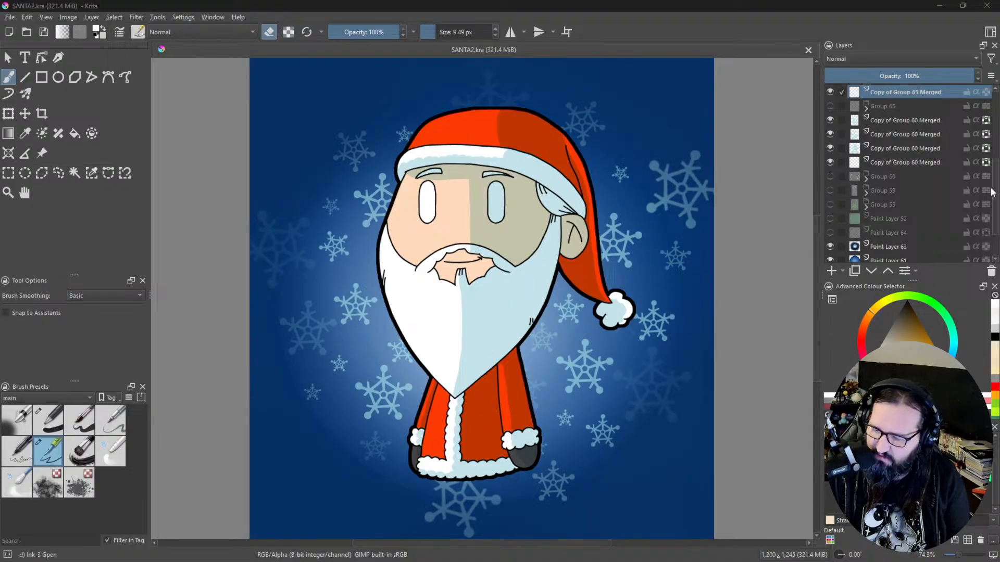
Step: Look through the layer stack by toggling the visibility of Copy of Group 60 Merged, Paint Layer 11 and Transparency Mask 1
left_click(831, 120)
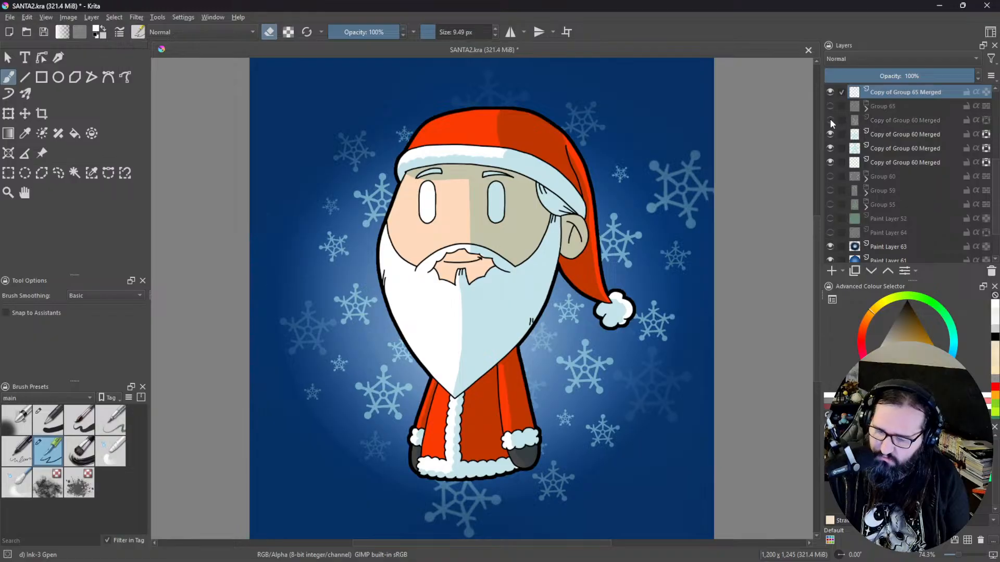
left_click(829, 119)
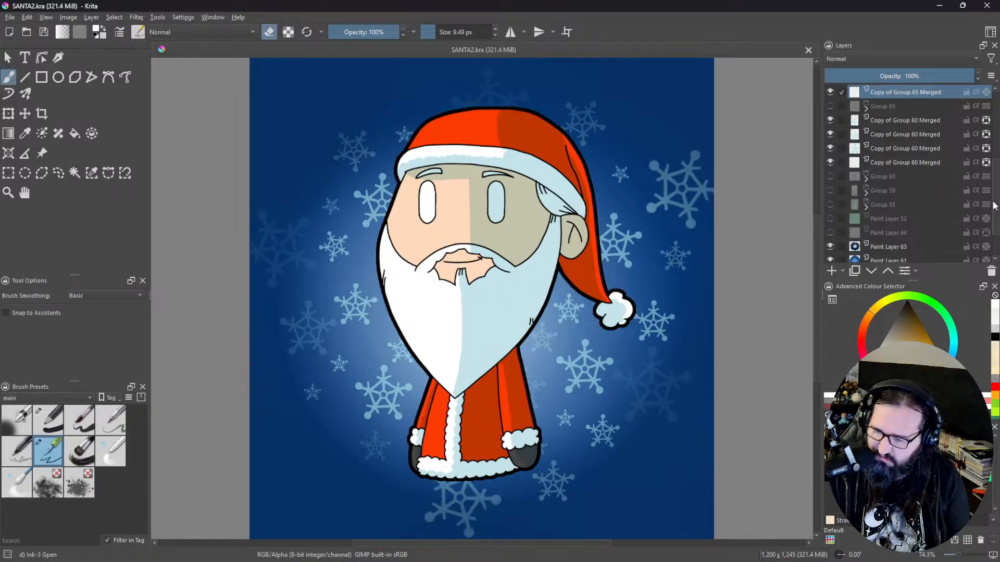
scroll(990, 205, "down", 3)
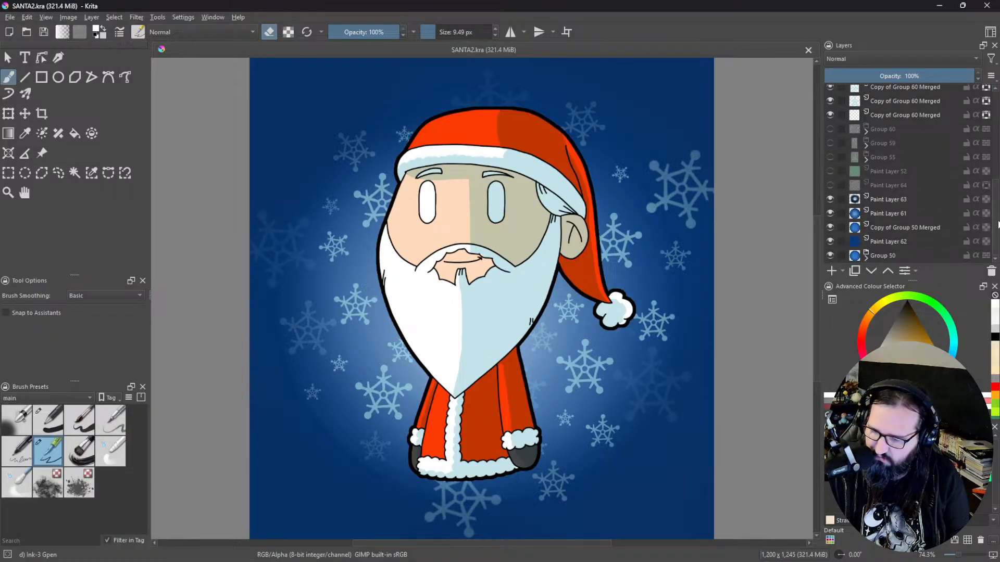
scroll(911, 165, "up", 8)
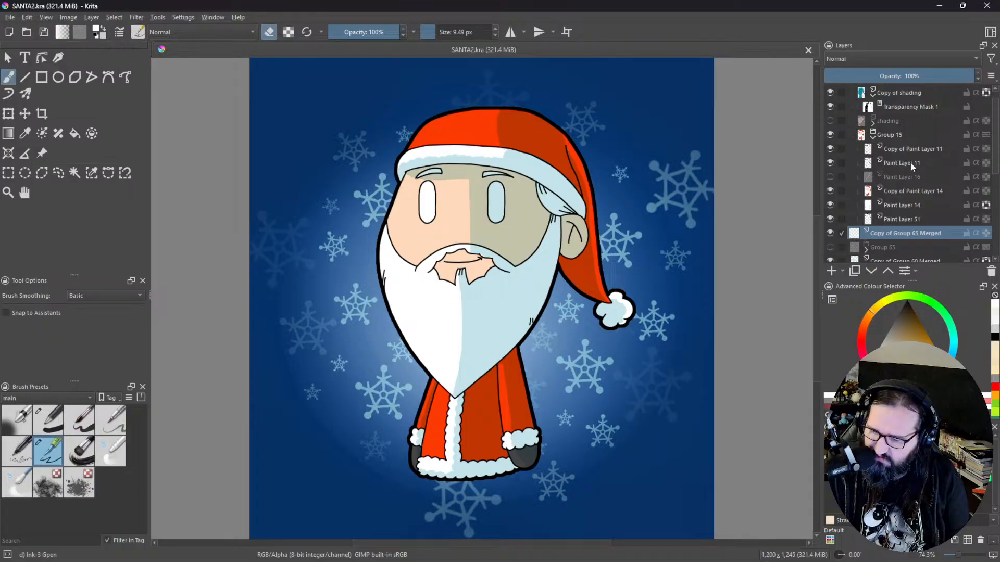
left_click(830, 163)
left_click(830, 162)
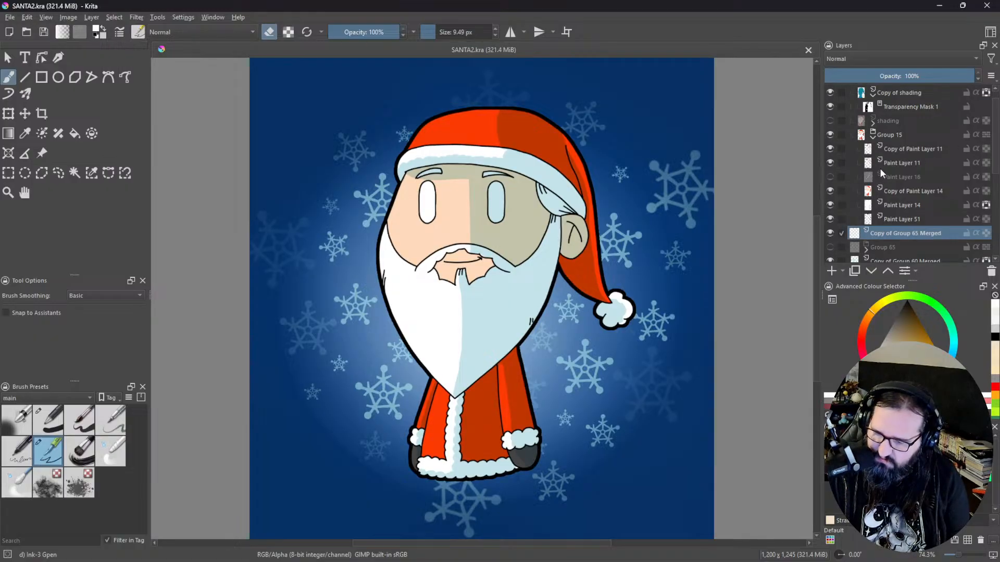
left_click(832, 107)
left_click(833, 105)
Step: Make Transparency Mask 1 of the Copy of shading layer active, with the Basic-1 brush and eraser mode off
left_click(885, 106)
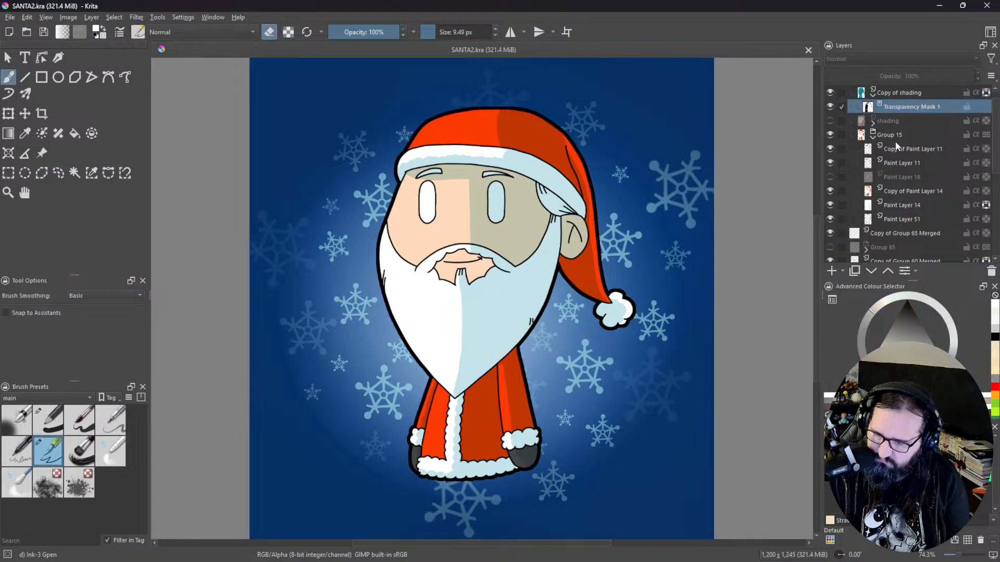
key("e")
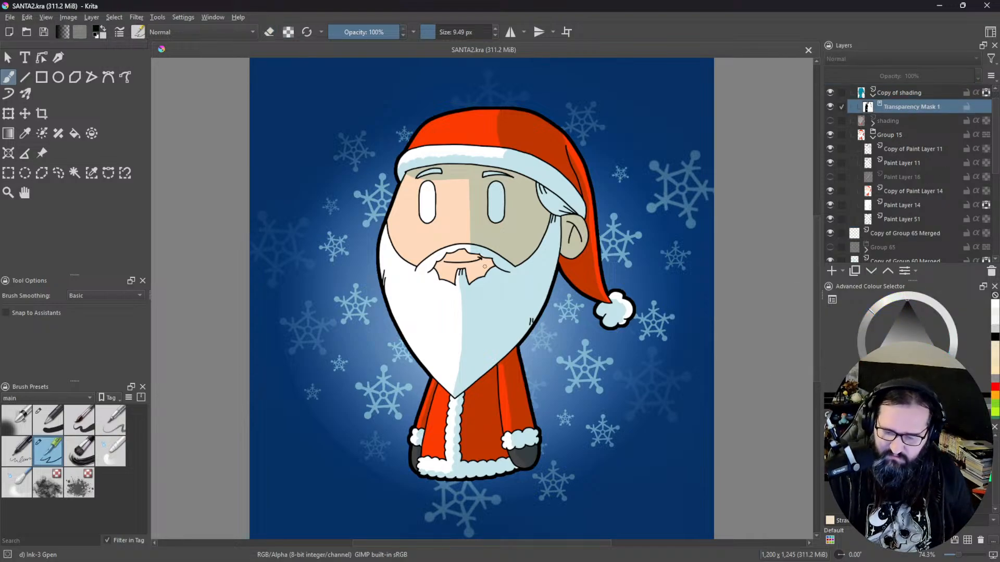
middle_click(496, 277)
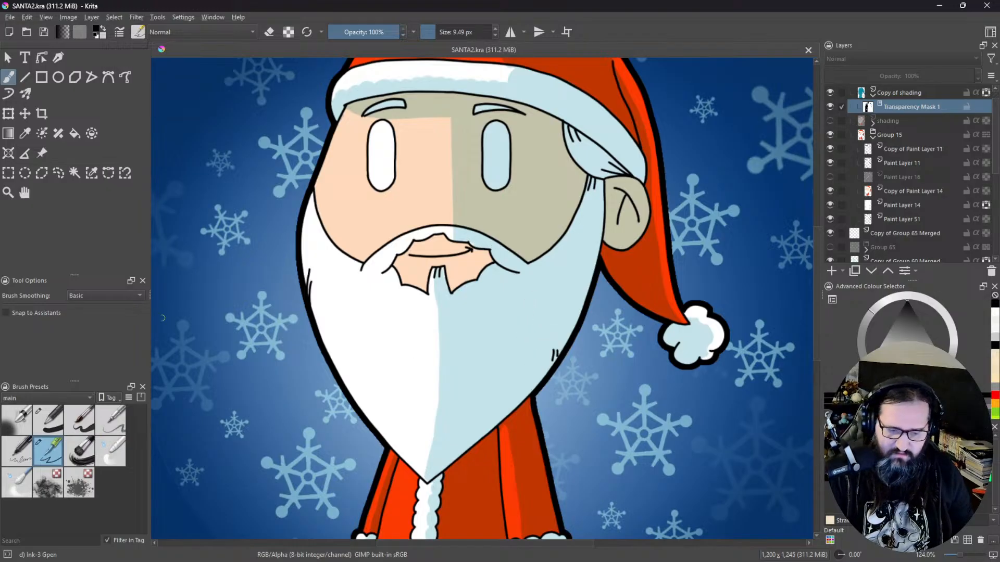
left_click(48, 419)
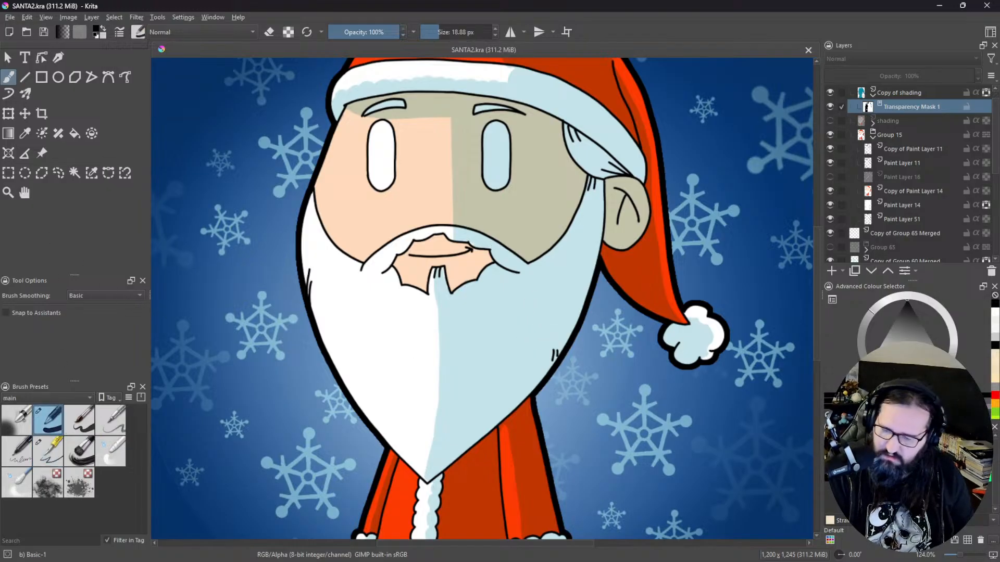
Step: Compare Santa with and without the shading by toggling Transparency Mask 1 and the Copy of shading layer
left_click(830, 106)
left_click(830, 107)
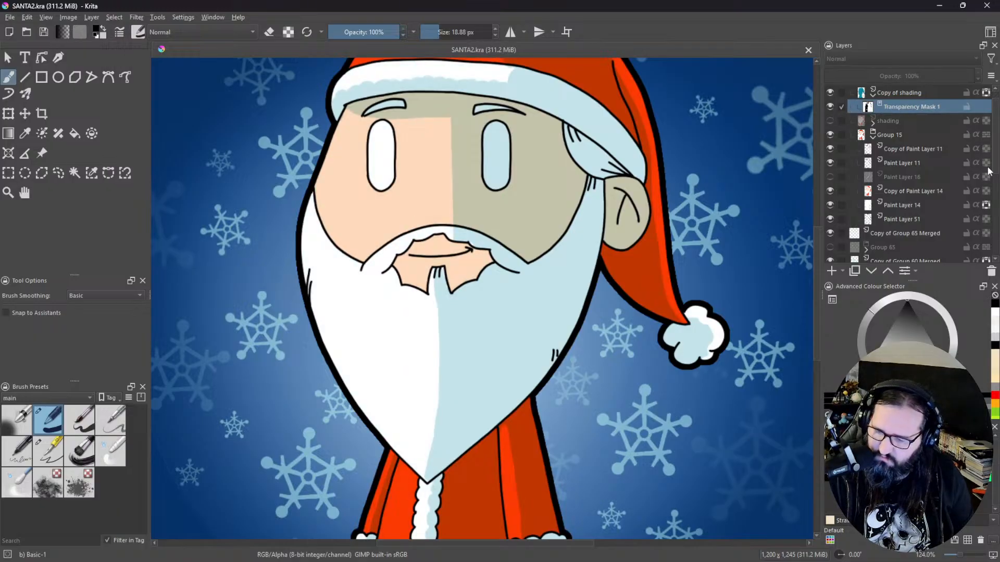
key("ctrl+g")
left_click(831, 106)
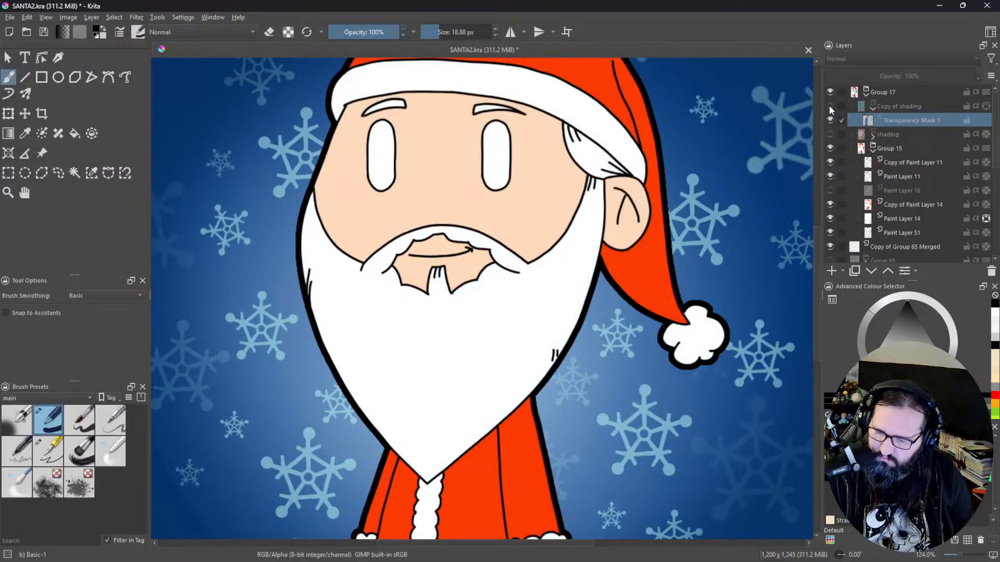
left_click(830, 106)
Step: Paint on the mask in white to shade the right half of Santa's mouth area and widen the shadow down mid-face
scroll(572, 323, "up", 3)
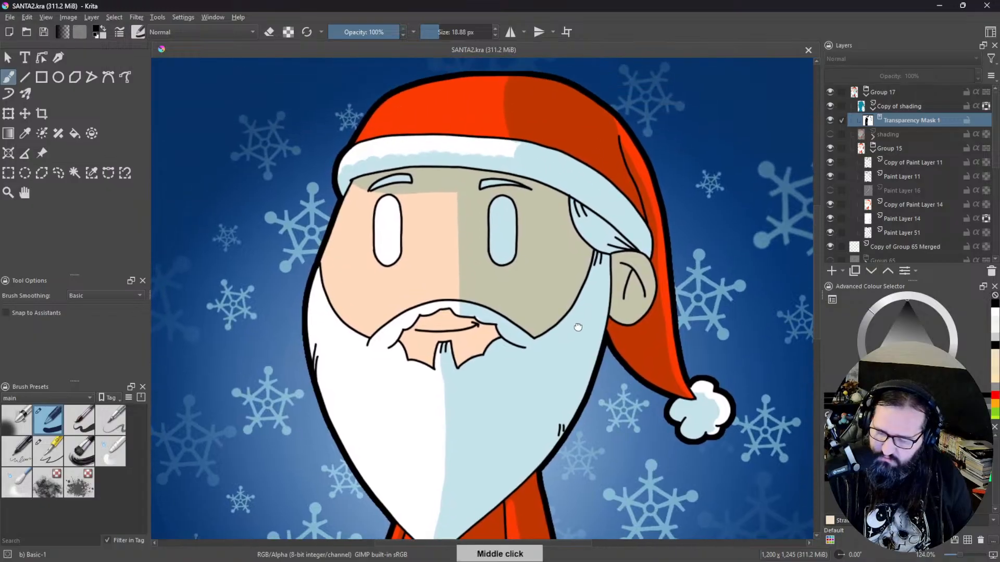
scroll(542, 267, "up", 2)
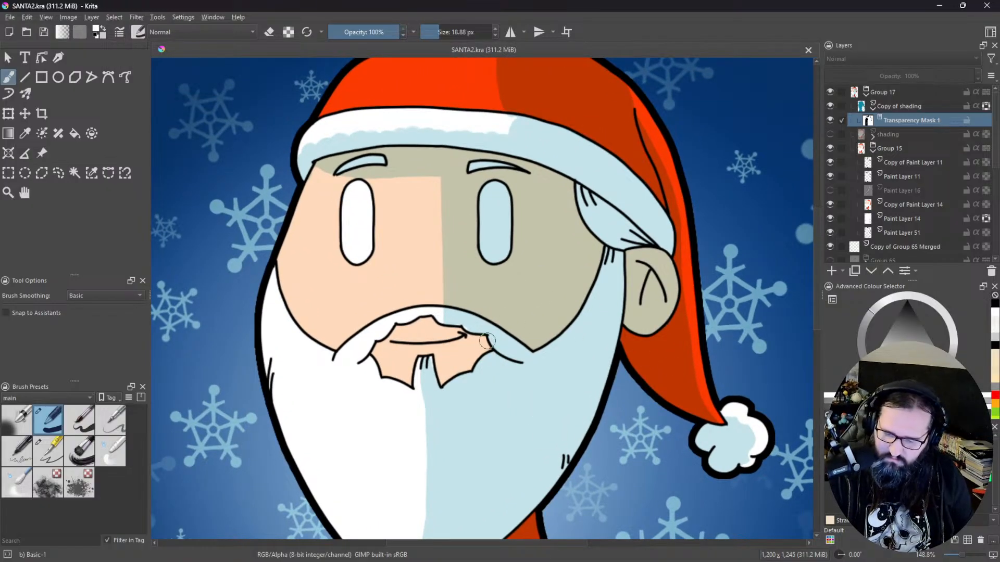
mouse_move(487, 344)
left_mouse_down()
mouse_move(463, 330)
mouse_move(461, 355)
mouse_move(453, 331)
mouse_move(446, 384)
mouse_move(447, 325)
mouse_move(446, 384)
left_mouse_up()
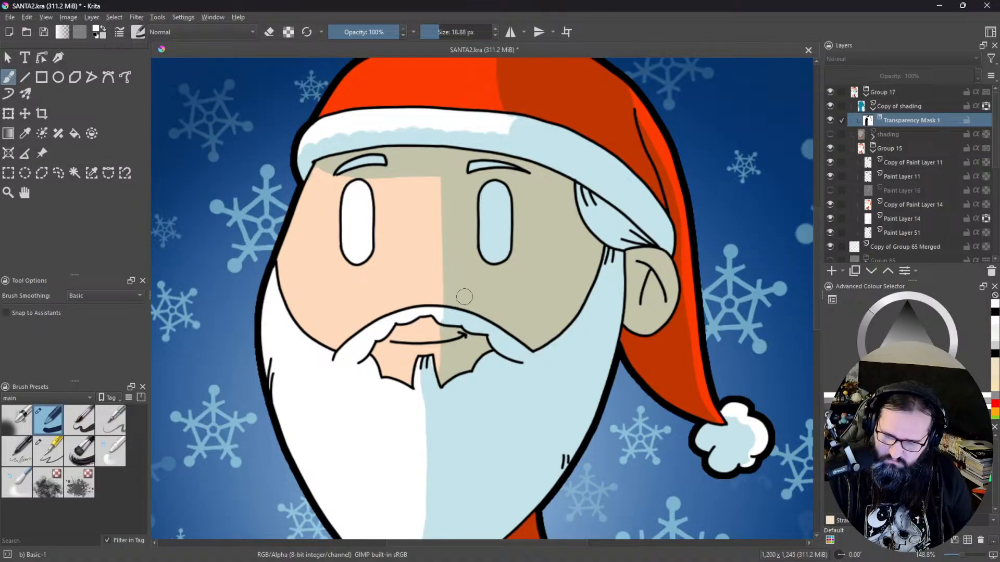
mouse_move(440, 179)
left_mouse_down()
mouse_move(457, 208)
mouse_move(435, 171)
mouse_move(453, 237)
left_mouse_up()
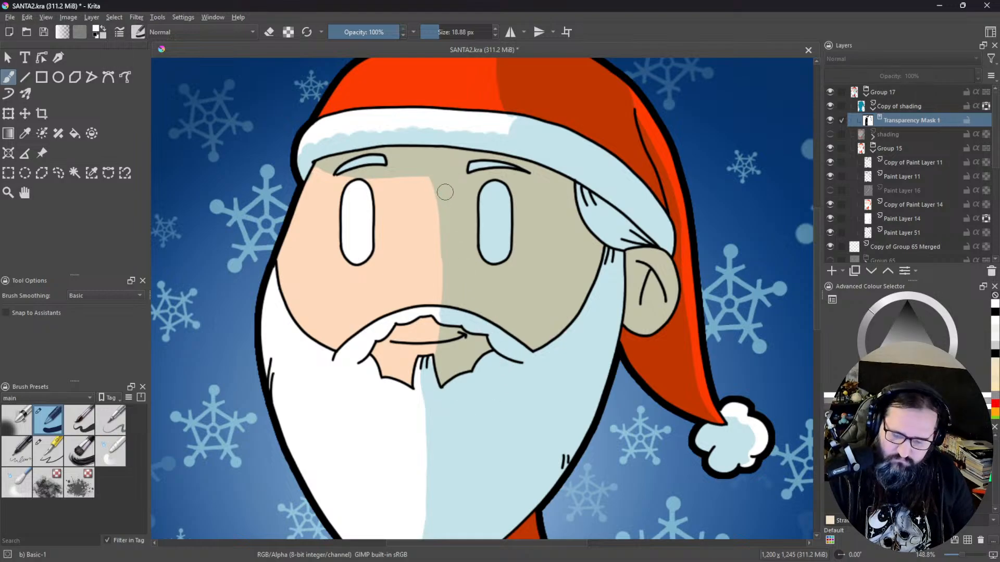
Step: Erase on the mask to pull the mid-face shadow edge back and clear the shading from the eye on the shaded side
key("e")
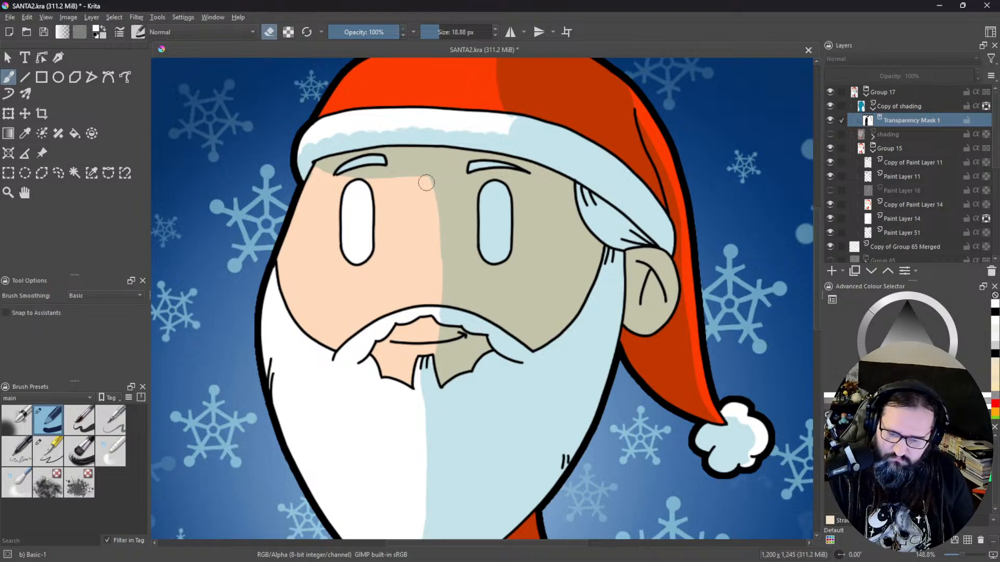
mouse_move(435, 185)
left_mouse_down()
mouse_move(444, 295)
mouse_move(437, 357)
left_mouse_up()
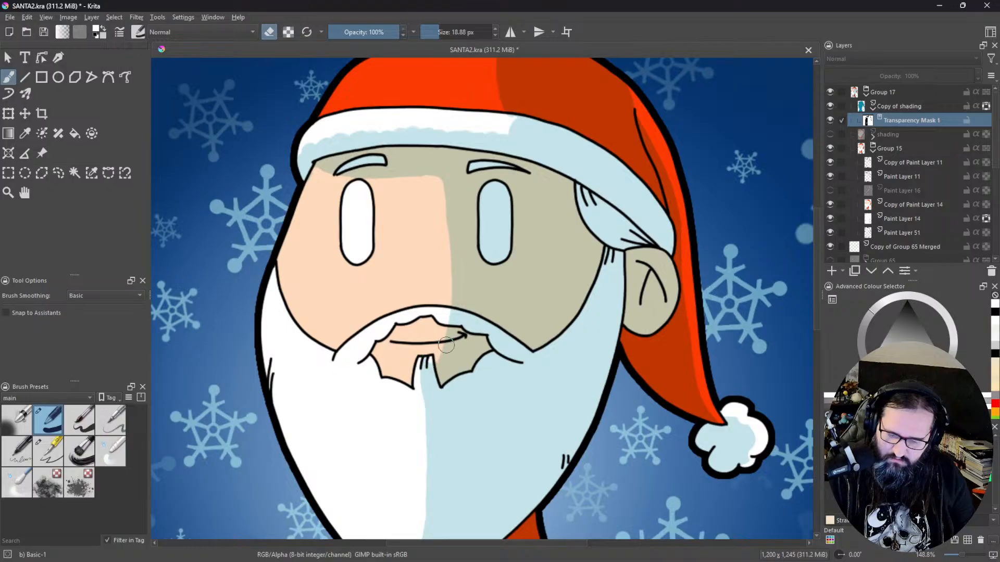
mouse_move(493, 194)
left_mouse_down()
mouse_move(491, 254)
mouse_move(501, 190)
mouse_move(501, 253)
mouse_move(505, 231)
mouse_move(538, 285)
mouse_move(546, 368)
mouse_move(566, 389)
mouse_move(558, 400)
mouse_move(576, 487)
left_mouse_up()
key("e")
Step: Refine the forehead shadow with the Ink-3 Gpen in eraser mode, curving its lower edge and the corner where it meets the mid-face shadow
mouse_move(582, 368)
left_mouse_down()
mouse_move(582, 336)
mouse_move(628, 367)
left_mouse_up()
left_click_drag(628, 367, 628, 342)
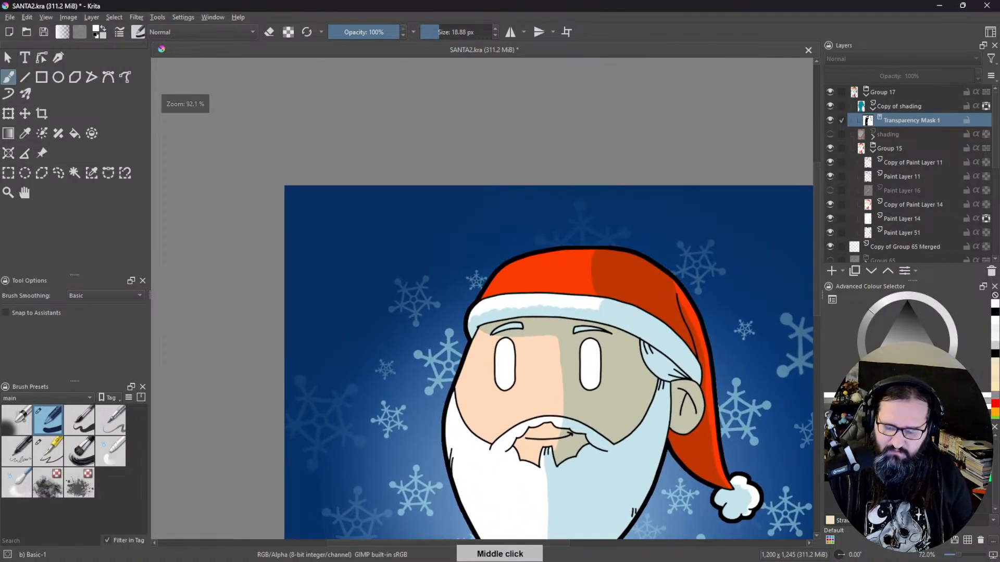
left_click(48, 451)
left_click_drag(558, 366, 558, 315)
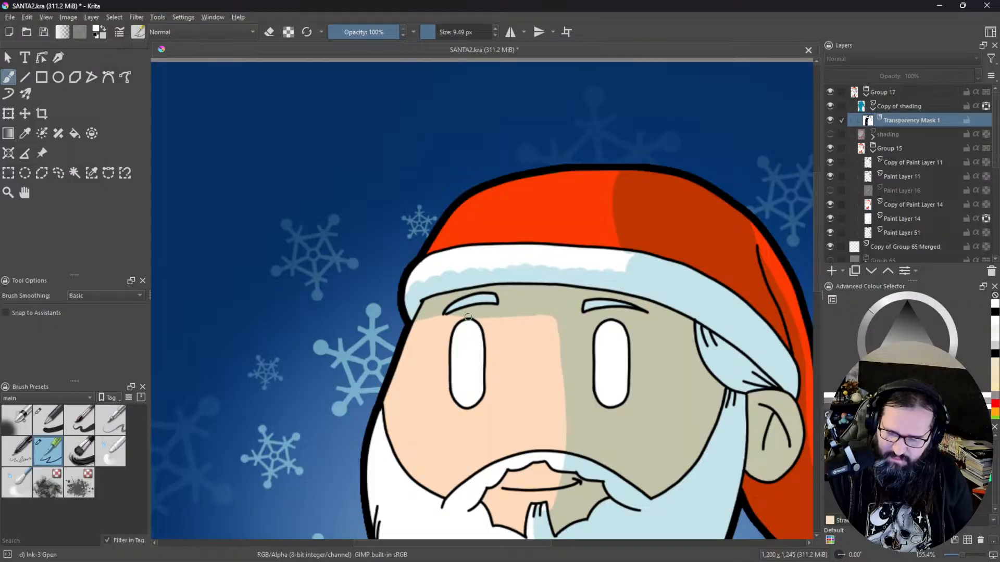
left_click_drag(537, 358, 579, 279)
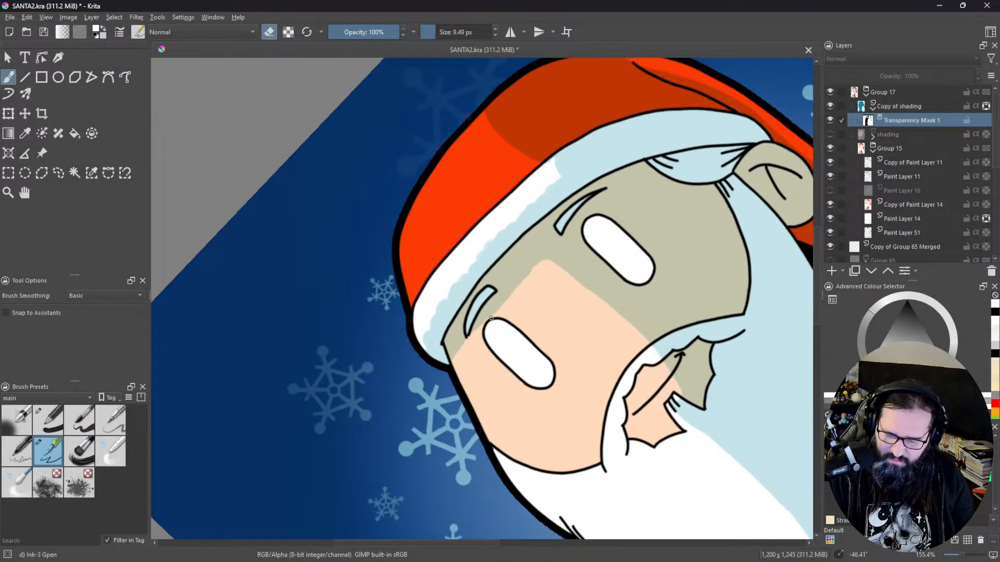
mouse_move(480, 323)
left_mouse_down()
mouse_move(541, 265)
mouse_move(490, 316)
mouse_move(532, 270)
left_mouse_up()
left_click_drag(732, 345, 557, 503)
left_click_drag(550, 340, 524, 475)
left_click_drag(545, 391, 546, 370)
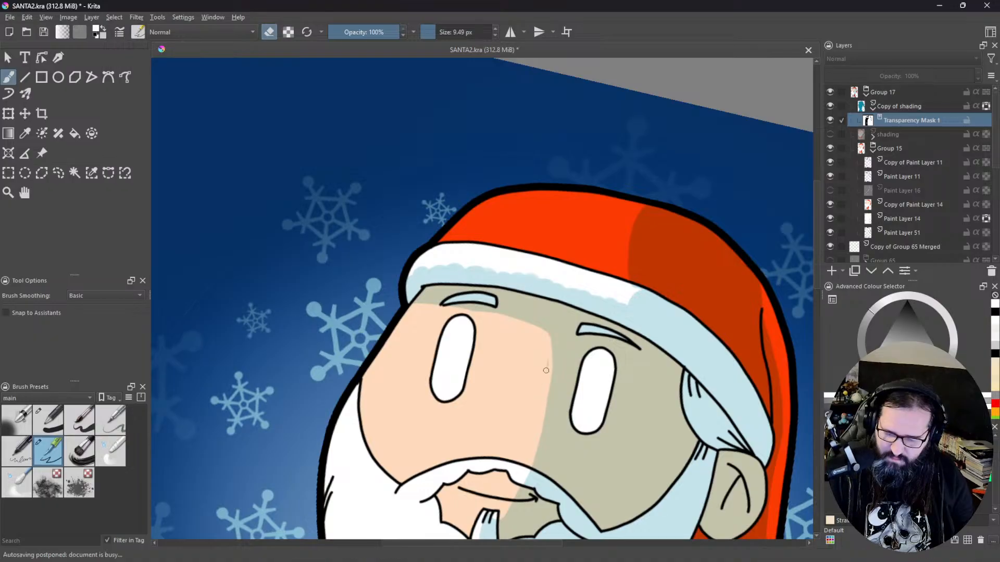
Step: Paint tapered hair-like strokes with eraser mode off along the beard's shadow edge, from below the mouth to the beard tip
left_click_drag(546, 425, 551, 325)
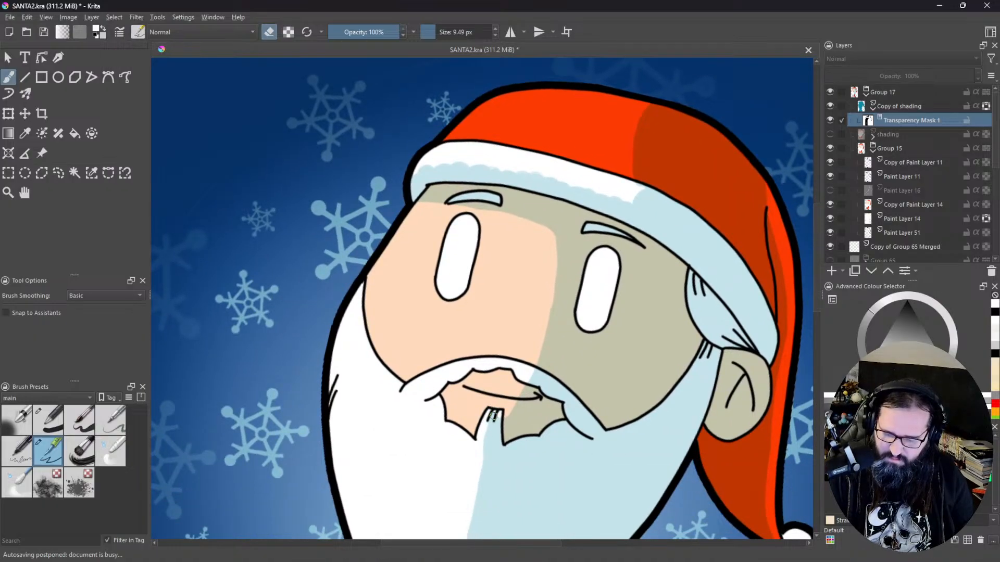
key("e")
mouse_move(495, 412)
left_mouse_down()
mouse_move(484, 436)
mouse_move(488, 420)
mouse_move(470, 478)
mouse_move(483, 449)
mouse_move(477, 470)
left_mouse_up()
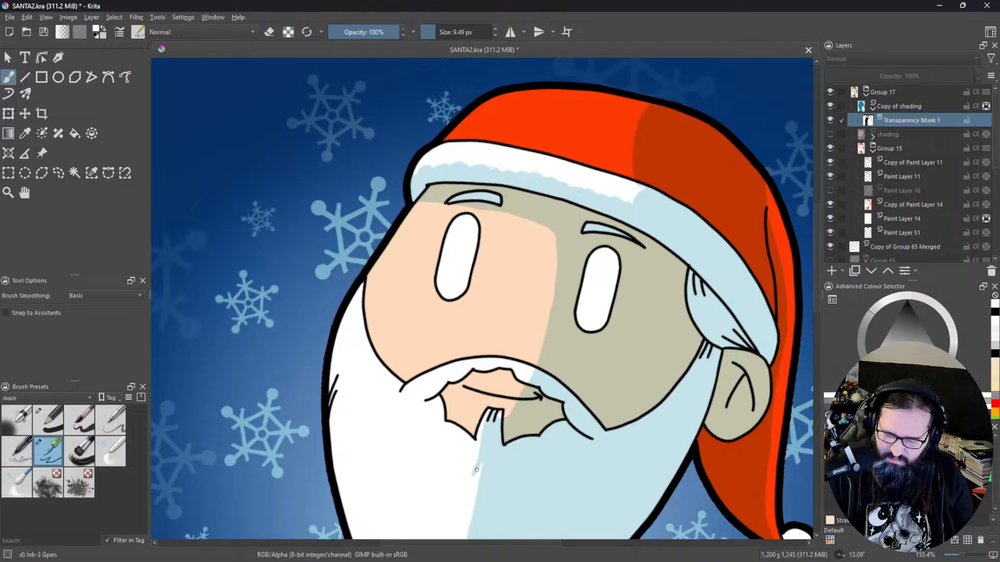
mouse_move(551, 426)
left_mouse_down()
mouse_move(540, 405)
mouse_move(549, 289)
left_mouse_up()
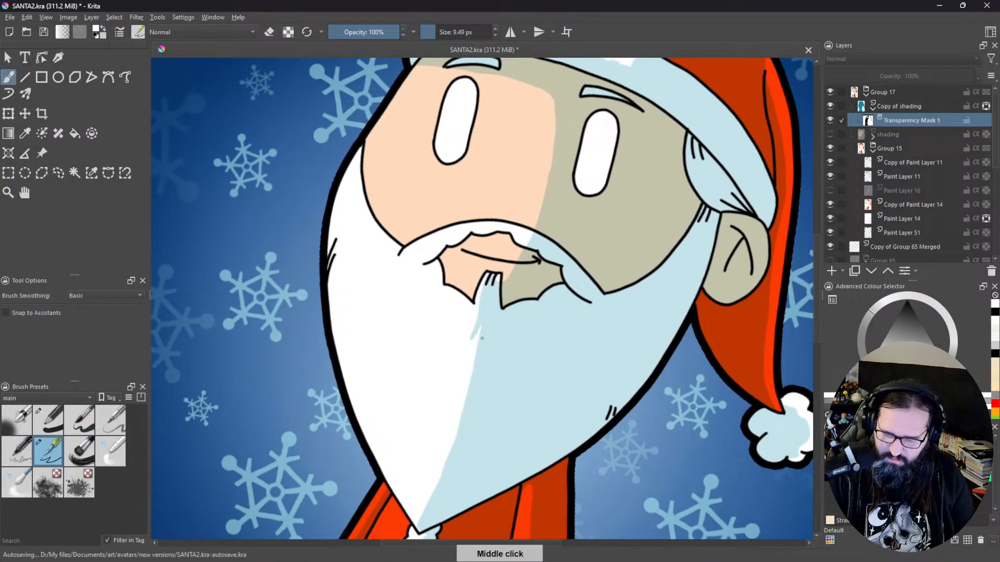
left_click_drag(475, 362, 449, 418)
left_click_drag(470, 381, 442, 466)
left_click_drag(457, 428, 435, 496)
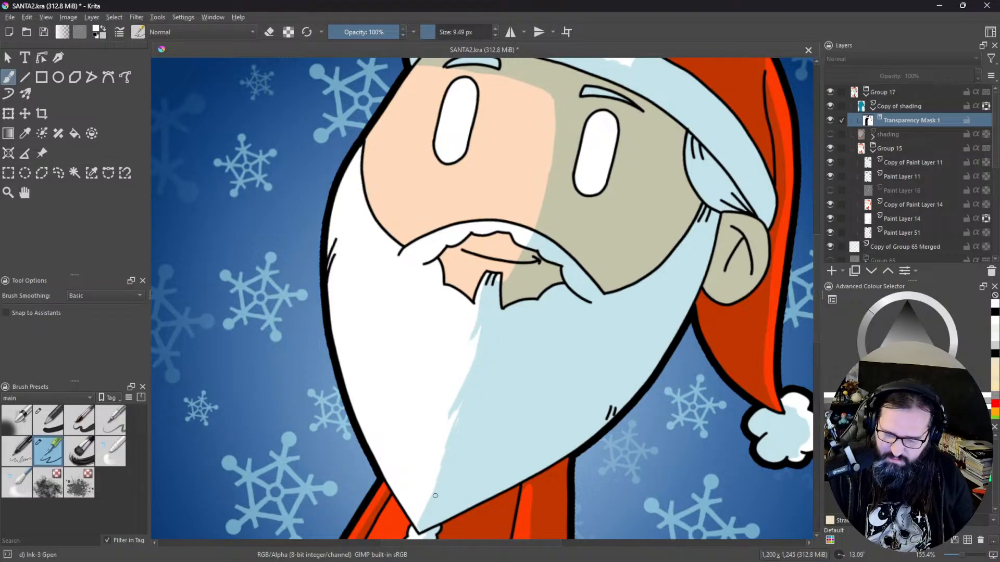
left_click_drag(449, 432, 430, 501)
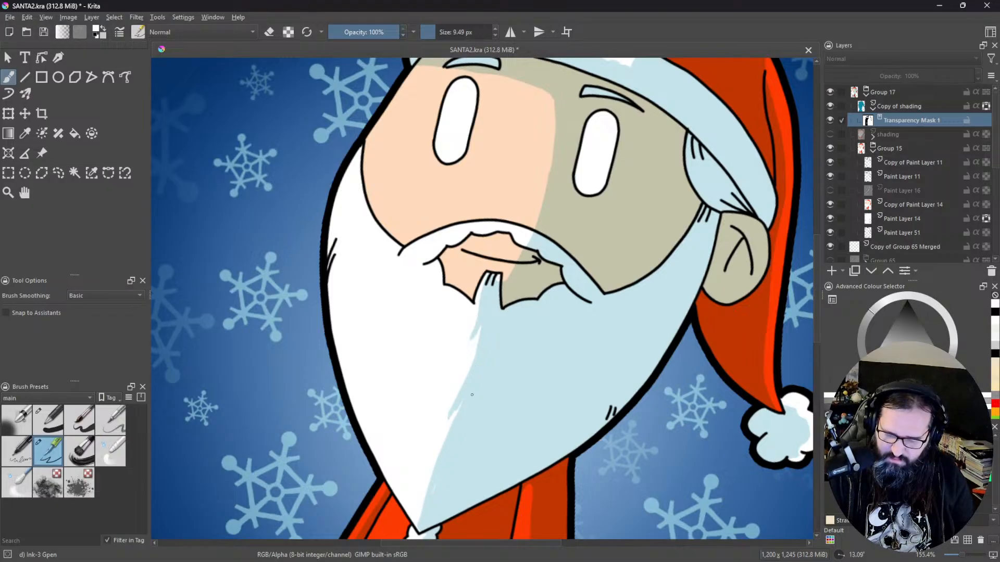
Step: Try adding loose shaded hair strokes on the lit side of the beard, and undo them
scroll(507, 418, "down", 2)
left_click_drag(508, 419, 563, 413)
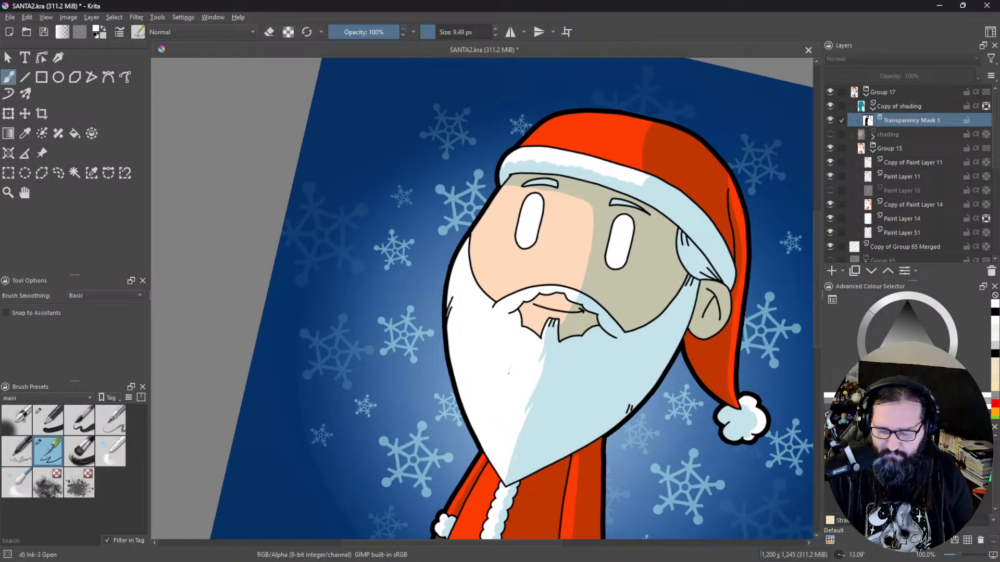
left_click_drag(505, 391, 516, 369)
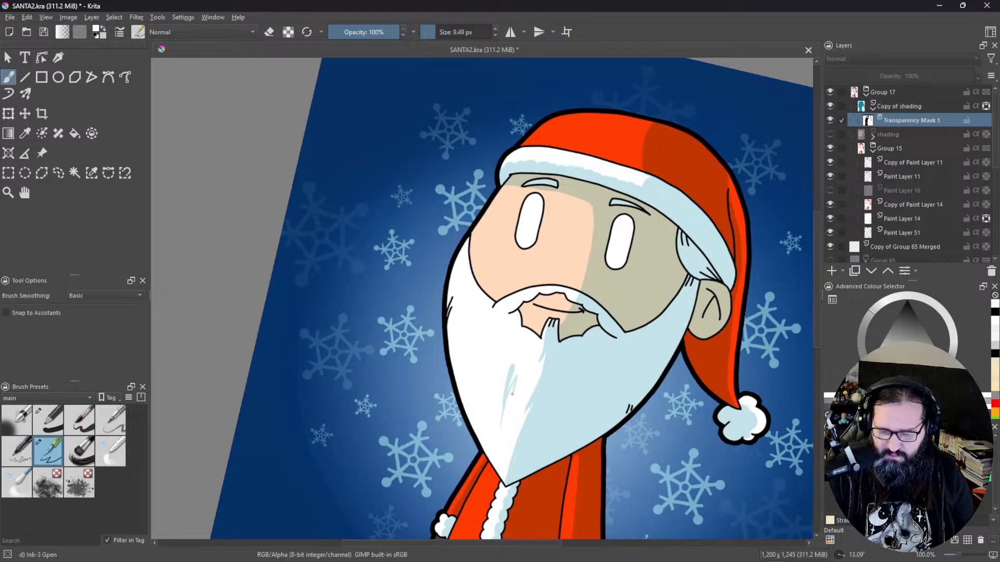
mouse_move(513, 394)
left_mouse_down()
mouse_move(526, 367)
mouse_move(508, 383)
mouse_move(523, 371)
mouse_move(514, 399)
left_mouse_up()
key("ctrl+z")
key("ctrl+z")
key("ctrl+z")
key("ctrl+z")
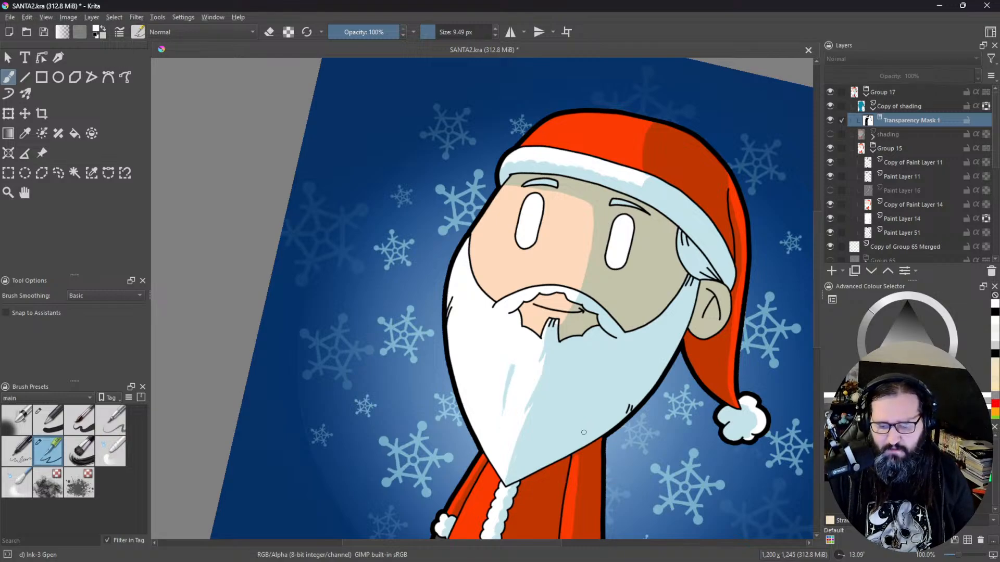
key("ctrl+z")
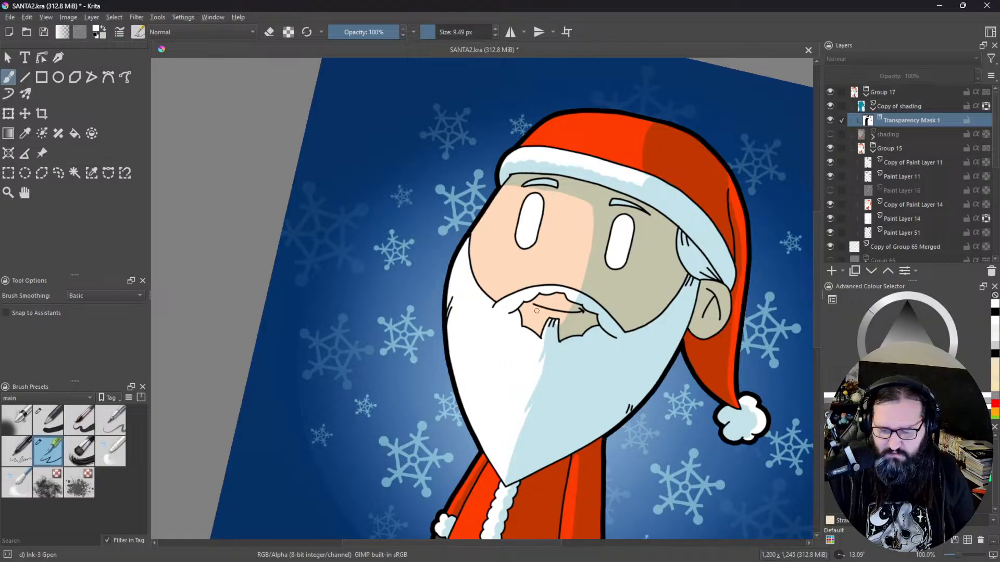
Step: Paint shading along the lower edge of the moustache on the lit side of the face
left_click_drag(504, 311, 507, 312)
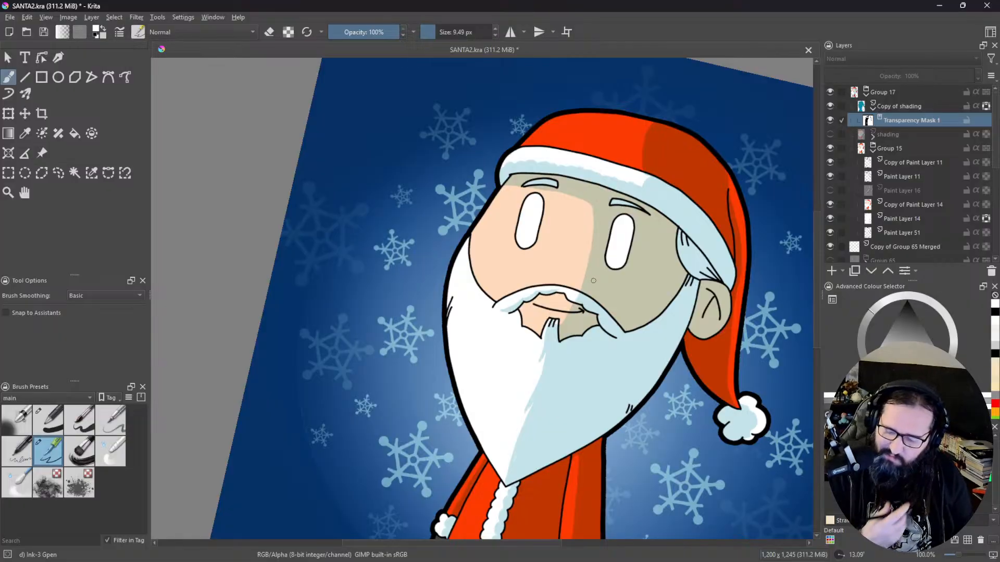
left_click_drag(604, 378, 678, 330)
left_click_drag(647, 381, 651, 334)
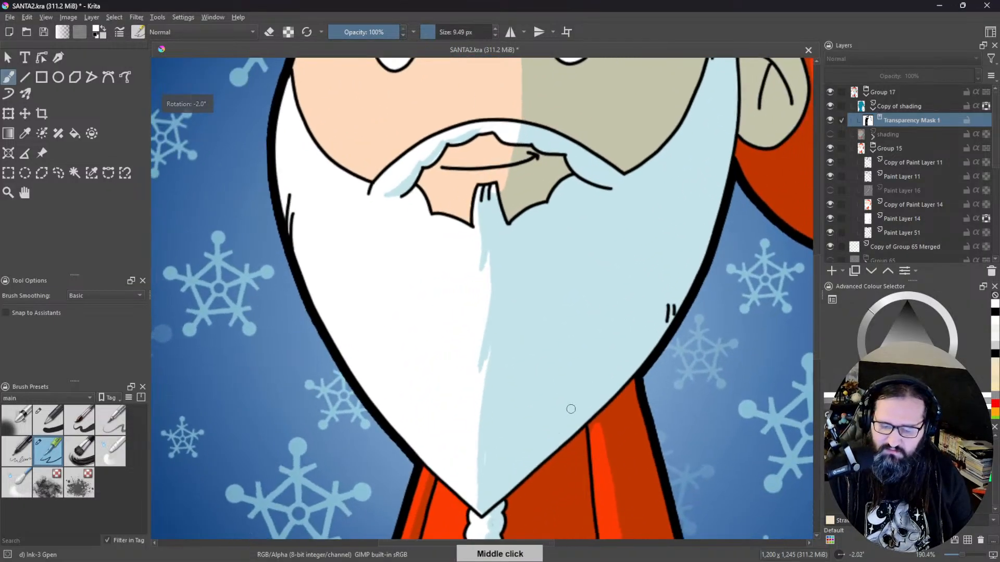
Step: Check the mask's effect by toggling Transparency Mask 1, and inspect the Copy of shading layer's blending mode and opacity
left_click(831, 121)
left_click(830, 120)
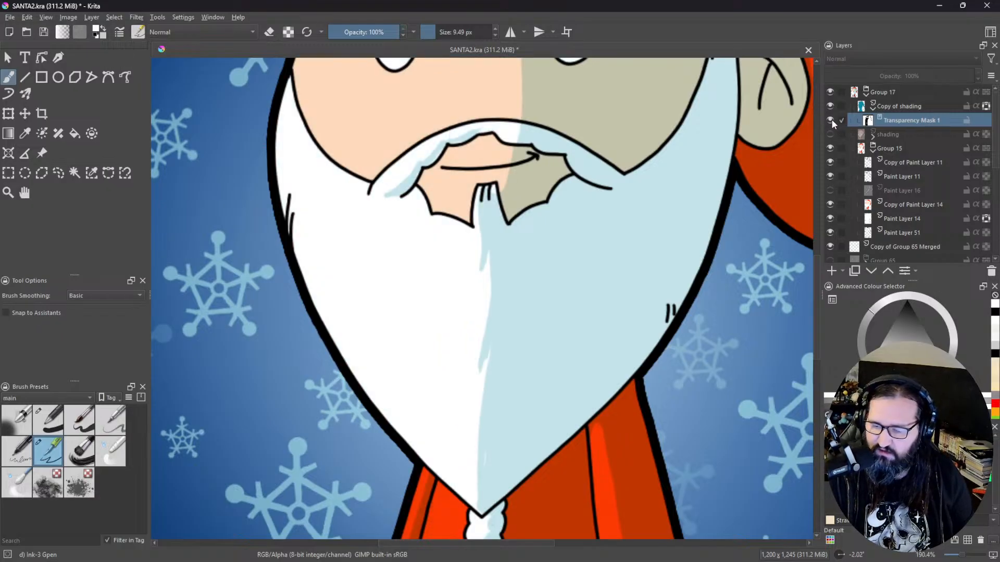
left_click(891, 107)
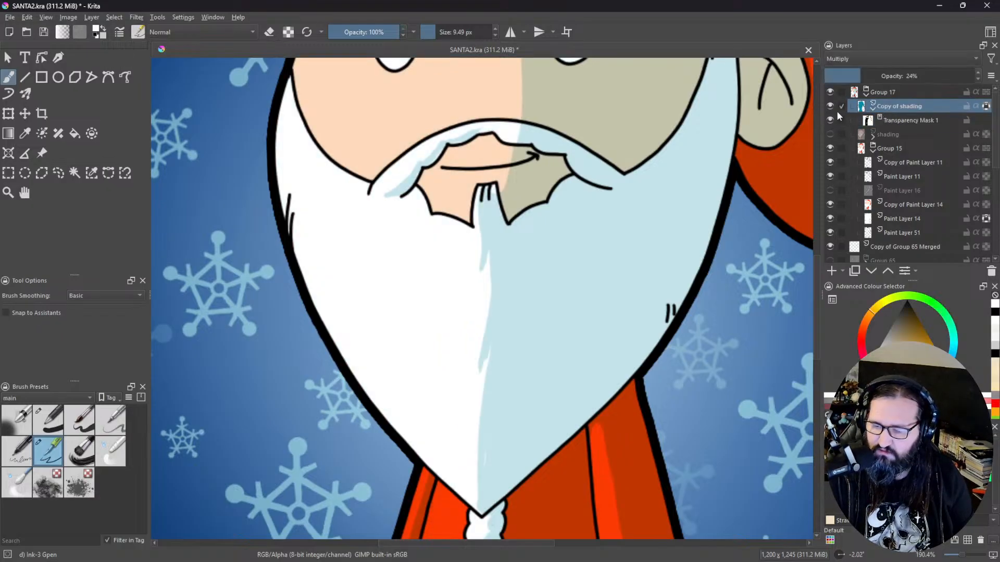
left_click(906, 121)
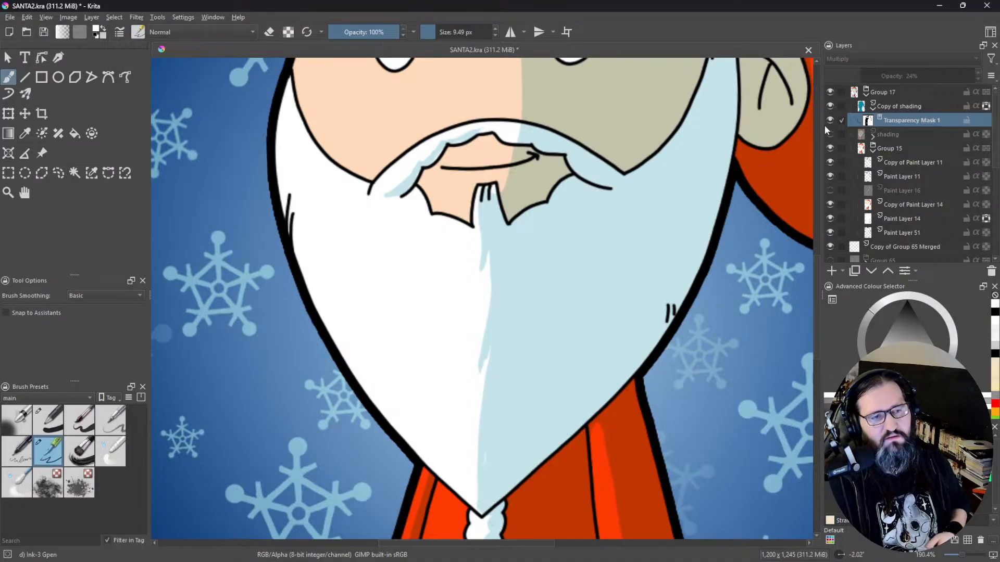
Step: Check the Copy of shading layer's opacity once more and make Transparency Mask 1 the active target again
mouse_move(826, 129)
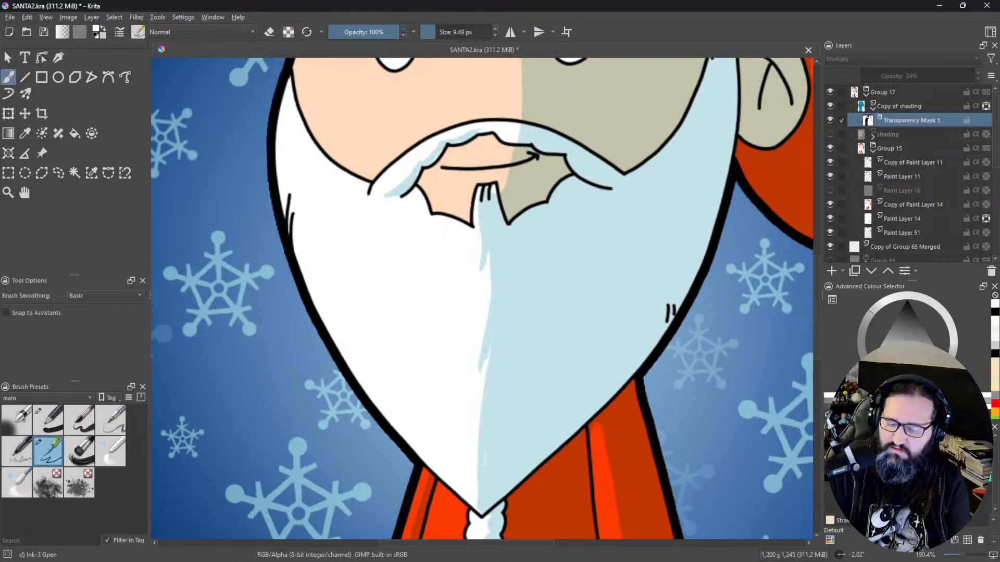
left_click(909, 108)
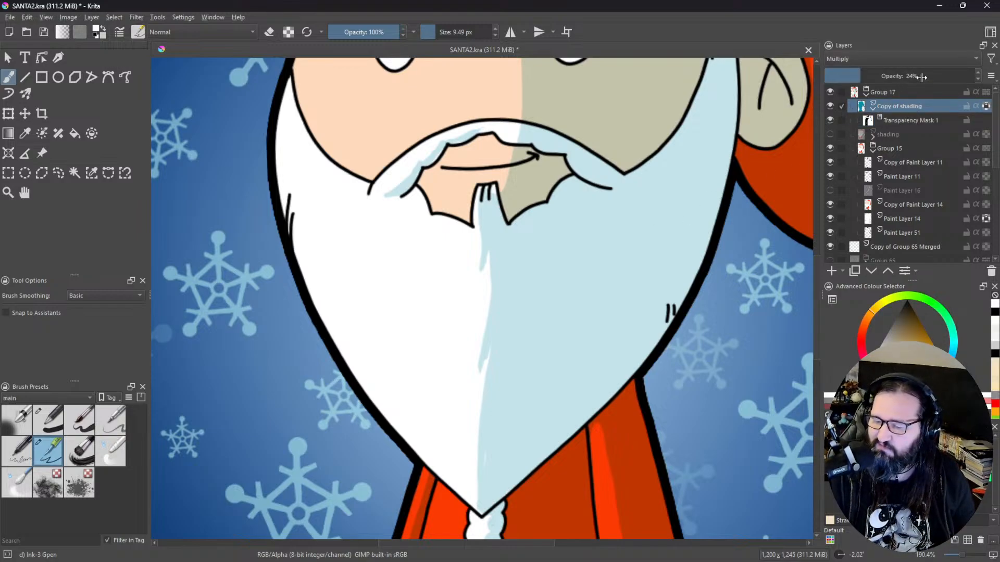
left_click(903, 124)
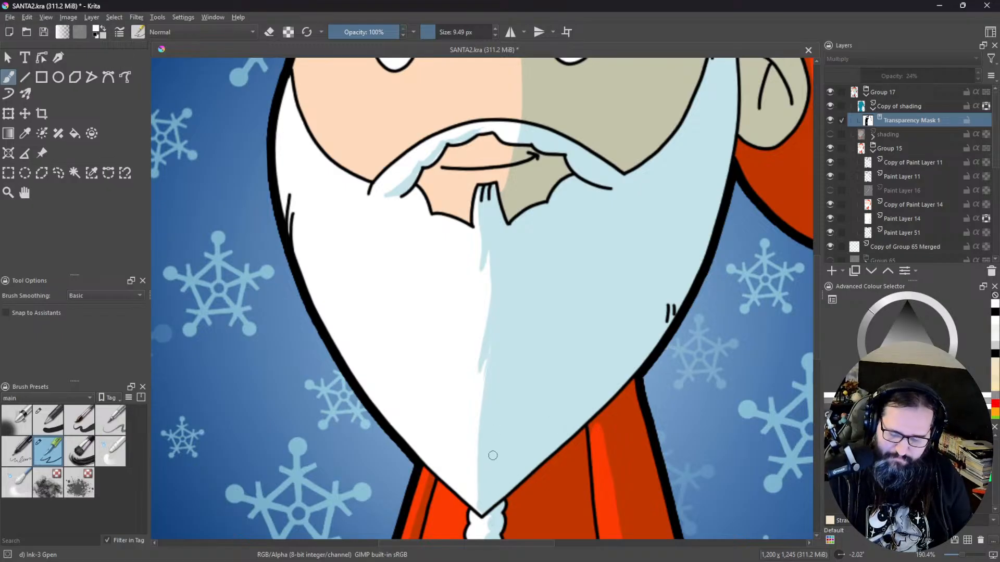
Step: Try painting short shaded hair strokes on the lit side of the beard tip, and undo them
left_click_drag(492, 456, 473, 407)
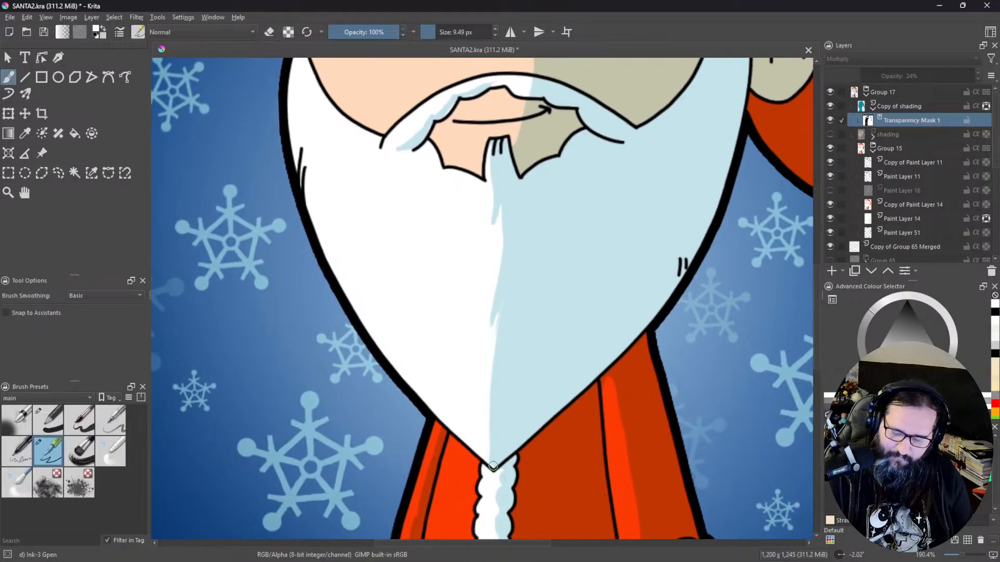
mouse_move(493, 465)
left_mouse_down()
mouse_move(474, 422)
mouse_move(488, 460)
left_mouse_up()
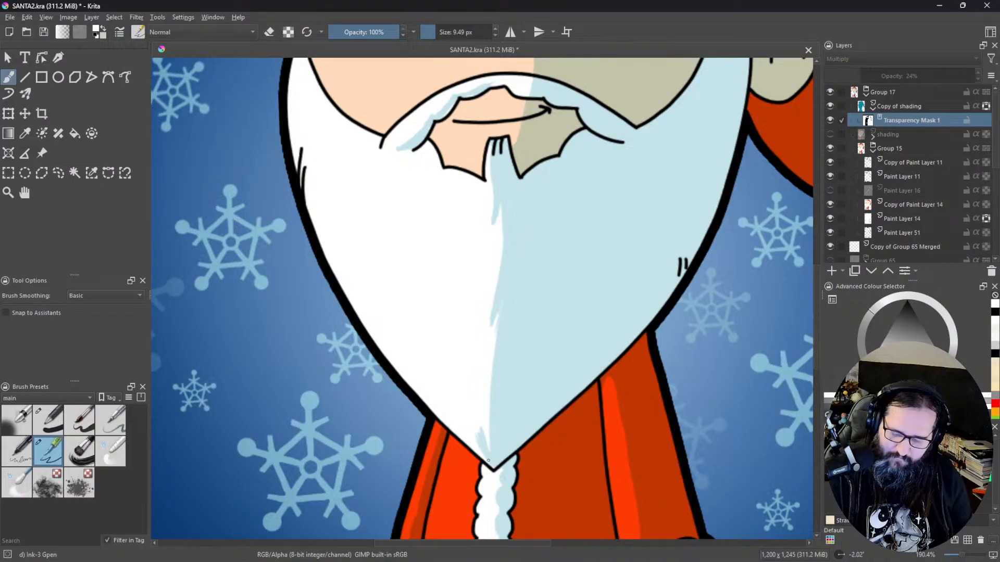
key("ctrl+z")
key("ctrl+z")
key("ctrl+z")
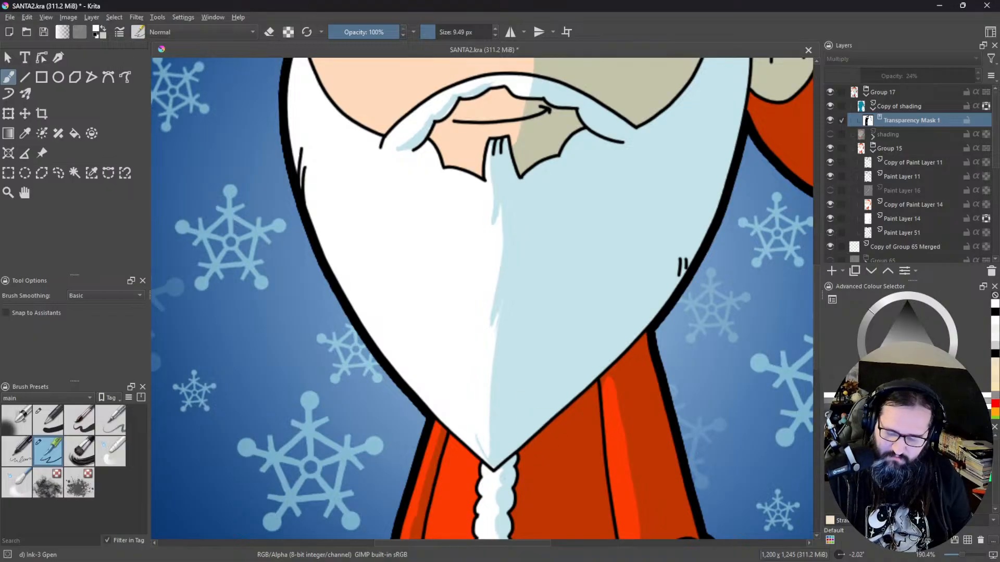
Step: Paint tapered strokes along the shadow edge near the beard tip and refine that edge with thin strokes in eraser mode
mouse_move(495, 385)
left_mouse_down()
mouse_move(483, 430)
mouse_move(492, 370)
left_mouse_up()
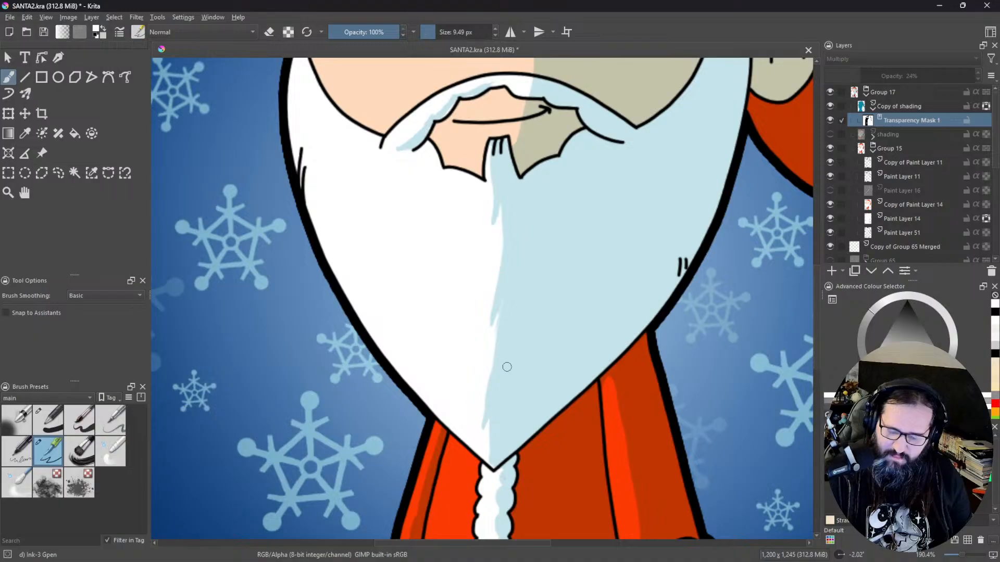
key("e")
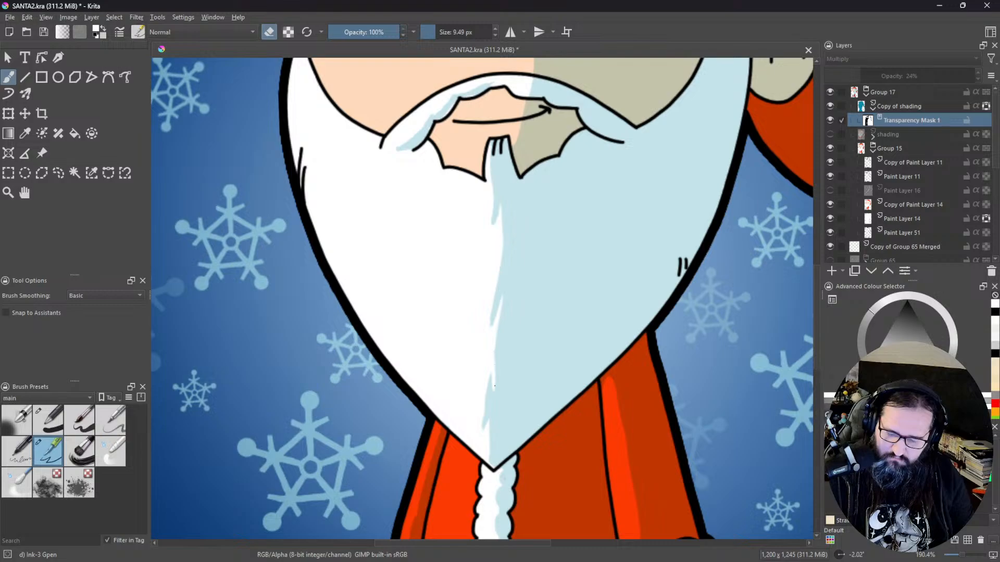
scroll(537, 360, "down", 6)
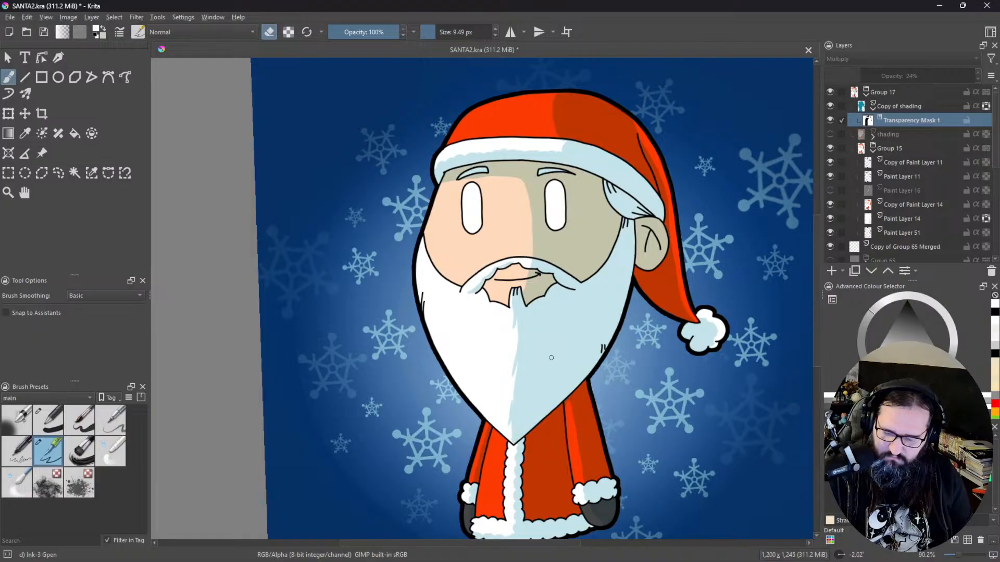
Step: Try erasing small light hair strokes on the shaded side of the beard, and undo them
middle_click(579, 295)
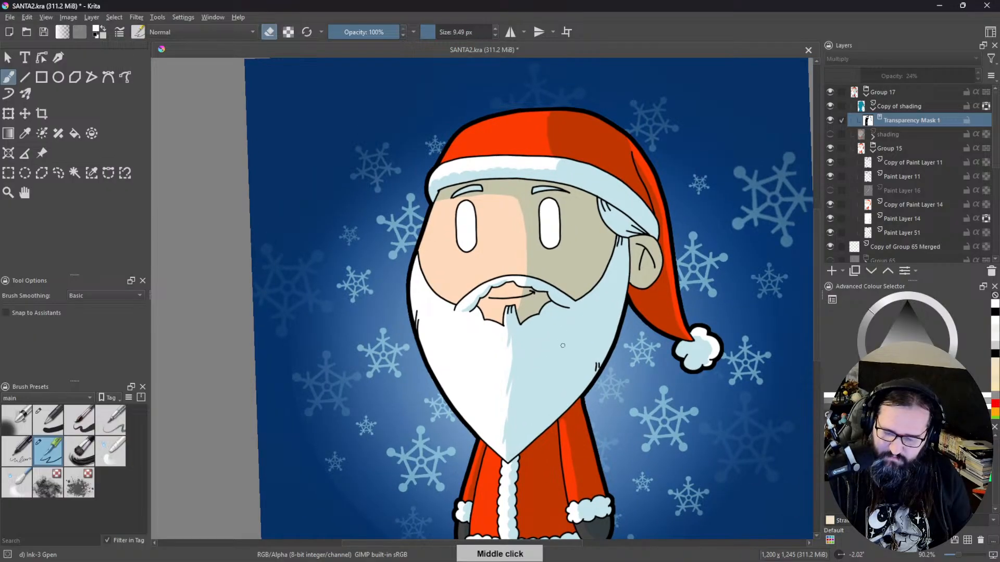
left_click_drag(553, 373, 565, 347)
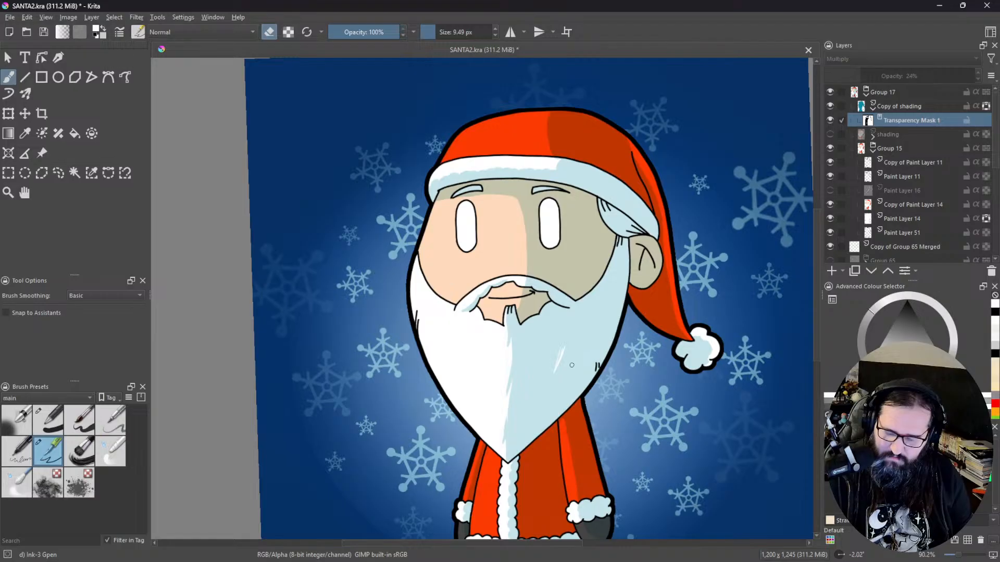
key("ctrl+z")
left_click_drag(559, 388, 572, 356)
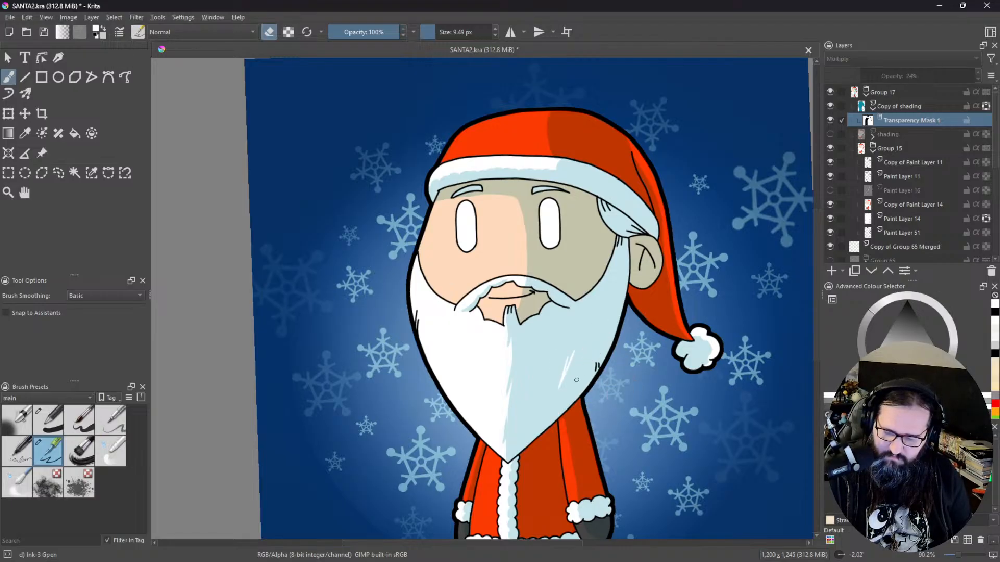
key("ctrl+z")
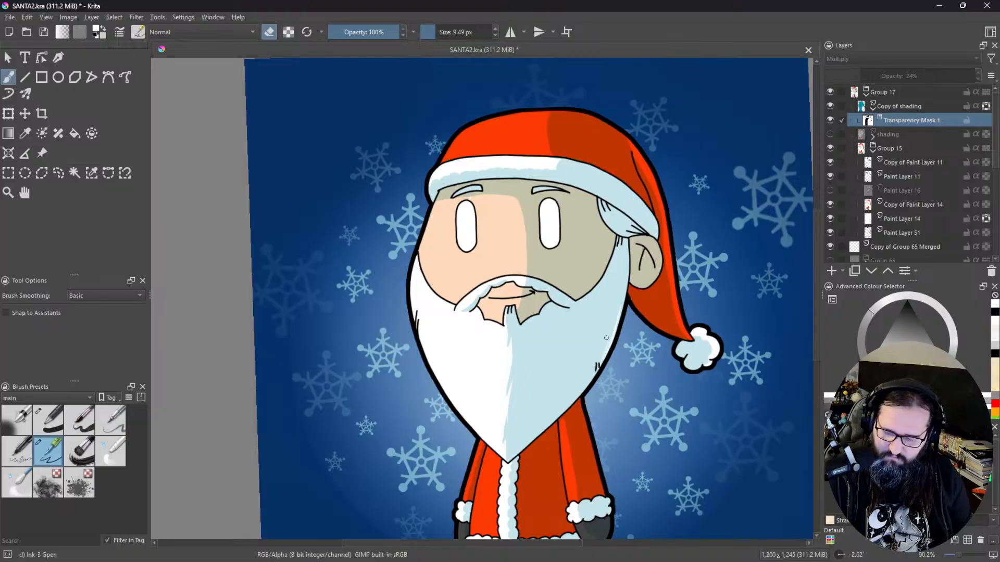
left_click_drag(601, 355, 607, 342)
mouse_move(587, 387)
left_mouse_down()
mouse_move(591, 377)
mouse_move(571, 397)
left_mouse_up()
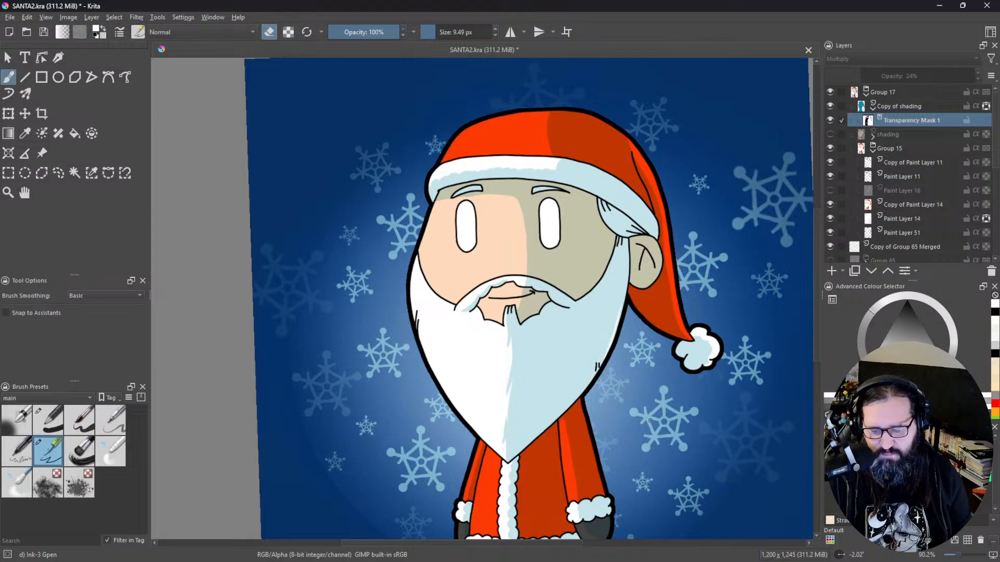
key("ctrl")
Step: Examine the shading across the whole Santa avatar and look through its layer stack
left_click_drag(650, 422, 615, 284)
left_click_drag(616, 360, 595, 260)
left_click_drag(595, 260, 594, 138)
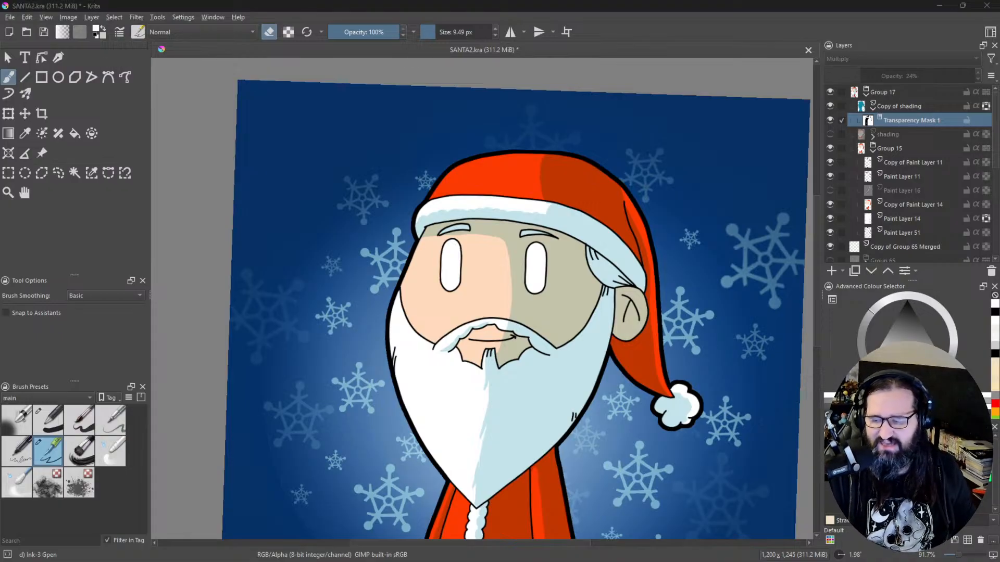
scroll(977, 154, "down", 3)
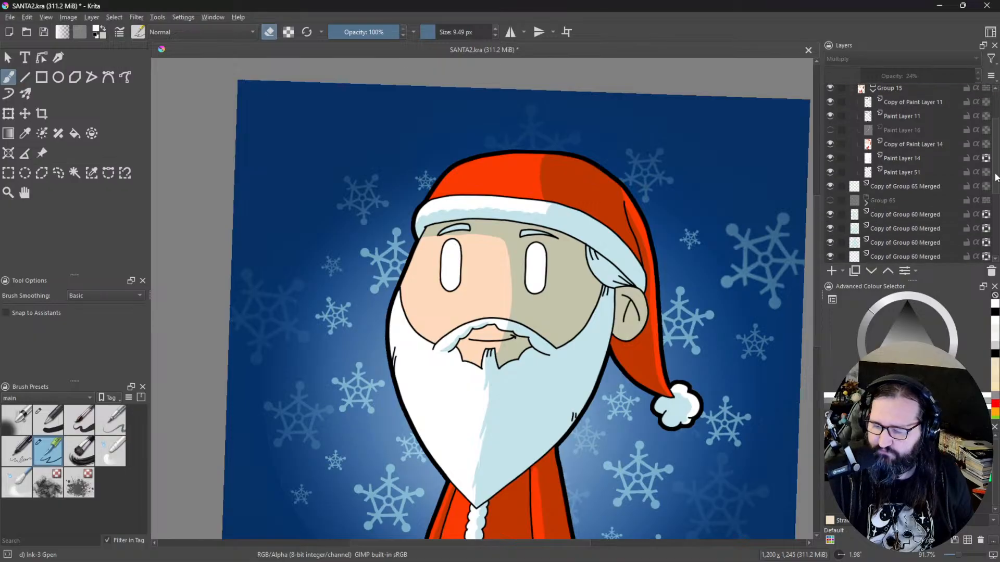
scroll(977, 155, "up", 1)
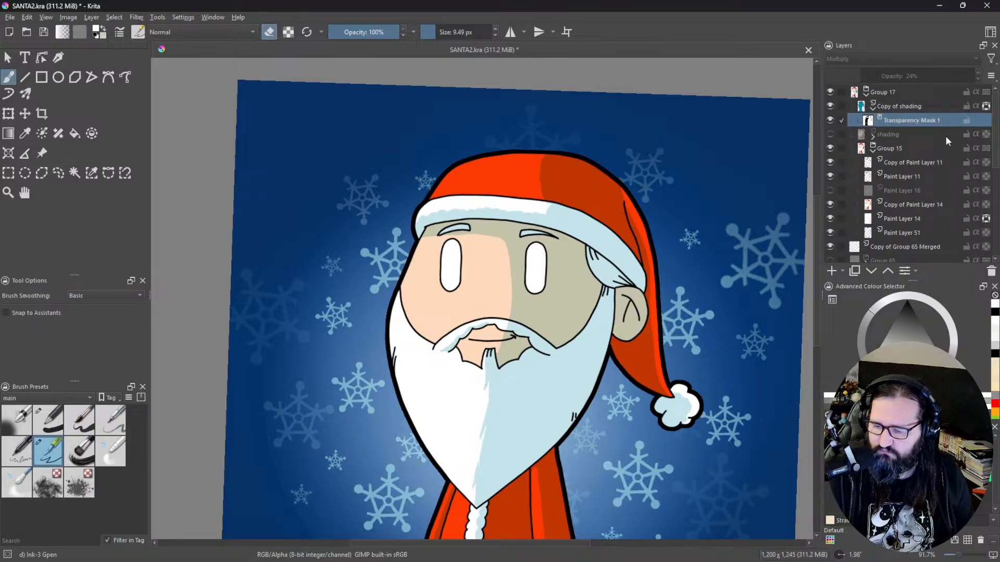
scroll(637, 384, "down", 5)
left_click_drag(636, 384, 614, 393)
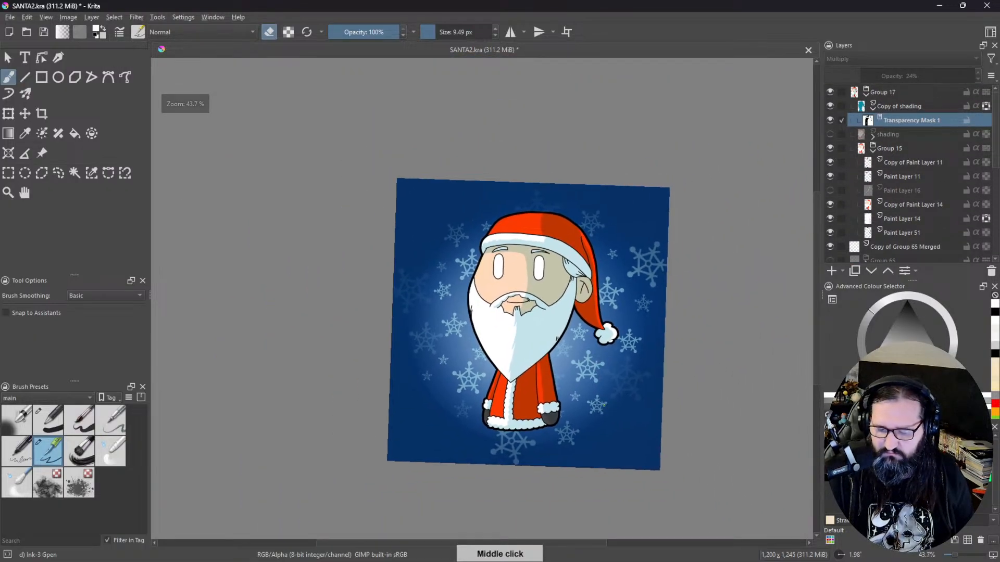
left_click_drag(591, 435, 614, 418)
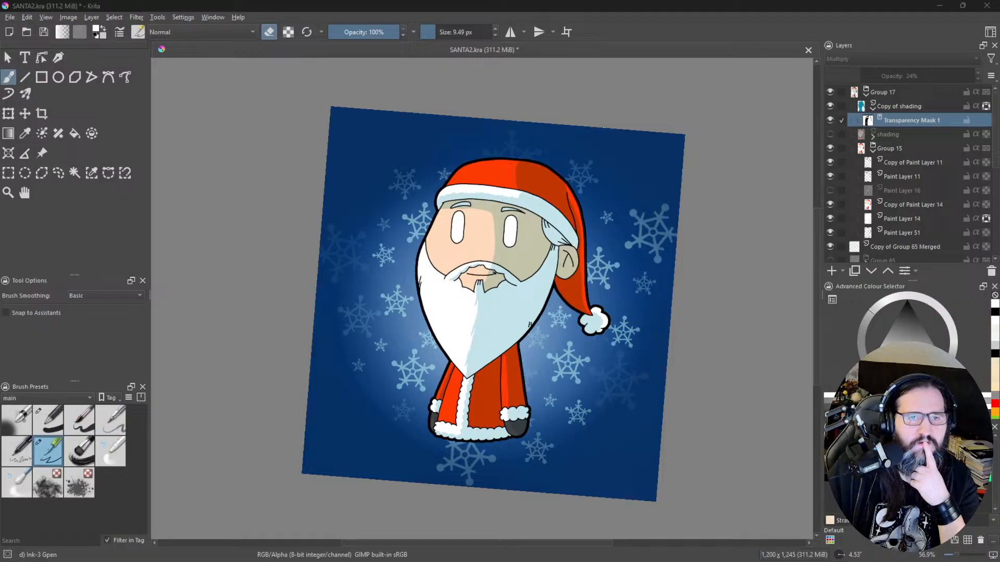
Step: Switch to the streetshirts.com T-shirt designer in the browser and upload the Santa avatar image onto the black unisex T-shirt
left_click_drag(410, 0, 565, 2)
scroll(552, 182, "down", 3)
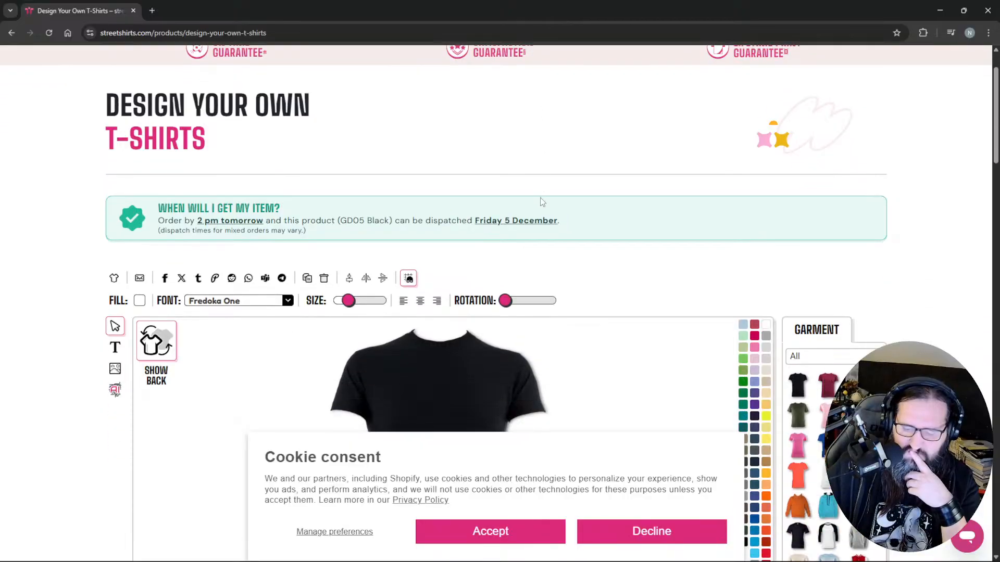
scroll(559, 163, "down", 2)
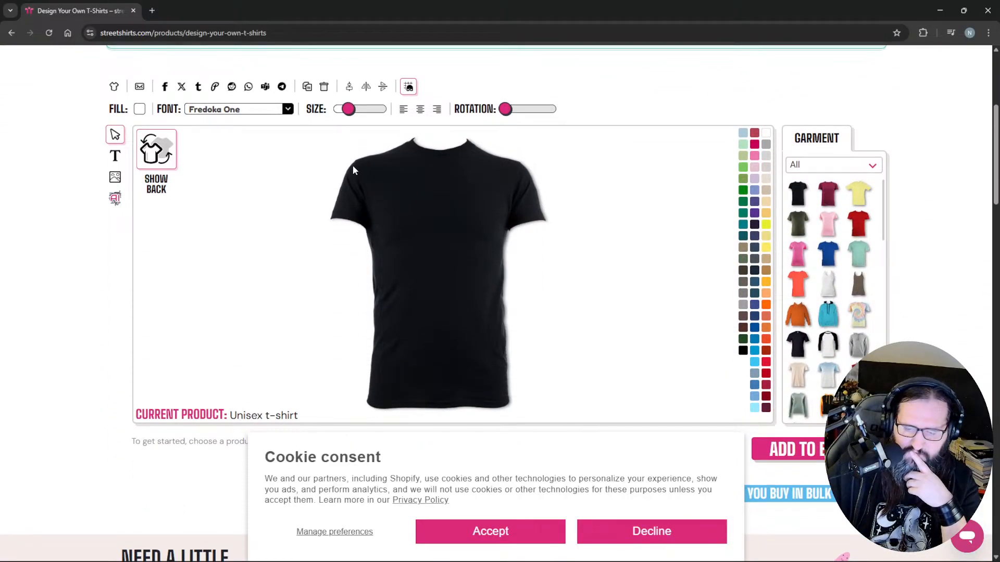
left_click(116, 179)
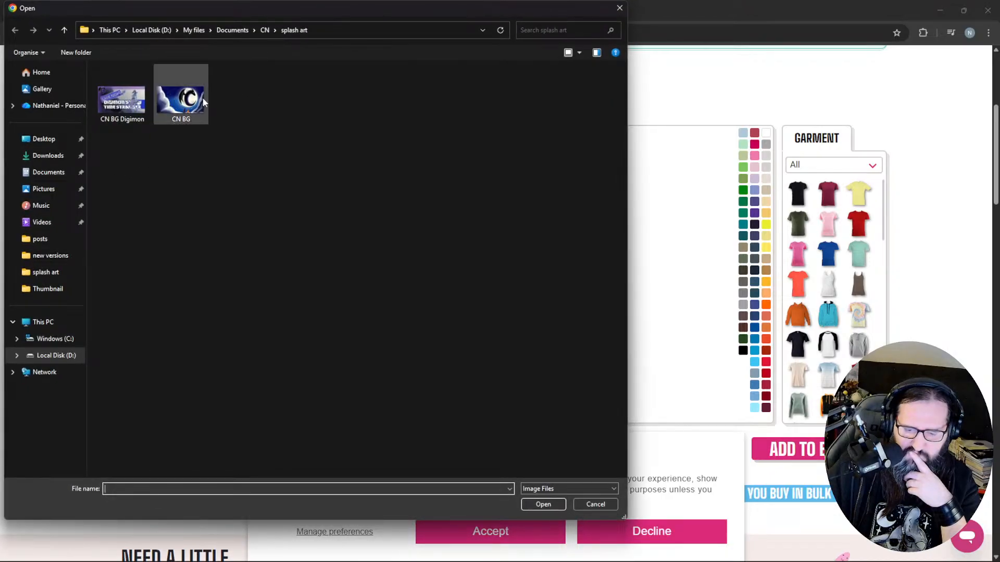
left_click_drag(398, 9, 125, 0)
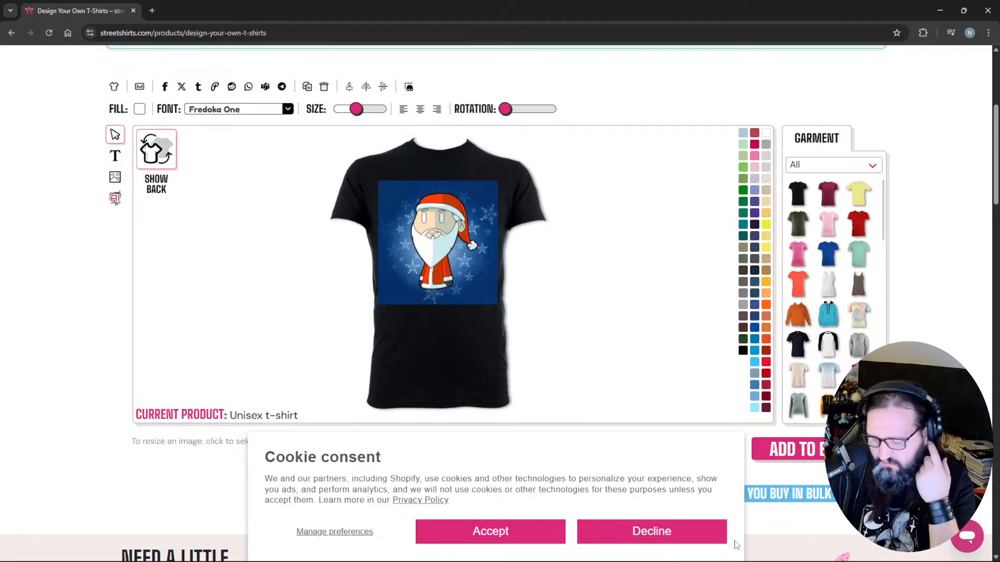
Step: Decline the cookie consent and reduce the Santa image's print width to 29 cm
left_click(712, 531)
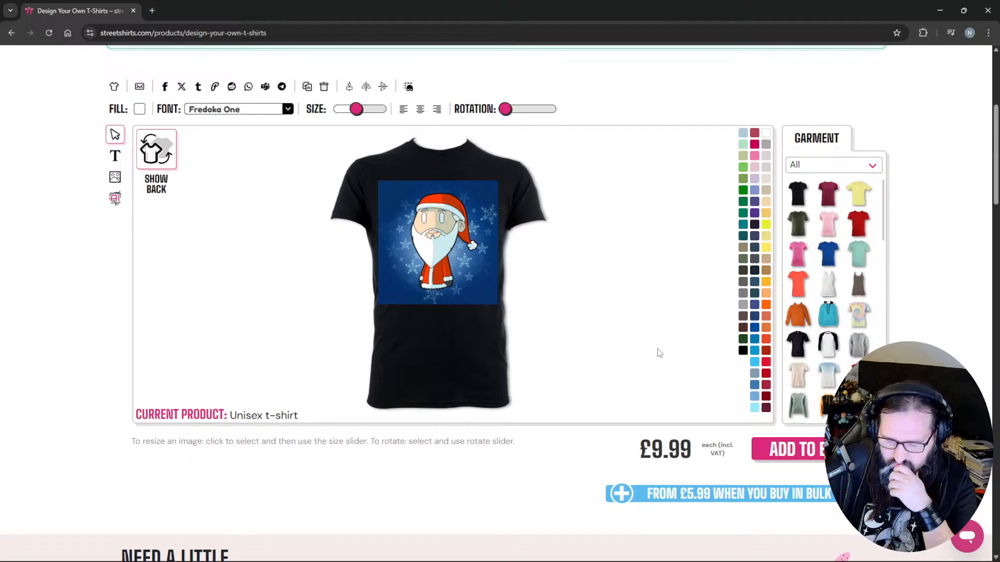
scroll(625, 342, "up", 2)
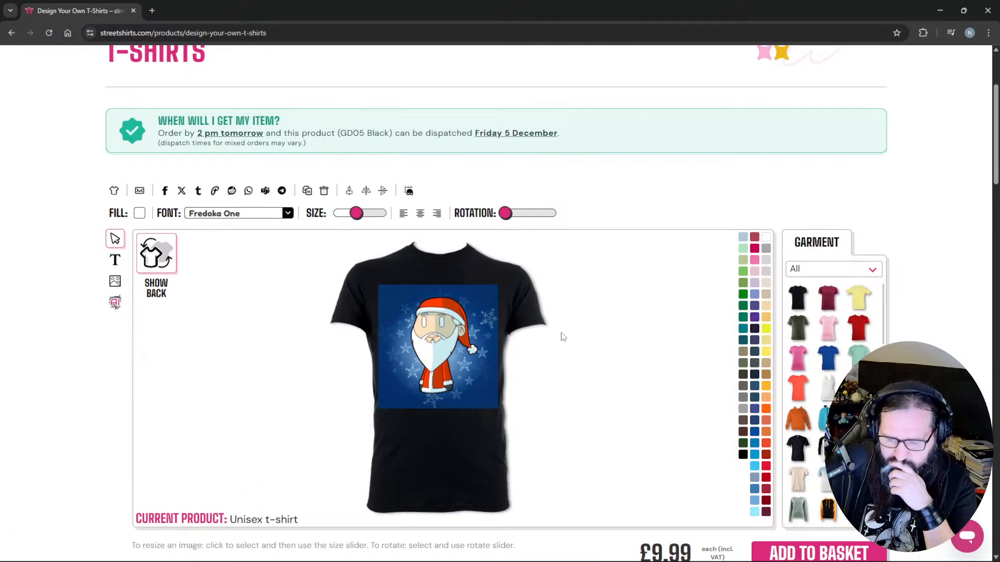
left_click(357, 215)
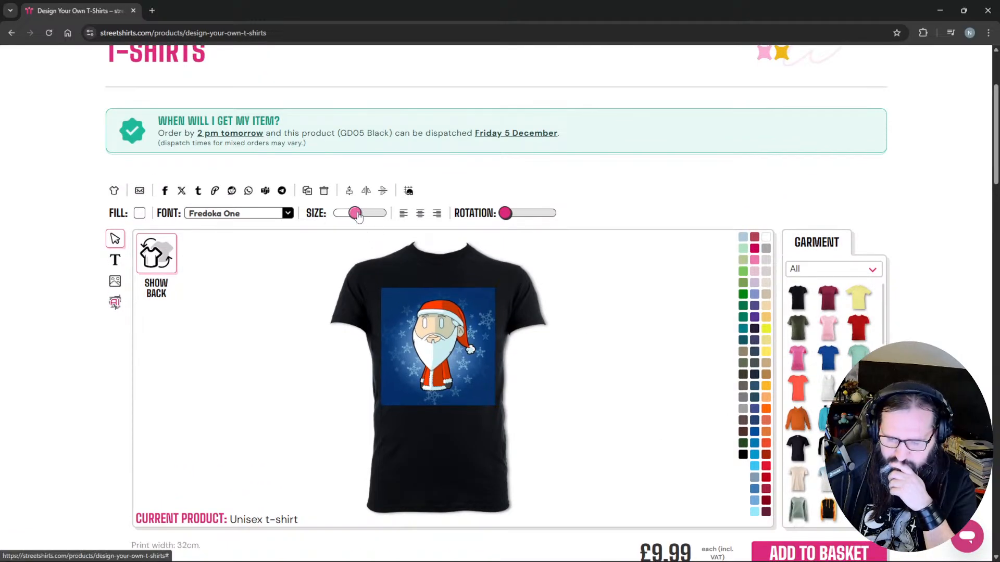
left_click_drag(357, 216, 357, 217)
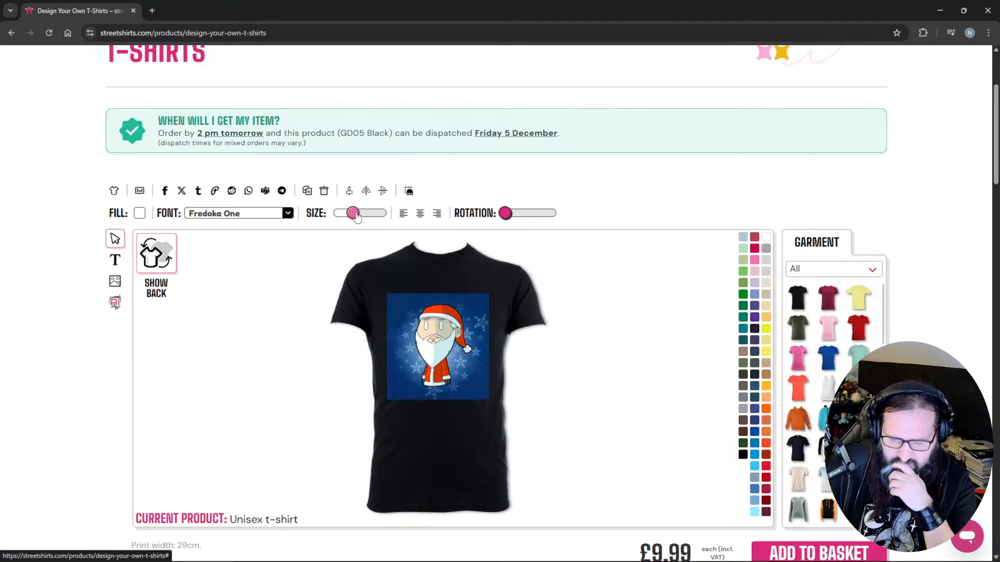
left_click(140, 214)
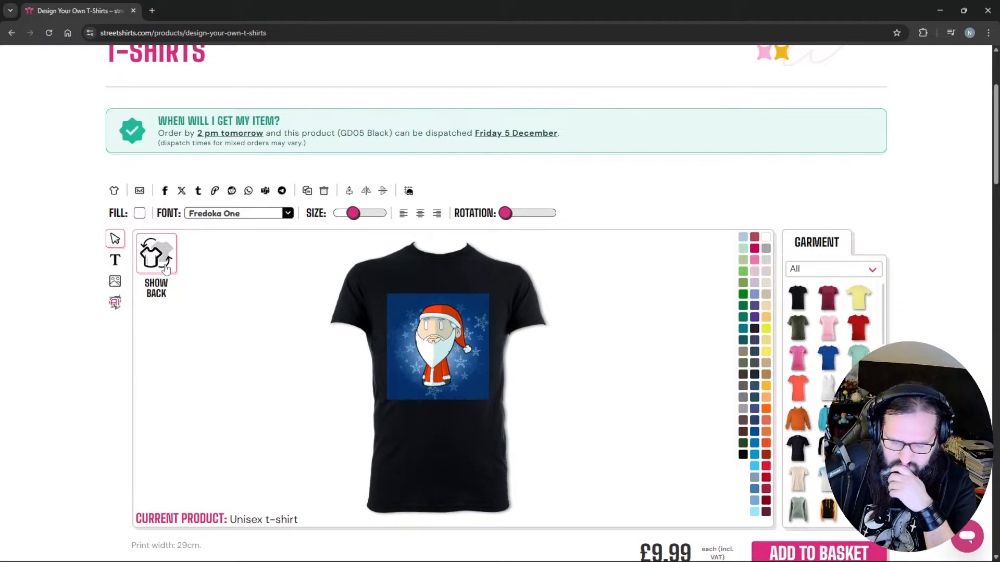
Step: Select the Santa image on the T-shirt and cut out its blue snowflake background
scroll(527, 371, "down", 3)
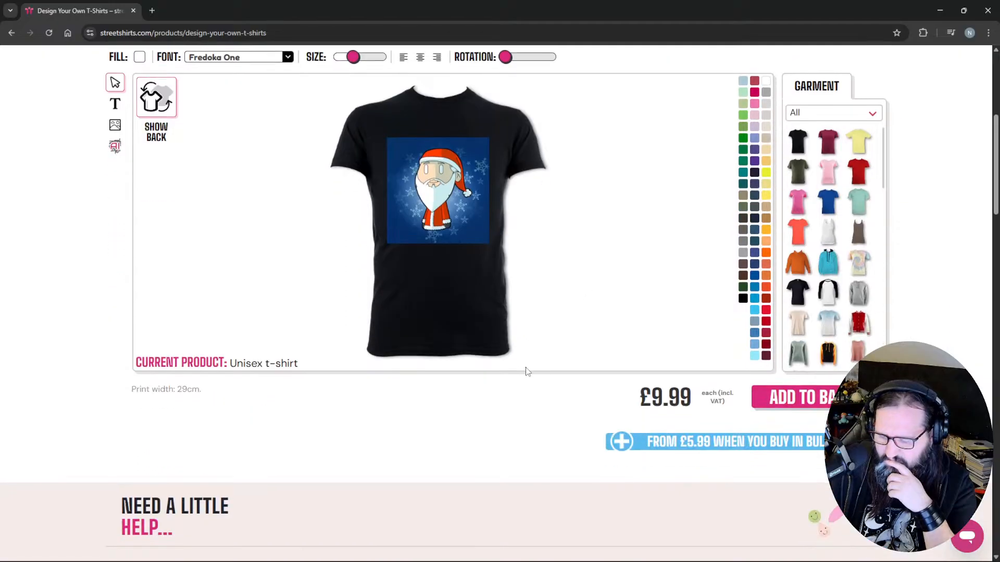
scroll(514, 367, "up", 3)
left_click(449, 352)
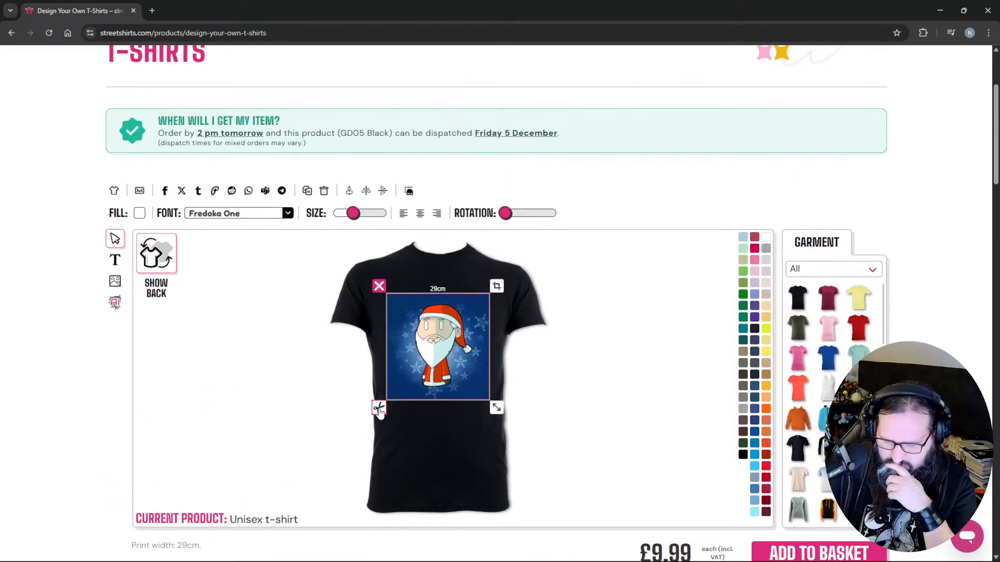
left_click(379, 408)
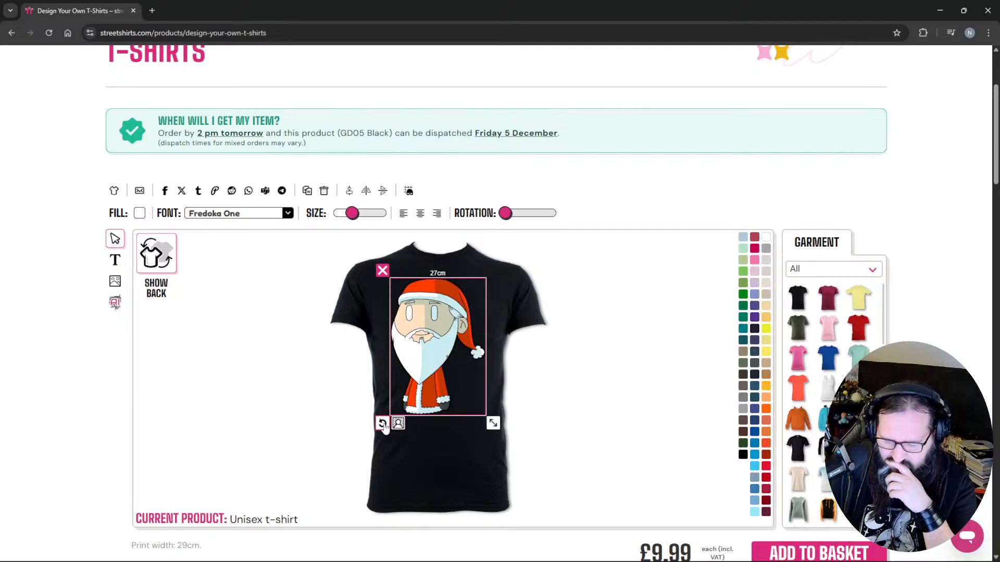
Step: Open the Replace Background with AI prompt, cancel it, and restore the Santa image's original background
left_click(398, 424)
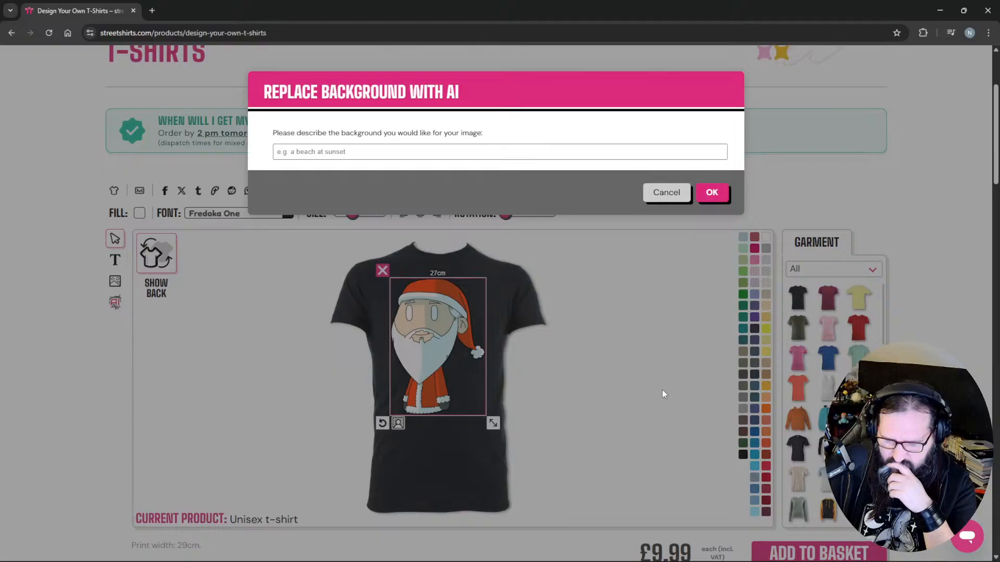
left_click(666, 192)
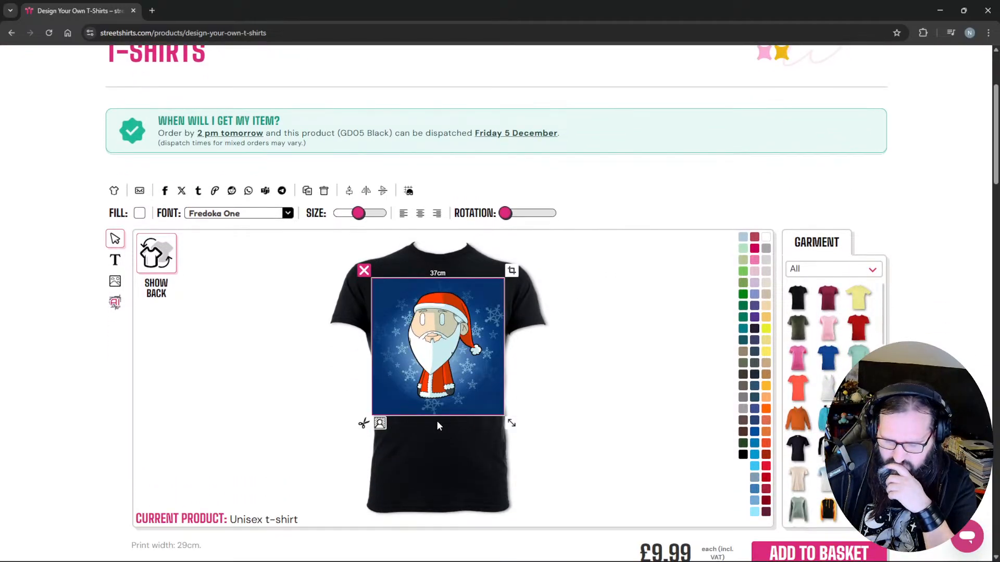
Step: Enlarge the page and remove the background from the Santa image again
key("ctrl+plus")
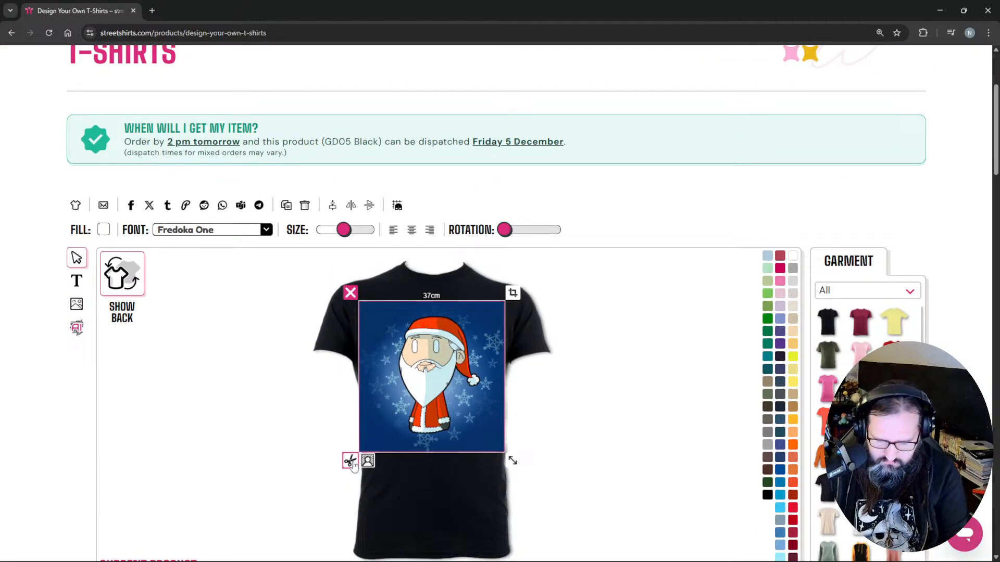
left_click(351, 462)
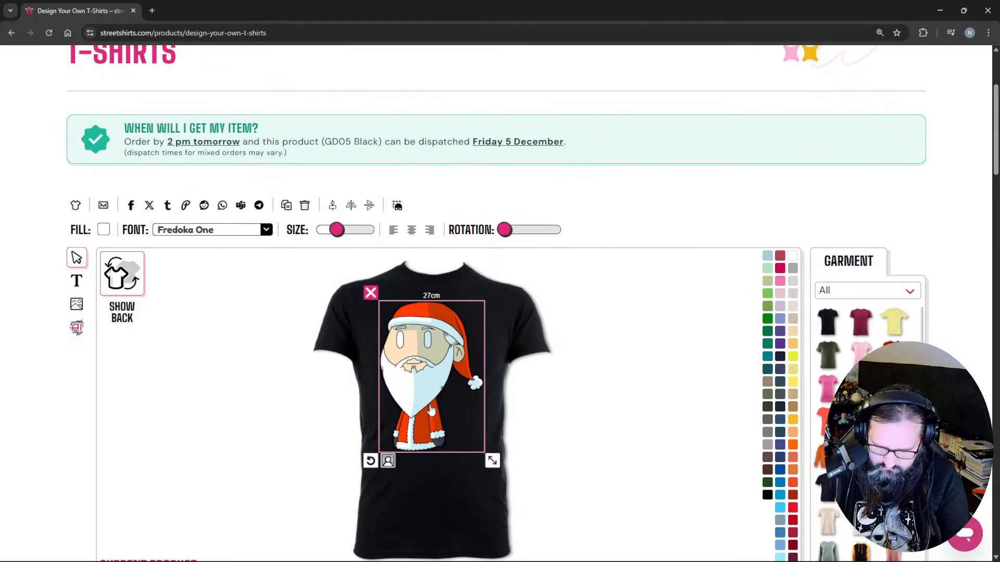
Step: Reduce the Santa image to a 20 cm print width and centre it on the T-shirt's chest
left_click_drag(443, 403, 441, 392)
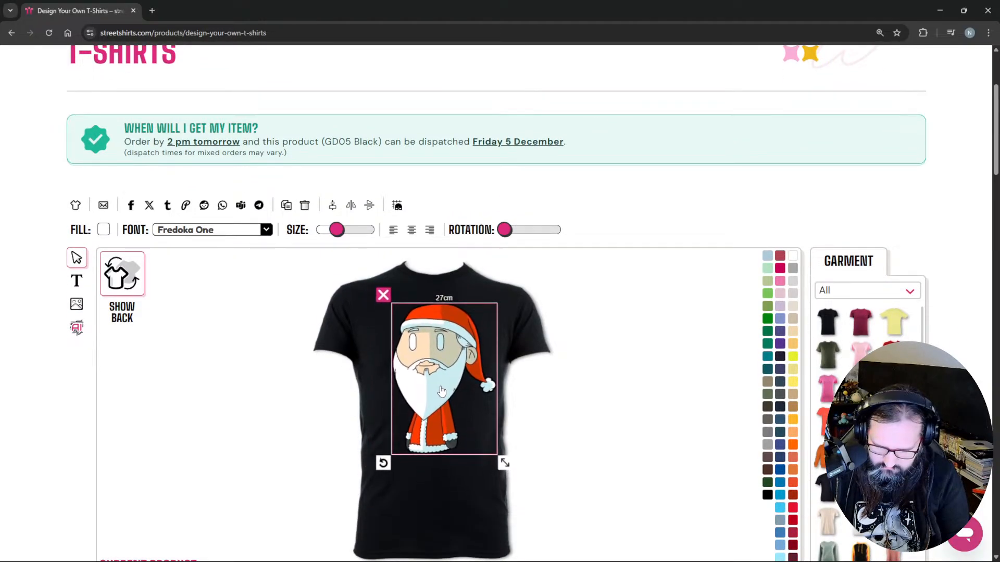
left_click_drag(505, 463, 488, 429)
mouse_move(445, 381)
left_mouse_down()
mouse_move(440, 394)
mouse_move(440, 385)
left_mouse_up()
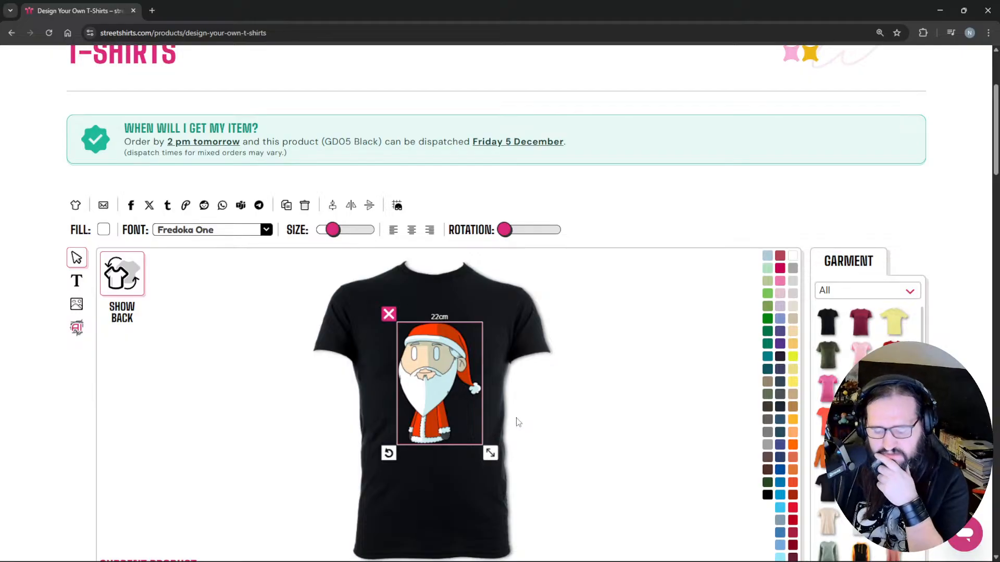
left_click_drag(495, 461, 491, 457)
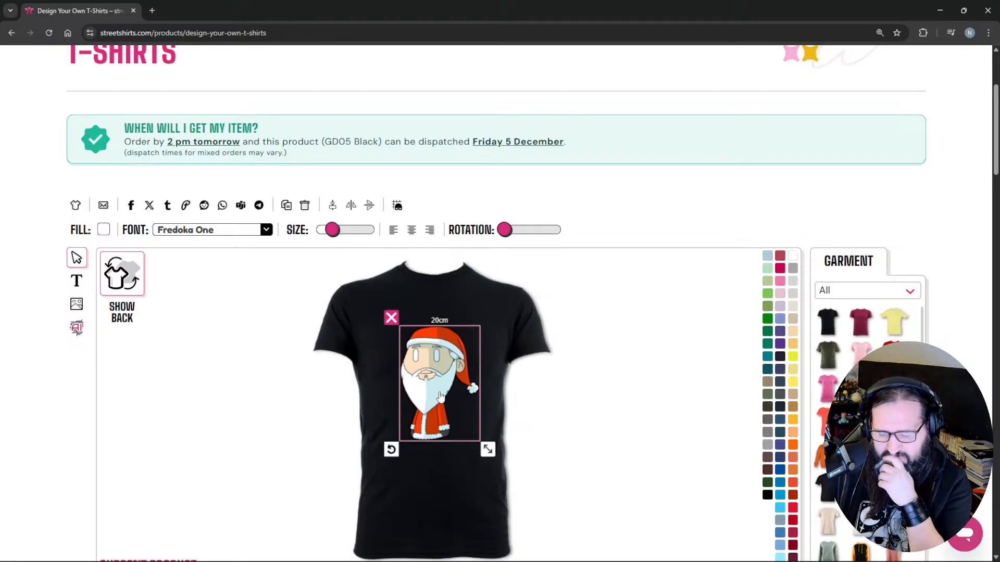
left_click_drag(441, 397, 439, 380)
left_click(562, 426)
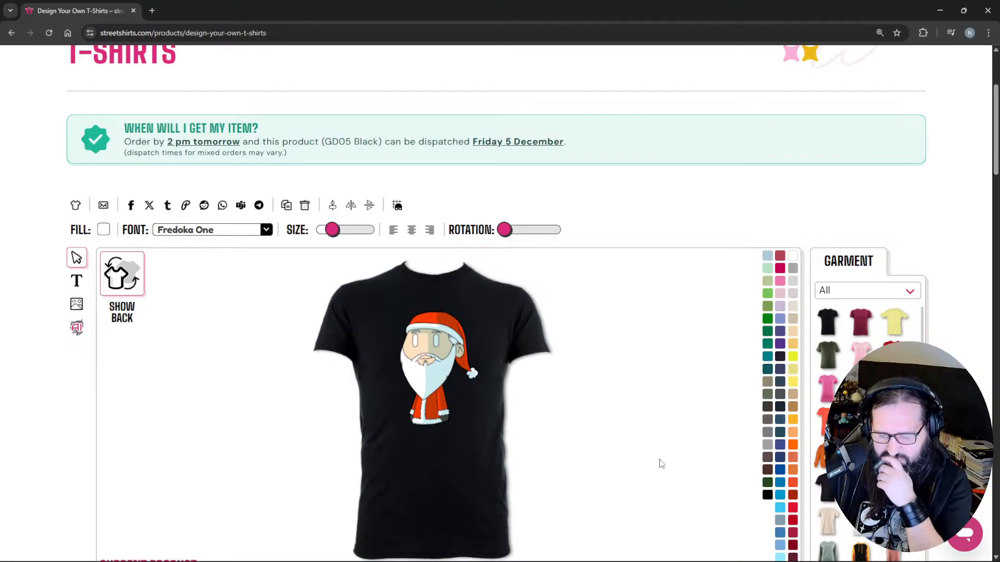
scroll(561, 457, "down", 2)
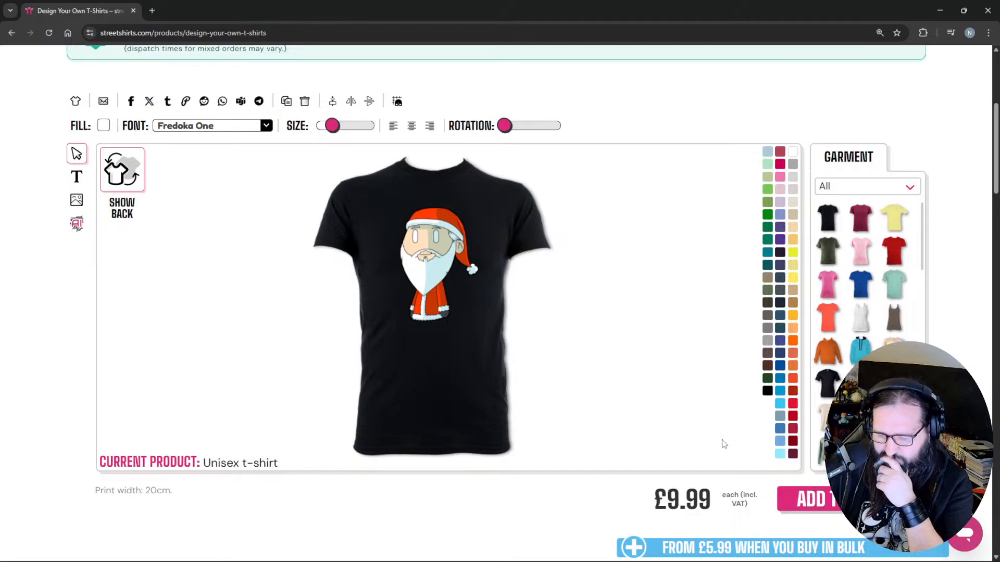
scroll(723, 445, "down", 3)
scroll(760, 369, "up", 2)
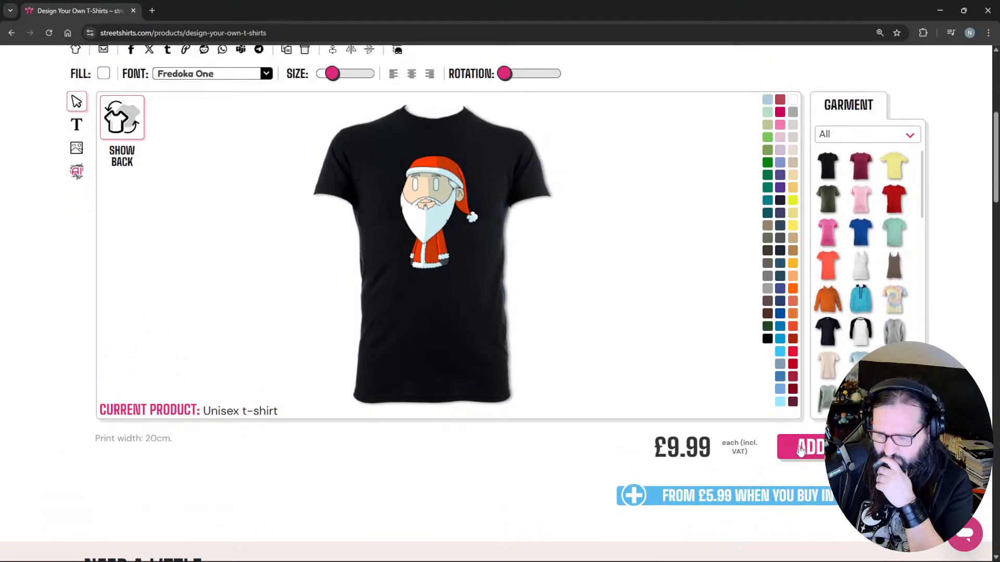
scroll(627, 370, "up", 3)
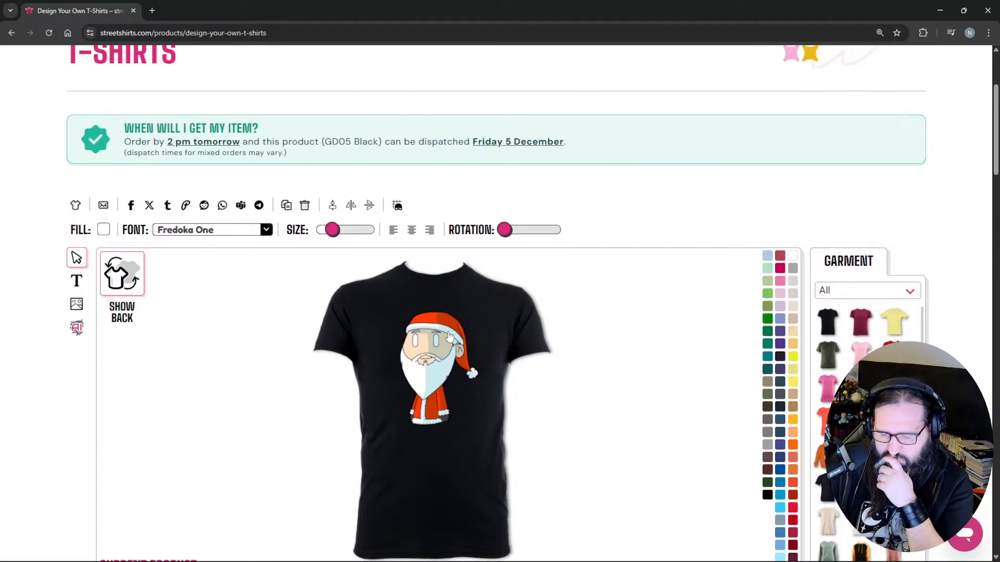
Step: Lower the Santa image slightly and add a new text object, placed over the upper chest
left_click_drag(437, 342, 440, 365)
left_click(76, 282)
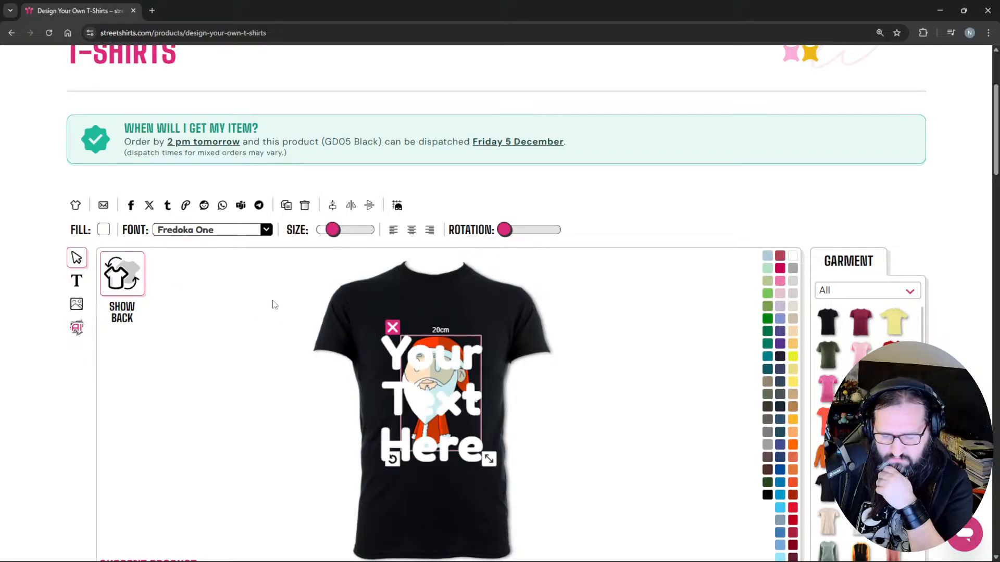
left_click_drag(483, 459, 491, 405)
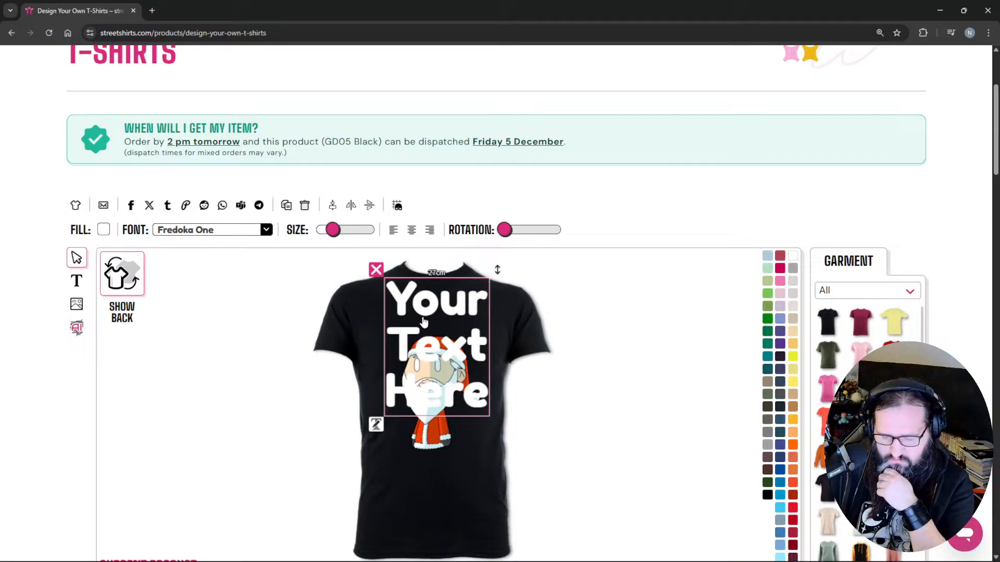
Step: Replace the placeholder wording of the text object with "Merry Xmas"
left_click(377, 424)
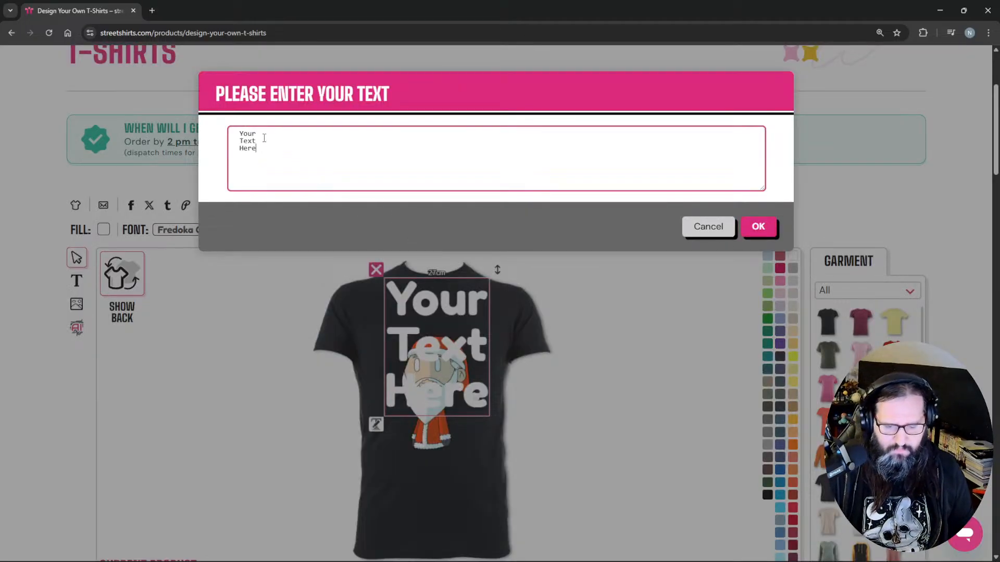
left_click_drag(265, 152, 215, 128)
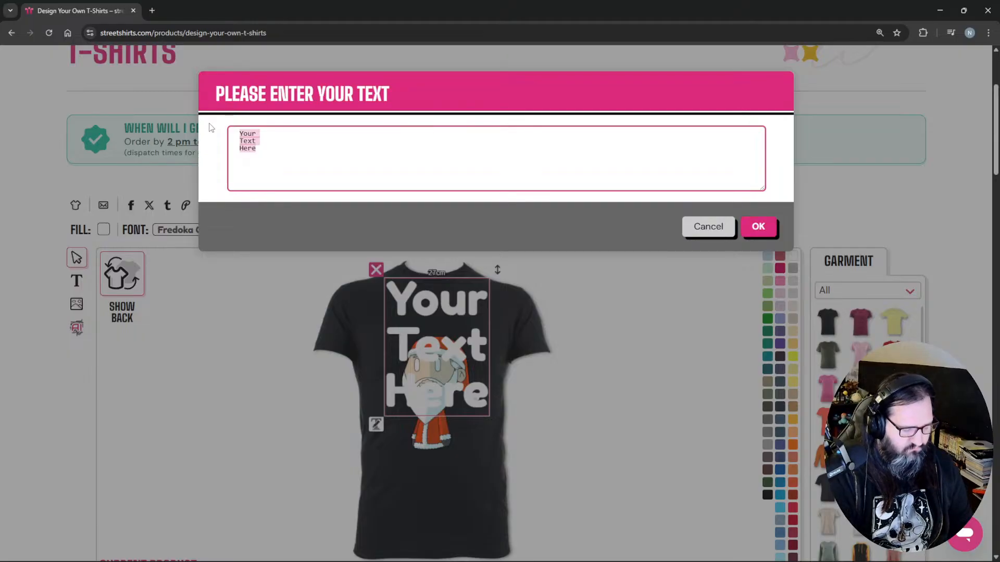
type("Merry")
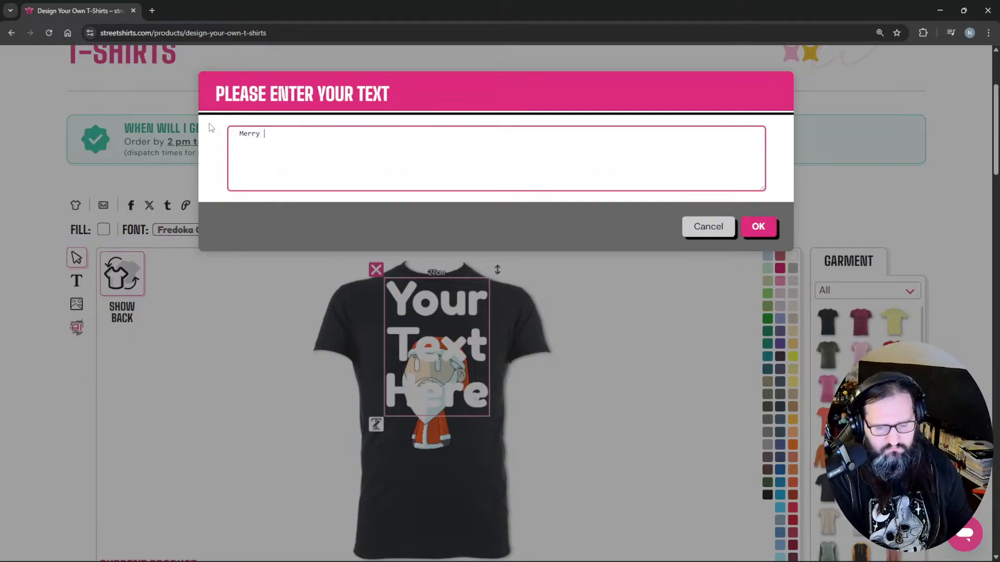
type(" Xmas")
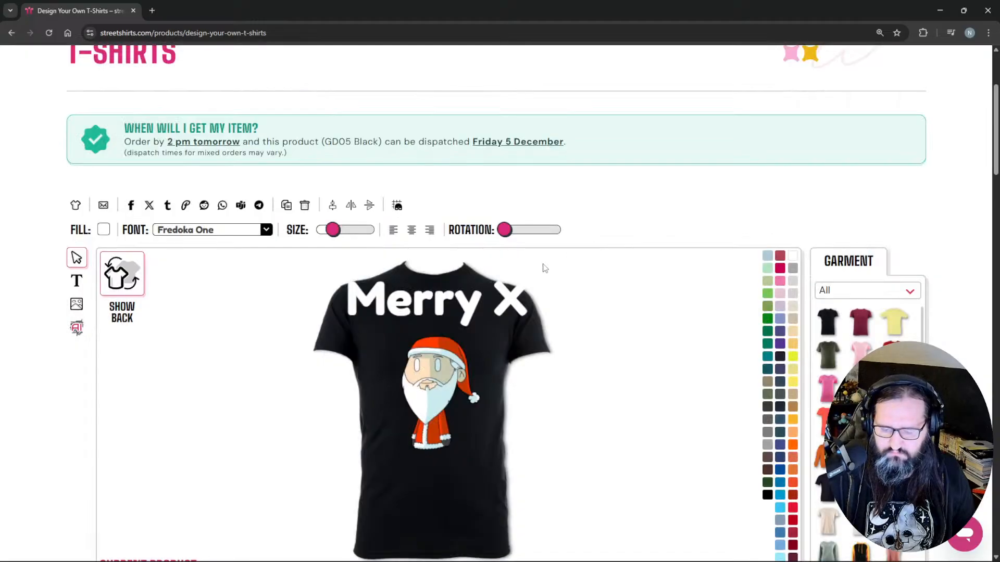
left_click(758, 227)
Step: Shrink the Merry Xmas text to about 26 cm wide and position it directly beneath a slightly raised Santa image
left_click_drag(430, 301, 431, 461)
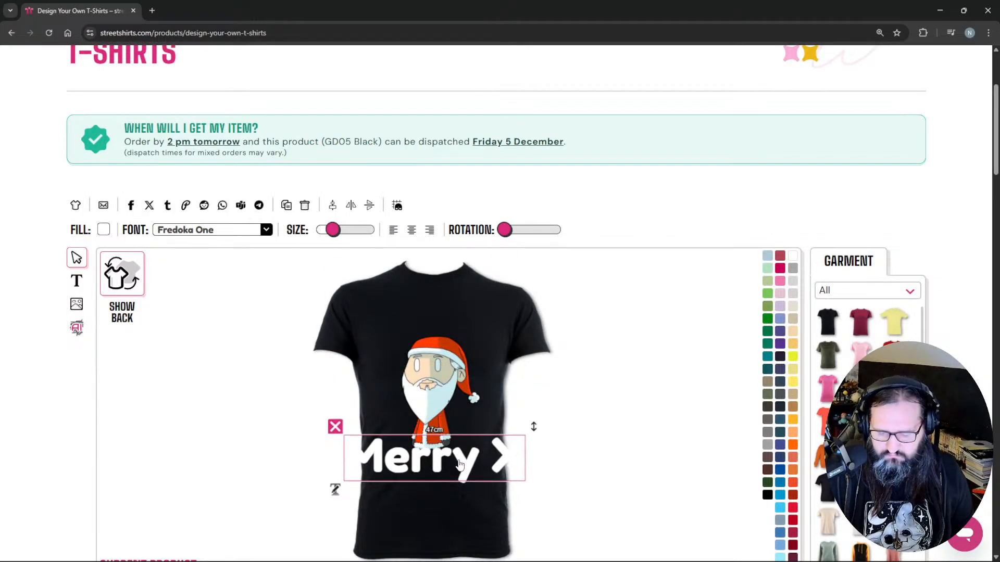
left_click_drag(534, 426, 463, 437)
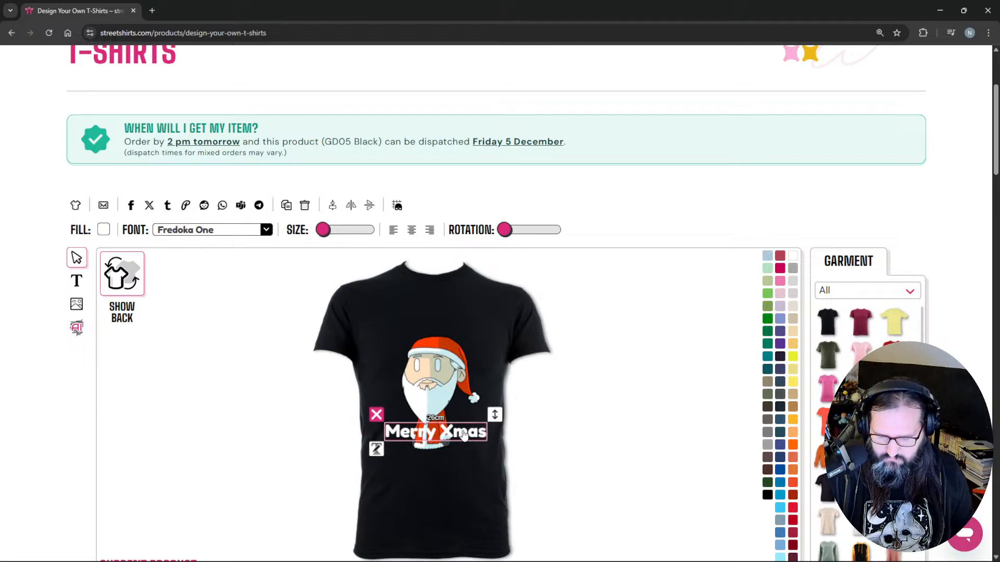
left_click(443, 380)
left_click_drag(448, 392, 445, 367)
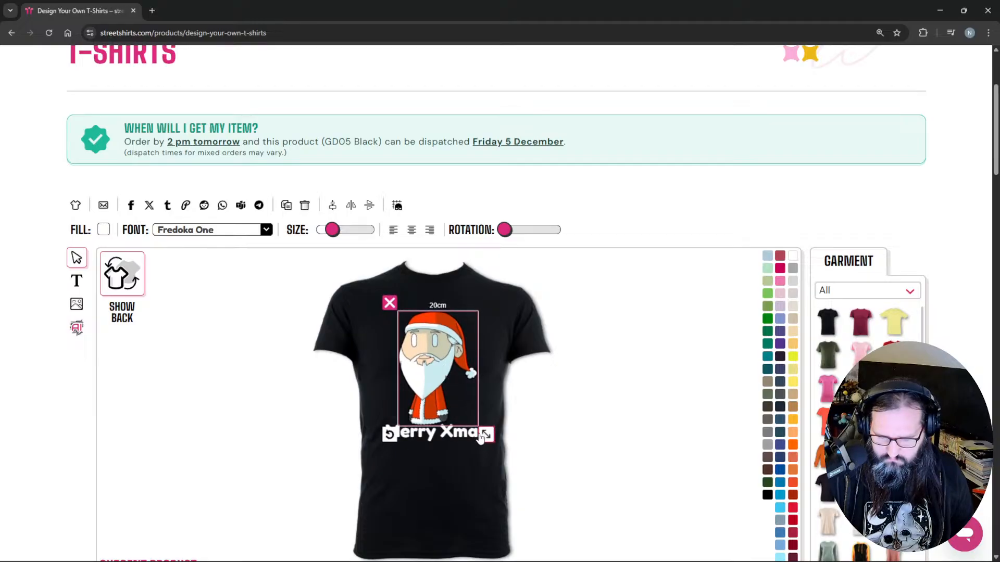
left_click(463, 437)
left_click_drag(462, 437, 460, 434)
left_click(438, 400)
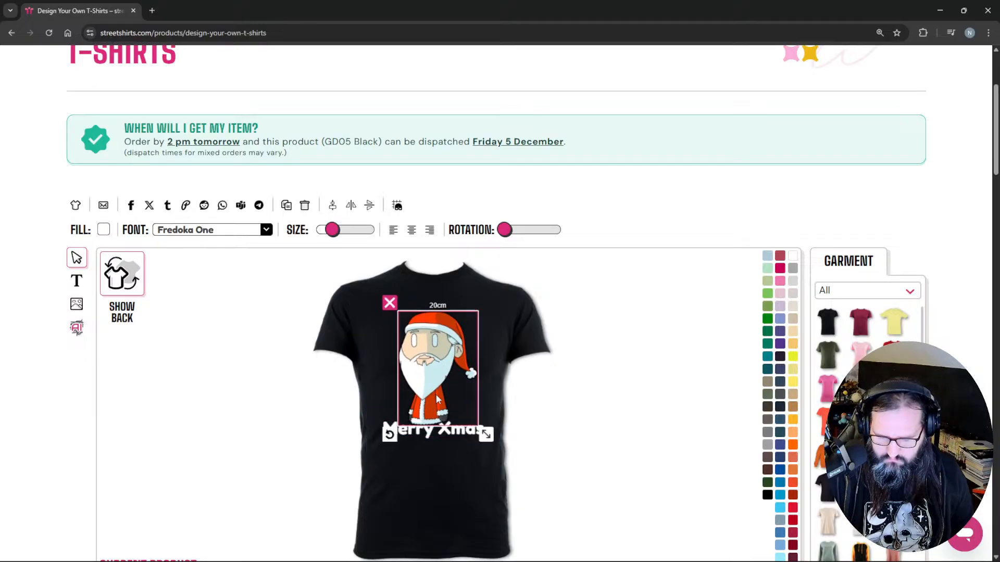
Step: Reduce the Merry Xmas text to 22 cm wide and try it beside Santa's head, with Santa shifted towards the shirt's right side
left_click_drag(437, 400, 406, 365)
left_click(478, 433)
left_click(440, 375)
left_click(421, 404)
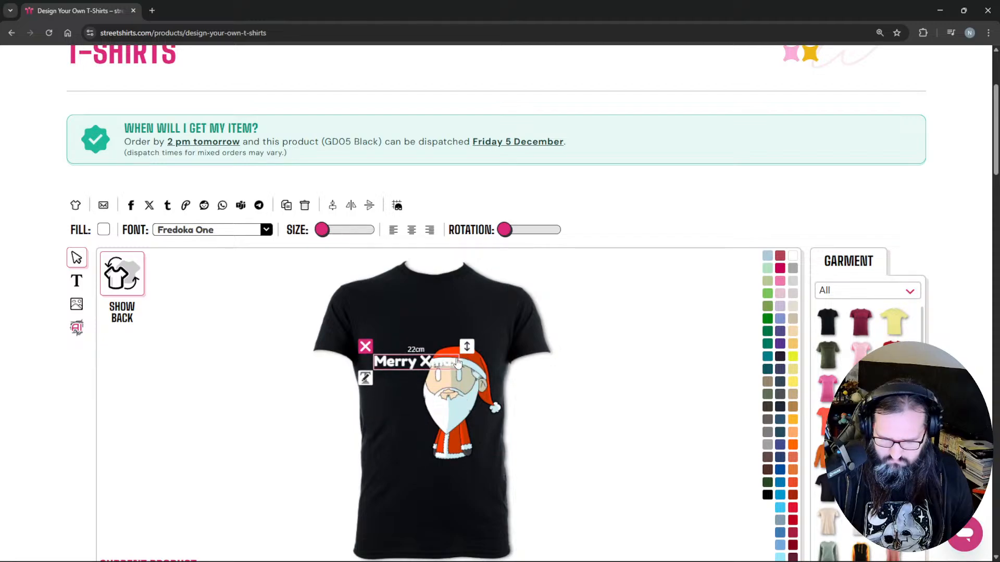
Step: Split the Merry Xmas text onto two lines and place it next to Santa's hat
left_click(370, 376)
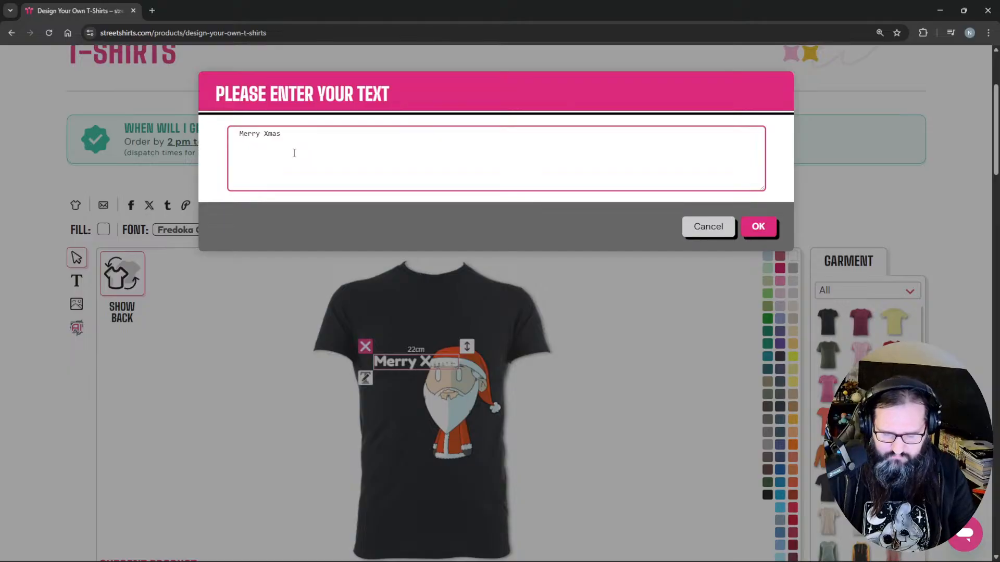
key("Return")
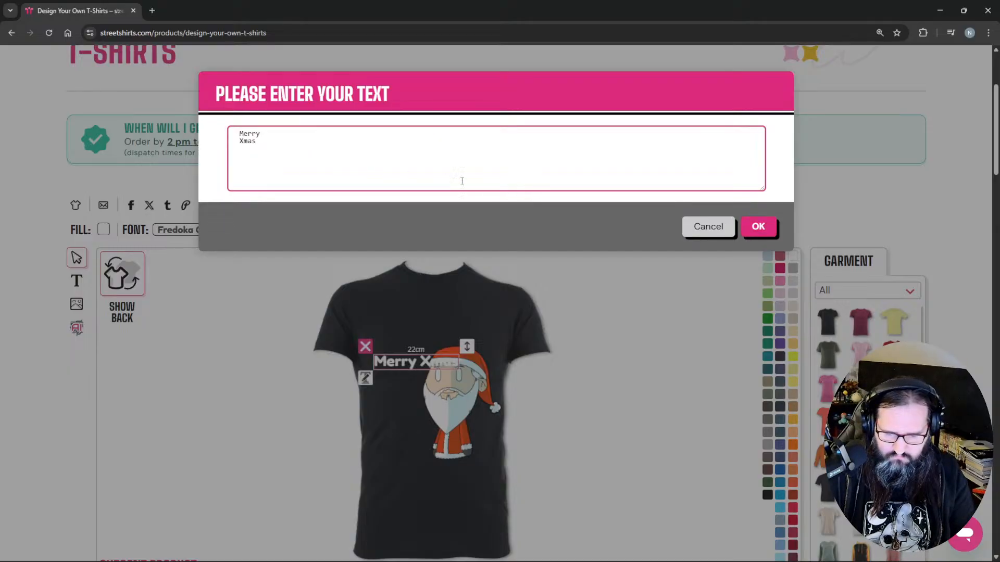
left_click(758, 227)
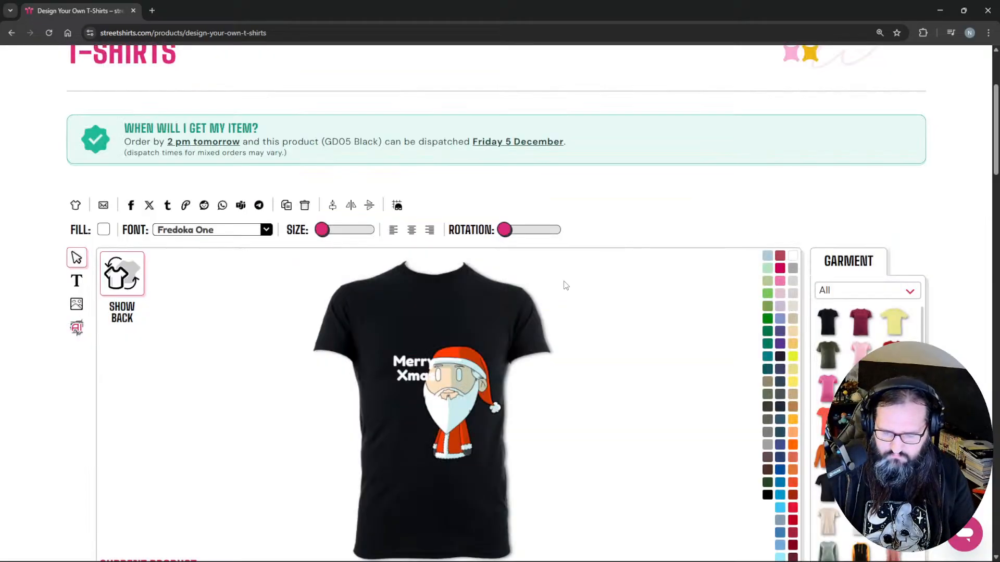
left_click(413, 371)
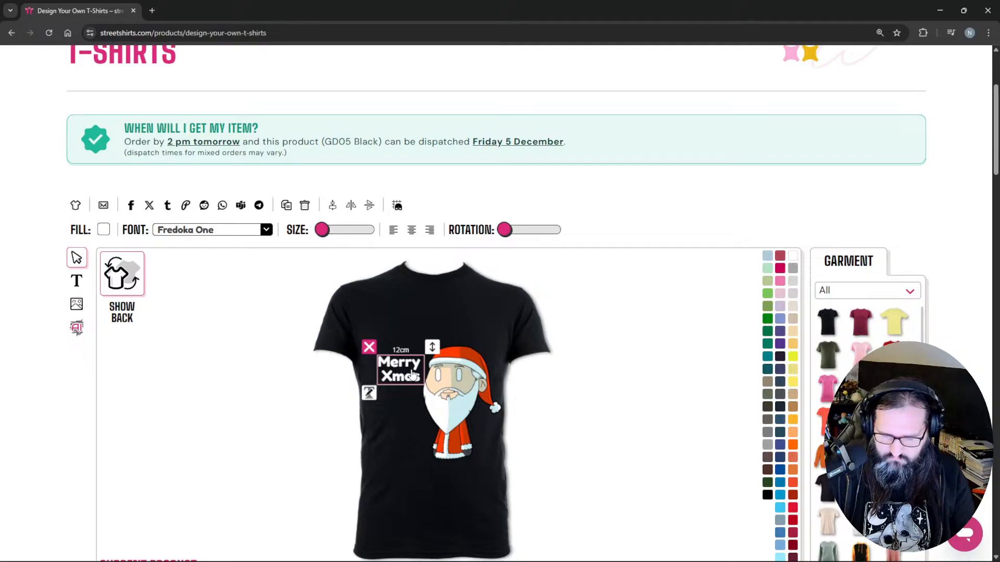
Step: Move Santa back to the centre of the chest and place the two-line text under his feet
left_click_drag(409, 383, 424, 428)
left_click(435, 390)
left_click(392, 352)
left_click(387, 357)
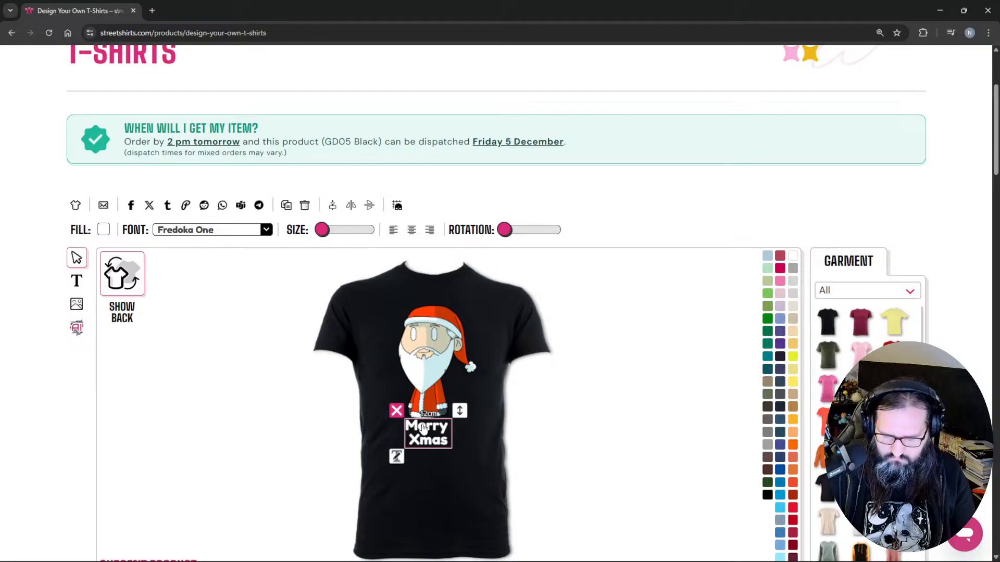
Step: Put the Merry Xmas text back on a single line and centre it under Santa
left_click(396, 457)
key("Delete")
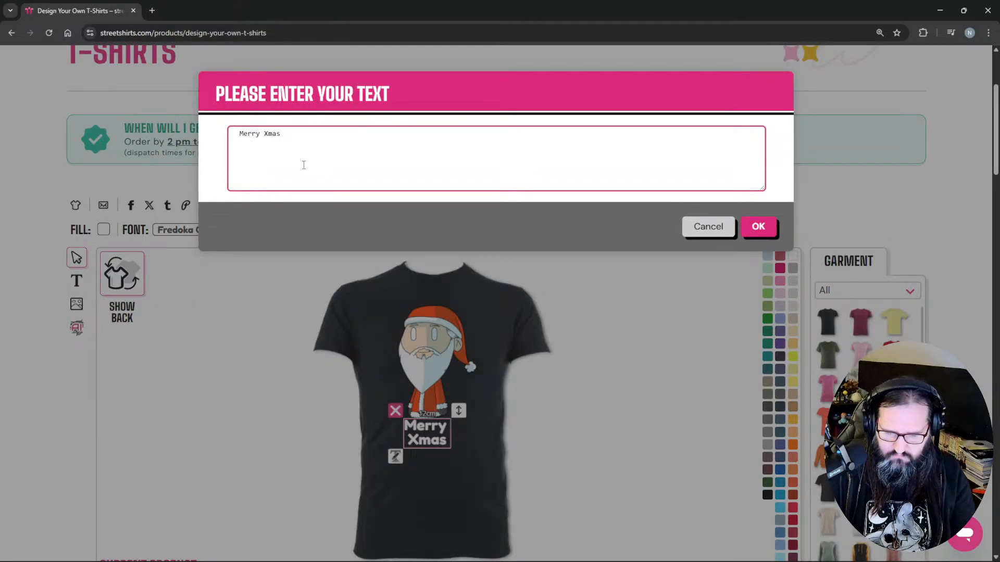
left_click(759, 227)
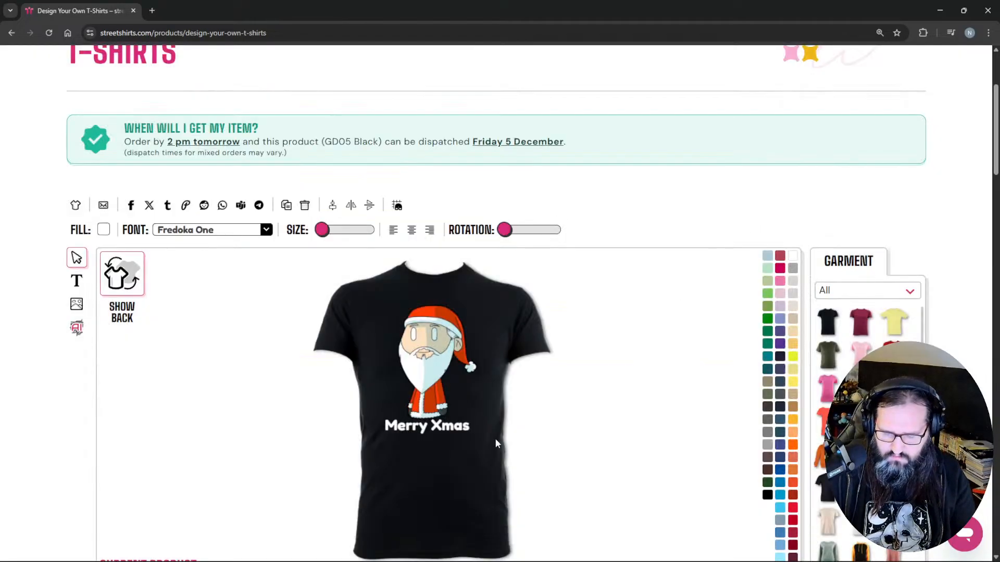
left_click(448, 428)
left_click_drag(449, 428, 452, 428)
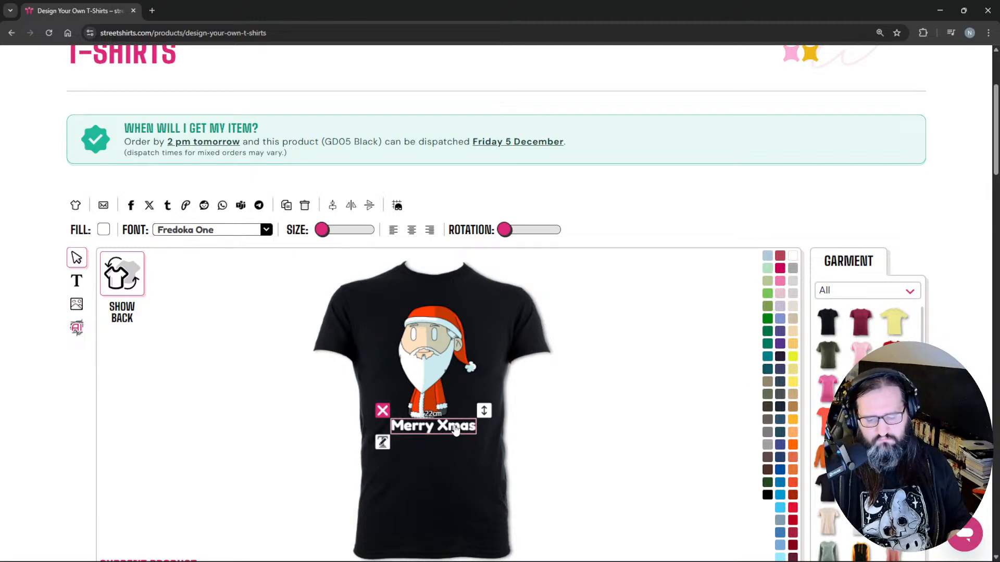
left_click(555, 420)
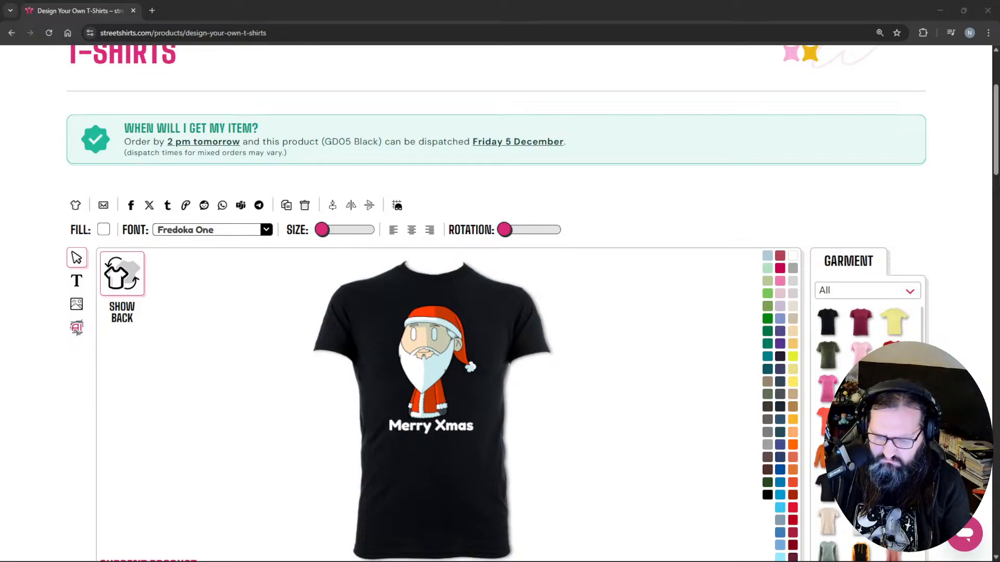
Step: Start adding the T-shirt to the basket and set the 3XL quantity to 1
scroll(668, 275, "down", 3)
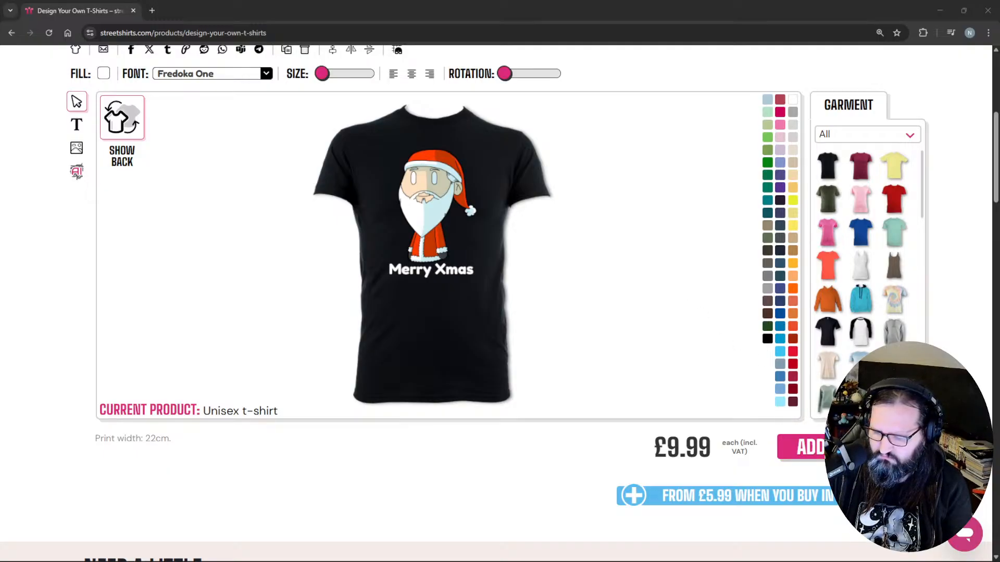
left_click(850, 448)
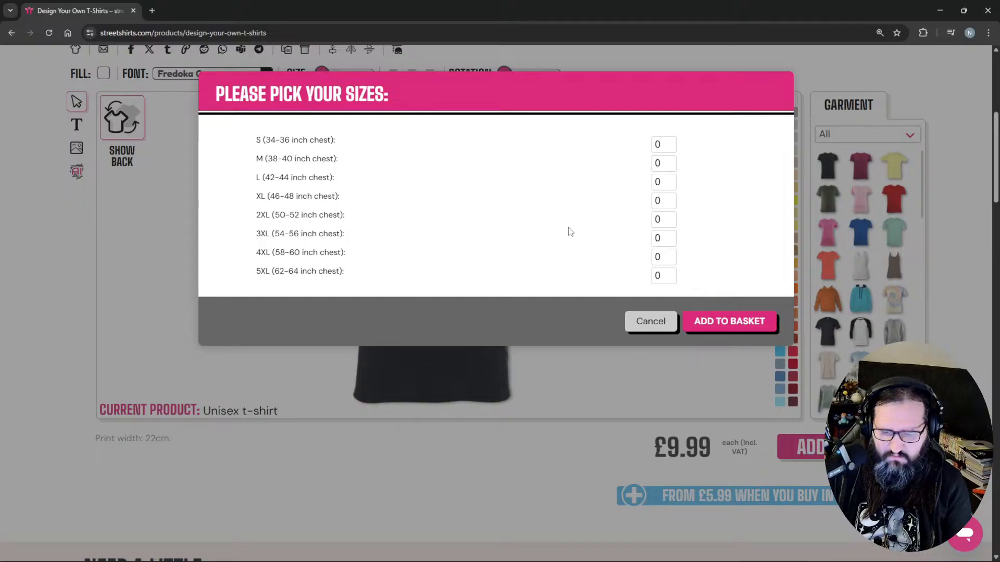
left_click(668, 237)
left_click(669, 237)
left_click(669, 241)
left_click(669, 242)
left_click(669, 242)
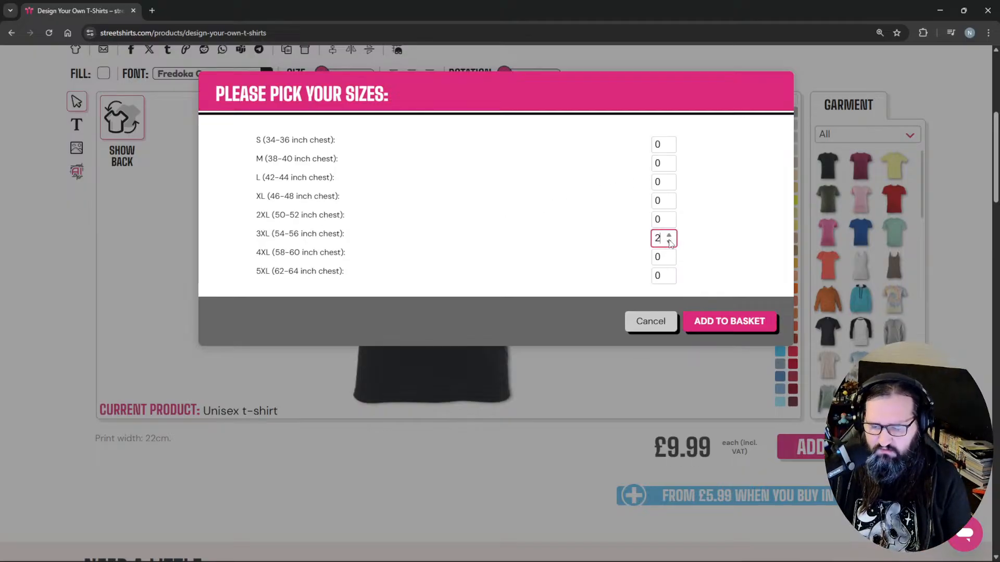
left_click(670, 242)
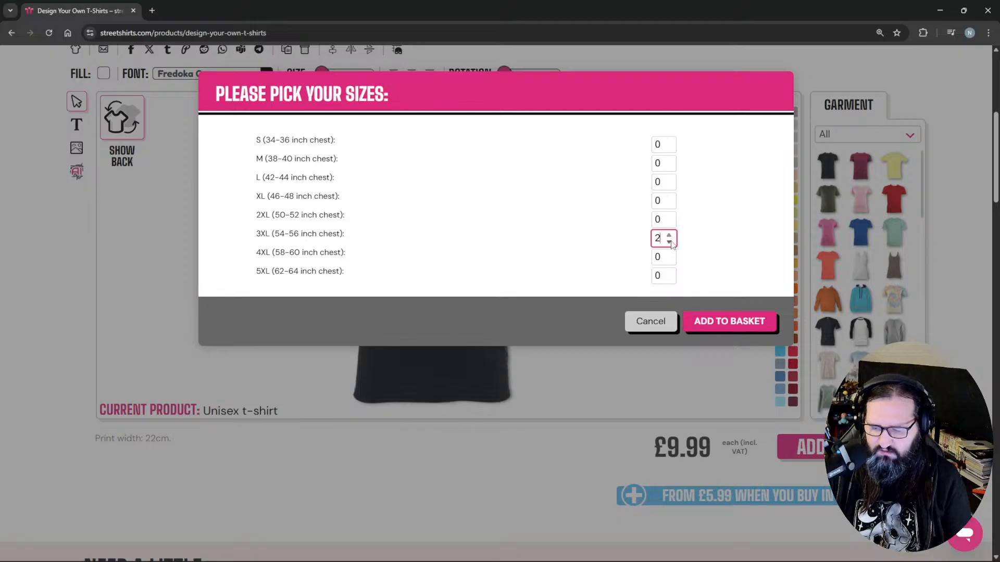
Step: Set the quantities to 3 for 2XL and 2 each for XL, L, M and S
left_click(669, 216)
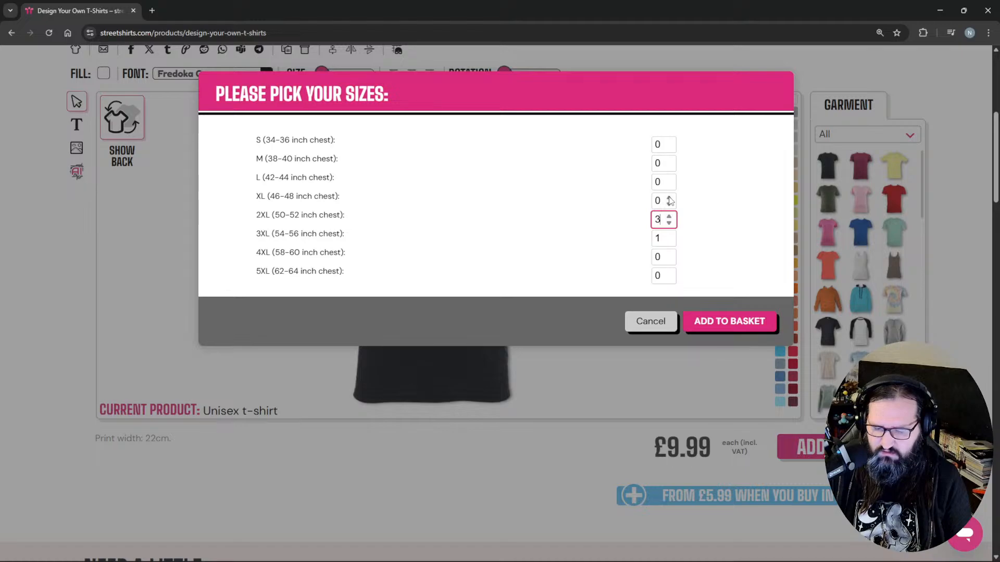
left_click(669, 199)
double_click(670, 180)
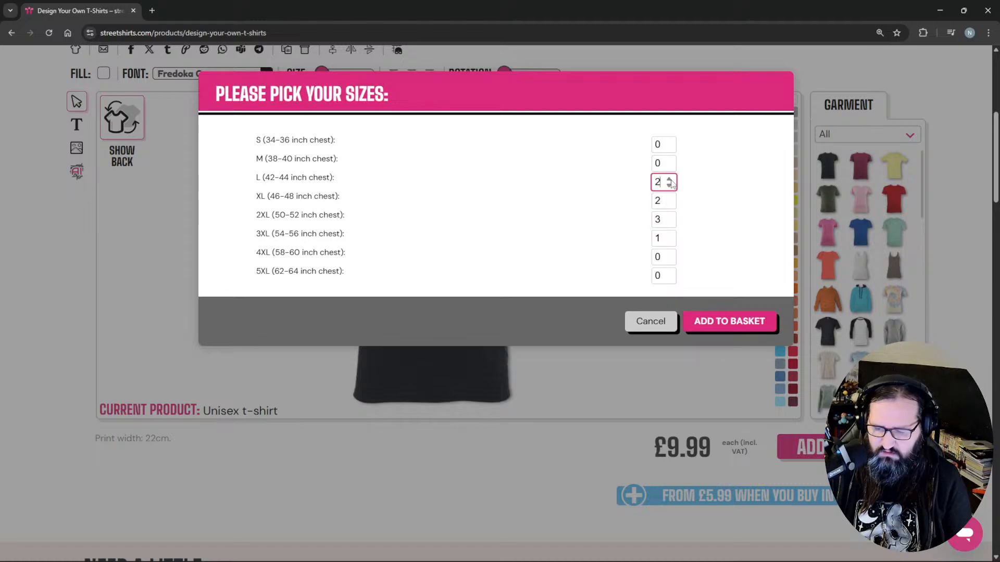
left_click(669, 161)
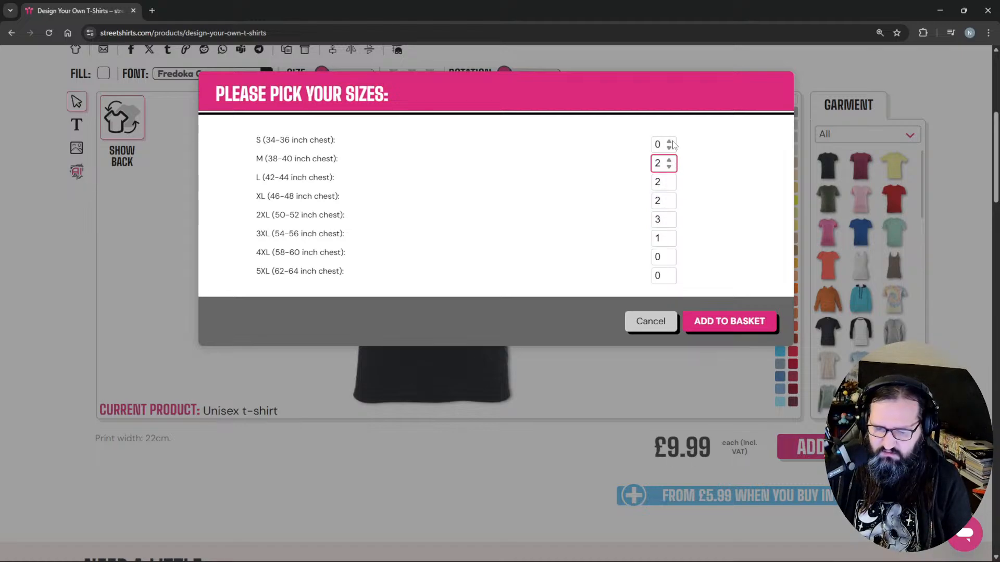
left_click(670, 142)
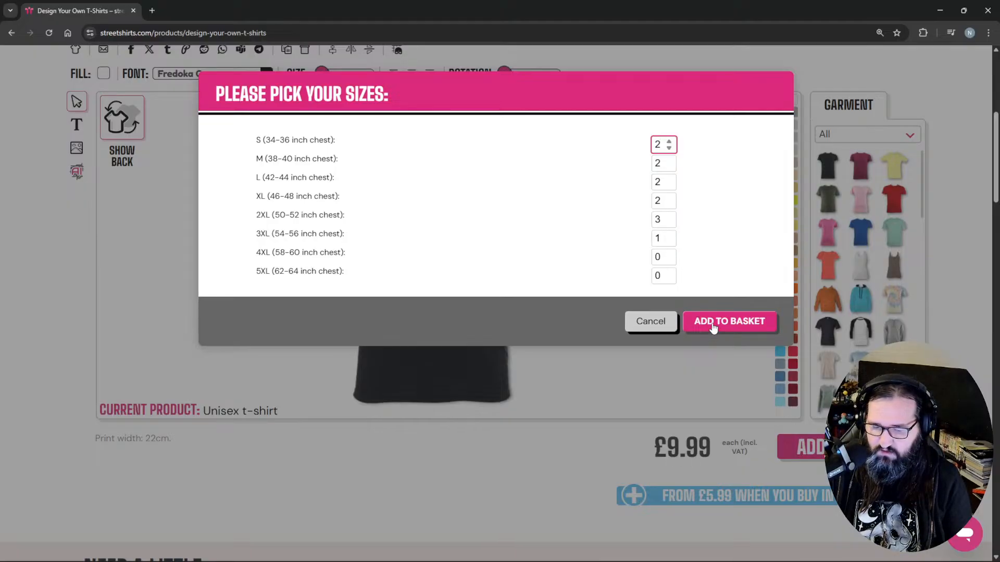
Step: Add the chosen T-shirt sizes to the basket and review the listed items in the basket preview
left_click(714, 327)
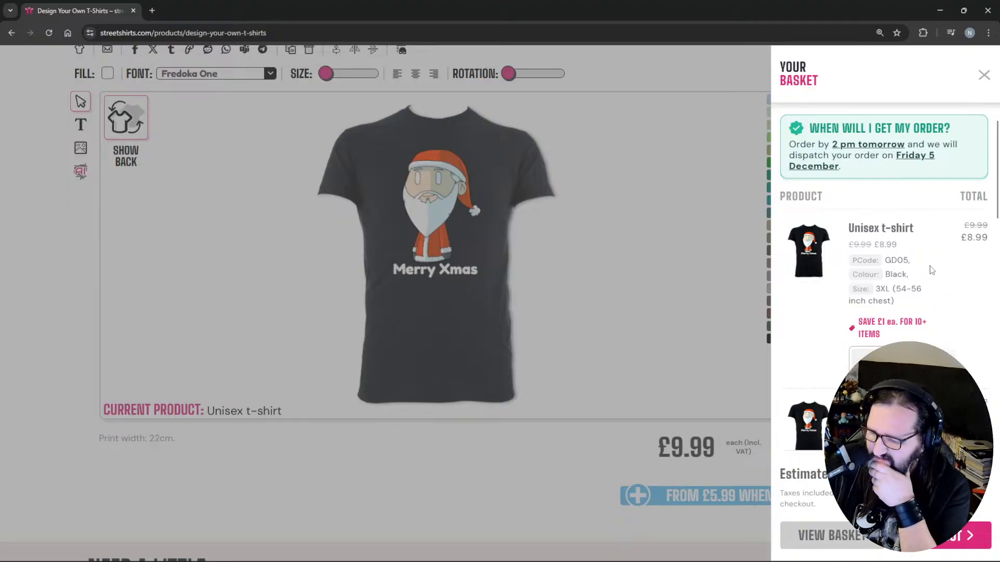
scroll(932, 269, "down", 3)
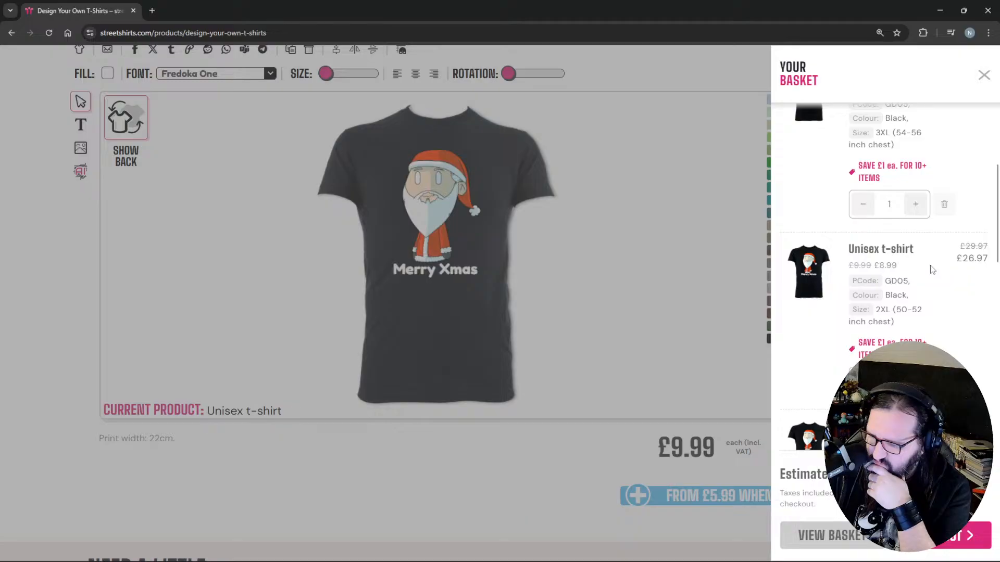
scroll(932, 269, "up", 3)
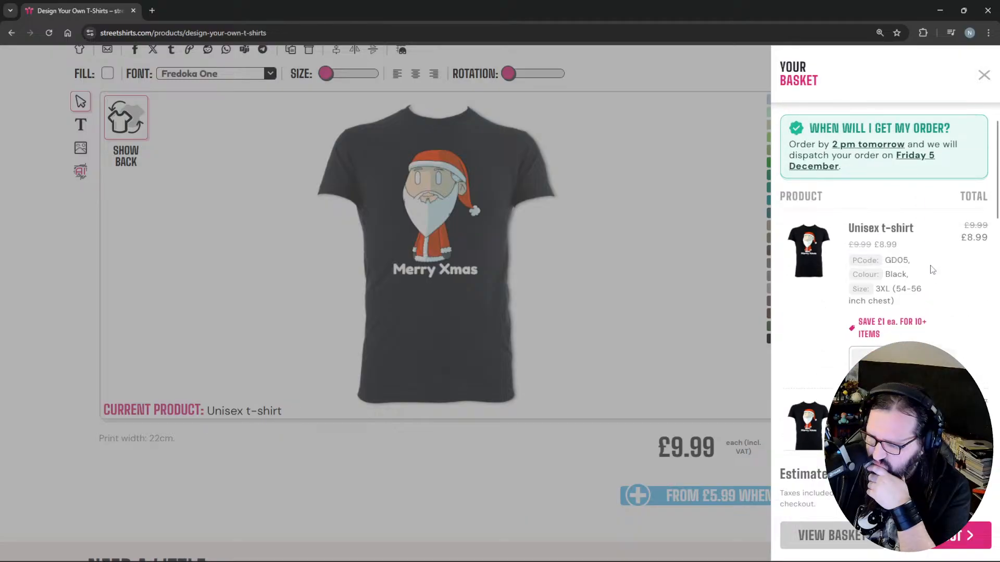
scroll(931, 269, "down", 5)
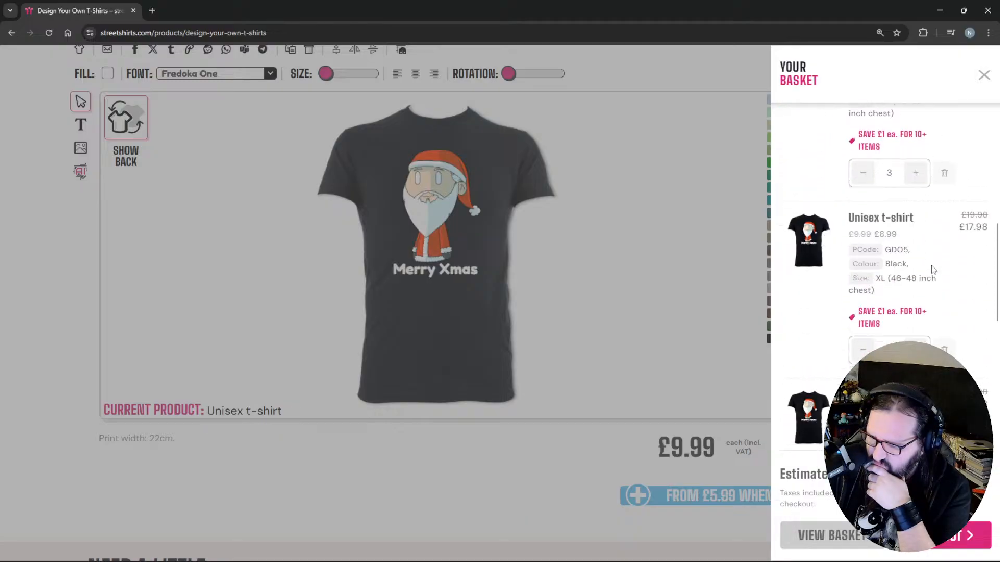
scroll(932, 269, "down", 3)
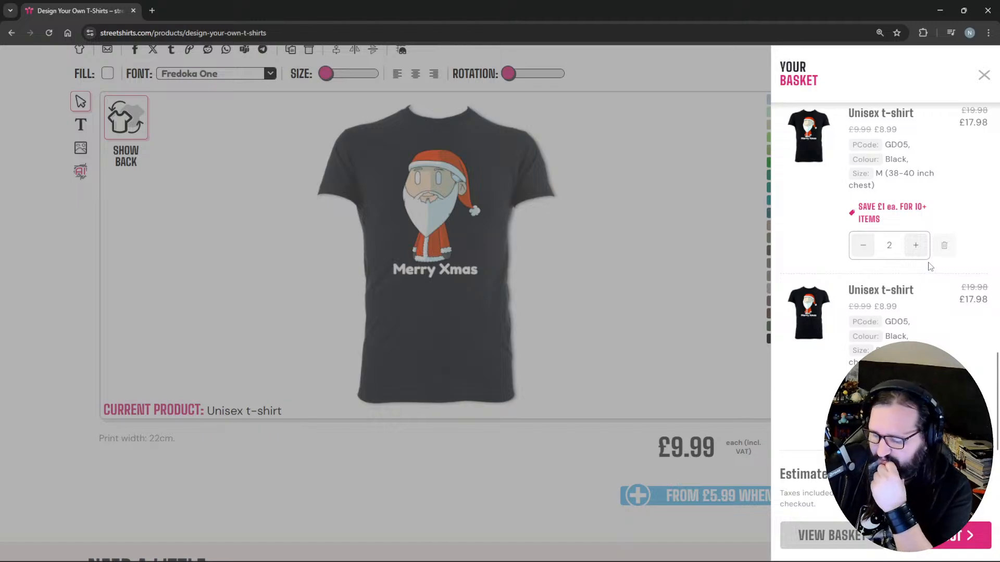
Step: Open the full basket and examine each size's quantity, the bulk discount, the line prices and the estimated total
left_click(855, 537)
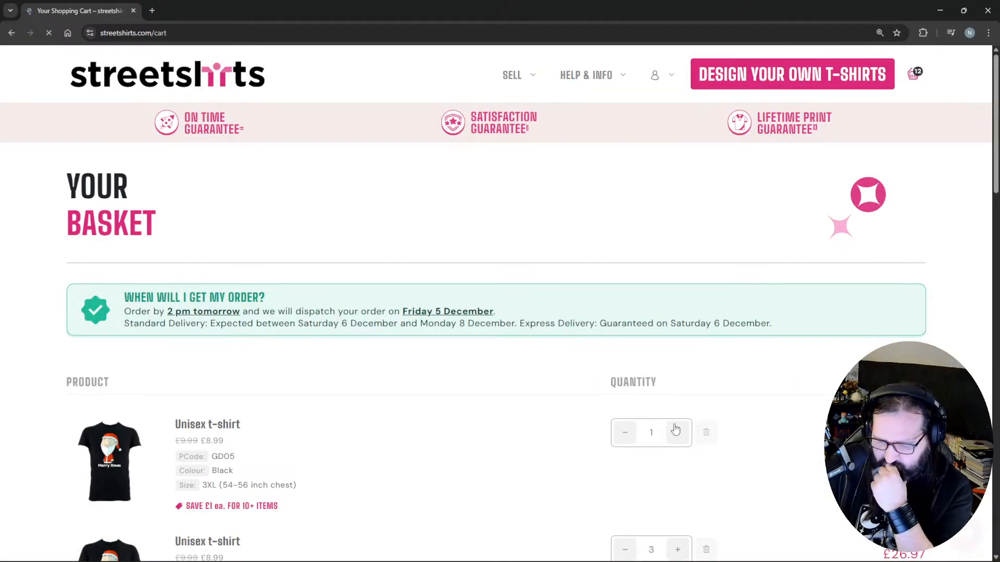
scroll(496, 384, "down", 4)
scroll(493, 381, "down", 3)
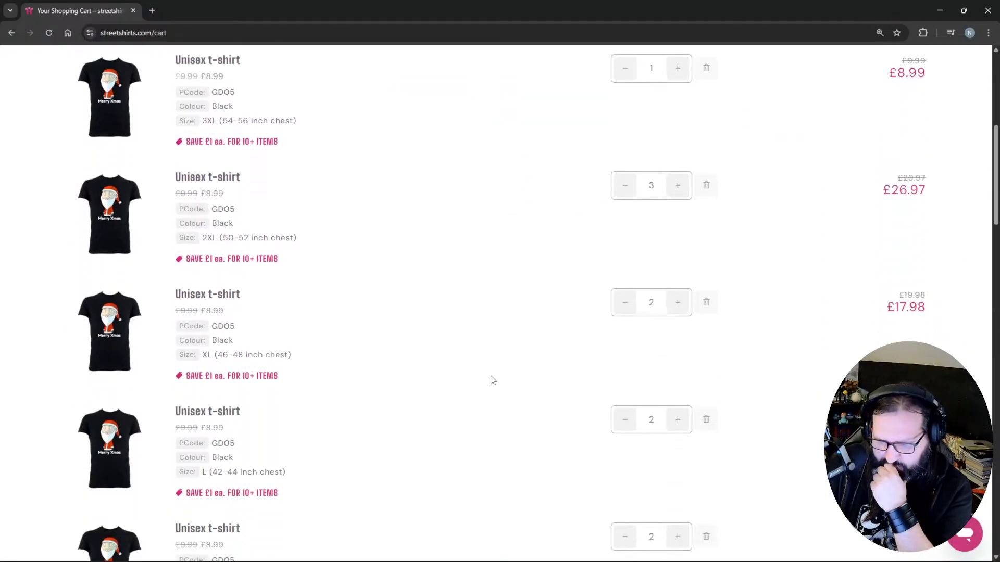
scroll(512, 354, "up", 1)
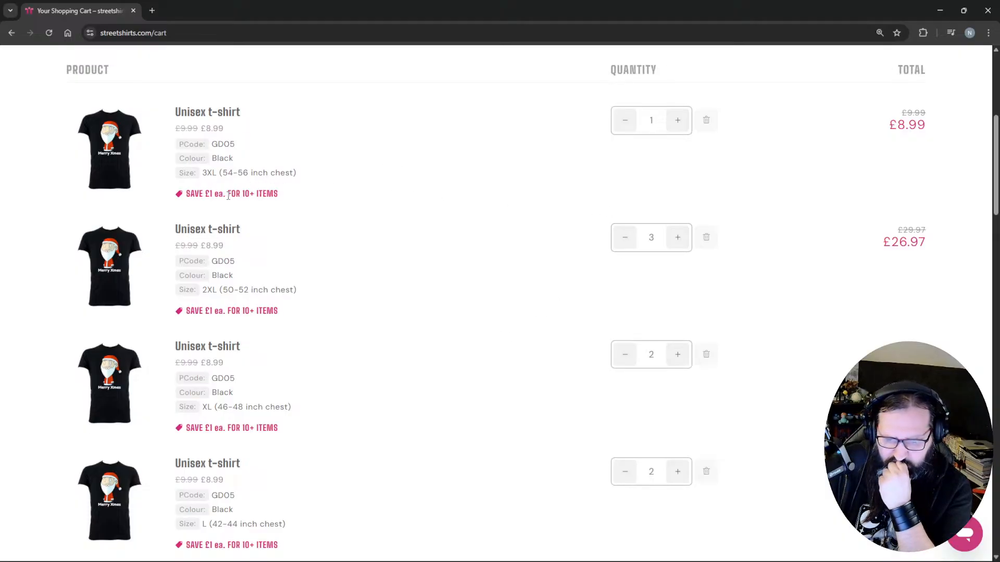
scroll(429, 189, "up", 1)
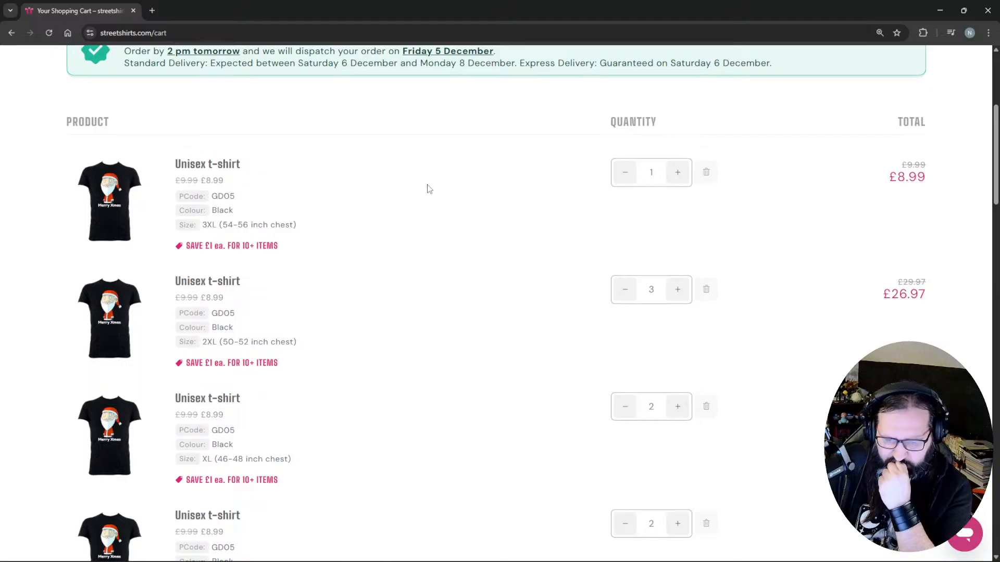
scroll(429, 189, "down", 1)
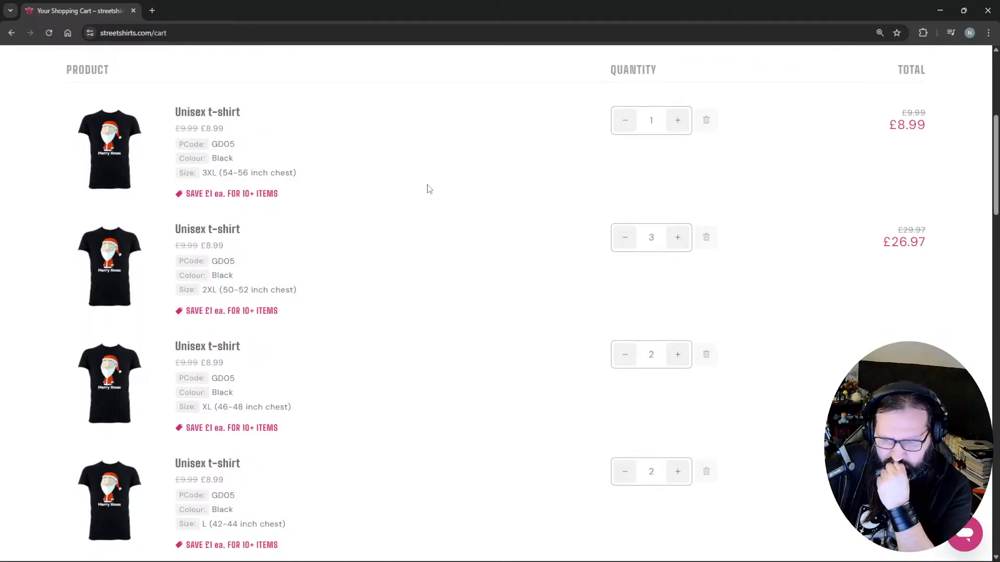
scroll(429, 189, "down", 1)
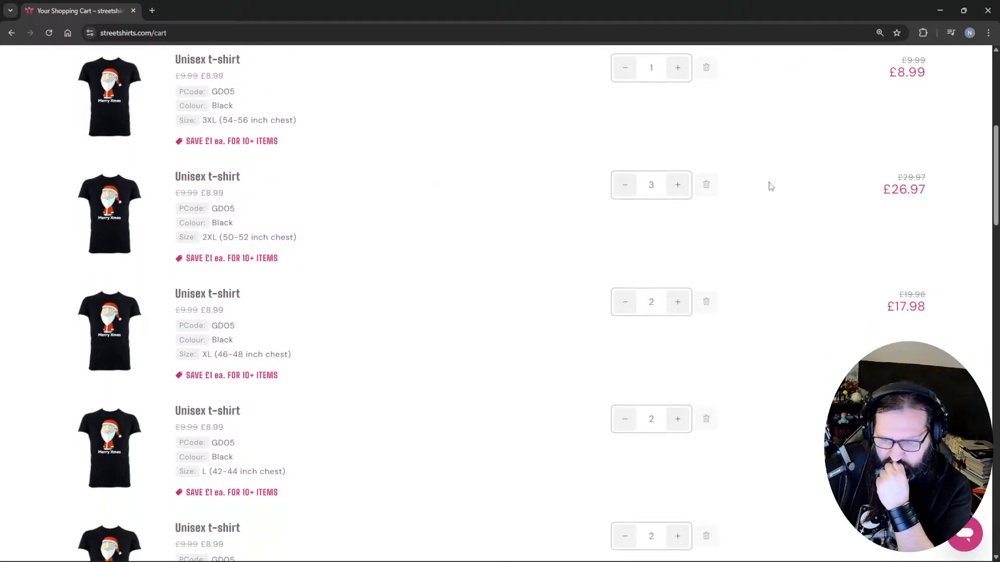
scroll(773, 183, "down", 2)
scroll(774, 182, "down", 4)
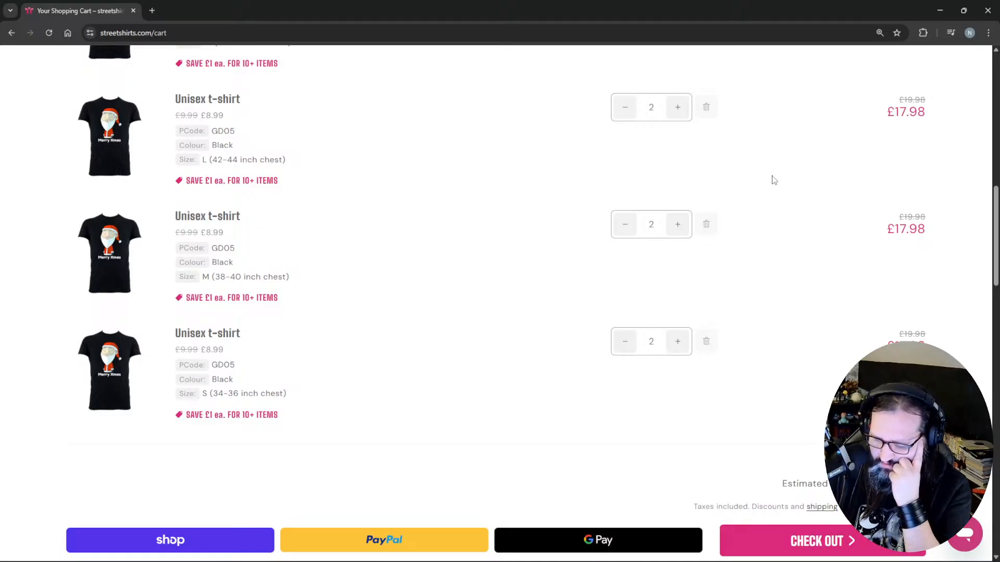
scroll(773, 180, "down", 3)
scroll(773, 179, "down", 3)
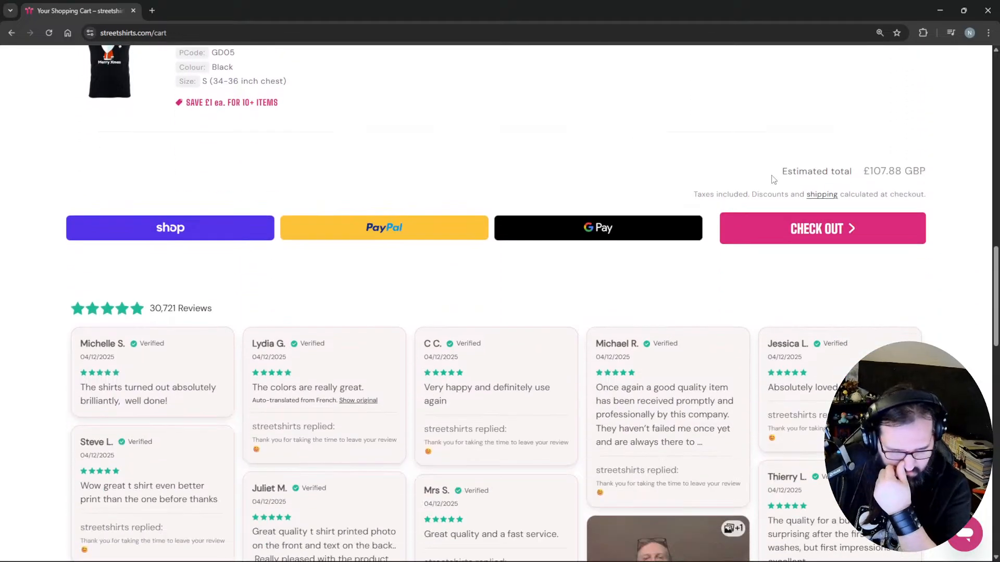
scroll(773, 177, "up", 4)
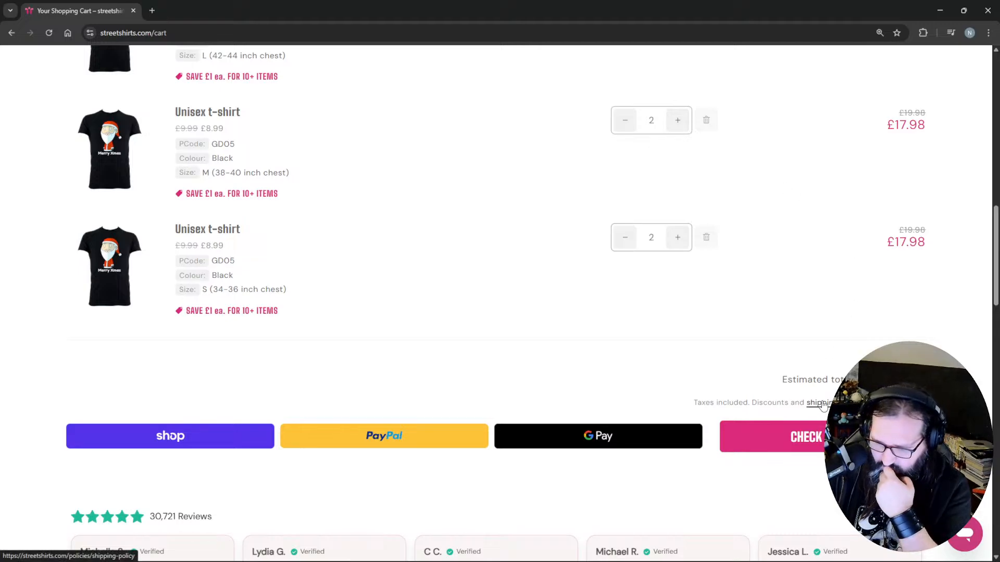
scroll(822, 405, "down", 15)
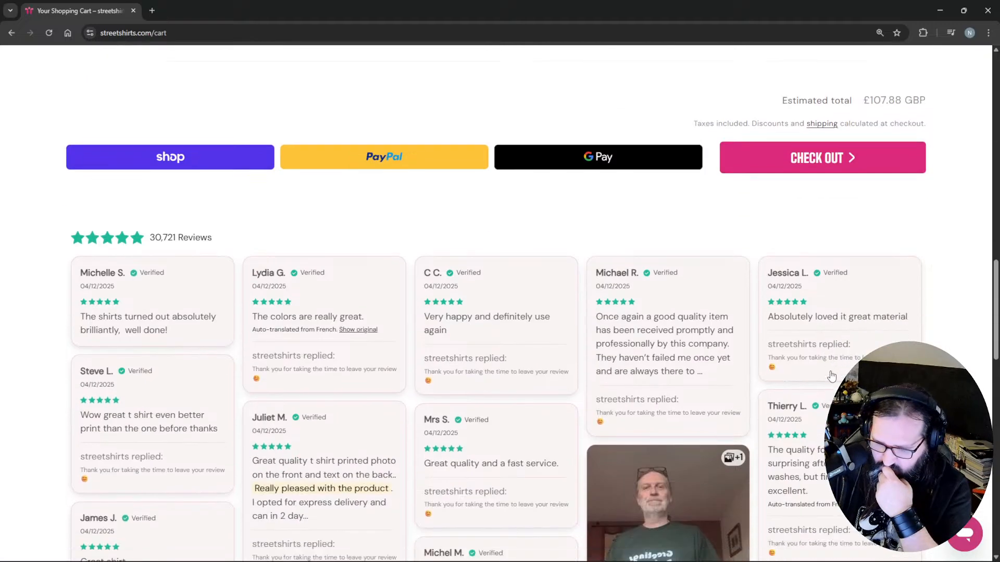
scroll(836, 370, "up", 12)
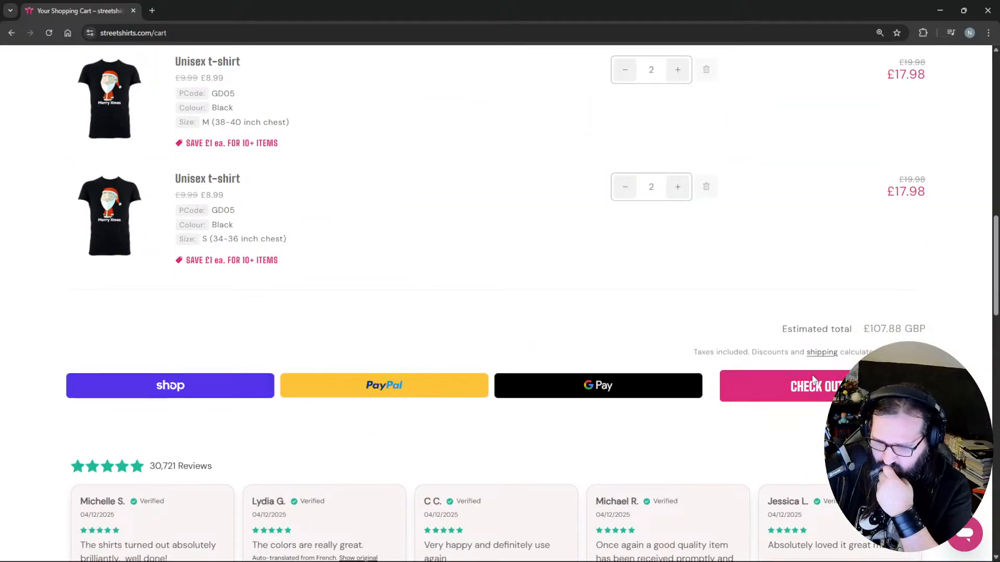
Step: Proceed to the checkout and examine the delivery form, the shipping line and the order total
left_click(819, 394)
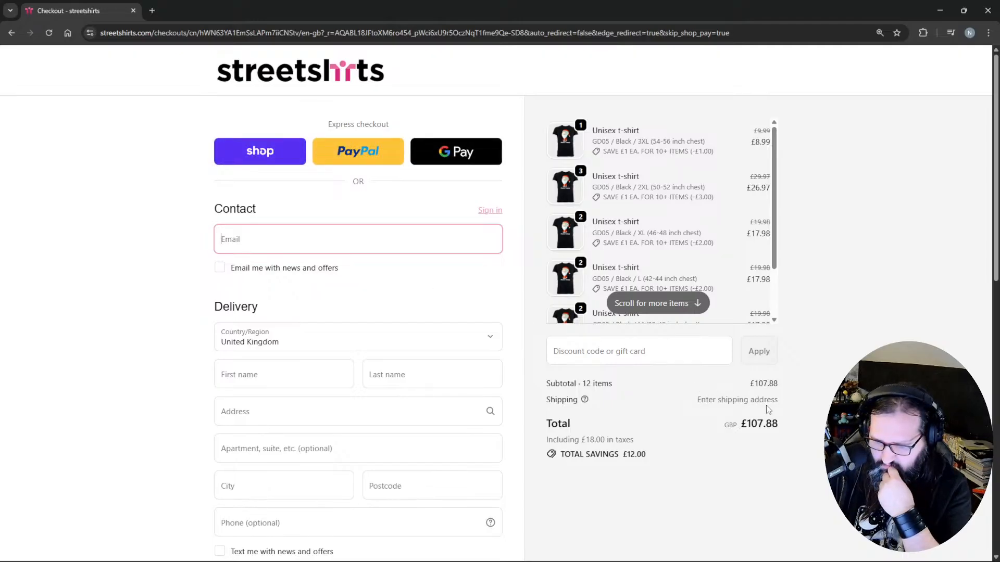
left_click_drag(697, 408, 777, 402)
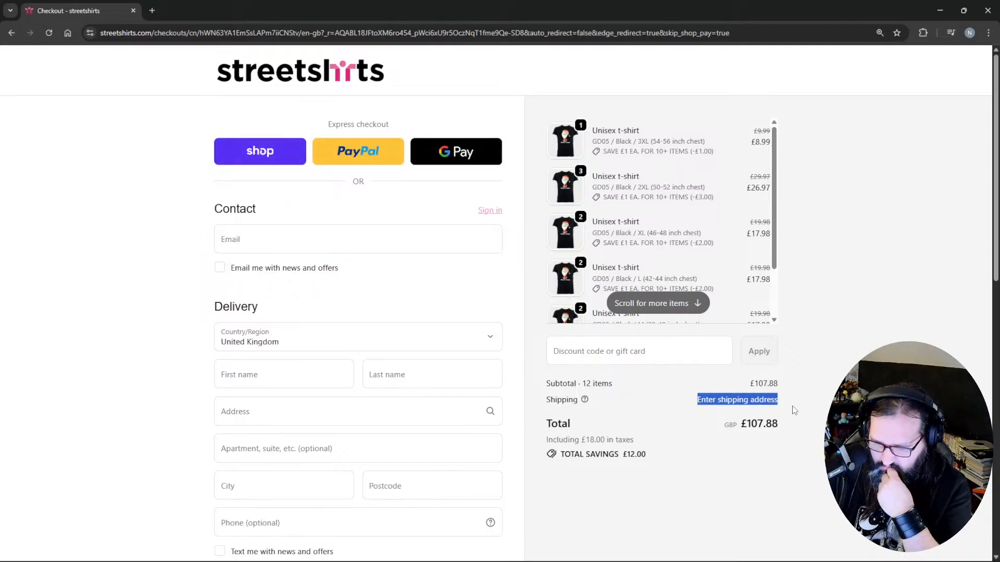
scroll(755, 405, "down", 3)
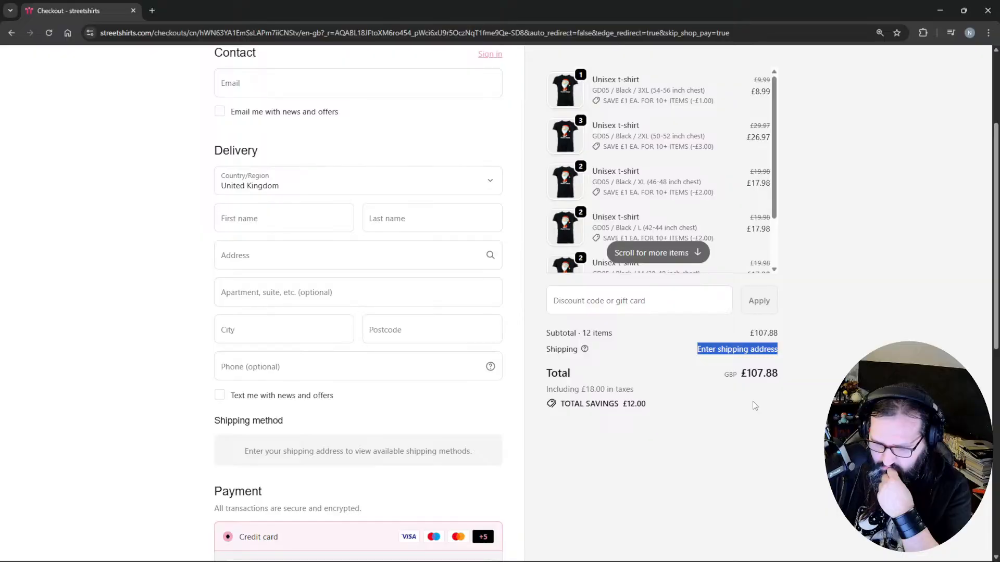
scroll(755, 406, "up", 3)
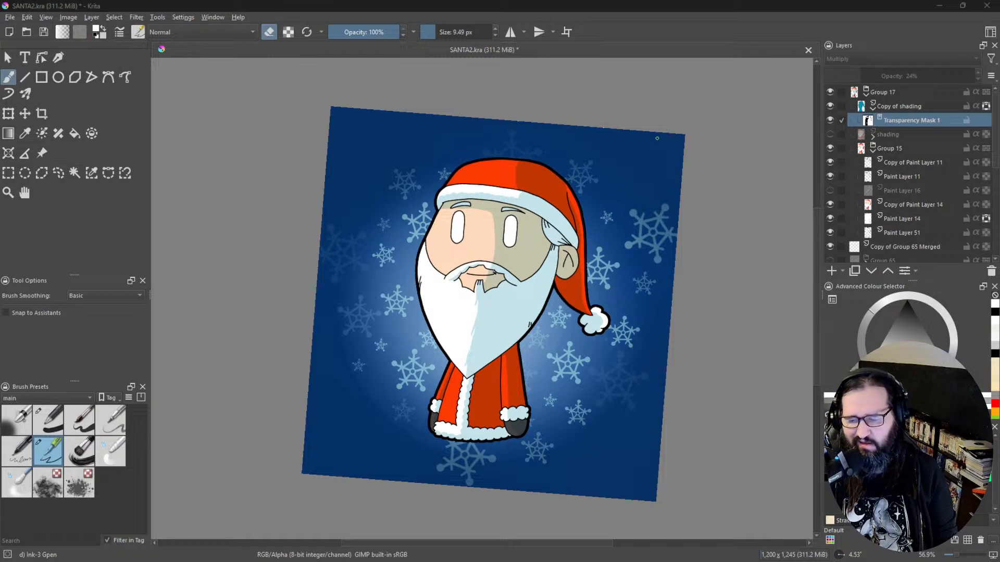
Step: Switch to Krita, collapse Group 17 in the Santa document and open hot chocolate cover.kra
left_click(873, 107)
left_click(866, 93)
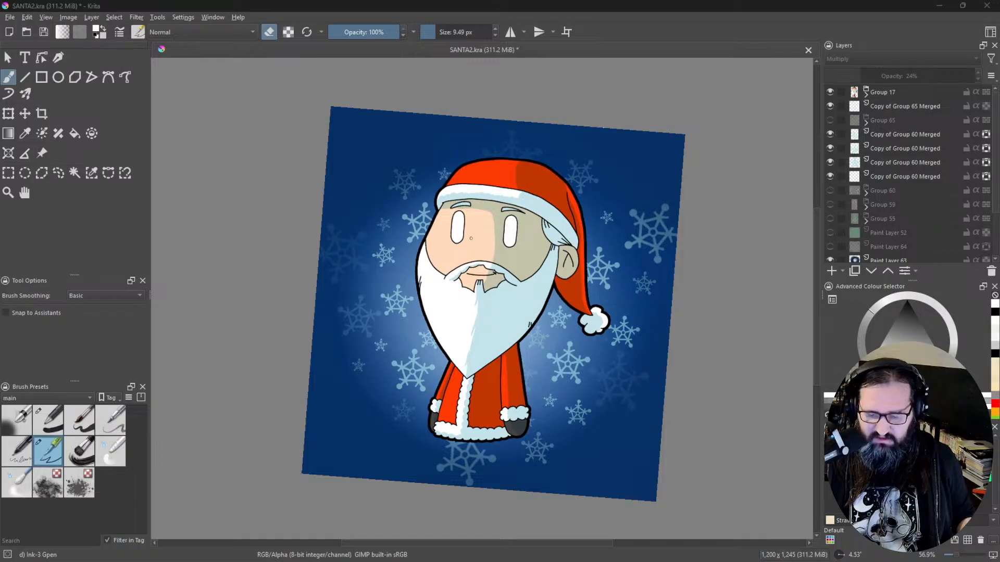
left_click(10, 17)
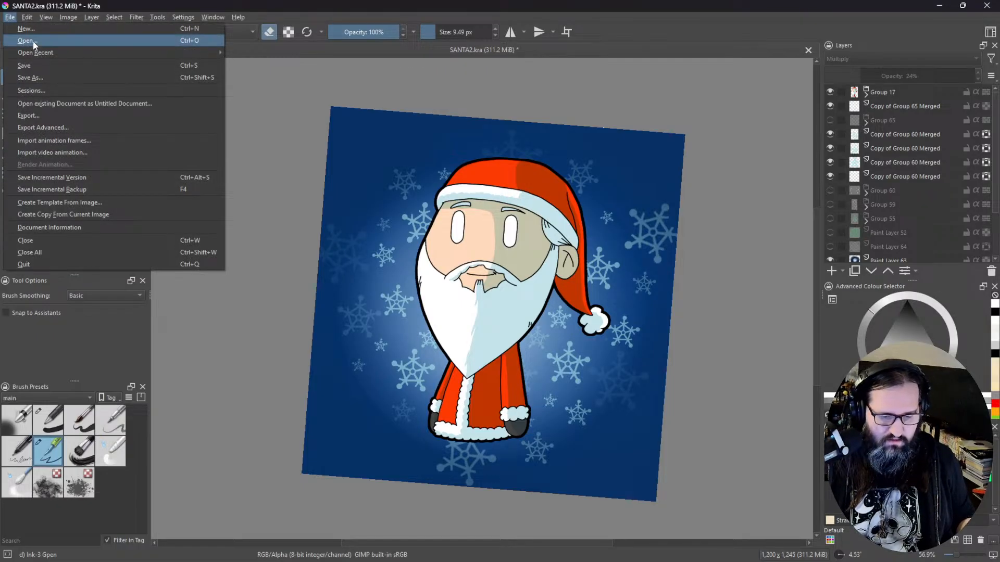
left_click(32, 40)
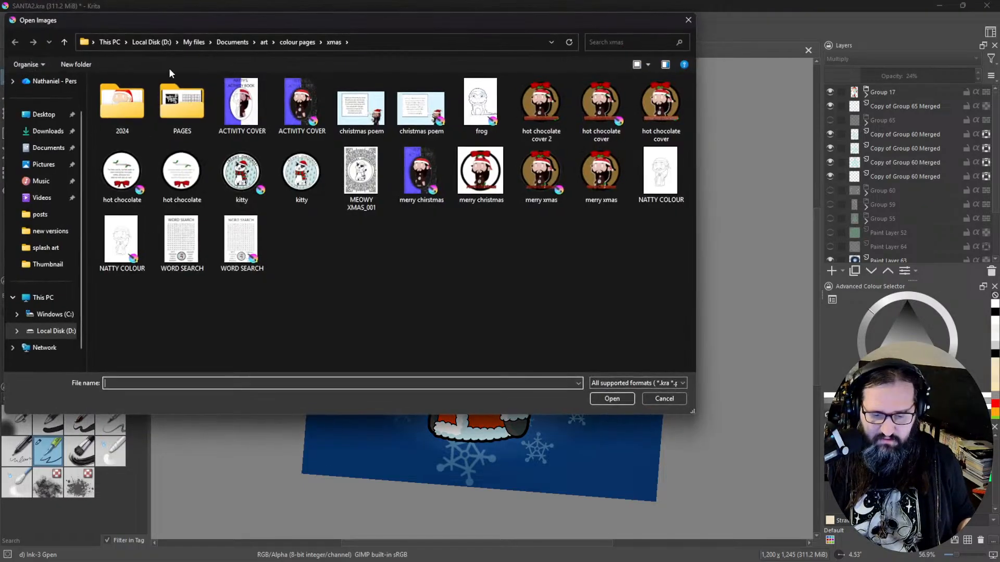
key("Escape")
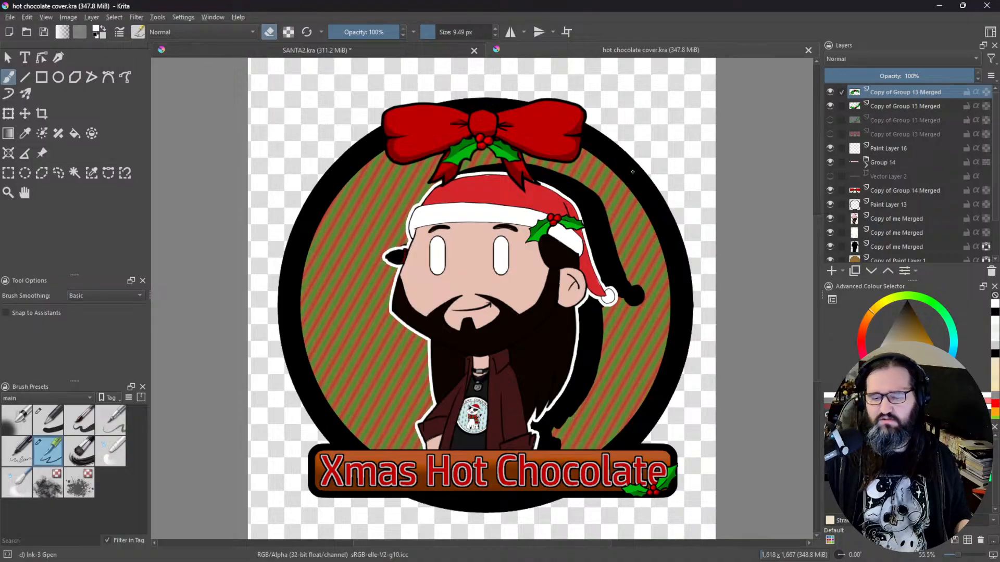
Step: Examine the hot chocolate cover's artwork and layer list, and compare it with the Santa document
scroll(588, 148, "down", 1)
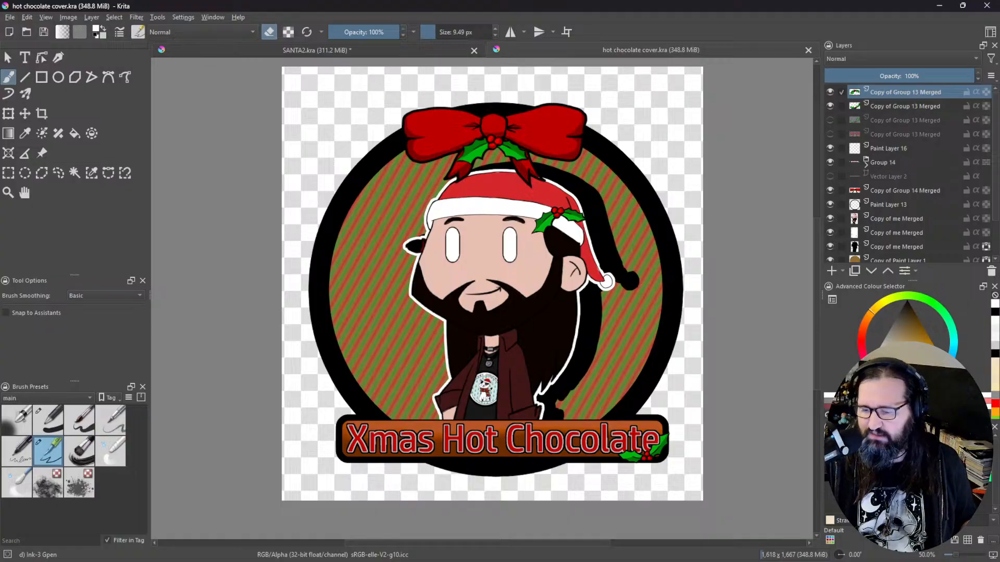
scroll(891, 233, "down", 2)
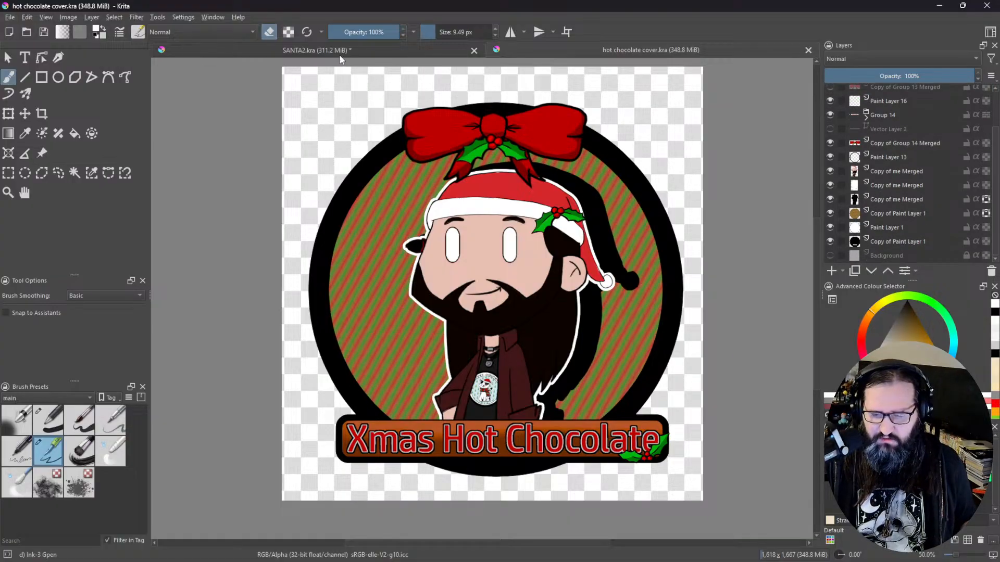
left_click(343, 50)
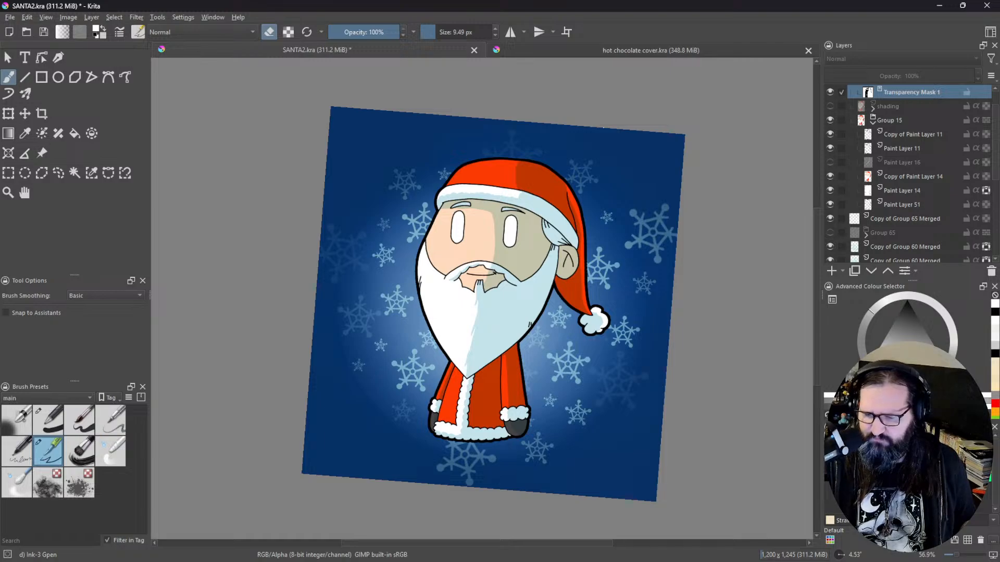
left_click(659, 52)
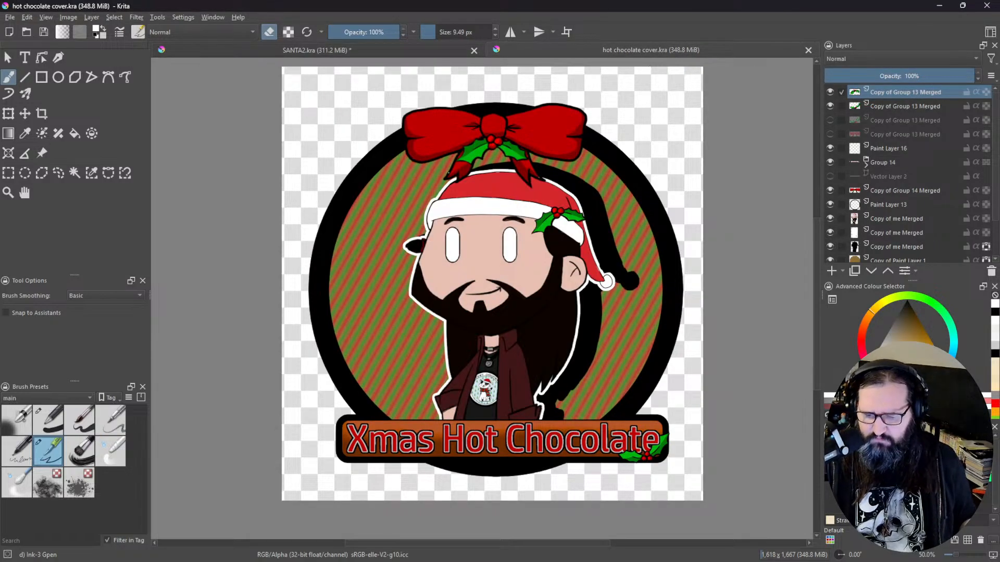
Step: Open hot chocolate.kra and compare its instructions label with the hot chocolate cover
left_click(10, 17)
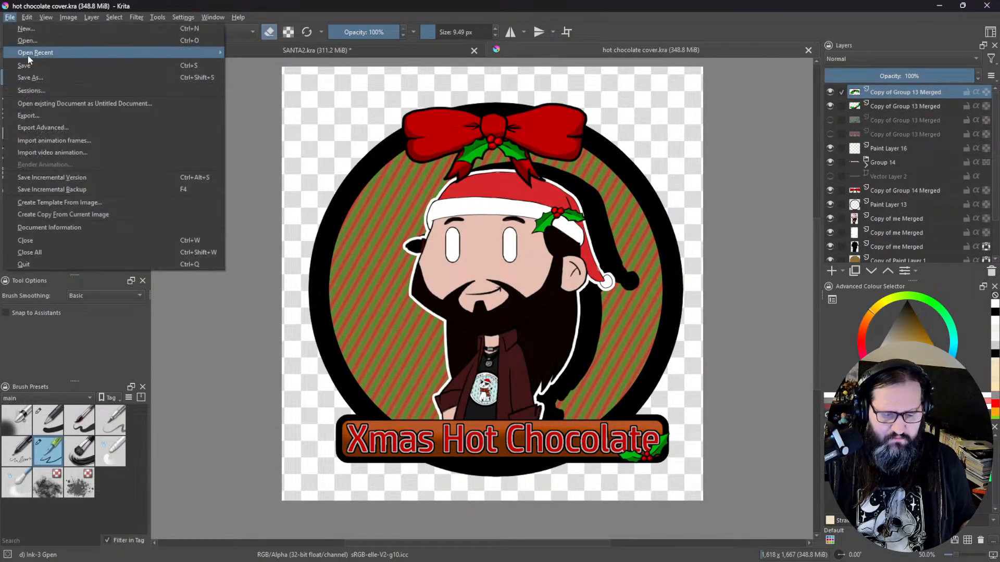
left_click(29, 39)
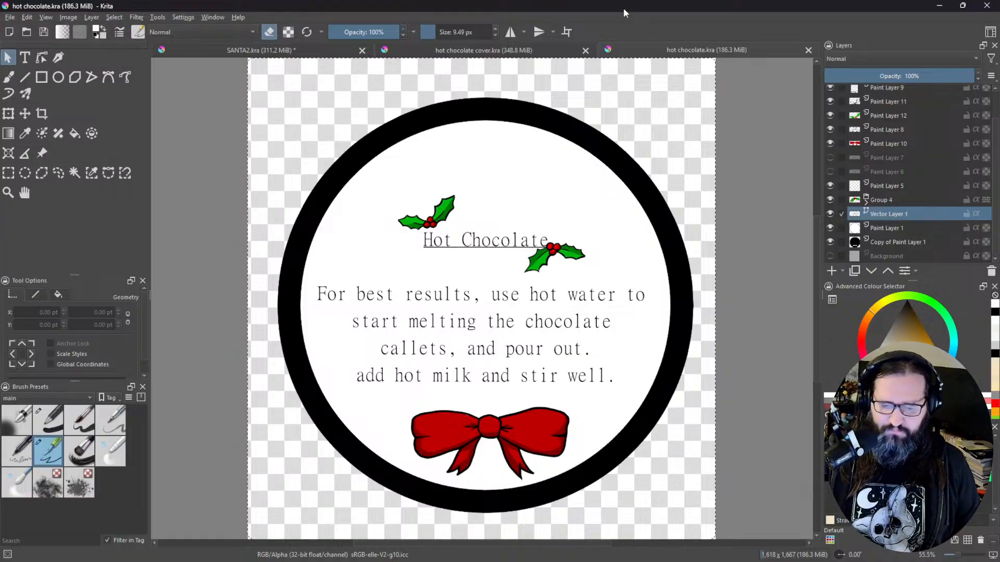
left_click(477, 50)
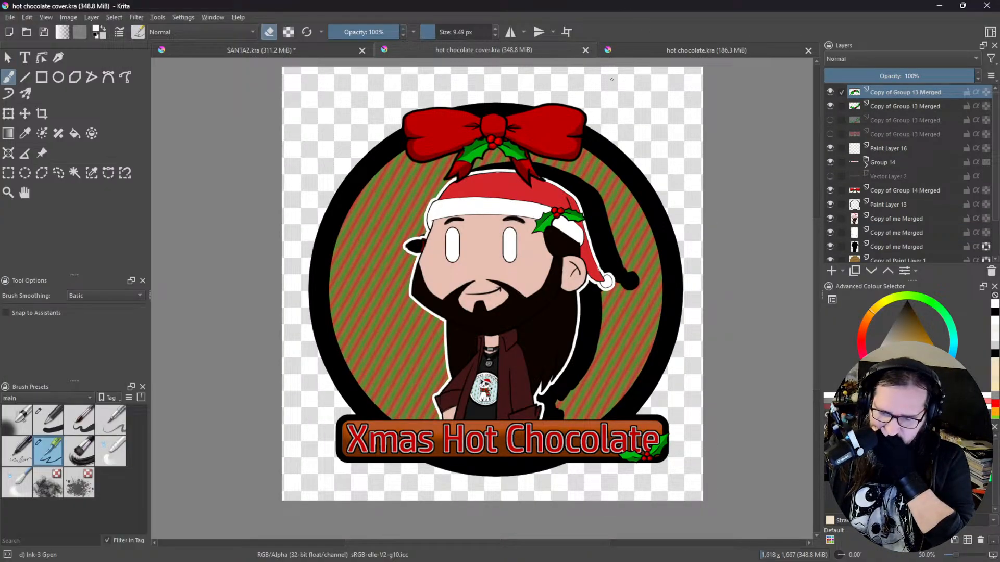
left_click(641, 52)
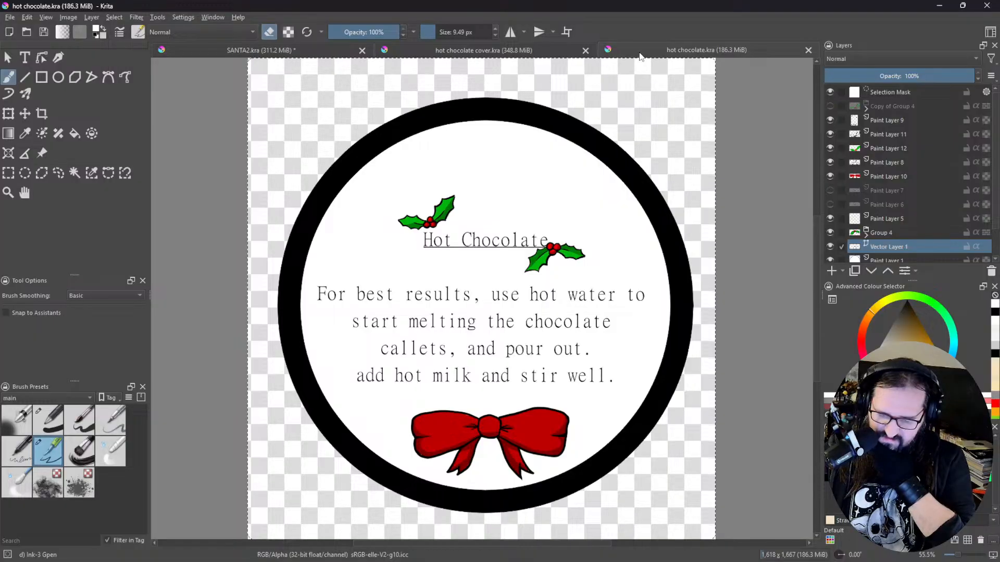
Step: In the hot chocolate cover document, hide Paint Layer 13, the black outer ring layer and the avatar's black shadow layer
left_click(512, 53)
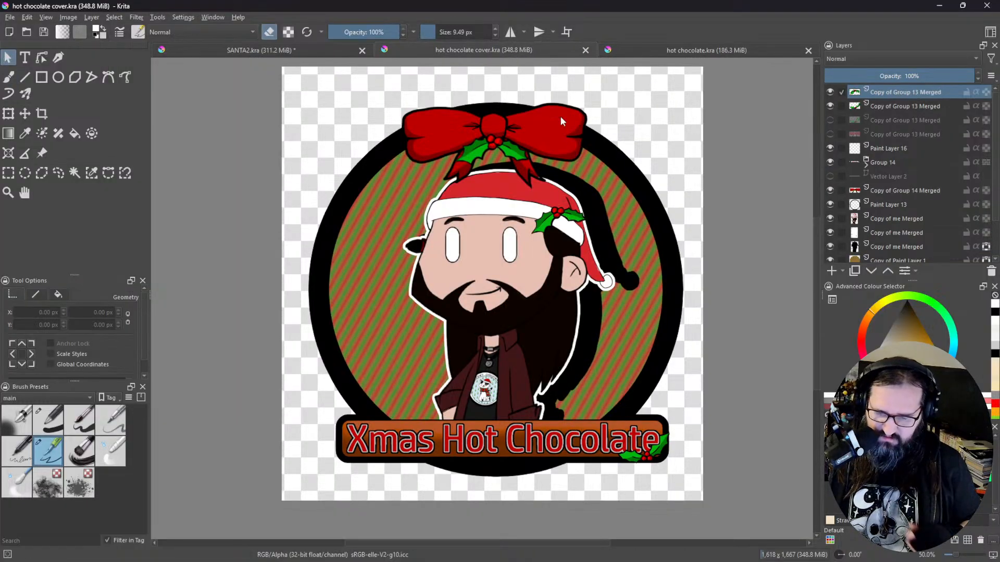
scroll(850, 176, "down", 2)
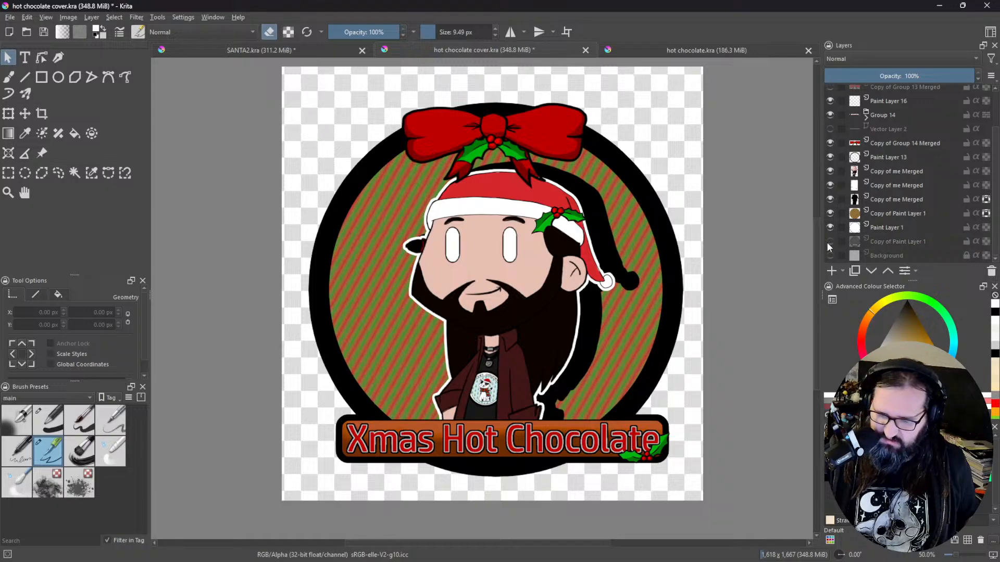
scroll(839, 211, "up", 2)
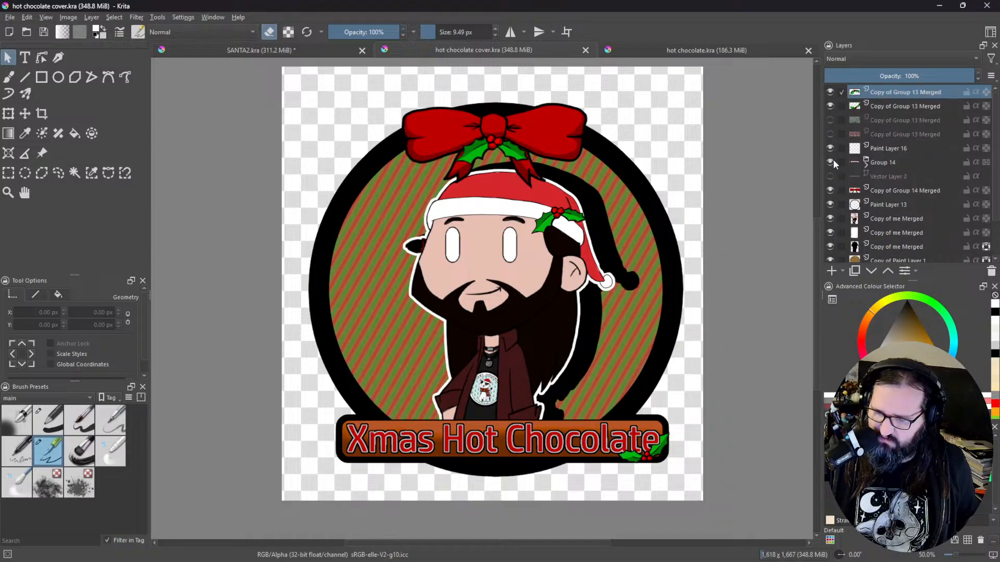
left_click(831, 204)
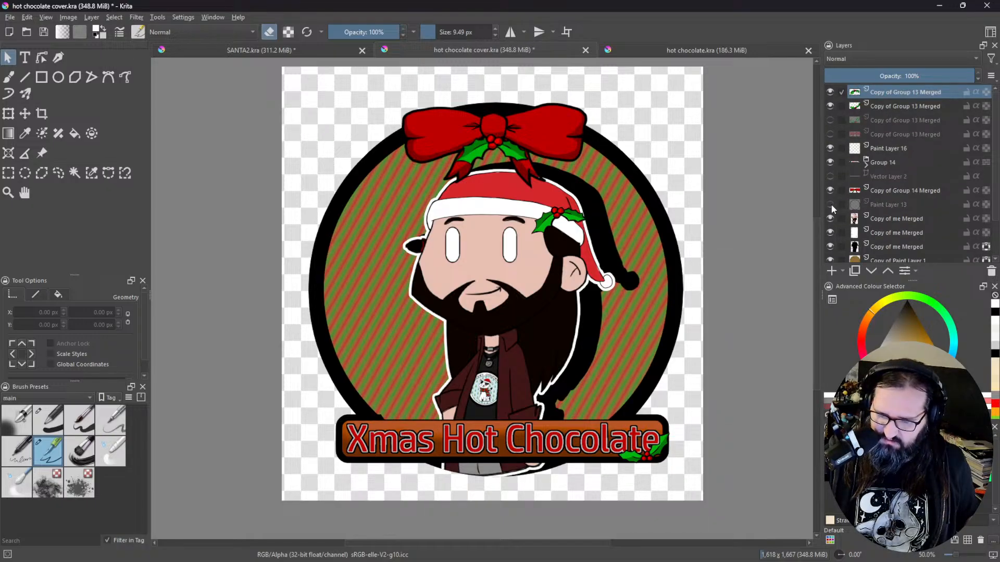
left_click(898, 204)
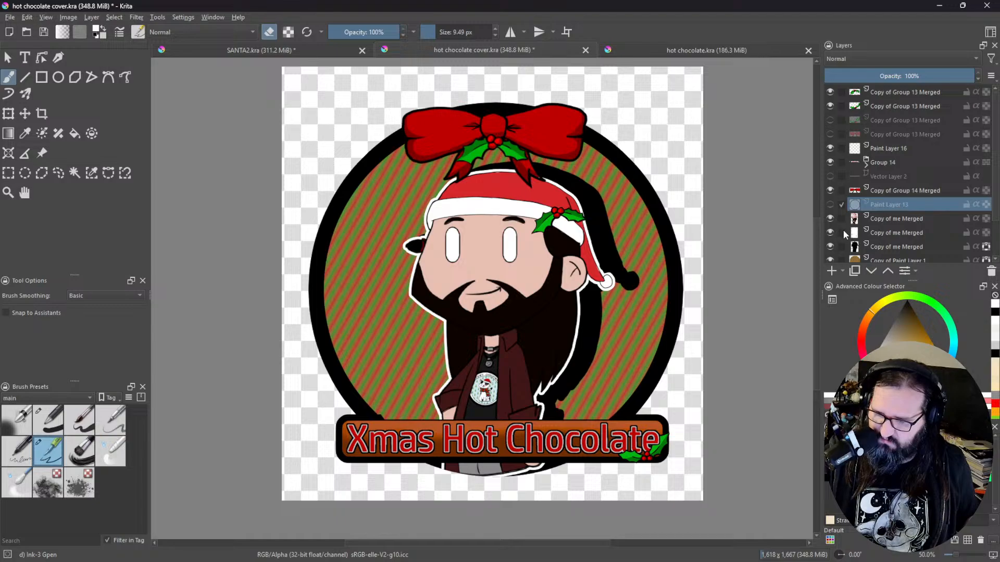
scroll(846, 234, "down", 2)
left_click(835, 243)
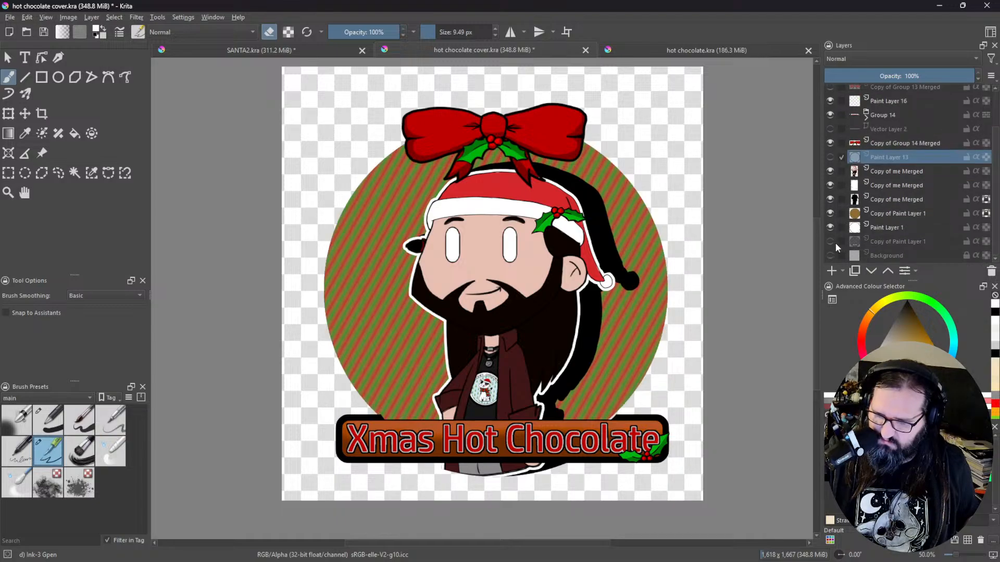
left_click(901, 200)
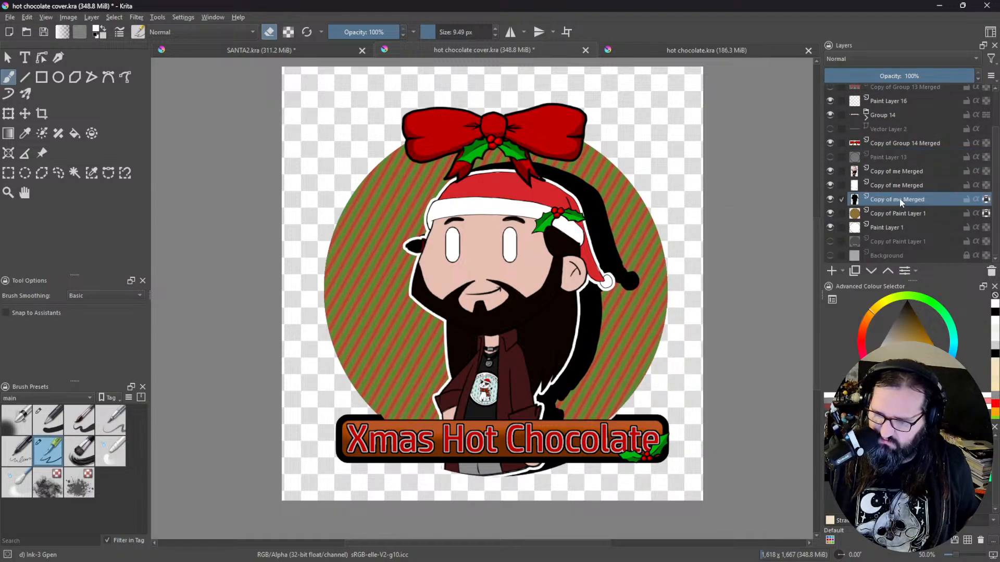
left_click(830, 199)
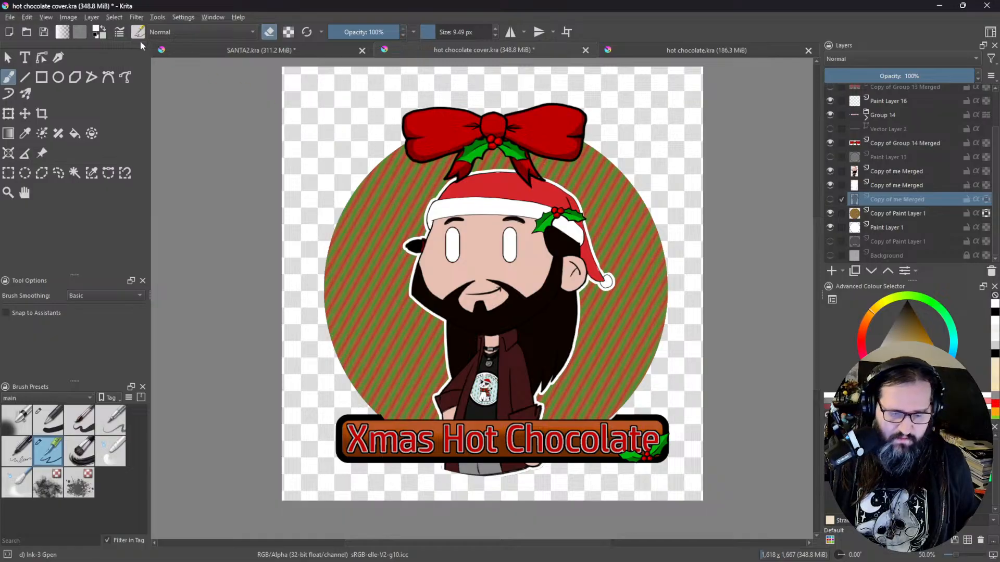
Step: Save the hot chocolate cover document with the reduced set of visible layers
left_click(10, 17)
left_click(54, 82)
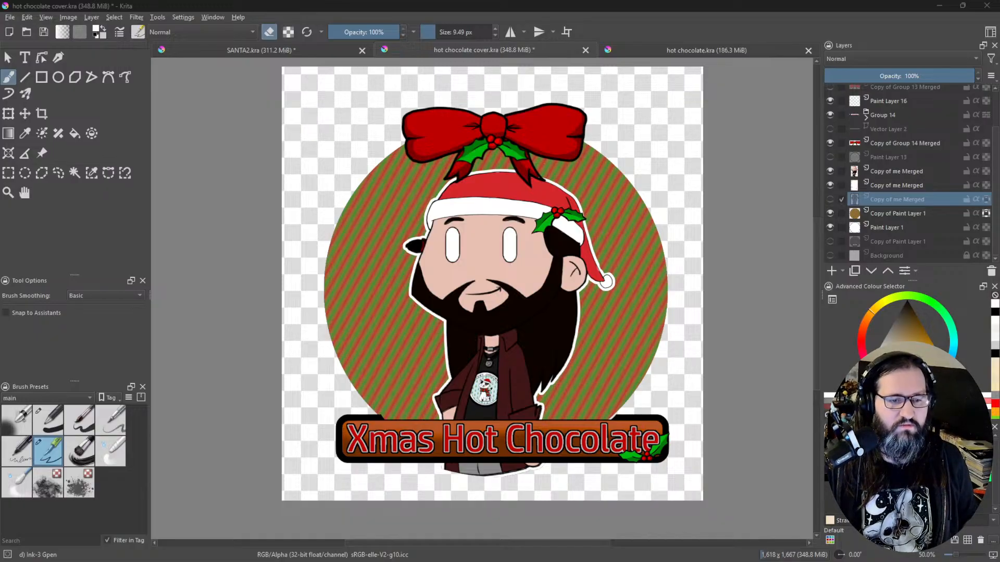
key("ctrl+s")
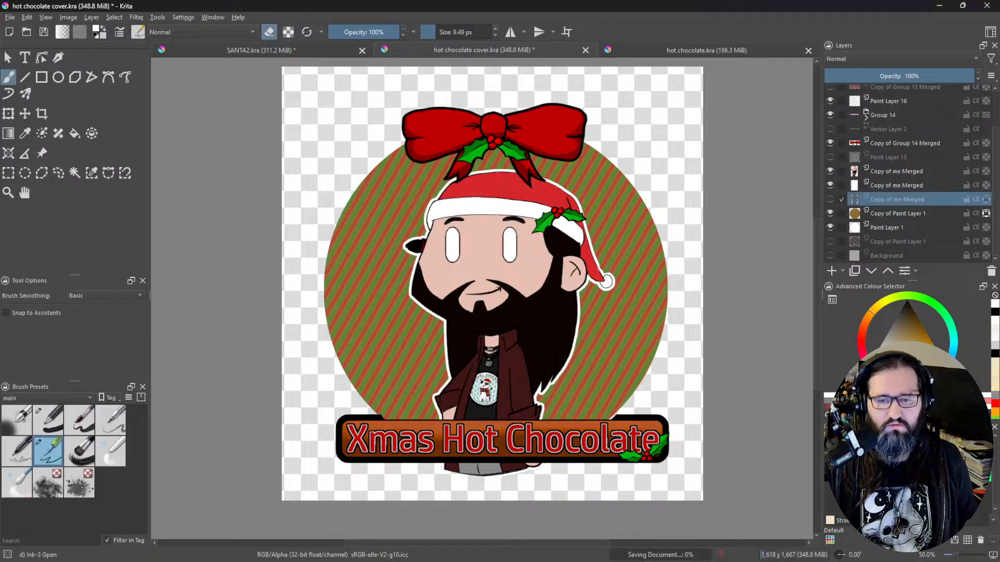
Step: Delete the three Copy of me Merged avatar layers and Paint Layer 13
left_click(888, 172)
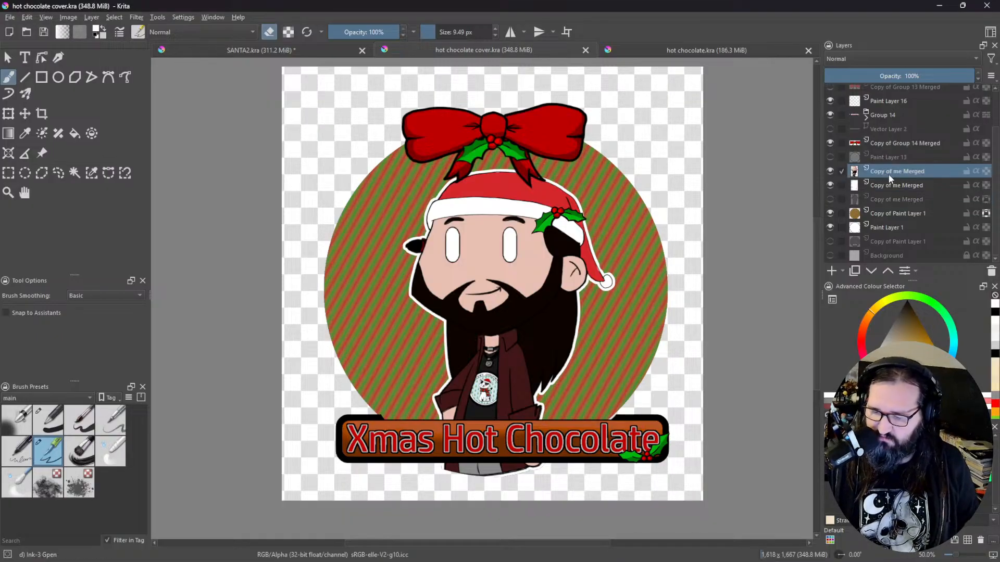
left_click(991, 271)
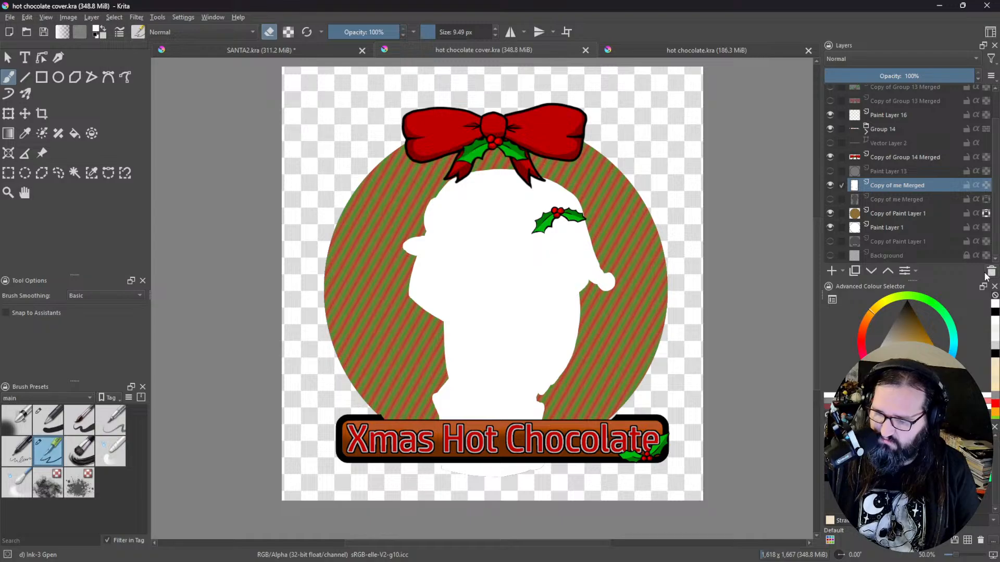
left_click(991, 272)
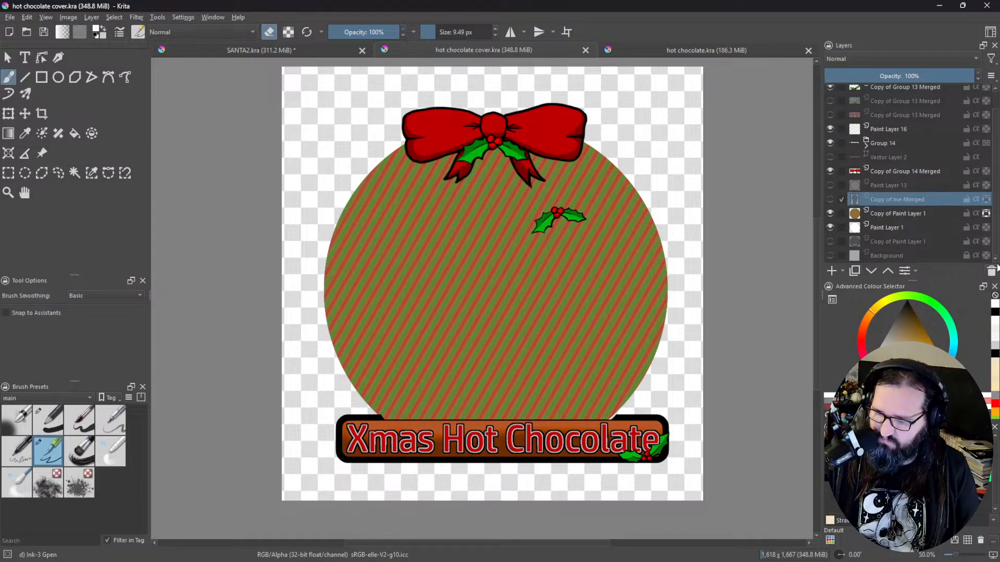
left_click(991, 271)
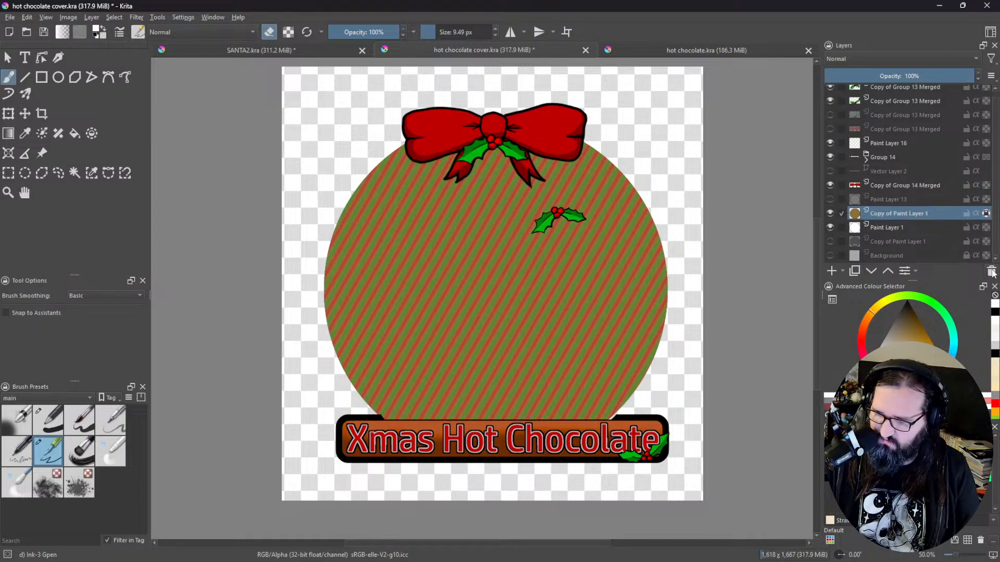
left_click(890, 199)
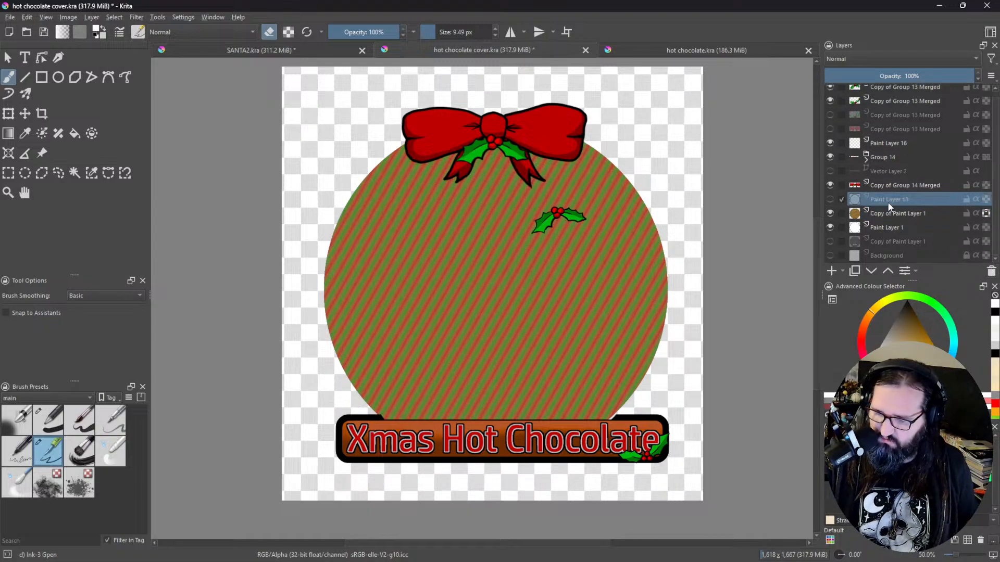
left_click(991, 271)
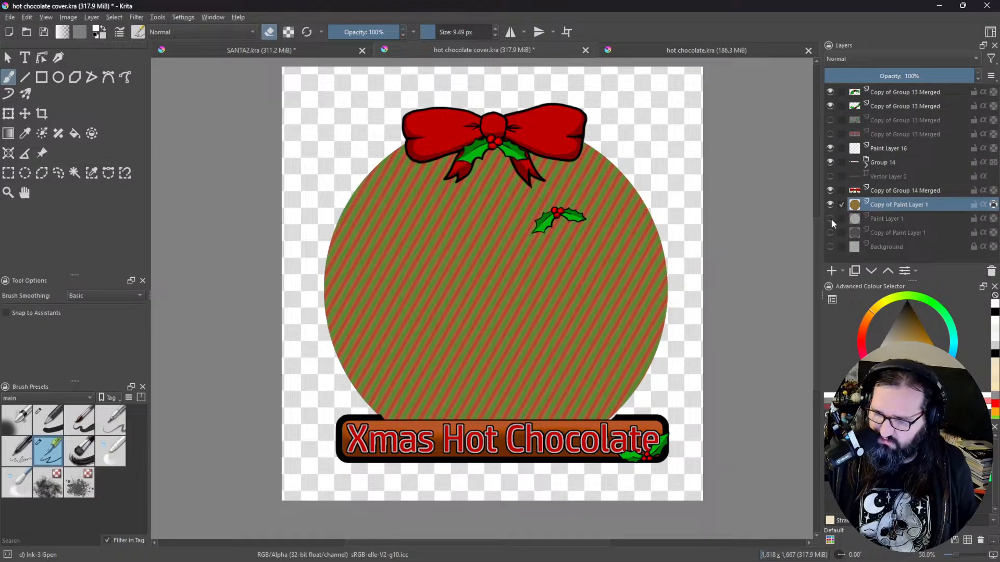
Step: Delete both Copy of Paint Layer 1 layers, the striped disc and the black outer ring
left_click(831, 204)
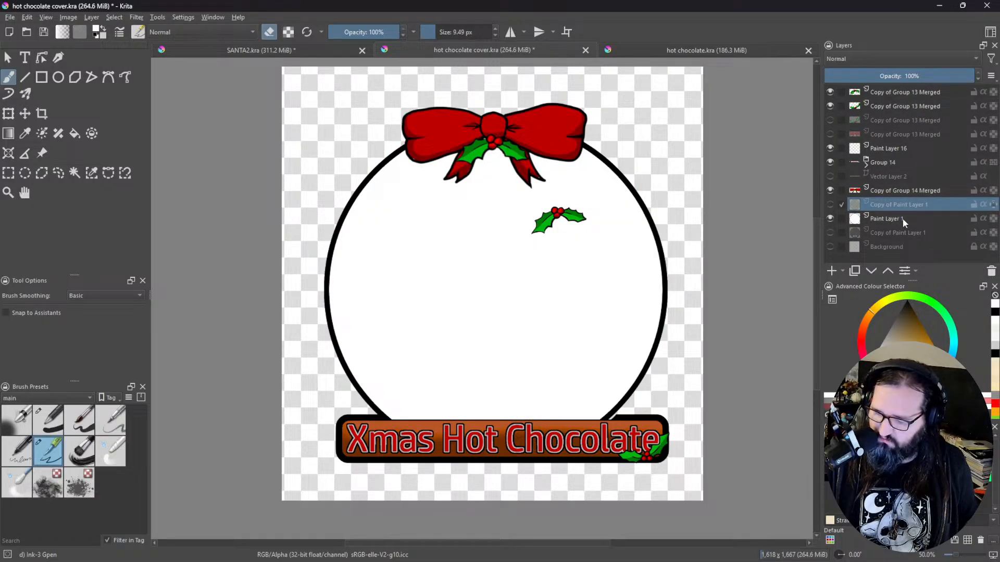
left_click(990, 272)
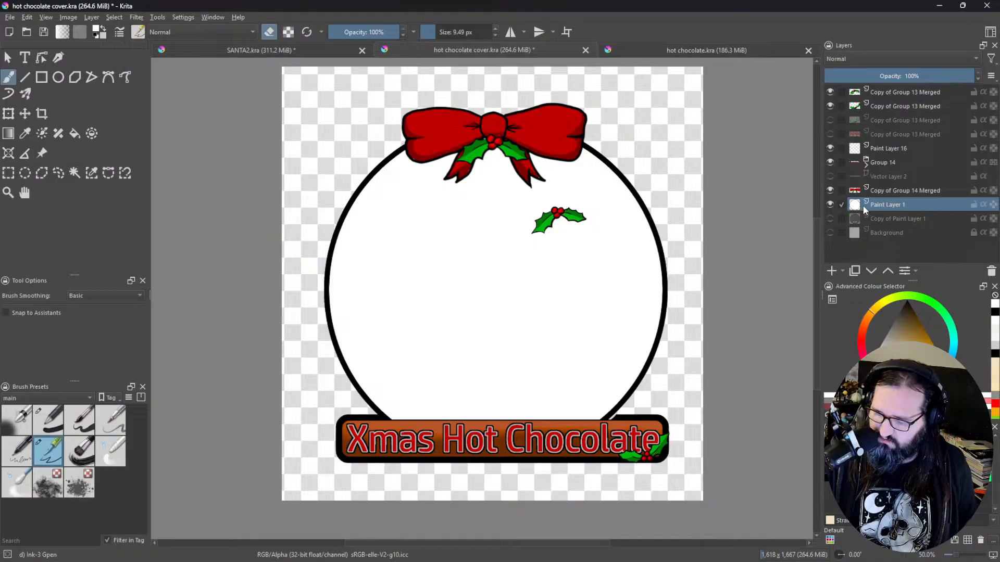
left_click(830, 218)
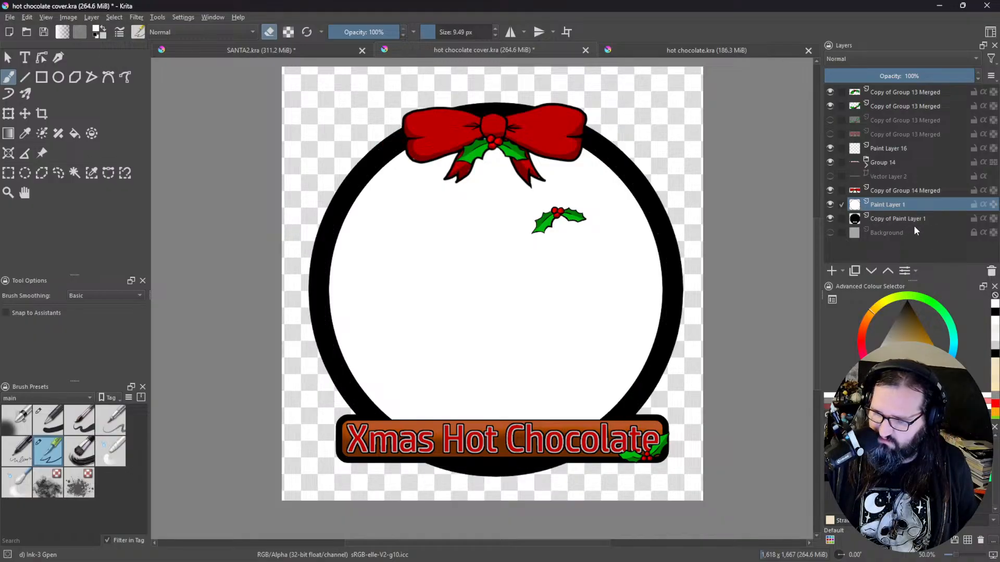
left_click(896, 223)
left_click(989, 272)
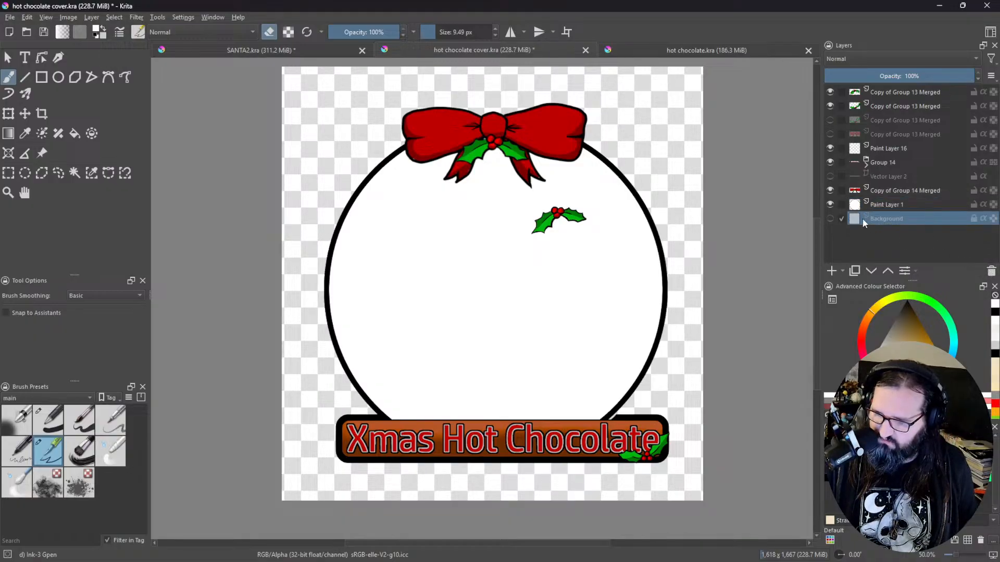
Step: Unlock the hidden Background layer and delete it
left_click(830, 218)
left_click(831, 218)
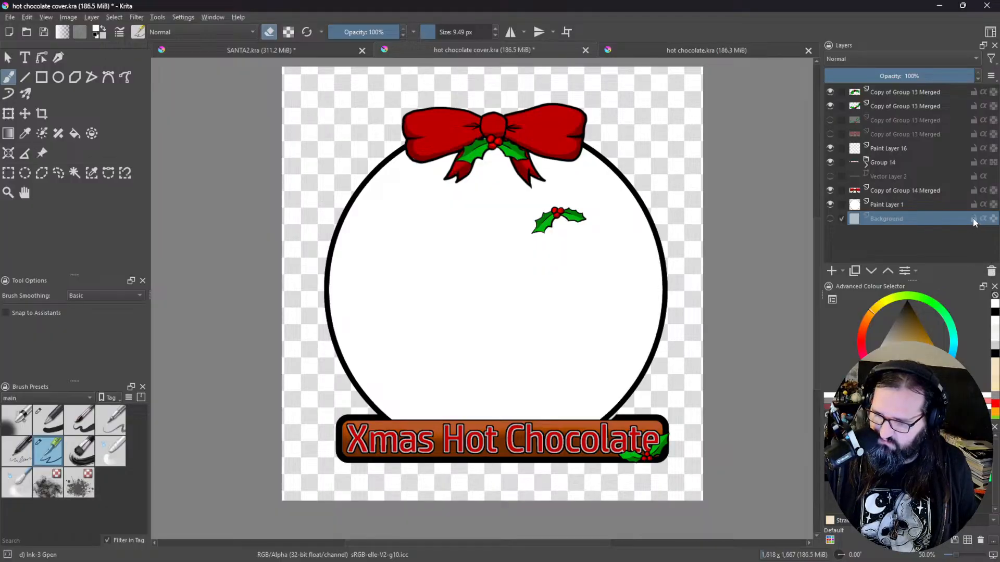
left_click(991, 271)
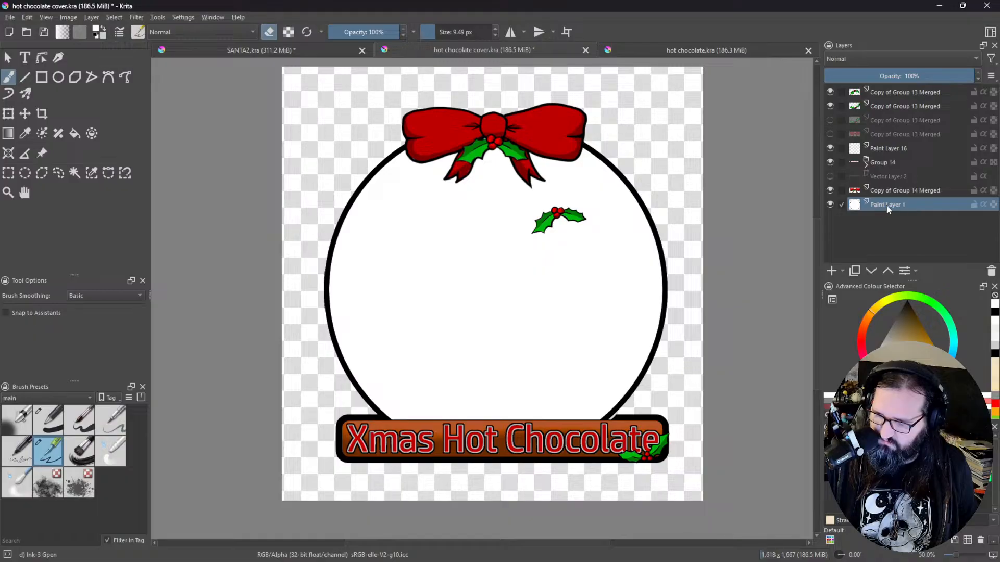
Step: Delete the hidden Vector Layer 2 below Group 14
left_click(894, 193)
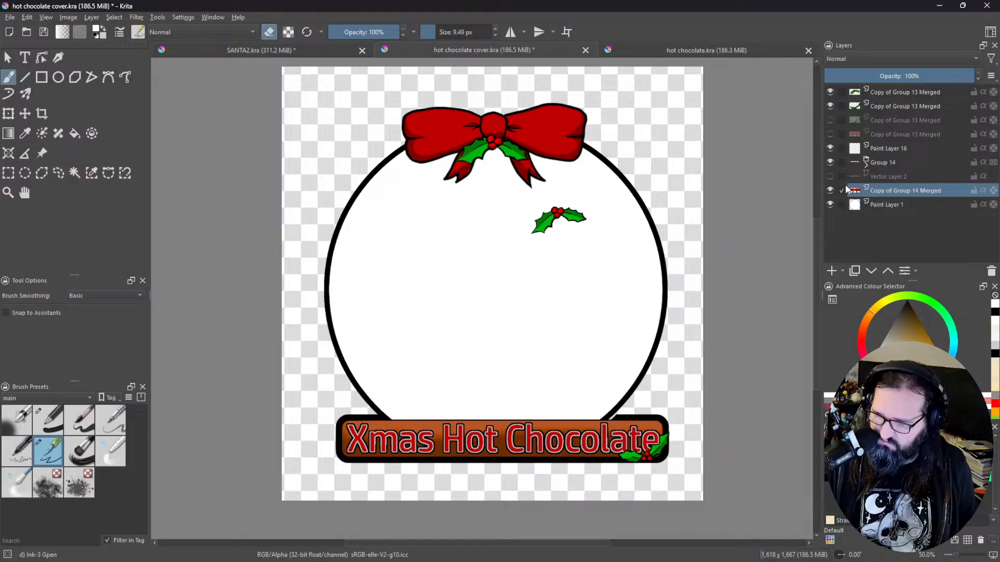
left_click(897, 178)
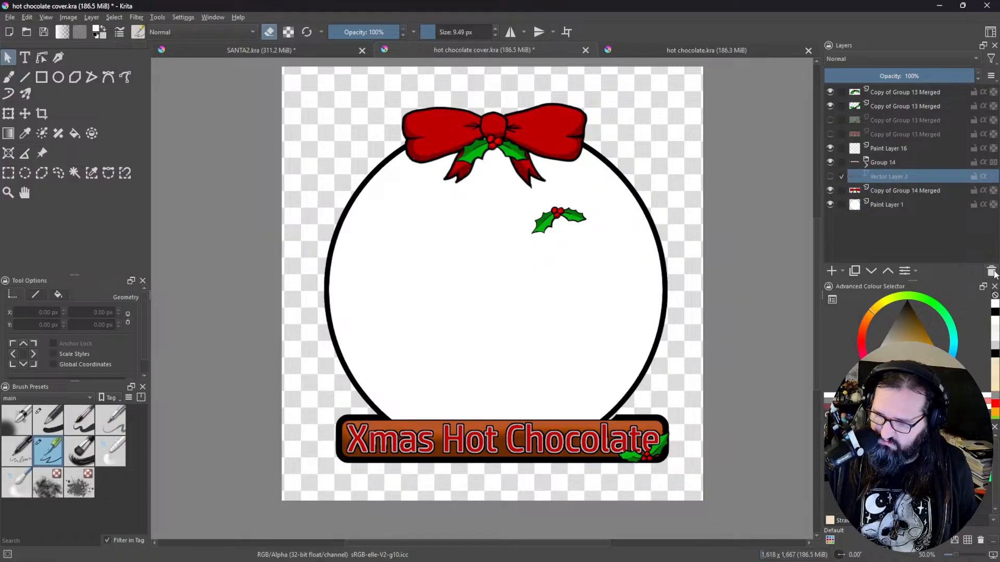
left_click(992, 272)
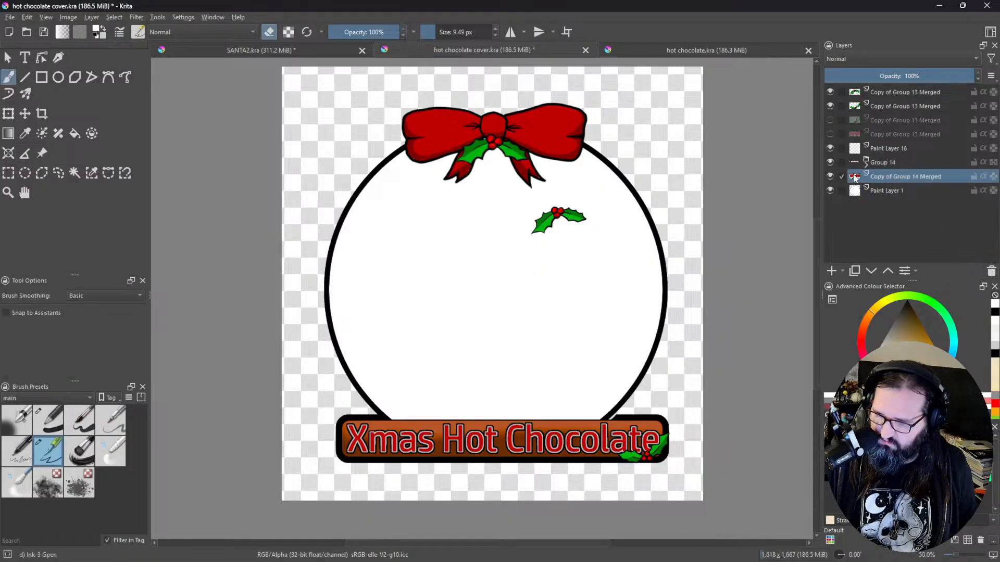
left_click(888, 163)
key("ctrl+z")
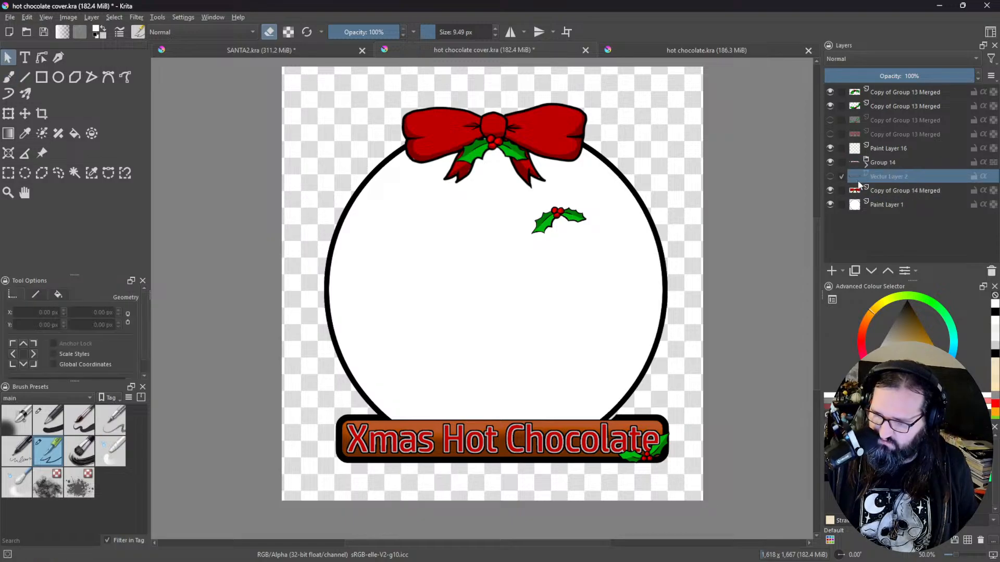
left_click(992, 272)
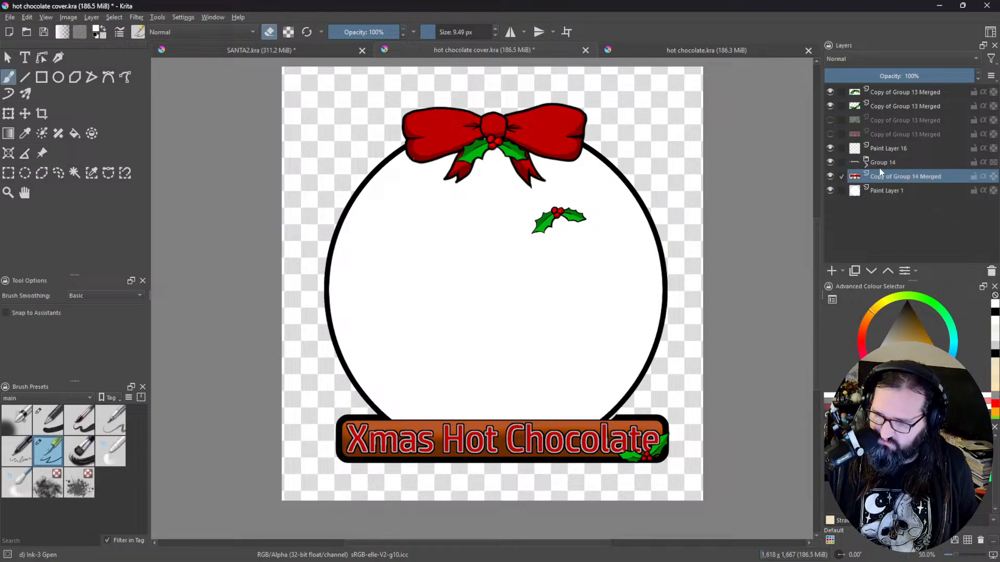
Step: Toggle Group 14 off and on to check what it contains, and select Paint Layer 16
left_click(888, 162)
left_click(830, 163)
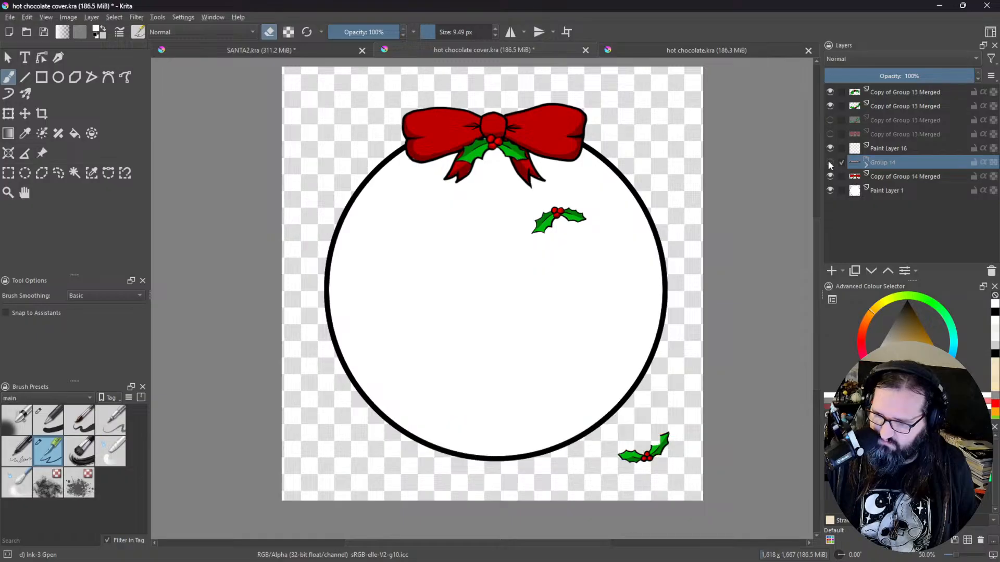
left_click(830, 163)
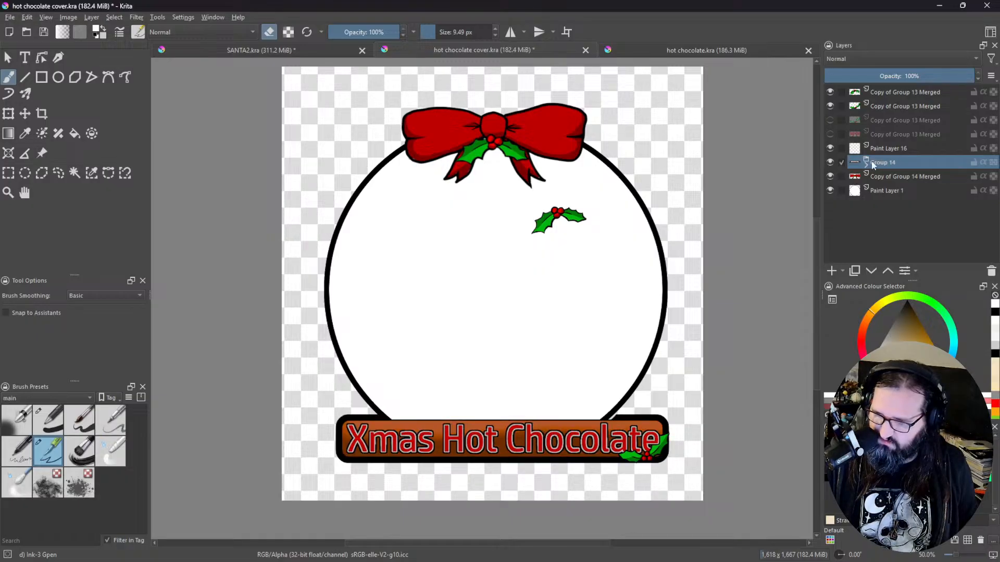
left_click(883, 151)
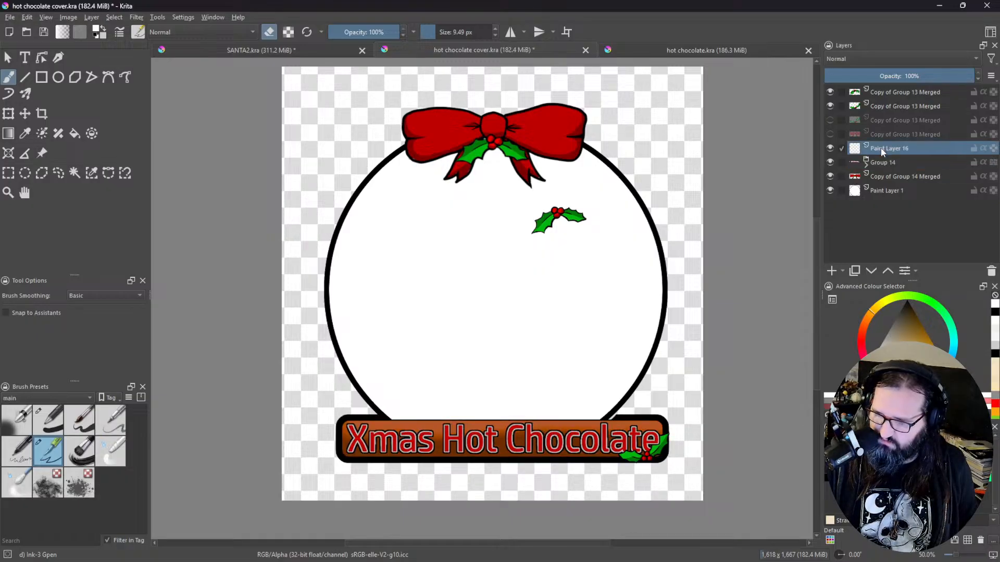
Step: Toggle the two hidden Copy of Group 13 Merged layers on and off to identify their artwork, leaving both hidden
left_click(830, 134)
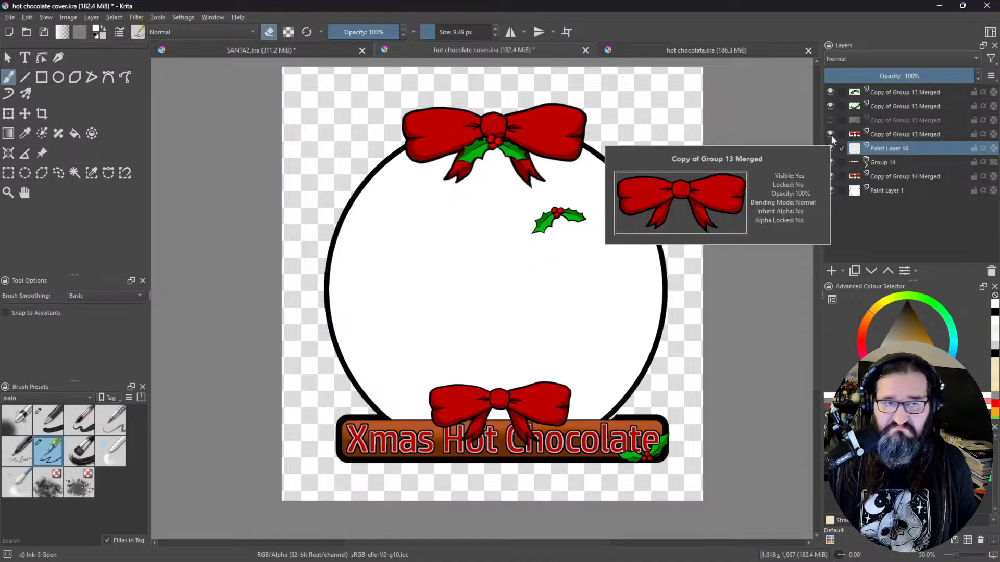
left_click(830, 135)
left_click(830, 120)
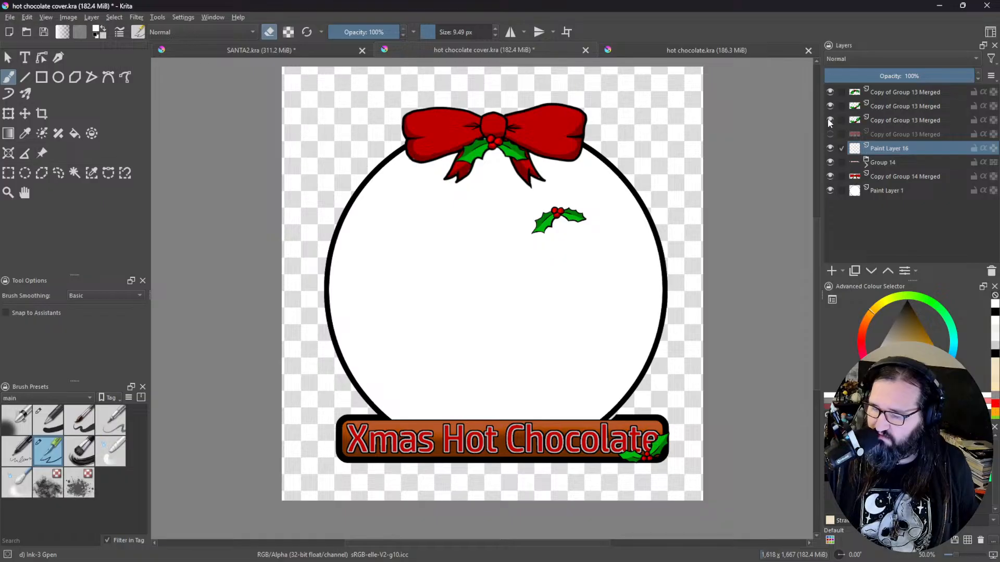
left_click(829, 120)
left_click(830, 121)
left_click(830, 120)
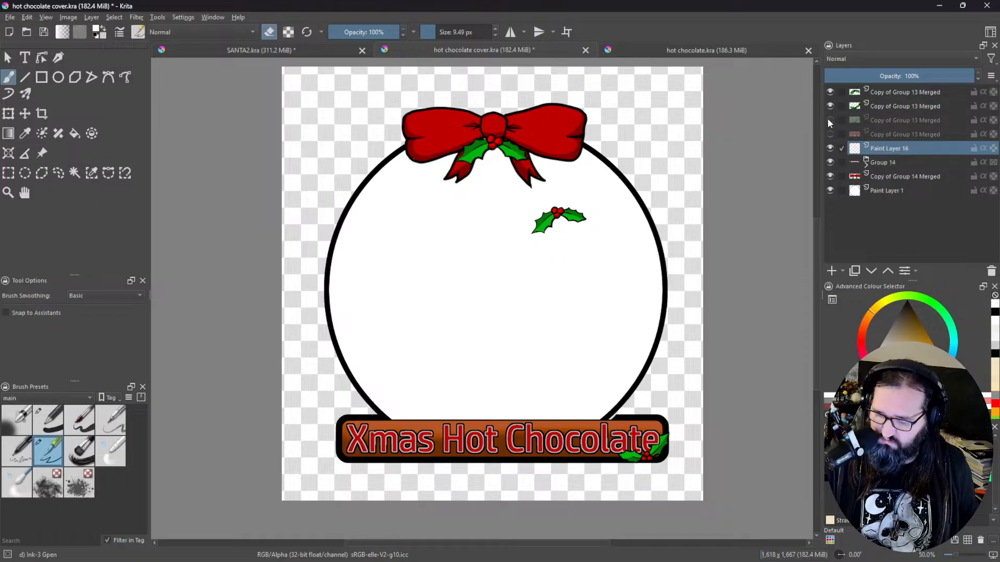
left_click(830, 120)
left_click(830, 120)
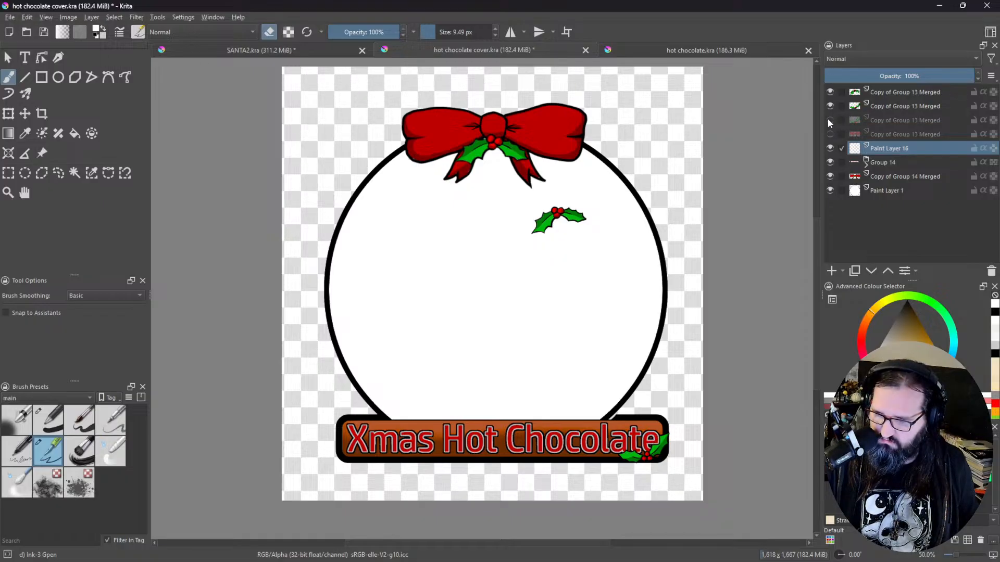
left_click(829, 121)
left_click(830, 120)
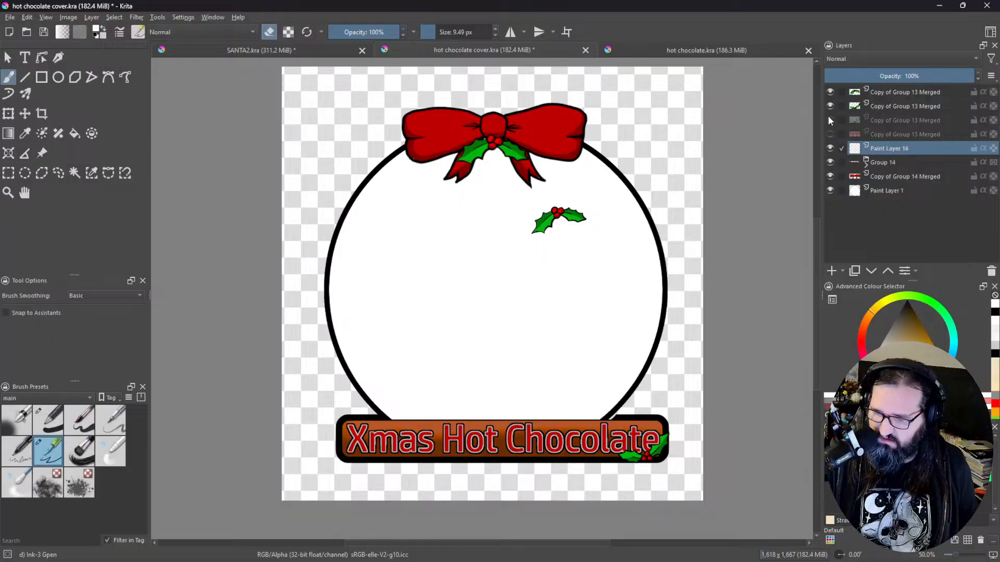
Step: Toggle the top three Copy of Group 13 Merged layers on and off to identify each layer's holly sprig
left_click(830, 105)
left_click(830, 105)
left_click(831, 93)
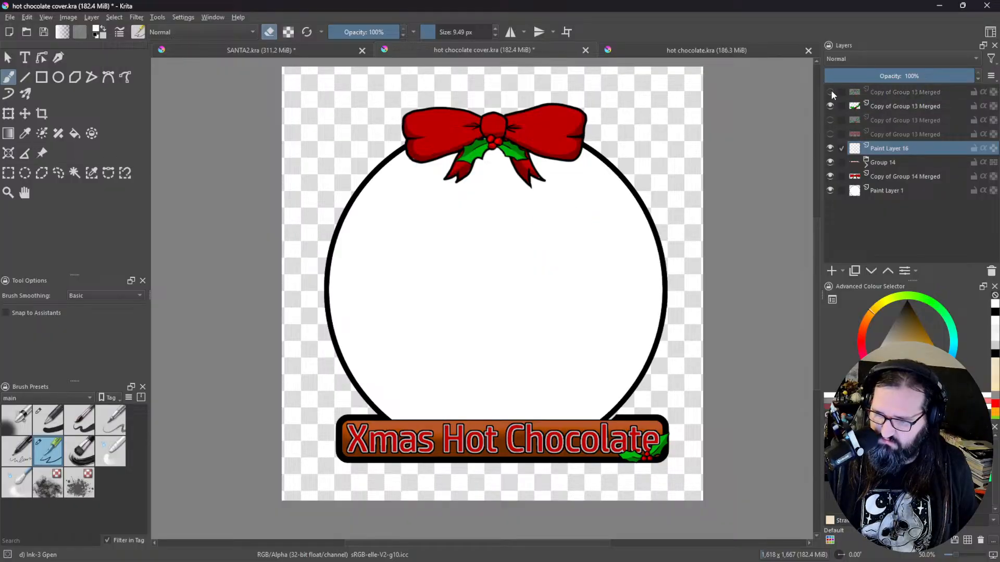
left_click(831, 92)
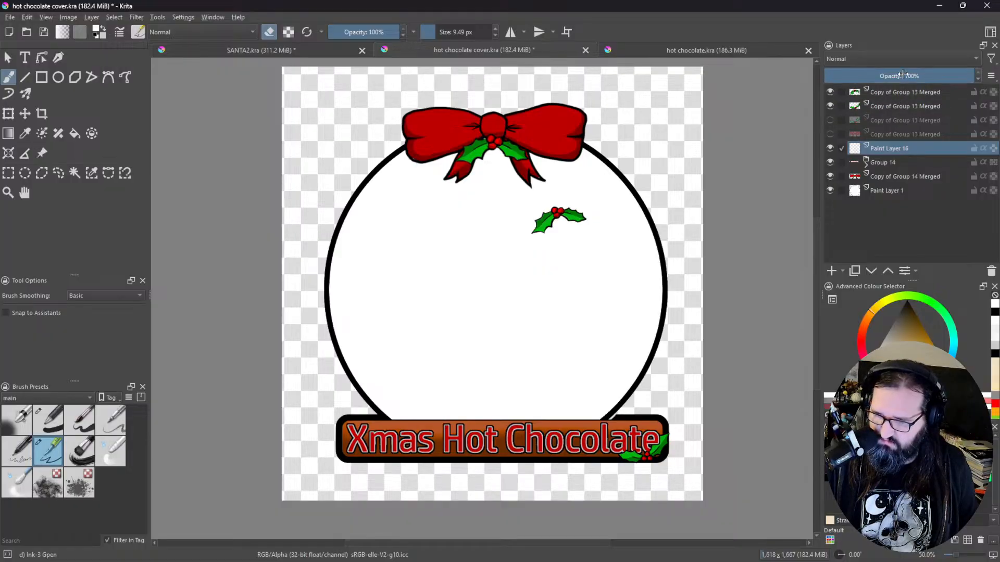
left_click(830, 107)
left_click(830, 106)
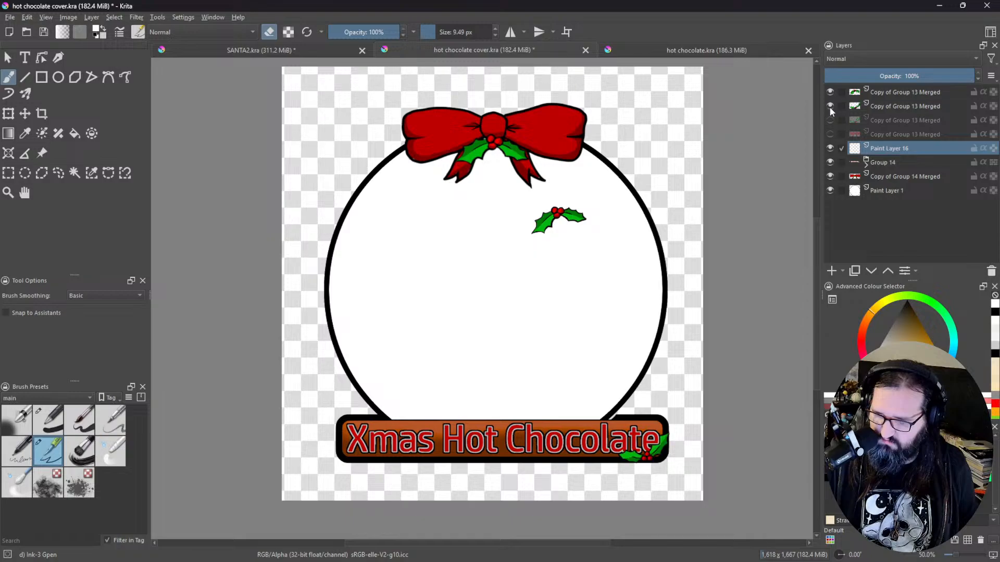
left_click(830, 120)
left_click(830, 120)
Step: Show the third Copy of Group 13 Merged layer and move its holly sprig off the banner into the white circle with the Transform tool
left_click(893, 119)
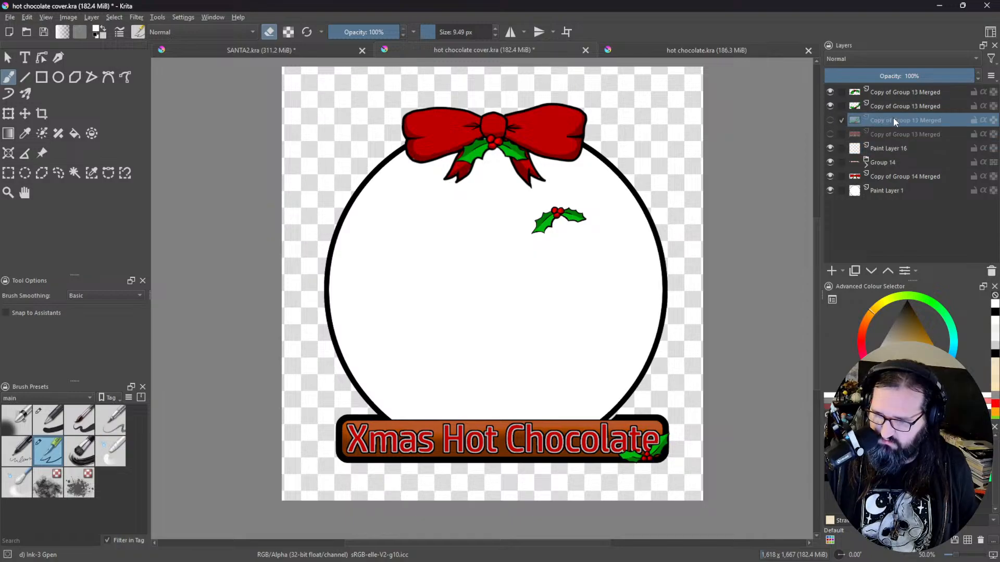
scroll(676, 214, "down", 2)
scroll(698, 209, "up", 3)
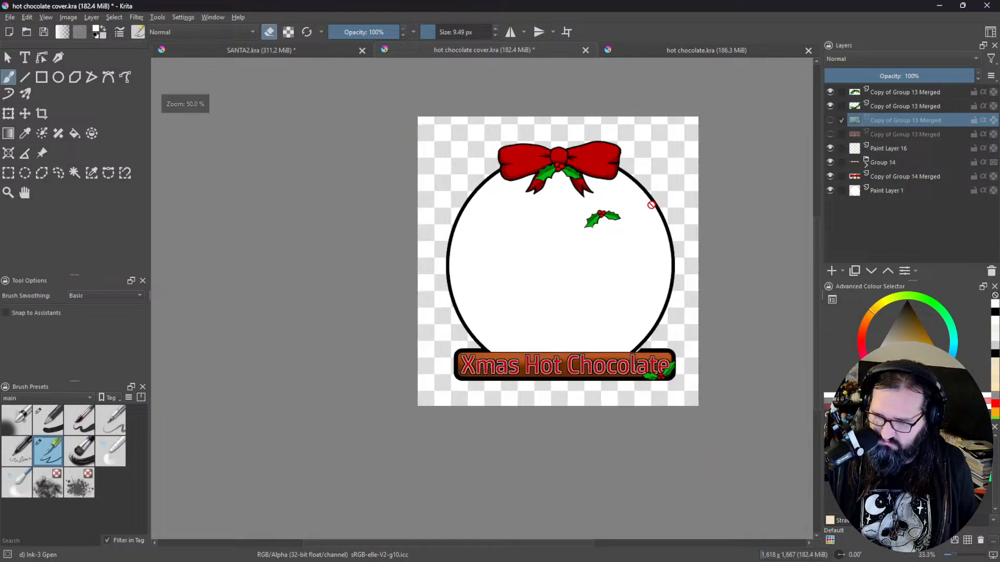
left_click(830, 120)
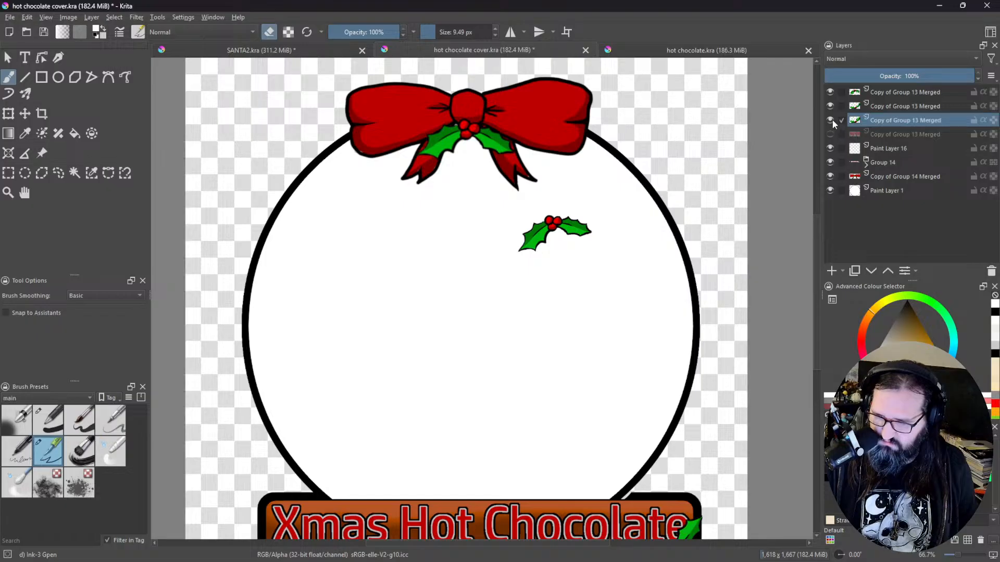
scroll(601, 239, "down", 2)
left_click(8, 114)
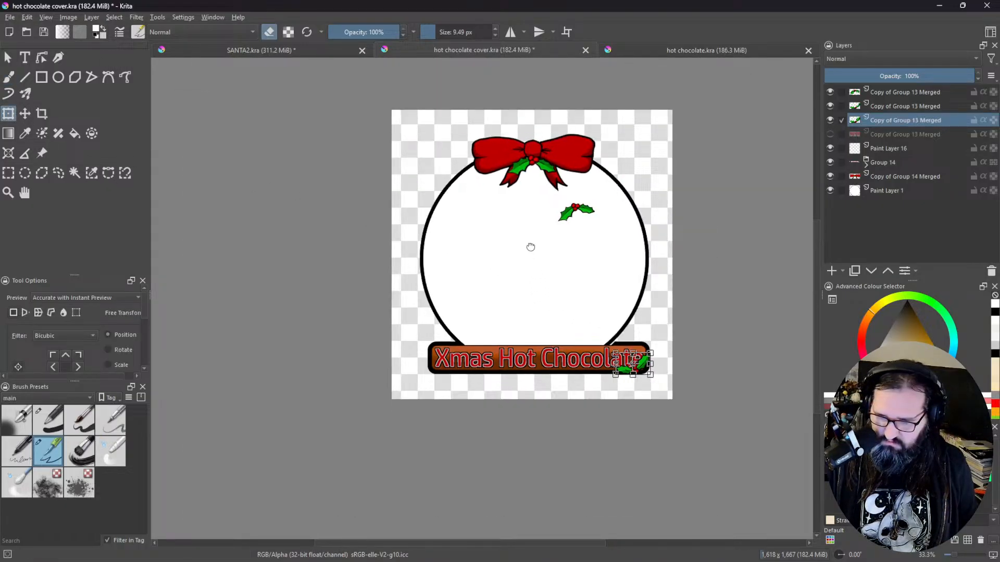
scroll(620, 293, "up", 2)
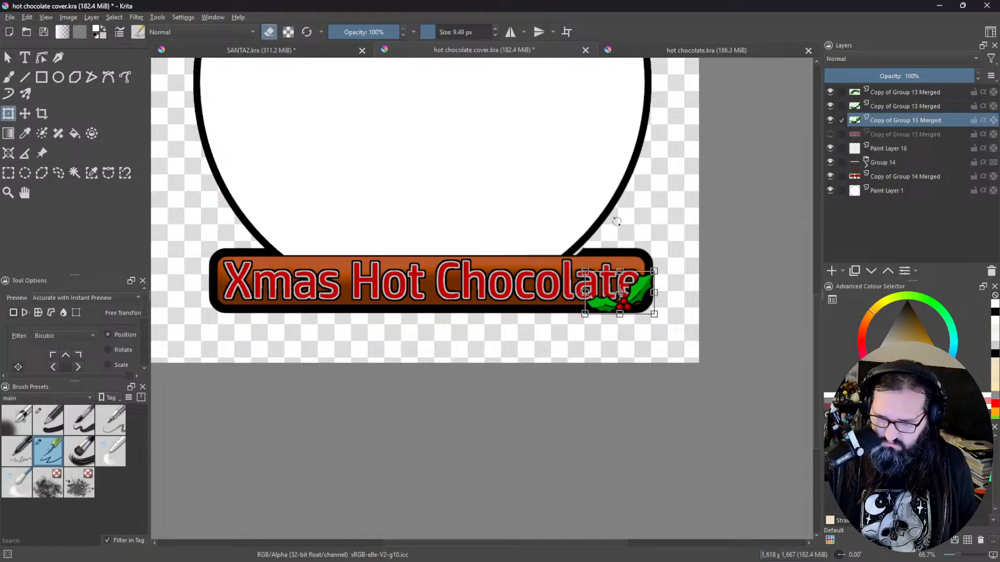
left_click_drag(635, 301, 571, 197)
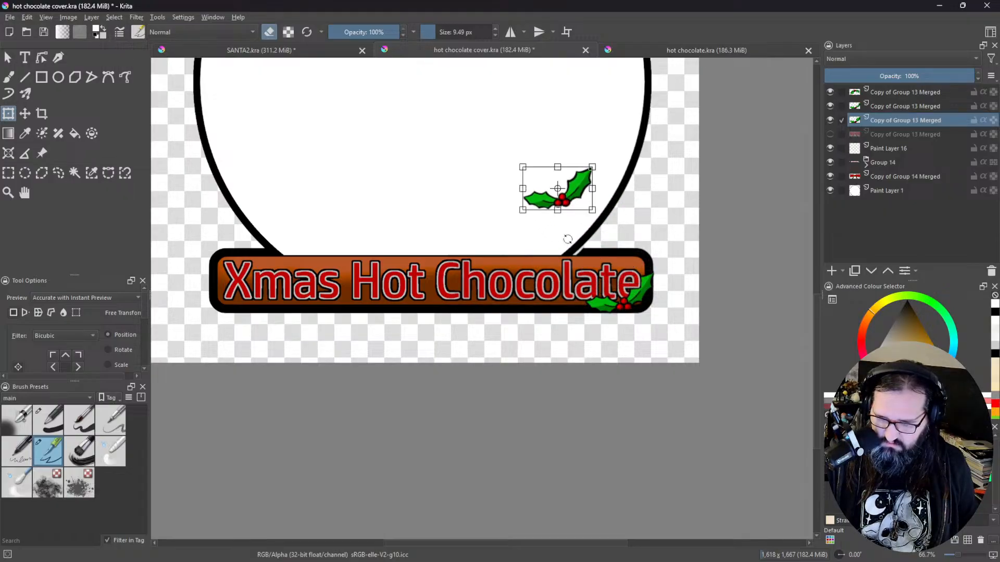
key("Return")
Step: Toggle the moved holly layer to compare the banner with and without it, leaving the layer hidden
left_click(827, 120)
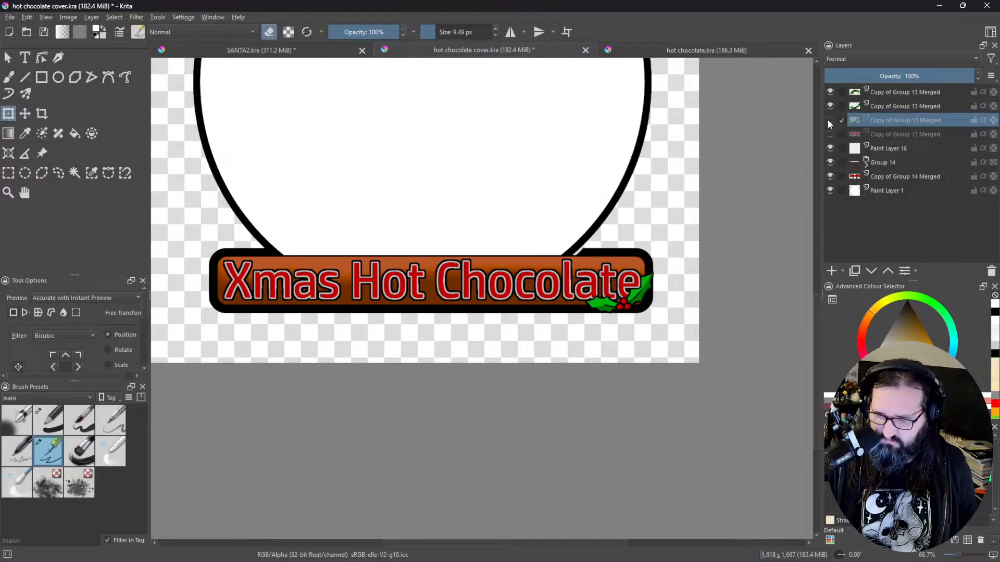
left_click(827, 120)
left_click(827, 120)
left_click(827, 120)
left_click(827, 120)
scroll(616, 163, "down", 2)
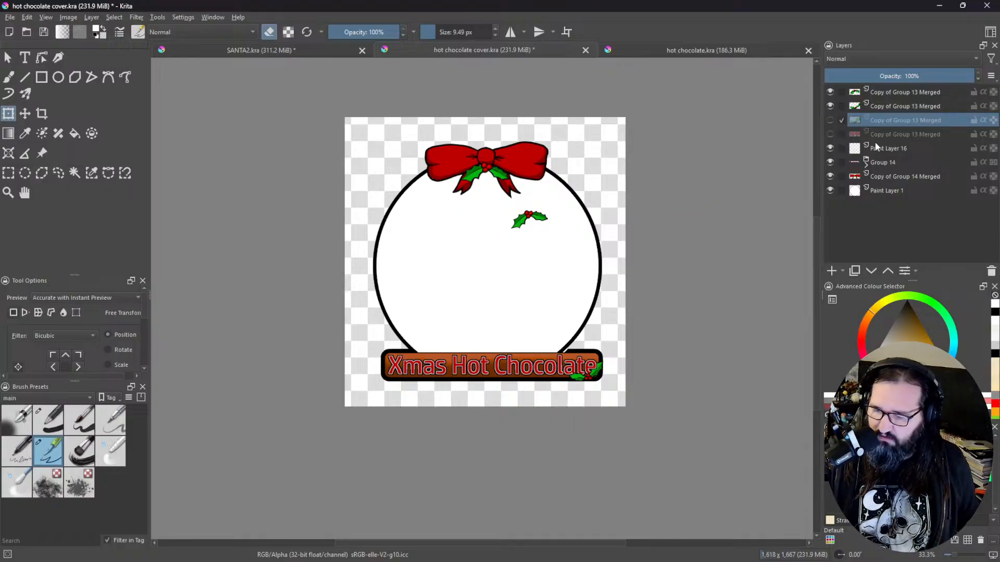
Step: Hide the top two holly layers and the Copy of Group 14 Merged bow layer
left_click(831, 92)
left_click(831, 106)
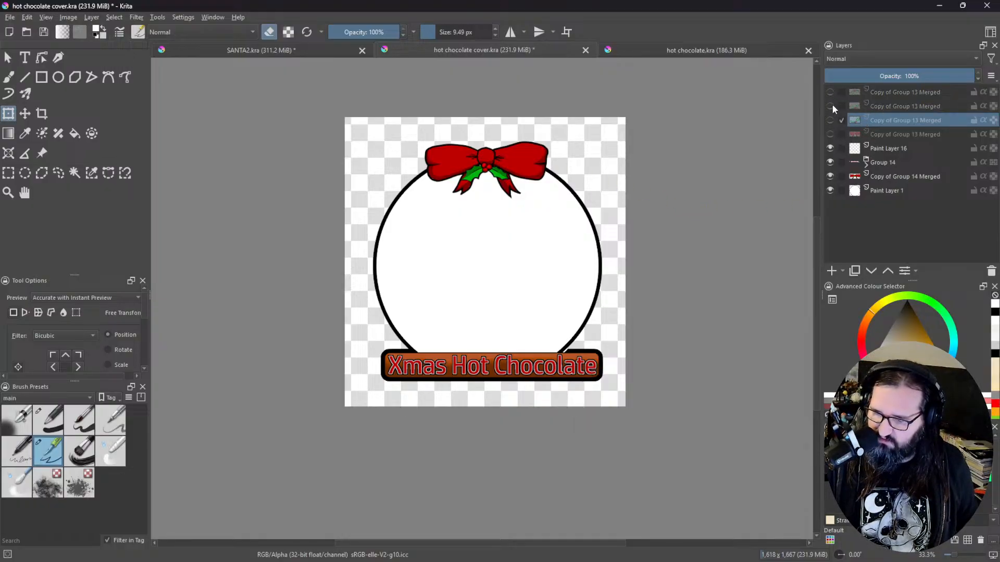
left_click(831, 176)
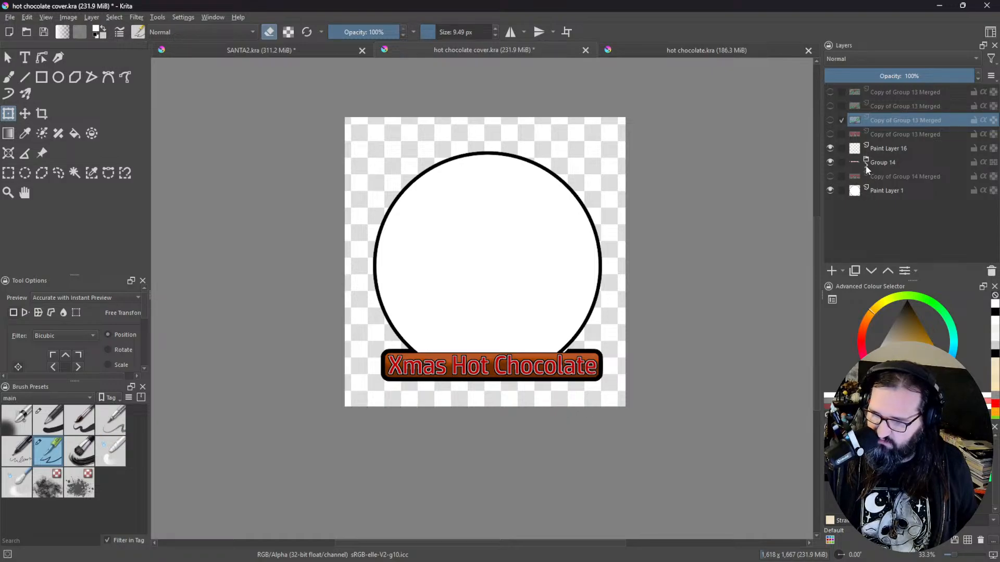
Step: Expand Group 14 and toggle its lowest Copy of Paint Layer 15 to check the banner's black backing
left_click(867, 165)
scroll(892, 172, "down", 1)
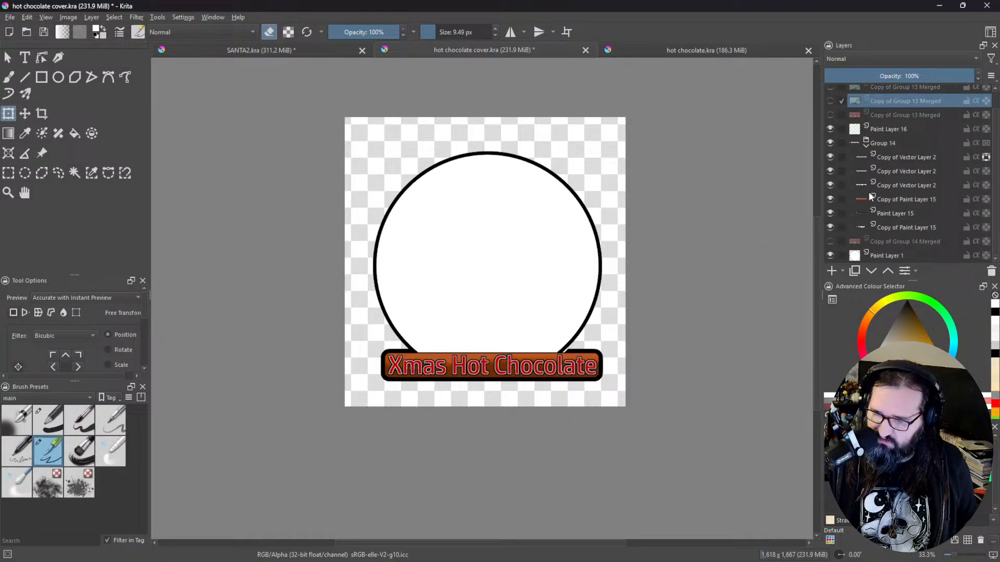
left_click(829, 227)
left_click(829, 227)
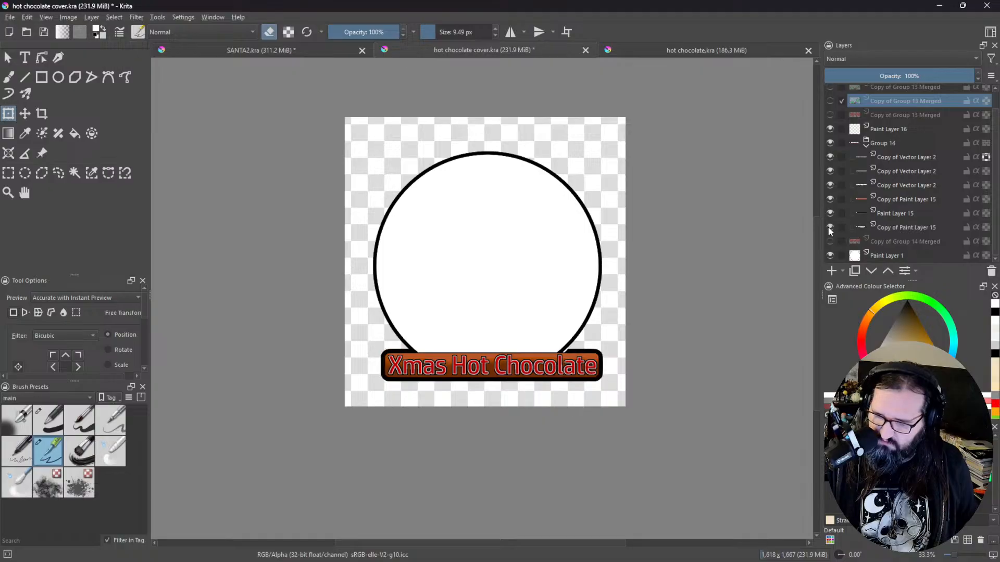
left_click(829, 227)
left_click(829, 227)
left_click(829, 227)
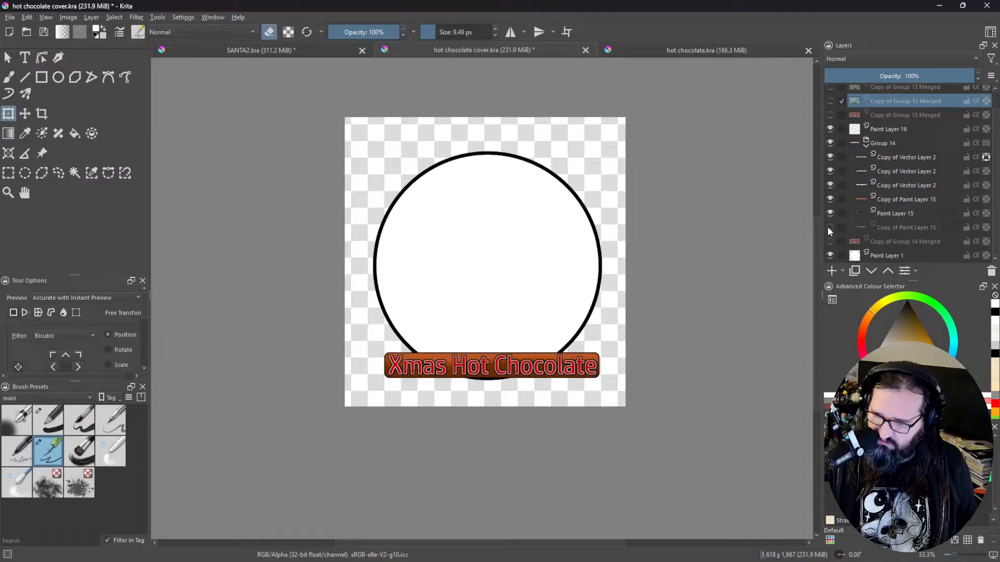
Step: Toggle the upper Copy of Paint Layer 15 and Paint Layer 15 to check the banner's colour and shading, restoring all Group 14 layers
left_click(830, 199)
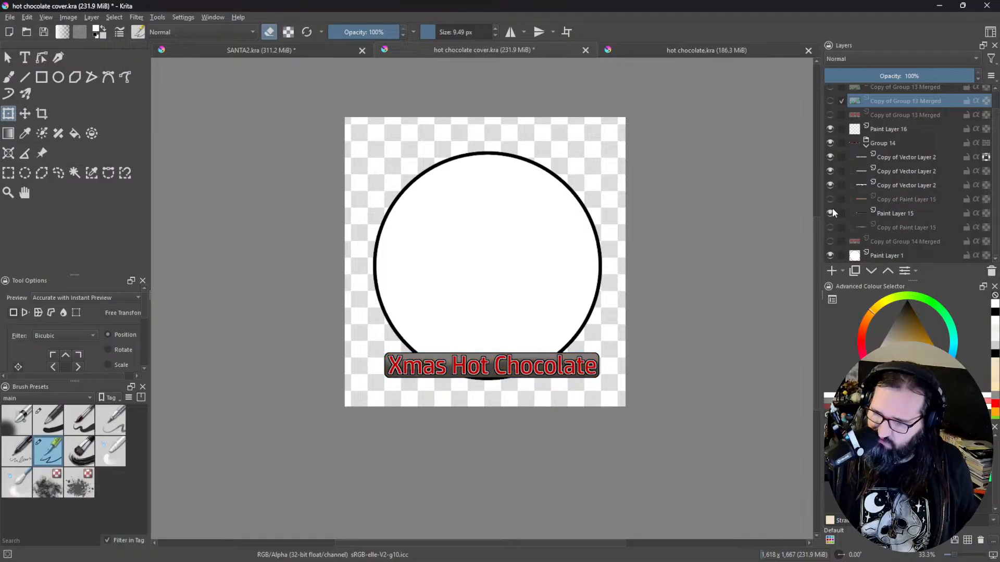
left_click(831, 212)
left_click(832, 212)
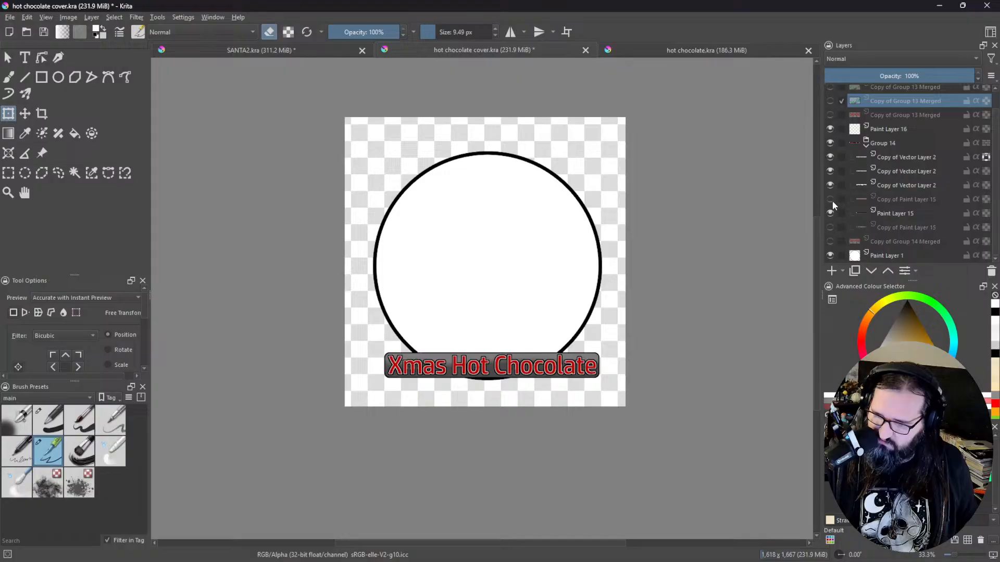
left_click(831, 200)
left_click(831, 228)
Step: Recheck Paint Layer 15 and the black backing layer up close by toggling each, leaving both shown
scroll(463, 375, "up", 2)
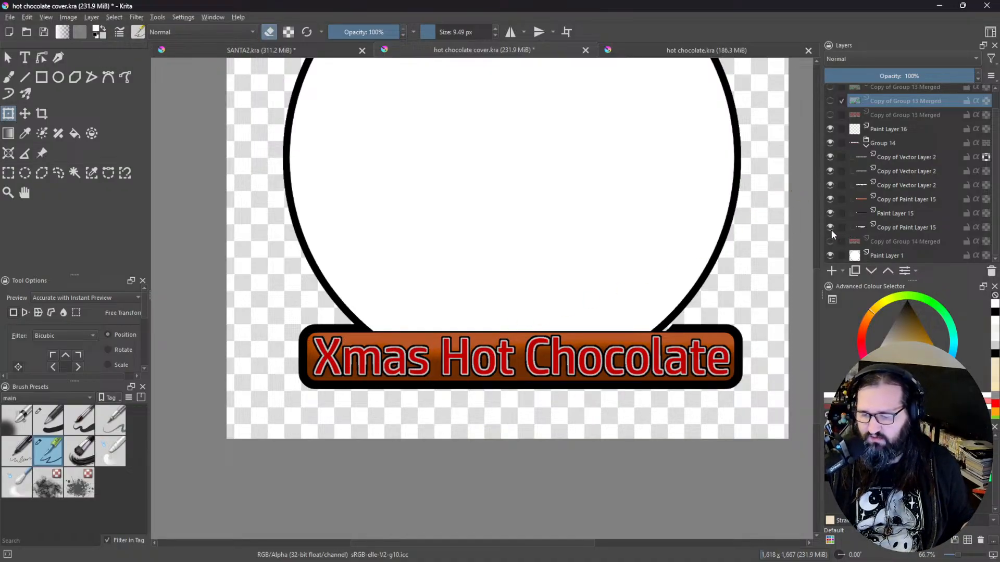
left_click(830, 212)
left_click(830, 212)
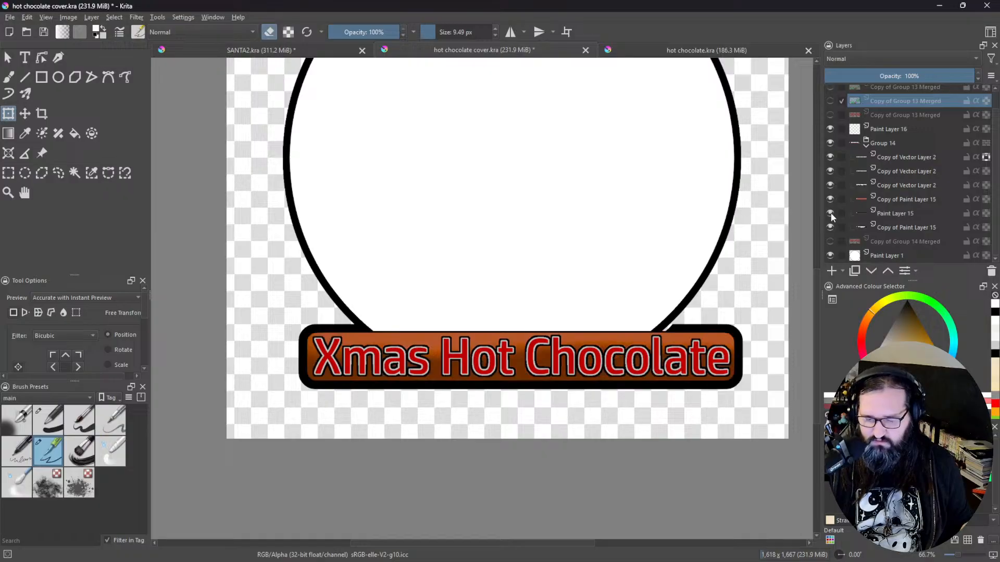
left_click(834, 223)
left_click(834, 224)
left_click(830, 227)
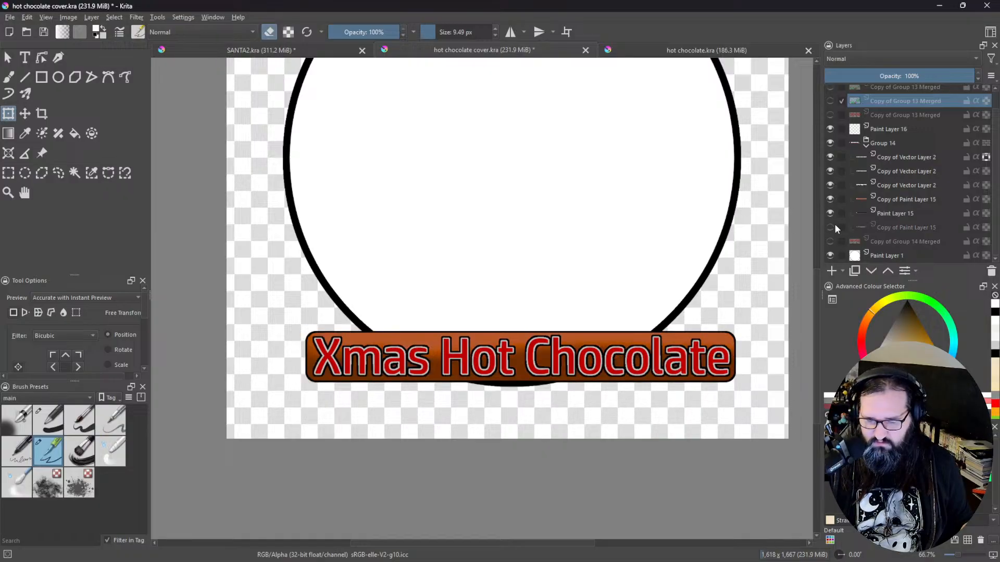
left_click(834, 227)
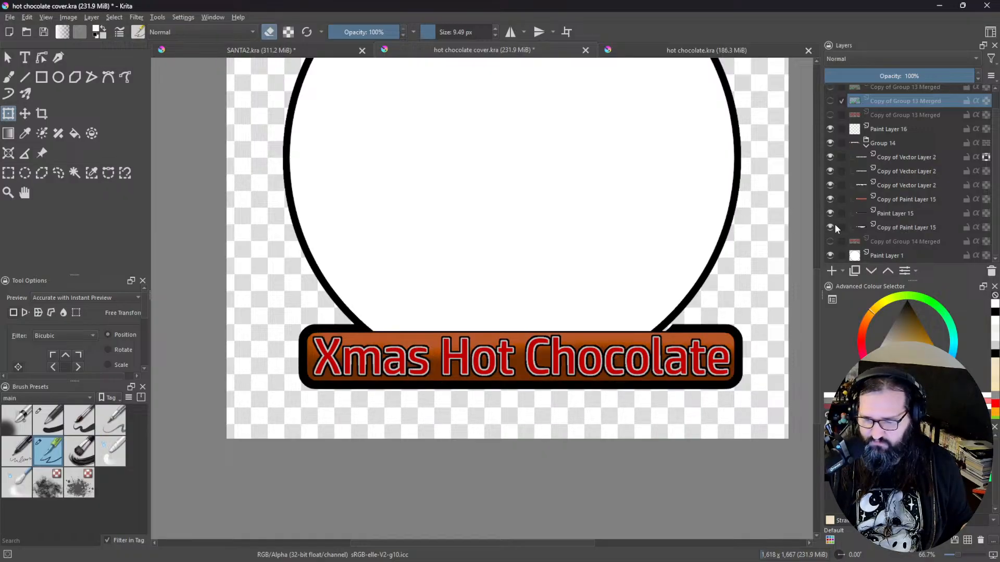
Step: Hide the banner's colour layer, the lowest Copy of Vector Layer 2, Paint Layer 15 and the Paint Layer 1 circle
left_click(75, 174)
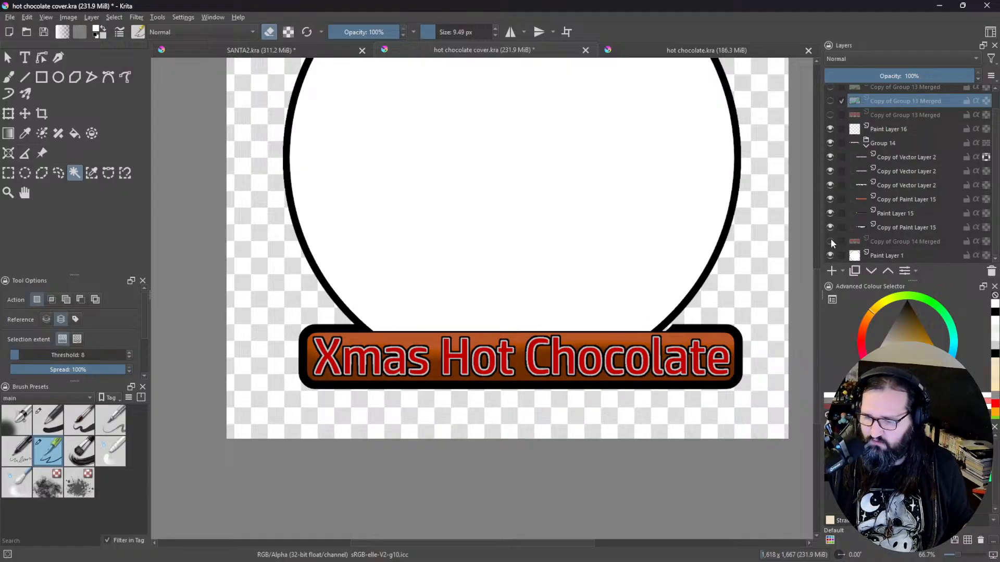
left_click(835, 198)
left_click(831, 189)
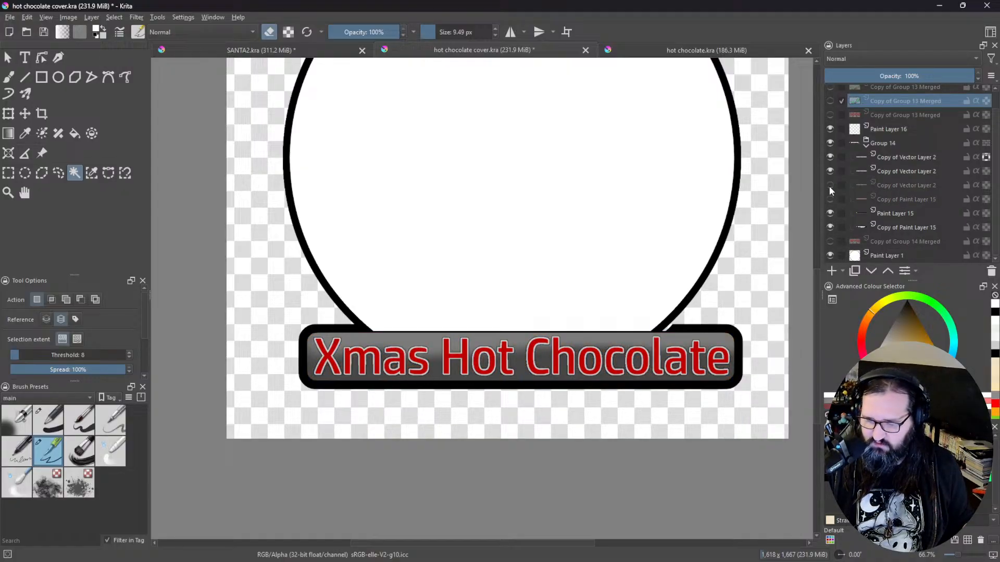
left_click(830, 215)
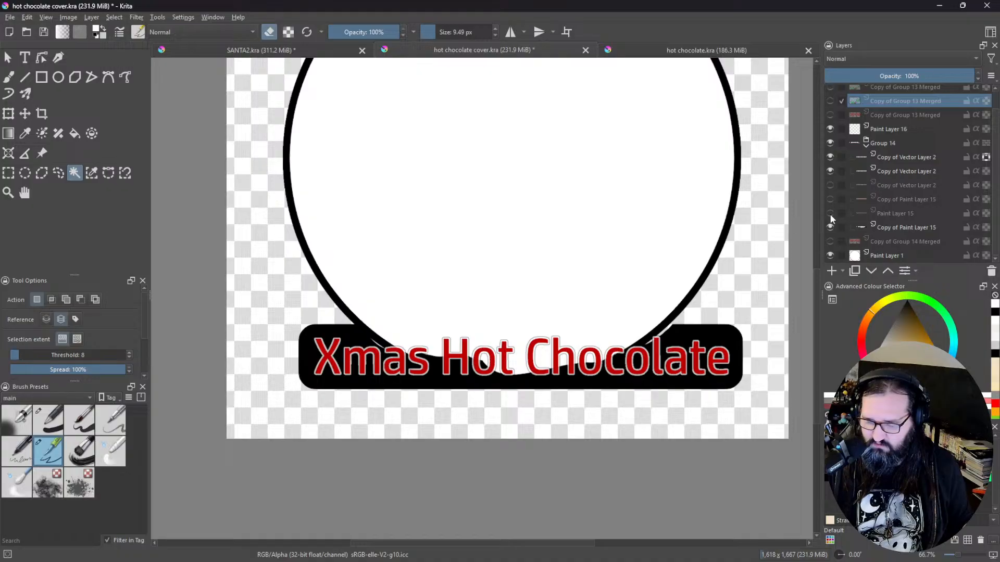
left_click(831, 255)
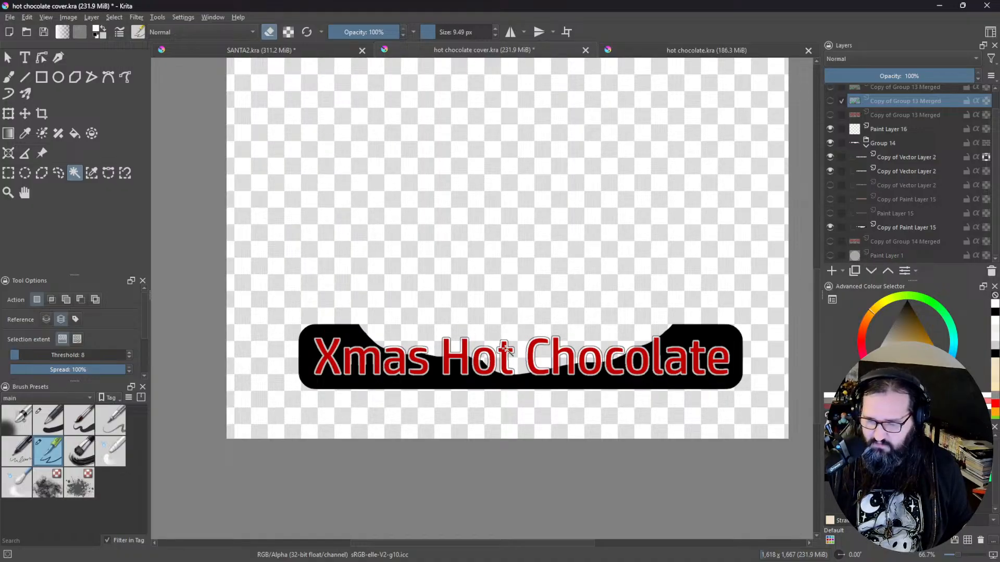
Step: Select the upper Copy of Paint Layer 15, keeping it hidden, and hide the two remaining Copy of Vector Layer 2 lettering layers
left_click(831, 200)
left_click(905, 200)
left_click(829, 199)
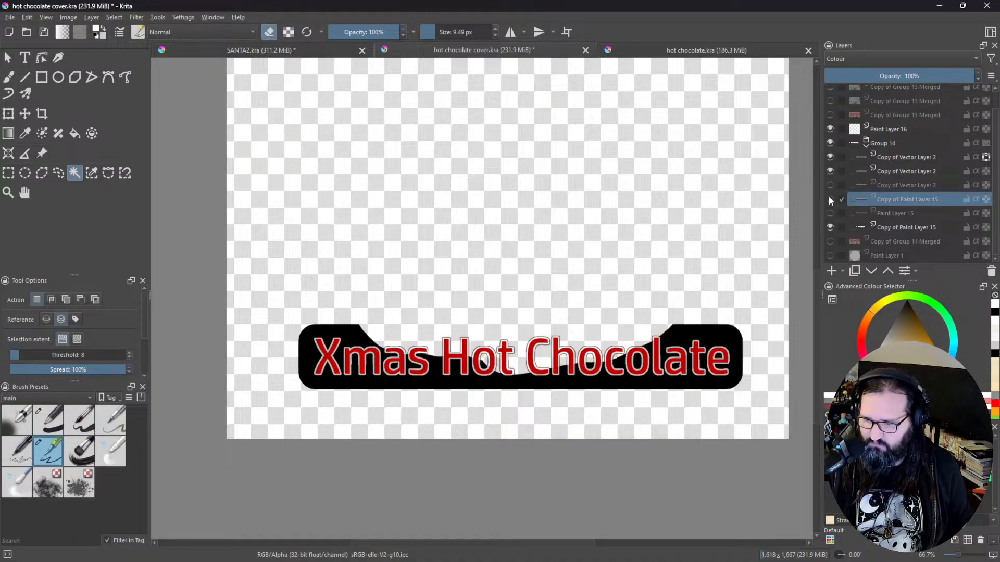
left_click(830, 185)
left_click(830, 185)
left_click(830, 172)
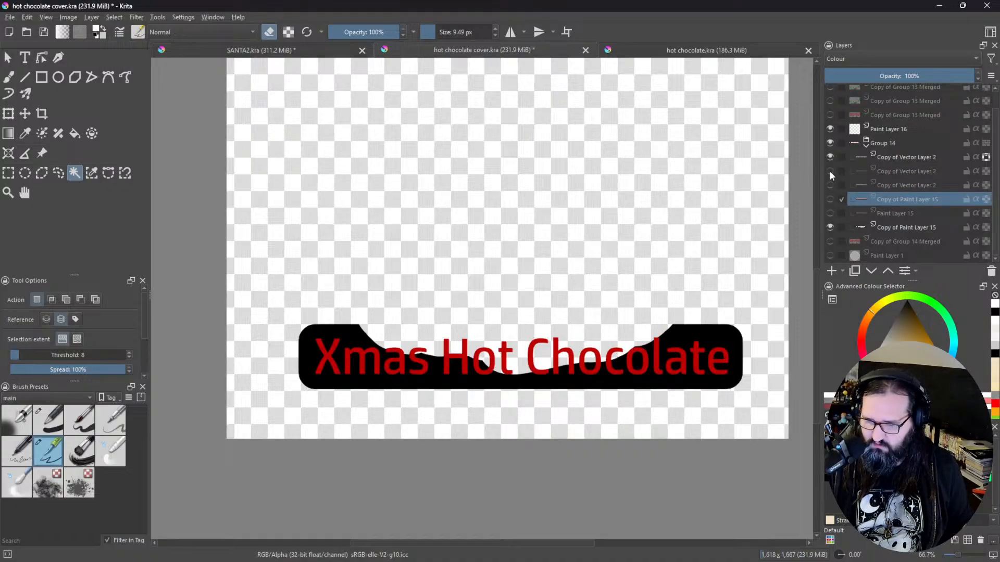
left_click(830, 157)
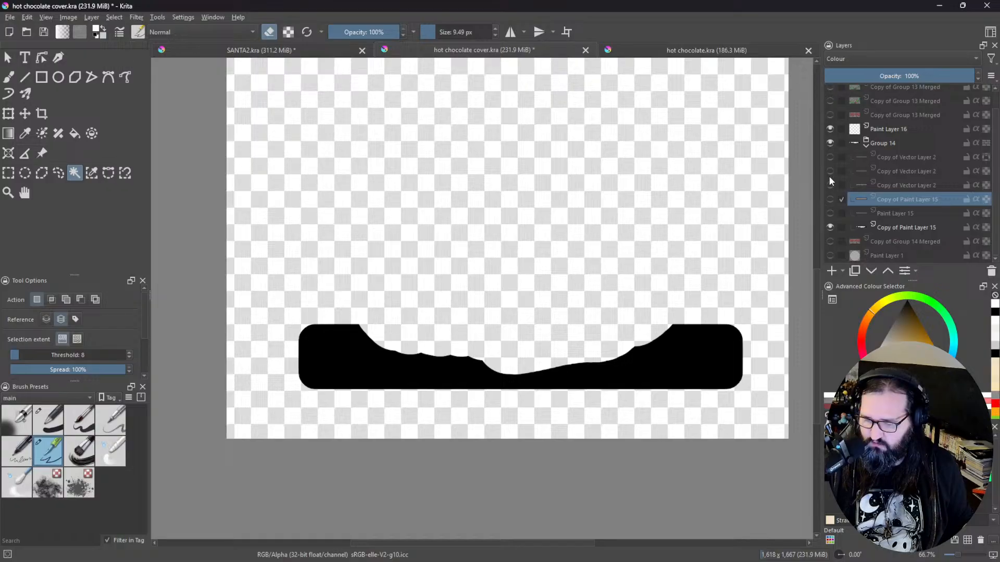
Step: Show Paint Layer 15 again, then duplicate the upper Copy of Paint Layer 15 and turn on alpha lock for the duplicate
left_click(829, 227)
left_click(829, 227)
left_click(829, 214)
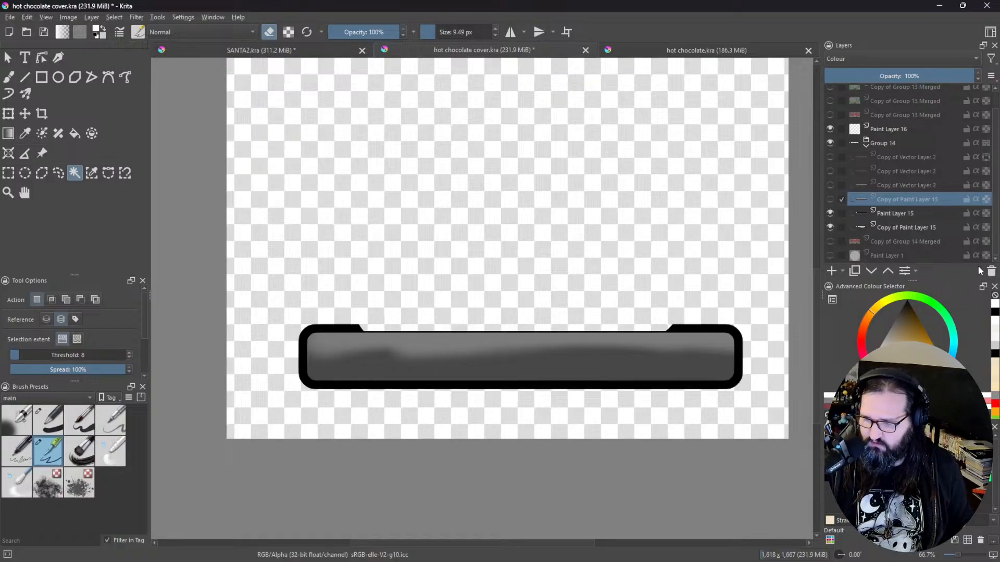
left_click(856, 272)
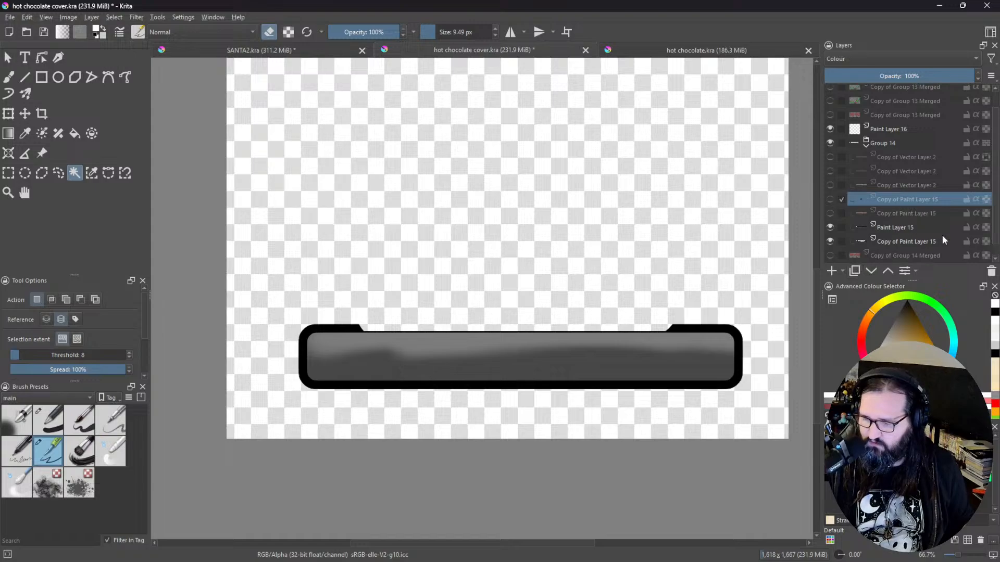
left_click(986, 199)
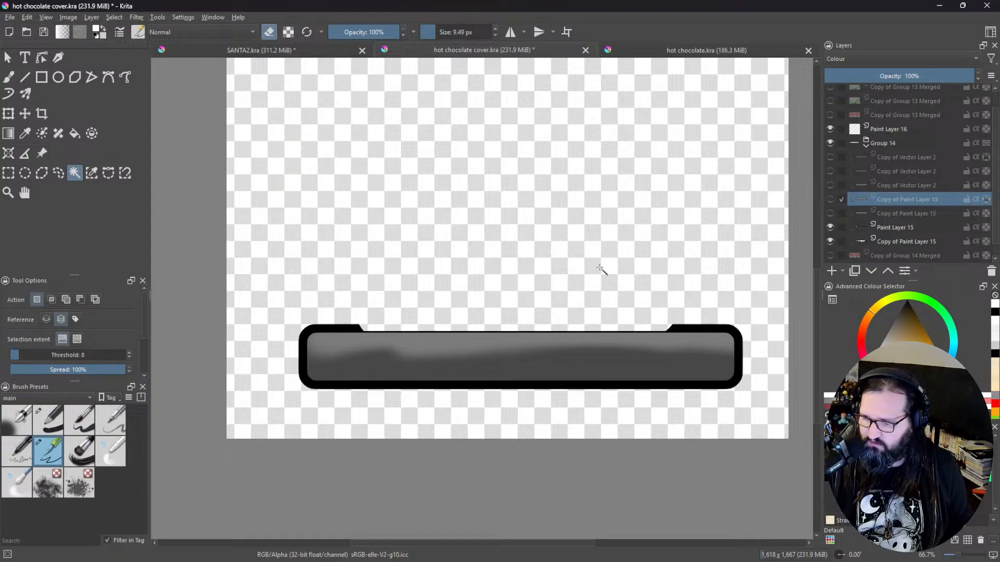
Step: Toggle the duplicated colour layer and Paint Layer 15 to compare their effect on the banner, leaving only Paint Layer 15 shown of the two
left_click(829, 199)
left_click(829, 199)
left_click(830, 199)
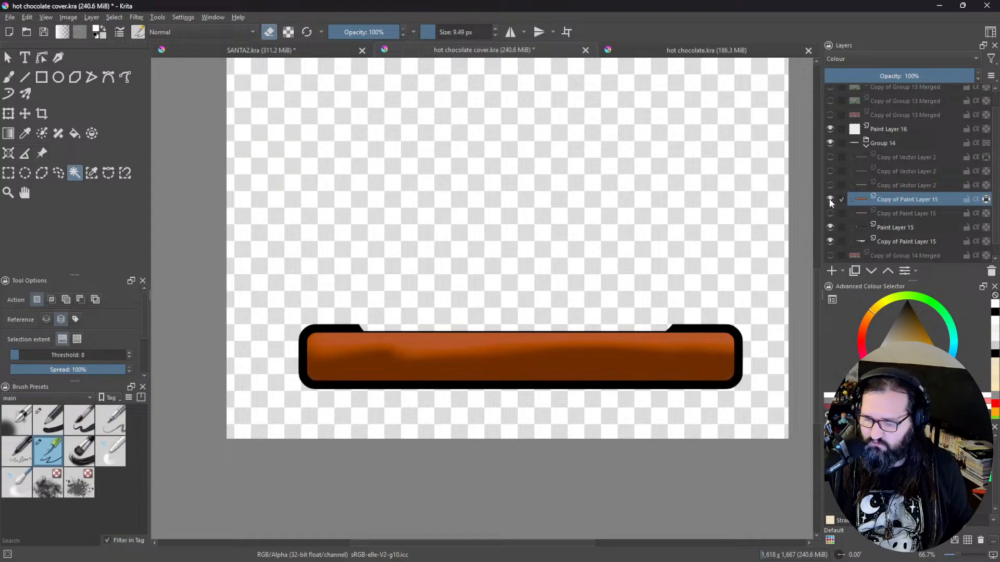
left_click(831, 227)
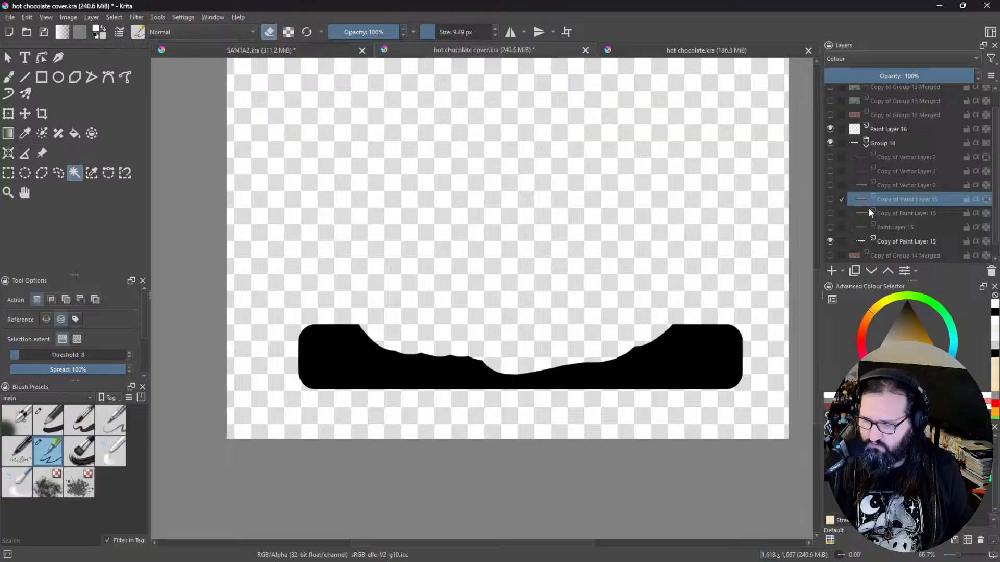
left_click(830, 227)
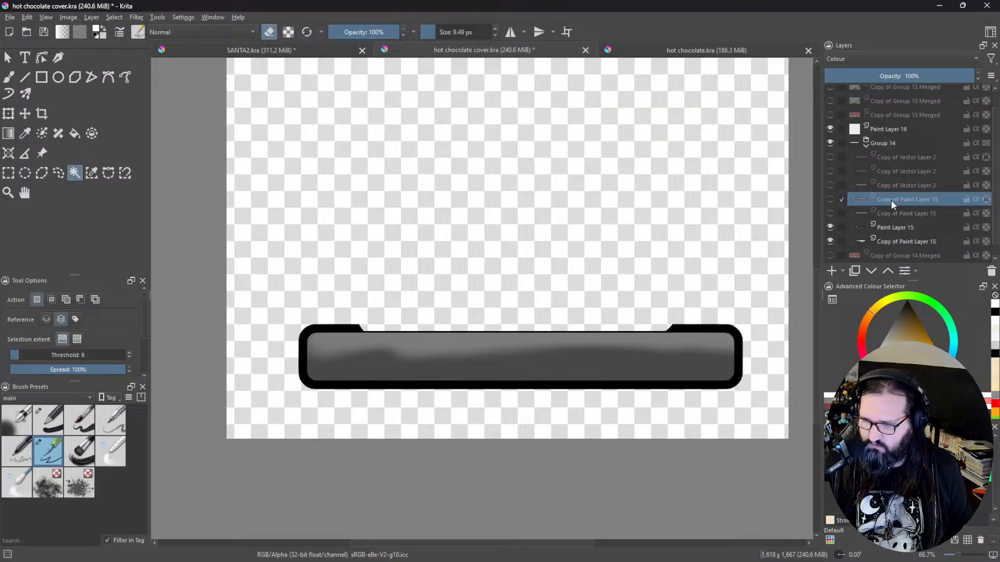
Step: Delete the duplicated colour layer, then duplicate Paint Layer 15 in its place and hide the original Paint Layer 15
left_click(990, 271)
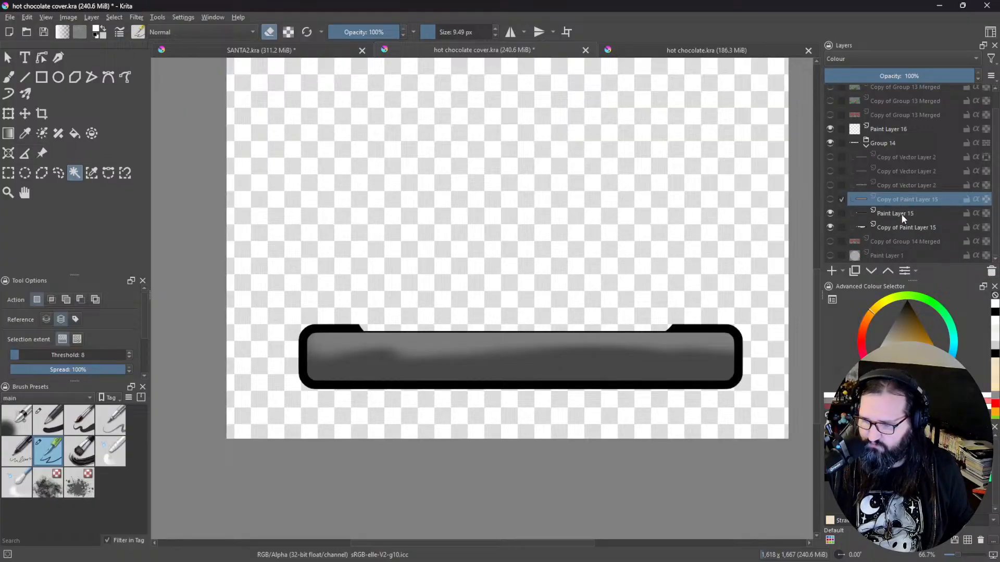
key("ctrl+z")
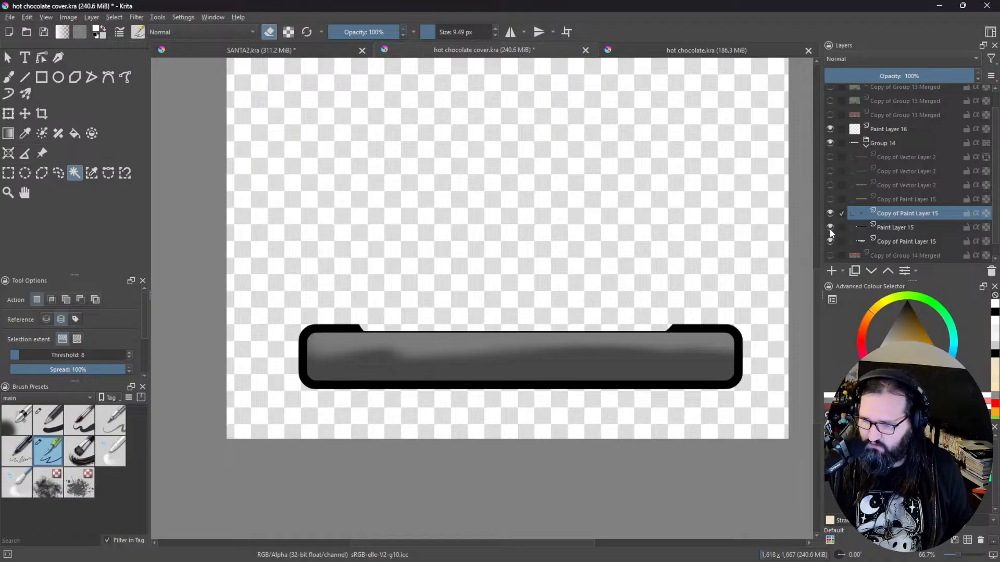
left_click(830, 229)
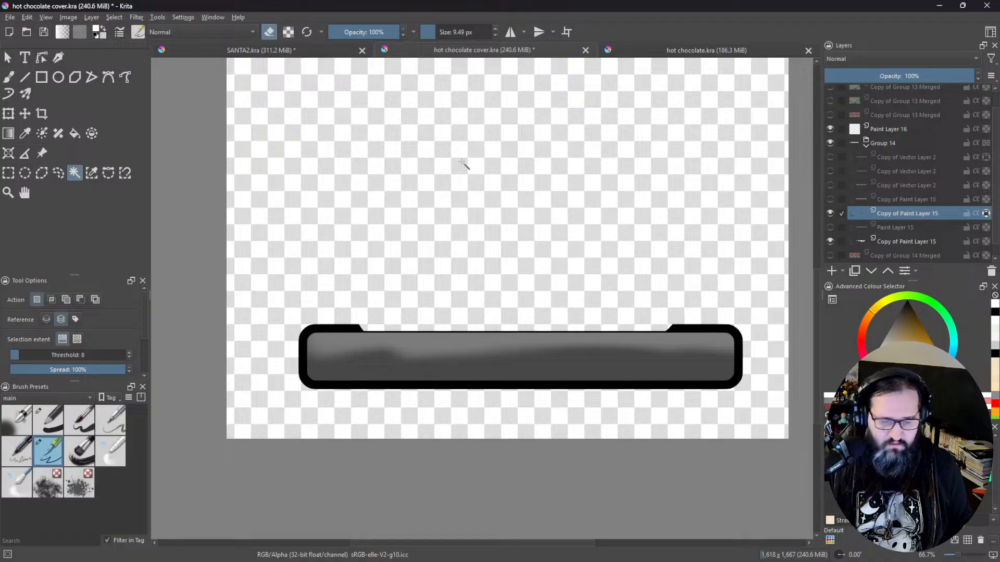
Step: Paint the alpha-locked duplicate of Paint Layer 15 solid tan across the whole banner, using a brush of 206.37 px
key("b")
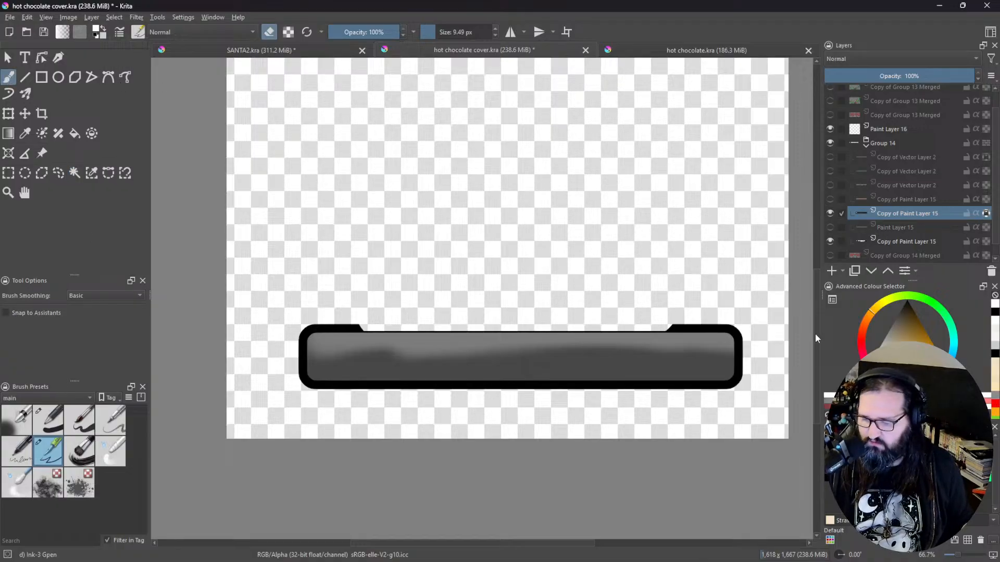
left_click(925, 338)
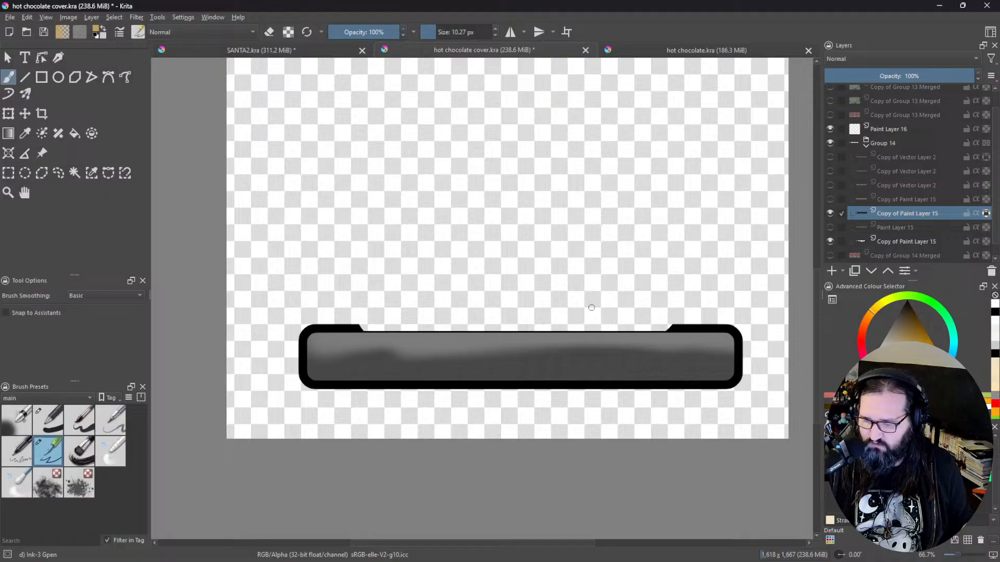
left_click_drag(578, 301, 625, 301, "shift")
left_click_drag(719, 360, 280, 349)
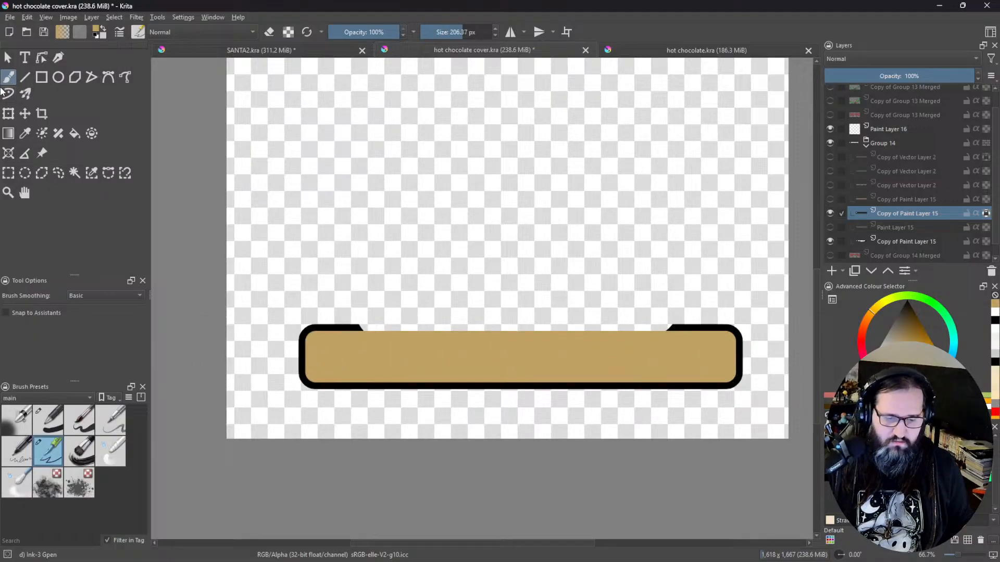
Step: Select the tan banner fill with Contiguous Selection grown by 5 px, then turn off alpha lock and paint the enlarged selection tan
left_click(75, 172)
left_click_drag(145, 340, 142, 382)
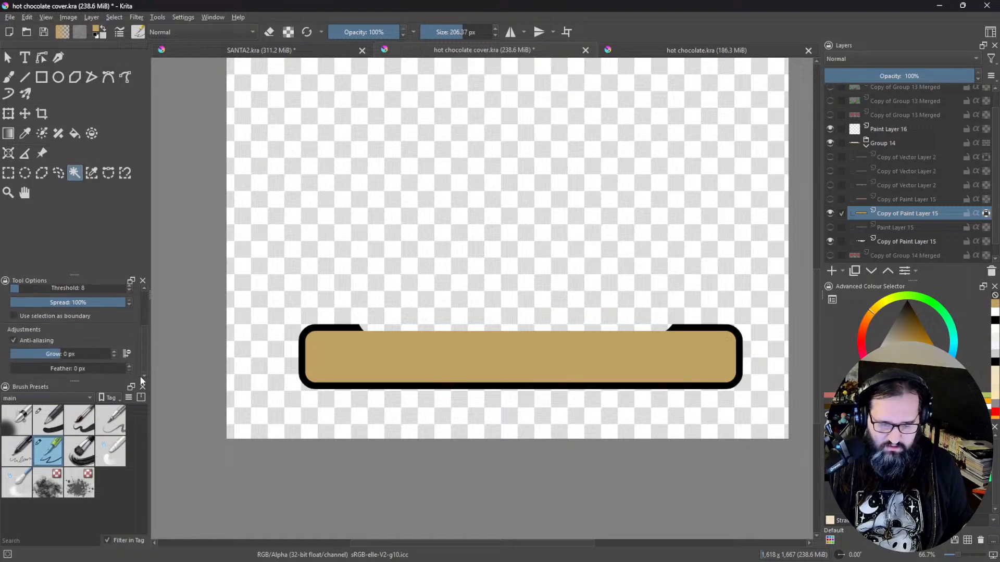
left_click(114, 351)
left_click(113, 351)
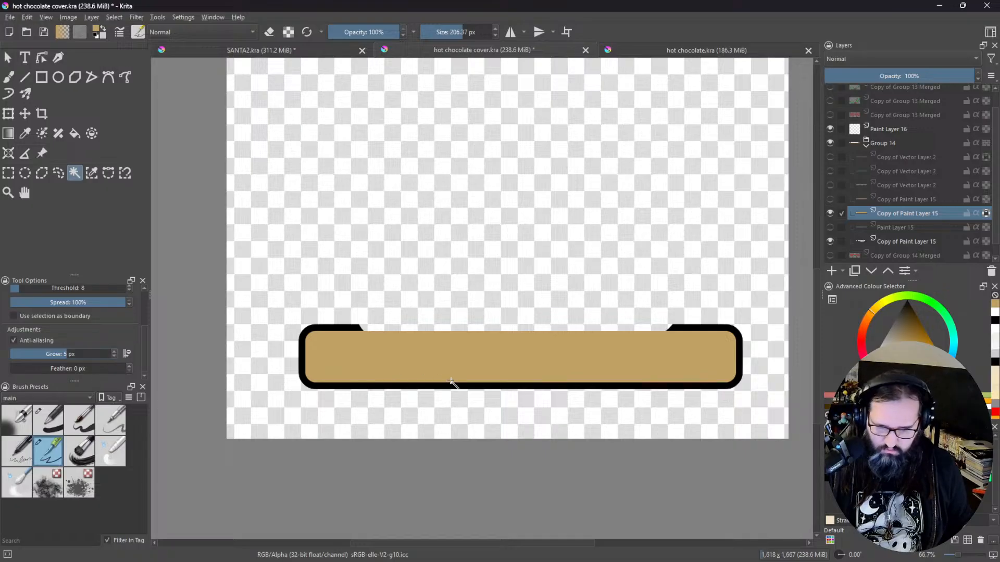
left_click(454, 365)
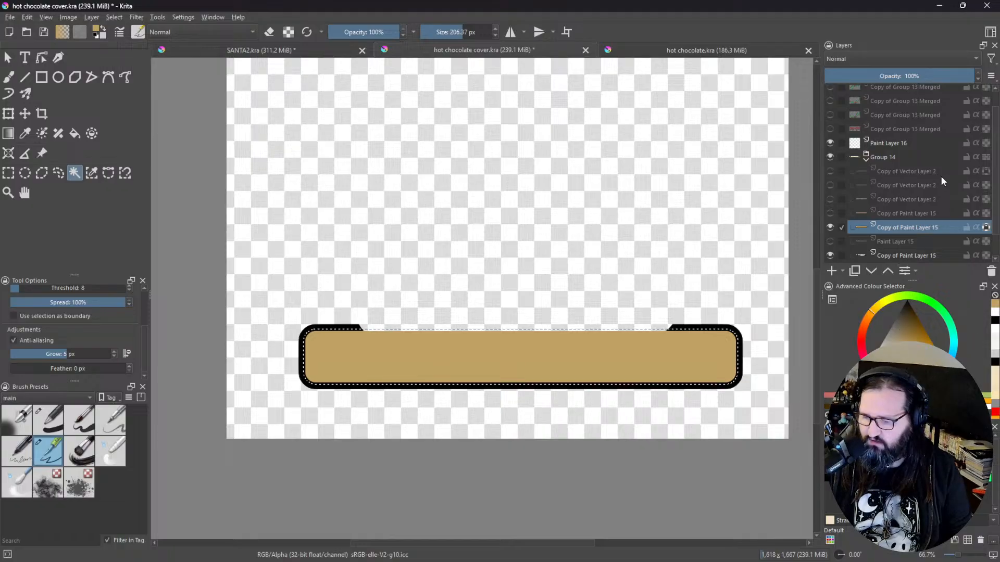
scroll(993, 220, "down", 2)
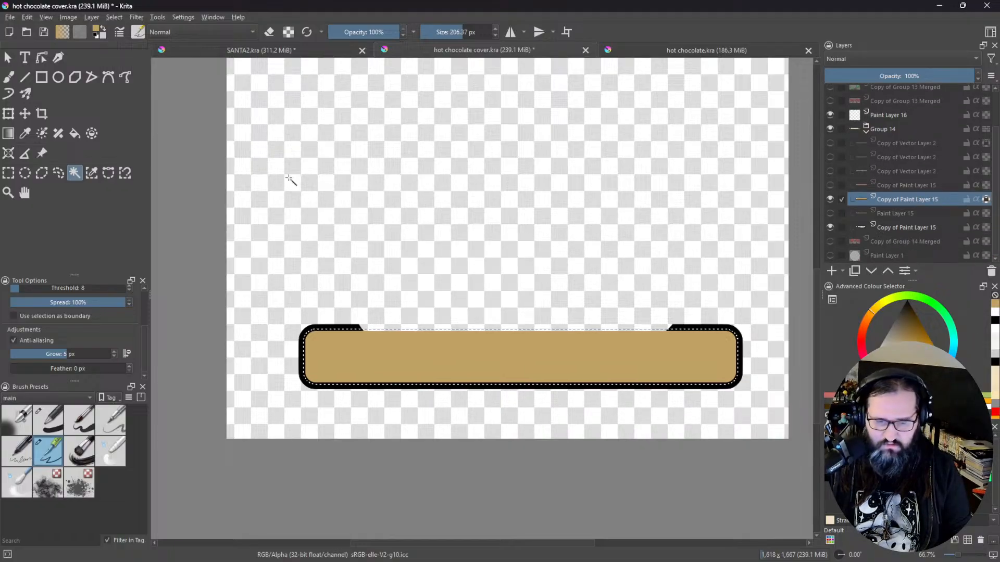
left_click(8, 78)
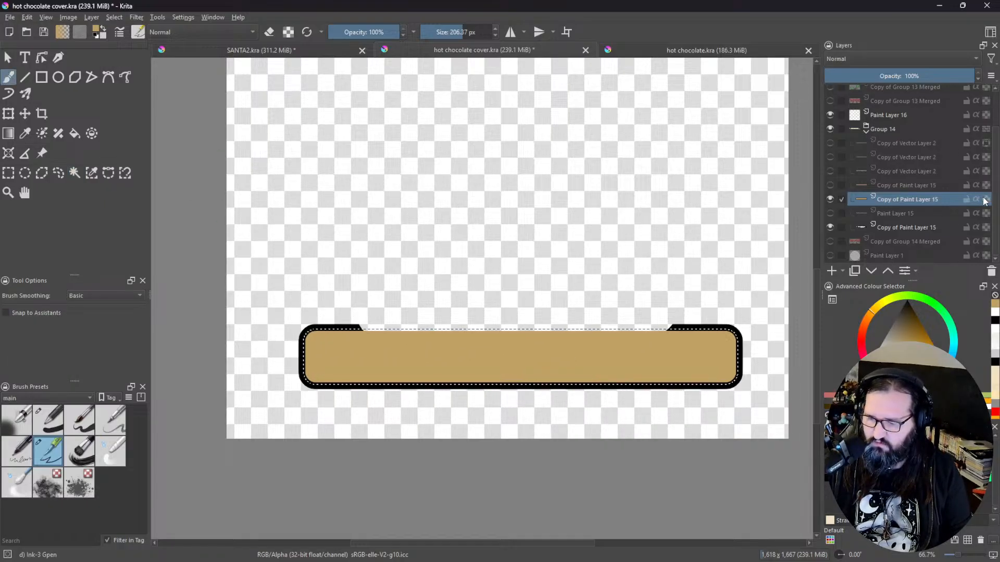
mouse_move(417, 299)
left_mouse_down()
mouse_move(499, 335)
mouse_move(248, 326)
mouse_move(271, 356)
mouse_move(408, 388)
mouse_move(778, 379)
mouse_move(702, 343)
left_mouse_up()
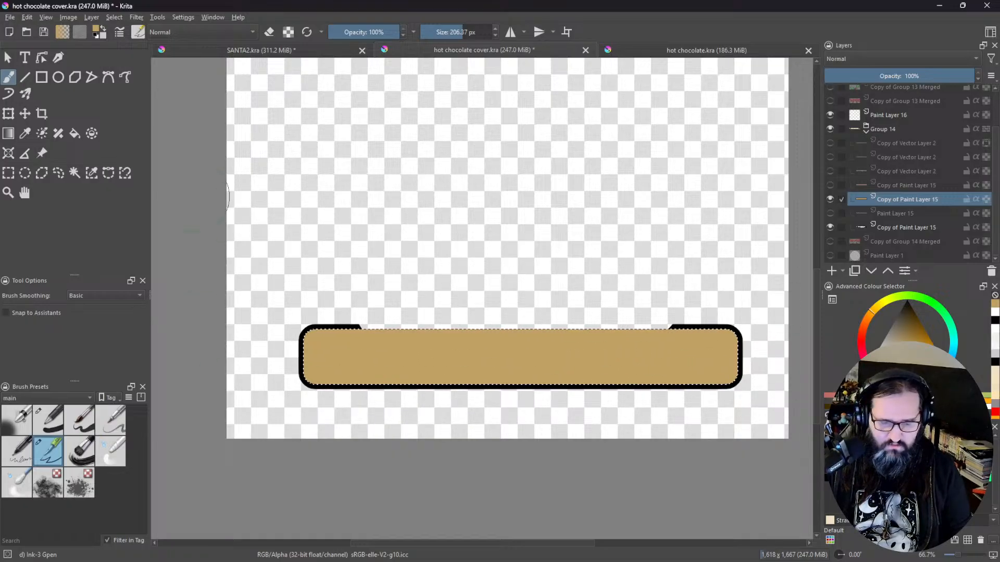
Step: Reselect the tan fill with the same 5 px grow and paint the wider area tan
left_click(74, 174)
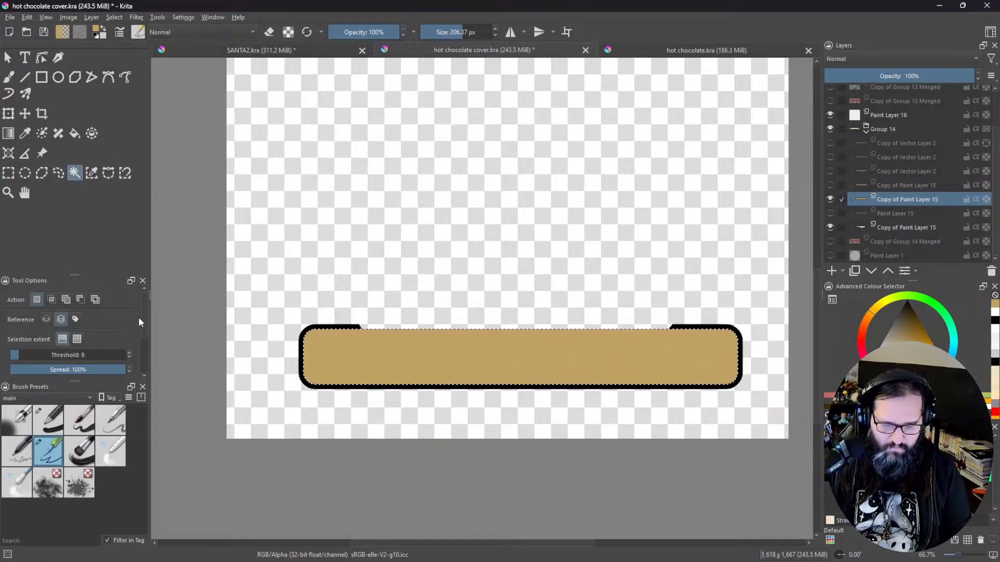
left_click_drag(139, 318, 146, 346)
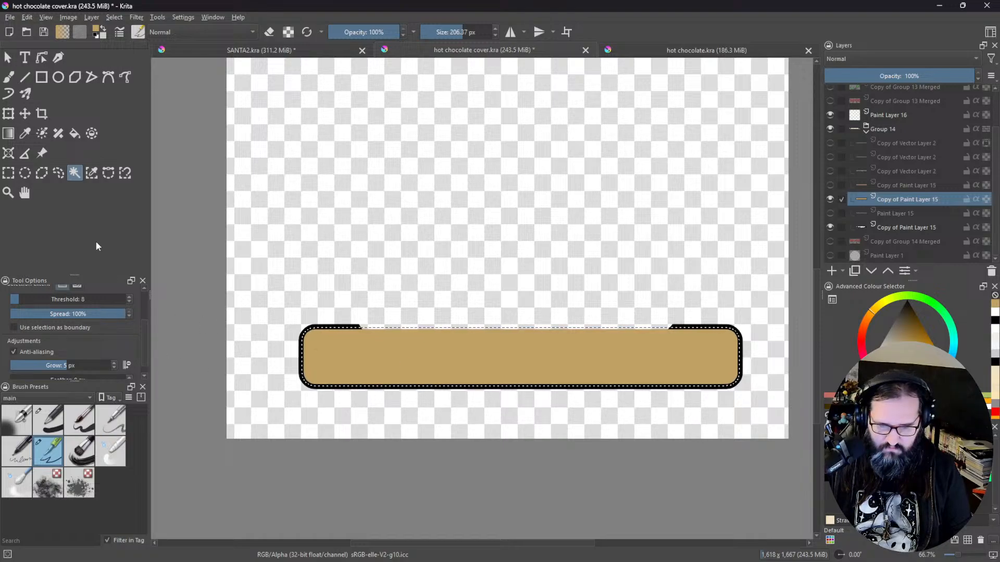
left_click(8, 77)
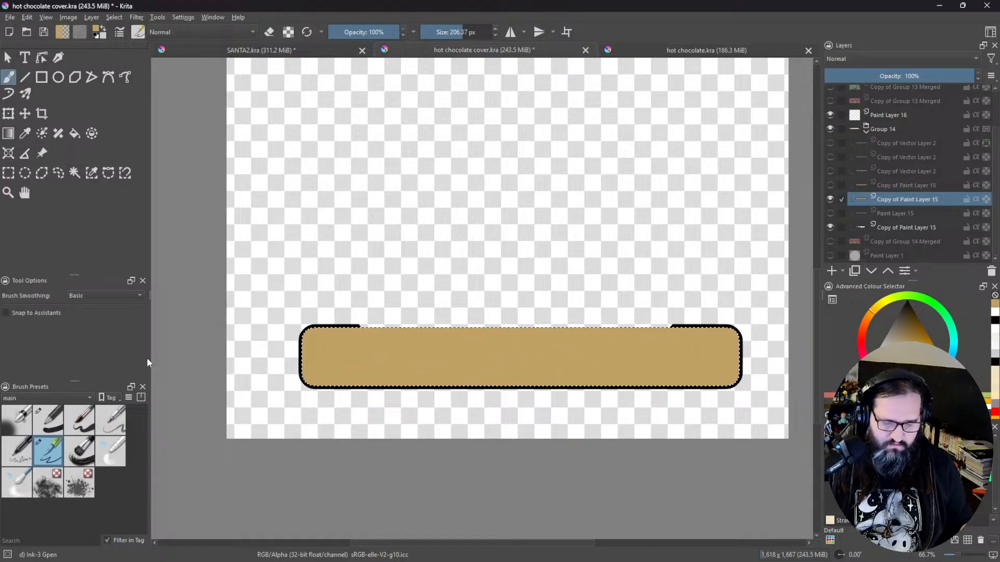
Step: Set the selection grow to -5 px, select the tan fill, and clear the rim outside the shrunken selection before deselecting
left_click(74, 173)
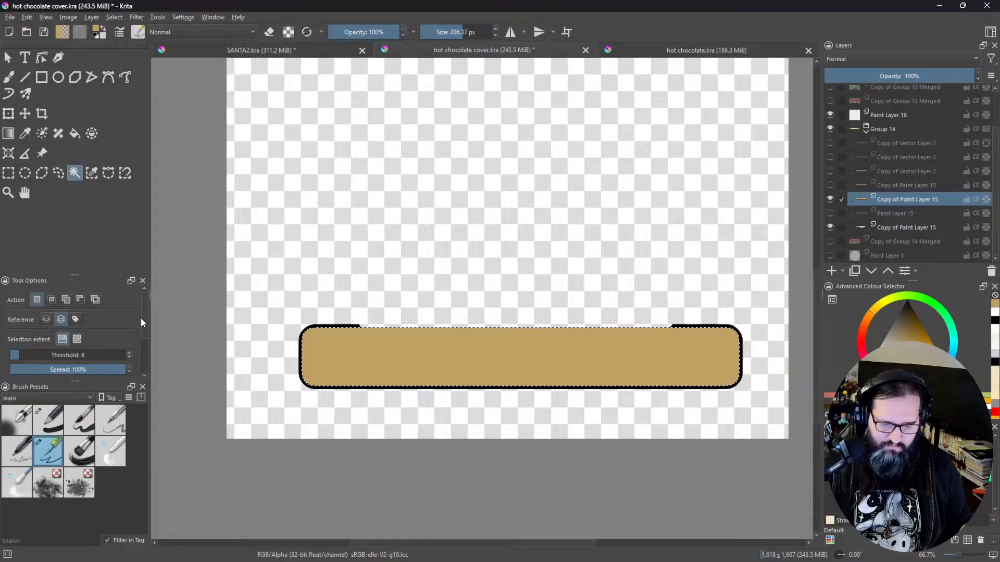
left_click_drag(143, 318, 141, 358)
left_click(115, 356)
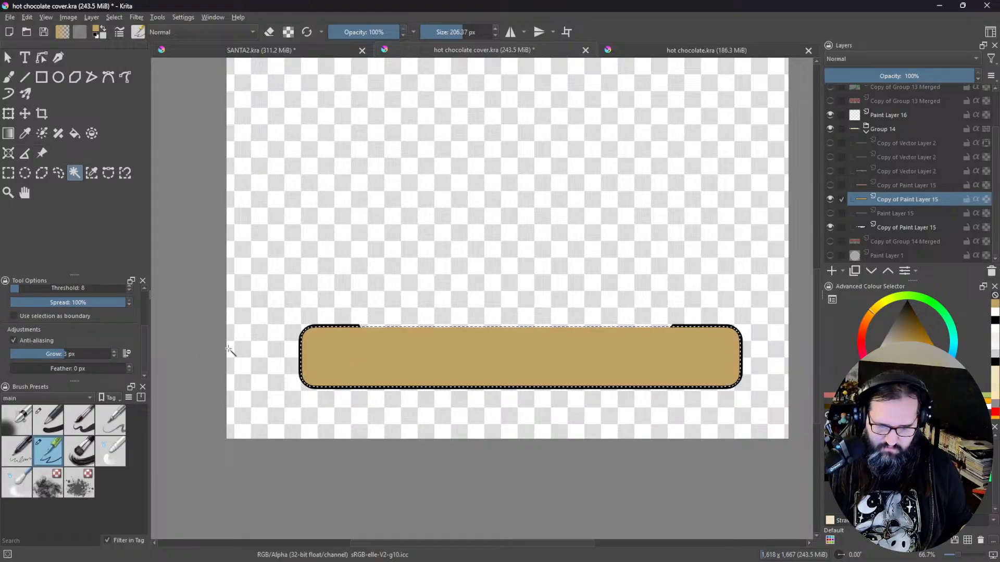
left_click(115, 355)
left_click(115, 355)
left_click(116, 355)
left_click(115, 355)
left_click(116, 356)
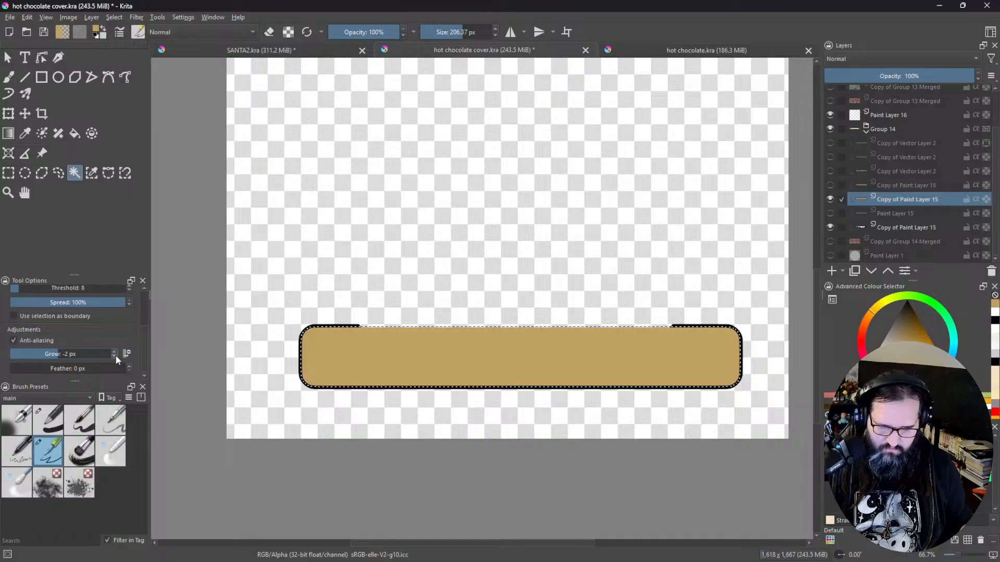
left_click(115, 355)
left_click(116, 355)
left_click(115, 355)
left_click(439, 372)
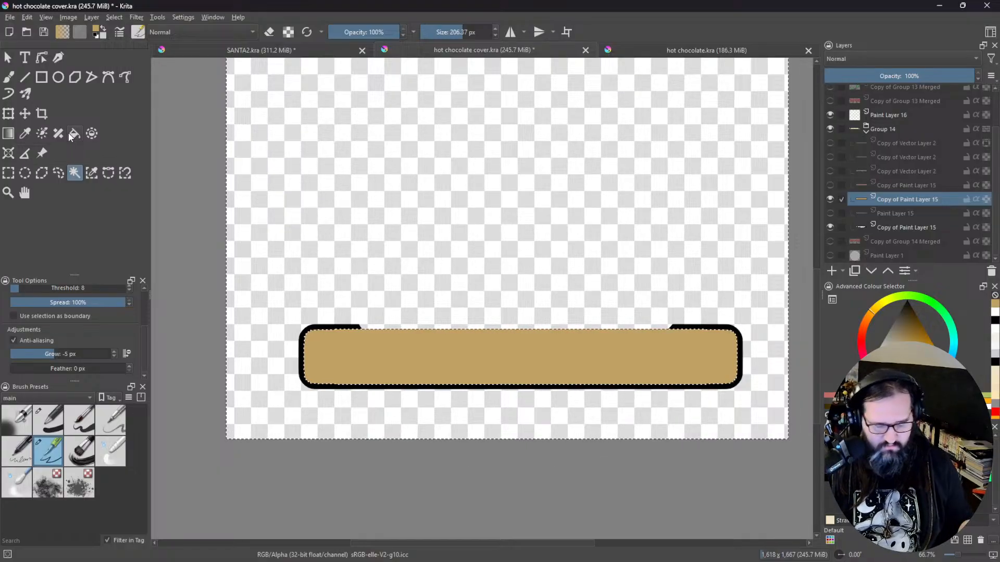
key("ctrl+shift+a")
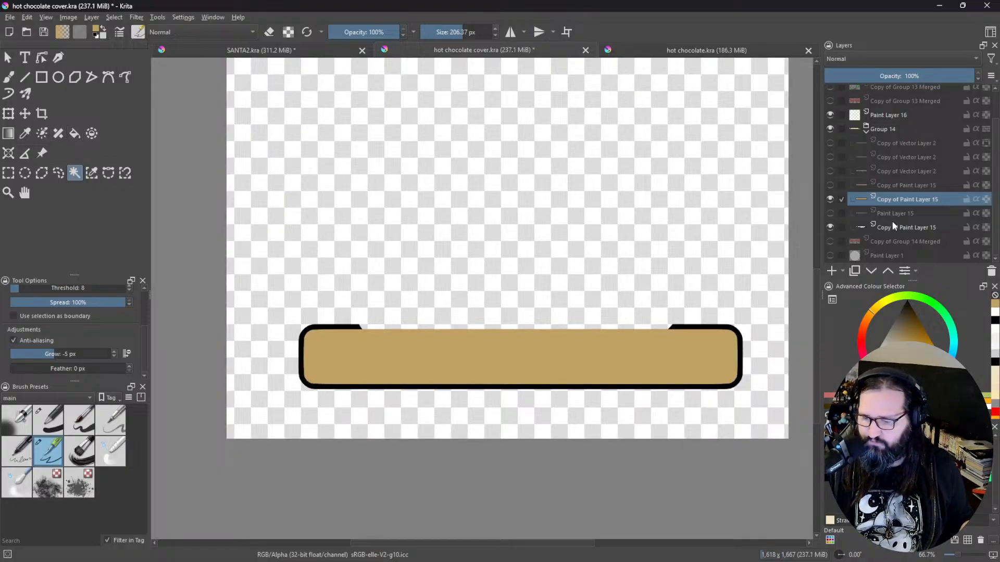
Step: Show the Paint Layer 1 circle again behind the banner
left_click(830, 256)
scroll(663, 234, "down", 2)
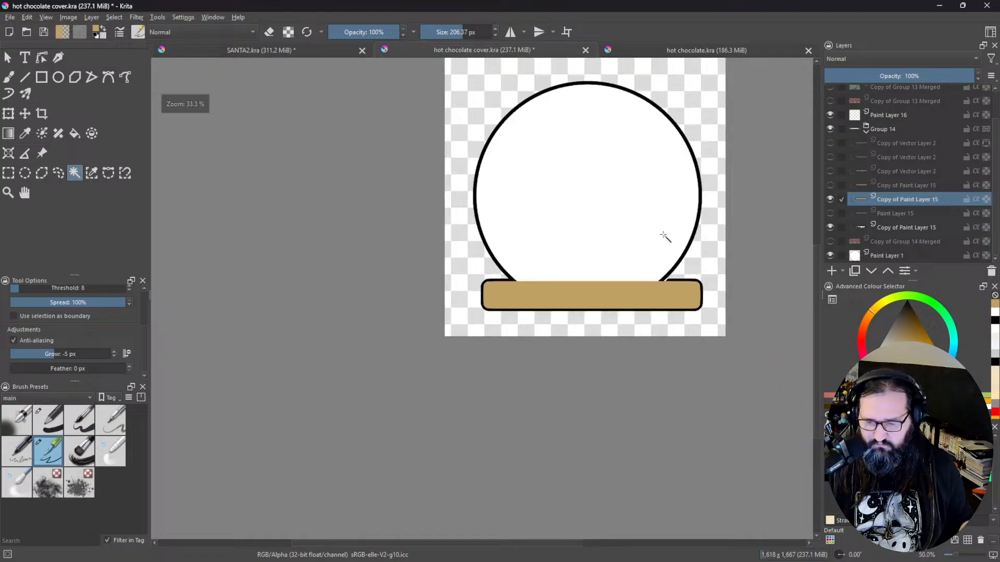
scroll(700, 245, "up", 2)
scroll(698, 284, "up", 3)
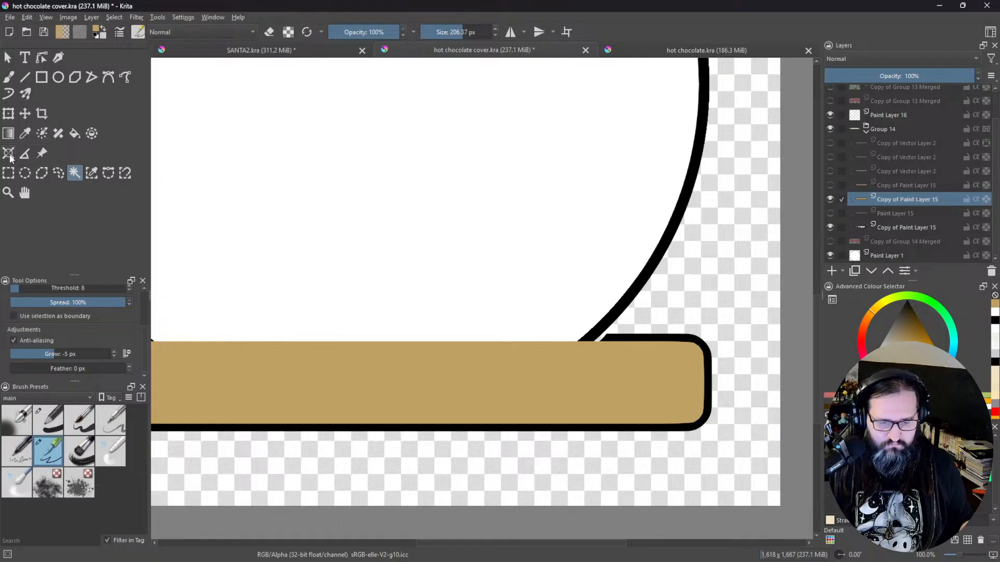
Step: Copy a 196 × 71 px rectangle of the lowest Copy of Paint Layer 15, around the right-hand circle and banner junction, onto its own layer
key("ctrl+r")
left_click_drag(647, 320, 544, 356)
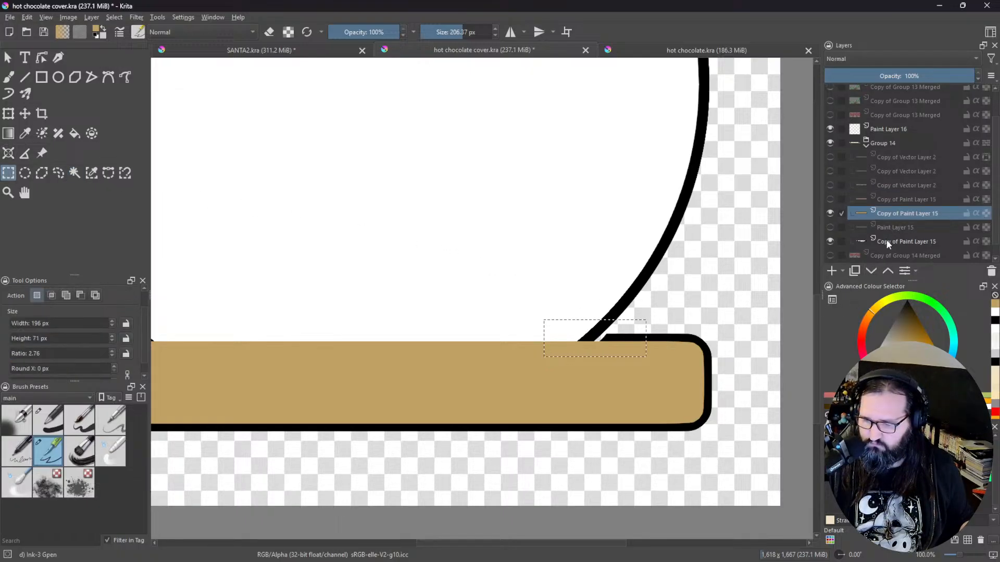
left_click(865, 245)
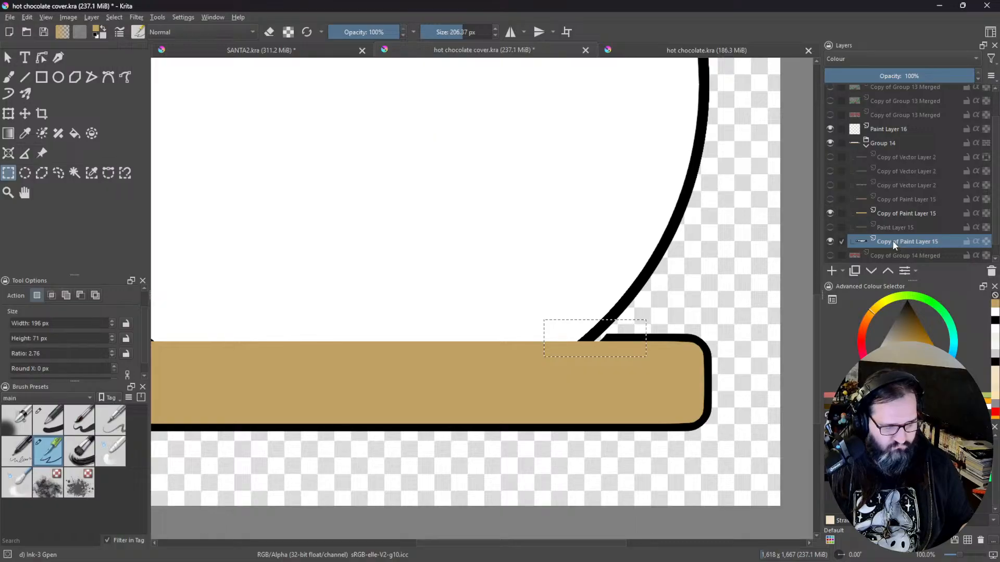
key("ctrl+v")
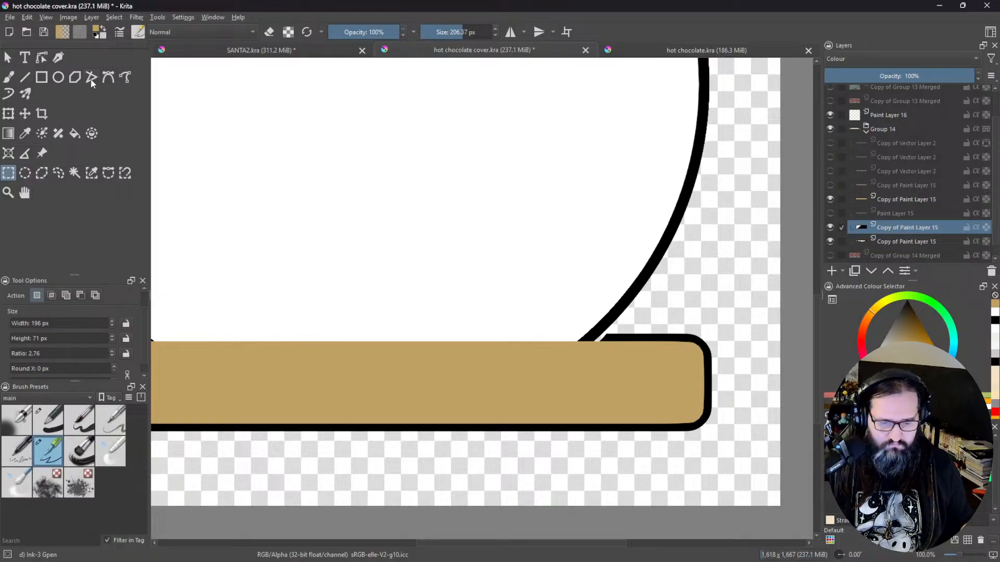
Step: Move the copied outline piece slightly left to close the white gap between the circle and the banner
key("ctrl+t")
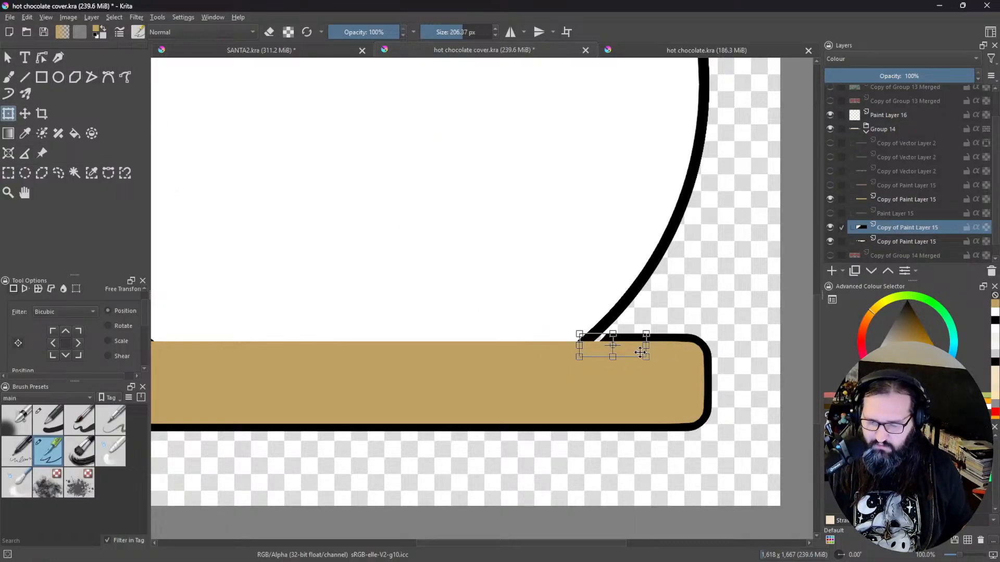
left_click_drag(632, 350, 624, 352)
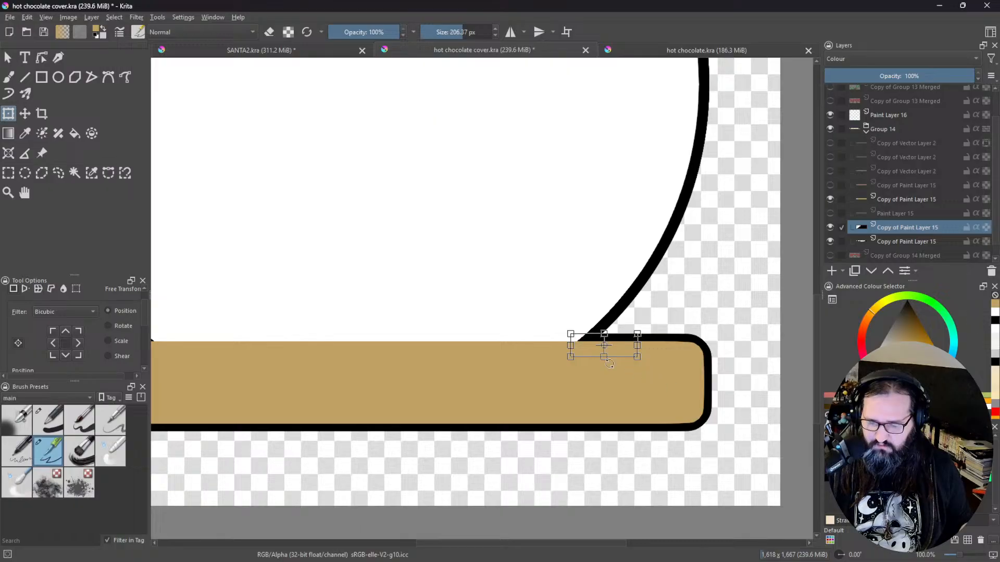
key("Return")
Step: Examine the circle and banner as a whole, view the hot chocolate.kra label, and return to the cover document
scroll(604, 285, "down", 3)
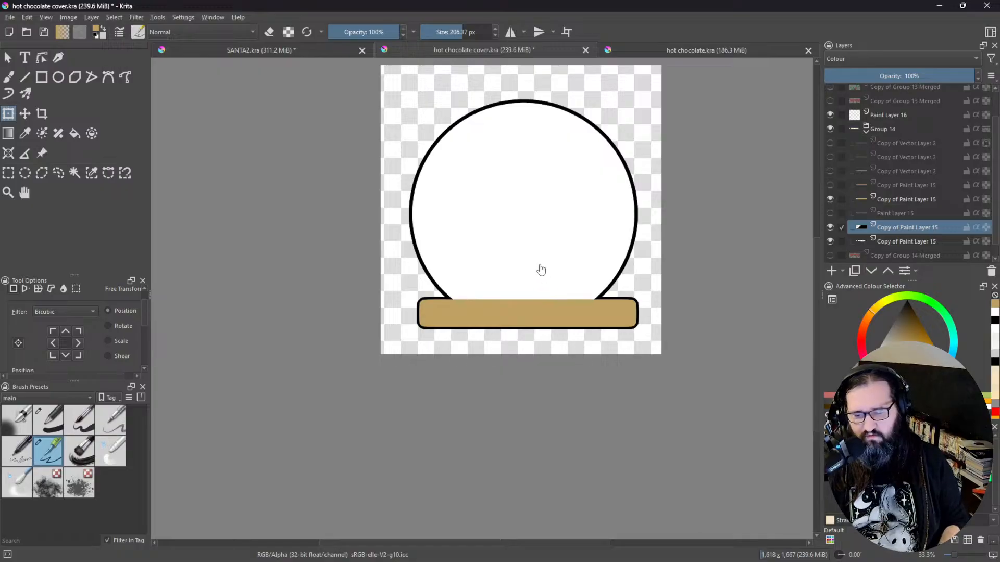
scroll(580, 290, "up", 2)
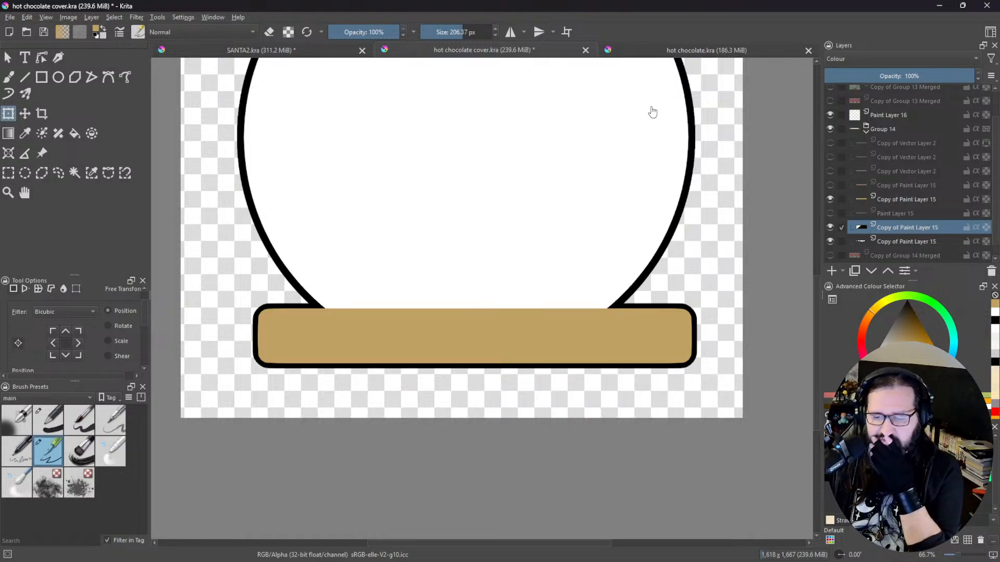
left_click(679, 50)
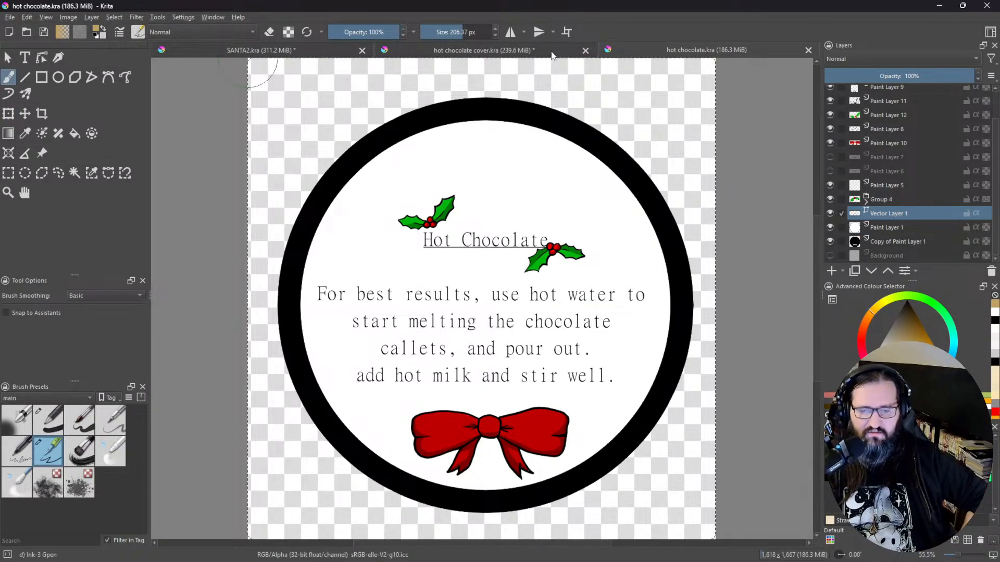
left_click(527, 54)
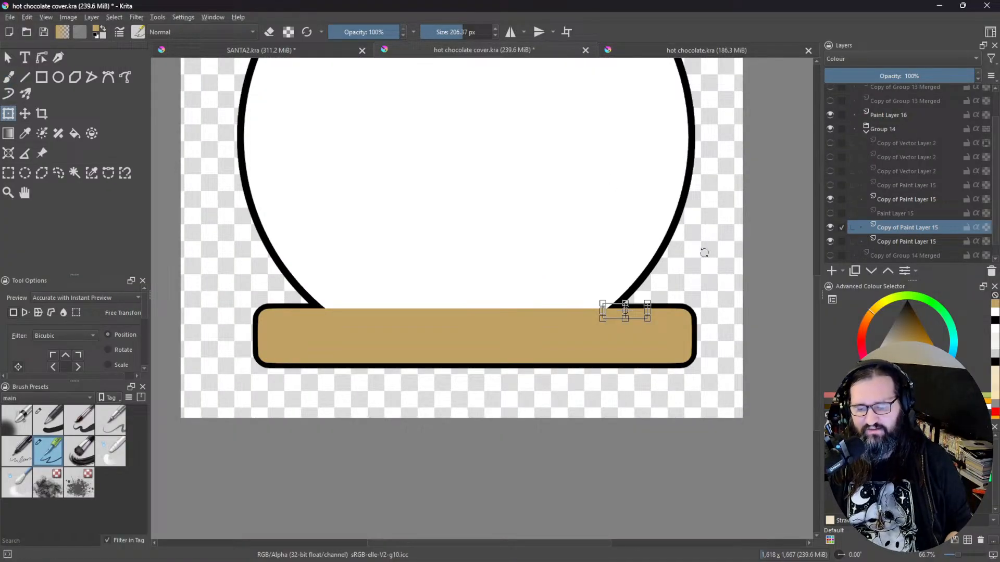
Step: Select the lowest Copy of Paint Layer 15, then hide the tan fill layer and show the Copy of Paint Layer 15 colour layer above it
left_click(904, 241)
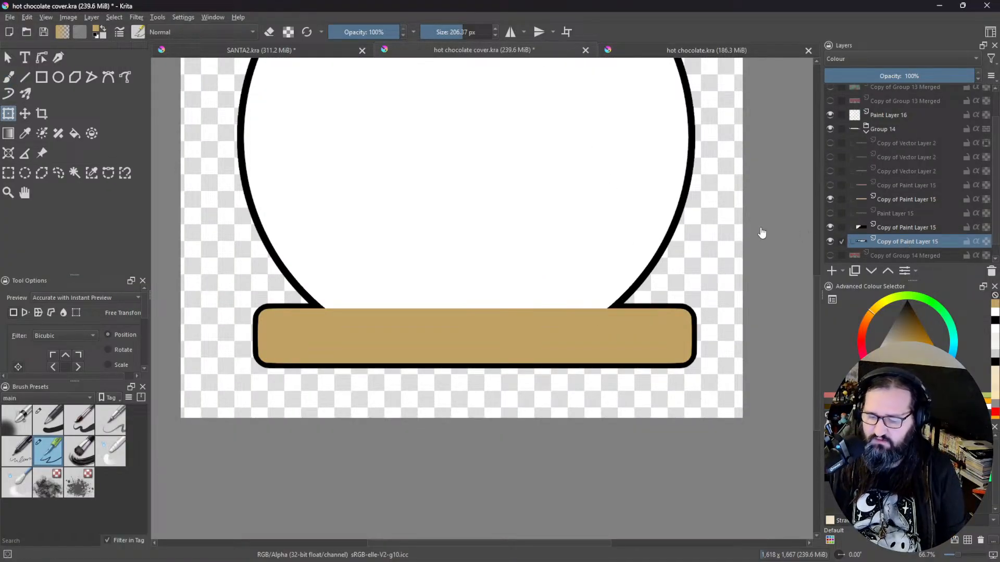
scroll(745, 232, "down", 2)
scroll(745, 250, "up", 1)
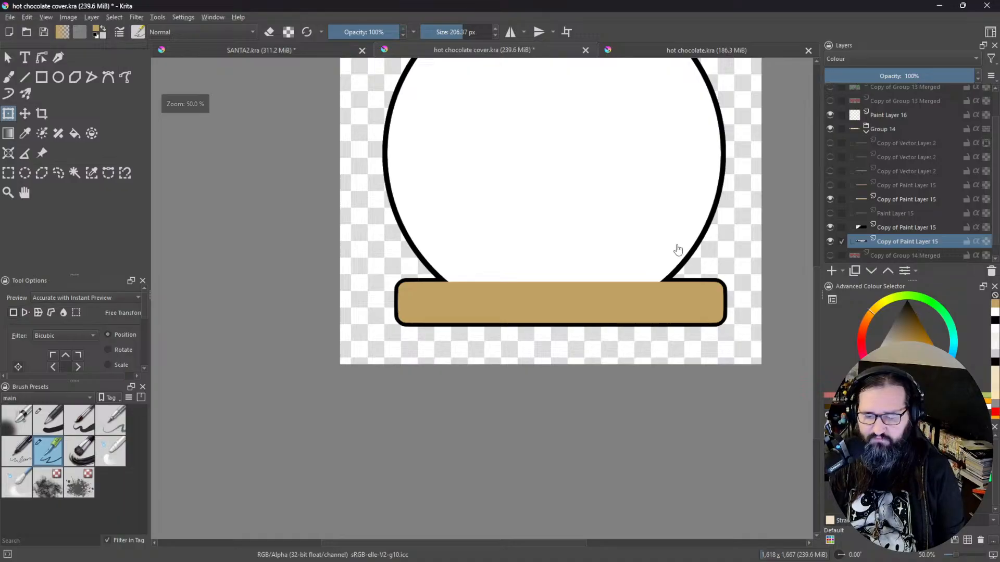
left_click_drag(619, 200, 612, 264)
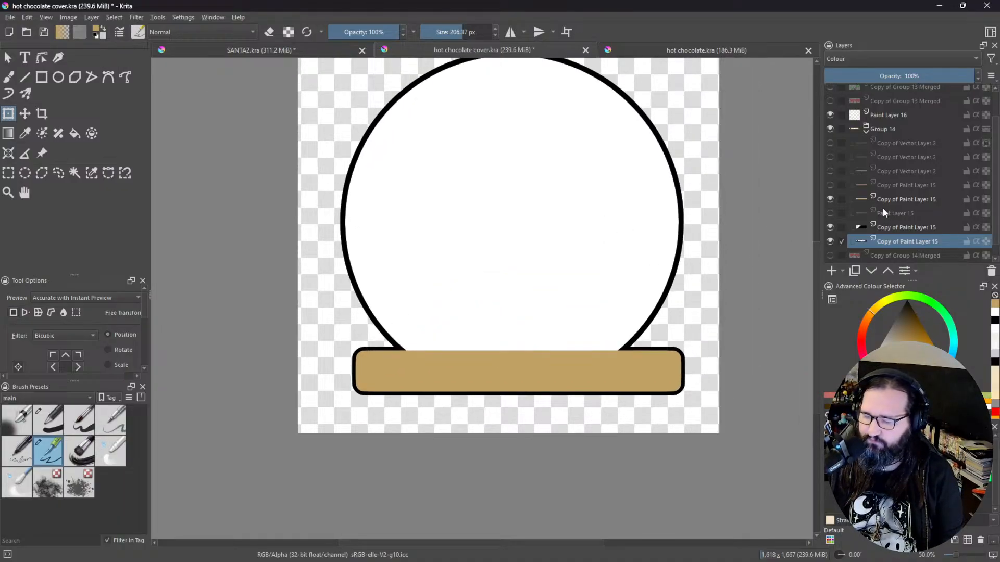
left_click(831, 200)
left_click(830, 186)
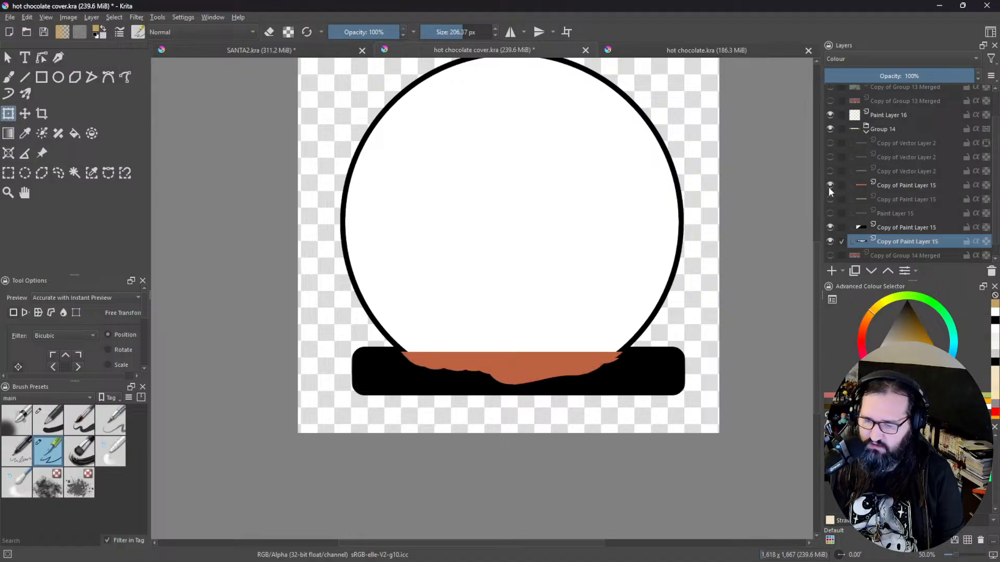
Step: Show the Paint Layer 15 shading layer and the tan fill layer, keep the brown colour layer hidden, and select the tan fill layer
left_click(830, 200)
left_click(831, 186)
left_click(830, 214)
left_click(829, 199)
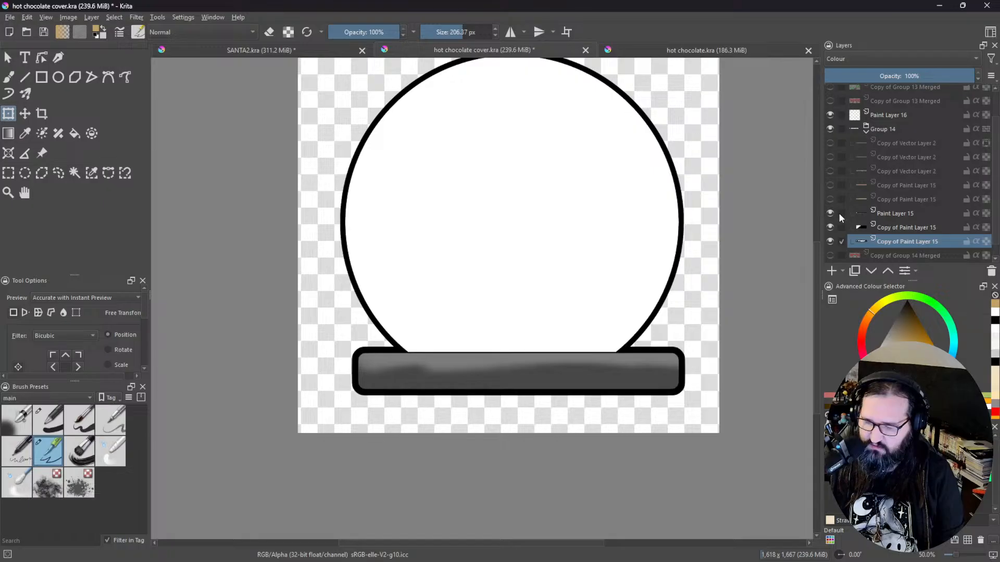
left_click(830, 185)
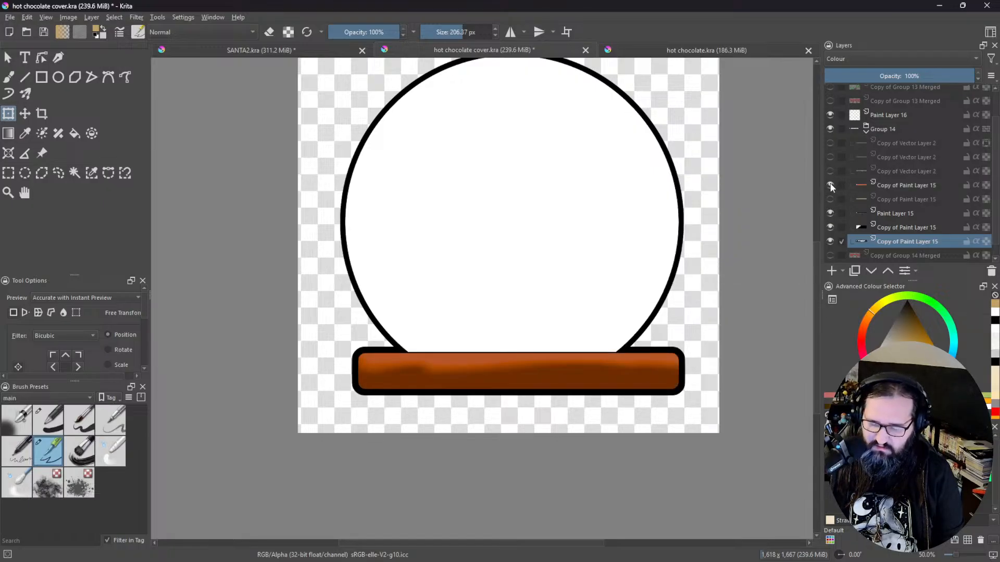
left_click(830, 186)
left_click(830, 200)
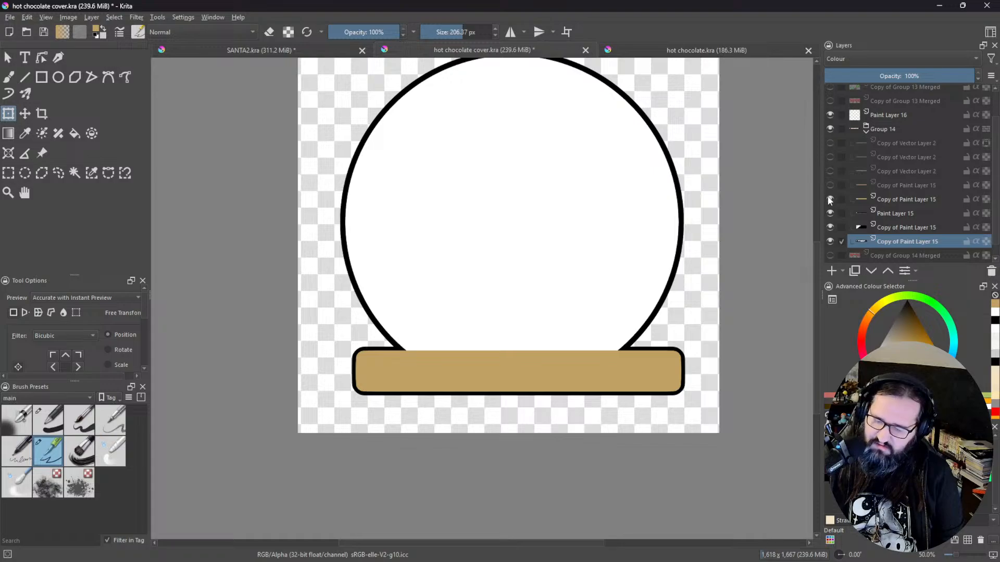
left_click(880, 199)
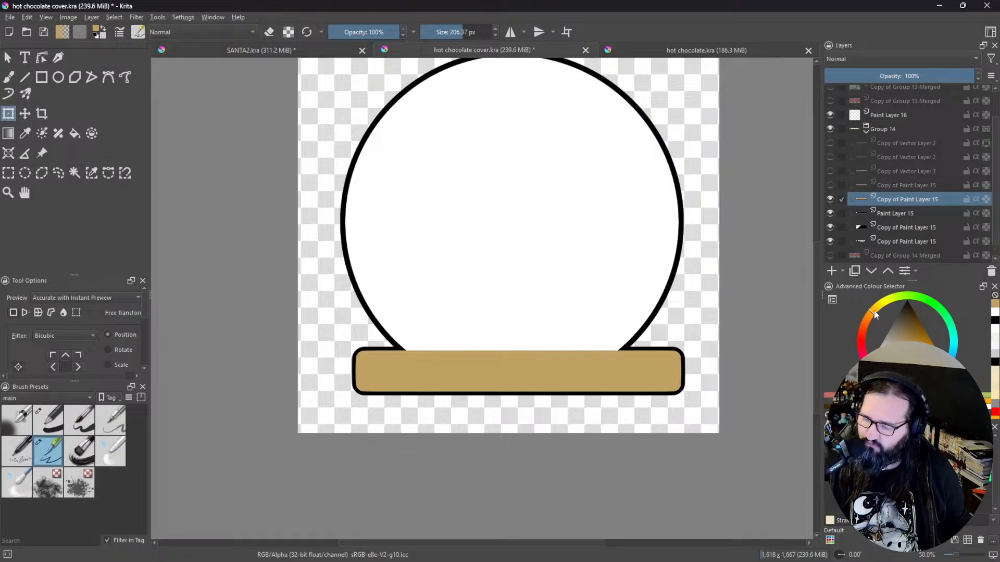
Step: Recolour the tan banner fill red by painting over it with the layer's alpha locked
left_click_drag(875, 314, 932, 311)
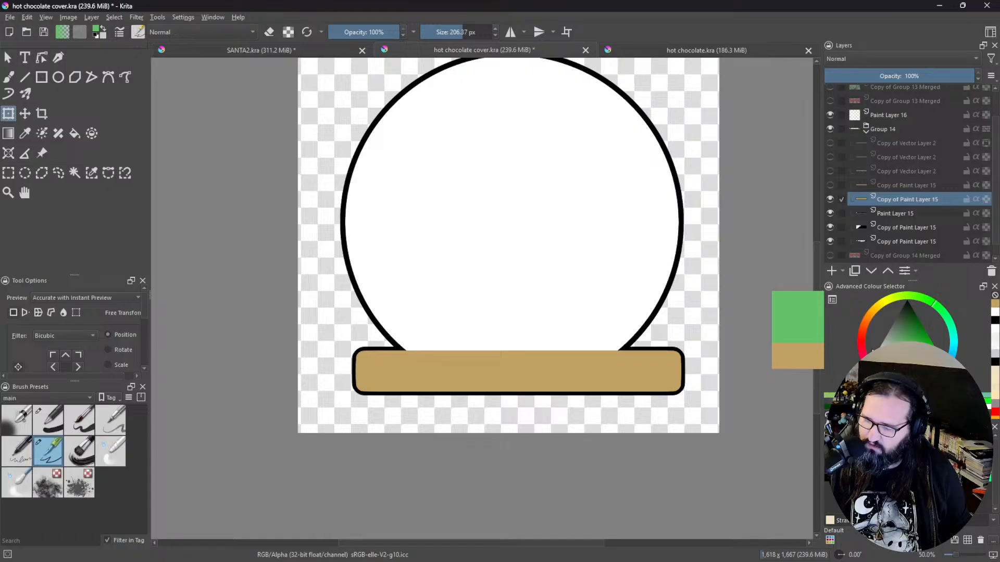
mouse_move(863, 347)
left_mouse_down()
mouse_move(864, 330)
mouse_move(912, 355)
mouse_move(922, 349)
left_mouse_up()
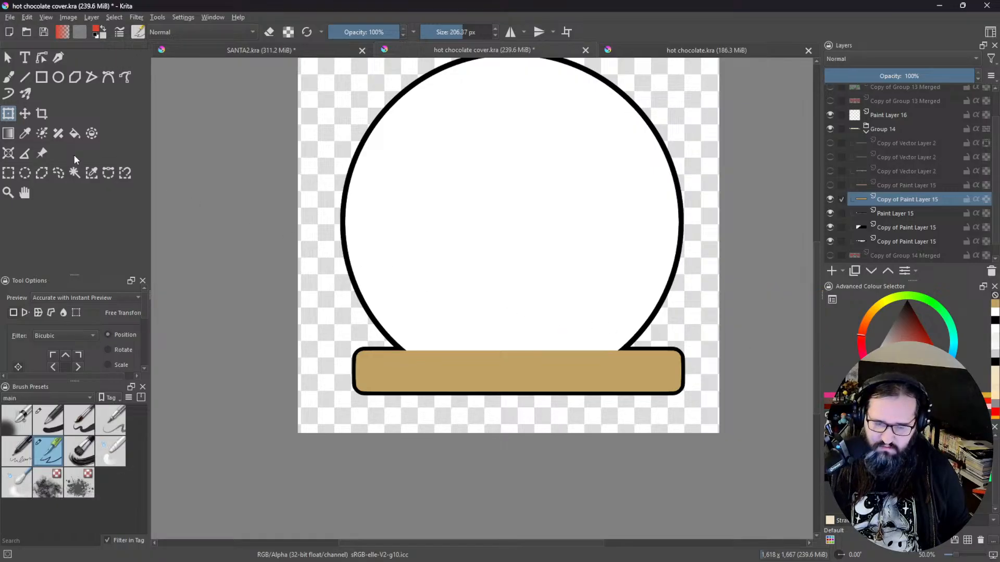
key("b")
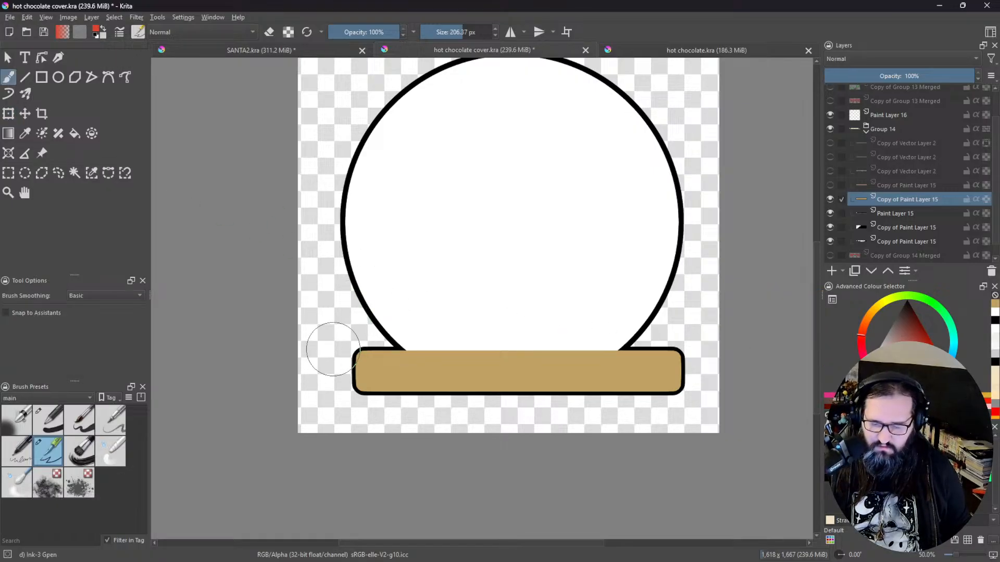
left_click_drag(320, 352, 600, 361)
key("ctrl+z")
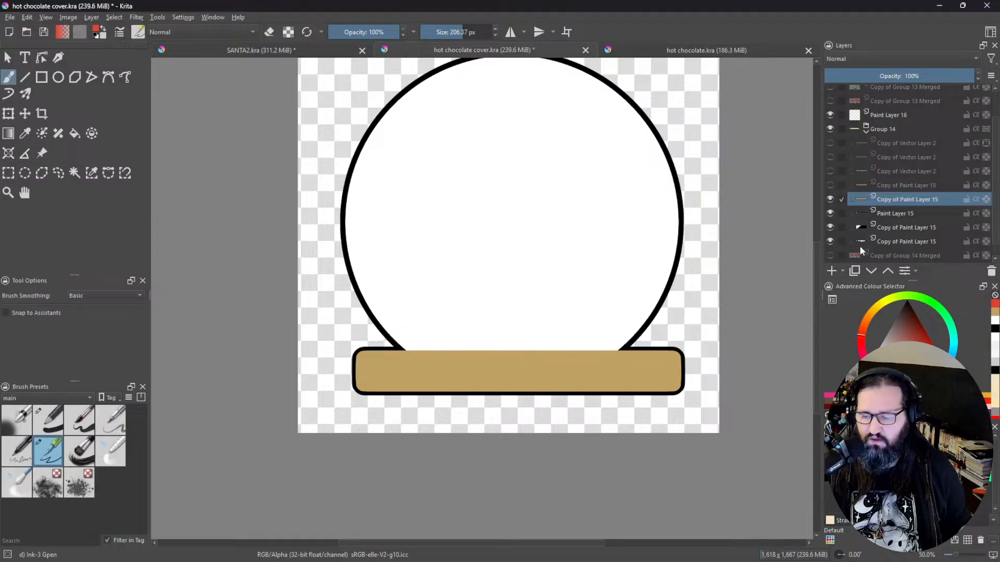
left_click(985, 200)
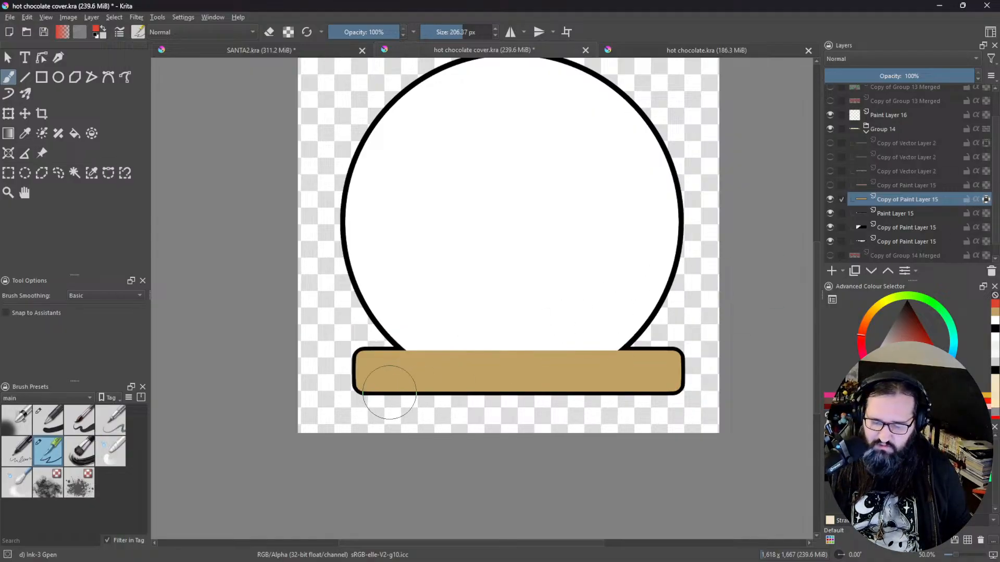
mouse_move(359, 373)
left_mouse_down()
mouse_move(525, 368)
mouse_move(413, 373)
left_mouse_up()
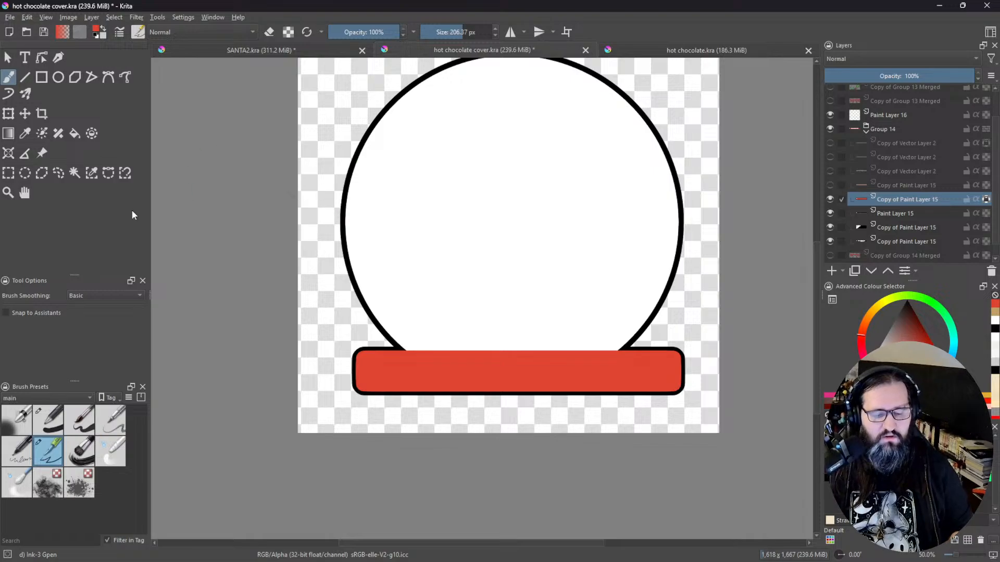
Step: Select a rectangle about 804 × 136 px inside the white circle and stroke the selection with a 10 px solid black line
left_click(7, 176)
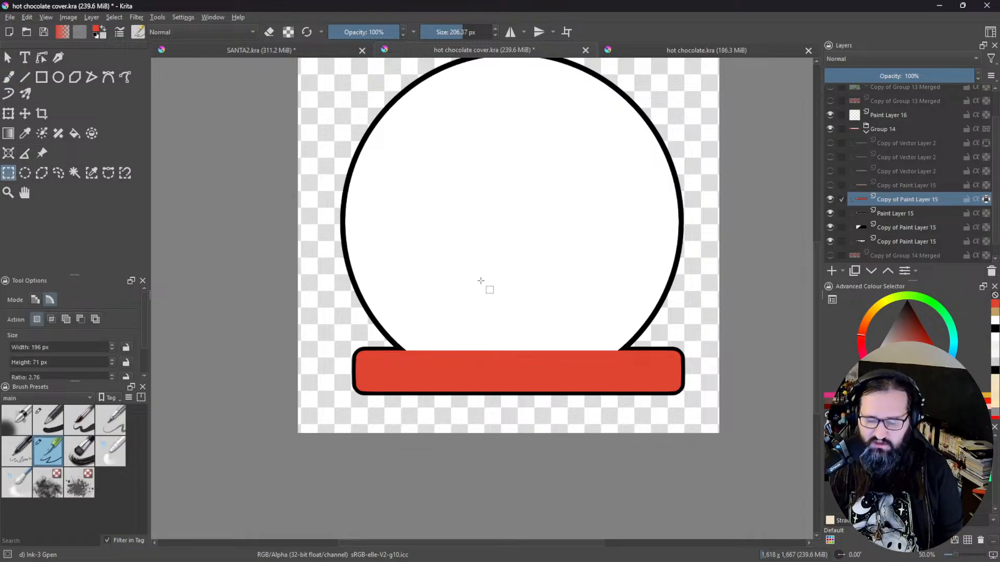
left_click_drag(446, 208, 655, 243)
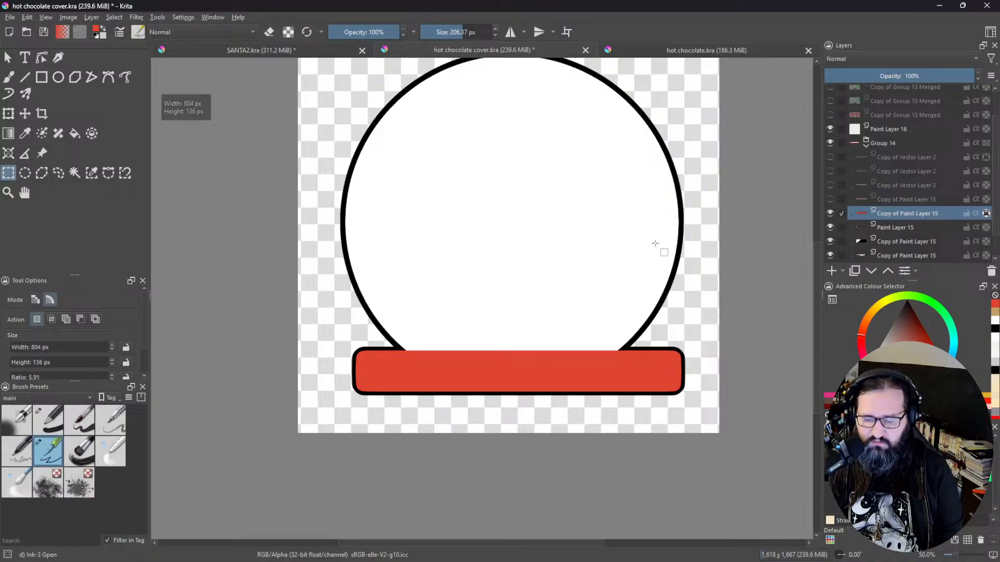
left_click(33, 17)
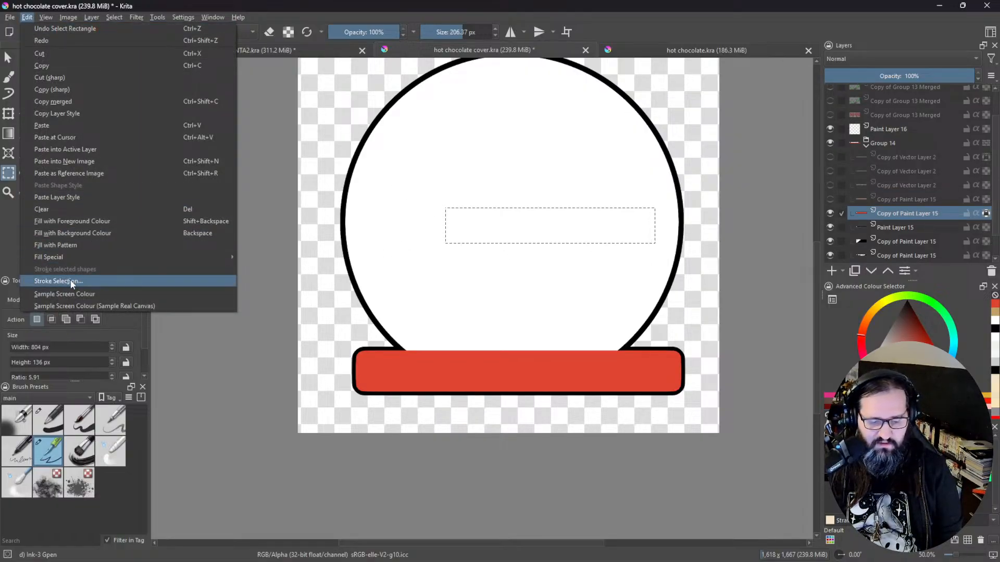
left_click(84, 279)
left_click(520, 329)
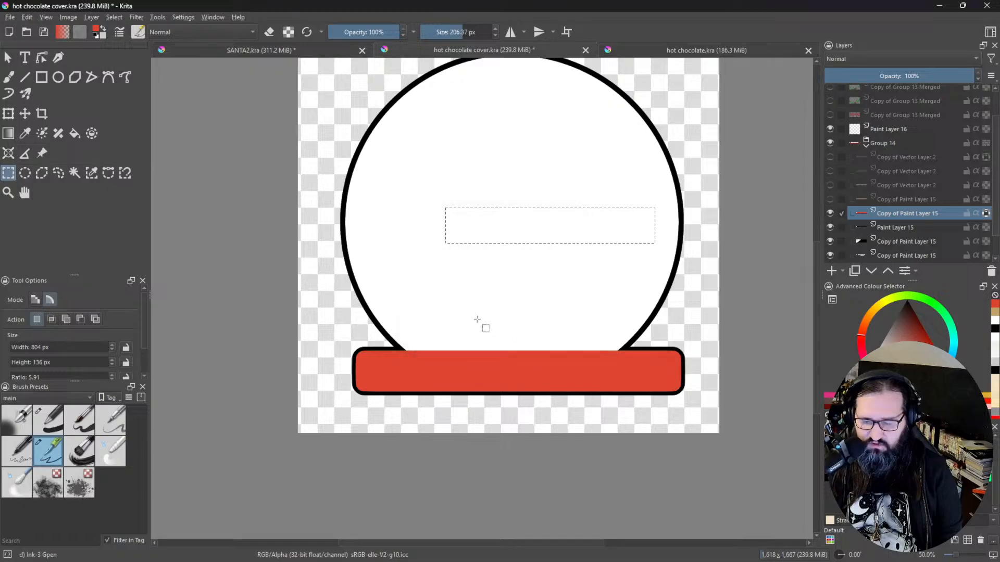
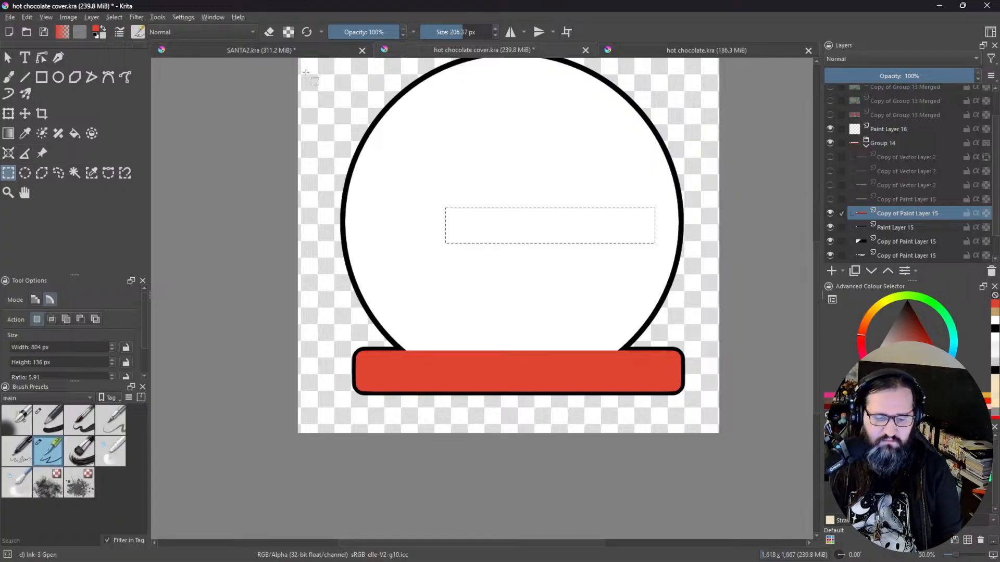
left_click(27, 17)
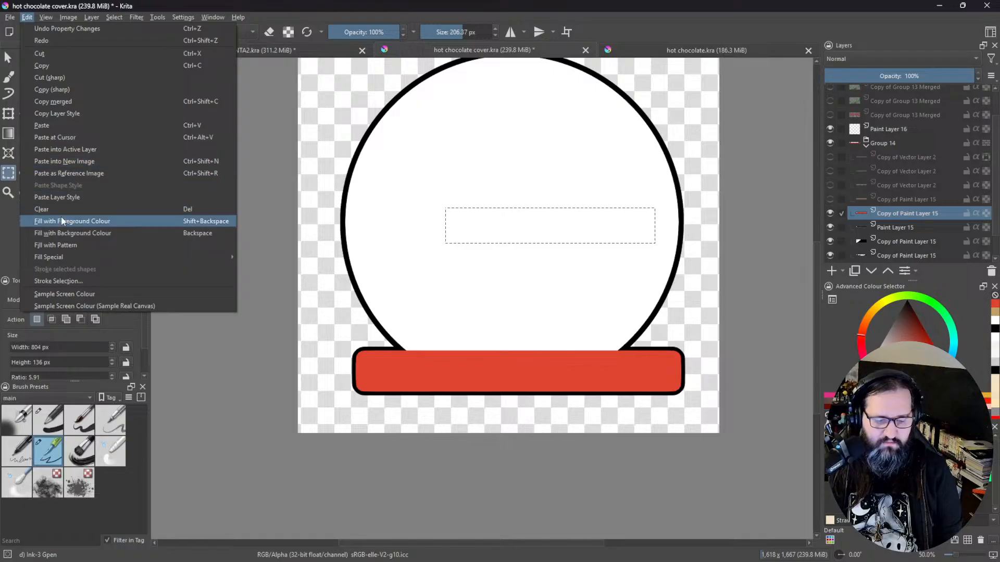
left_click(58, 282)
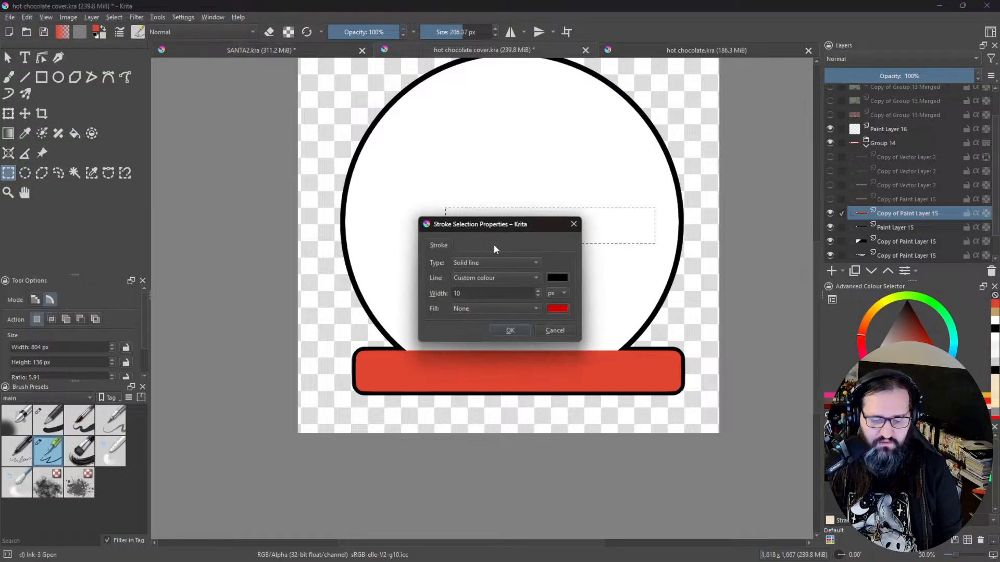
left_click(511, 331)
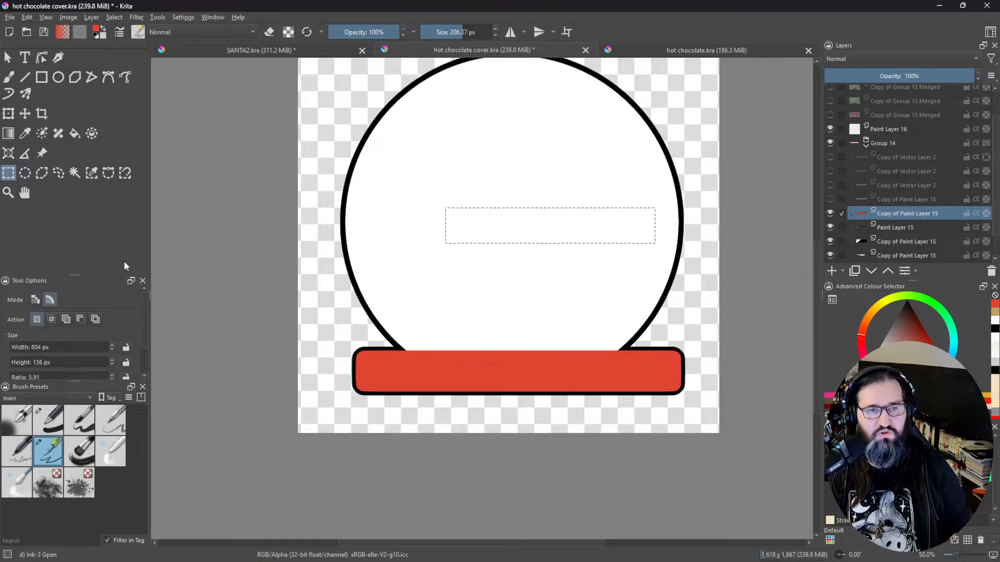
Step: Try freehand circular selections about 704 px and 738 px wide inside the white circle, and undo a wide ellipse of about 2672 × 908 px
left_click(25, 173)
left_click_drag(460, 134, 545, 197)
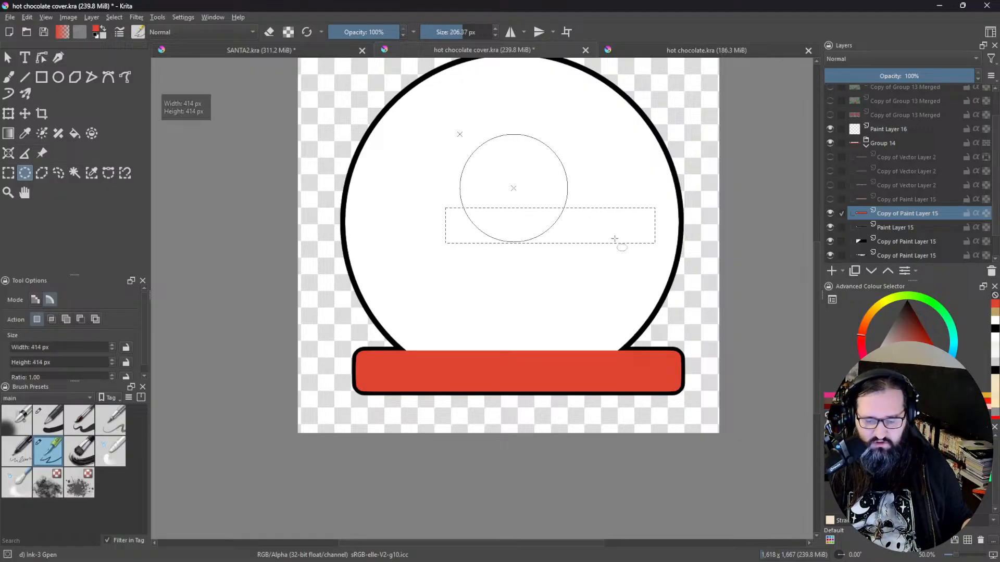
left_click_drag(651, 250, 686, 316)
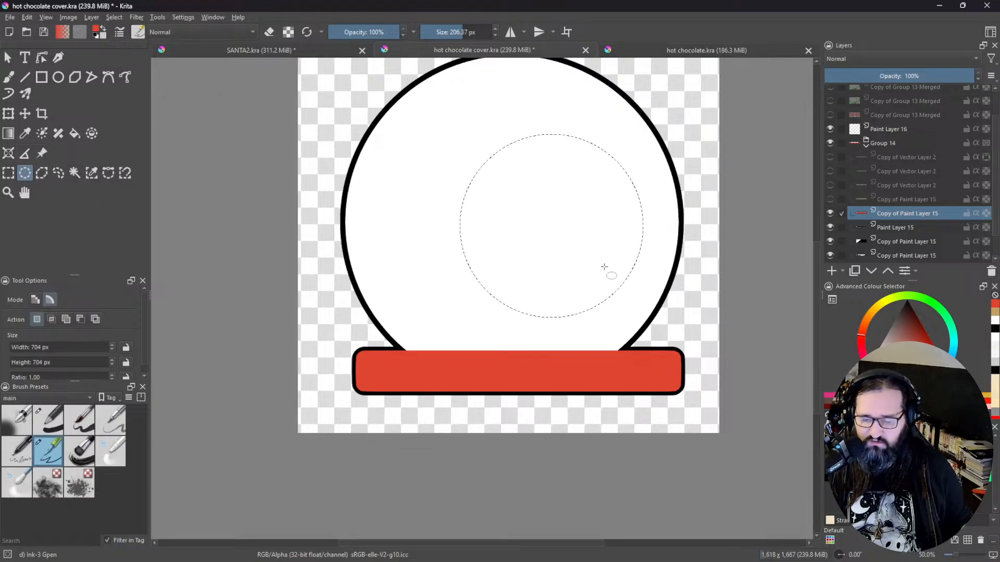
left_click_drag(436, 165, 560, 275)
left_click_drag(477, 182, 516, 229)
left_click_drag(447, 228, 603, 235)
left_click_drag(515, 265, 401, 302)
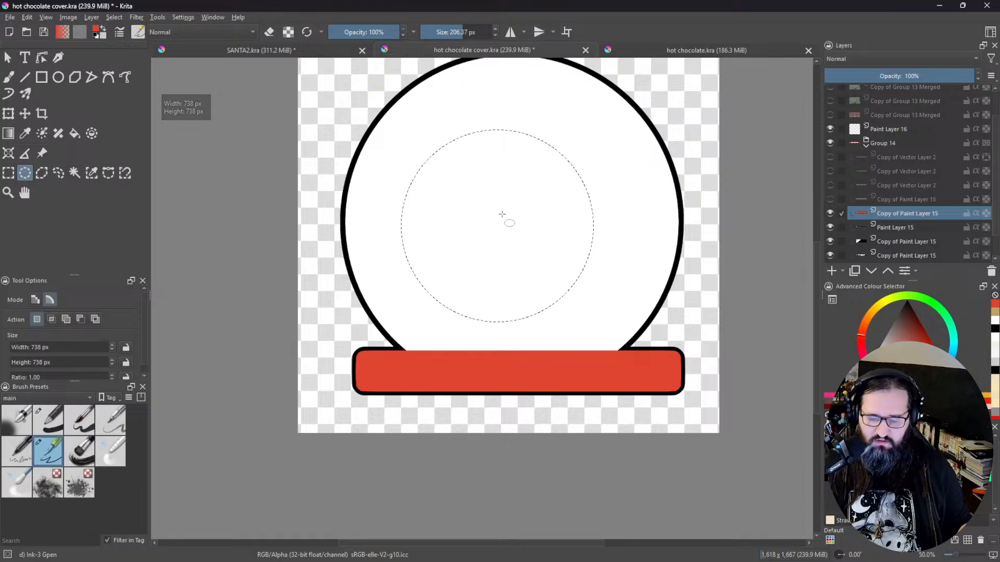
left_click_drag(514, 225, 504, 308)
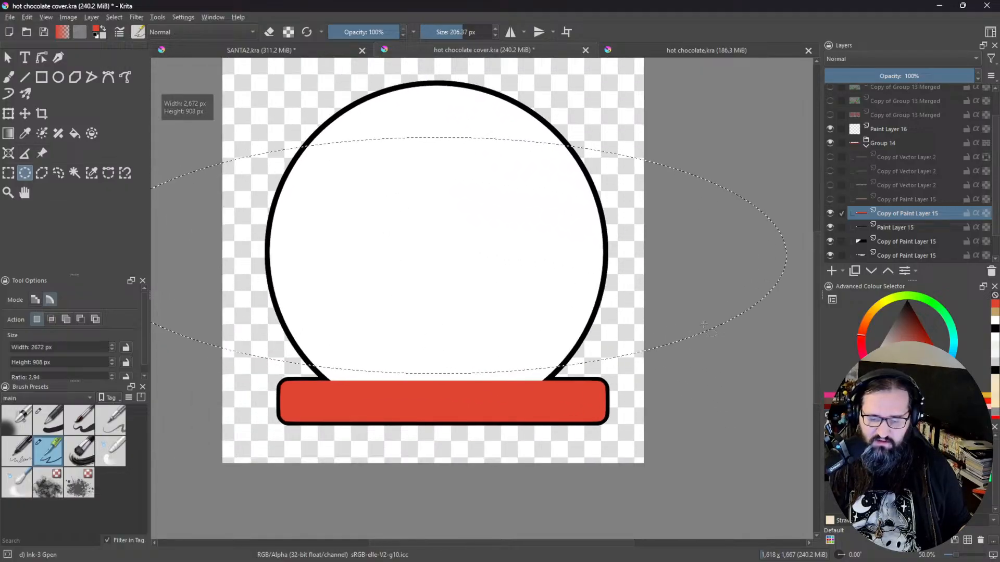
key("ctrl+z")
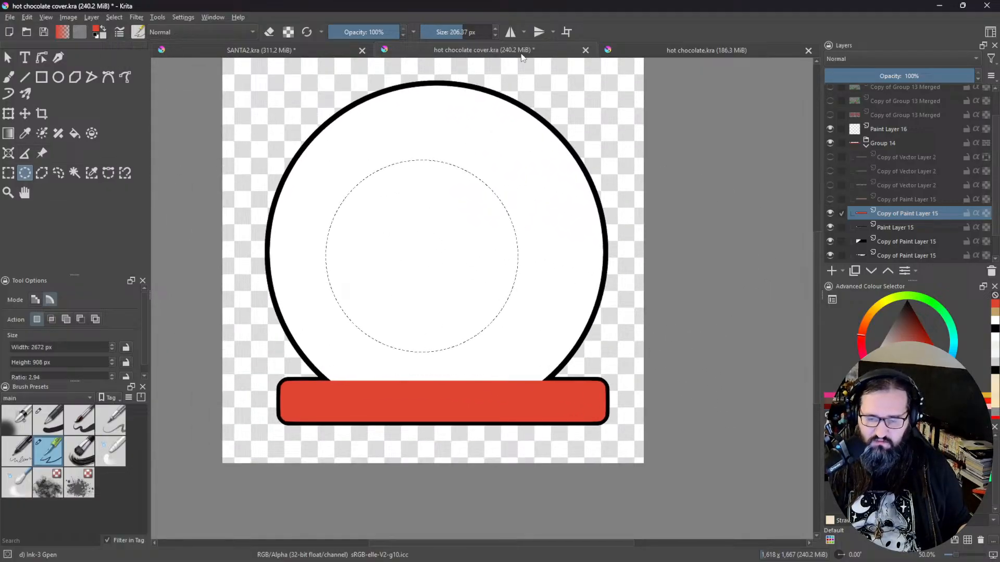
Step: Turn on the horizontal and vertical mirror lines and move both to the canvas centre
left_click(509, 35)
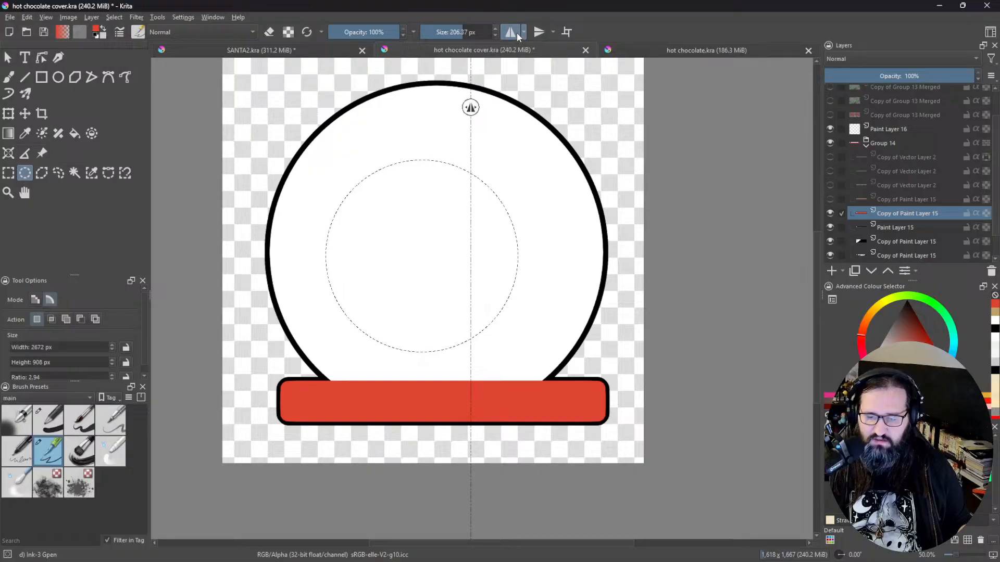
left_click(522, 32)
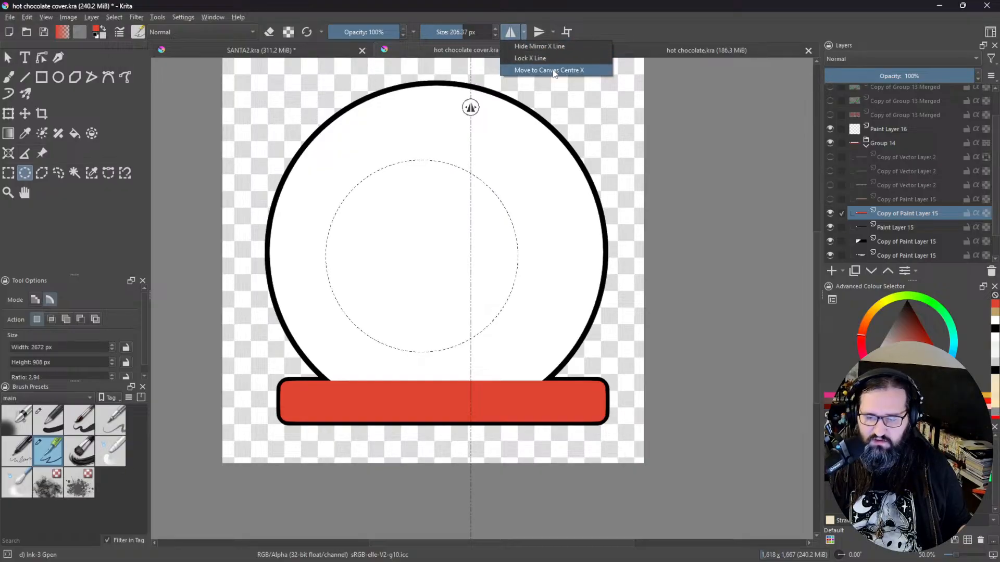
left_click(548, 69)
left_click(554, 35)
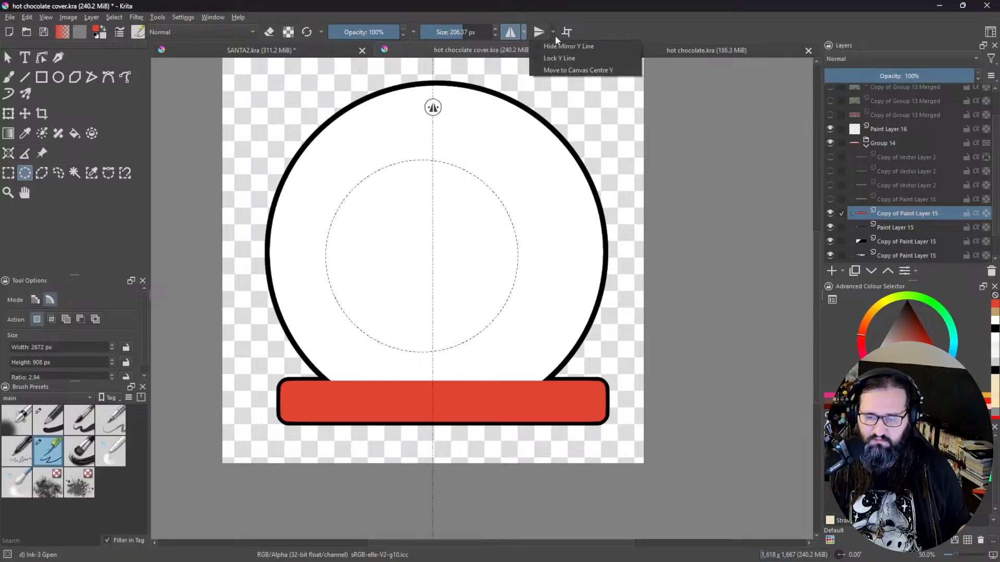
left_click(565, 72)
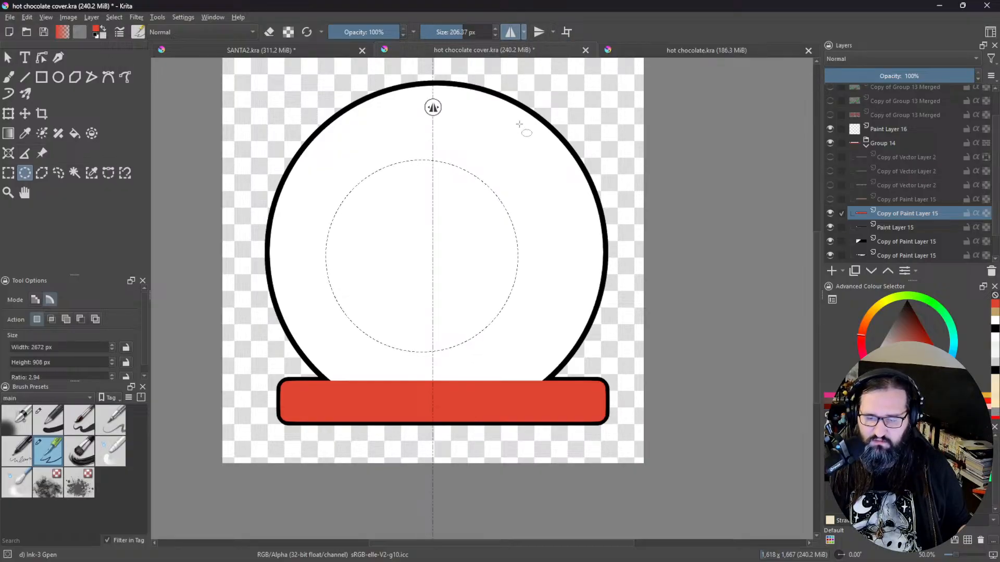
left_click(539, 32)
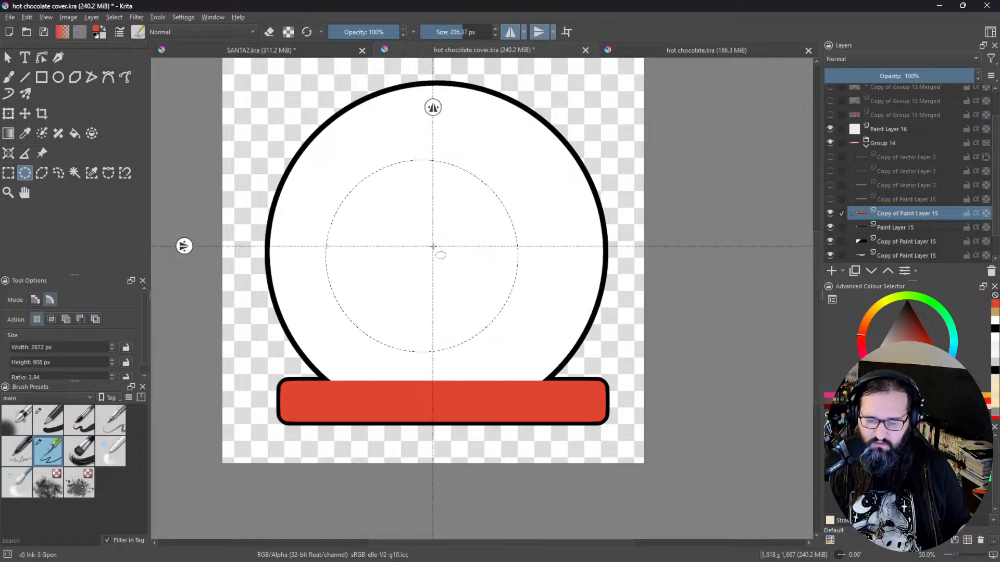
Step: Draw a circular selection about 1172 px in diameter around the crossing of the mirror lines, then clear the selection
left_click_drag(424, 257, 681, 94)
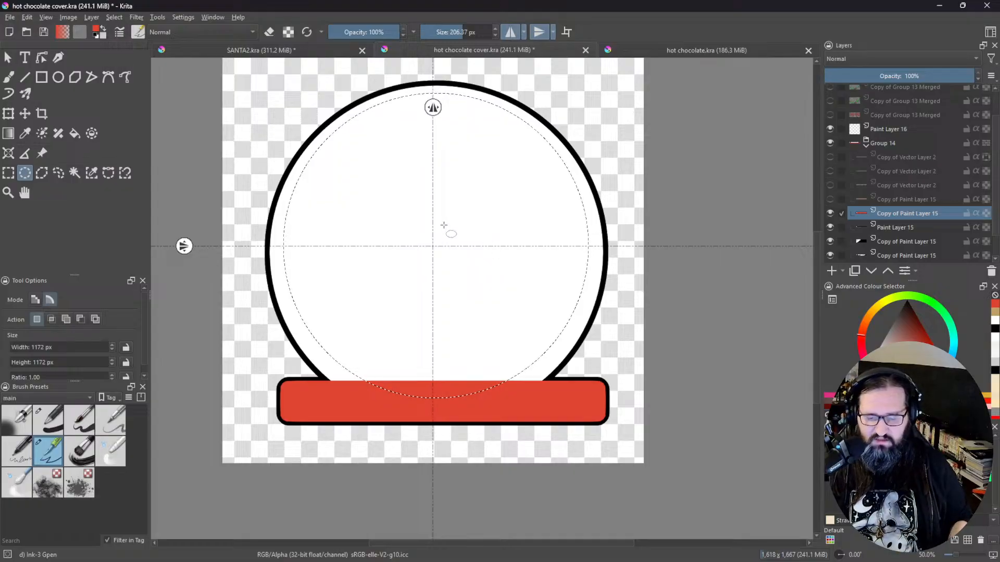
scroll(511, 242, "down", 2)
left_click_drag(497, 218, 486, 228)
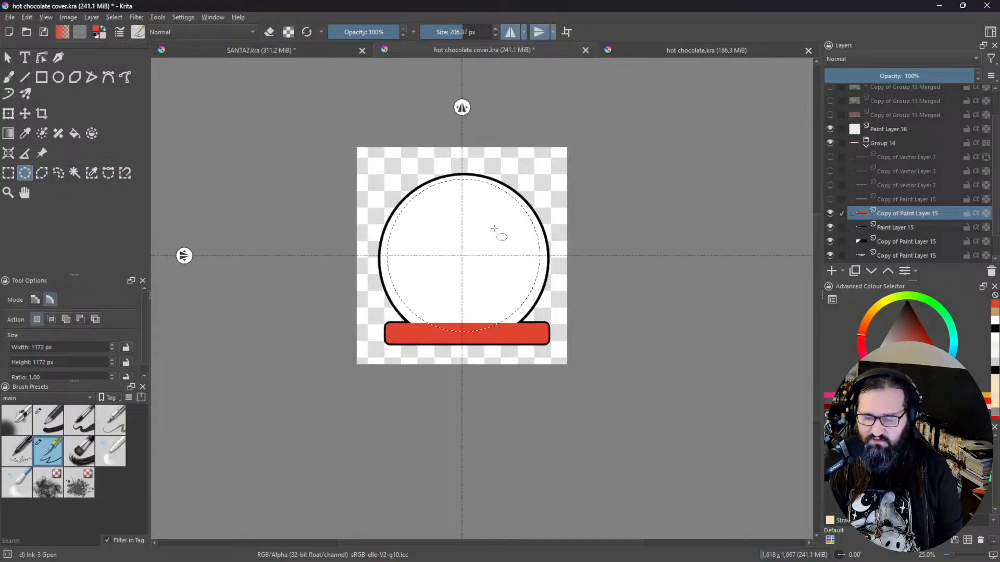
left_click(866, 144)
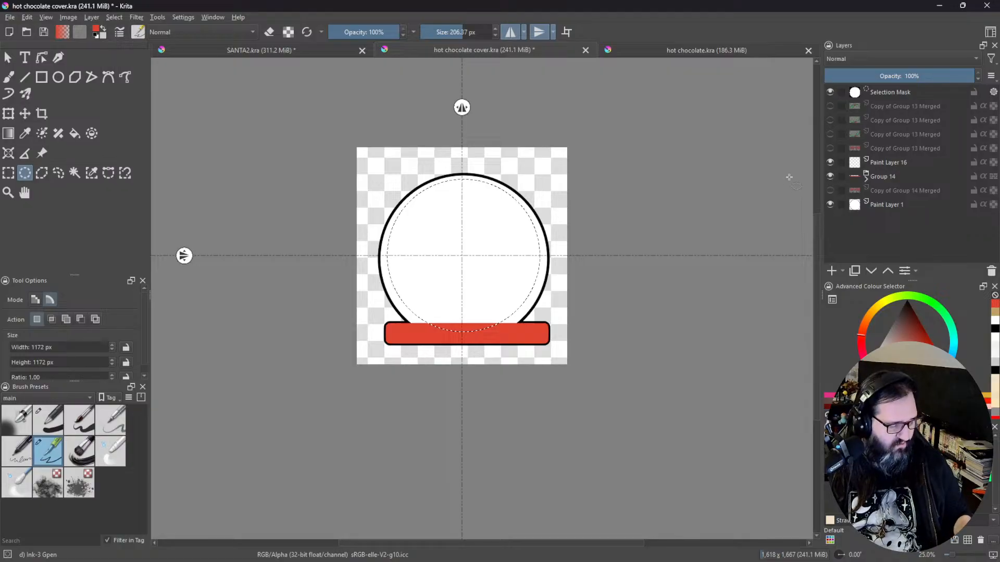
key("ctrl+shift+a")
Step: Pick a slightly lighter red and activate the Freehand Brush for recolouring the bar below the white circle
scroll(563, 259, "up", 2)
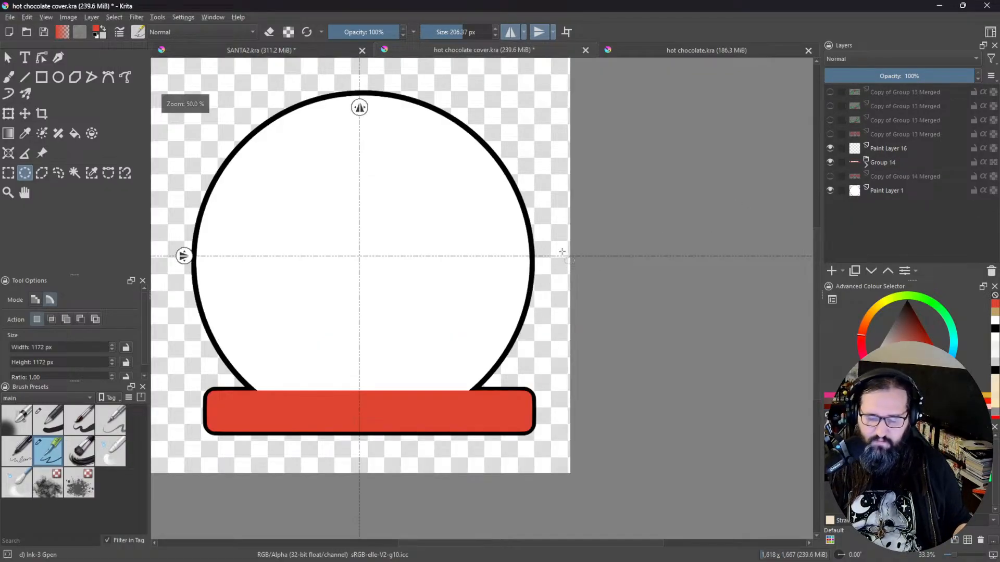
left_click_drag(550, 247, 669, 201)
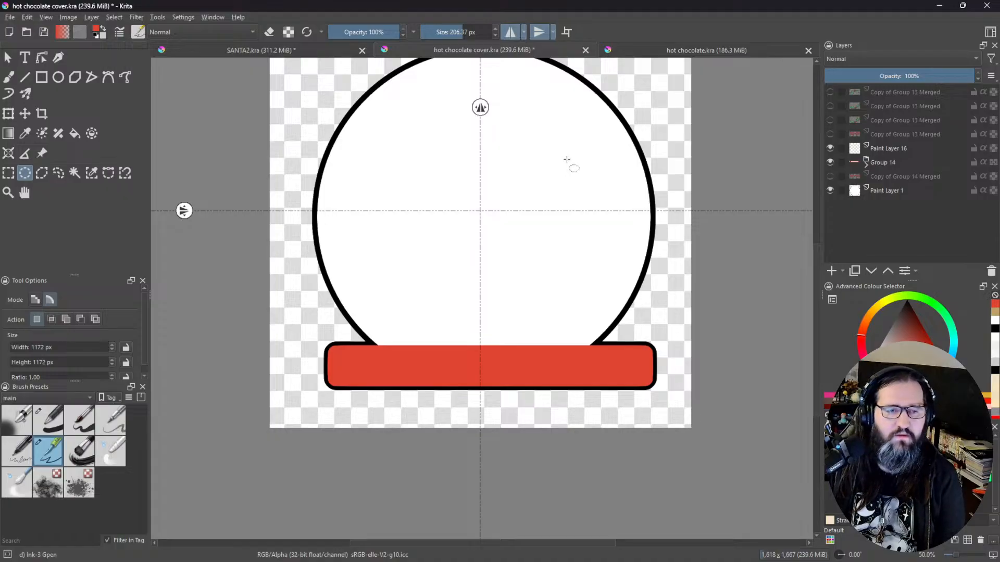
left_click_drag(520, 312, 510, 271)
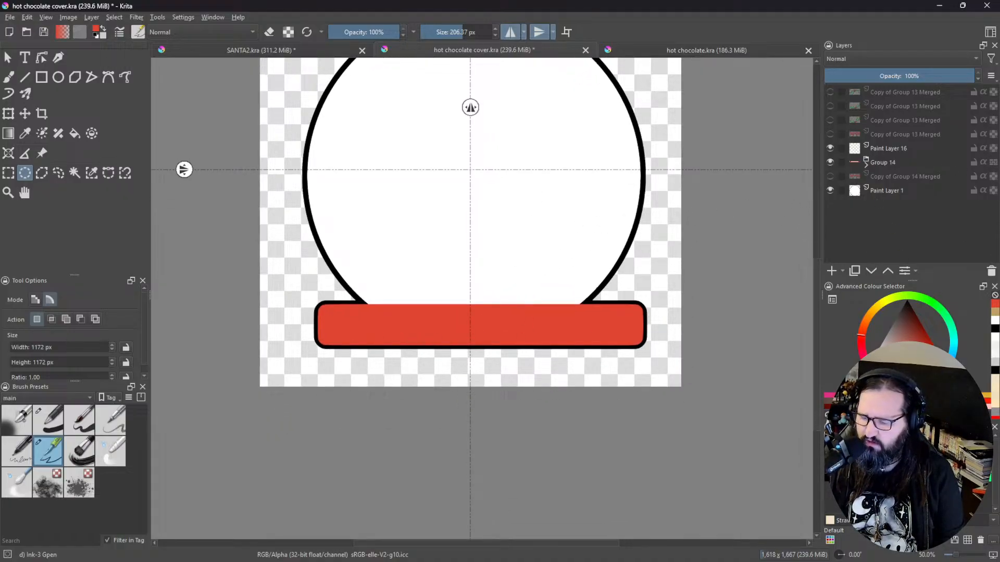
left_click(920, 356)
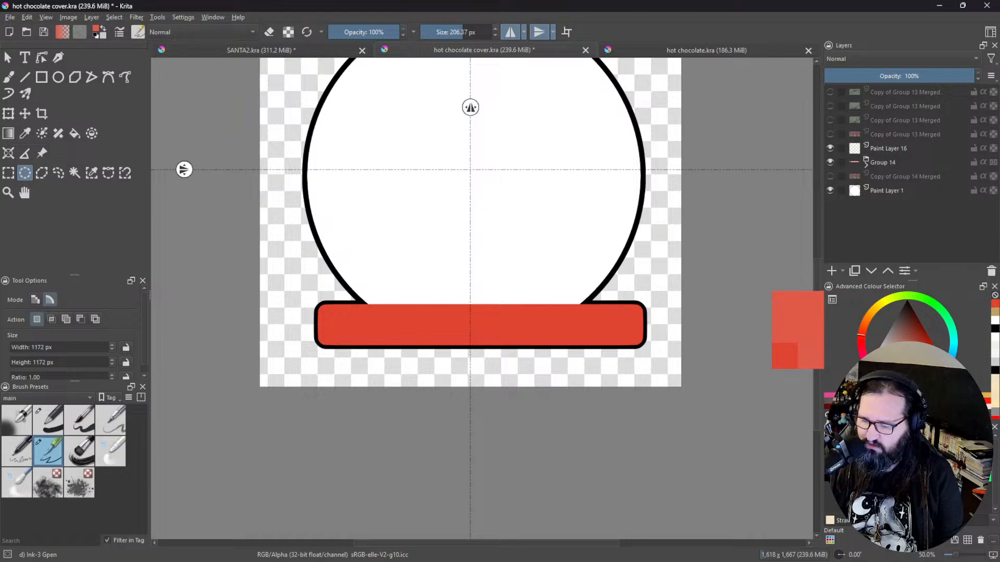
left_click(9, 77)
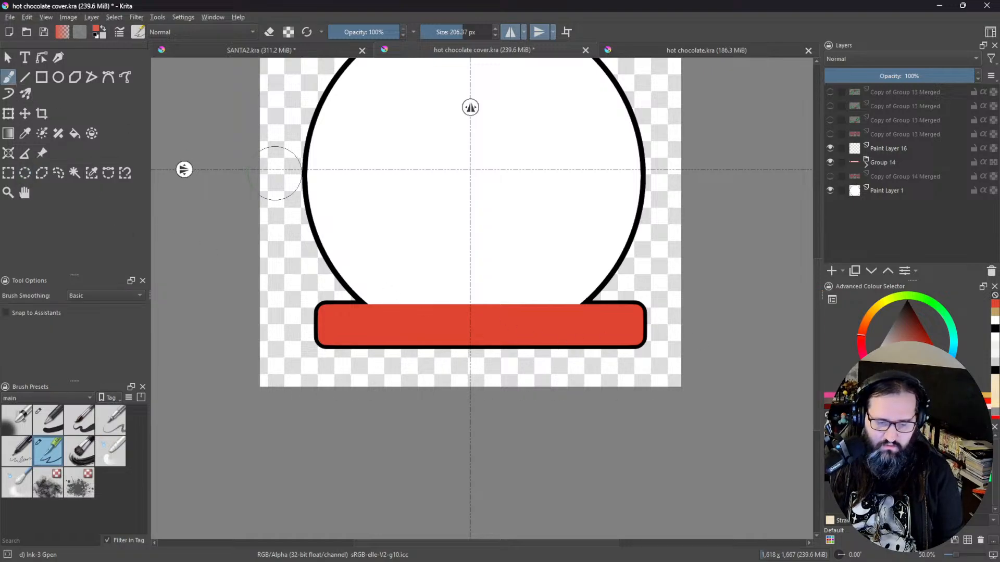
Step: Try to recolour the bar through Group 14 and the hidden Copy of Group 14 Merged layer
left_click(886, 164)
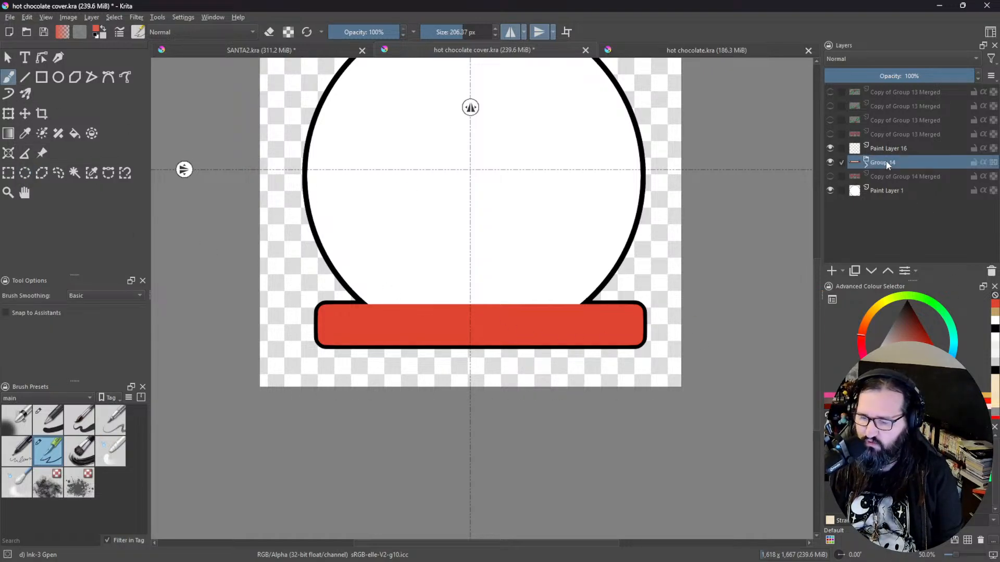
left_click(992, 165)
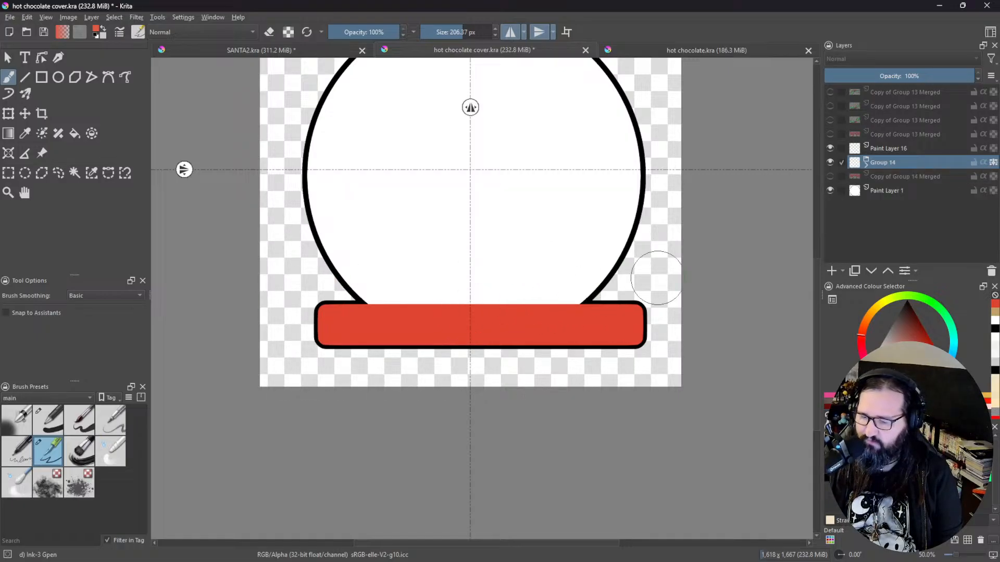
left_click(911, 177)
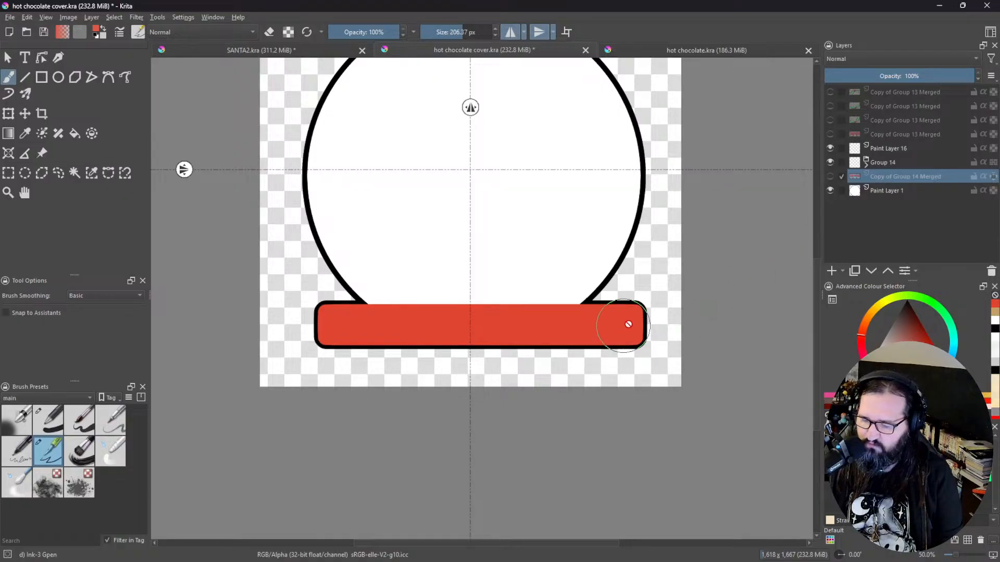
left_click(428, 319)
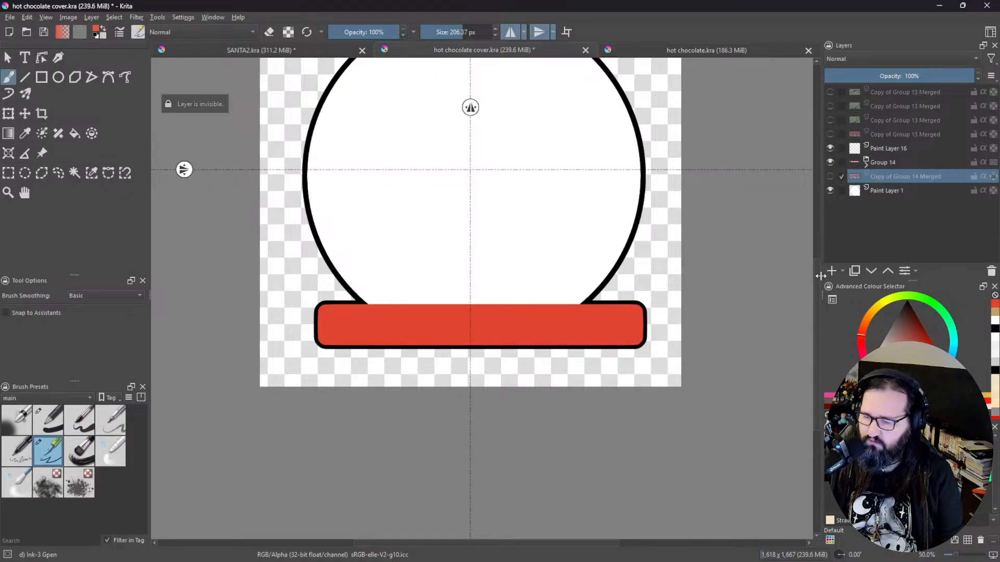
left_click(831, 176)
left_click(830, 177)
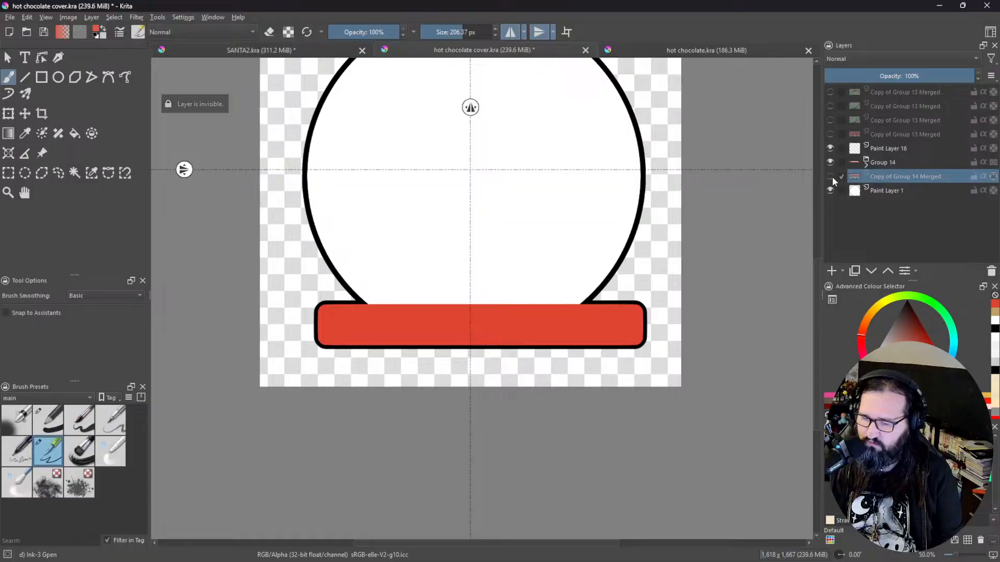
left_click(831, 163)
left_click(832, 163)
Step: Lock the alpha of Copy of Paint Layer 15 inside Group 14 and paint the bar a lighter red
left_click(896, 163)
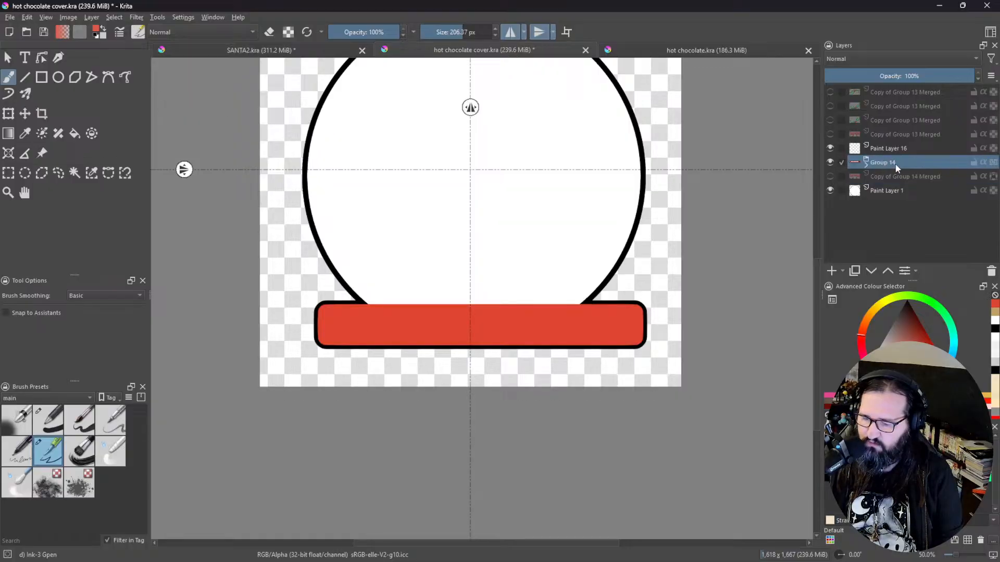
left_click(866, 165)
left_click(938, 233)
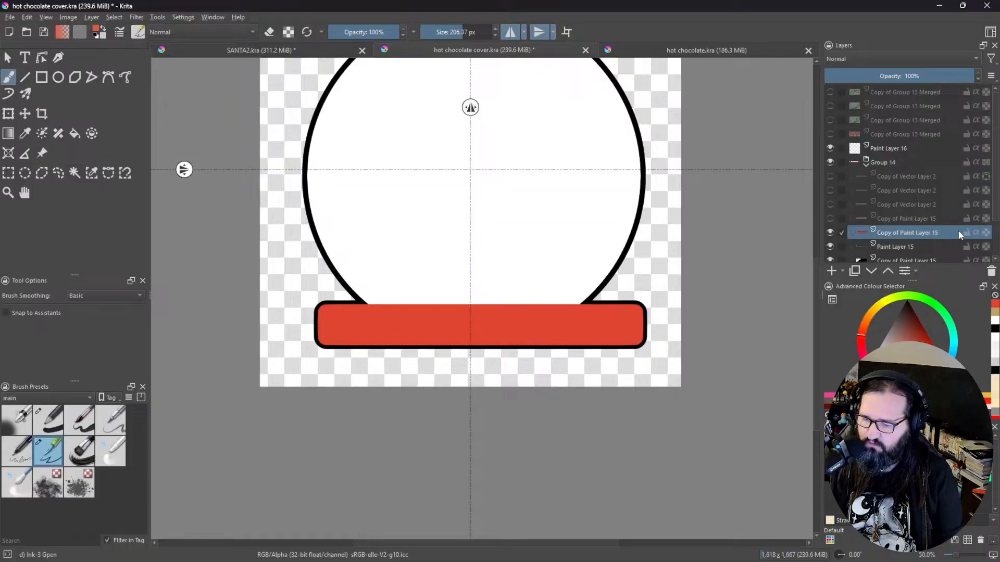
left_click(986, 232)
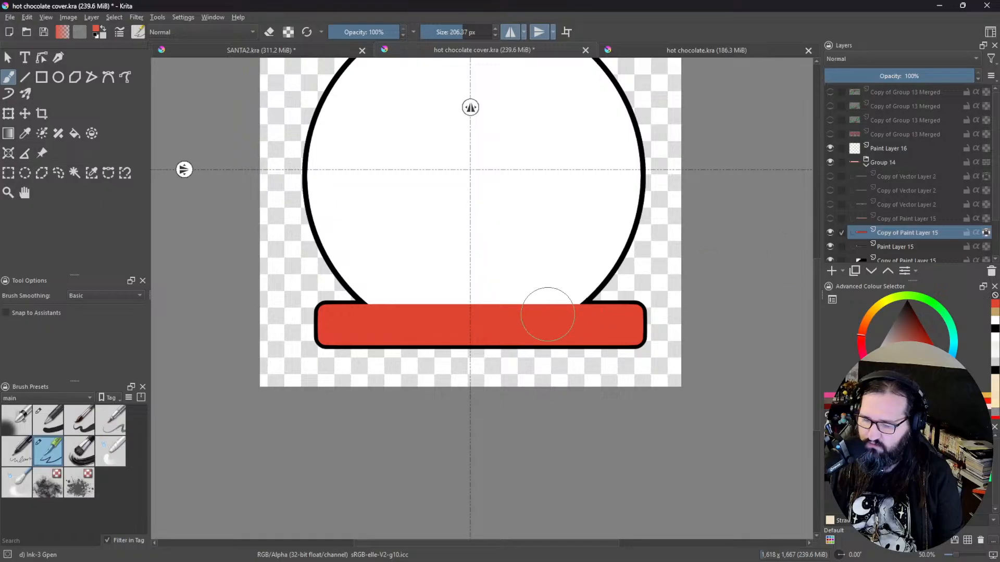
mouse_move(319, 319)
left_mouse_down()
mouse_move(626, 324)
mouse_move(291, 330)
mouse_move(537, 331)
left_mouse_up()
Step: Pick a brighter orange-red and paint over the whole bar
left_click(921, 356)
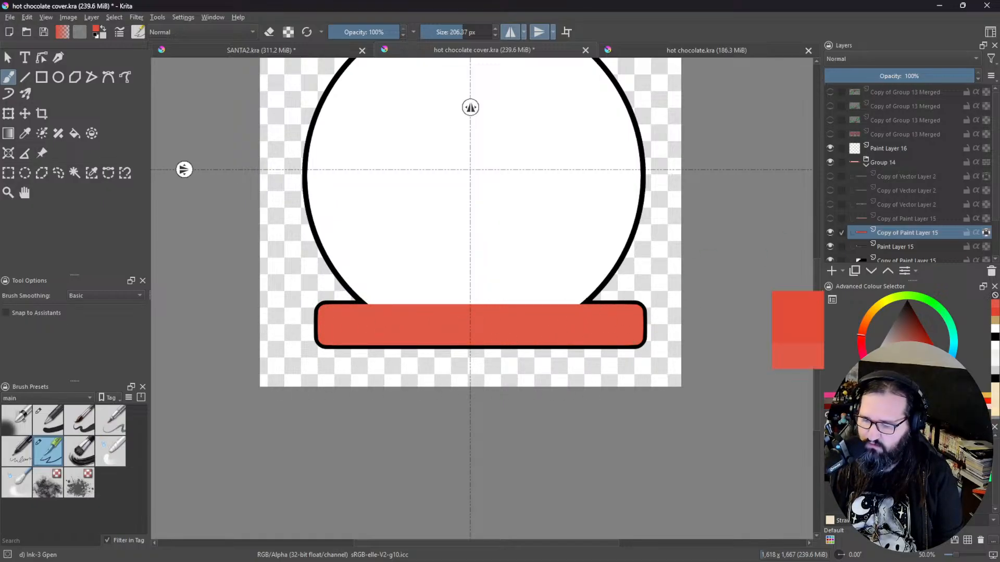
left_click(922, 358)
left_click_drag(621, 331, 311, 313)
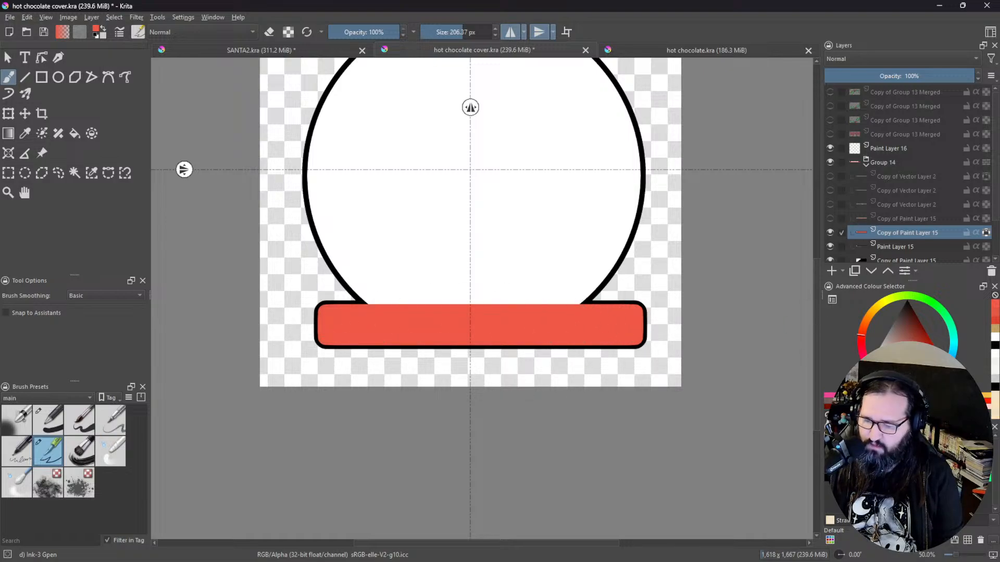
Step: Shift the hue slightly away from orange and repaint the bar, first in darker red and again in lighter muted red
left_click(923, 351)
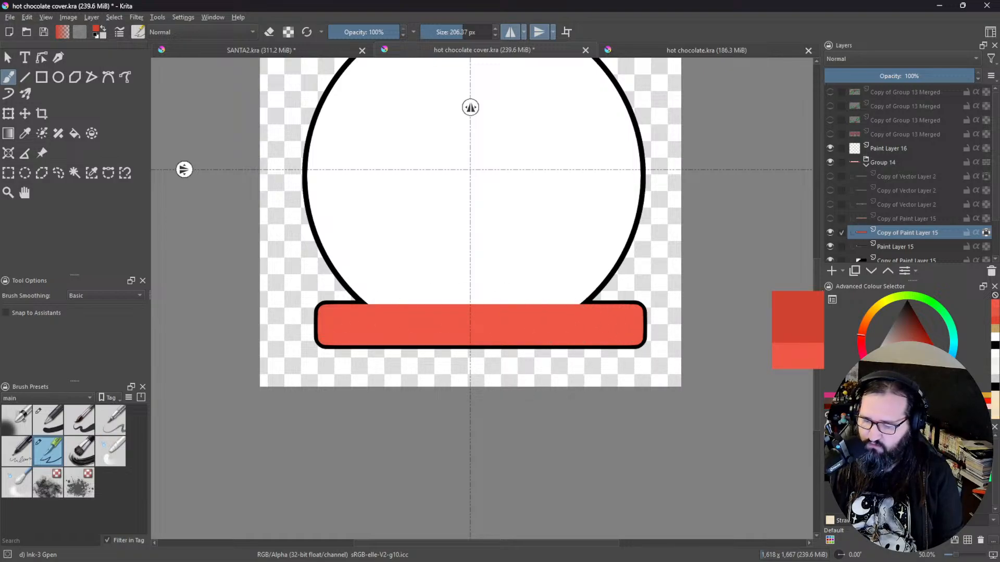
left_click(862, 335)
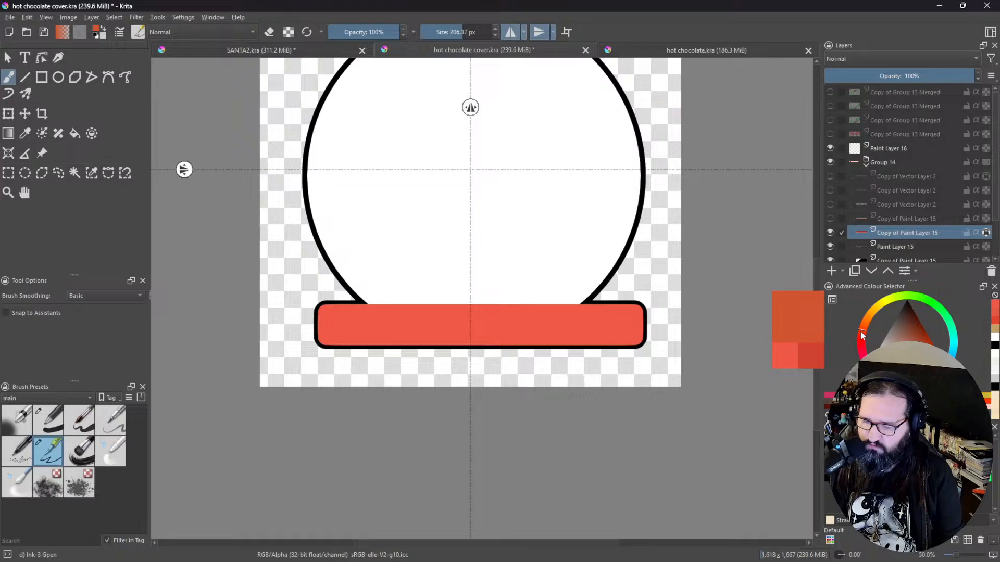
left_click(862, 336)
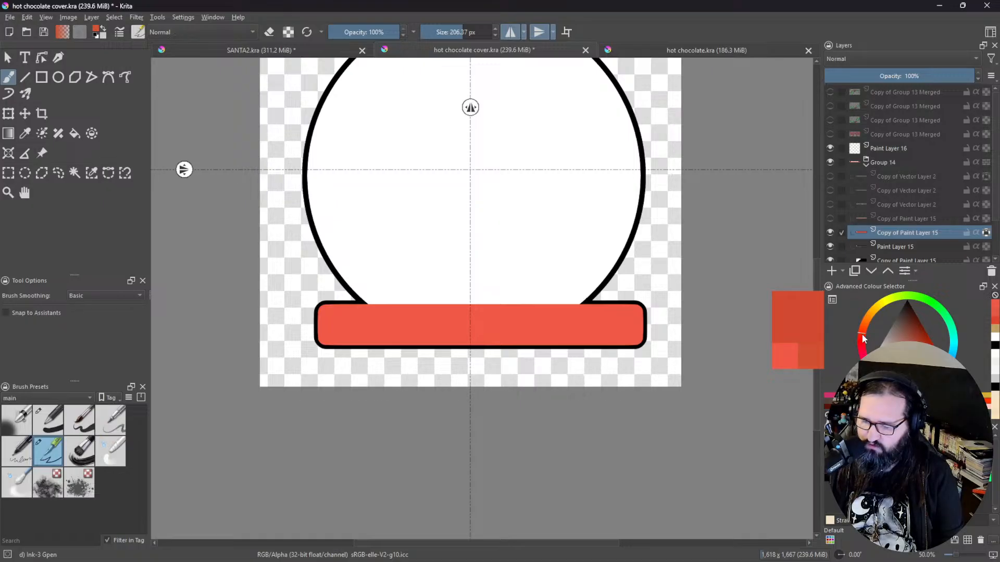
left_click(863, 337)
left_click(862, 339)
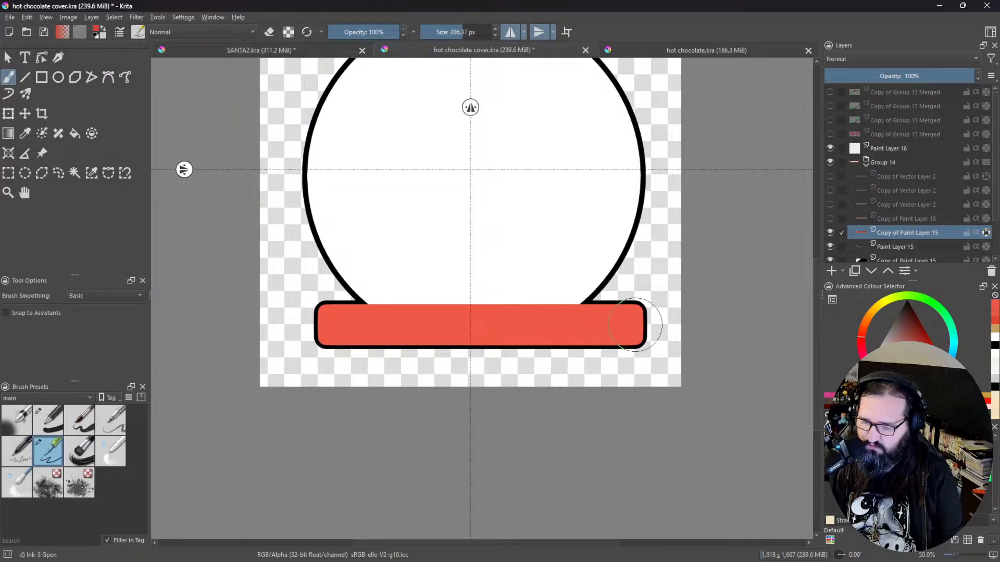
mouse_move(644, 326)
left_mouse_down()
mouse_move(529, 324)
mouse_move(648, 324)
left_mouse_up()
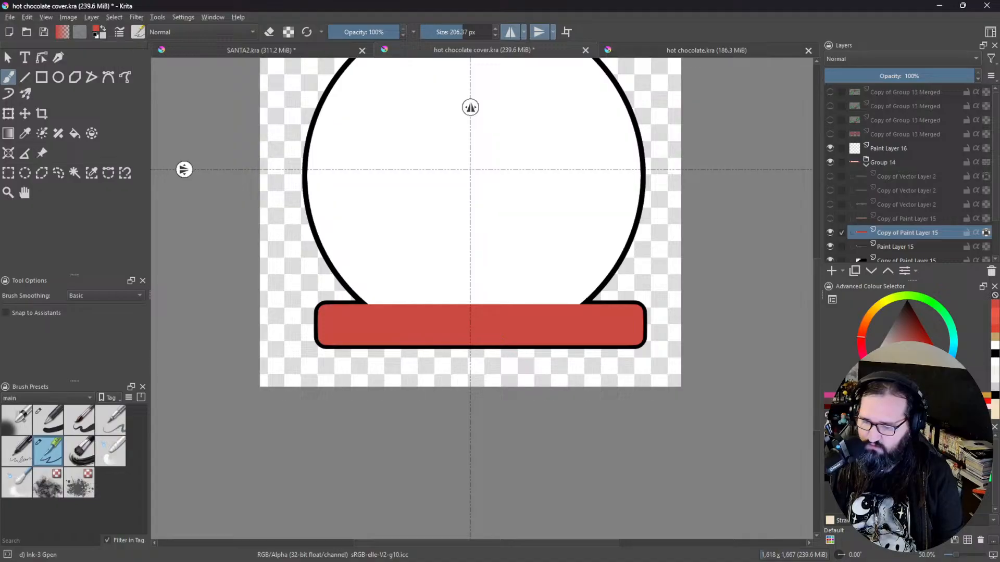
left_click(920, 355)
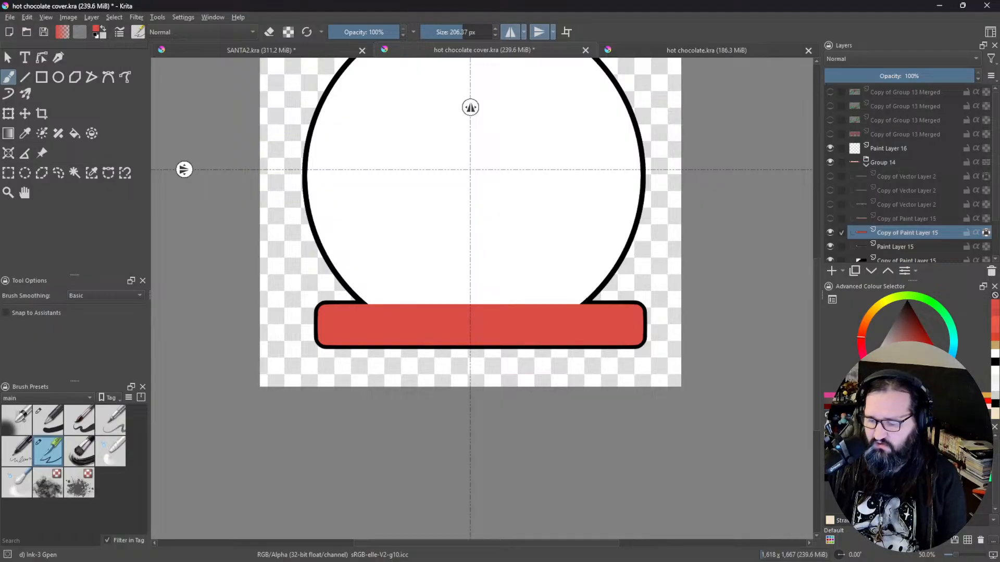
Step: Try a fully saturated pure red across the bar and undo the stroke
left_click_drag(935, 358, 943, 363)
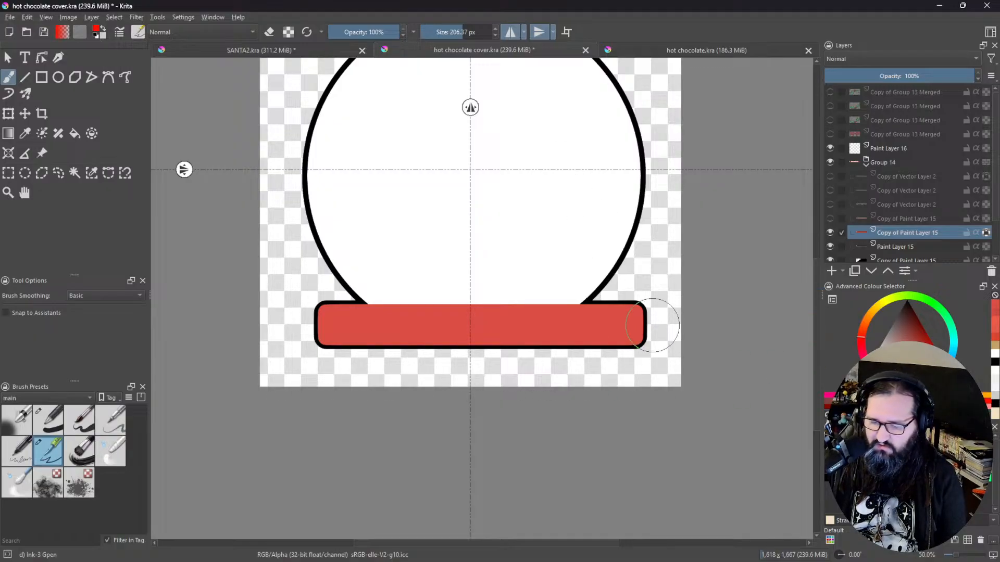
left_click_drag(652, 326, 375, 314)
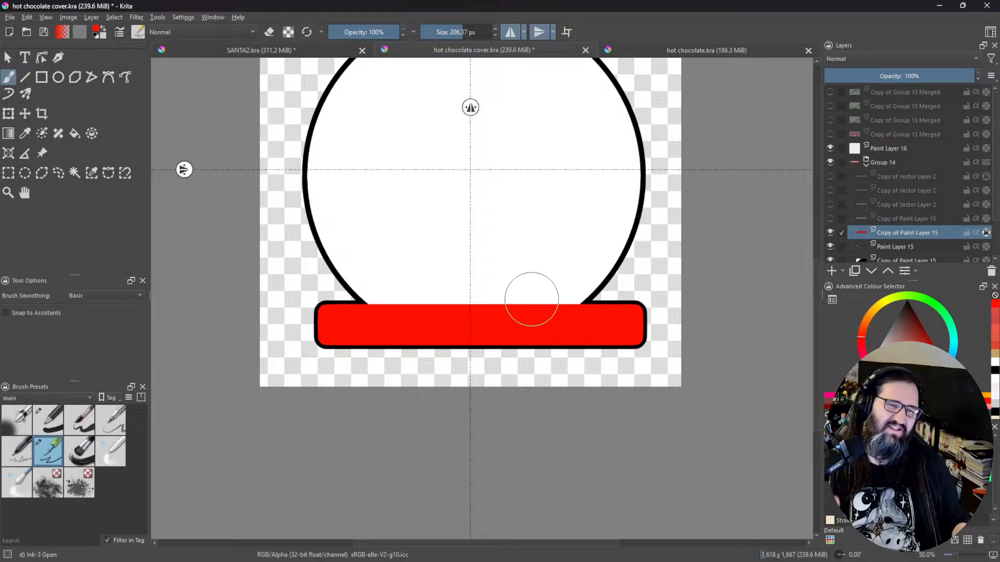
key("ctrl+z")
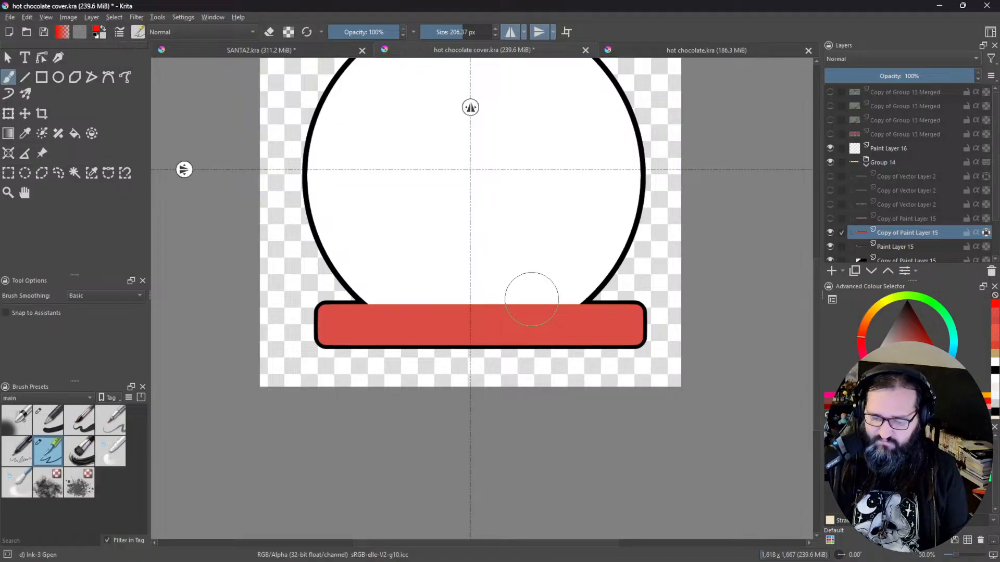
Step: Bring the whole cover label into view and collapse Group 14 in the layer list
scroll(482, 258, "down", 1)
left_click_drag(504, 222, 490, 295)
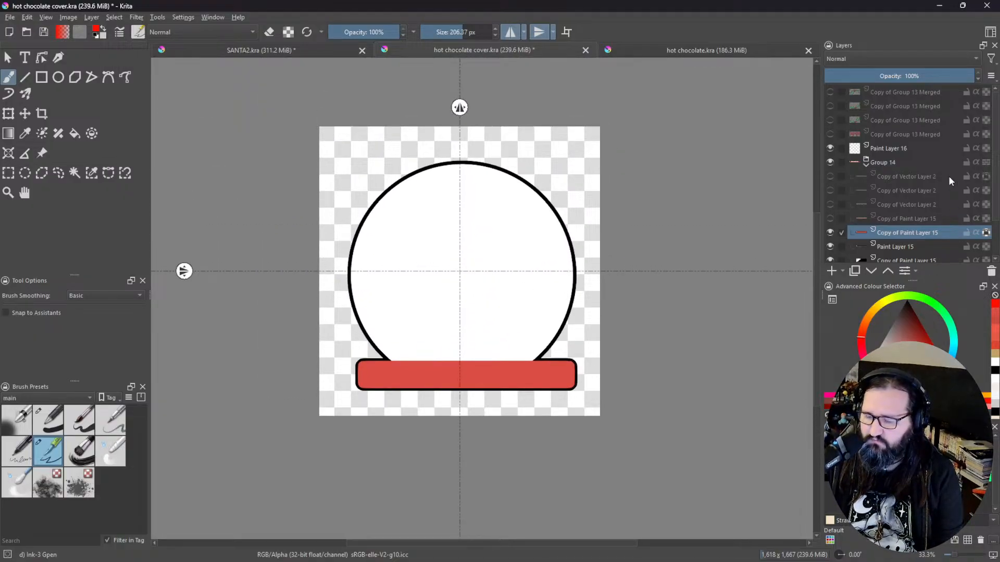
left_click(866, 165)
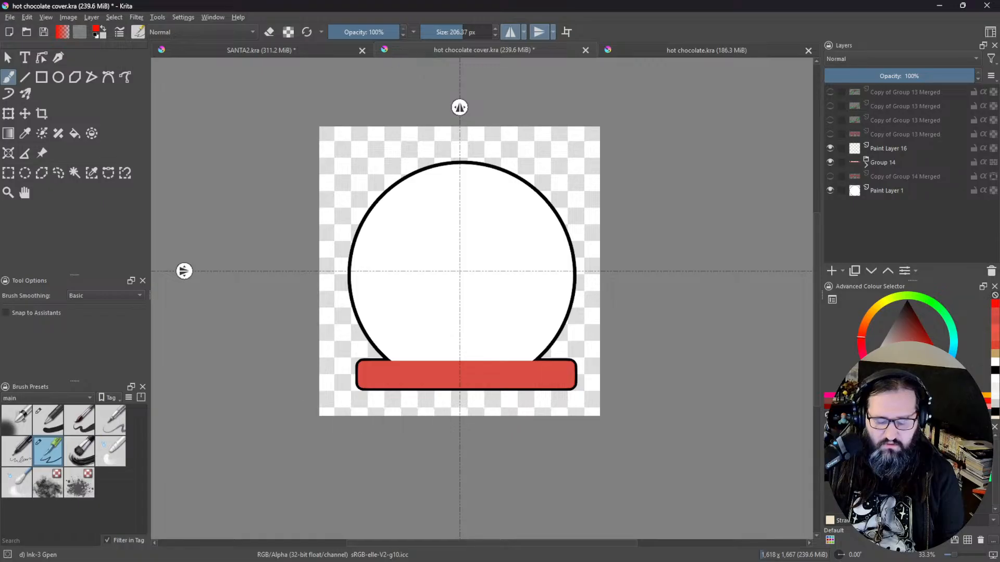
Step: Switch to SANTA2.kra, collapse Copy of shading and Group 17, and save the document
left_click(296, 51)
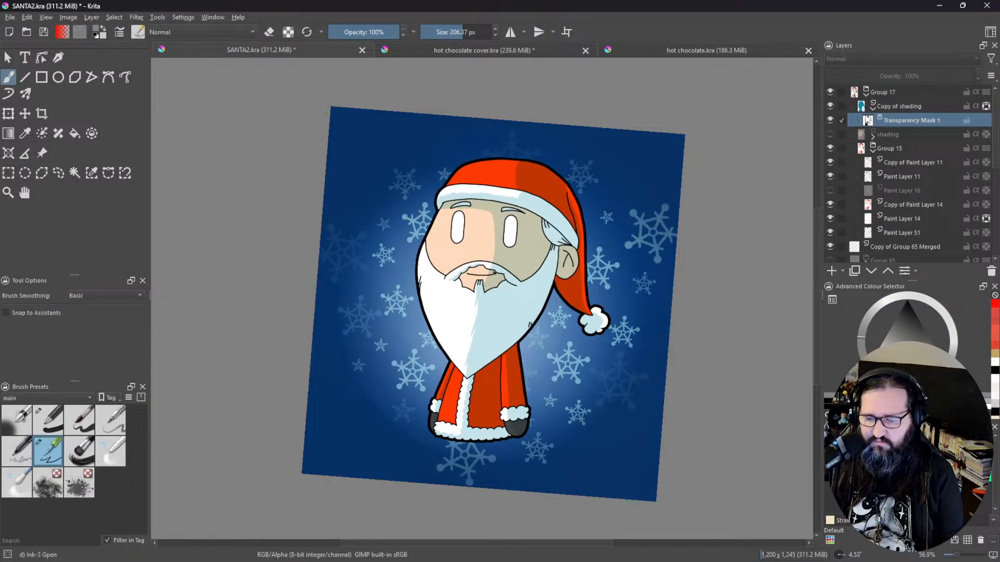
left_click(871, 108)
left_click(866, 95)
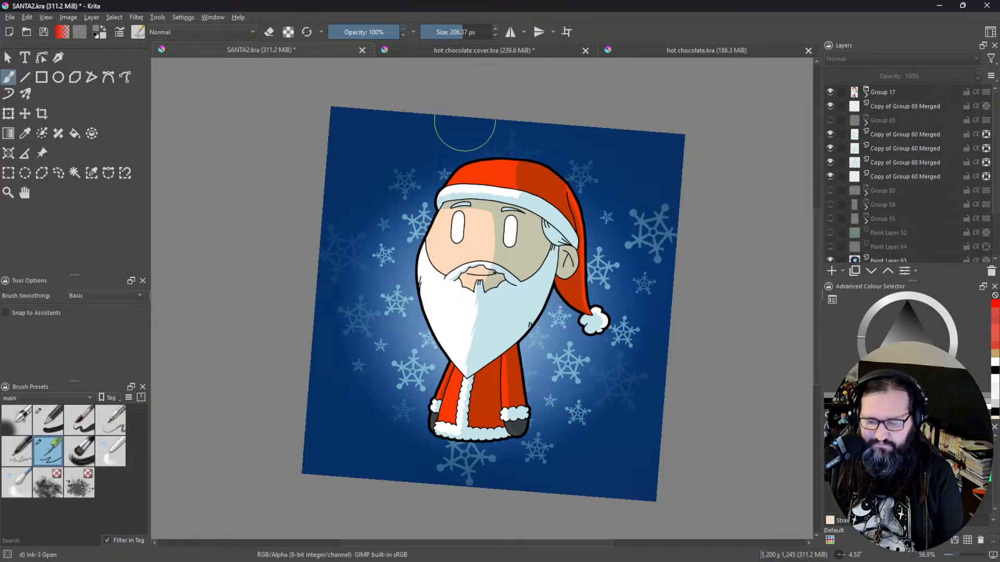
left_click(13, 20)
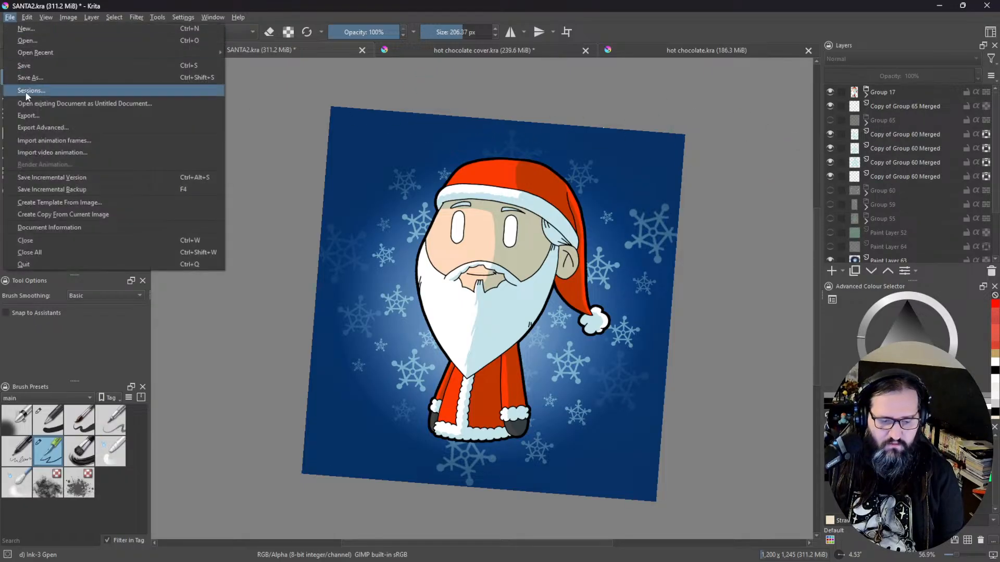
left_click(33, 66)
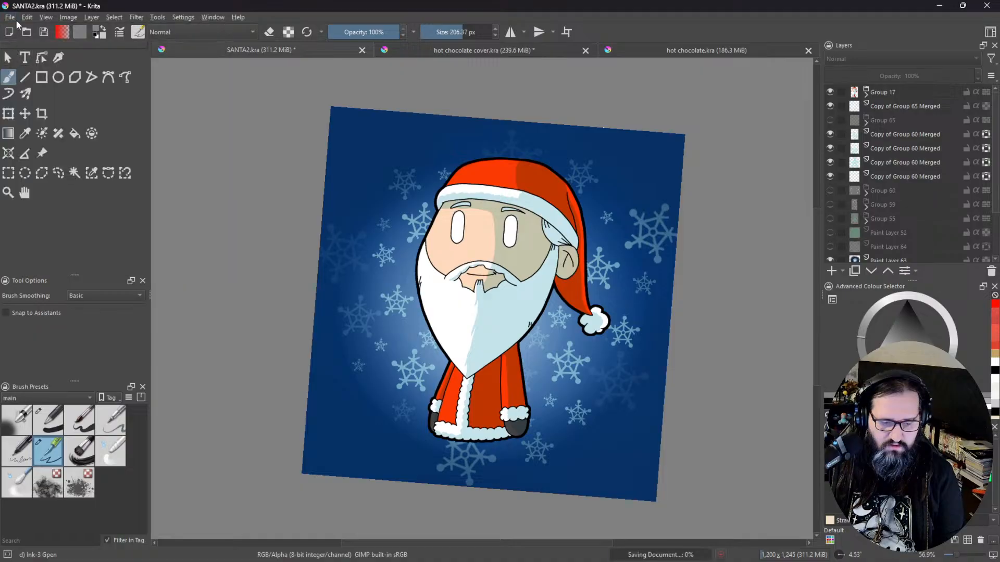
Step: Export the Santa illustration as a JPEG image at 80% quality with the ICC profile saved
left_click(12, 19)
left_click(36, 118)
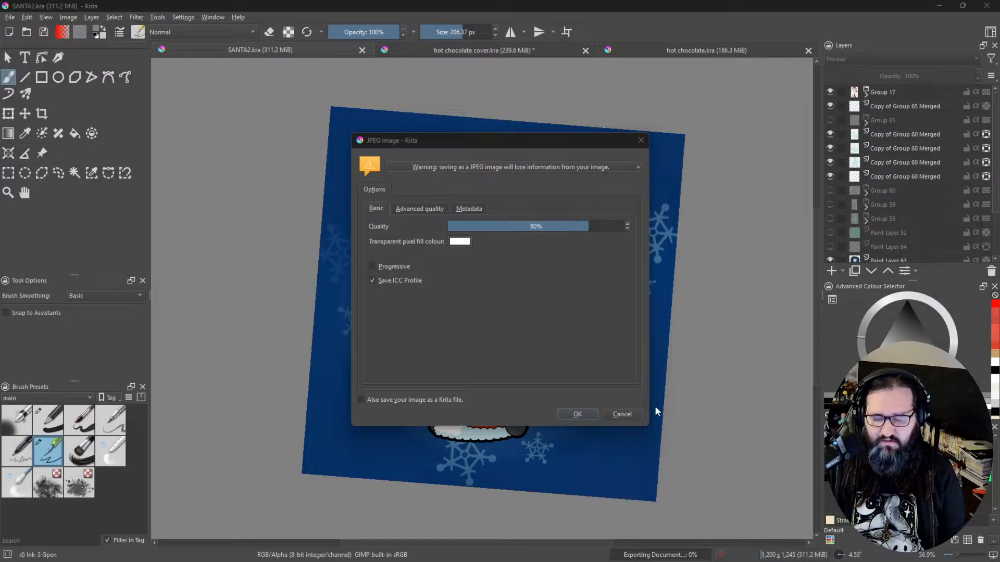
left_click(566, 416)
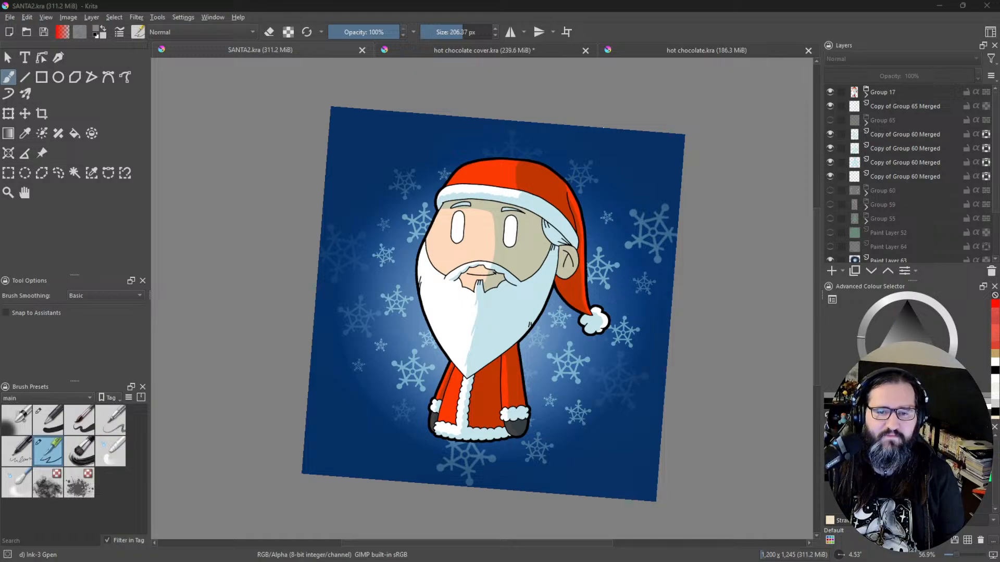
Step: Look through the hot chocolate documents, return to SANTA2.kra, and collapse Copy of shading and Group 17 again
left_click(727, 54)
left_click(527, 56)
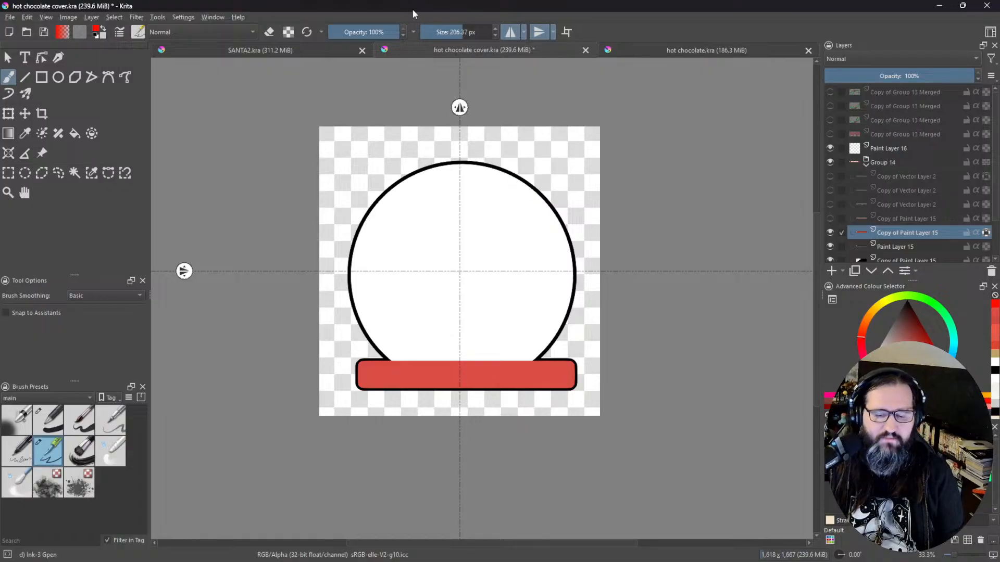
left_click(319, 55)
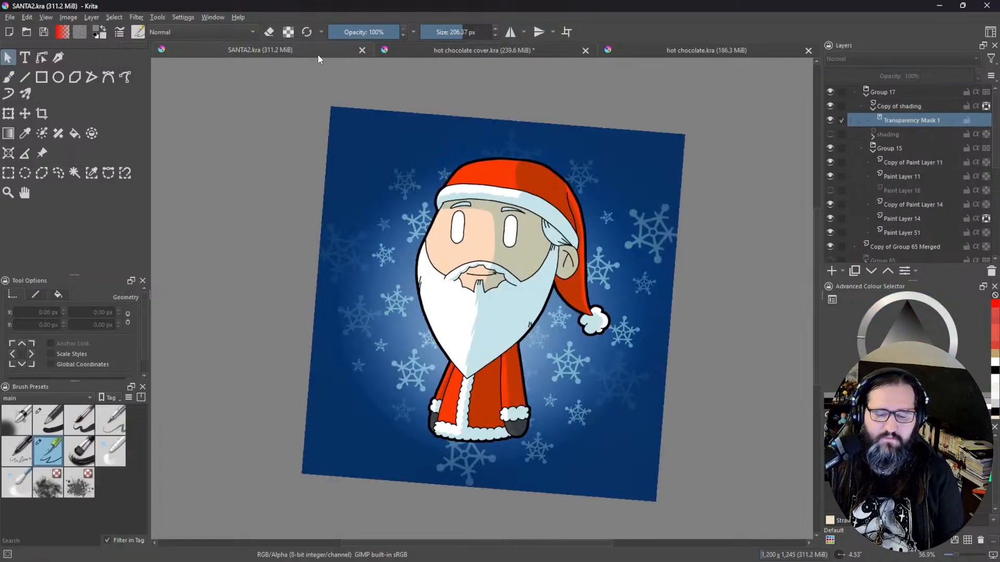
left_click(872, 109)
left_click(867, 94)
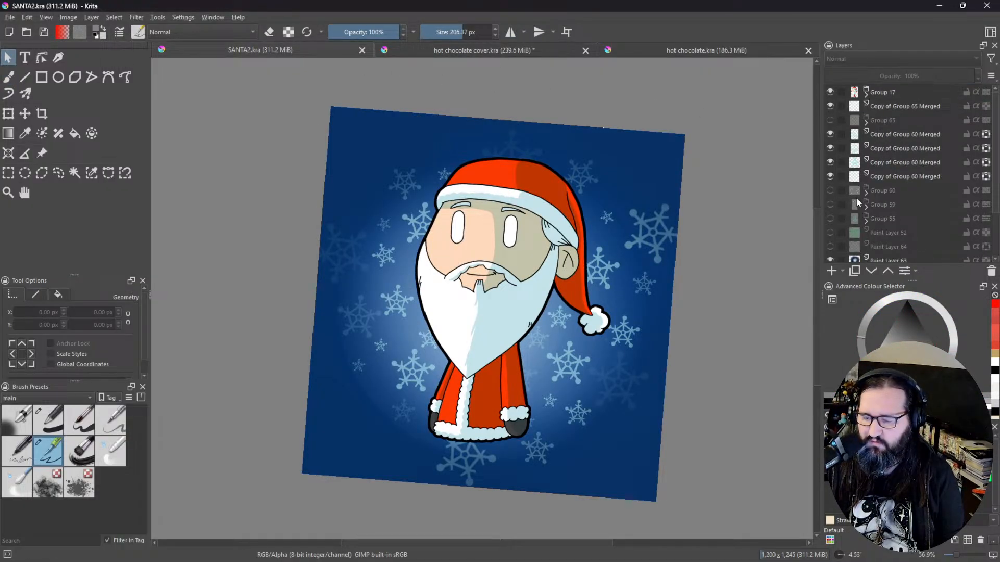
Step: Group all the layers below Group 17 in SANTA2.kra, then collapse and hide that new background group
scroll(867, 198, "down", 2)
scroll(879, 161, "up", 2)
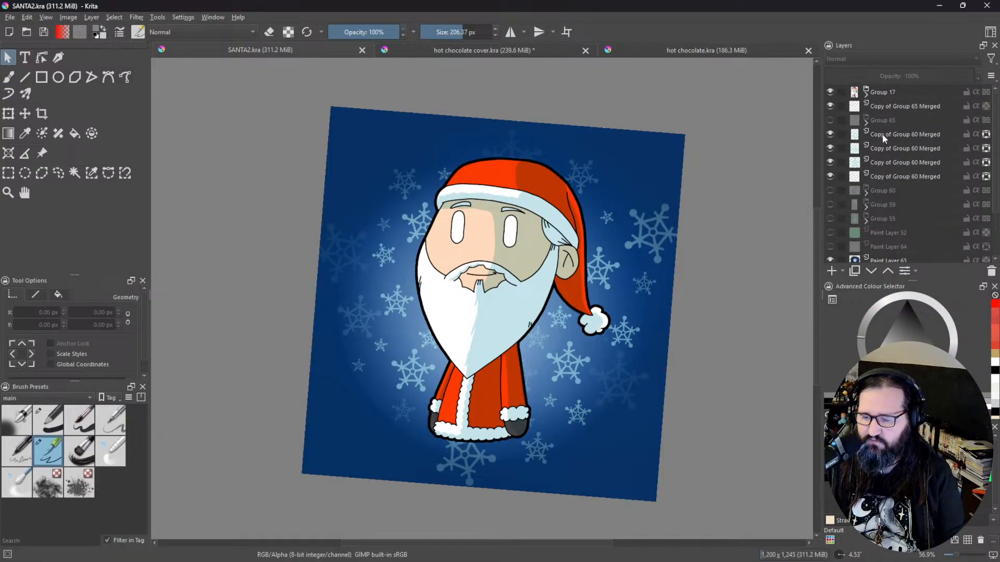
left_click(878, 103)
scroll(898, 177, "down", 2)
left_click(882, 255, "shift")
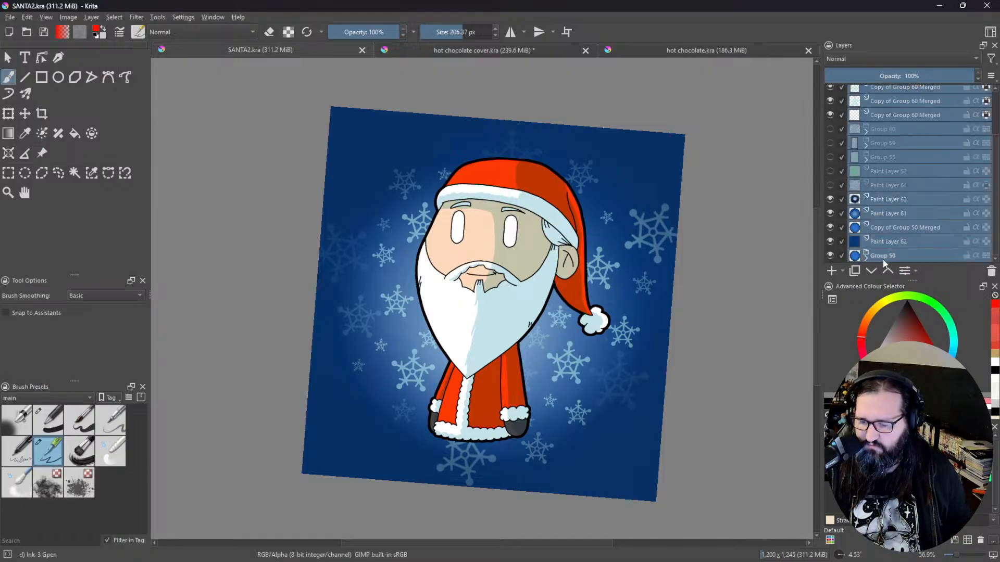
key("ctrl+g")
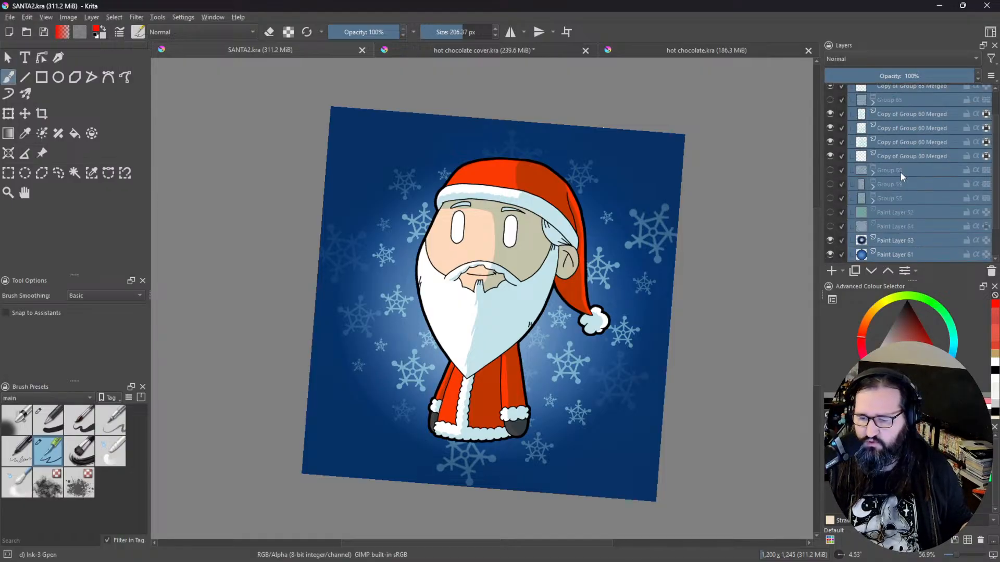
left_click(865, 110)
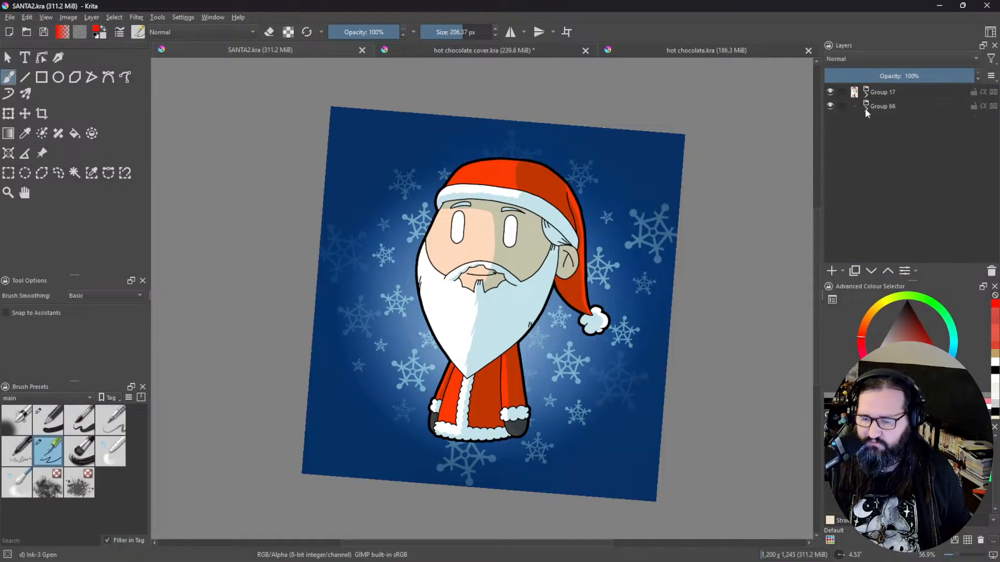
left_click(830, 105)
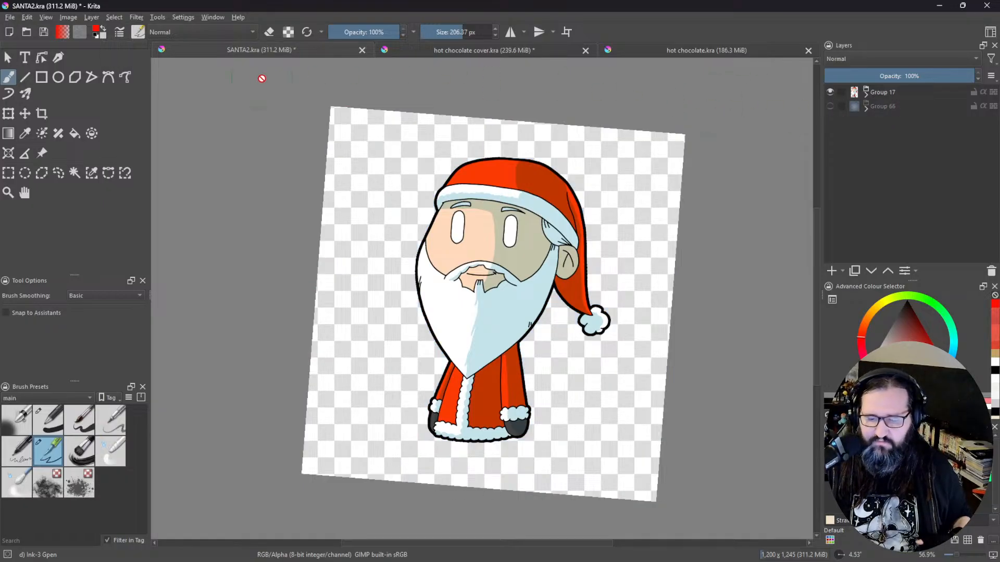
left_click(13, 19)
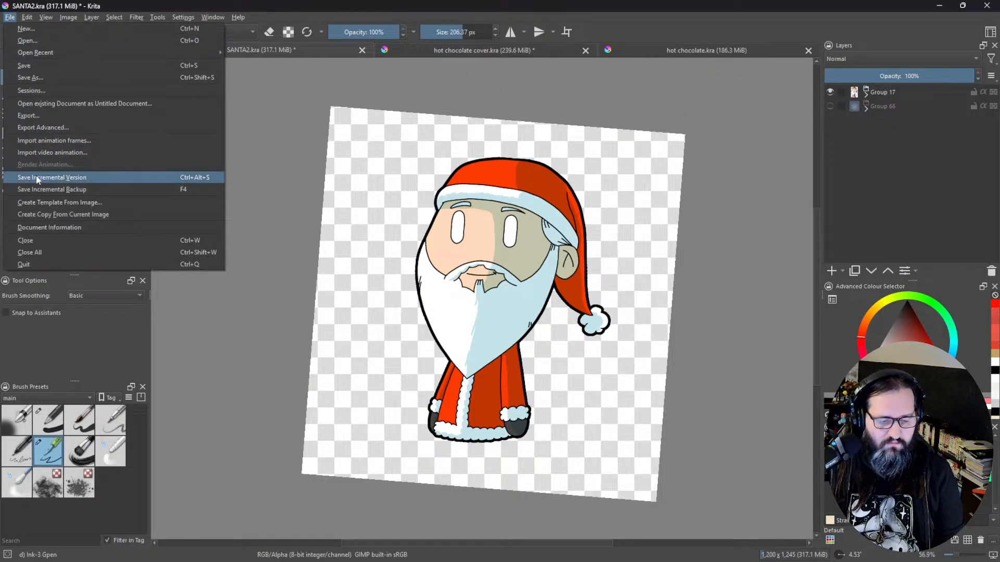
left_click(46, 125)
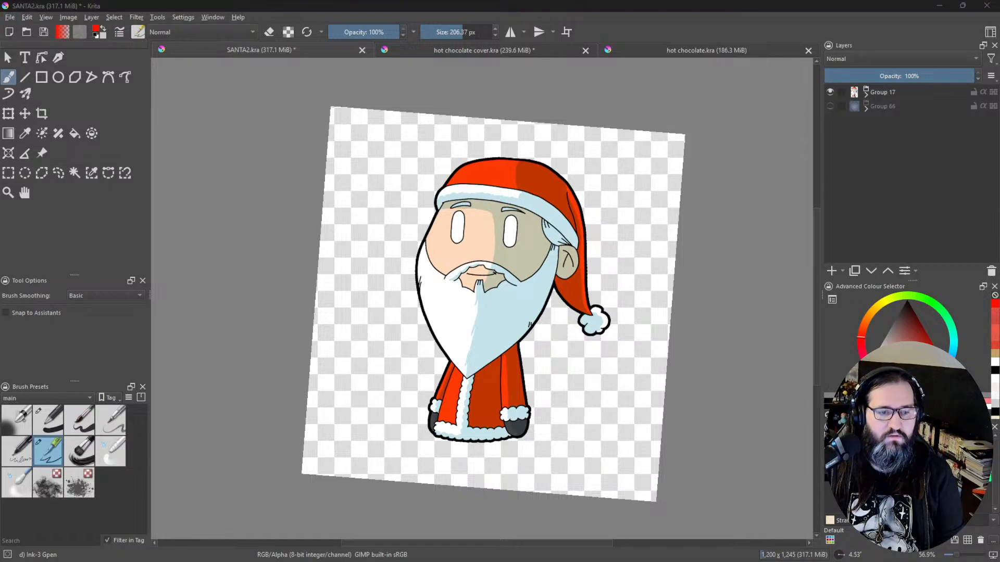
key("Return")
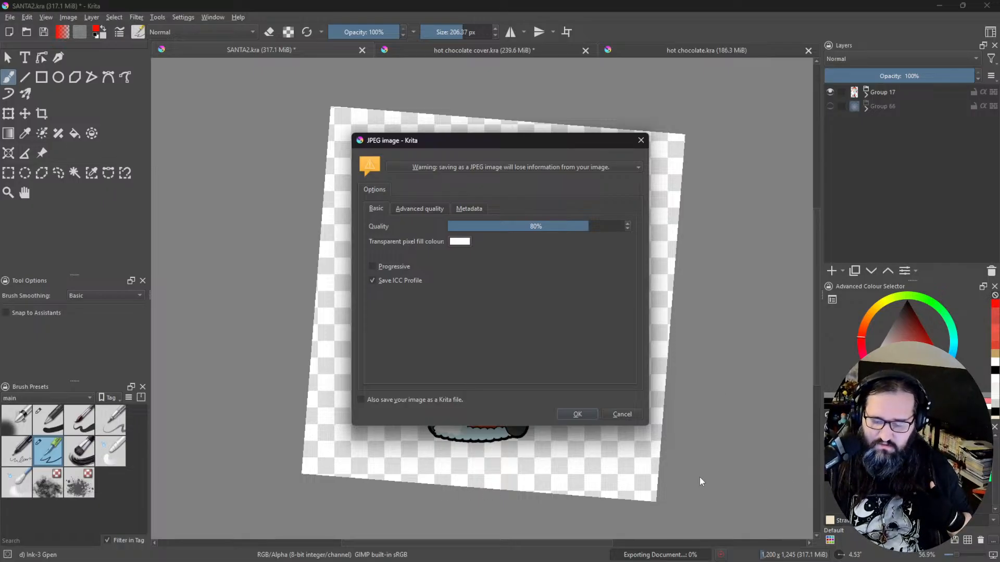
left_click(633, 414)
left_click(550, 302)
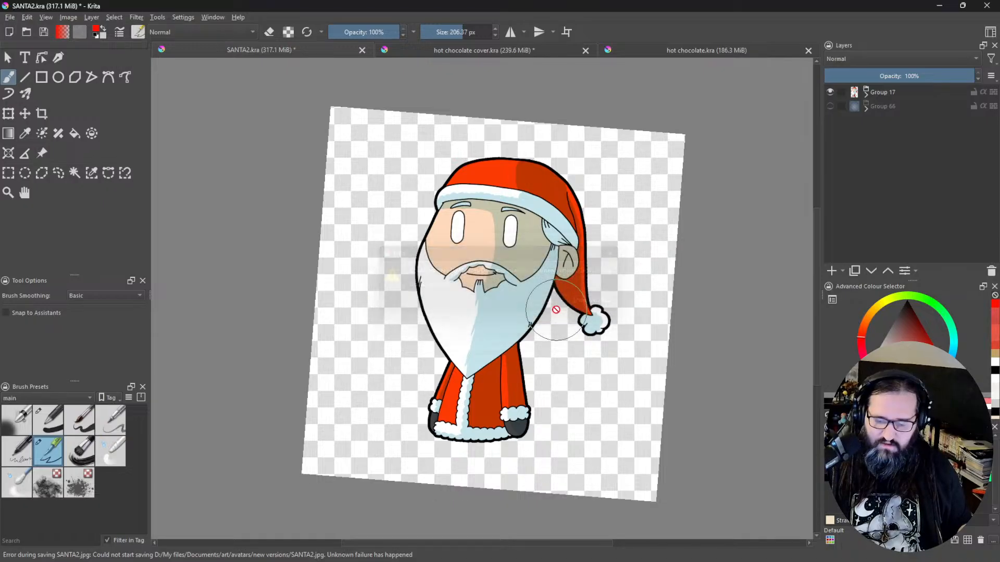
Step: Export Santa without the background as SANTAsolo.png, with compression 3, forced sRGB conversion and the alpha channel stored
left_click(10, 17)
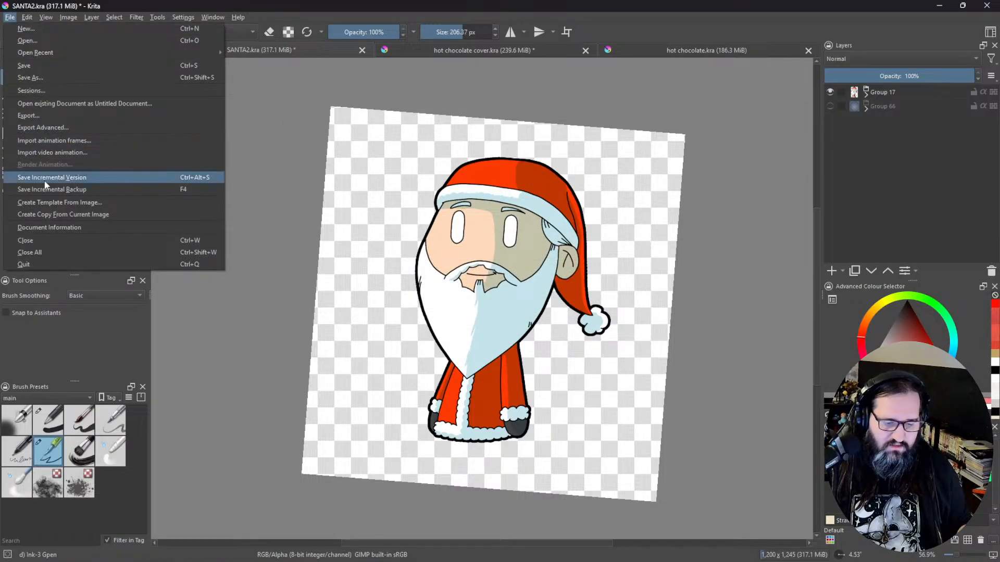
left_click(41, 118)
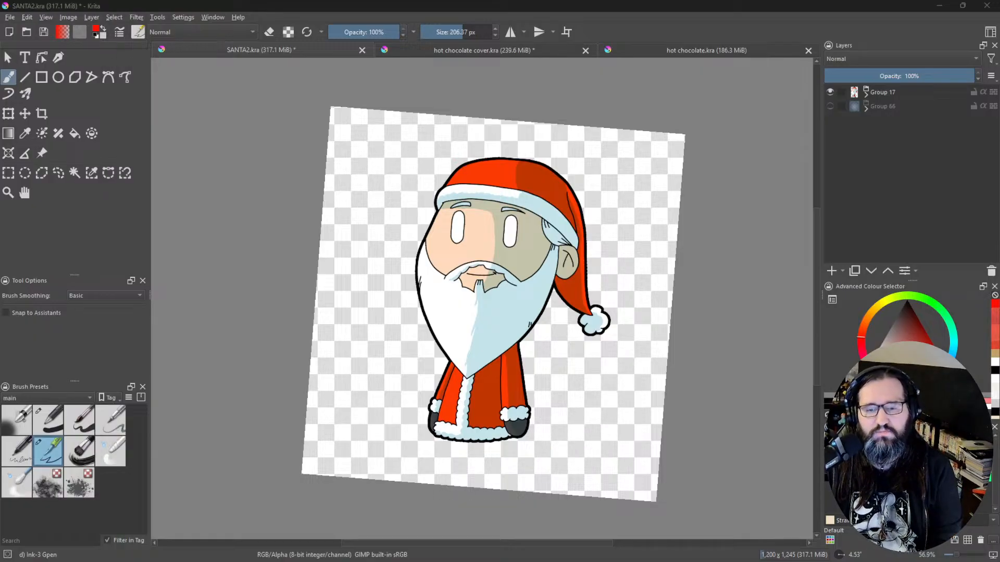
key("Return")
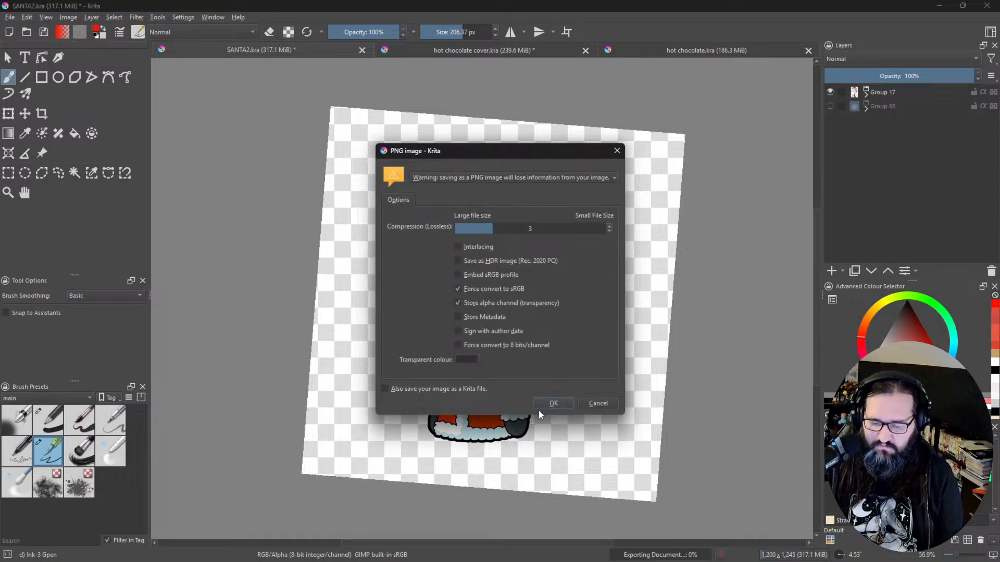
left_click(552, 408)
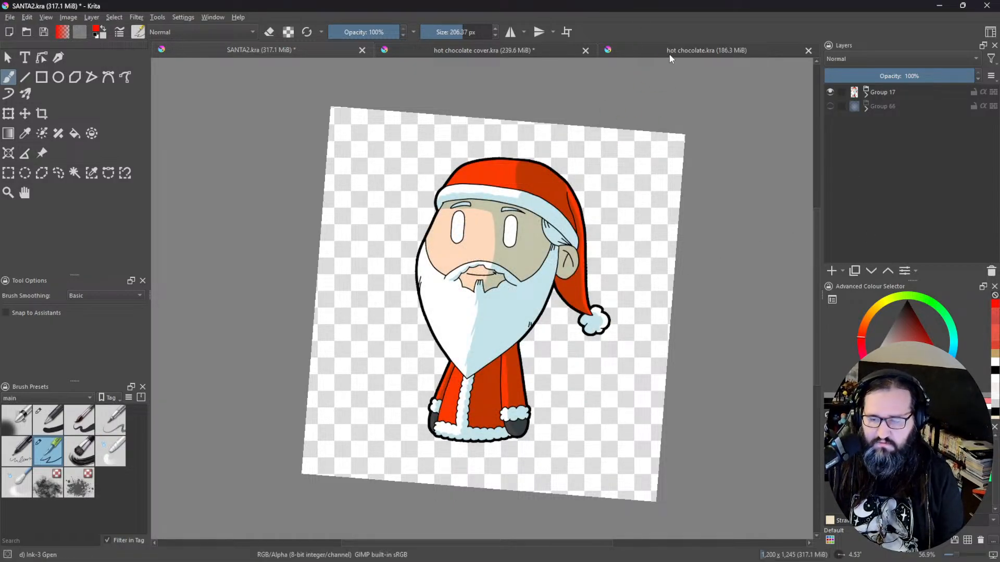
Step: Switch to the snow globe document hot chocolate cover.kra and insert SANTAsolo.png as a new layer
left_click(670, 52)
left_click(522, 48)
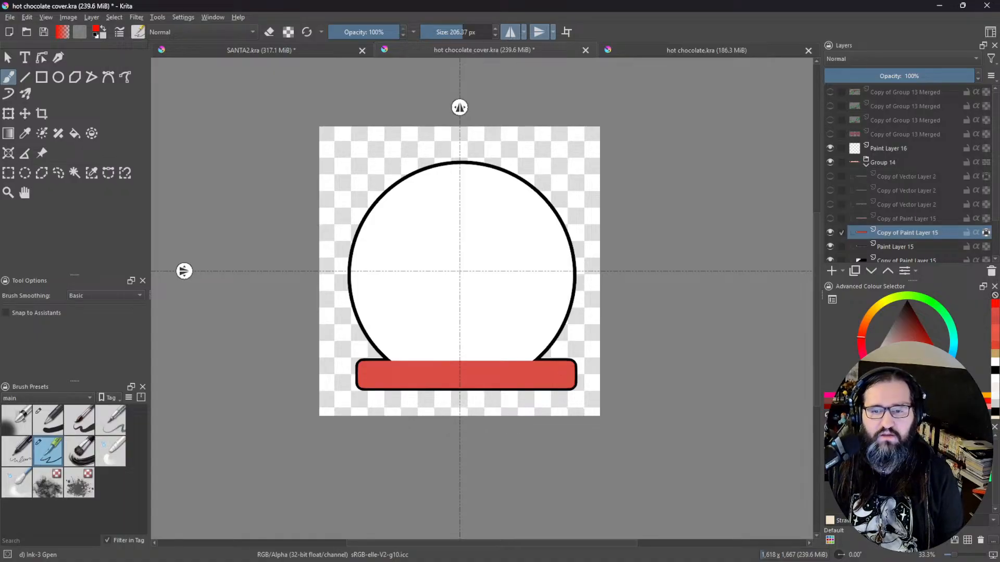
left_click_drag(760, 225, 490, 266)
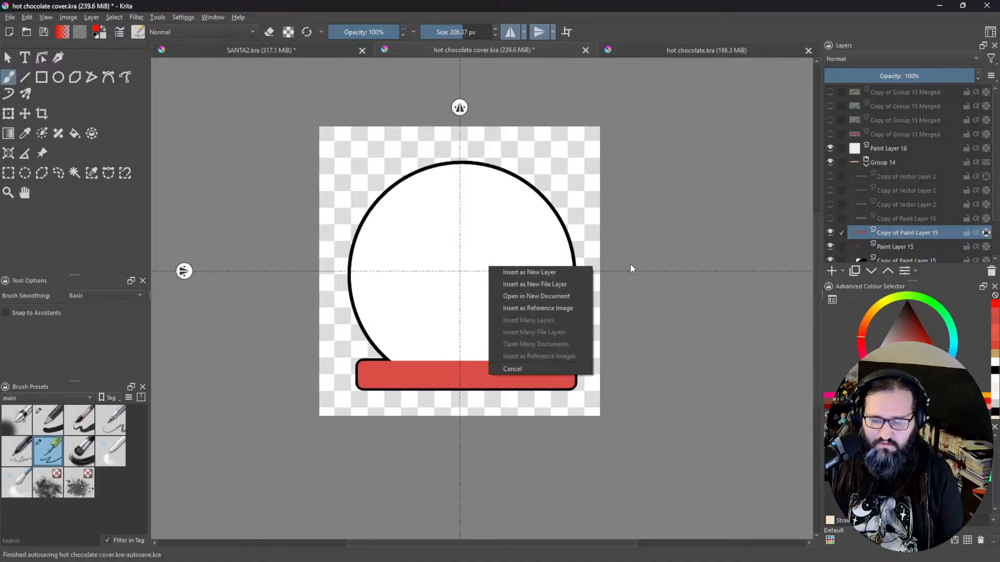
left_click(542, 272)
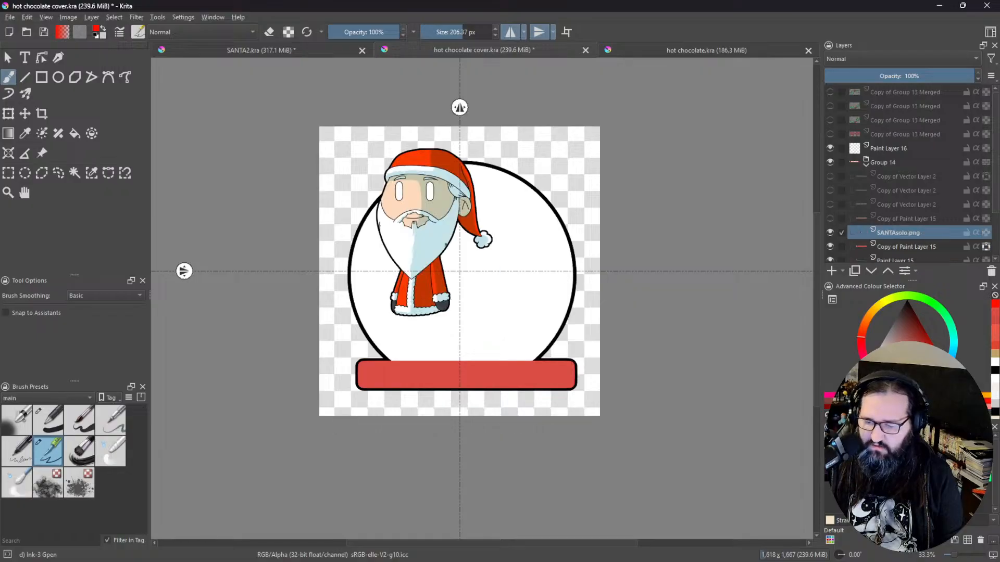
Step: Place the SANTAsolo.png layer above Paint Layer 16 and move Santa to the middle of the globe, standing on the red base
mouse_move(892, 231)
left_mouse_down()
mouse_move(904, 104)
mouse_move(904, 138)
left_mouse_up()
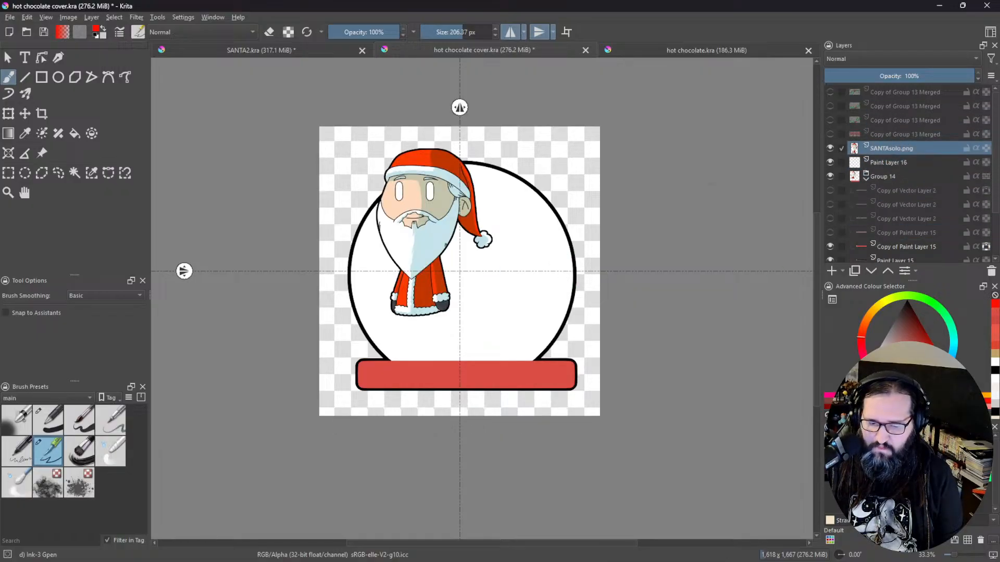
key("ctrl+t")
left_click_drag(435, 263, 466, 300)
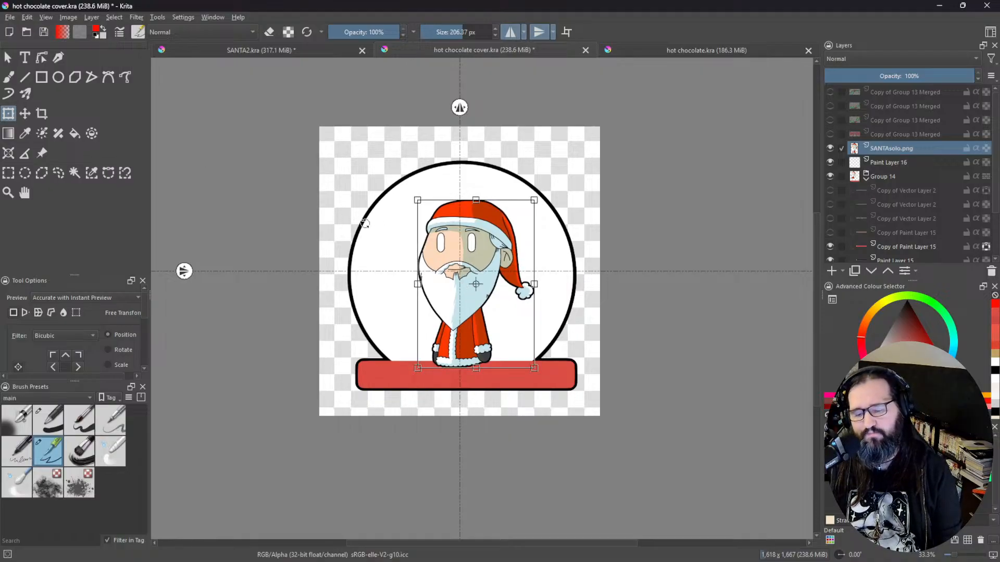
Step: Collapse Group 14, place the SANTAsolo.png layer beneath it, and fine-tune Santa's position so his feet sit behind the red base
left_click(902, 162)
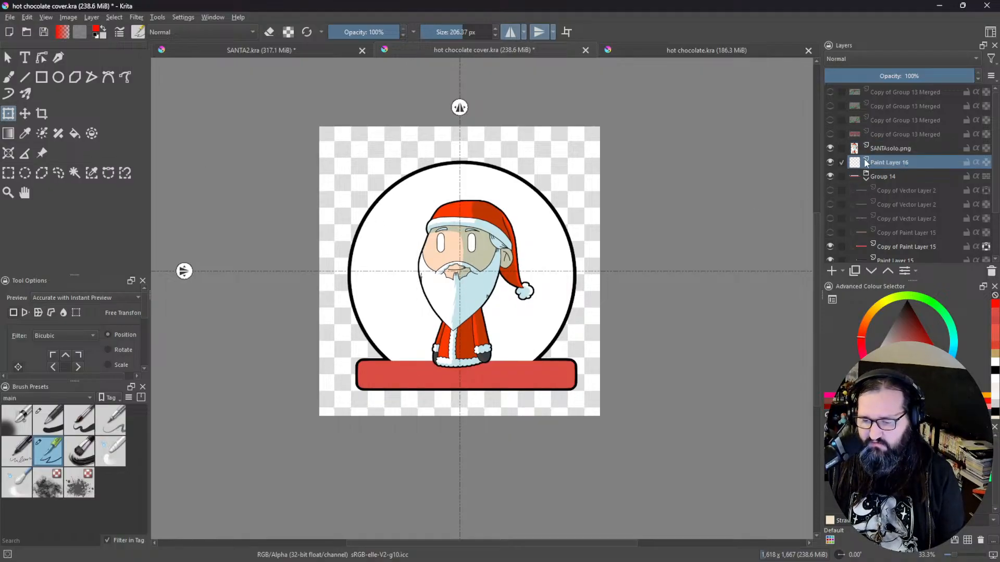
left_click(867, 178)
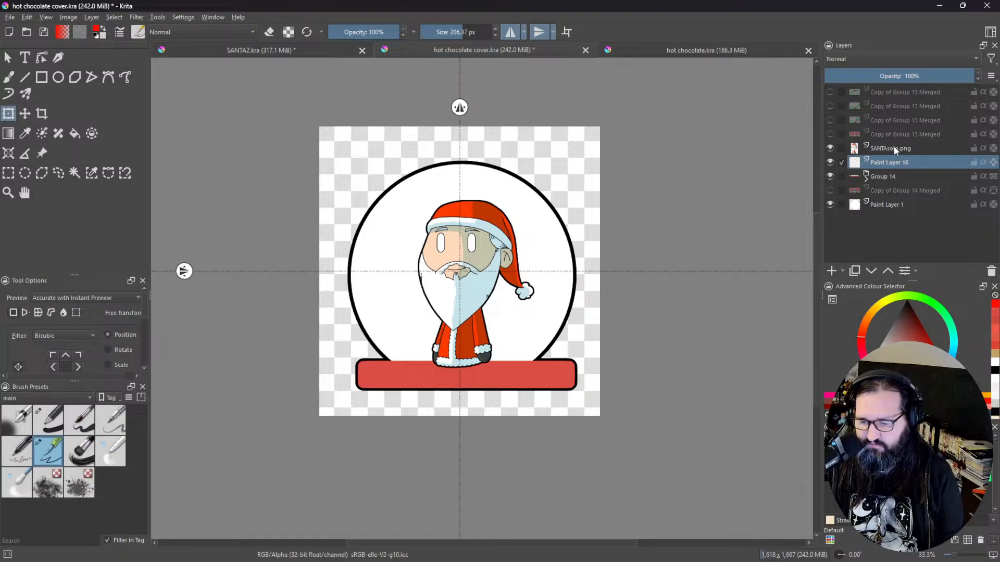
left_click_drag(892, 150, 895, 180)
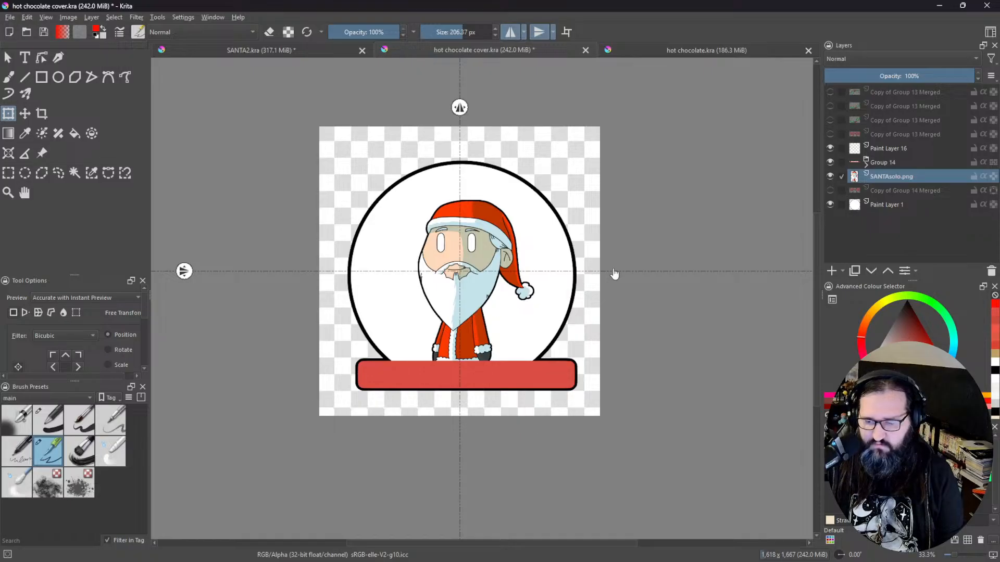
left_click(495, 291)
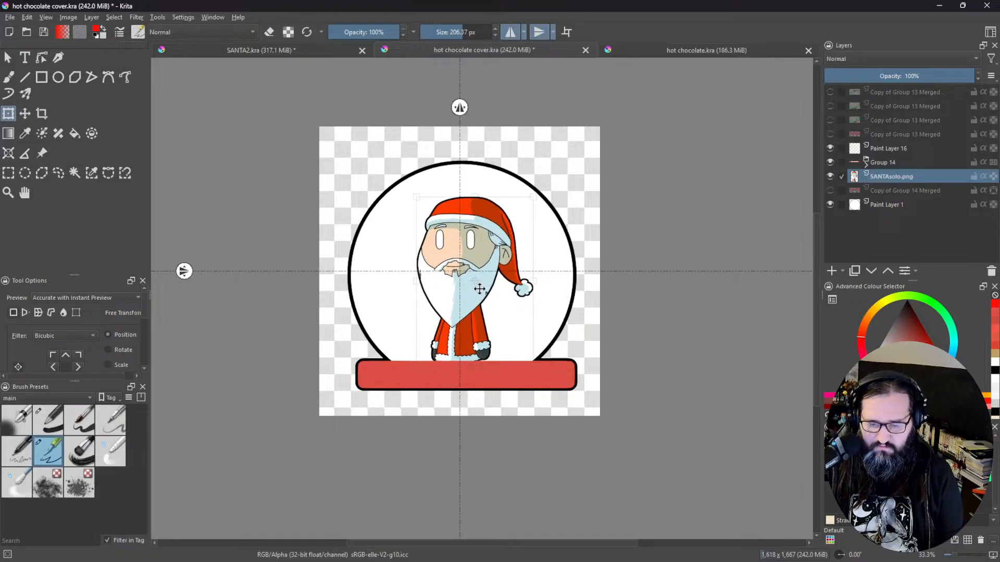
left_click_drag(480, 289, 489, 297)
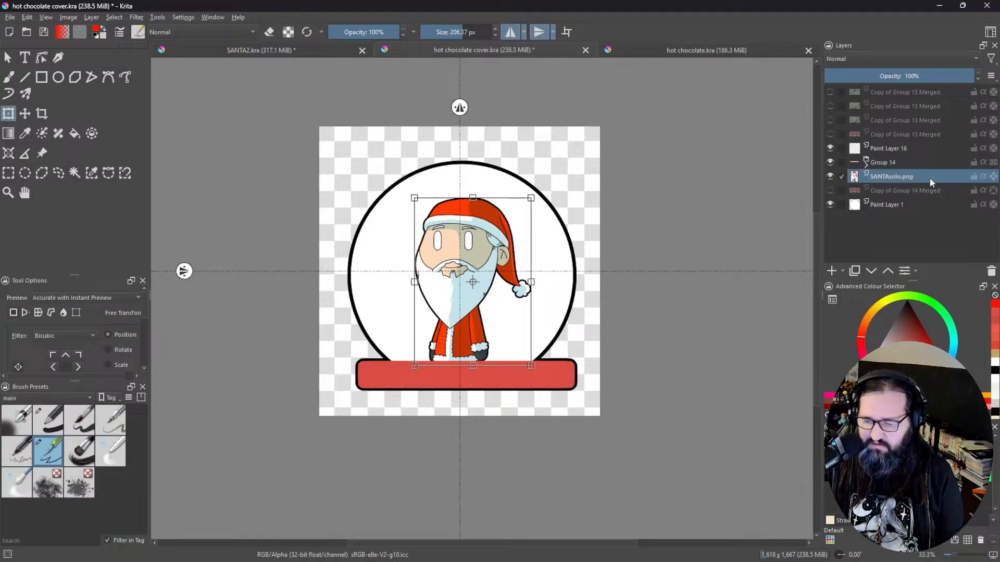
key("Return")
left_click(882, 163)
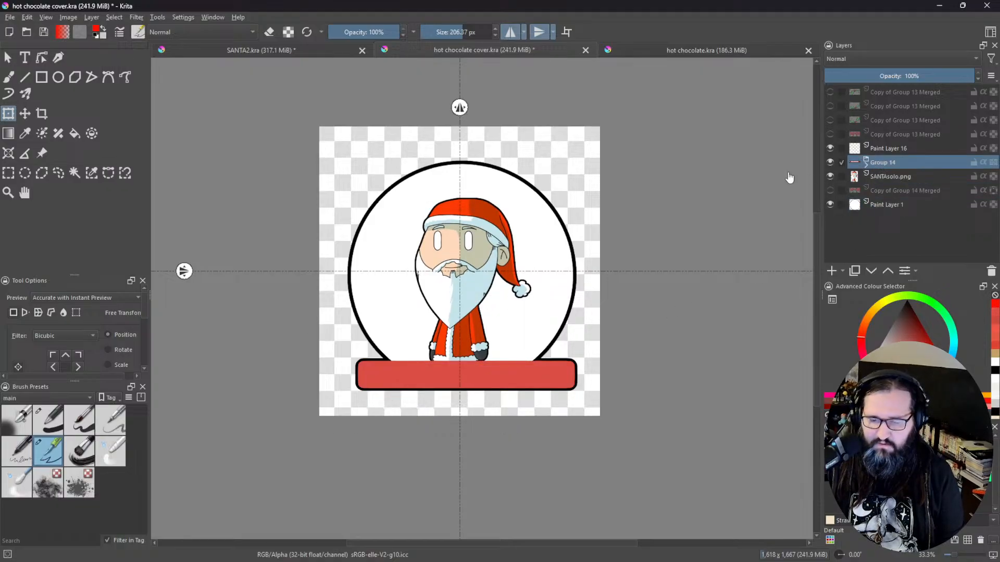
Step: Open the finished Xmas Hot Chocolate cover document, check hot chocolate.kra, and return to the snow globe document
left_click(10, 19)
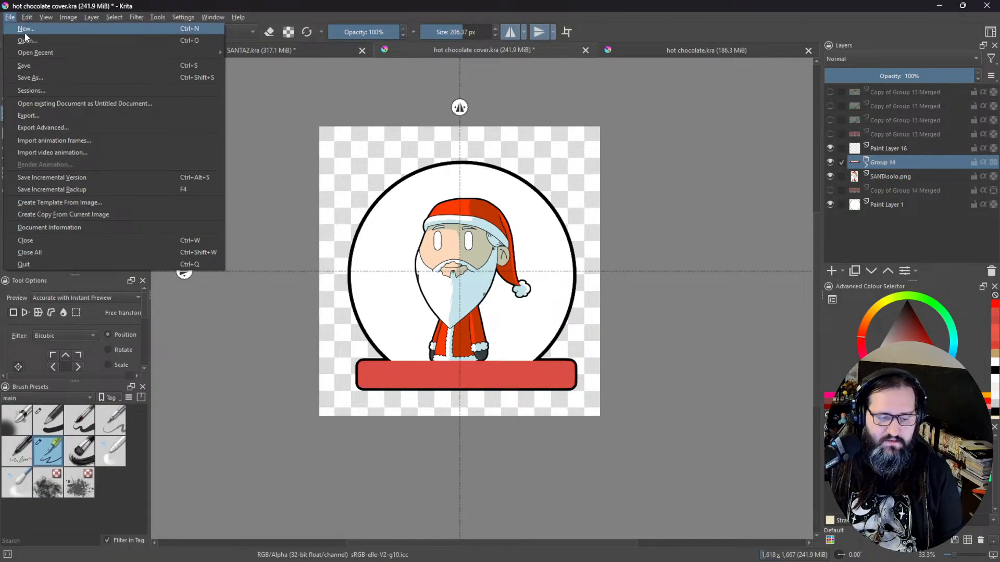
left_click(32, 41)
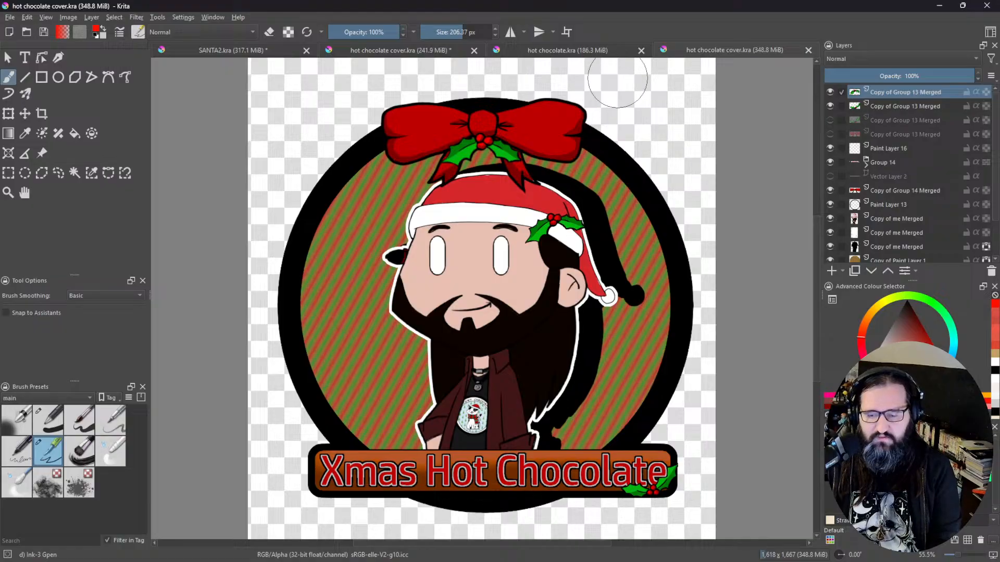
left_click(586, 50)
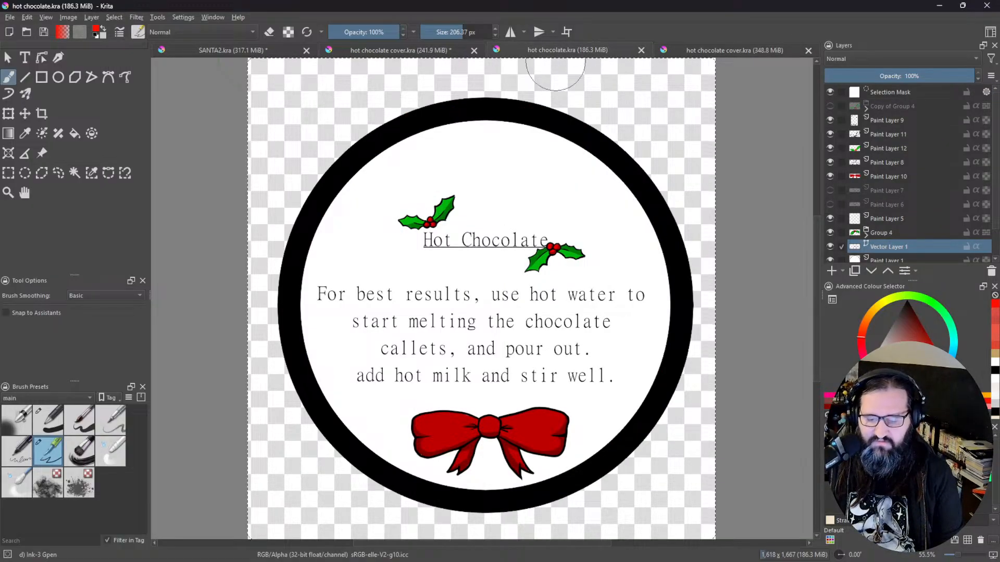
left_click(401, 50)
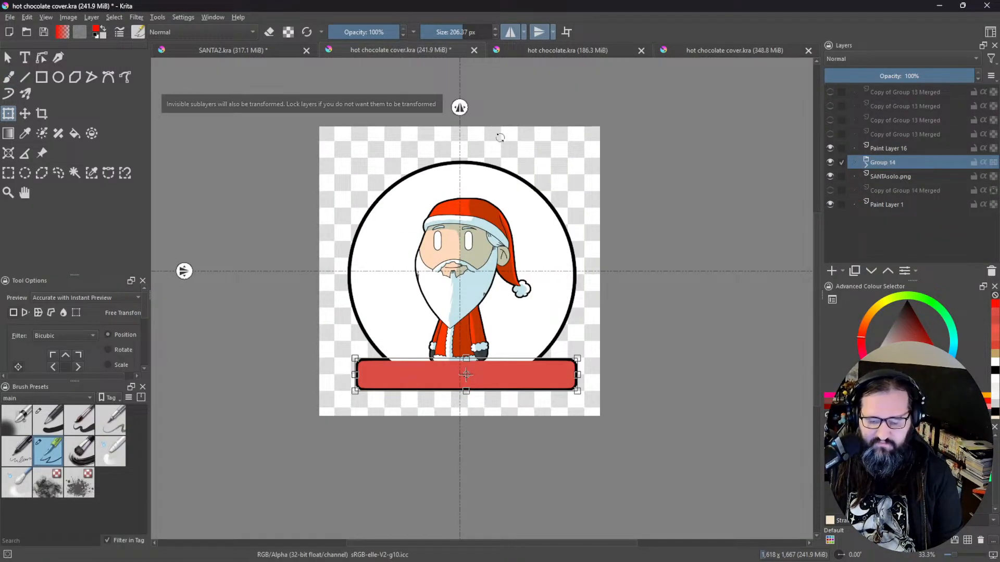
Step: Expand Group 14 and select the red base area on Copy of Paint Layer 15 with the Contiguous Selection tool
left_click(897, 203)
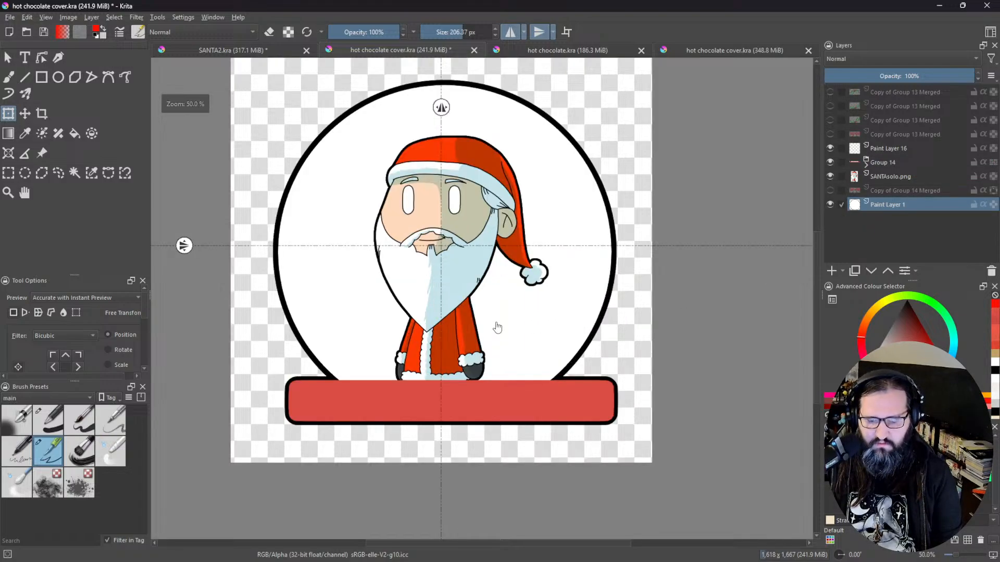
scroll(509, 342, "up", 1)
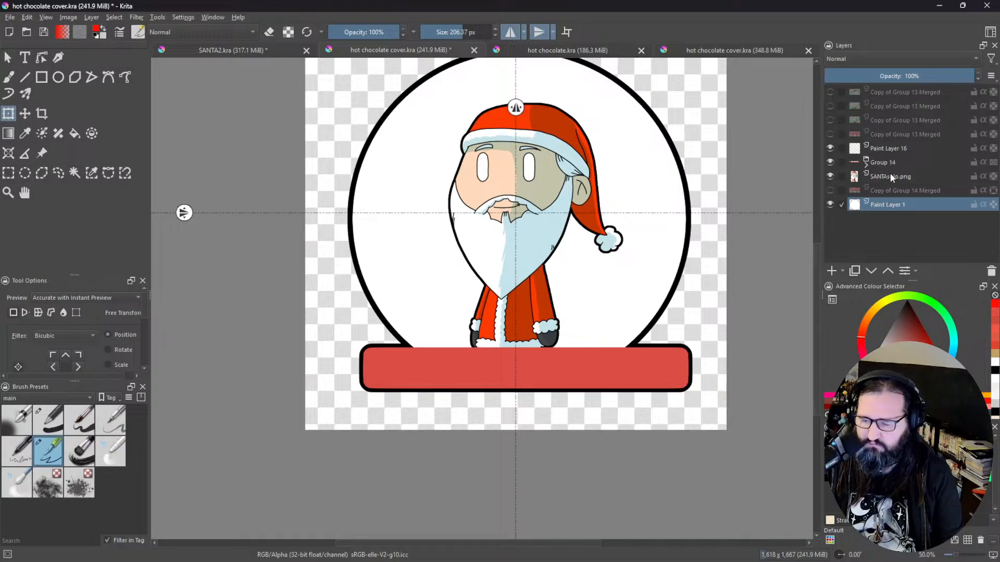
left_click(866, 163)
left_click(894, 232)
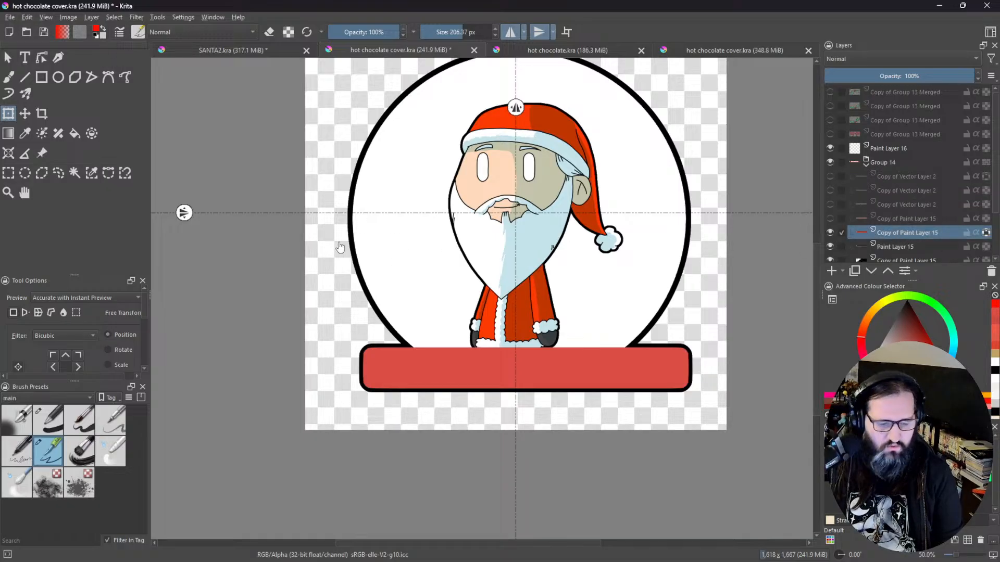
left_click(74, 172)
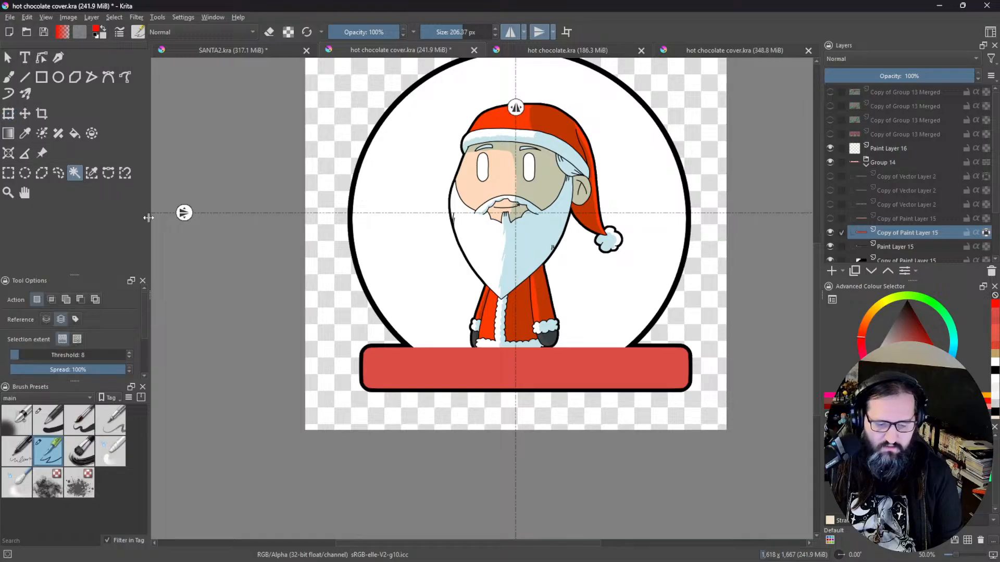
left_click(542, 376)
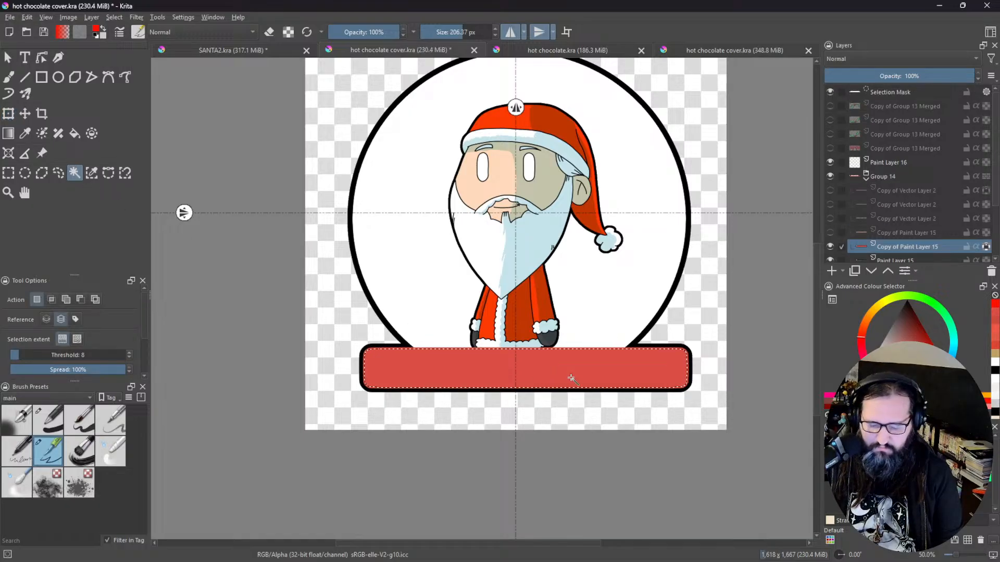
Step: Set the Contiguous Selection tool's Grow value to 0 px
scroll(140, 350, "down", 3)
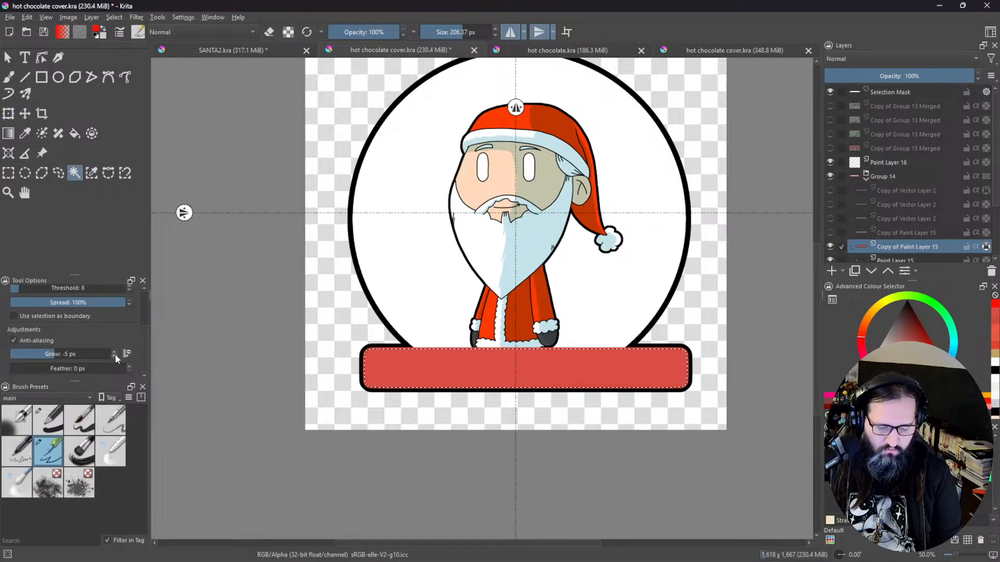
left_click(114, 352)
left_click(114, 352)
left_click(114, 352)
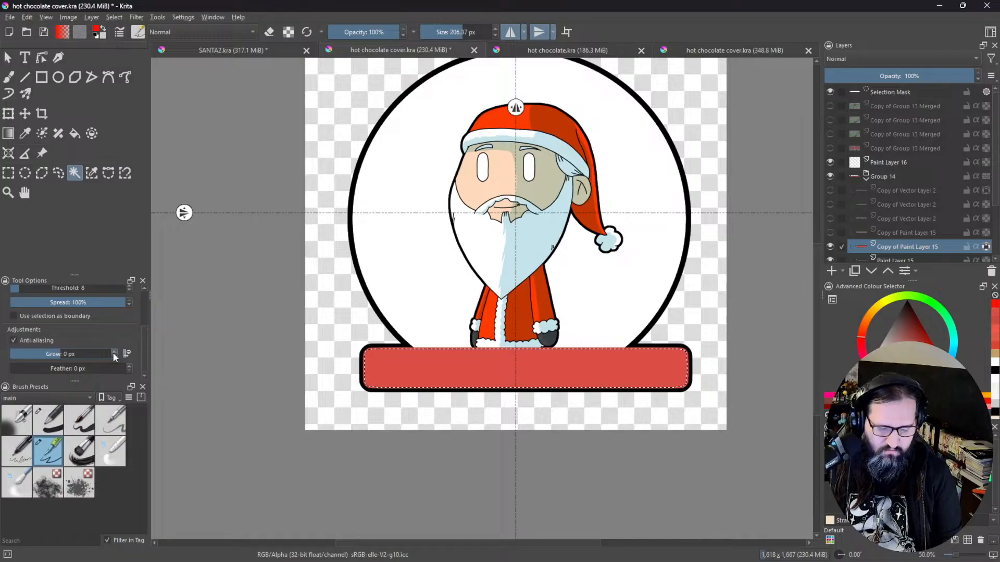
Step: Raise the Contiguous Selection tool's Grow value to 2 px and reselect the red base area
left_click(114, 353)
left_click(497, 367)
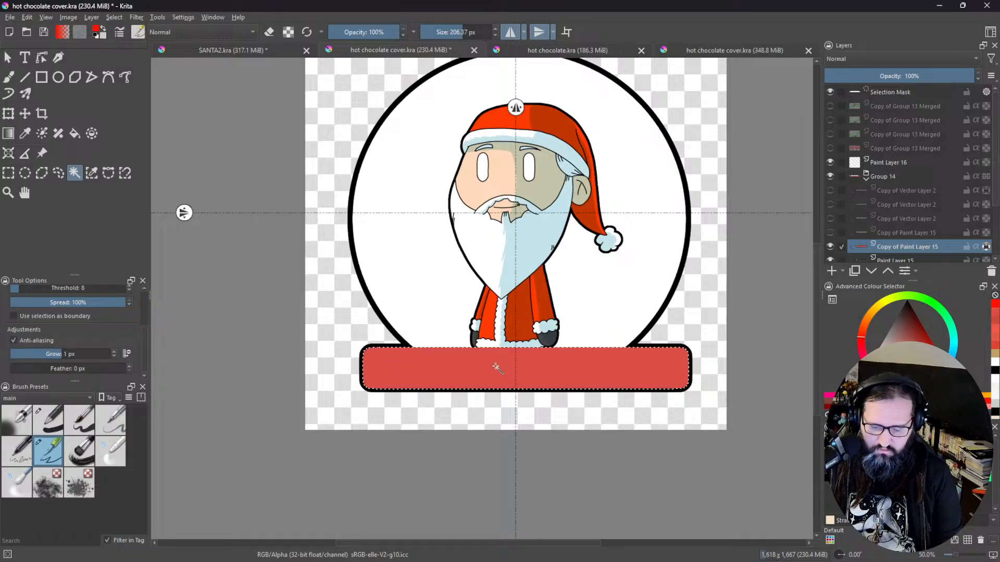
left_click(116, 352)
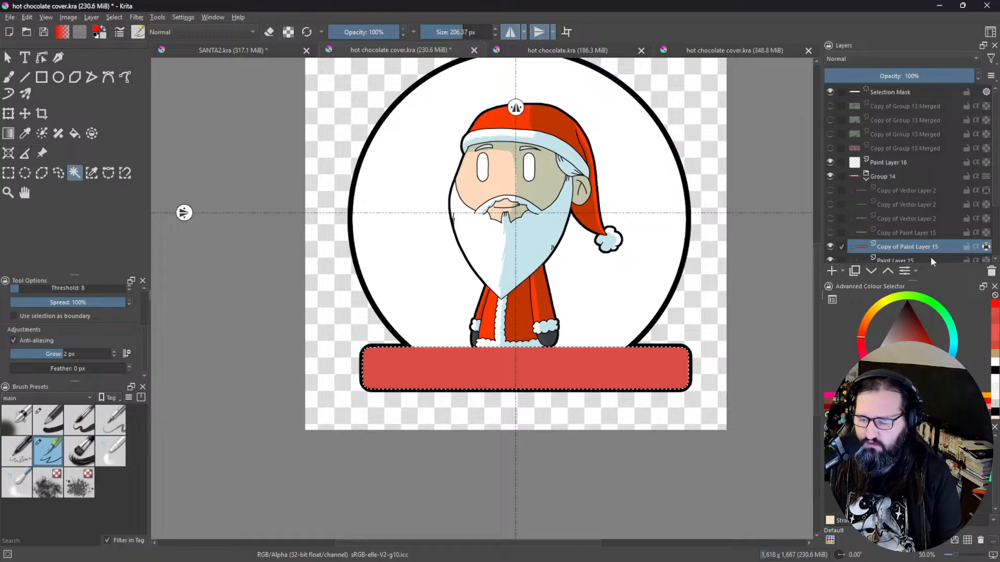
Step: Add a paint layer beneath Copy of Paint Layer 15, stroke the base selection with a 10 px solid black line, and deselect
left_click(900, 260)
left_click(832, 271)
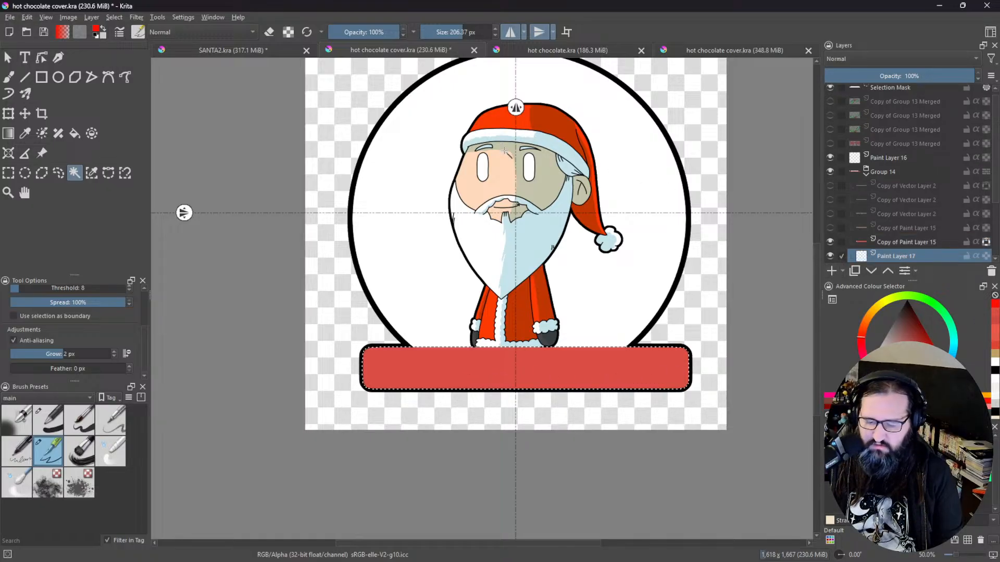
left_click(27, 18)
left_click(78, 281)
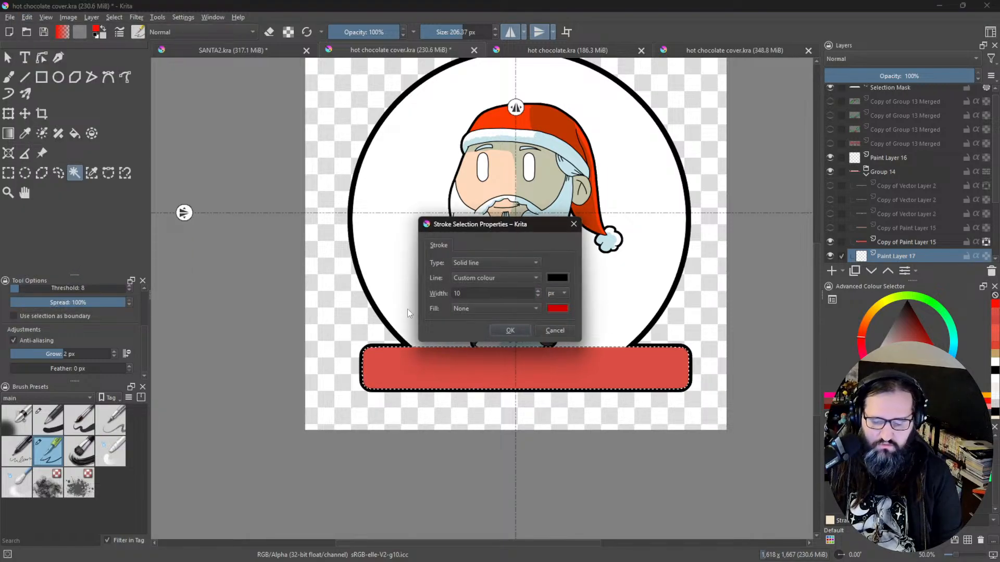
left_click(511, 331)
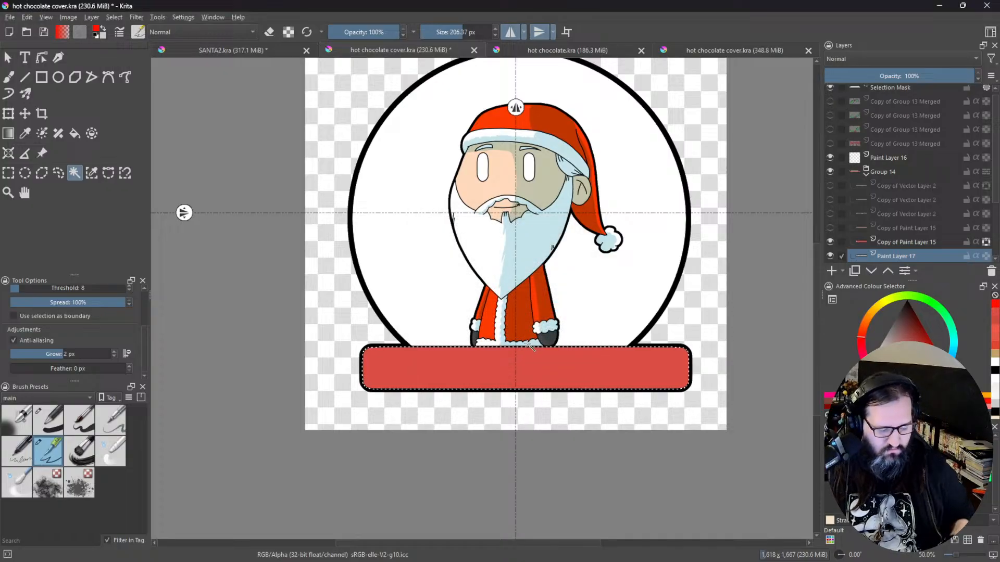
scroll(475, 358, "up", 1)
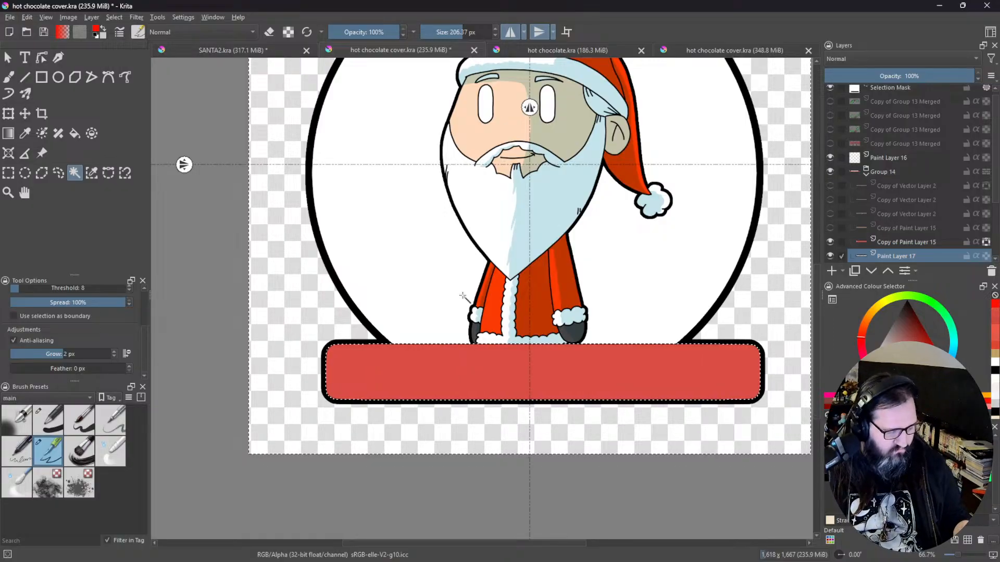
key("ctrl+shift+a")
scroll(402, 352, "up", 3)
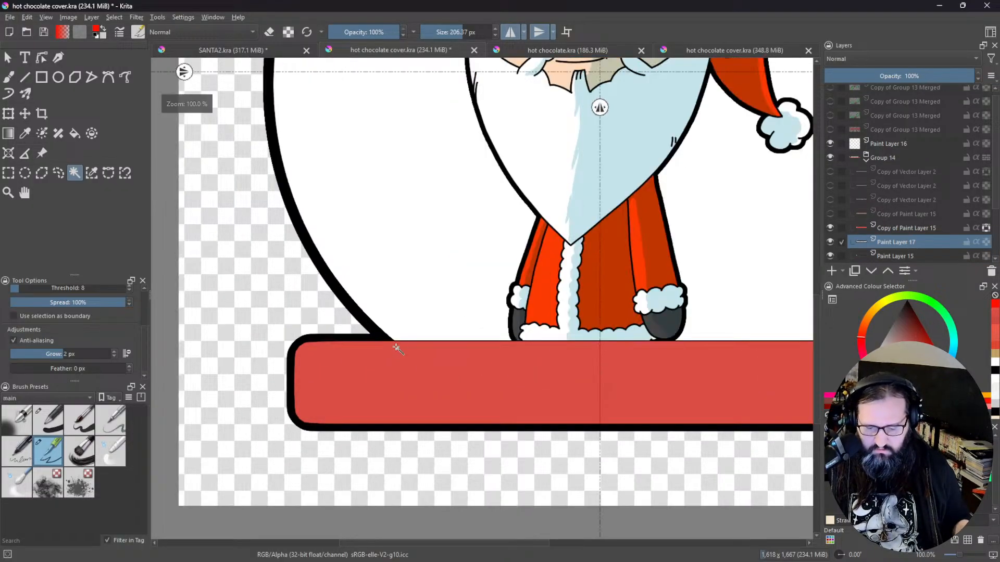
scroll(571, 338, "down", 3)
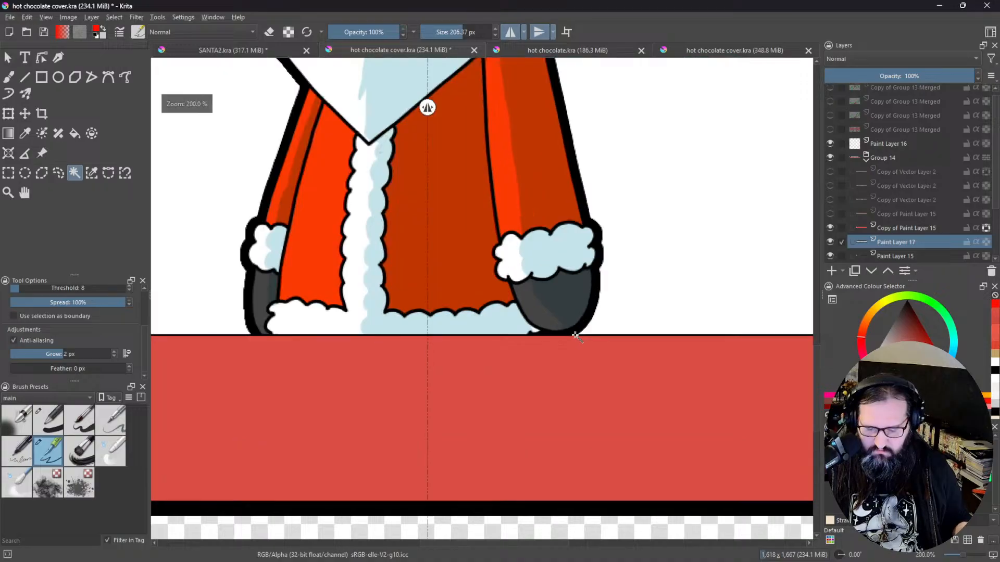
scroll(520, 341, "down", 2)
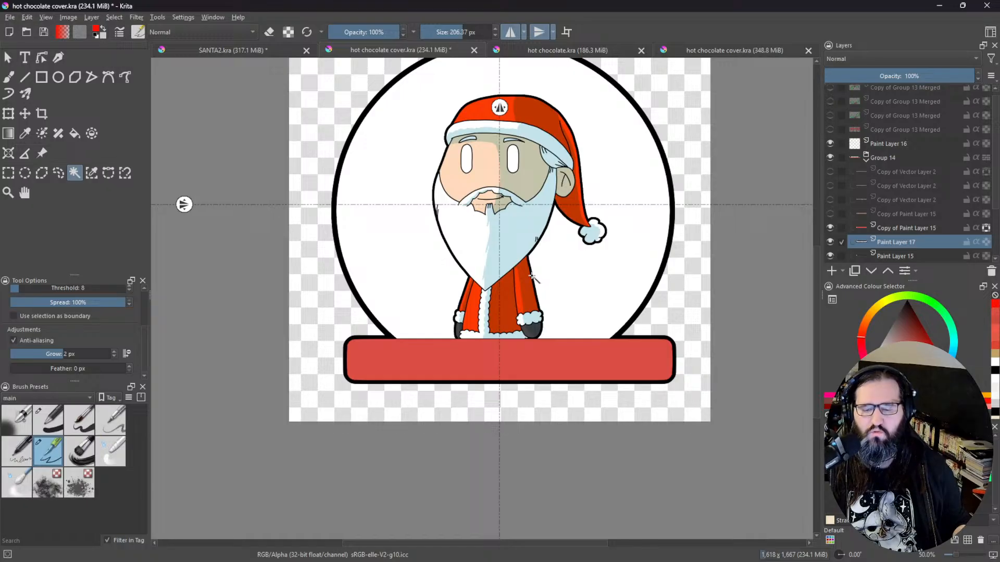
Step: Restore the base selection, set the Contiguous Selection tool's Grow value to 3 px, and clear the selection
left_click(532, 275)
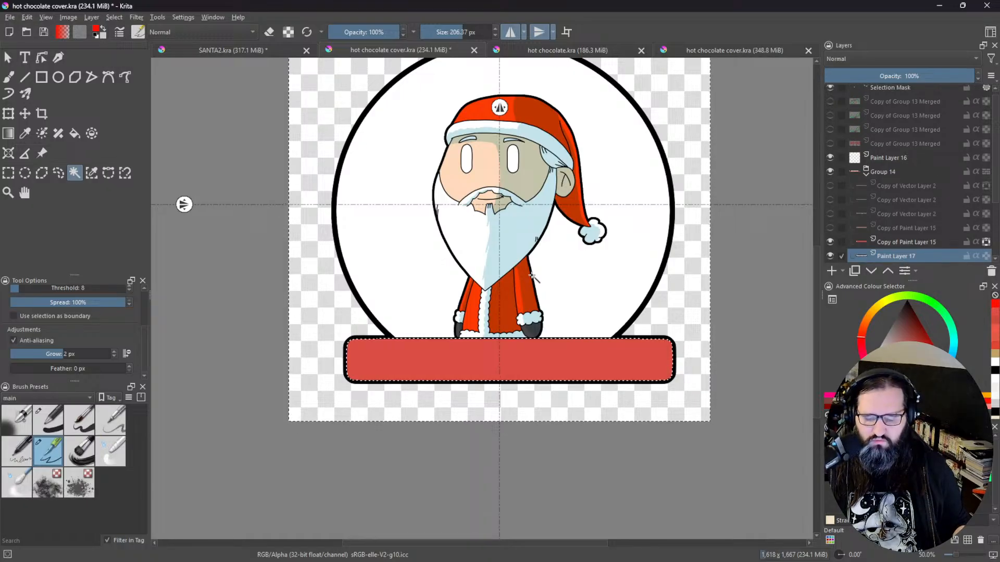
scroll(452, 350, "up", 5)
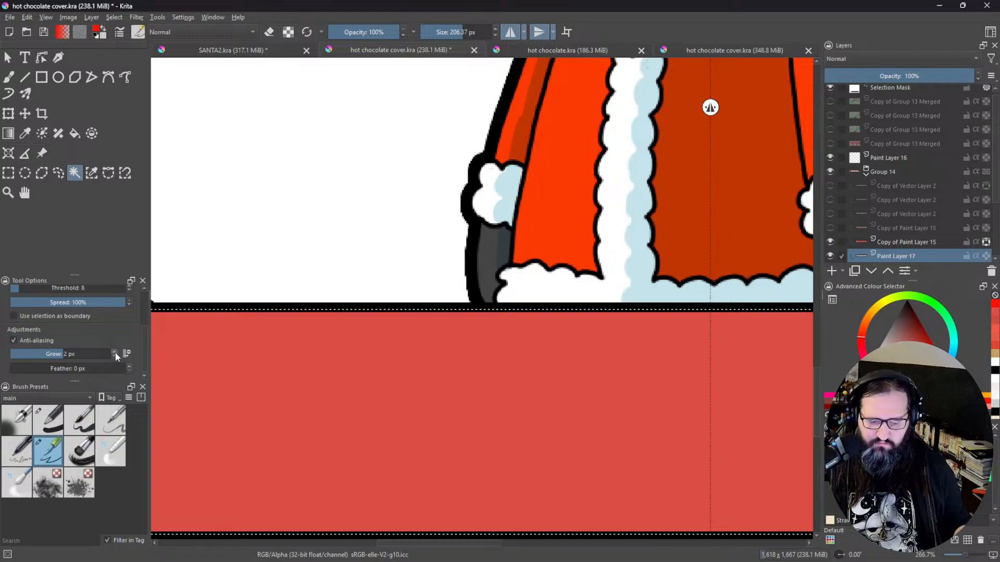
left_click(114, 351)
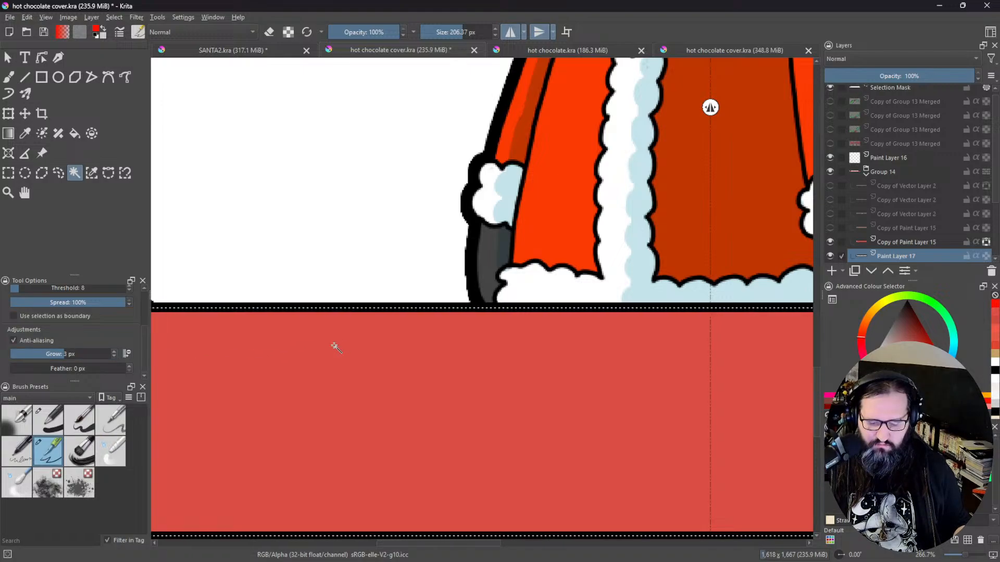
scroll(339, 347, "down", 3)
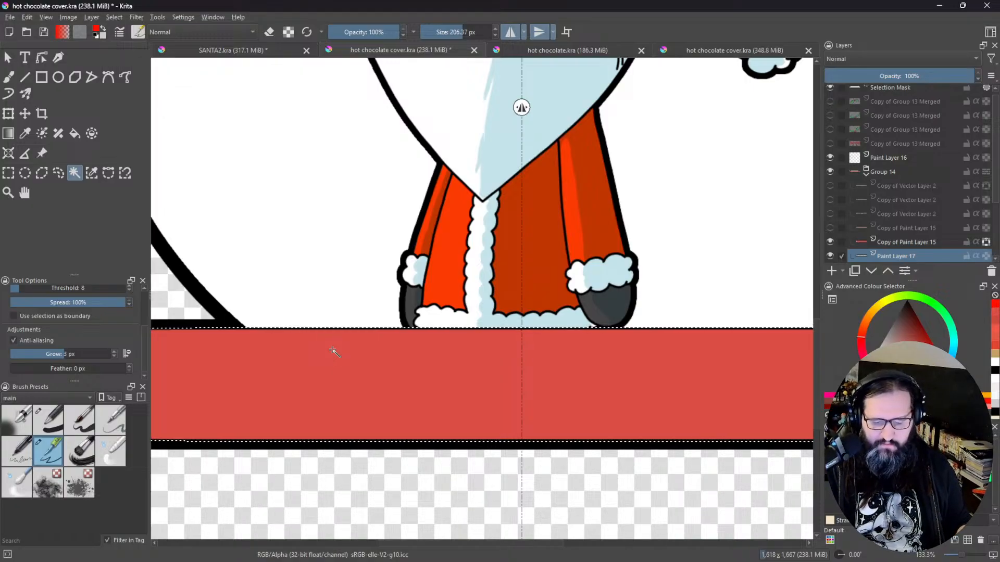
key("ctrl+shift+a")
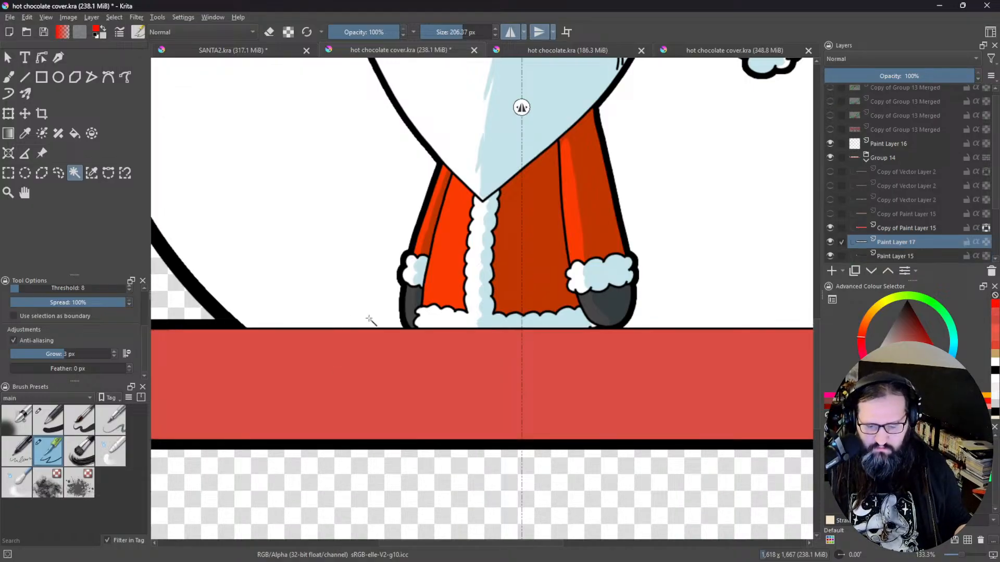
scroll(365, 318, "down", 4)
scroll(379, 318, "up", 3)
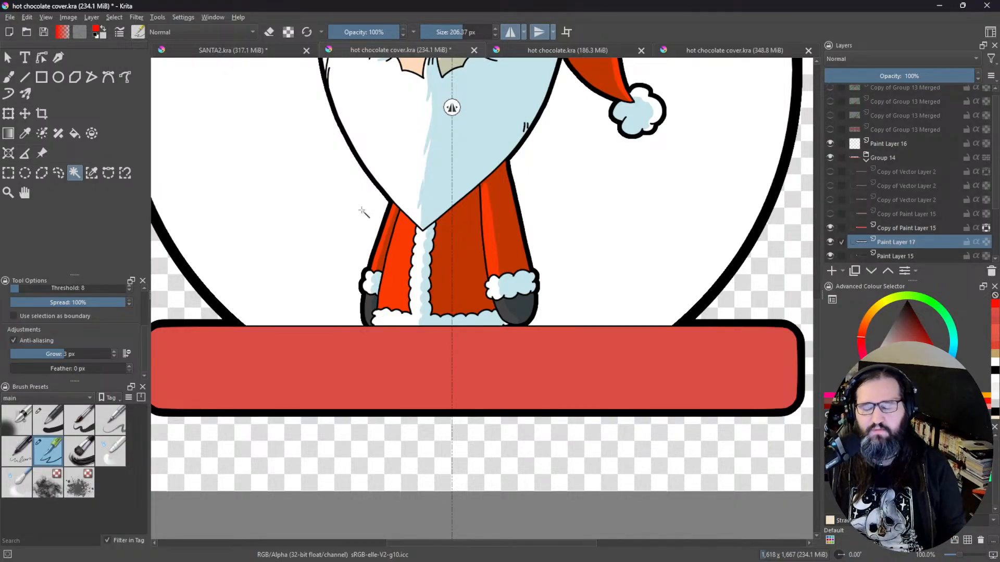
scroll(392, 188, "down", 2)
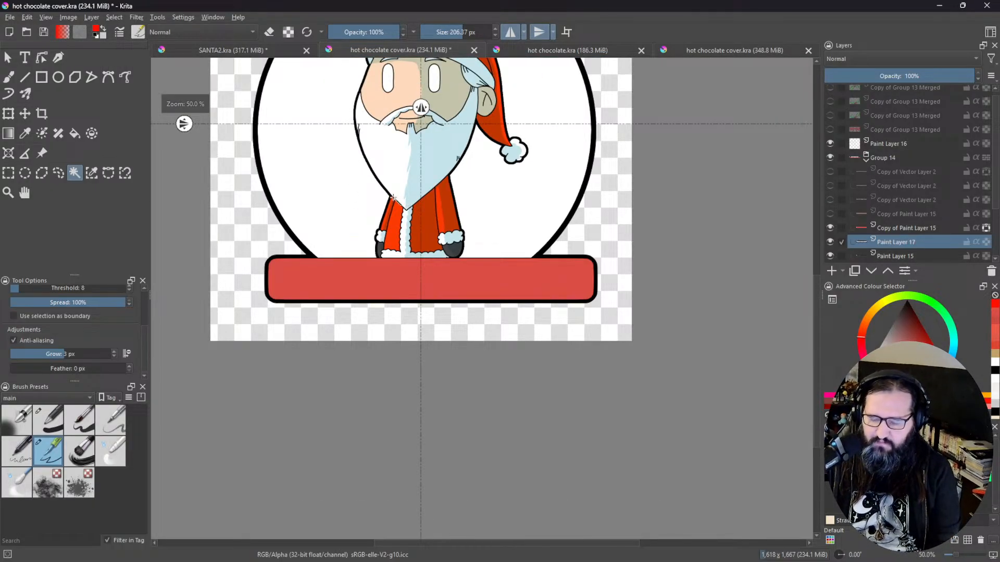
left_click_drag(384, 190, 356, 319)
left_click_drag(326, 265, 364, 263)
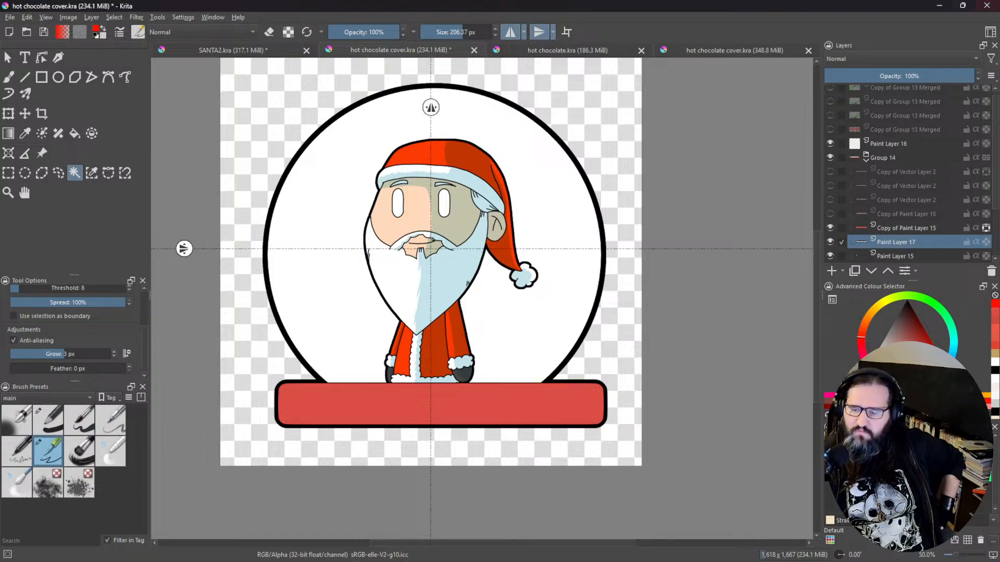
Step: Insert SANTA6.jpg as a new layer directly above the SANTAsolo.png layer
scroll(917, 170, "down", 3)
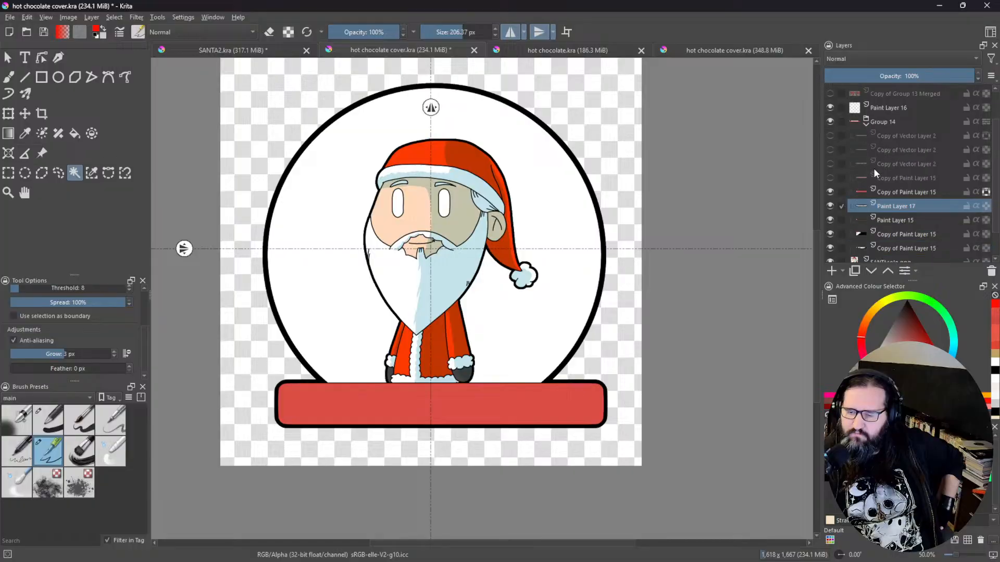
left_click(884, 228)
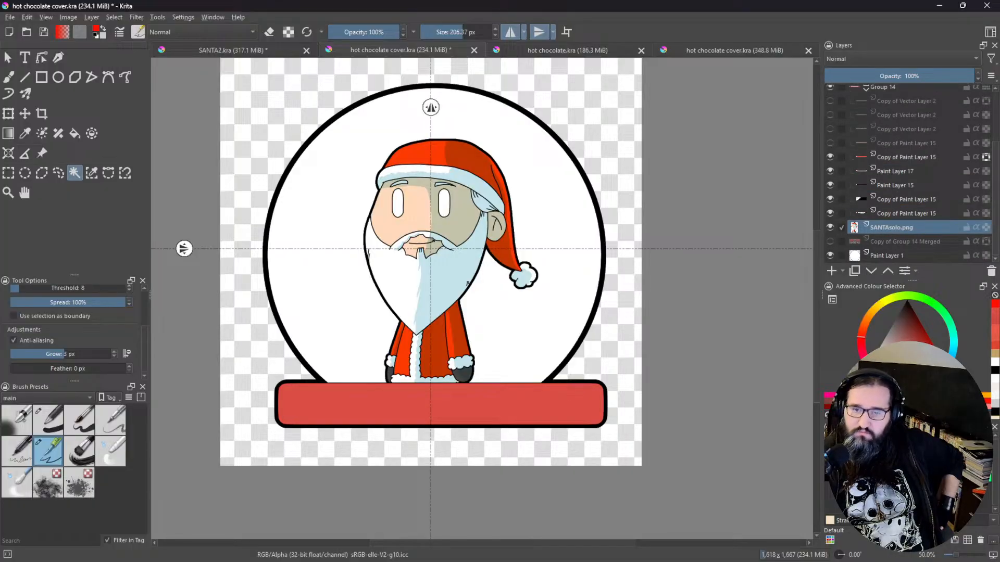
left_click_drag(717, 125, 737, 278)
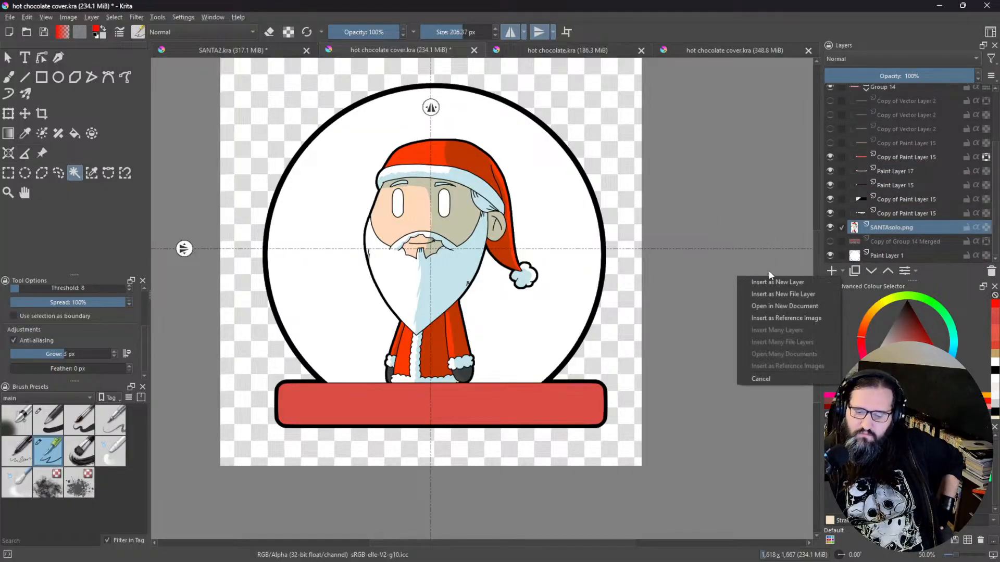
left_click(783, 282)
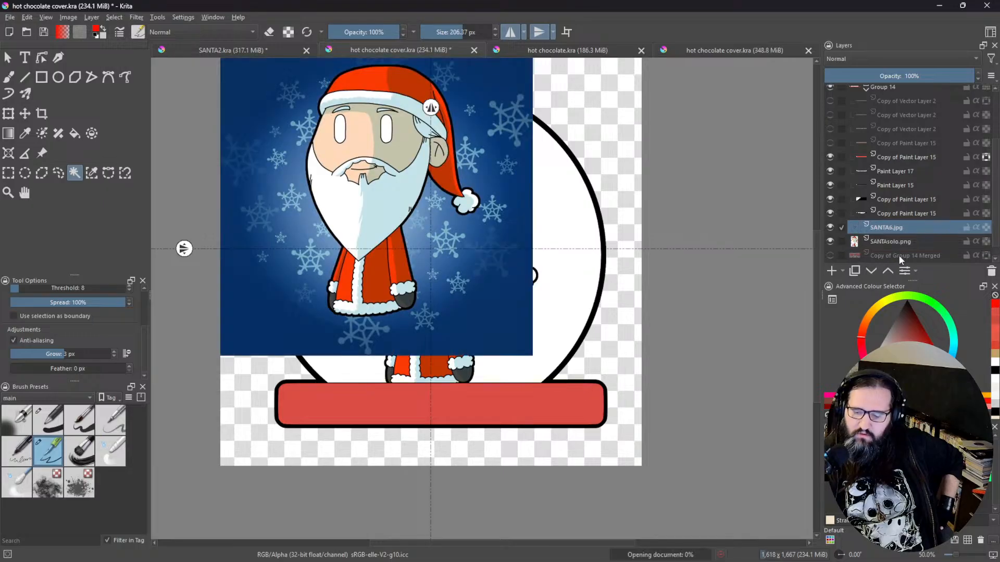
Step: Hide the SANTAsolo.png layer and move SANTA6.jpg over the globe to about x 841 px, y 862 px
left_click(830, 242)
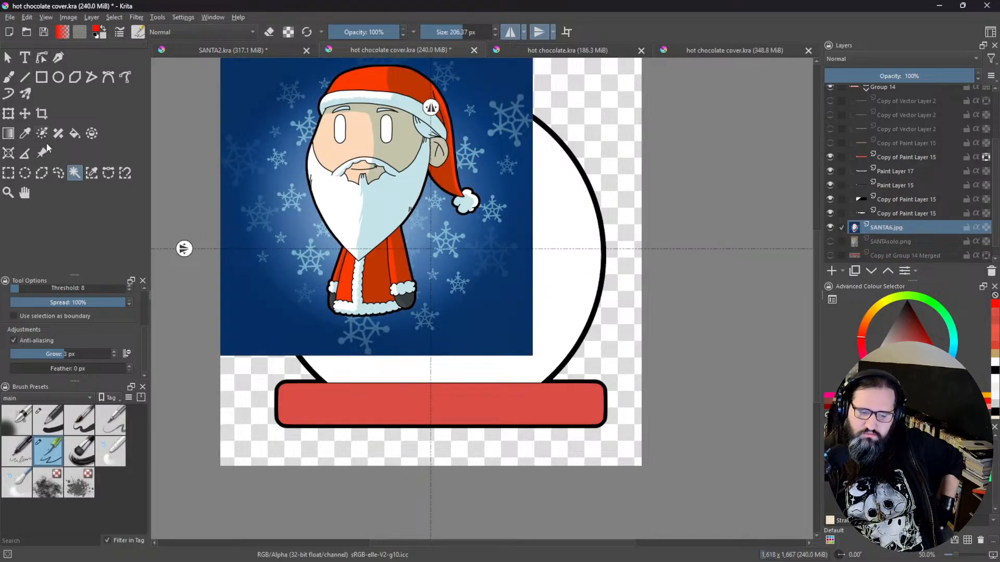
left_click(12, 114)
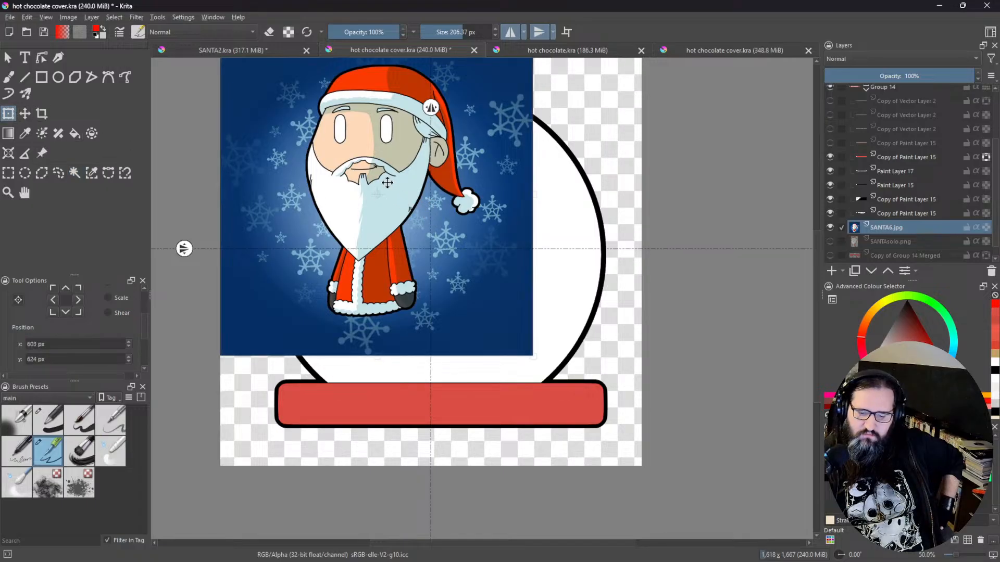
left_click_drag(388, 185, 445, 240)
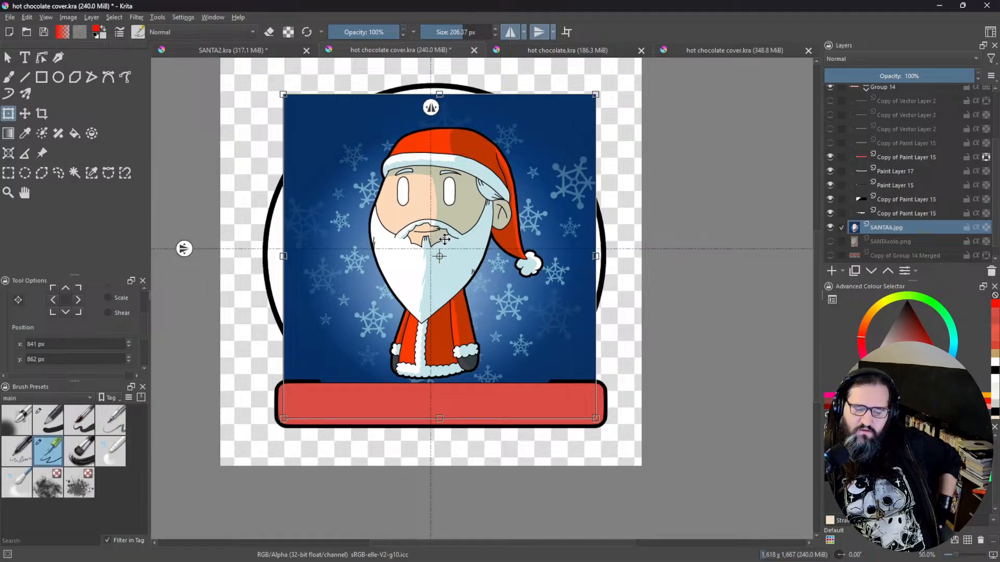
Step: In the SANTA2.kra document, collapse and show the Group 66 snowflake background and hide Santa's Group 17
left_click(236, 52)
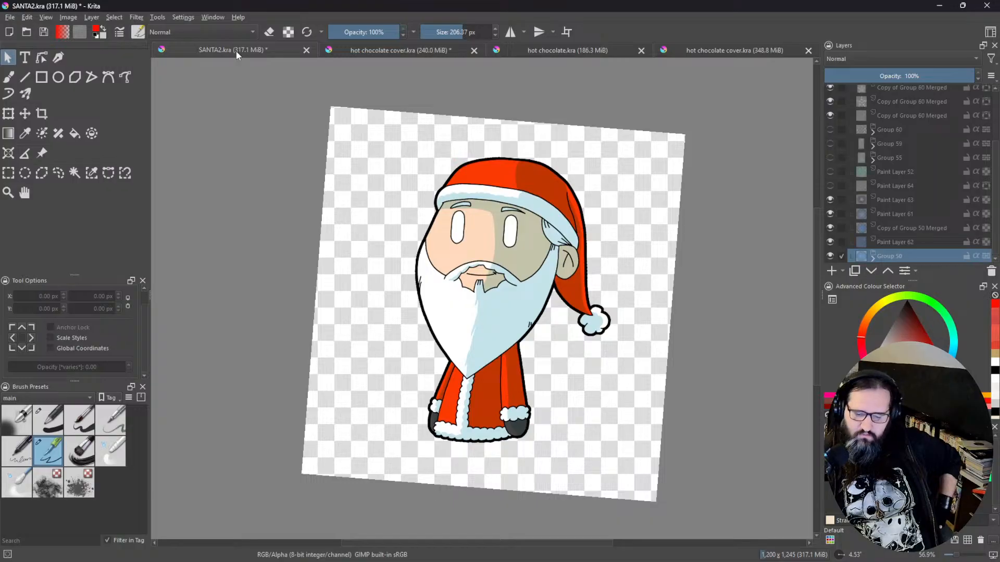
scroll(880, 201, "up", 3)
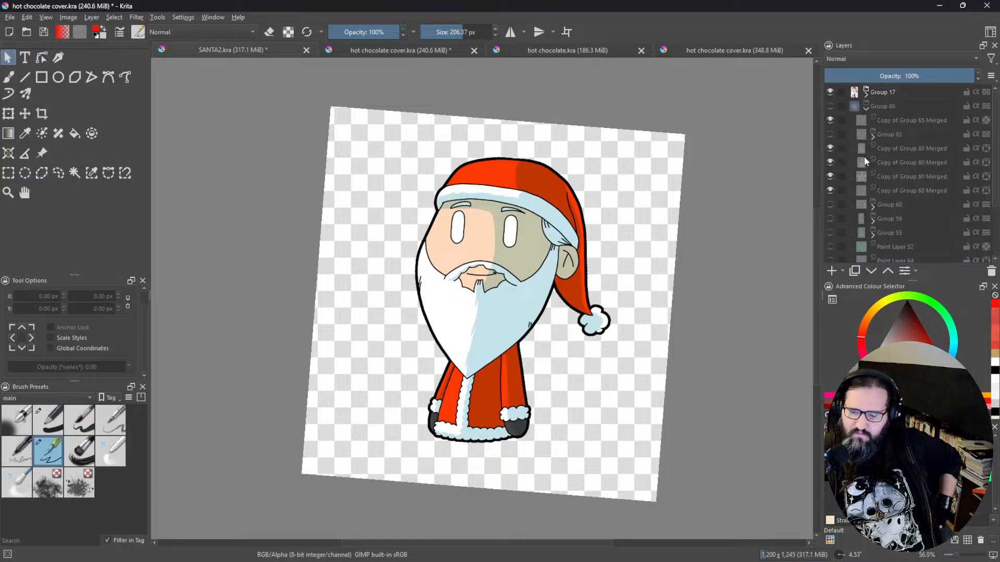
left_click(866, 108)
left_click(831, 105)
left_click(830, 93)
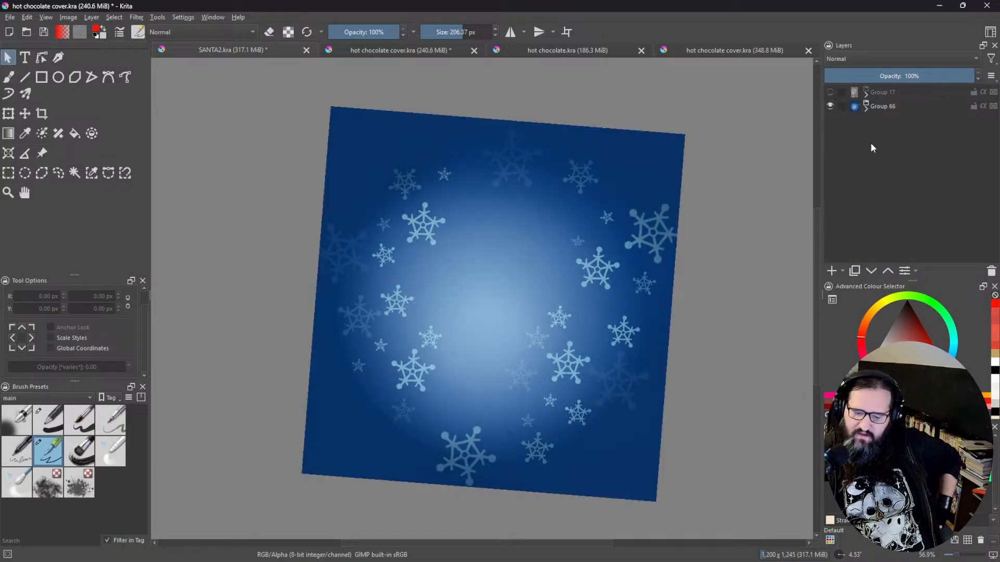
Step: Export the snowflake background on its own as a JPEG image
left_click(10, 17)
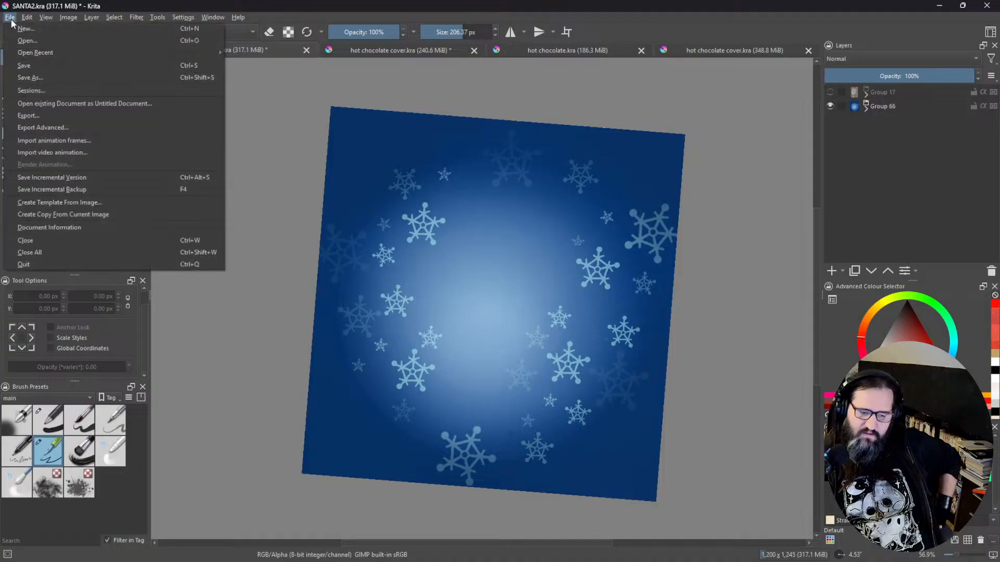
left_click(42, 117)
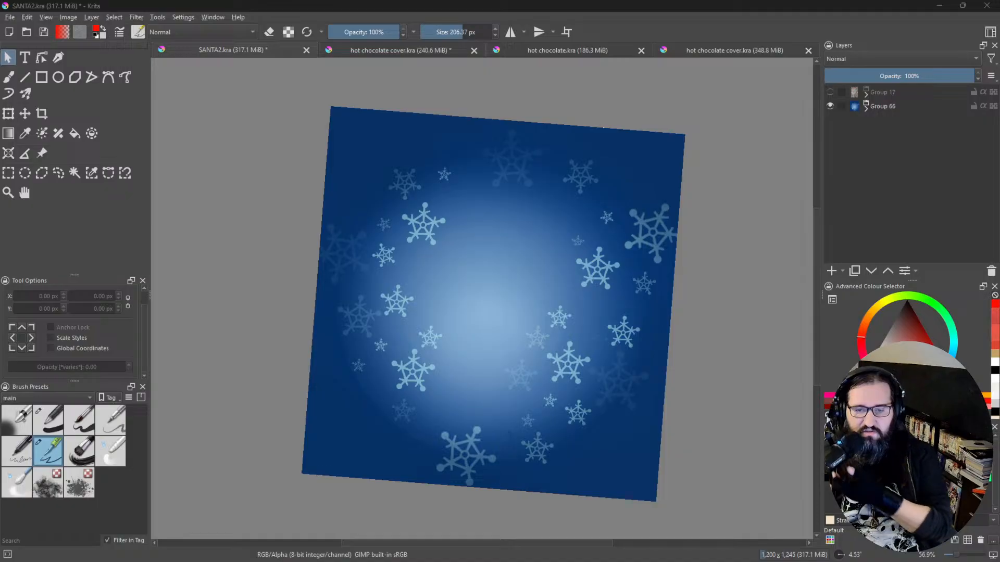
key("Return")
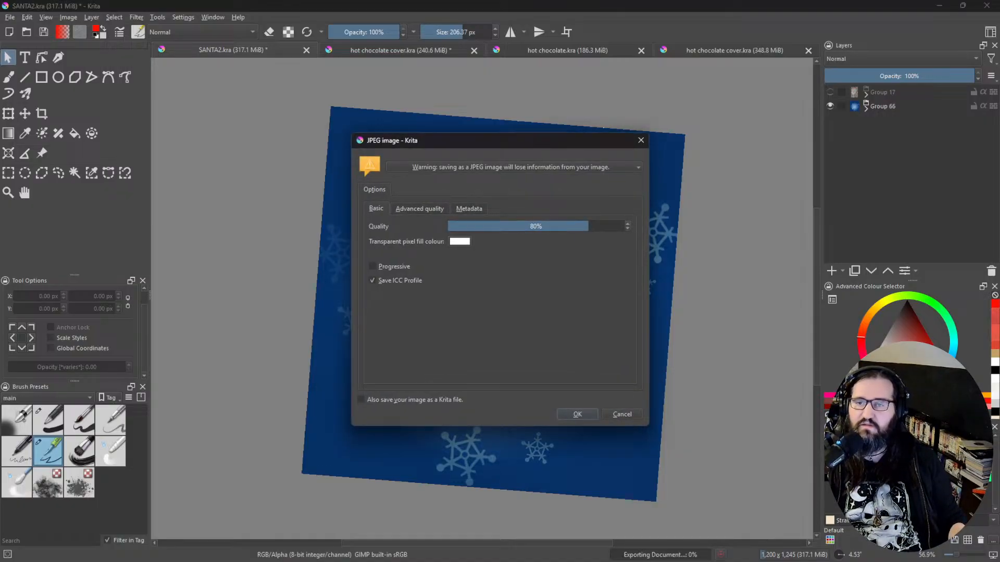
Step: Export the snowflake background as a JPEG at 80% quality and close the Xmas Hot Chocolate cover document
left_click(577, 414)
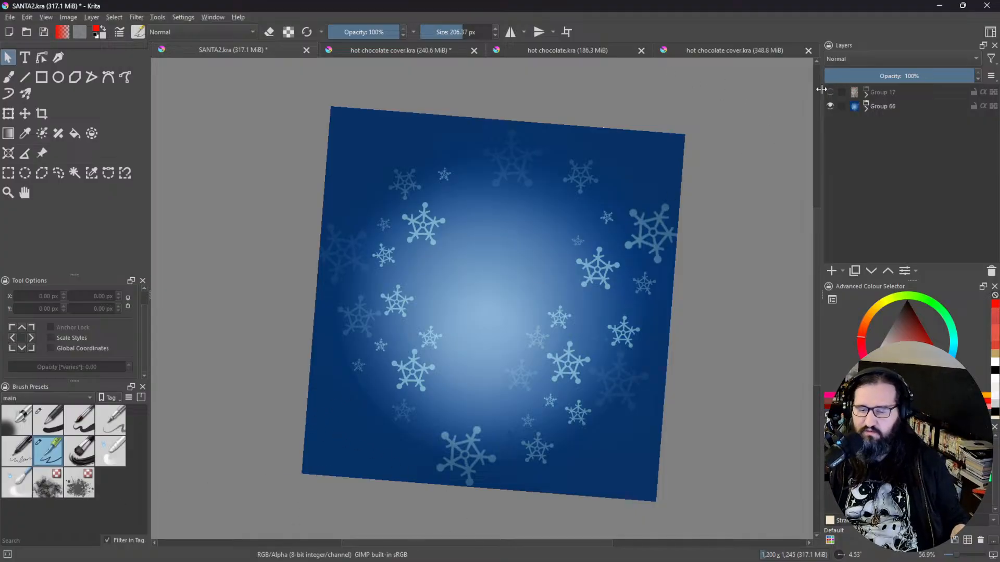
left_click(733, 53)
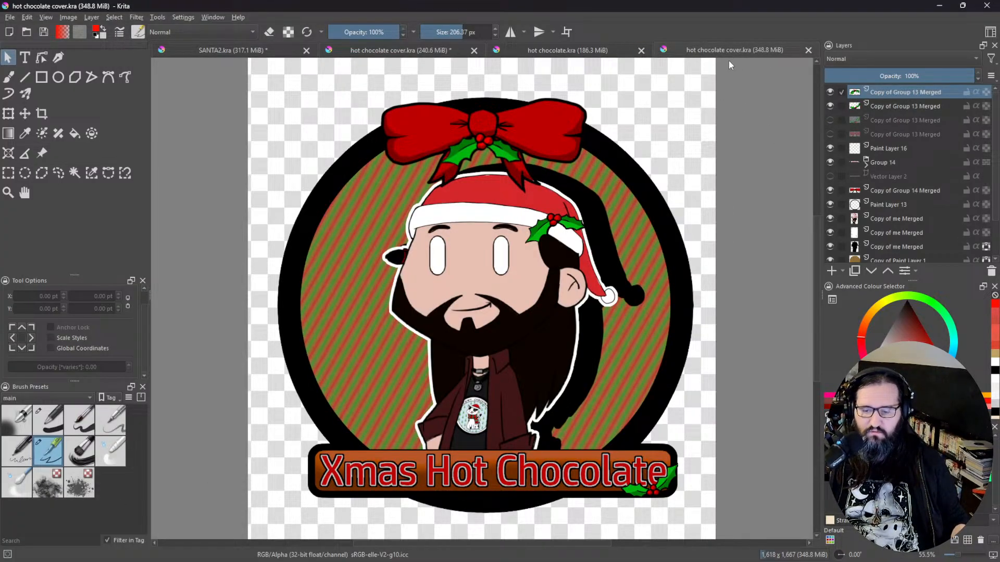
left_click(809, 50)
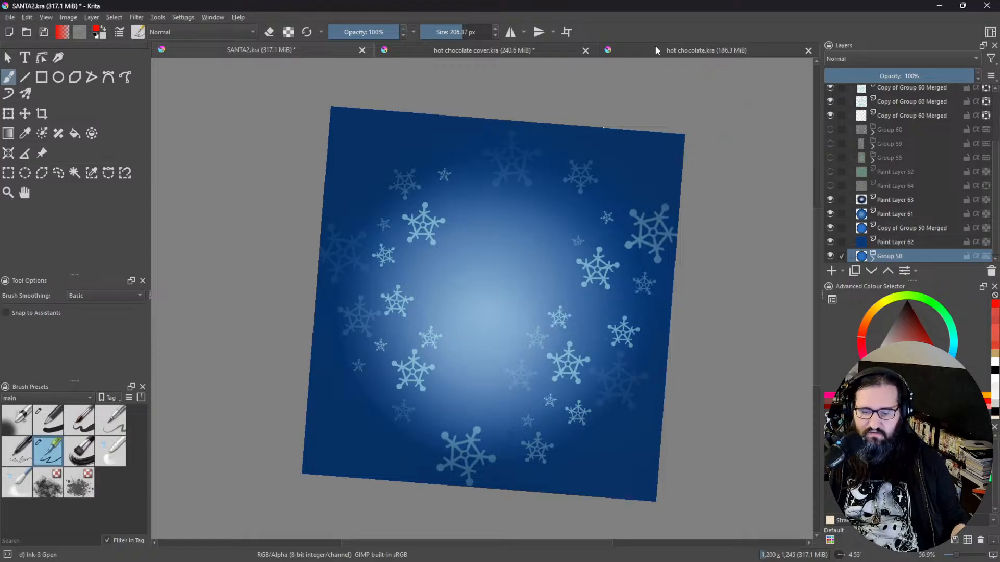
Step: Switch to the remaining hot chocolate cover document with the Santa globe and import snowflakes.jpg as a new layer
left_click(713, 61)
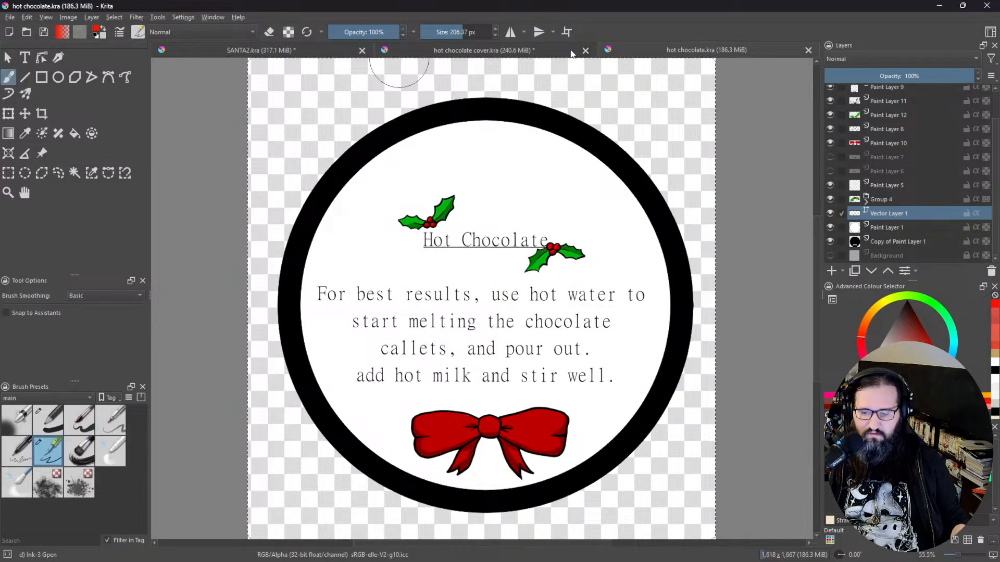
left_click(513, 55)
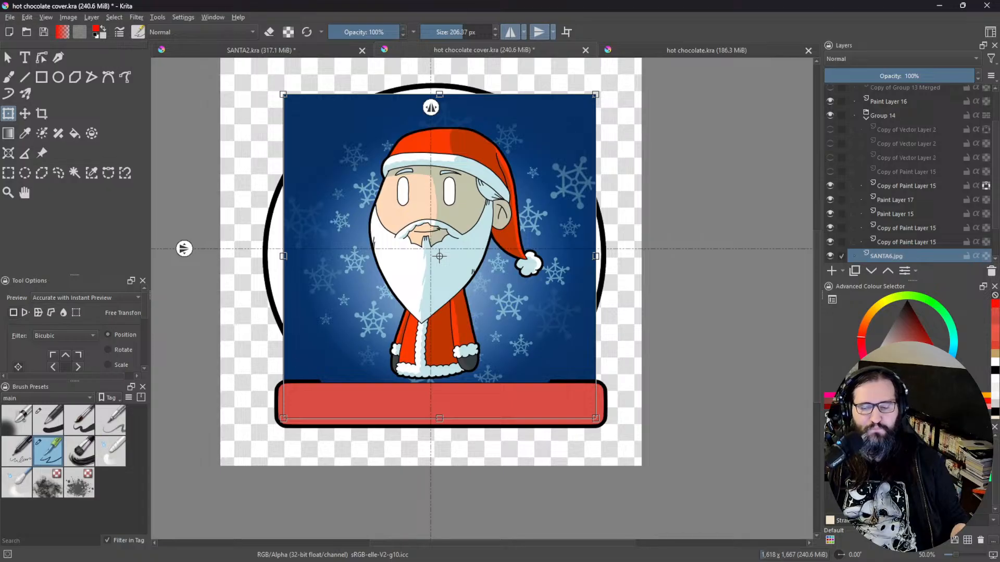
left_click_drag(747, 397, 655, 266)
left_click(706, 272)
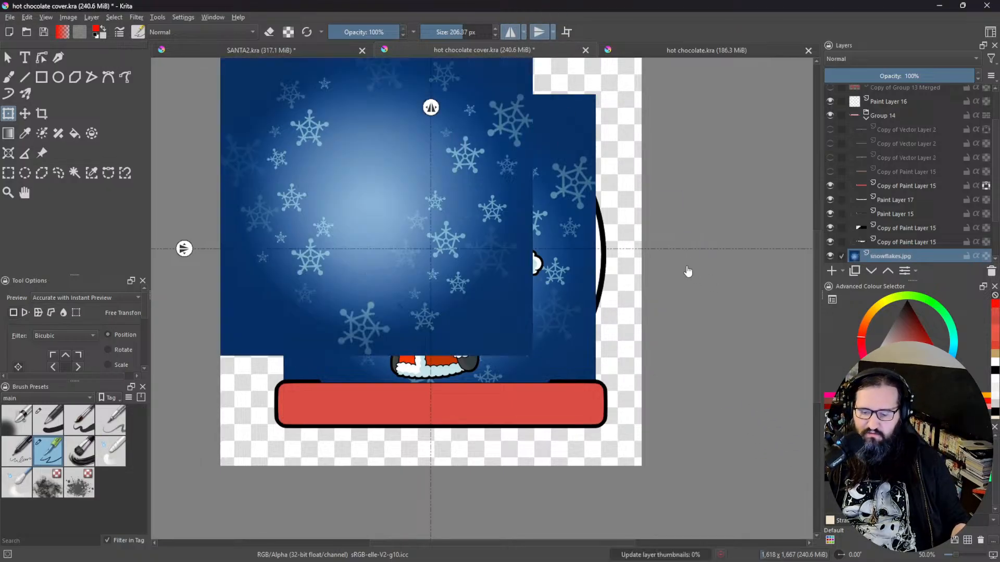
Step: Delete the SANTA6.jpg layer and show the SANTAsolo.png layer directly above snowflakes.jpg
scroll(909, 243, "down", 1)
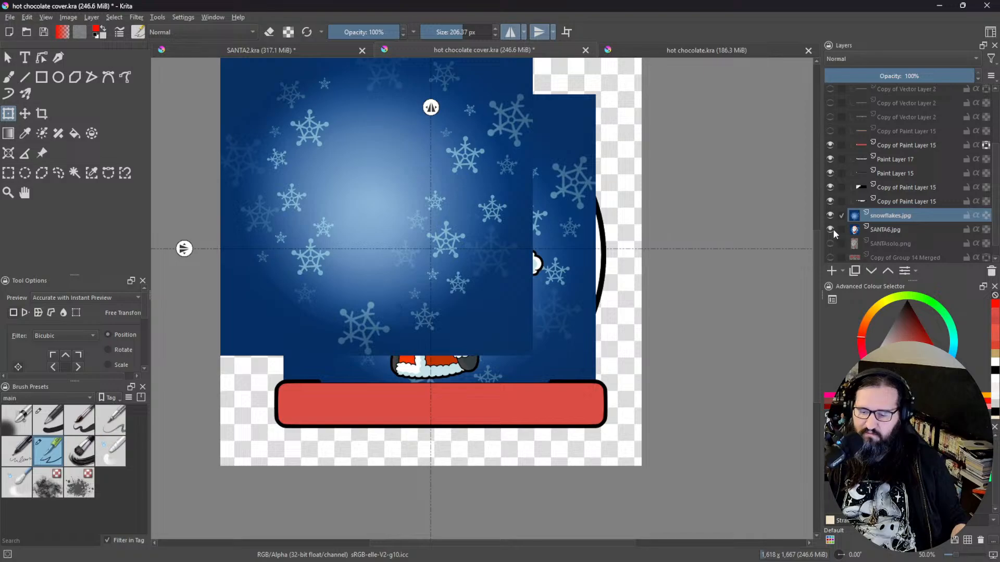
left_click(893, 233)
left_click(991, 271)
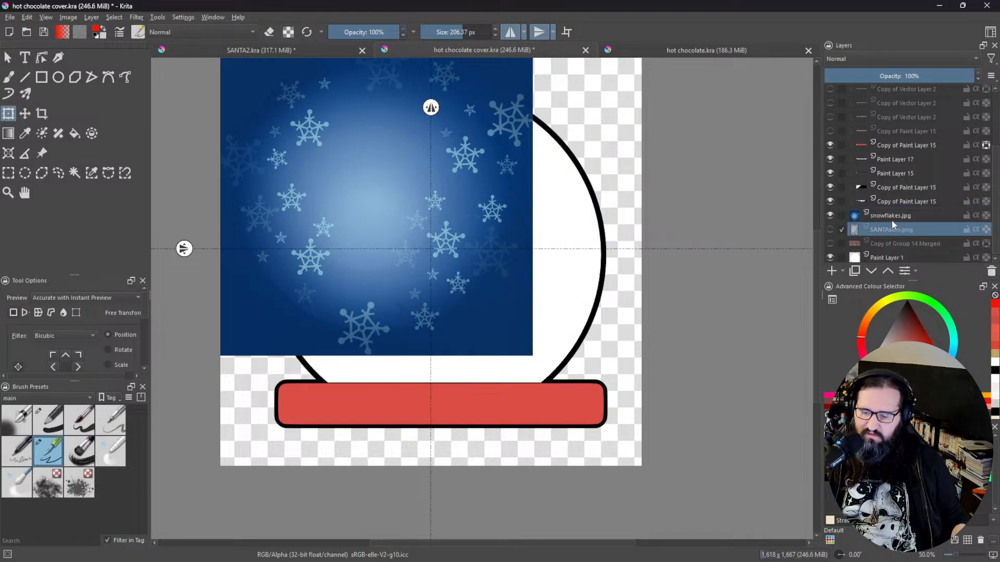
left_click(890, 215)
left_click_drag(886, 226, 892, 213)
left_click(831, 215)
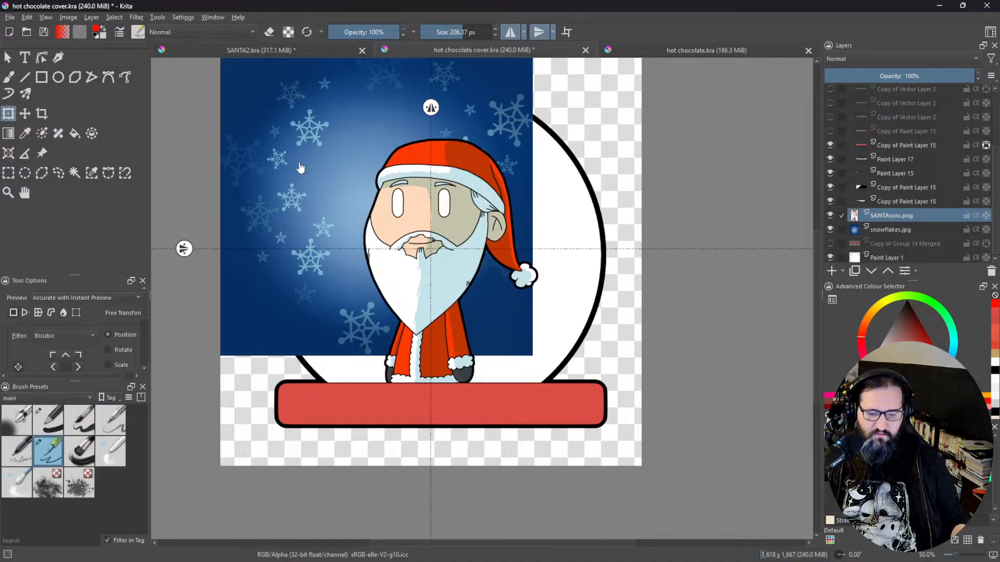
Step: Move the snowflakes.jpg layer so its centre sits on the crossing of the two mirror axes
left_click(876, 234)
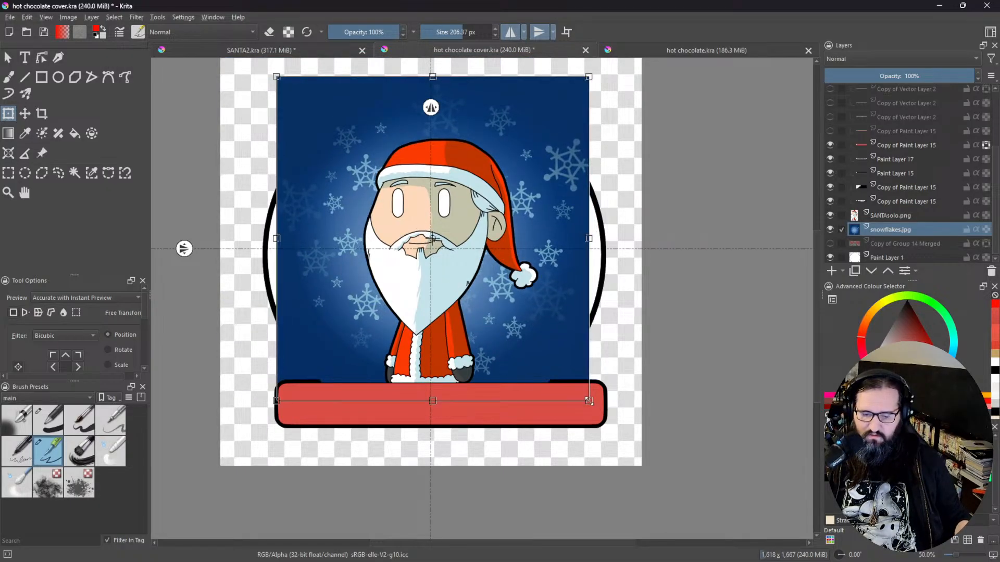
left_click_drag(589, 401, 612, 420)
key("ctrl+z")
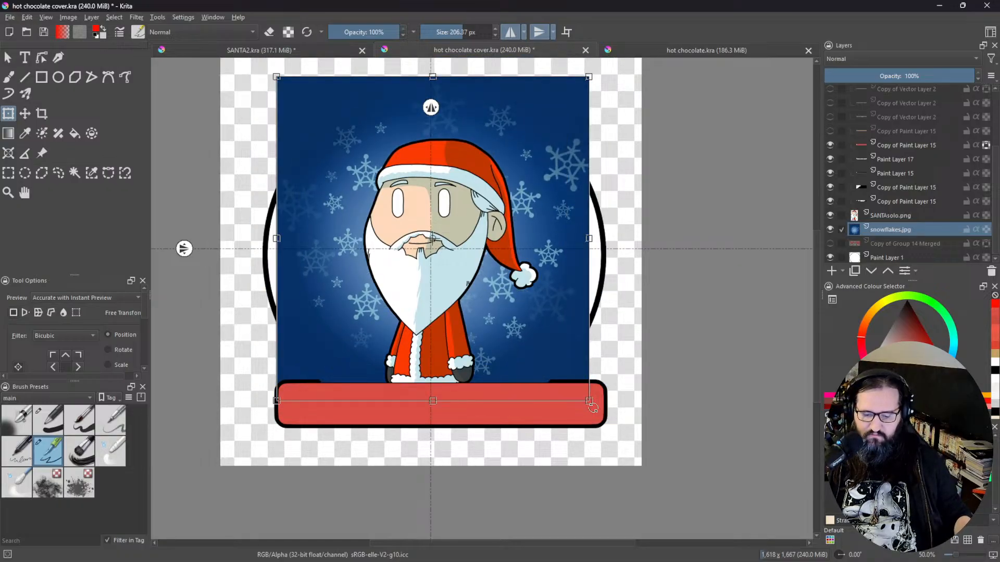
left_click_drag(523, 325, 521, 328)
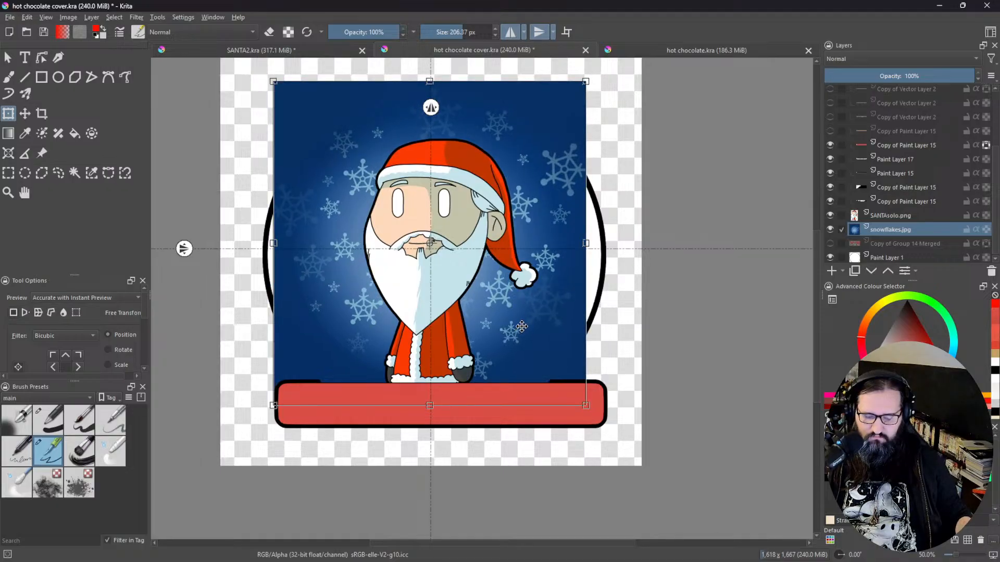
key("1")
left_click_drag(407, 262, 410, 266)
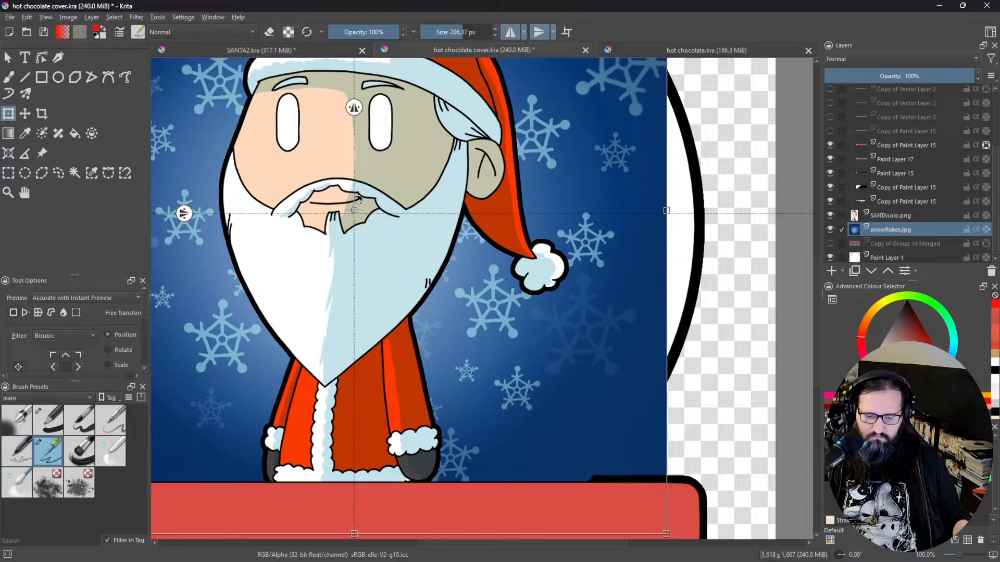
scroll(359, 215, "up", 4)
left_click_drag(358, 224, 359, 248)
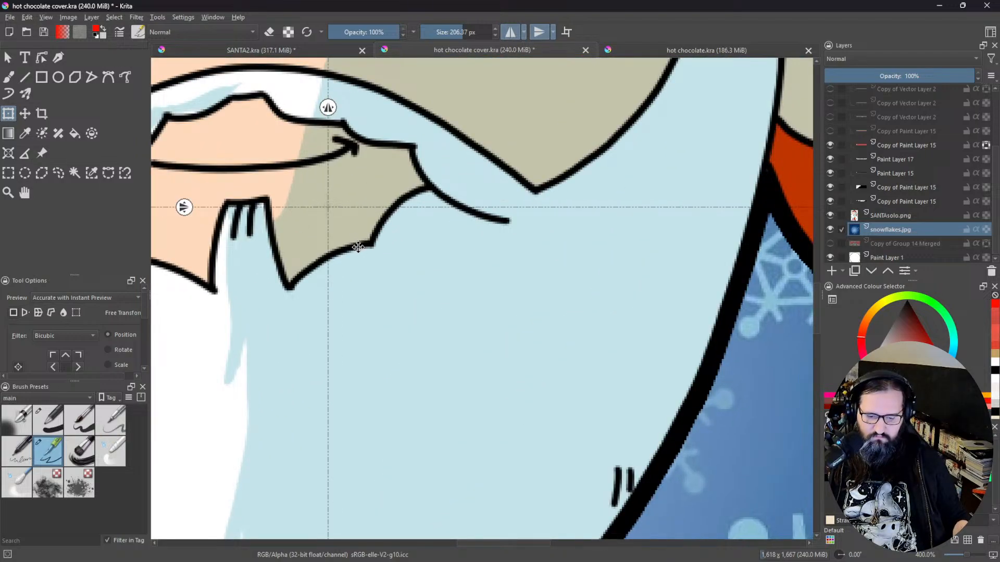
left_click_drag(357, 247, 359, 247)
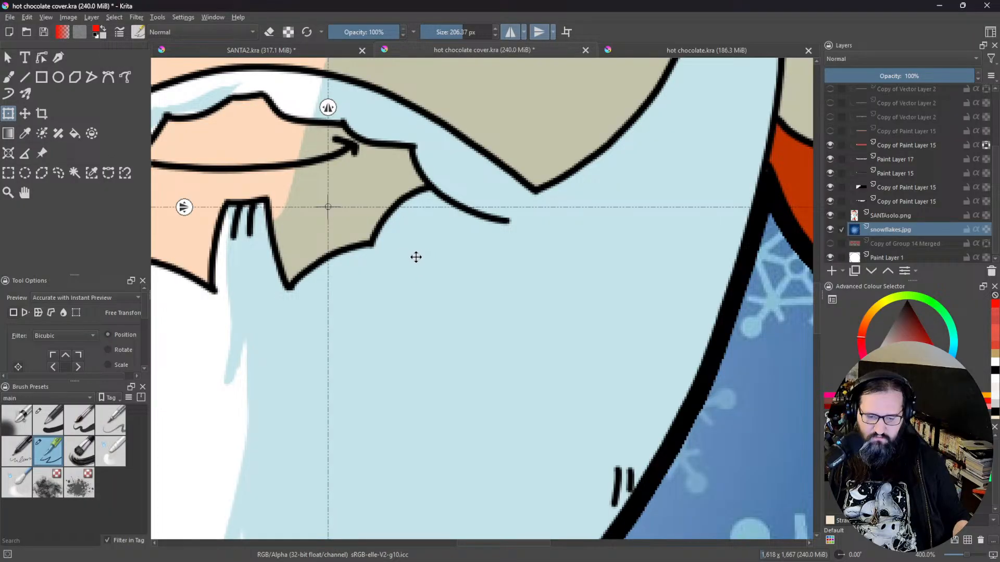
Step: Enlarge the snowflakes.jpg layer about its centre until it covers the whole globe circle
scroll(460, 259, "down", 6)
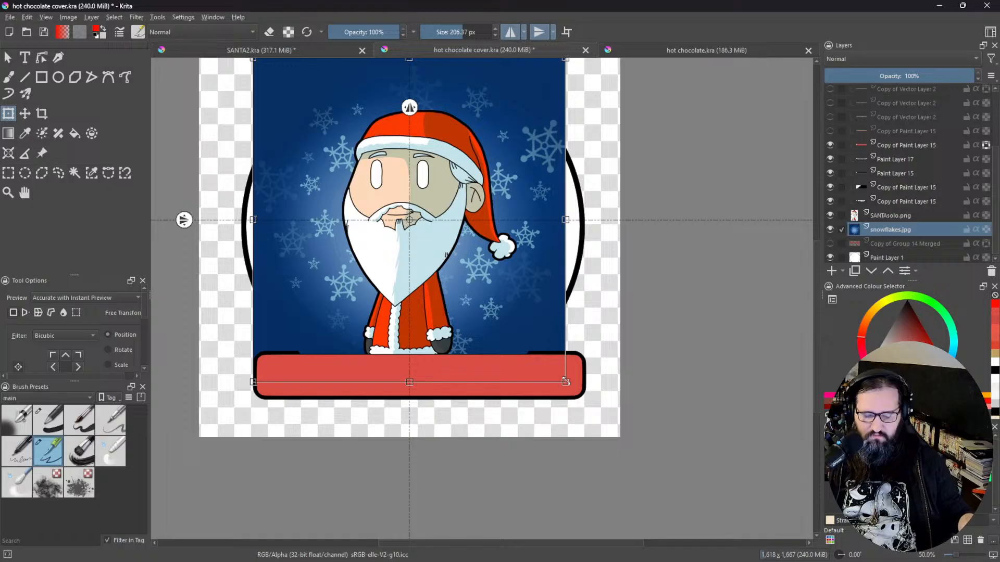
left_click_drag(566, 382, 585, 404)
left_click_drag(540, 319, 547, 352)
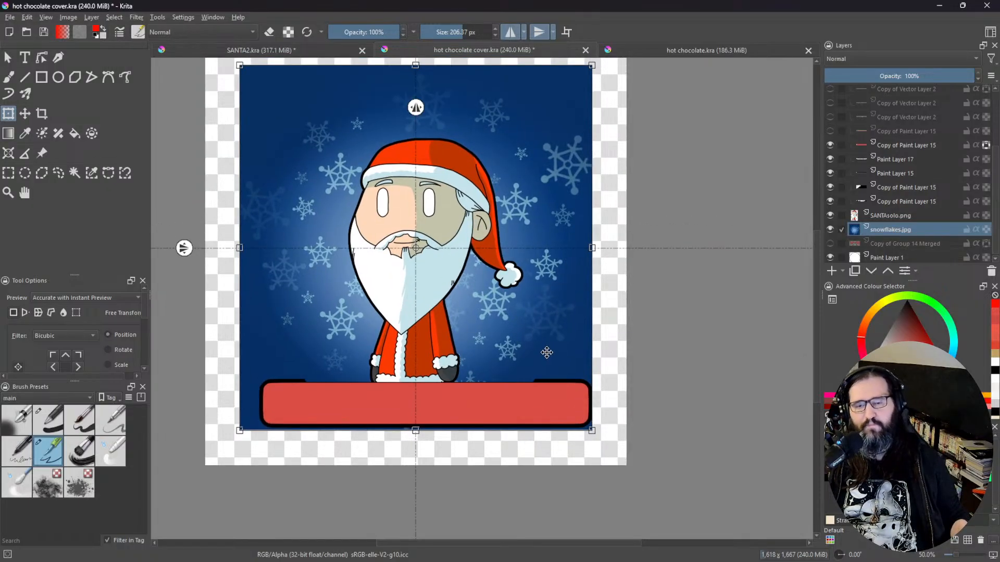
scroll(472, 298, "down", 1)
left_click_drag(471, 266, 476, 287)
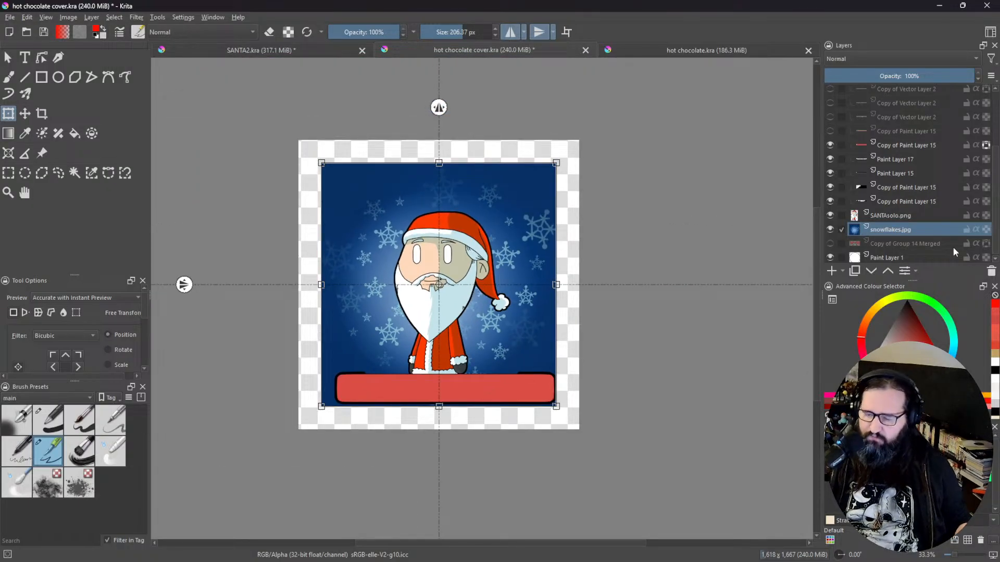
Step: Hide the snowflakes.jpg layer and contiguously select the full white circle on Paint Layer 1, using only the current layer as reference
scroll(938, 245, "down", 1)
left_click(907, 254)
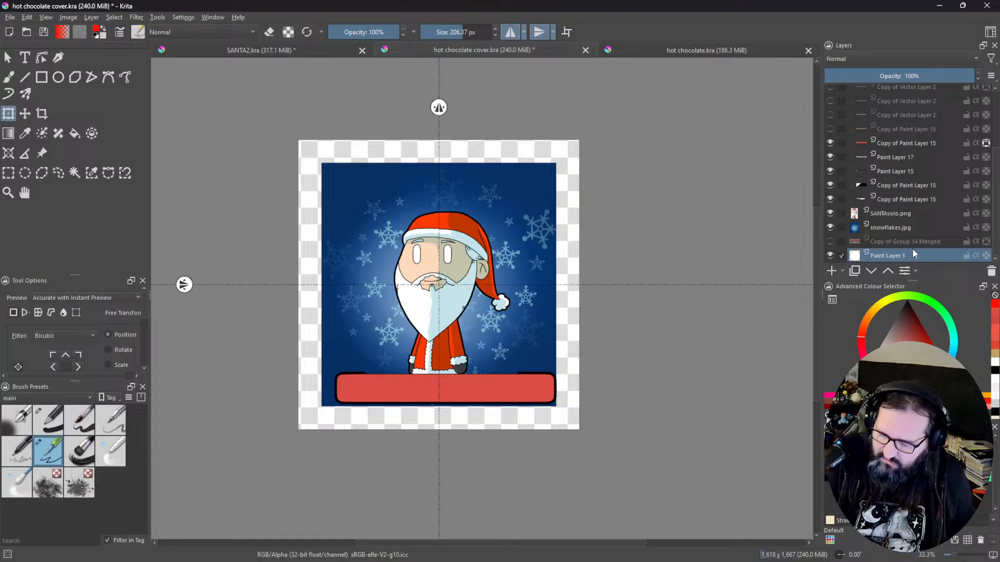
mouse_move(891, 248)
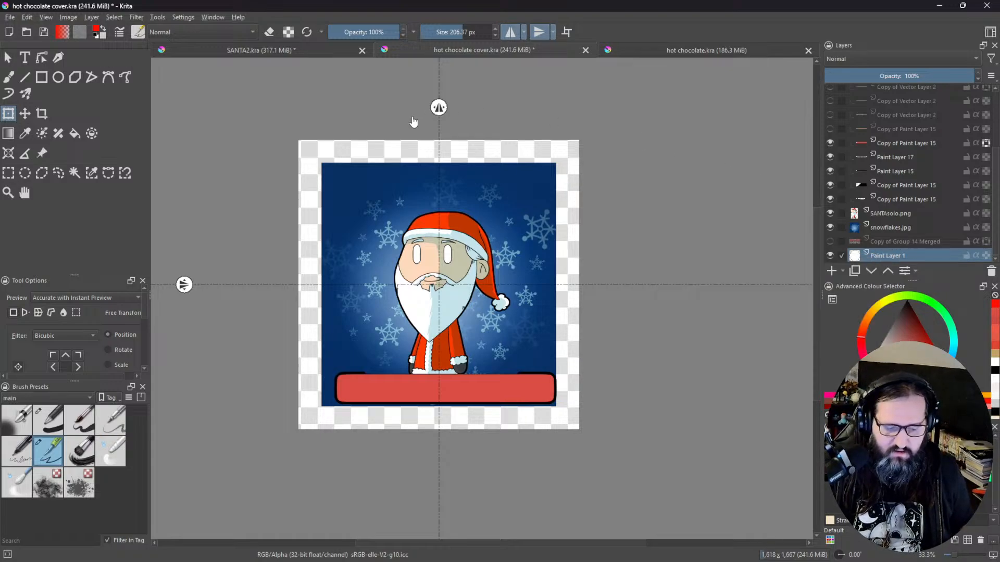
left_click(74, 174)
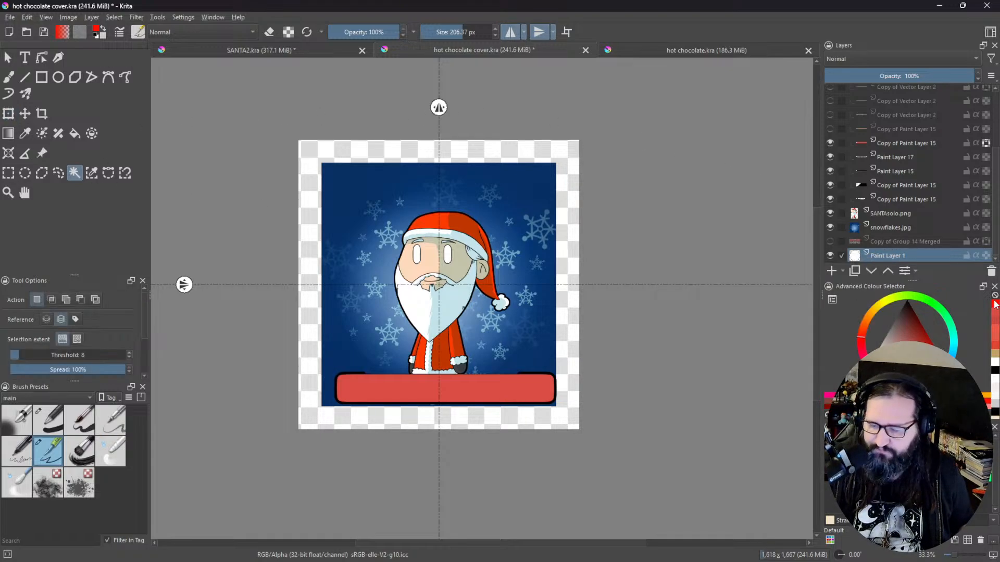
left_click(830, 228)
left_click(520, 332)
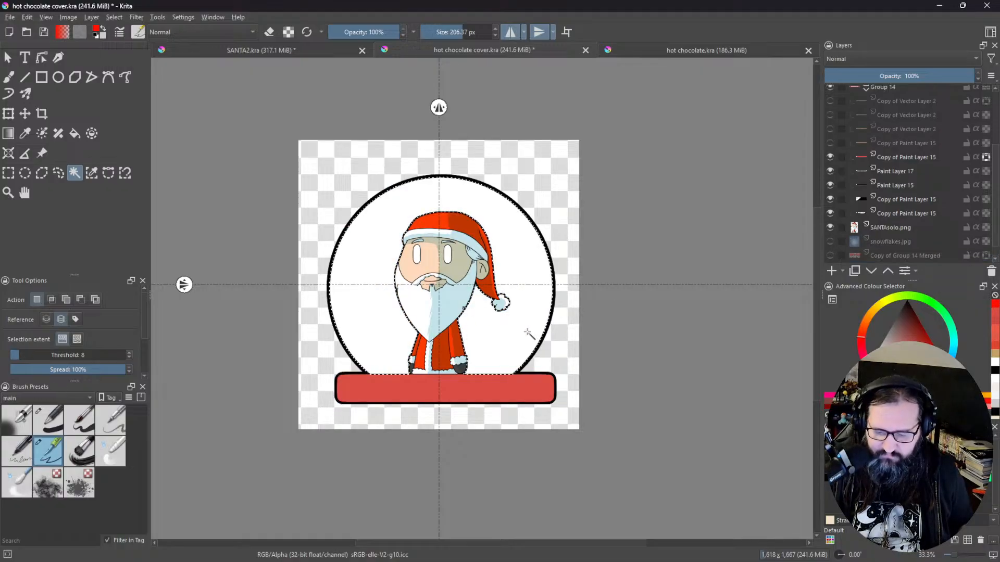
key("ctrl+z")
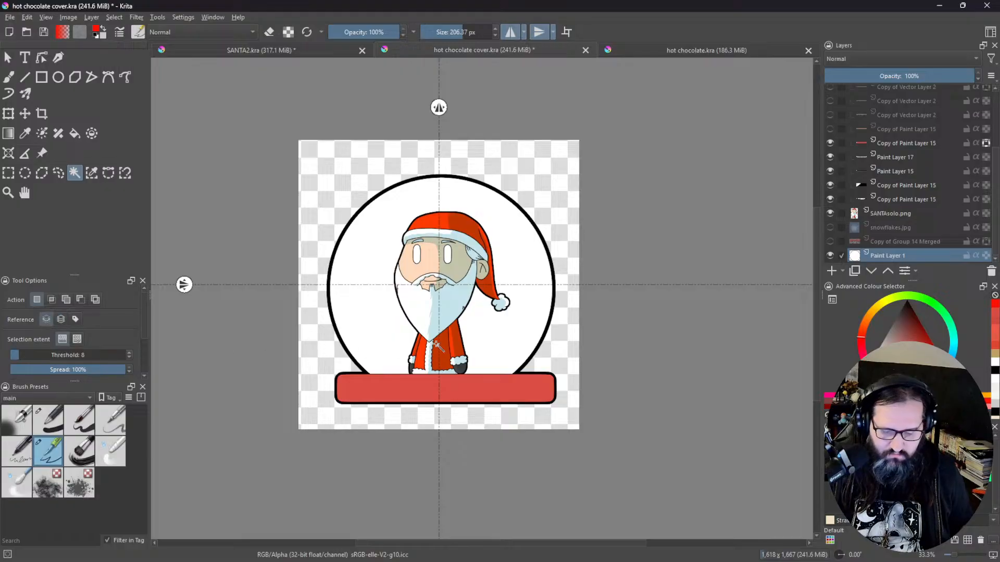
left_click(403, 336)
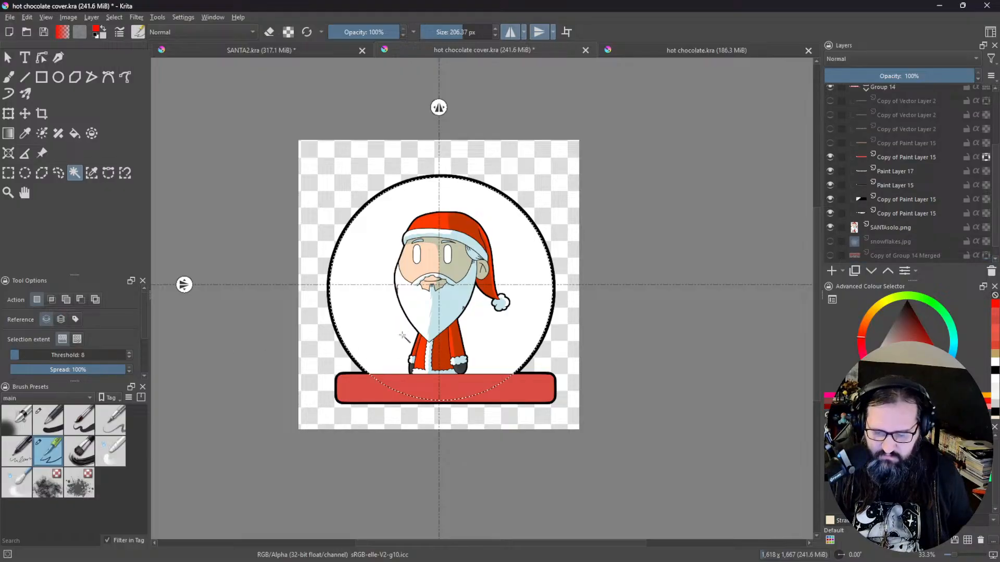
Step: Check the circle selection against the snowflakes.jpg layer and the globe outline, and review the selection's grow setting
left_click(859, 242)
left_click(830, 242)
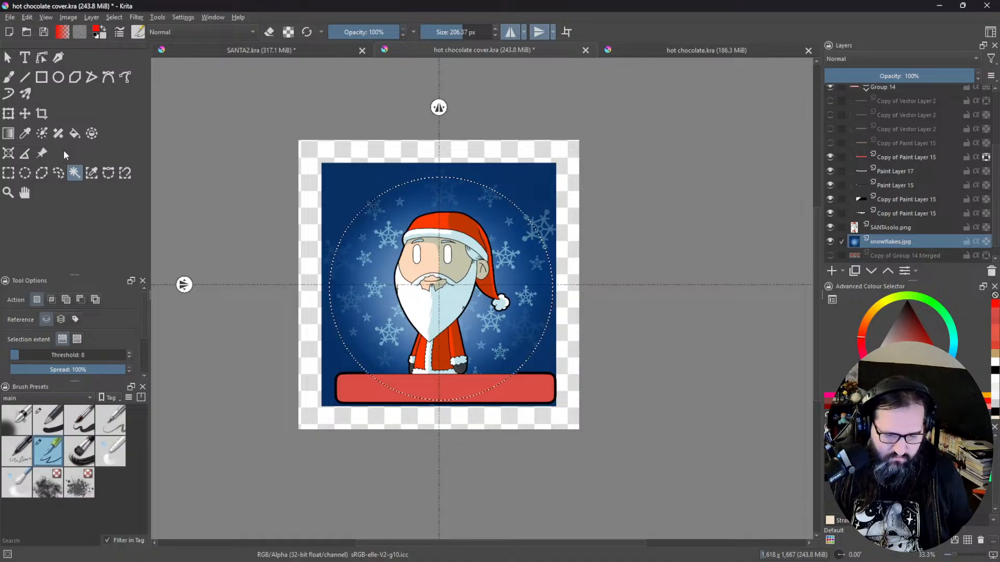
left_click_drag(143, 324, 140, 374)
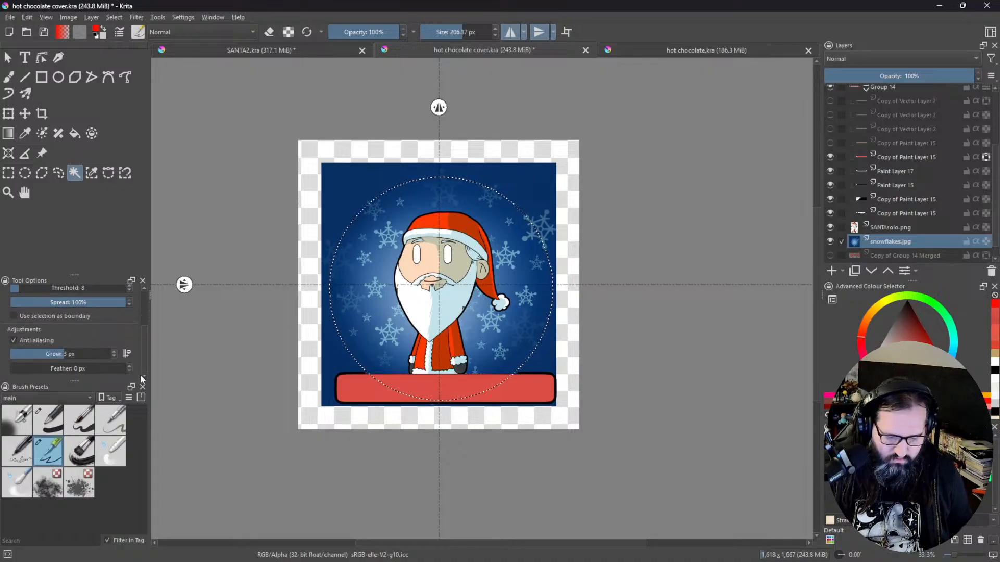
scroll(480, 333, "up", 2)
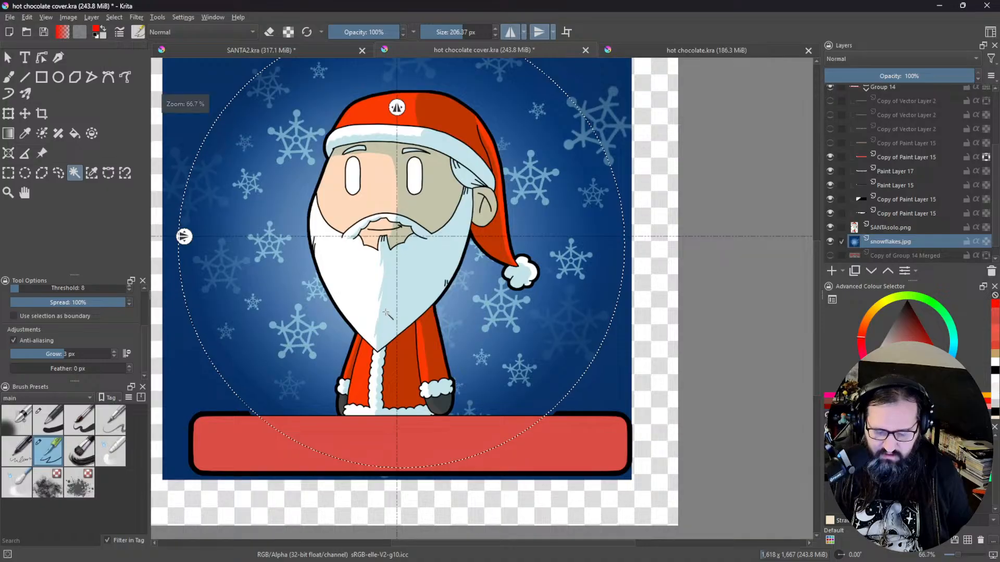
scroll(838, 244, "down", 1)
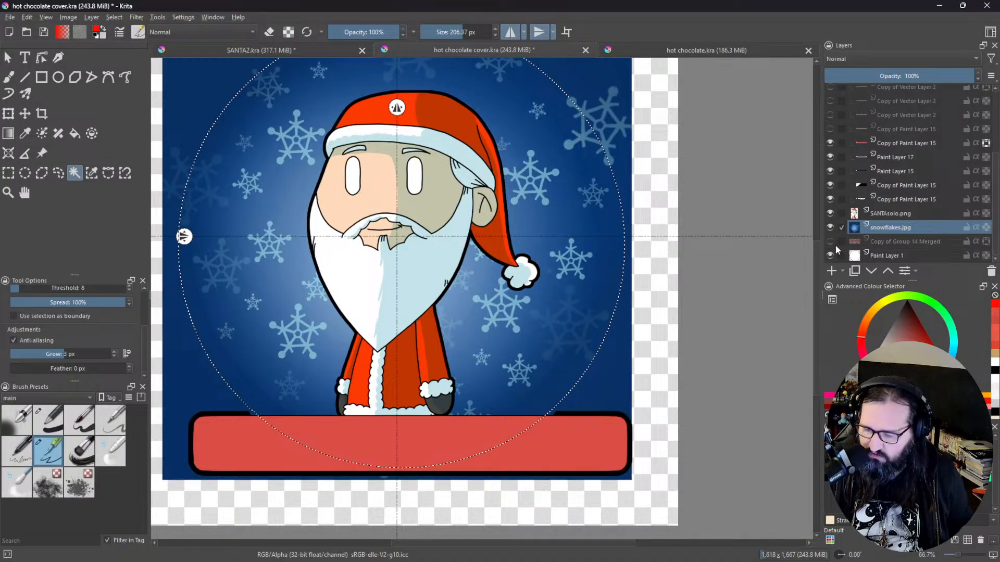
left_click(832, 227)
left_click(832, 226)
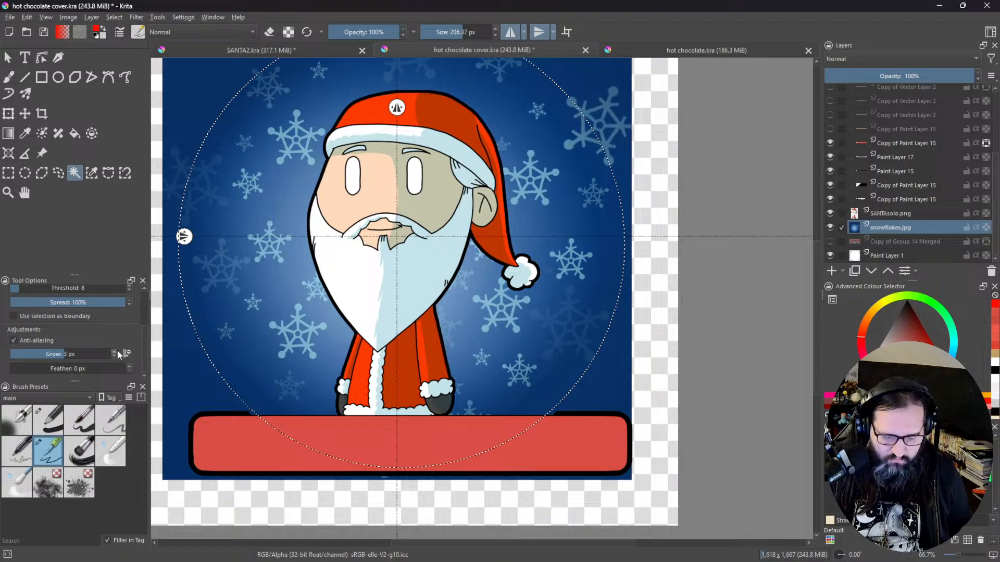
Step: Hide the snowflakes.jpg layer and reselect the white circle on Paint Layer 1 with the selection grown by 6 px
left_click(830, 227)
left_click(888, 256)
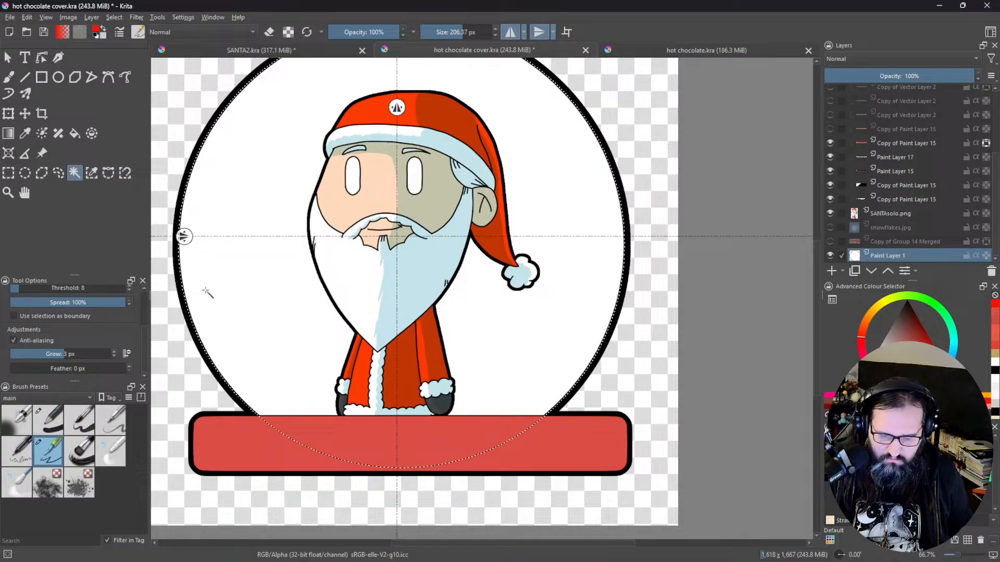
scroll(255, 313, "down", 2)
scroll(256, 313, "up", 4)
left_click_drag(219, 308, 387, 294)
scroll(111, 349, "up", 2)
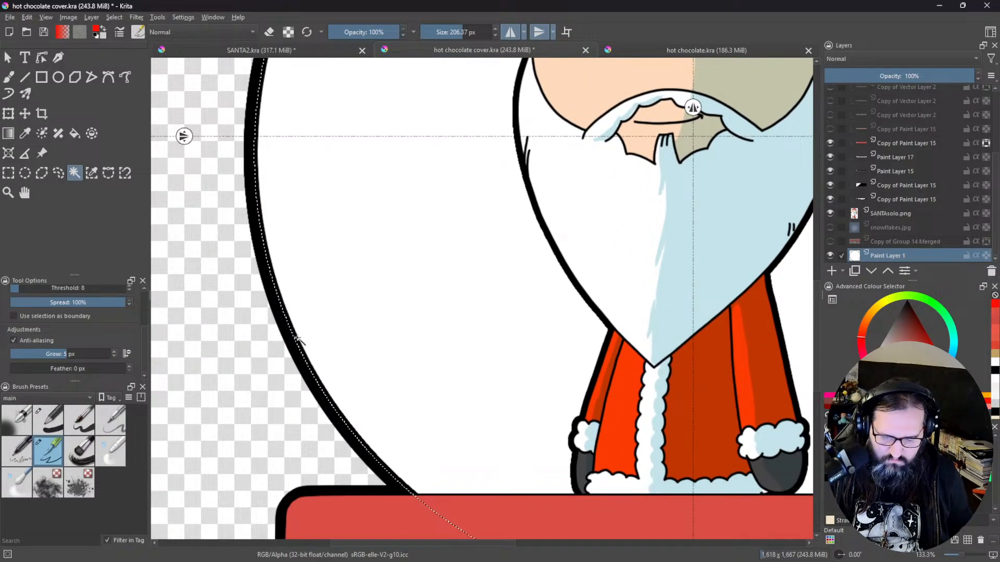
scroll(114, 349, "up", 1)
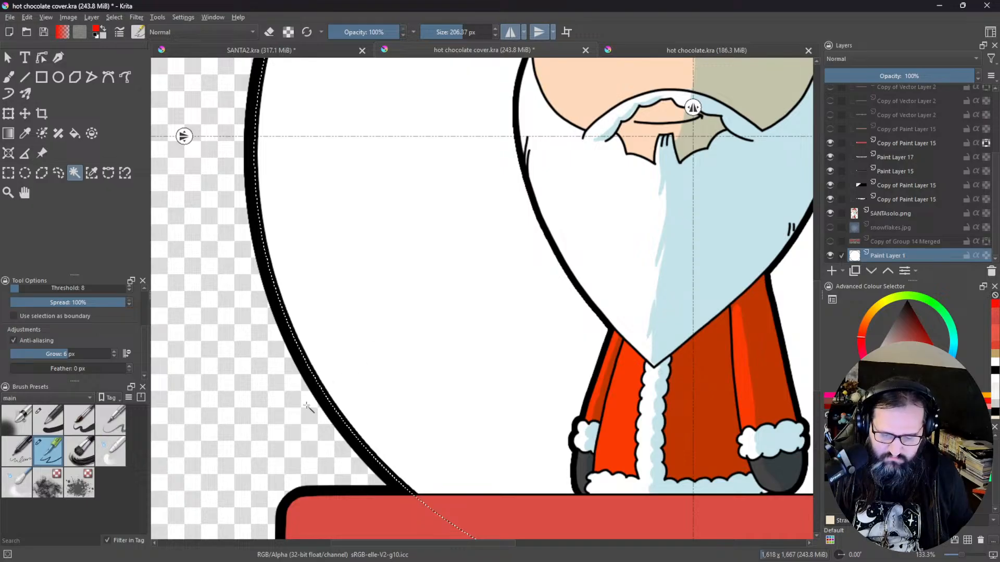
scroll(407, 399, "down", 2)
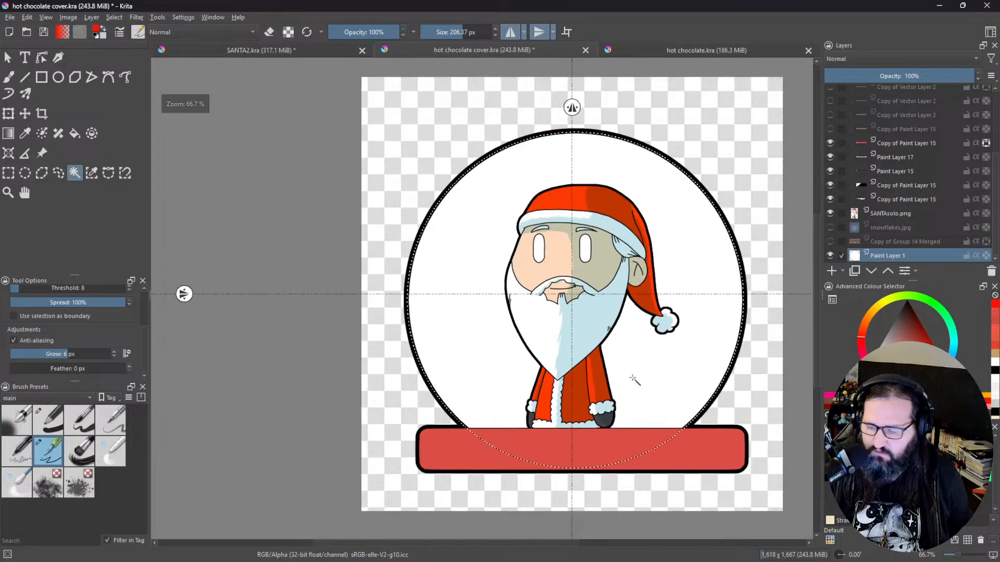
Step: Show the snowflakes.jpg layer, then invert the selection and delete the part of that layer outside the globe circle
left_click(830, 227)
left_click(880, 228)
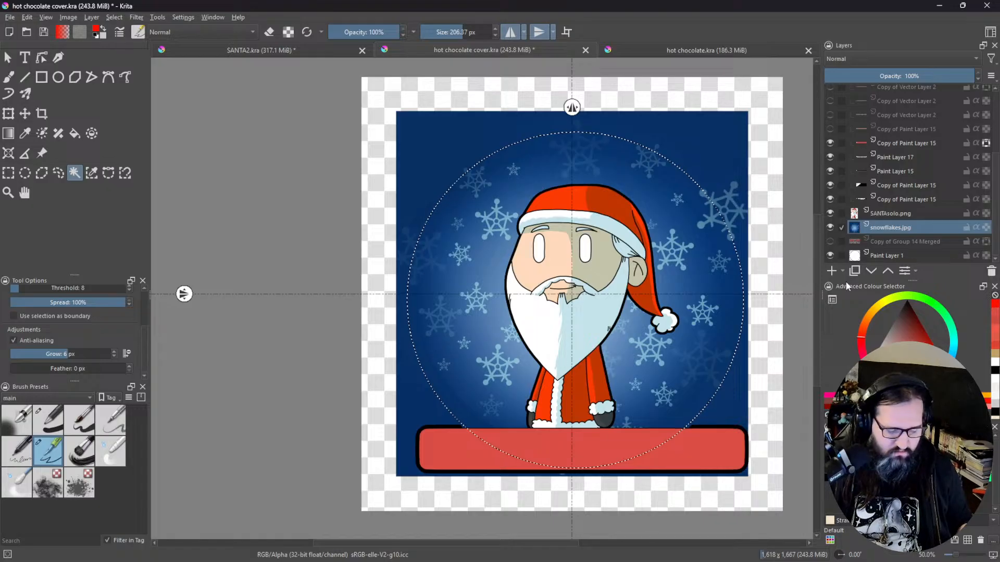
key("ctrl+shift+i")
key("Delete")
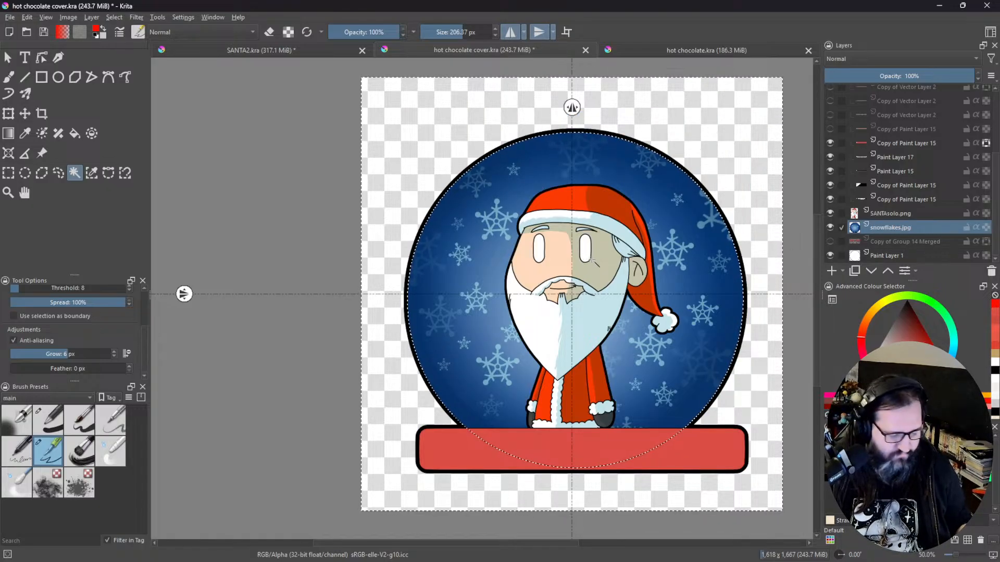
Step: Clear the selection and lower the snowflakes.jpg layer's opacity to 96%
key("ctrl+shift+a")
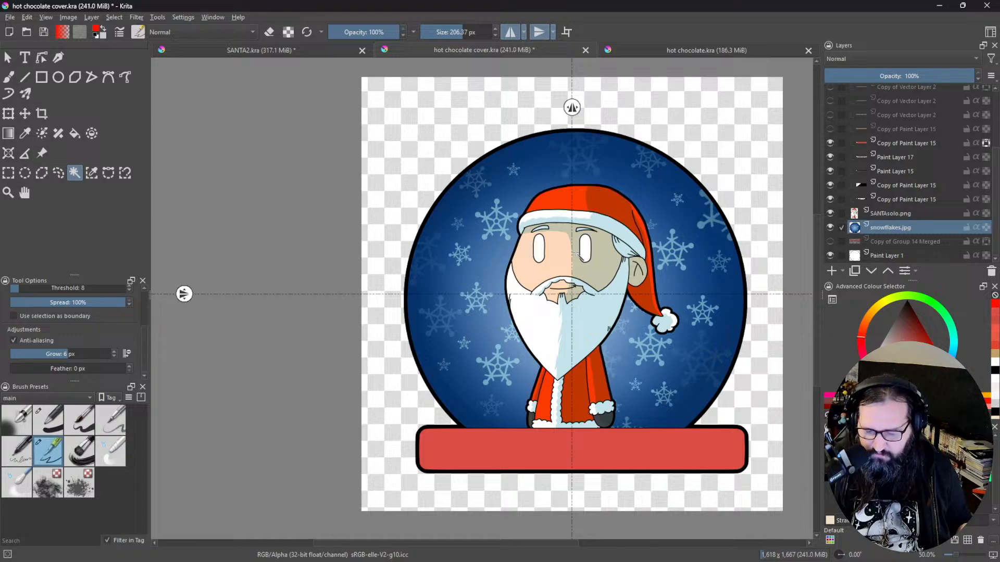
left_click_drag(577, 254, 475, 254)
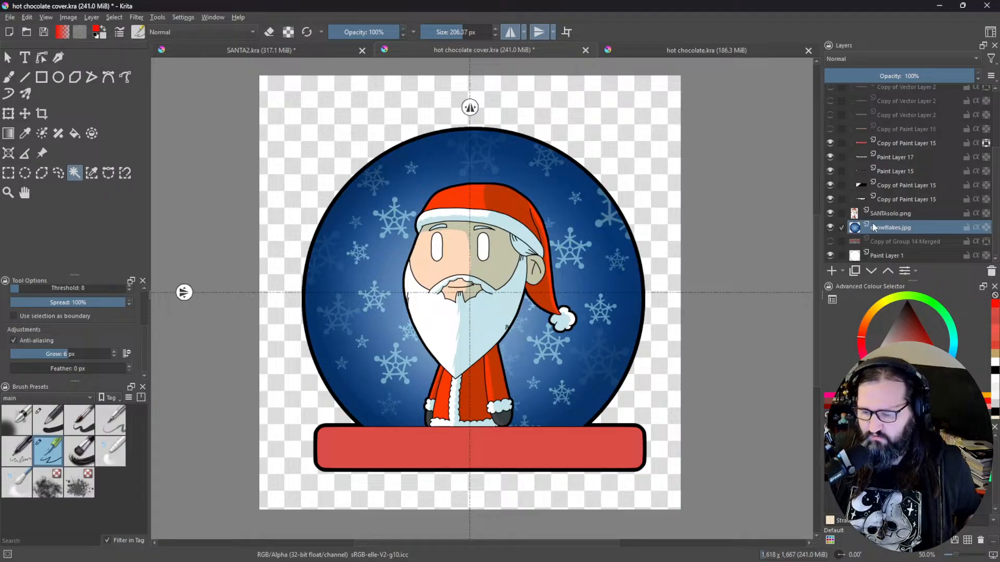
left_click(964, 76)
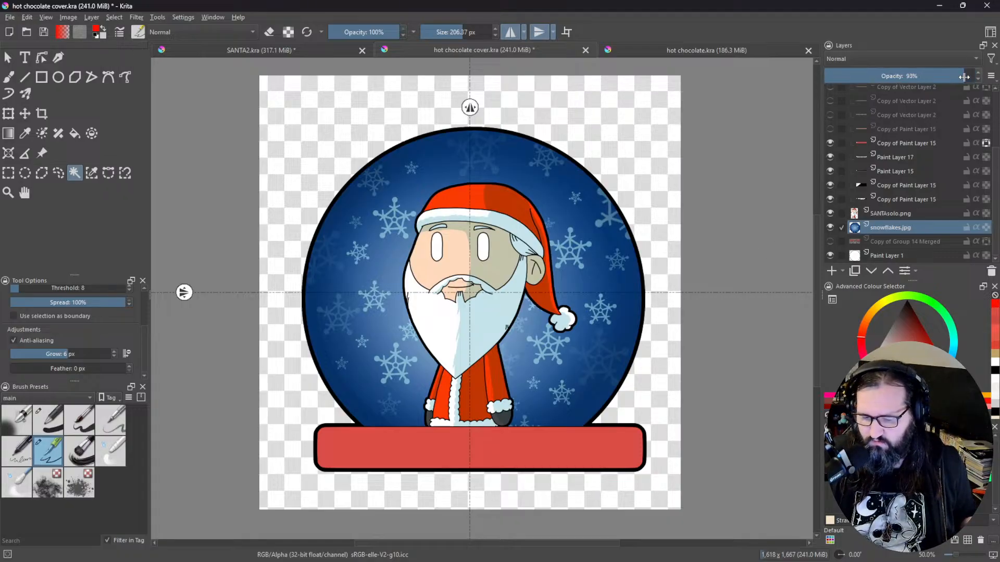
left_click_drag(964, 77, 948, 78)
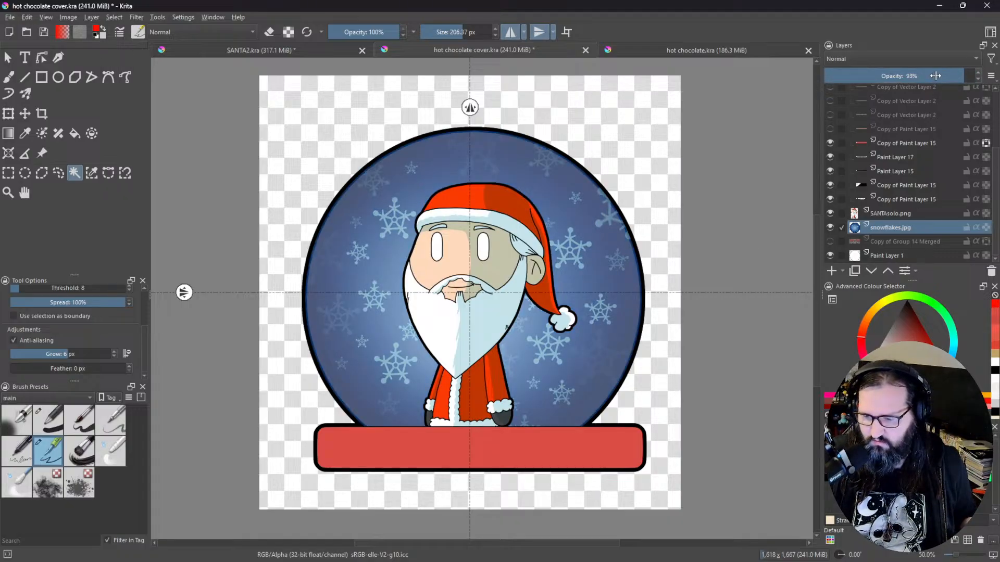
left_click_drag(954, 76, 961, 78)
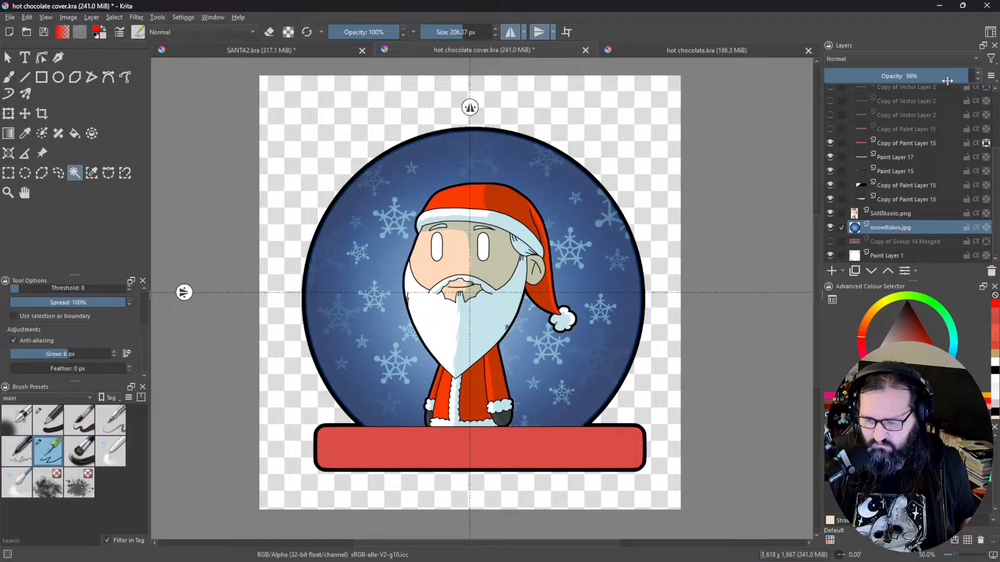
scroll(641, 225, "down", 3)
left_click_drag(633, 274, 502, 299)
scroll(523, 286, "up", 2)
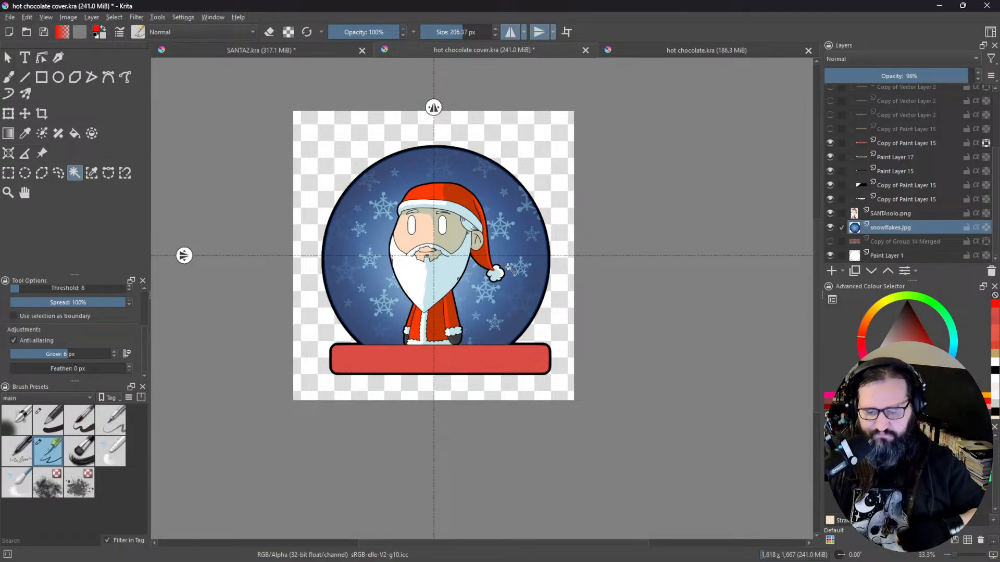
Step: Show the bow layer Copy of Group 14 Merged and move it above Paint Layer 16, with Group 14 collapsed
scroll(901, 161, "up", 2)
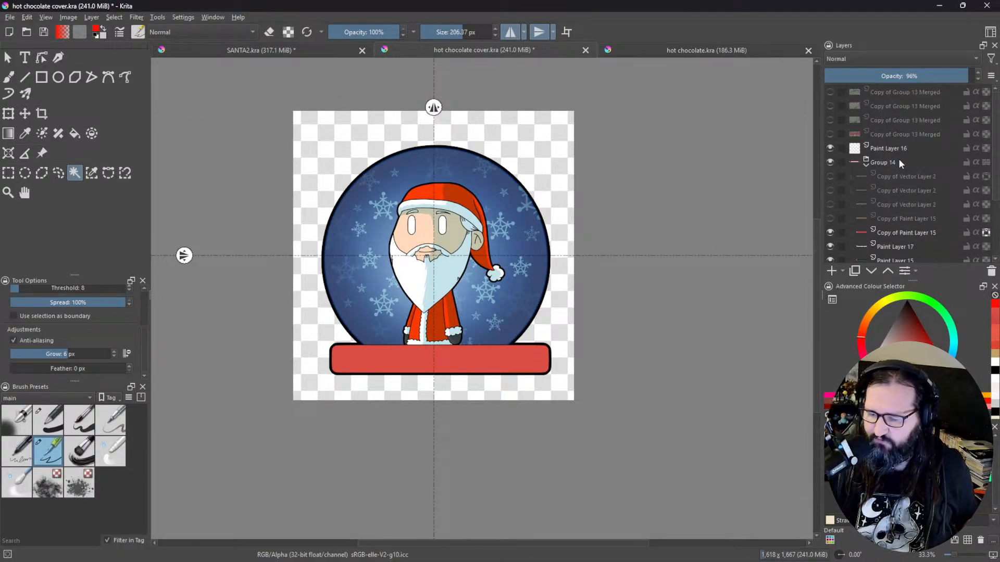
left_click(827, 133)
left_click(828, 133)
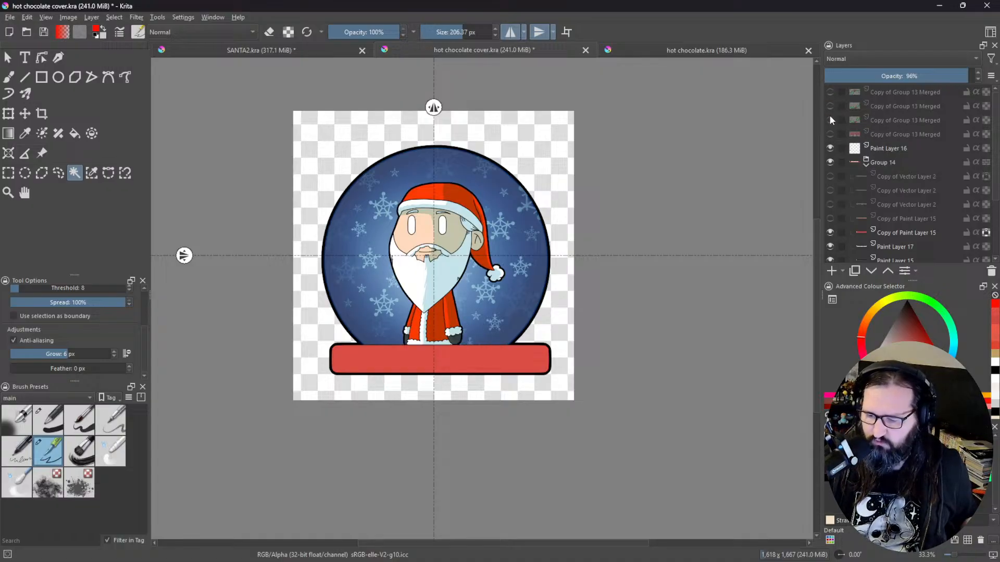
left_click(867, 162)
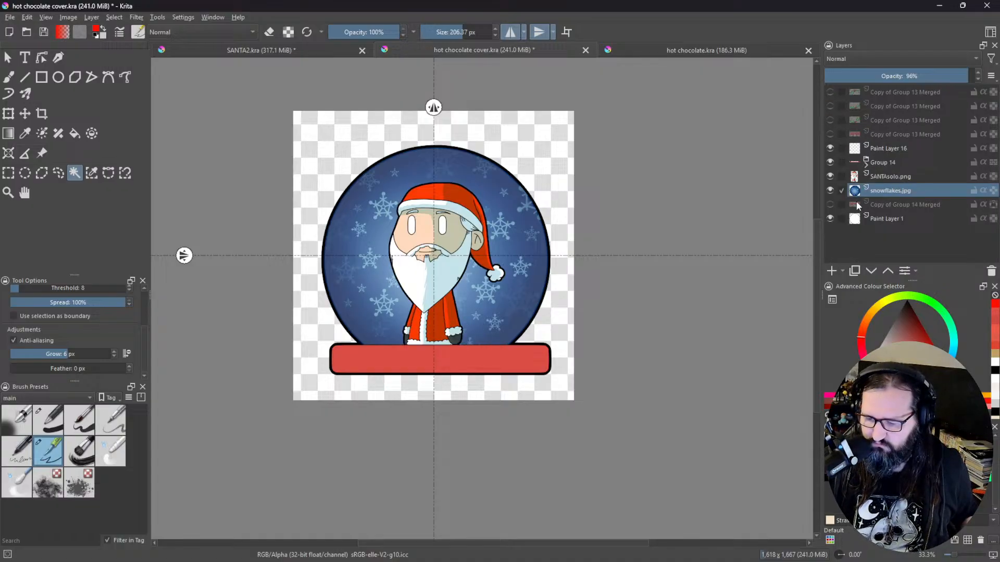
left_click(831, 203)
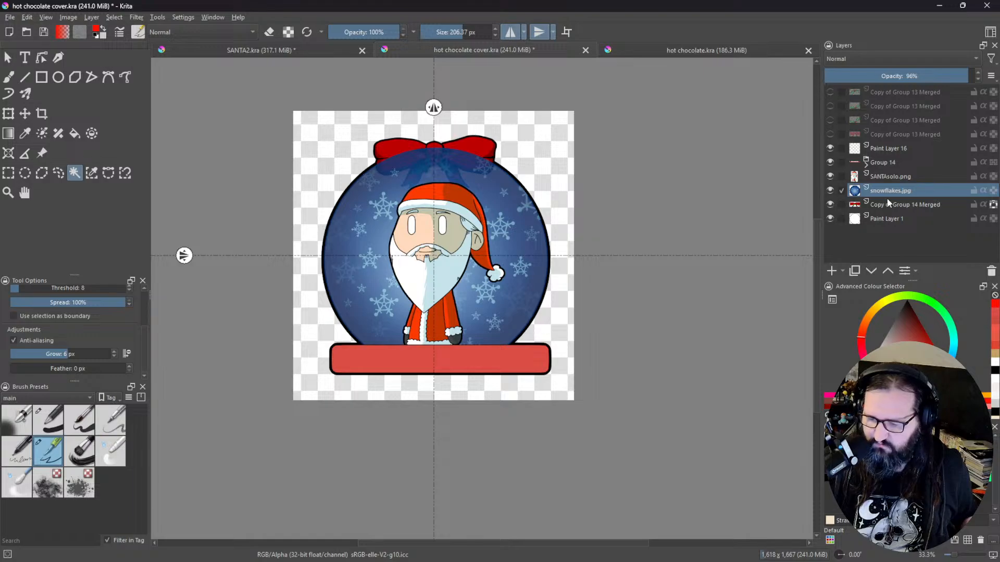
left_click_drag(884, 206, 896, 142)
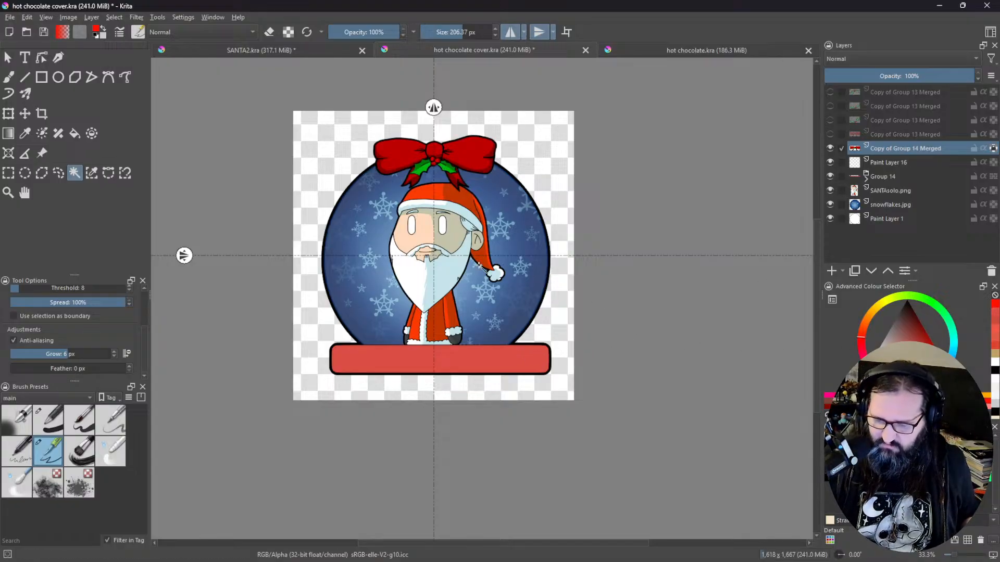
scroll(429, 200, "up", 3)
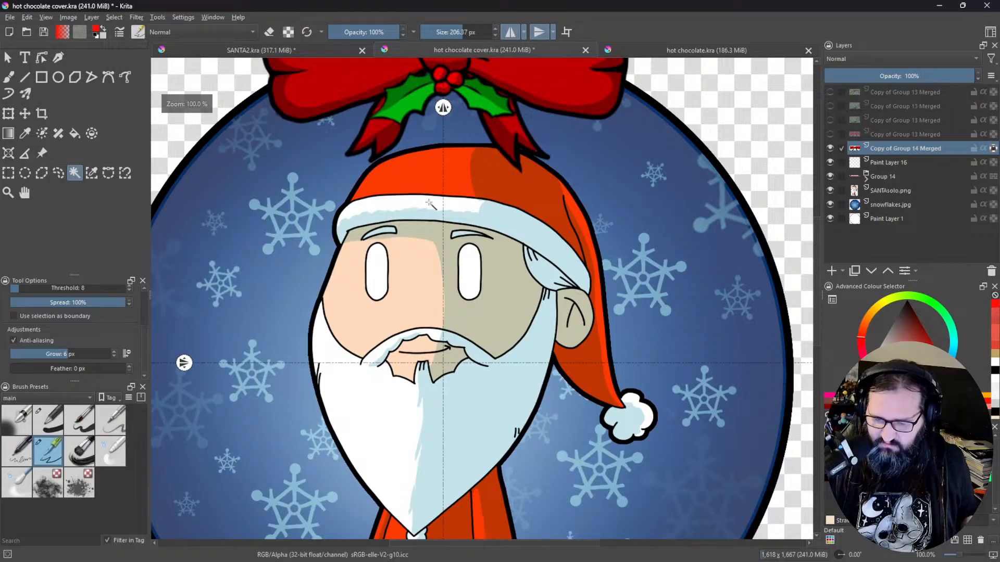
scroll(430, 201, "down", 3)
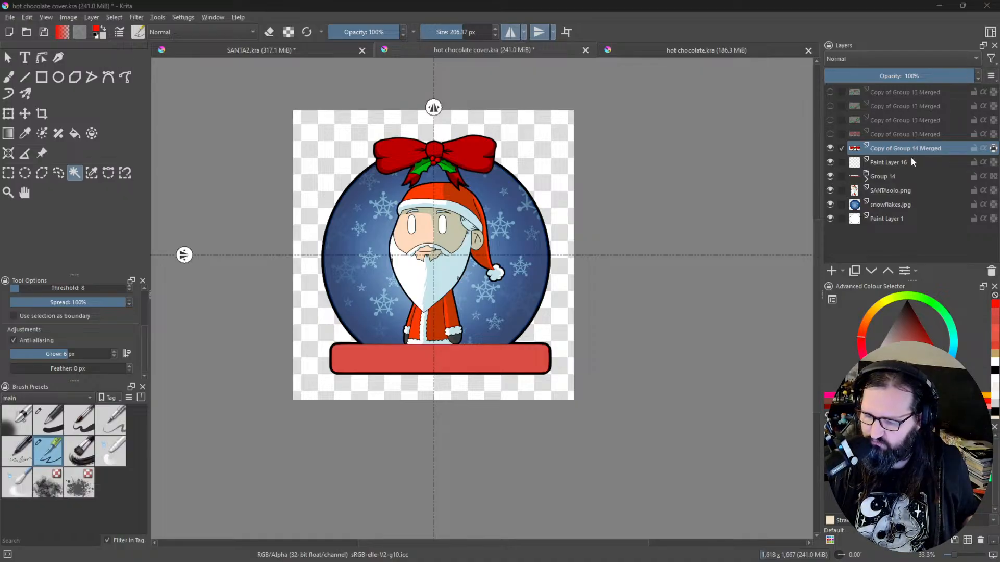
Step: Hide the bow layer and show the topmost Copy of Vector Layer 2 inside Group 14
left_click(830, 148)
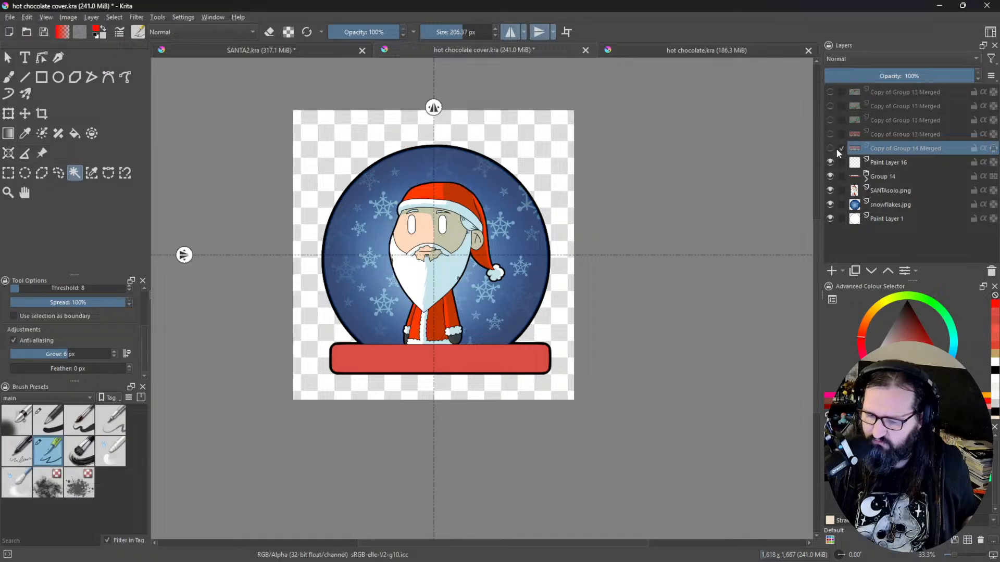
left_click(867, 180)
scroll(881, 180, "down", 2)
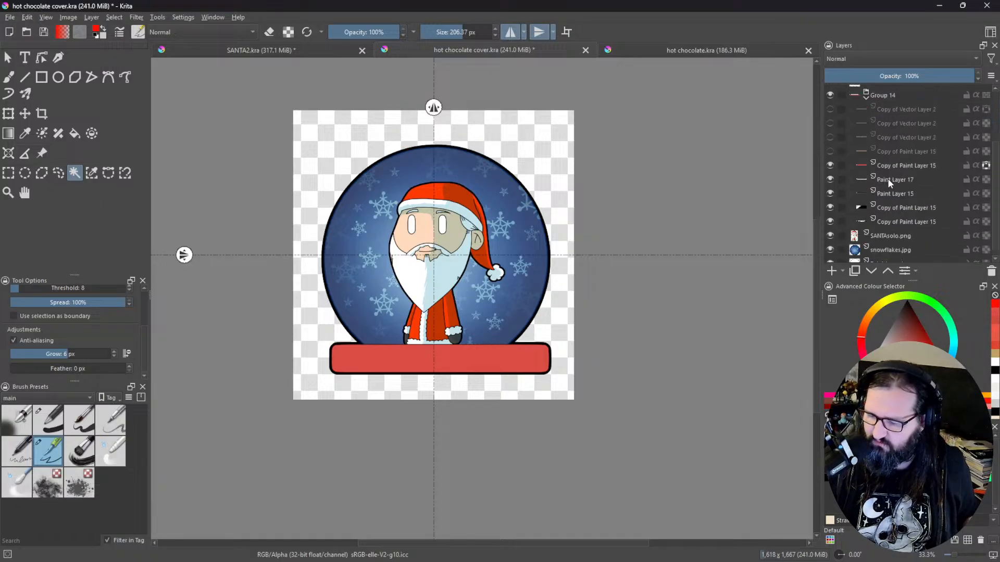
left_click(831, 109)
left_click(830, 110)
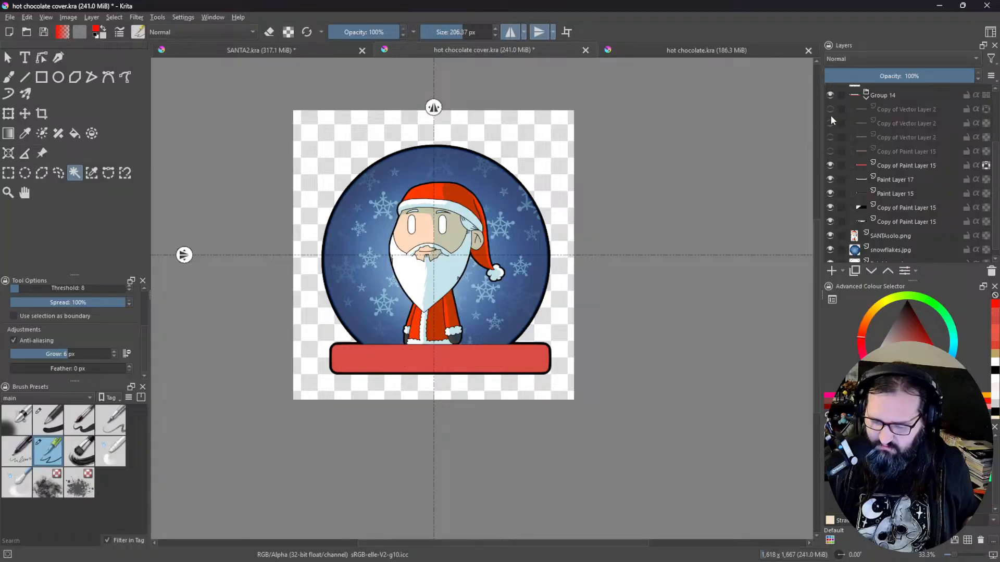
left_click(830, 110)
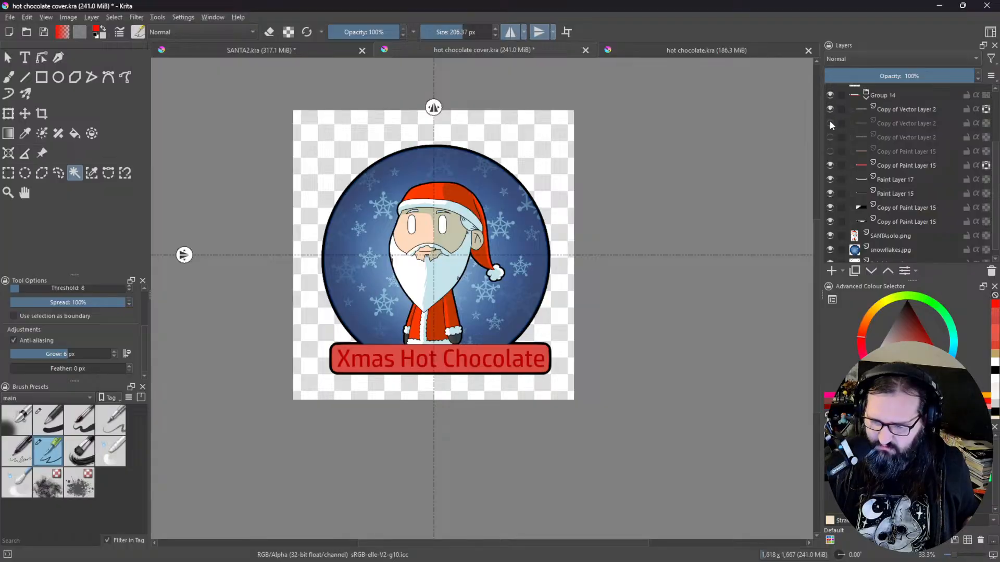
Step: Preview the two outline versions of the Xmas Hot Chocolate text beneath the top text layer, and hide both again
left_click(830, 123)
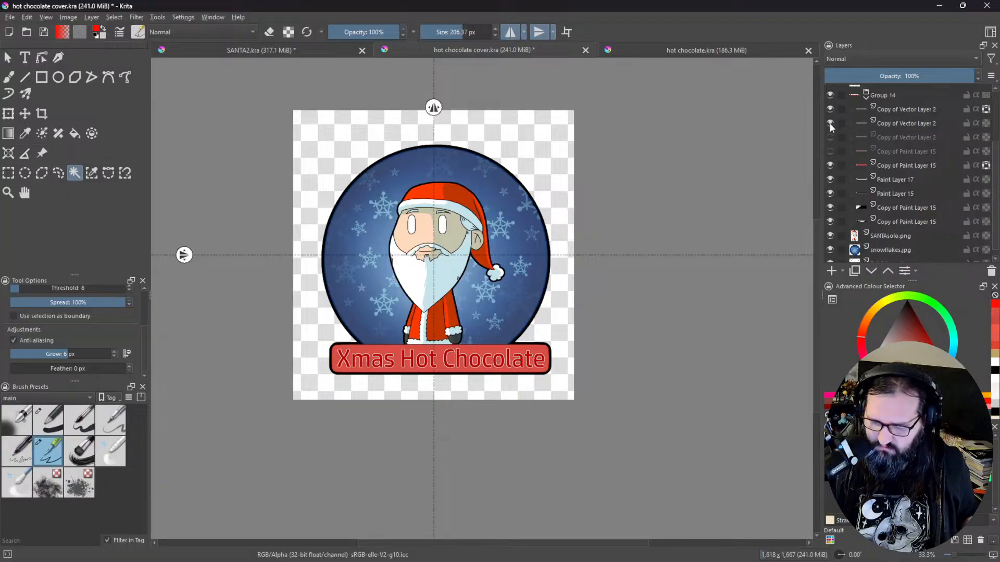
left_click(830, 137)
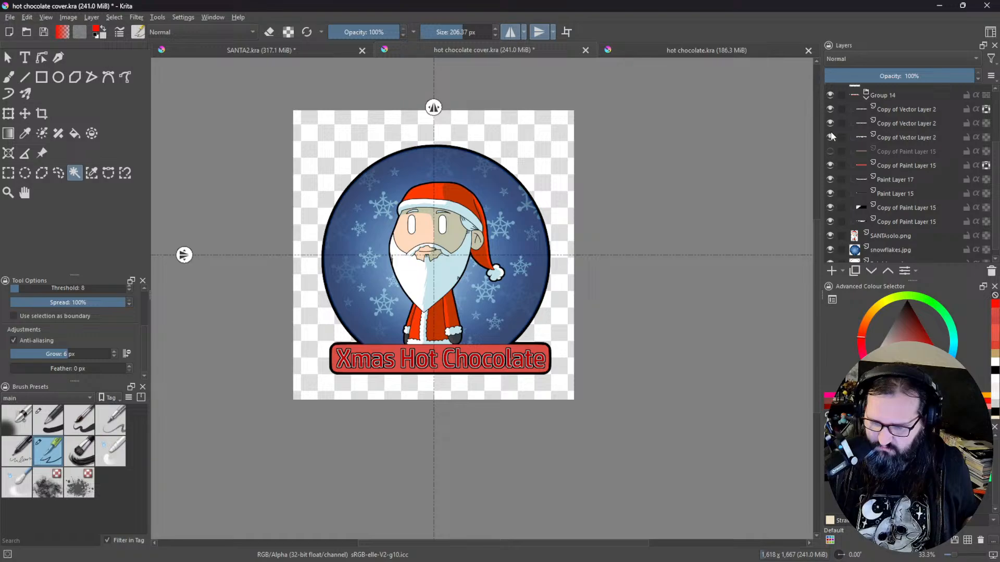
left_click(830, 137)
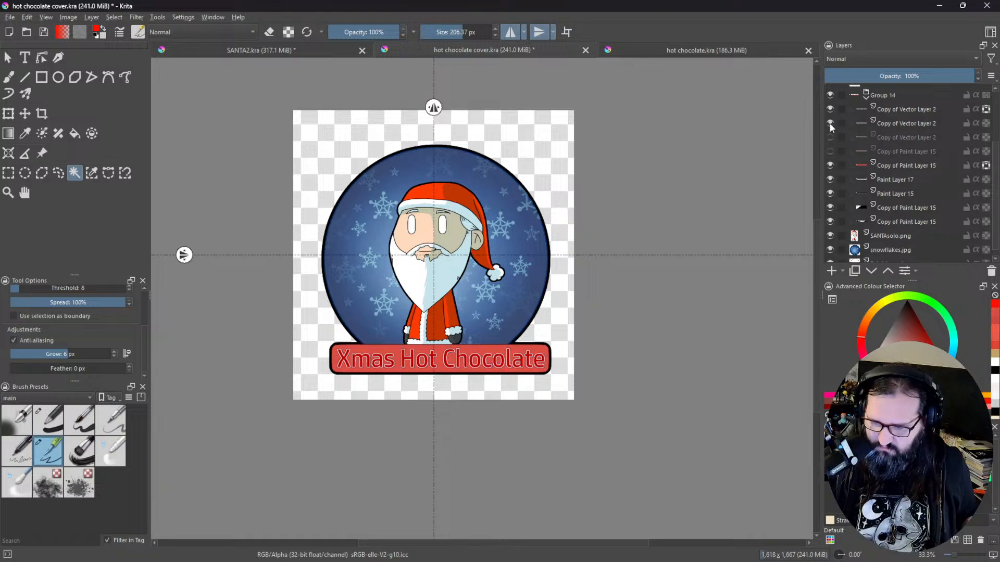
left_click(831, 123)
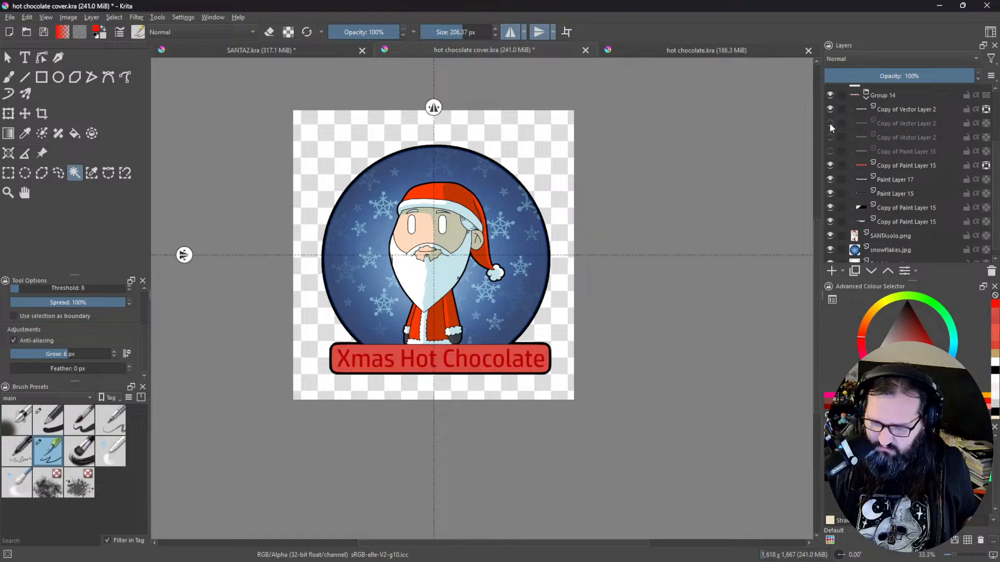
Step: Duplicate the visible Xmas Hot Chocolate text layer and paint the duplicate's lettering black with the brush
left_click(901, 112)
left_click(855, 272)
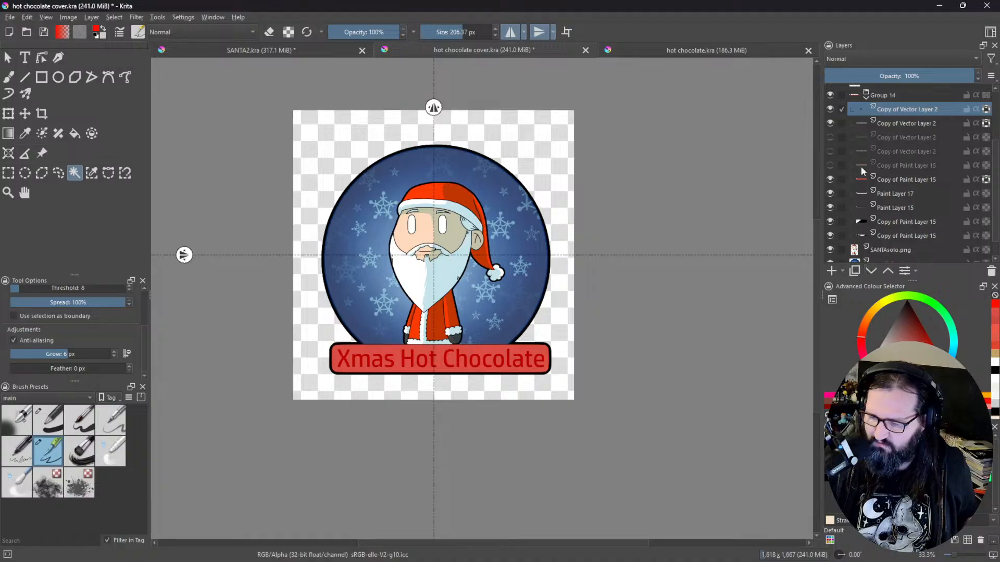
left_click(8, 76)
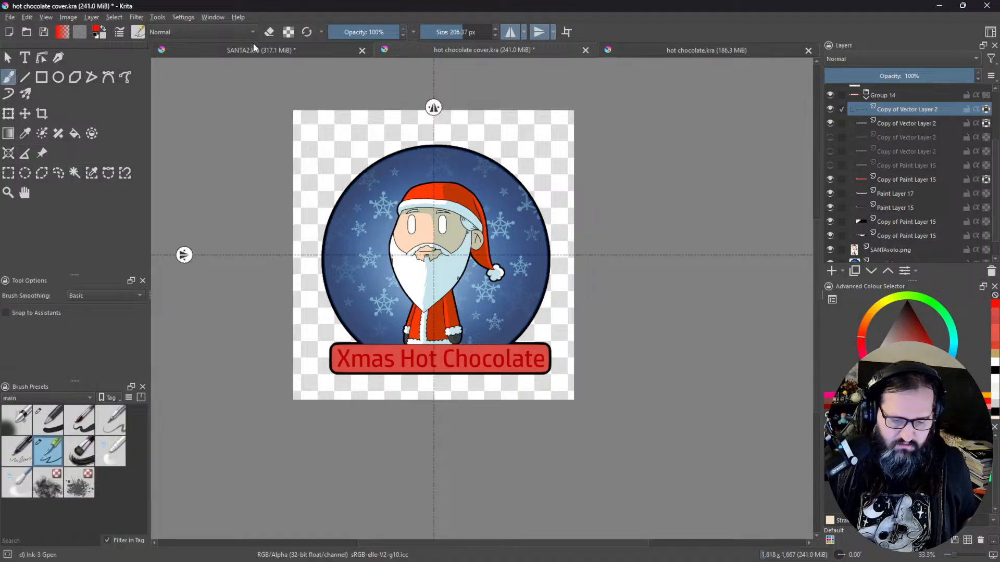
left_click(95, 35)
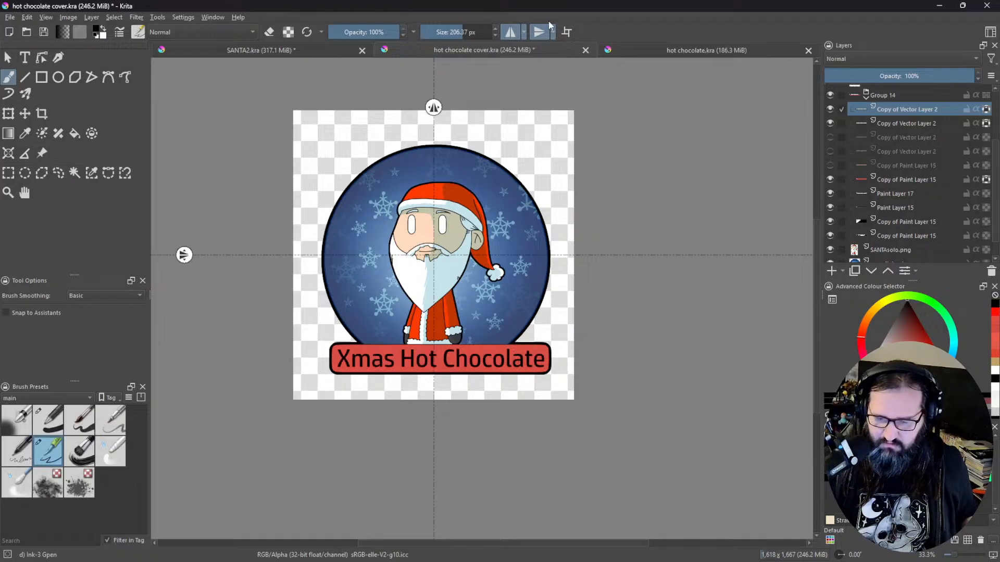
Step: Turn off both horizontal and vertical mirror painting
left_click(511, 32)
left_click(539, 32)
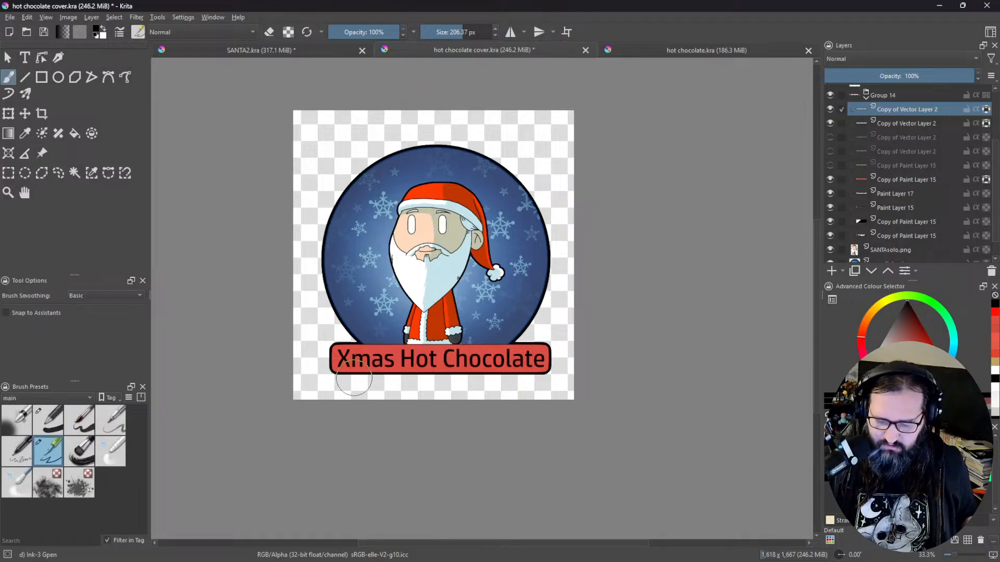
scroll(396, 287, "down", 2)
scroll(394, 283, "up", 1)
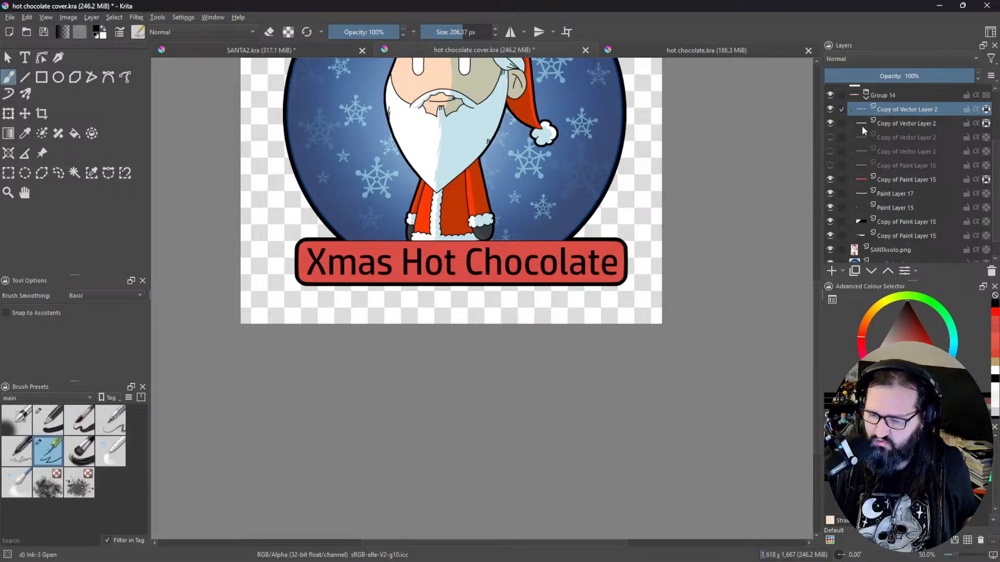
Step: Hide the black text copy and paint the lettering on the text layer beneath it in light blue sampled from a snowflake
left_click(830, 109)
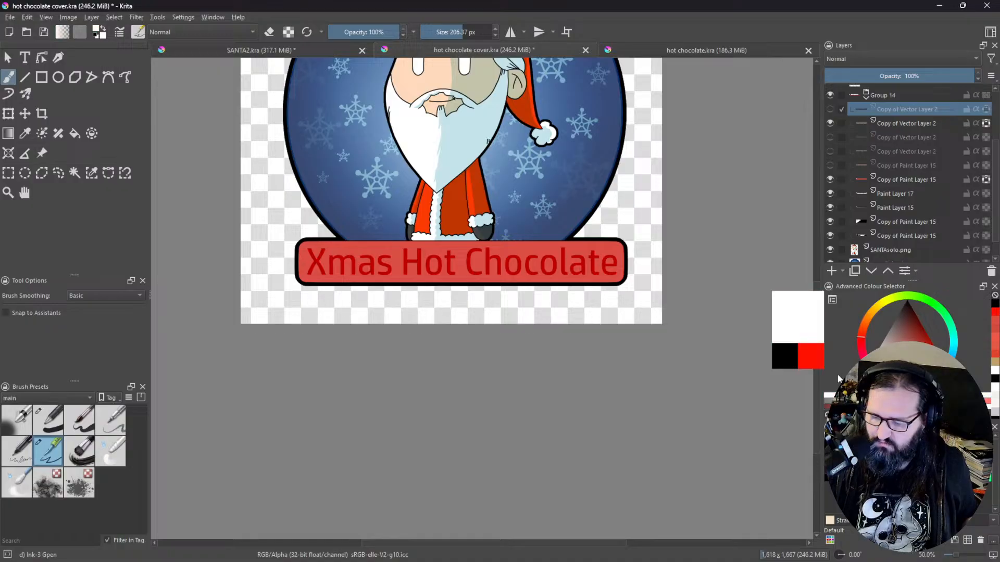
left_click(266, 256)
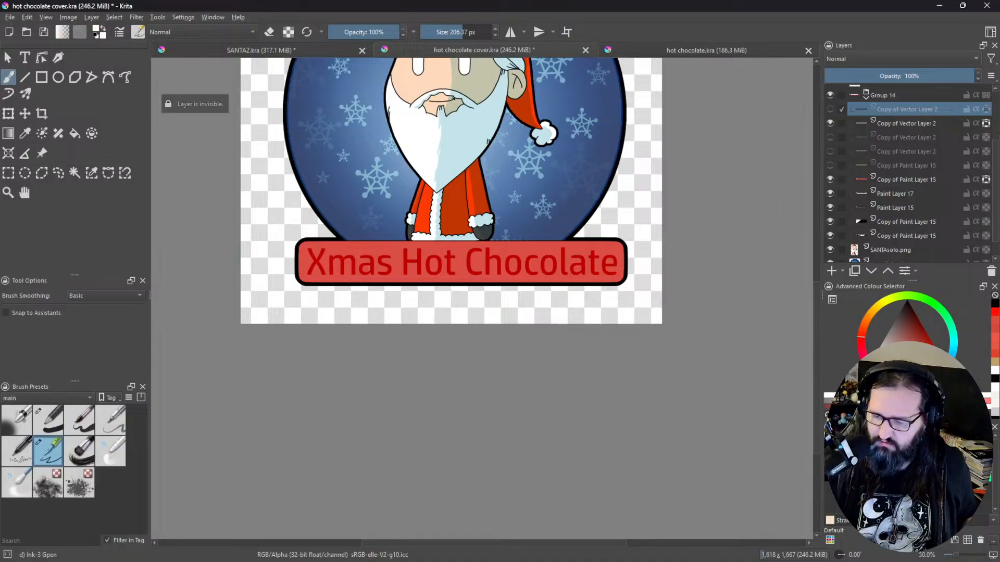
left_click(920, 123)
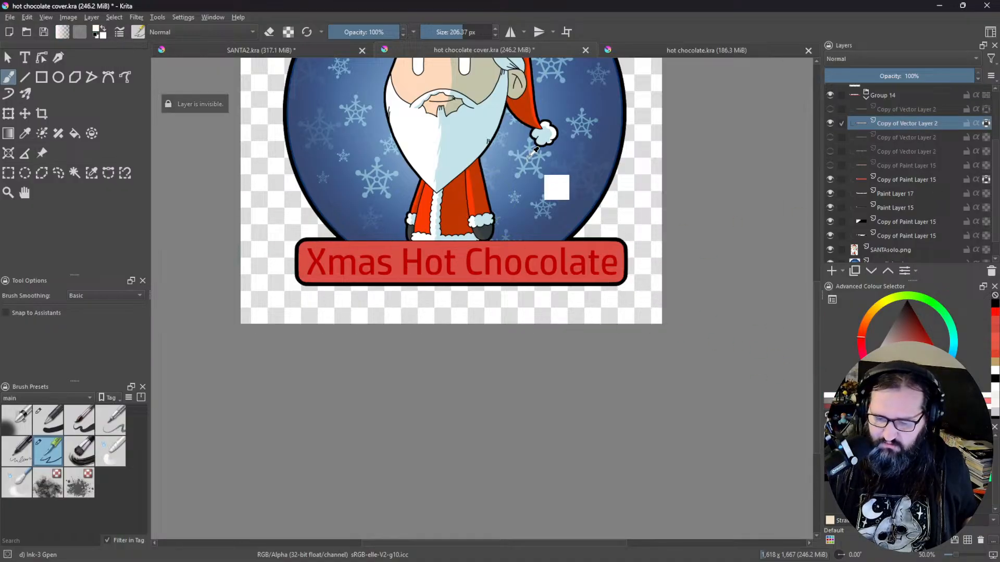
left_click(552, 186, "ctrl")
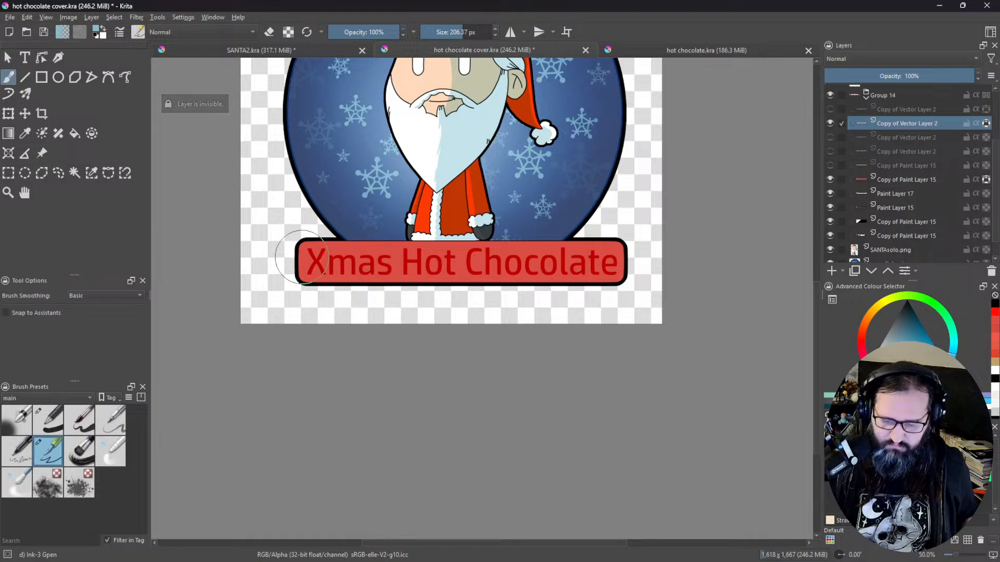
left_click_drag(273, 261, 597, 258)
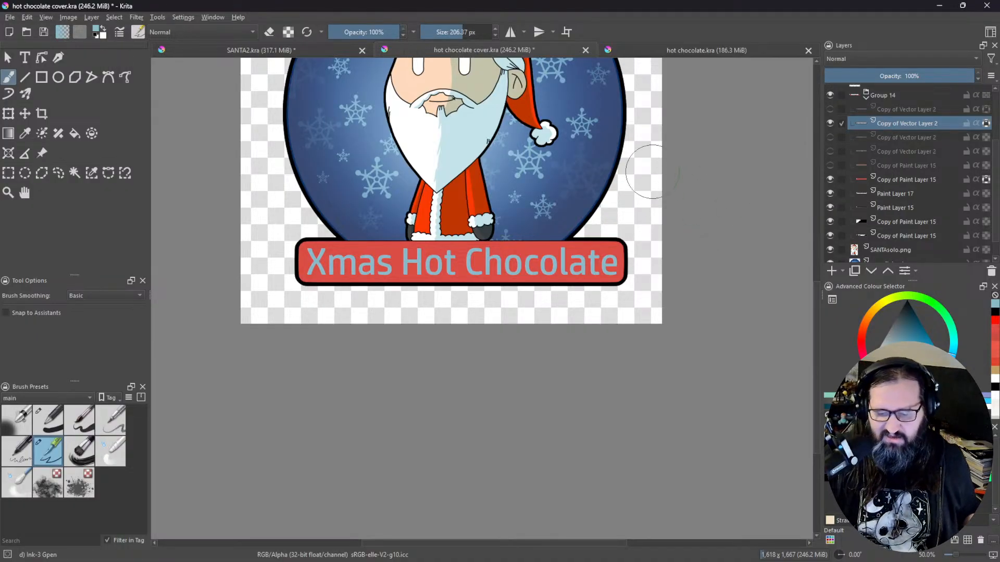
scroll(517, 196, "down", 3)
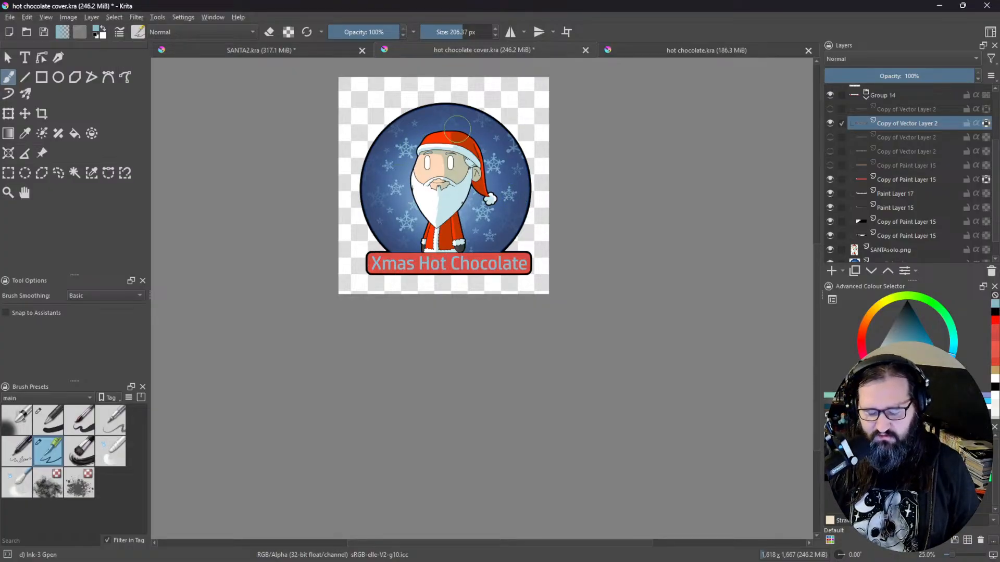
scroll(458, 129, "up", 3)
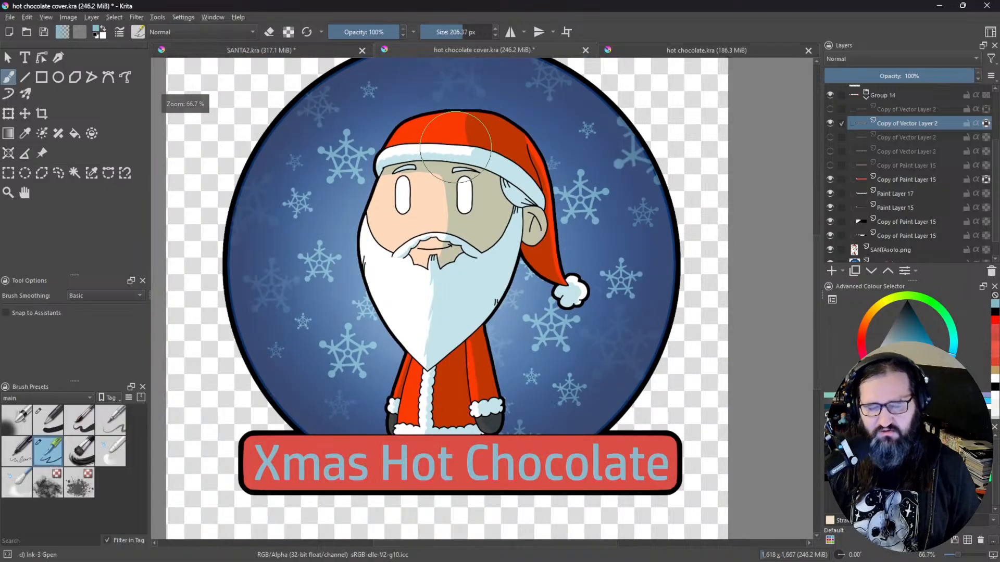
scroll(455, 147, "down", 1)
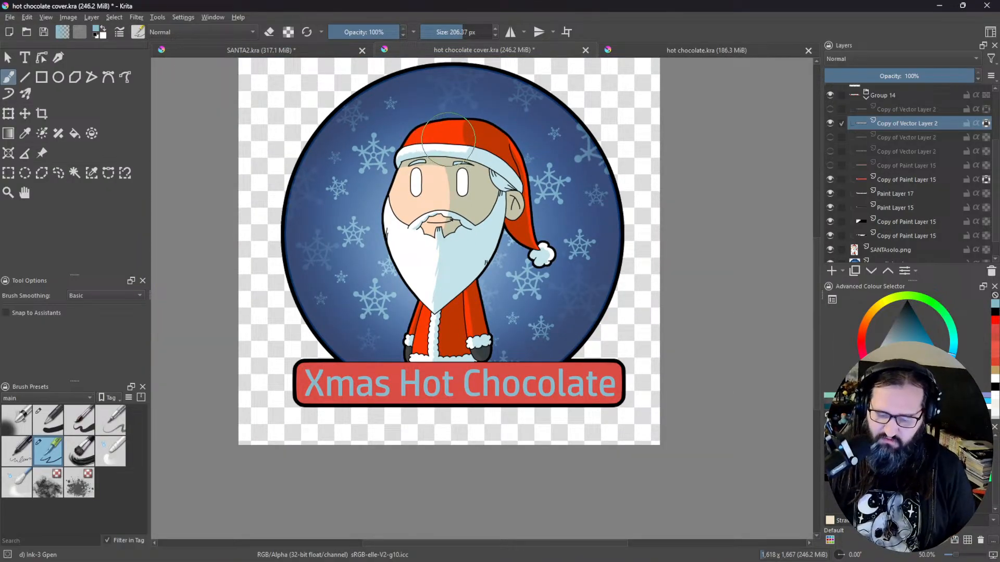
scroll(448, 139, "down", 1)
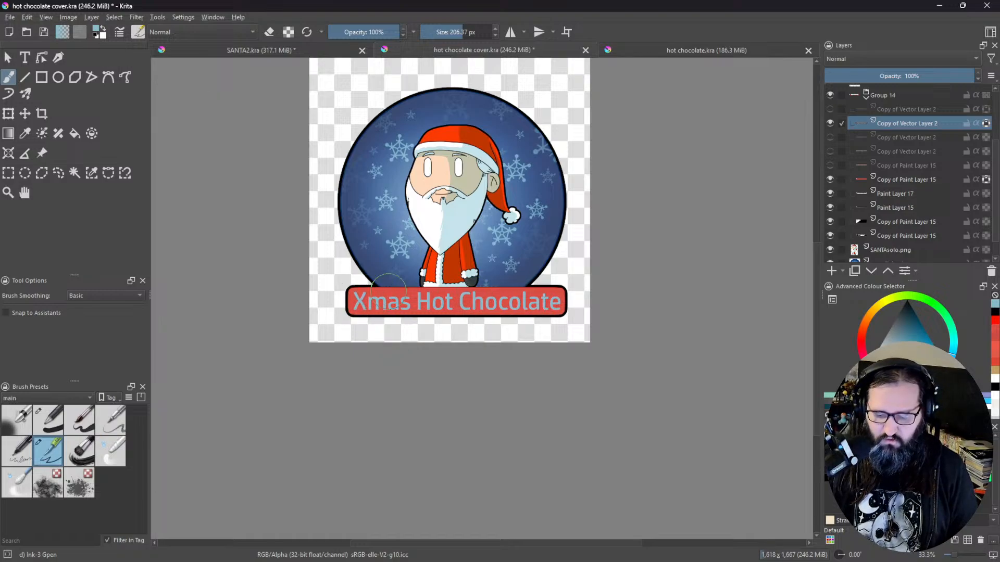
Step: Set the Similar Color Selection to grow by -2 px and stack the revealed black text copy beneath the light blue lettering
left_click(830, 109)
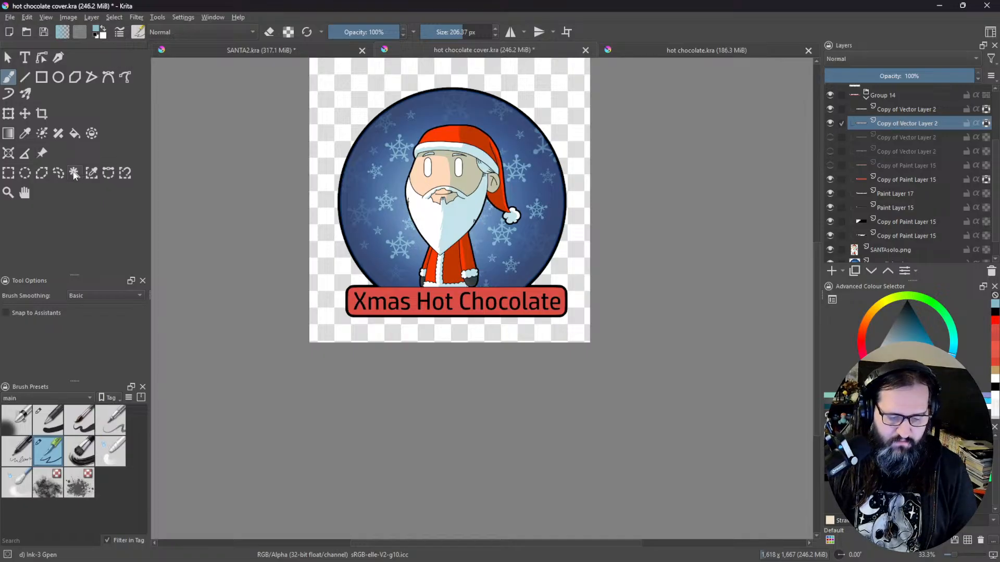
left_click(92, 173)
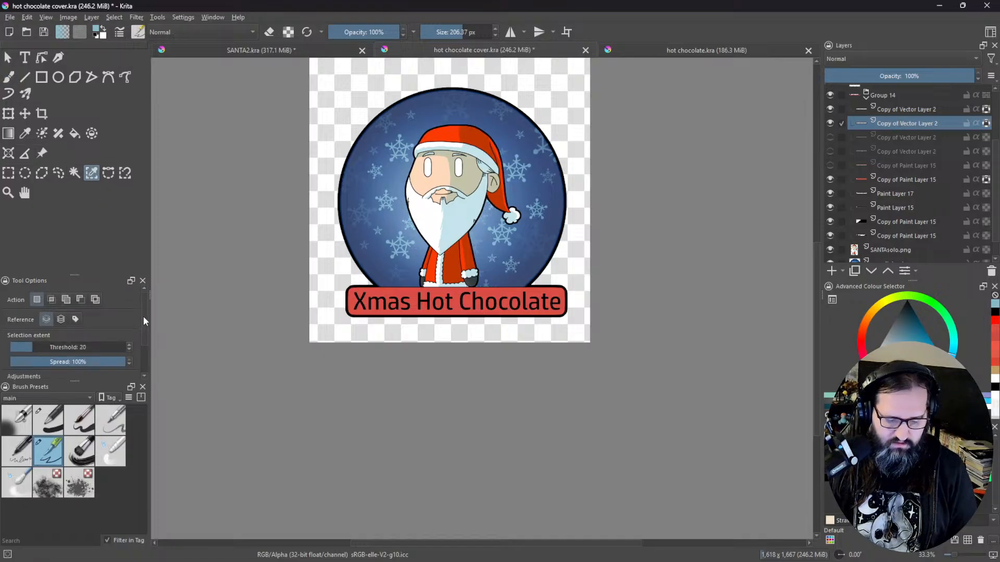
left_click_drag(144, 317, 142, 348)
left_click(114, 356)
left_click(113, 356)
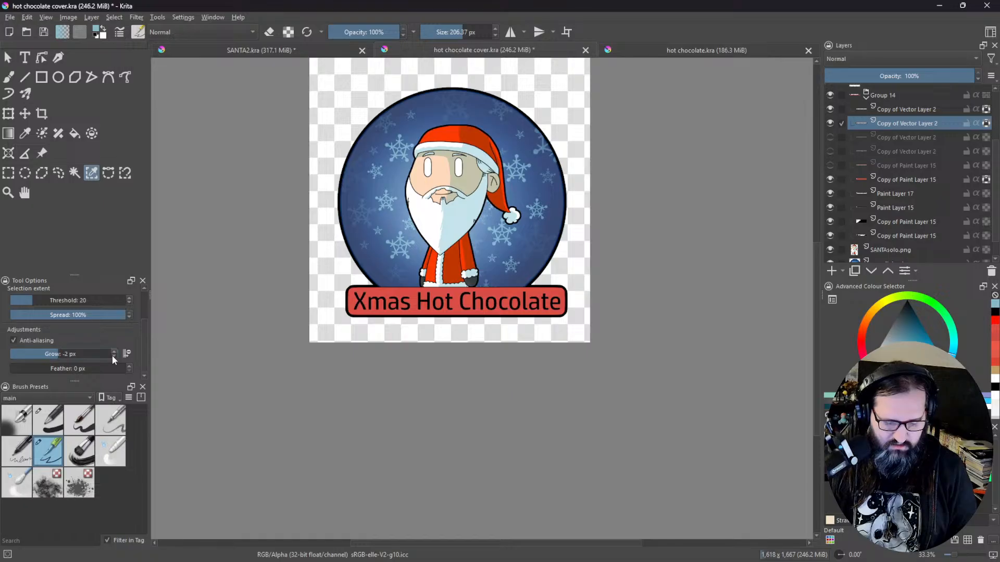
scroll(438, 307, "up", 2)
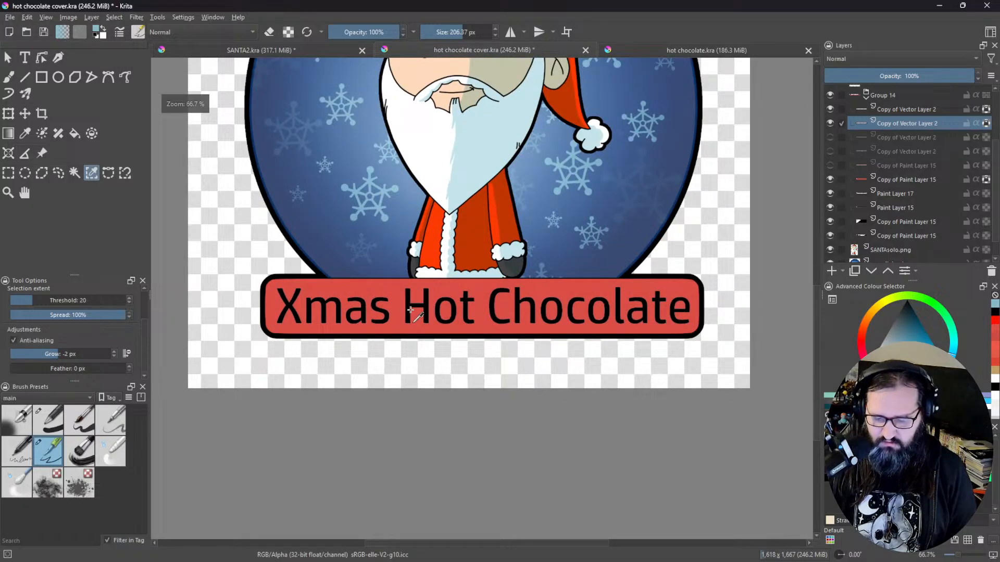
left_click_drag(889, 110, 887, 129)
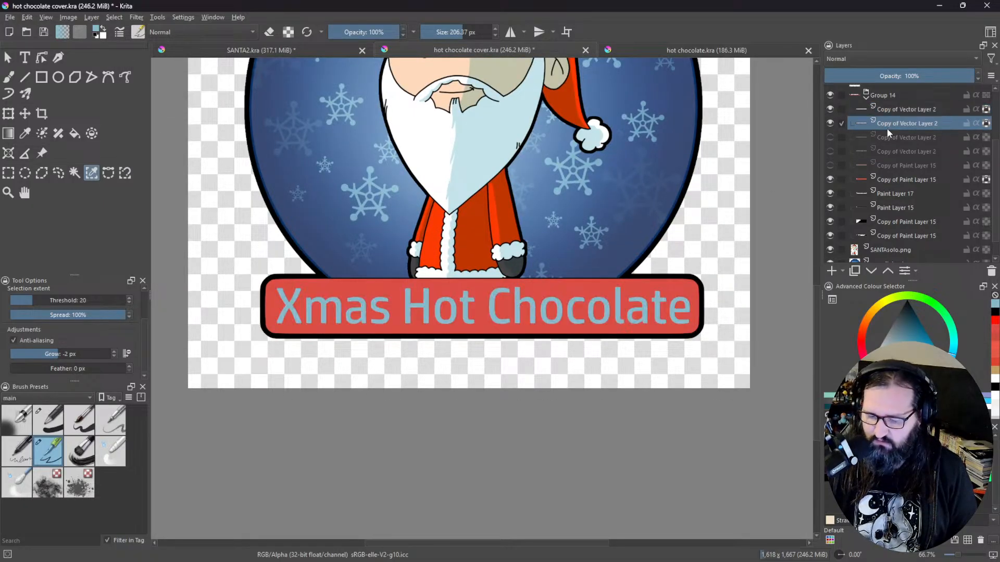
Step: Try trimming the black lettering with an inverted similar-colour selection grown by -3 px, compare it with the light blue layer hidden, and deselect
left_click(408, 306)
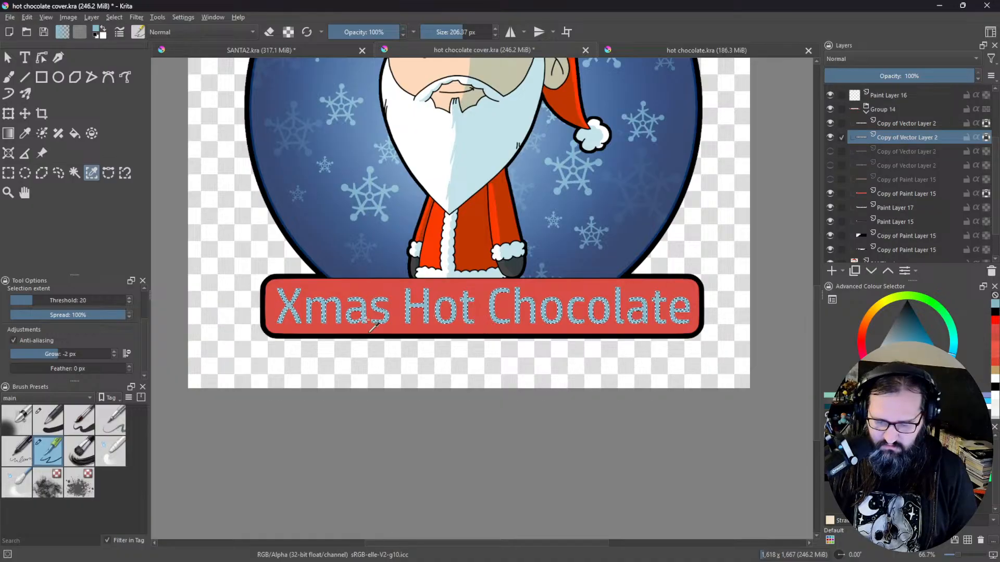
left_click(114, 356)
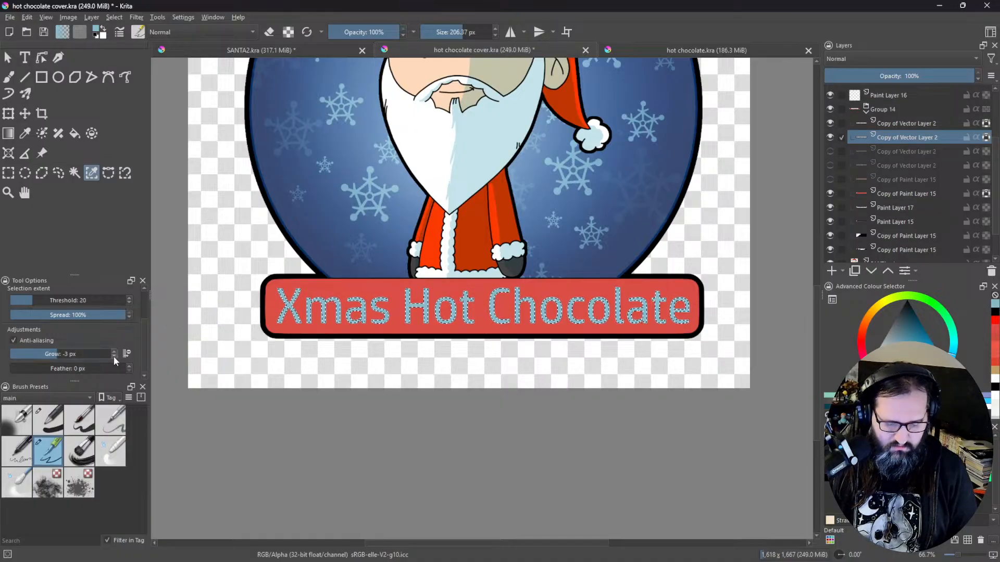
left_click(297, 311)
left_click(289, 308)
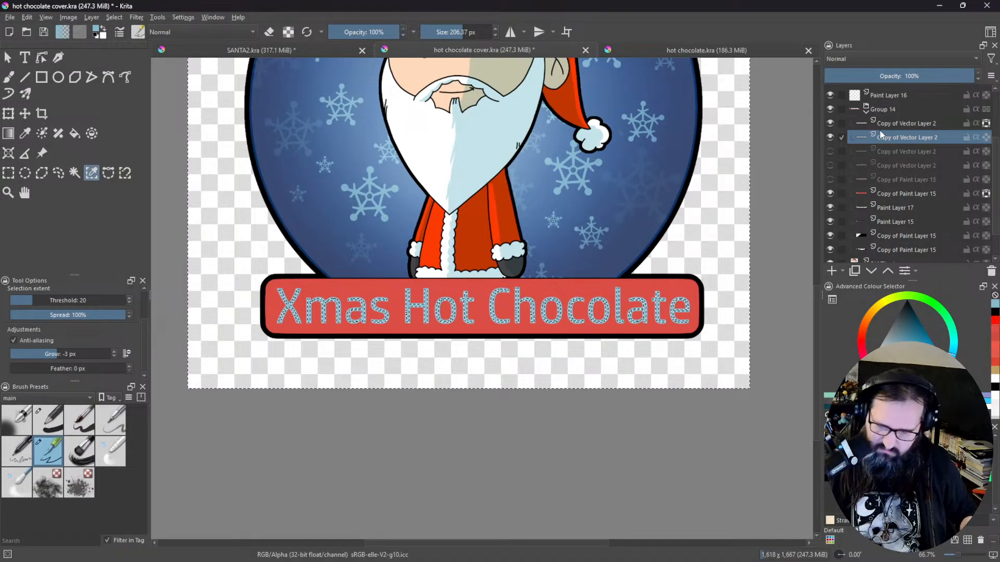
left_click(830, 122)
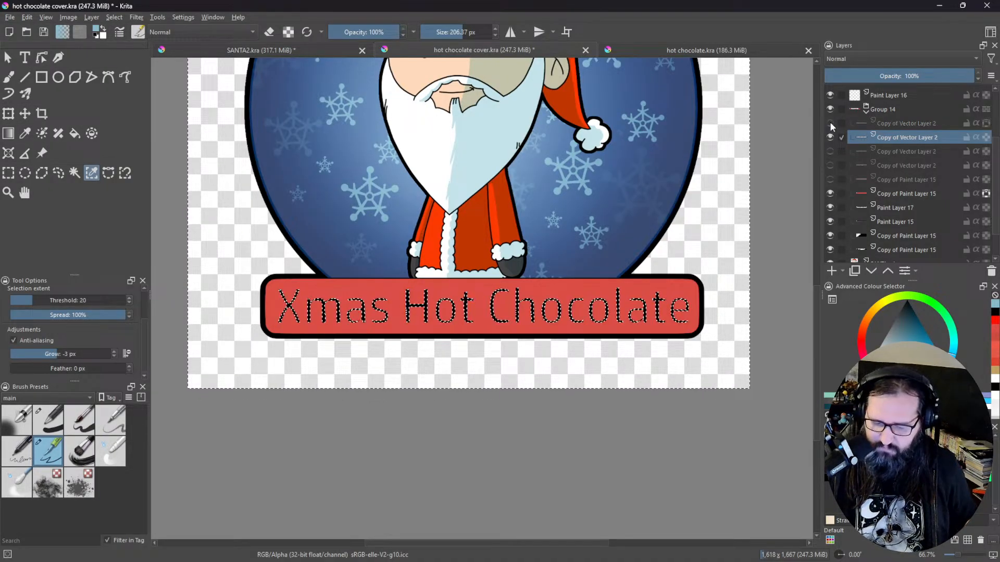
left_click(830, 124)
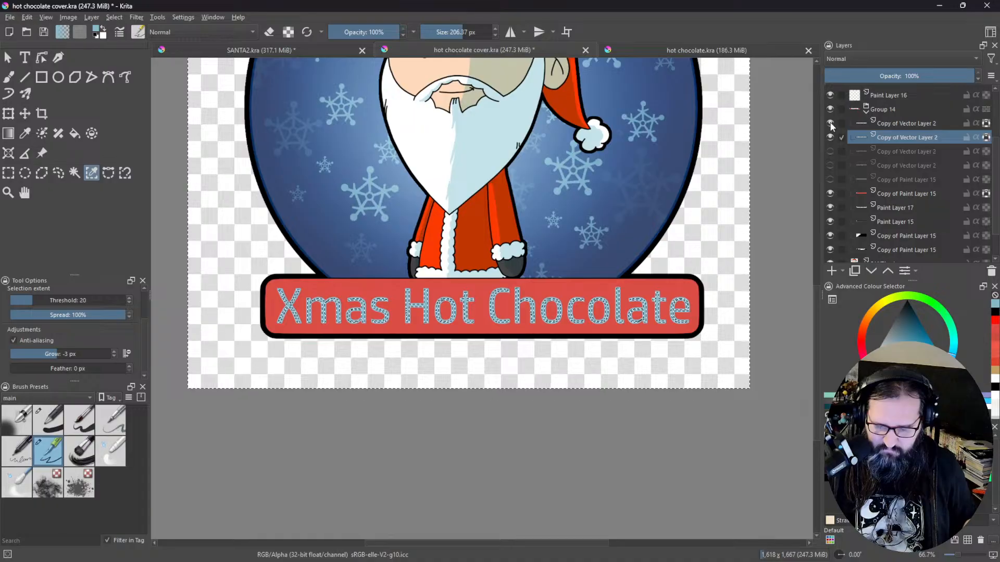
left_click(830, 123)
left_click(830, 123)
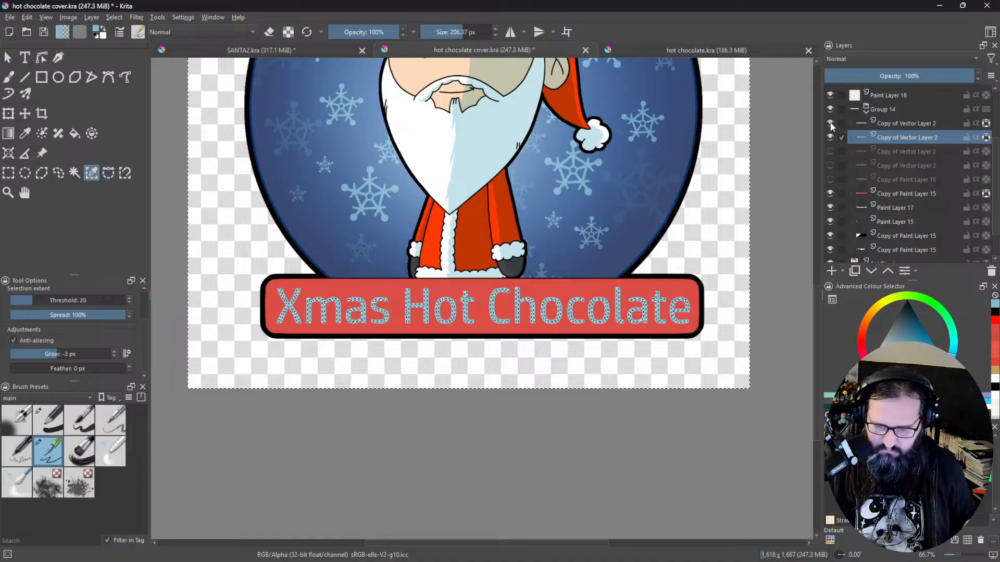
key("ctrl+shift+a")
Step: Try thinning the light blue lettering over the black copy by removing everything outside a selection grown by -3 px
scroll(831, 125, "down", 1)
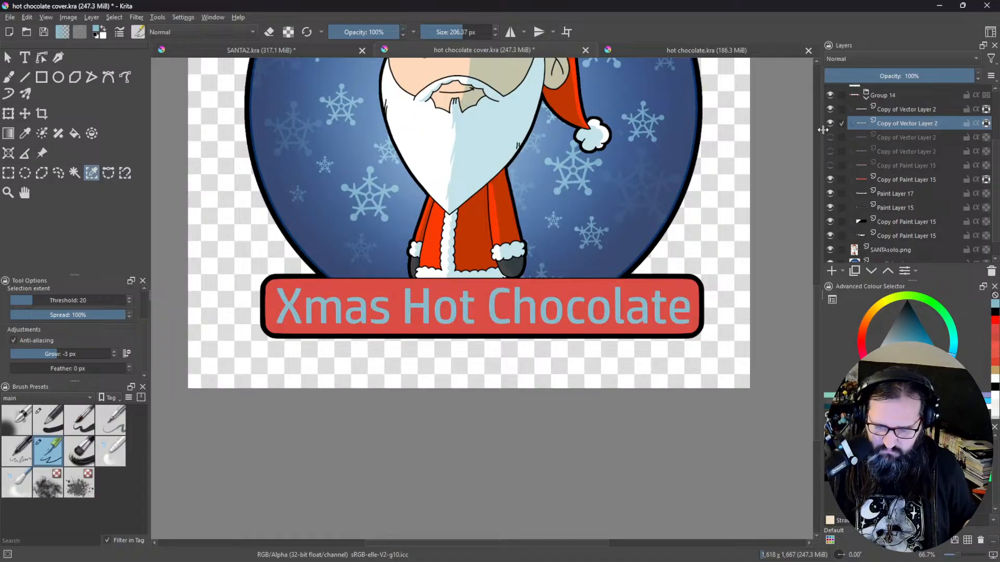
left_click(290, 308)
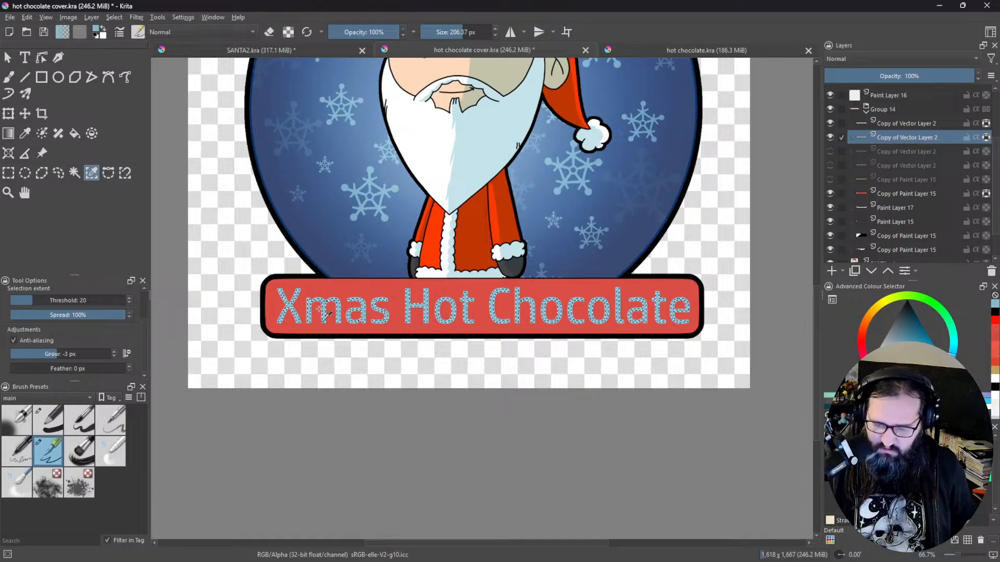
left_click(907, 124)
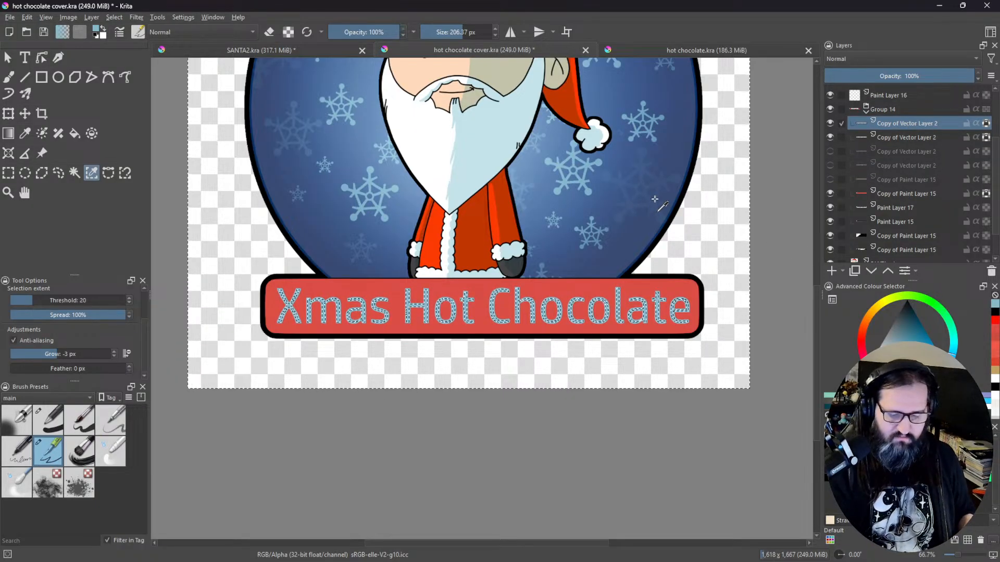
key("ctrl+shift+a")
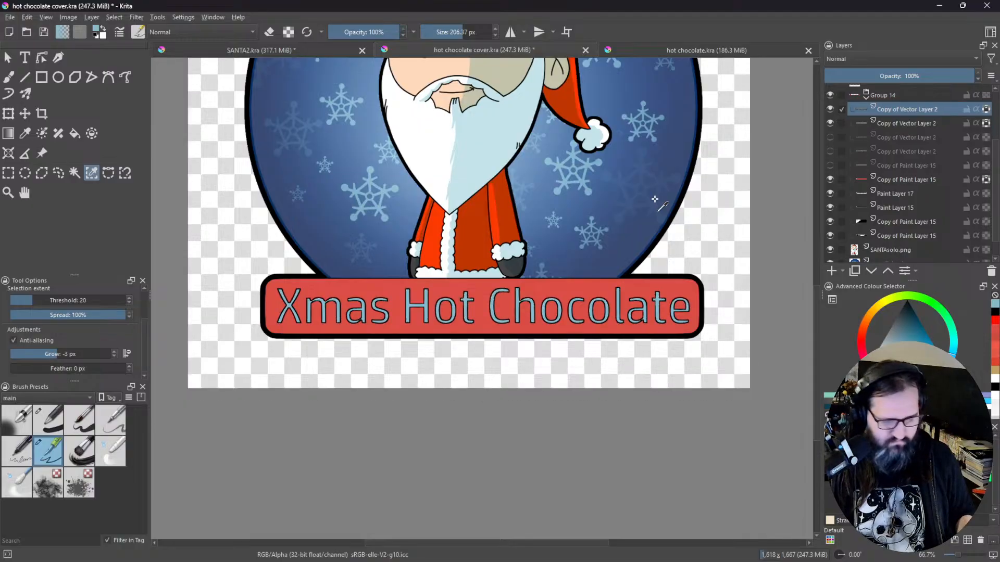
Step: Review the thinned light blue lettering against the whole cover and undo the trim
scroll(620, 240, "down", 2)
scroll(620, 240, "up", 3)
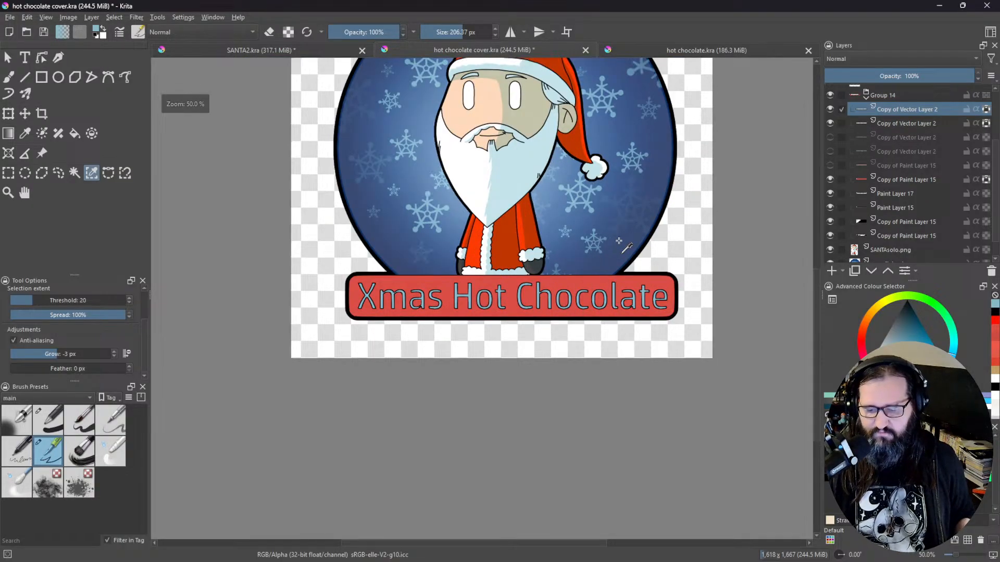
scroll(565, 244, "down", 2)
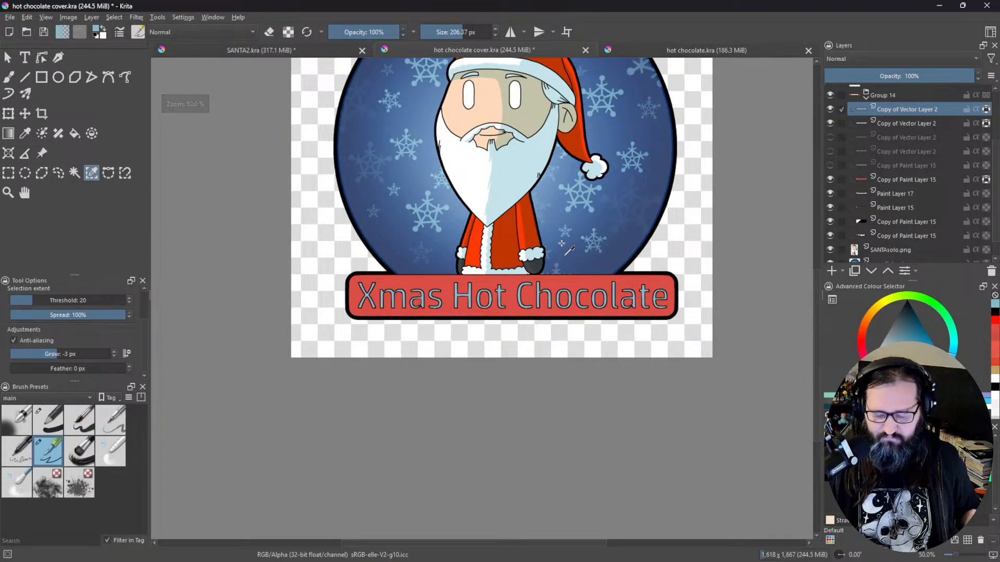
left_click(562, 244)
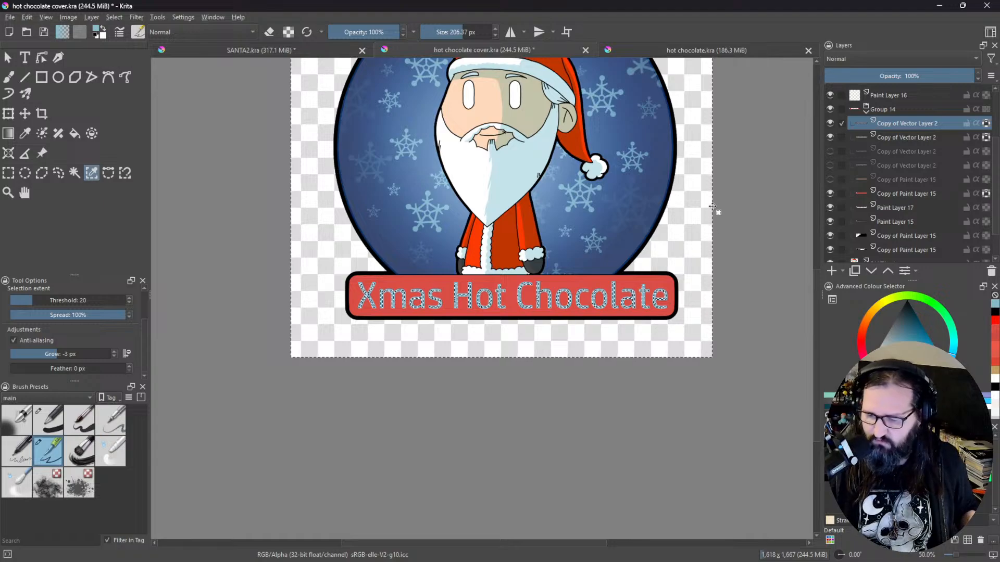
Step: On the black text layer, select the lettering with Similar Color Selection grown by 3 px
left_click(905, 137)
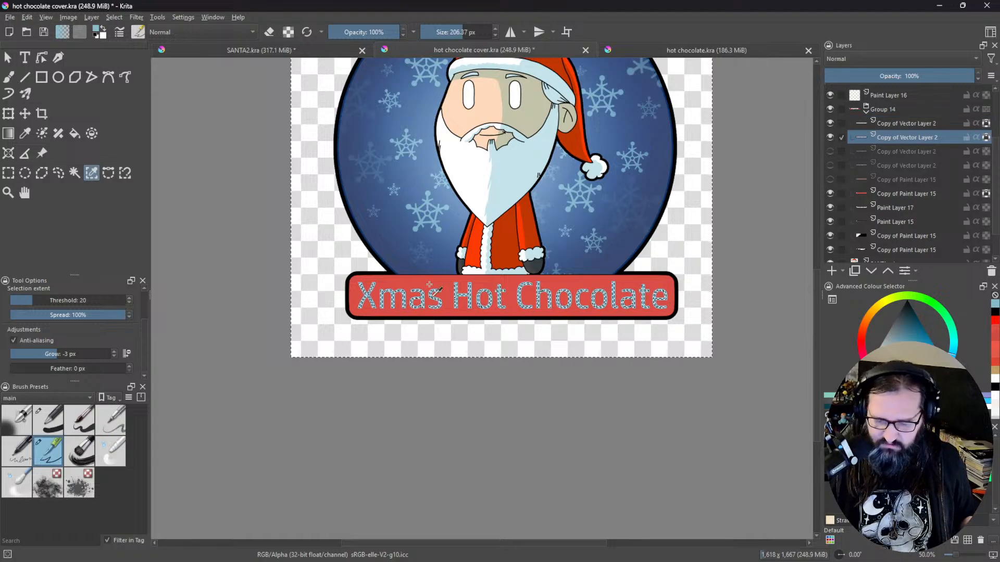
left_click(112, 352)
left_click(112, 352)
left_click(112, 352)
left_click(112, 352)
left_click(112, 351)
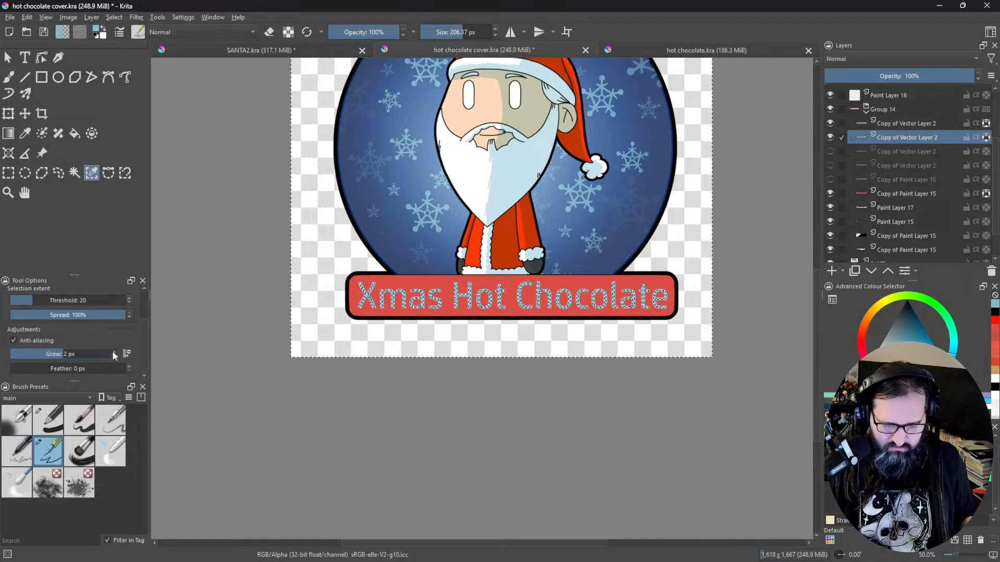
left_click(113, 352)
scroll(381, 298, "up", 5)
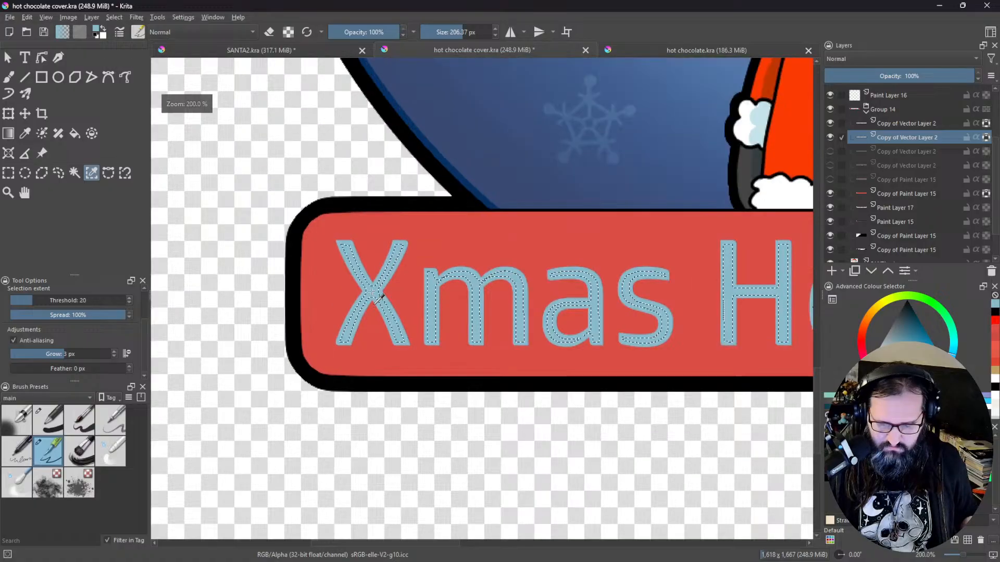
left_click(375, 296)
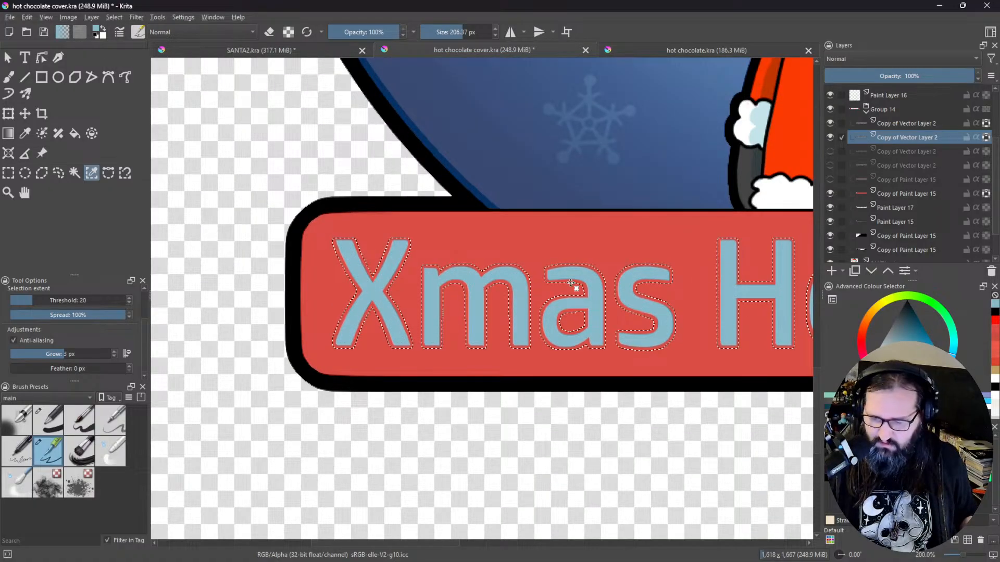
Step: Duplicate the black text layer, brush the expanded selection black on the duplicate to outline the lettering, and deselect
left_click(9, 77)
scroll(292, 229, "down", 2)
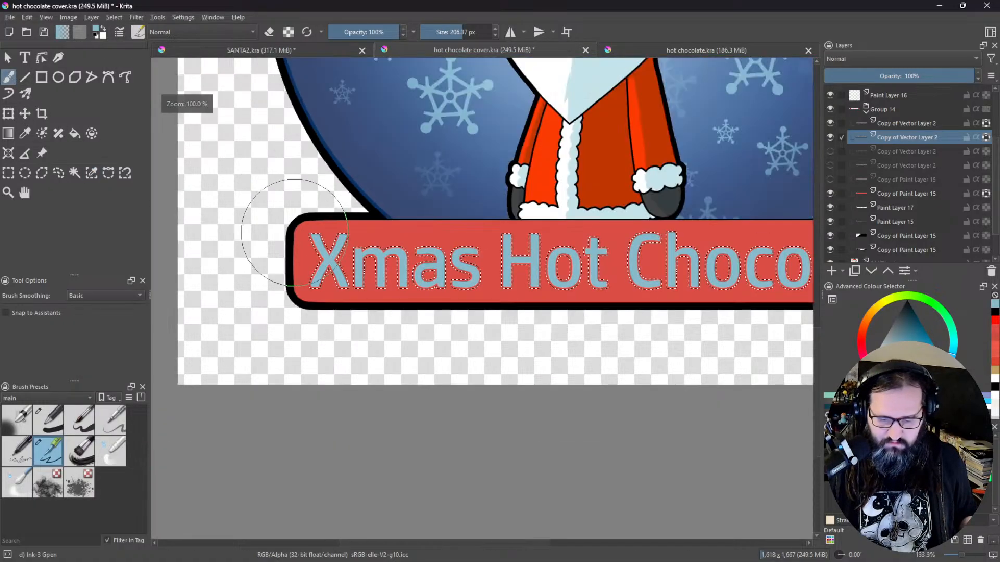
scroll(294, 232, "down", 2)
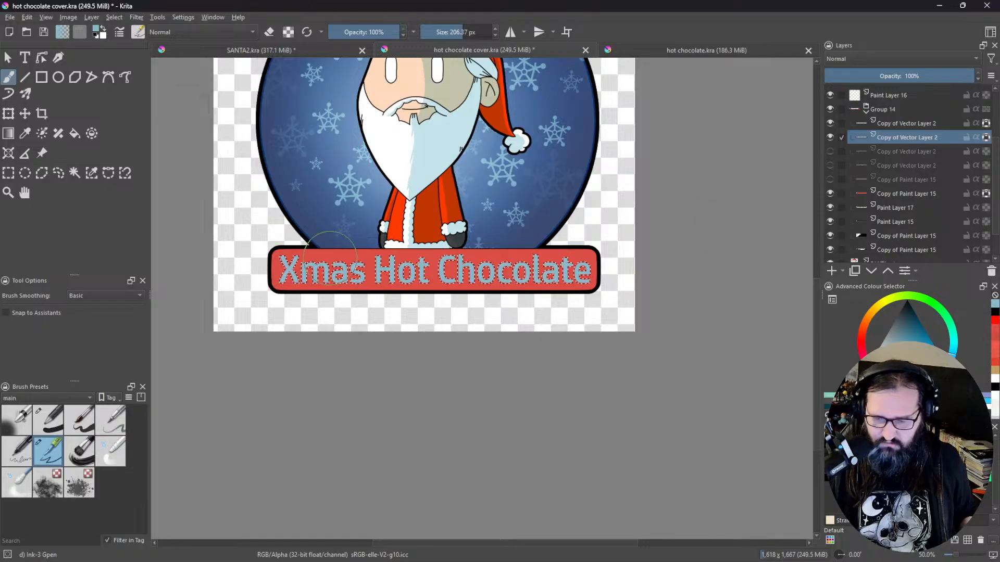
left_click(854, 271)
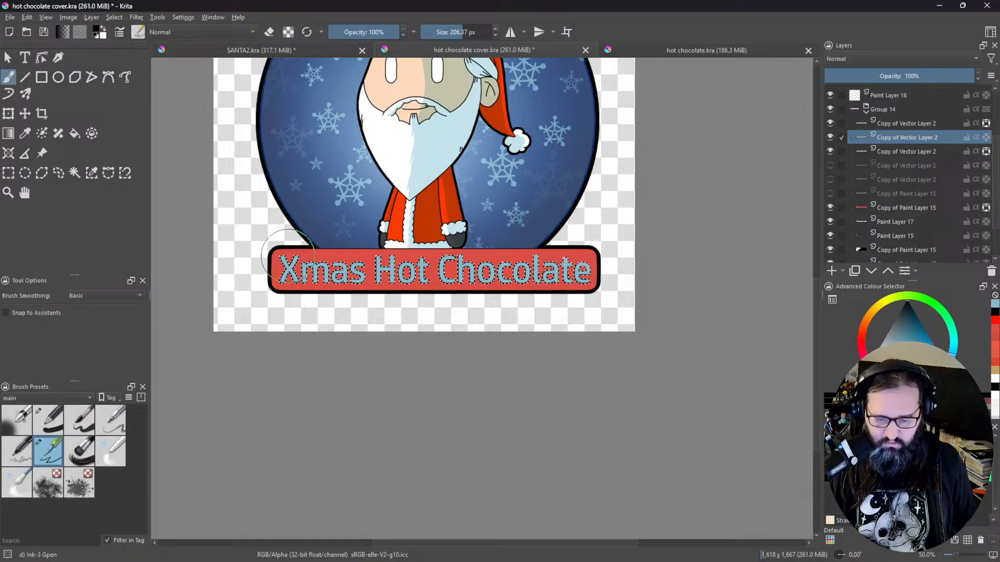
scroll(333, 257, "up", 3)
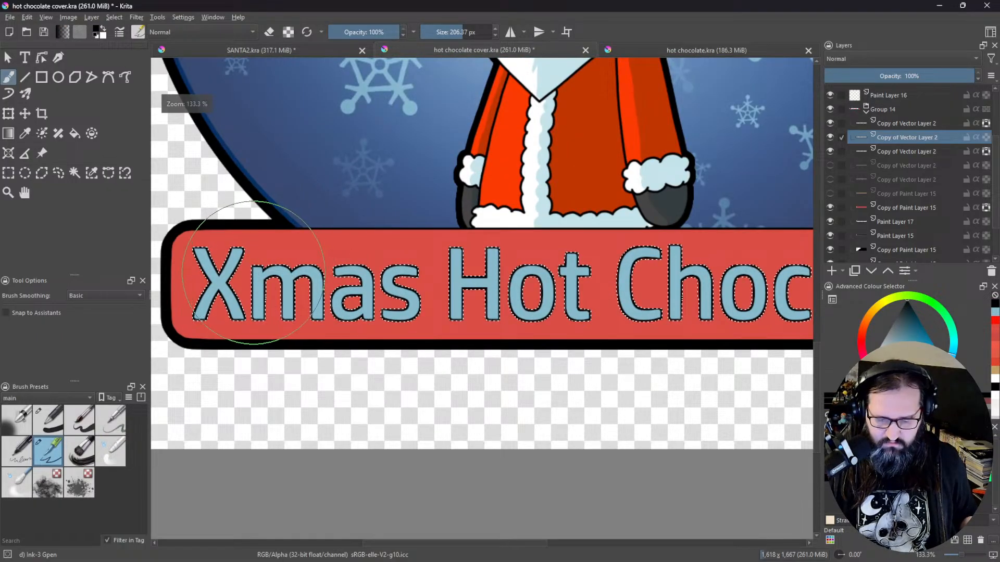
scroll(615, 302, "down", 1)
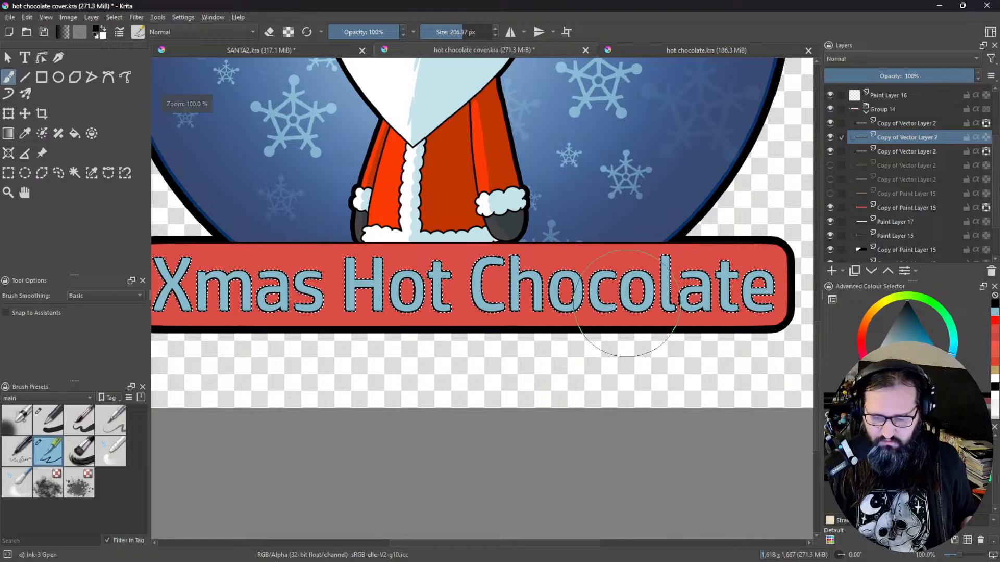
key("ctrl+shift+a")
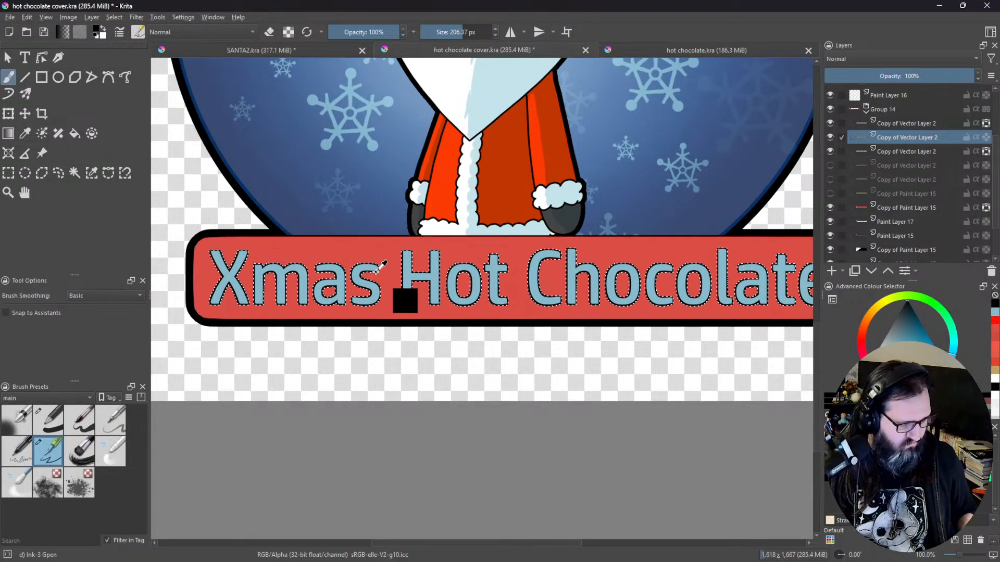
scroll(408, 277, "down", 2)
scroll(408, 276, "down", 2)
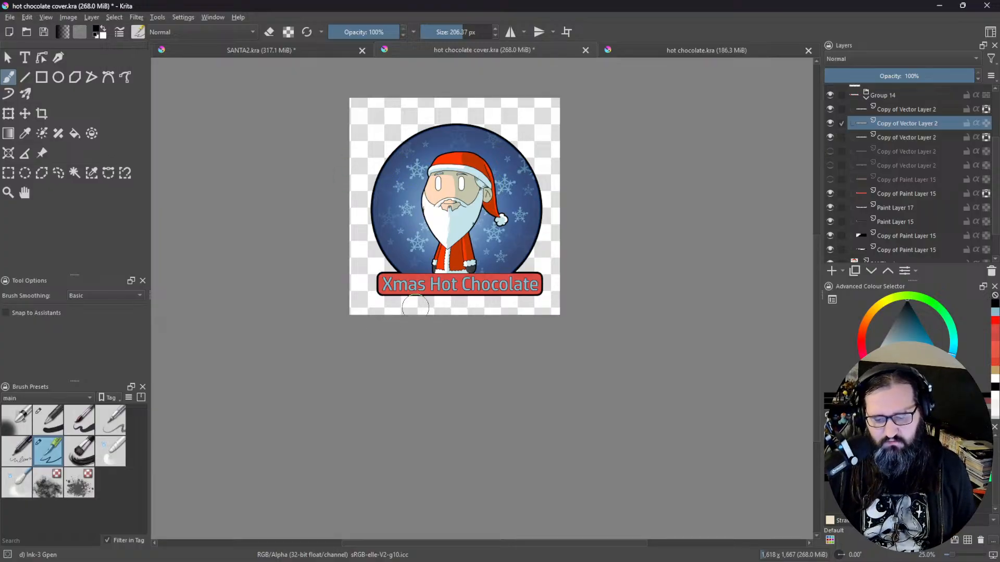
Step: Recolor the title lettering on the top text layer to a lighter blue, keeping its black outline
scroll(391, 277, "up", 4)
scroll(354, 241, "up", 3)
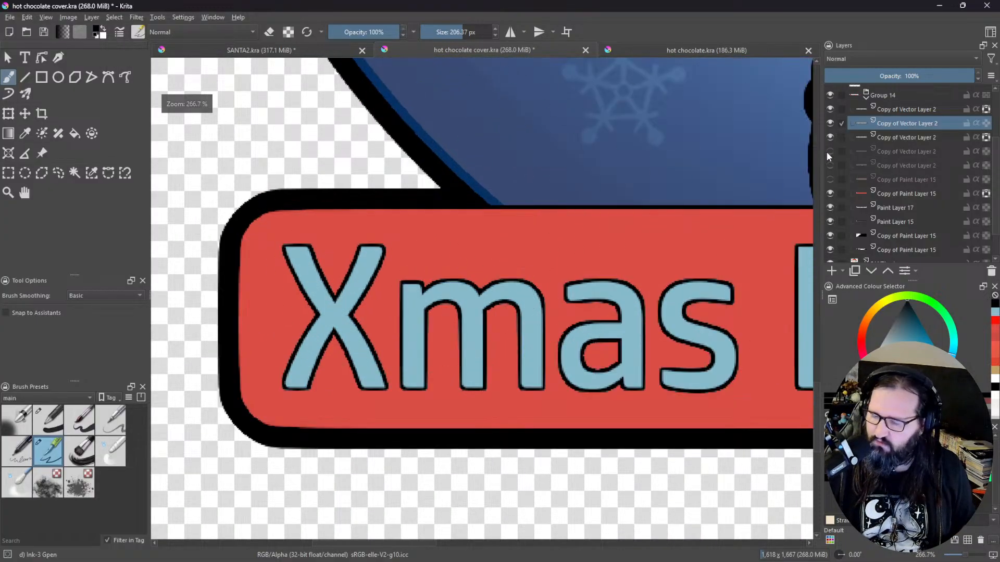
left_click(915, 138)
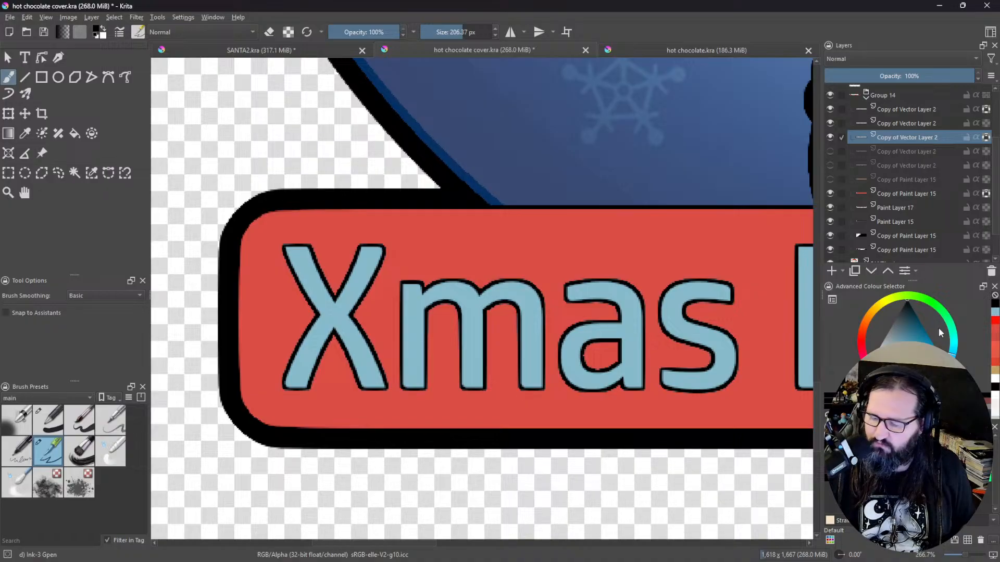
scroll(517, 357, "down", 2)
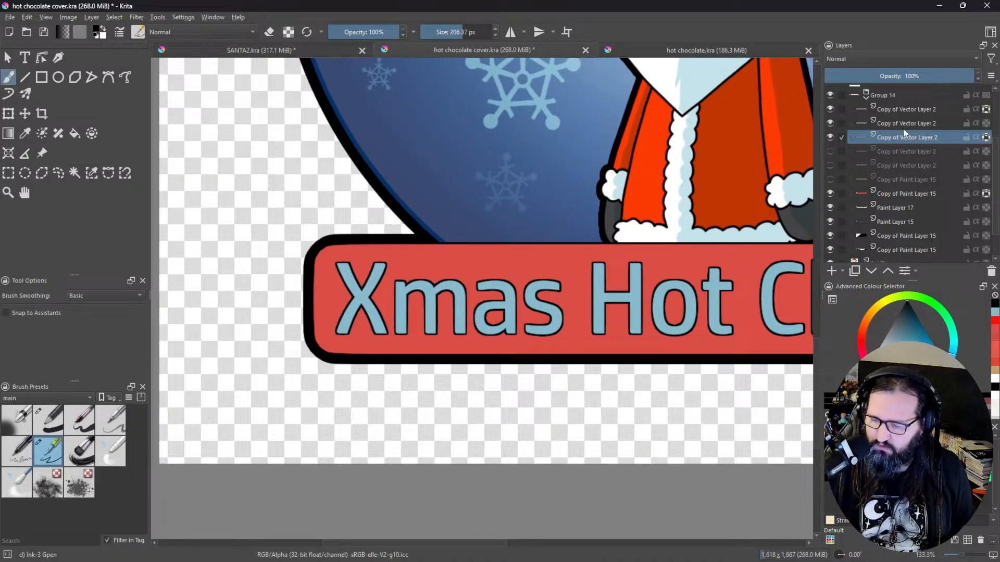
left_click(906, 111)
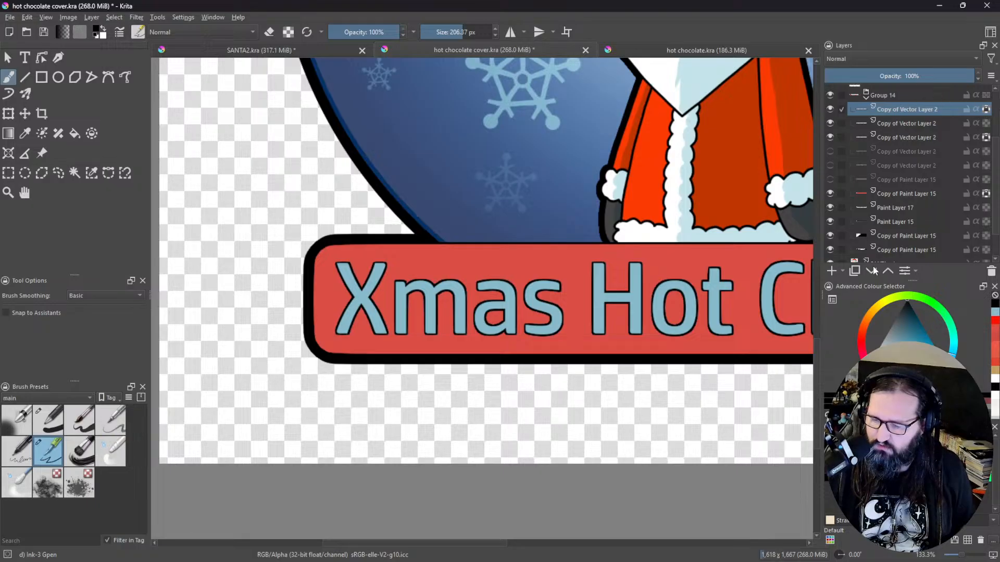
left_click(602, 298, "ctrl")
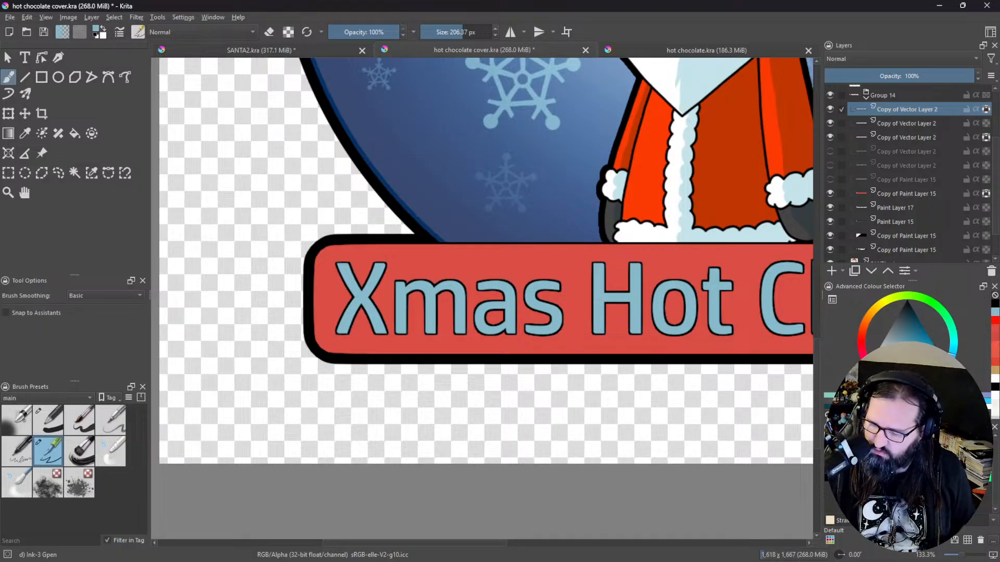
key("l")
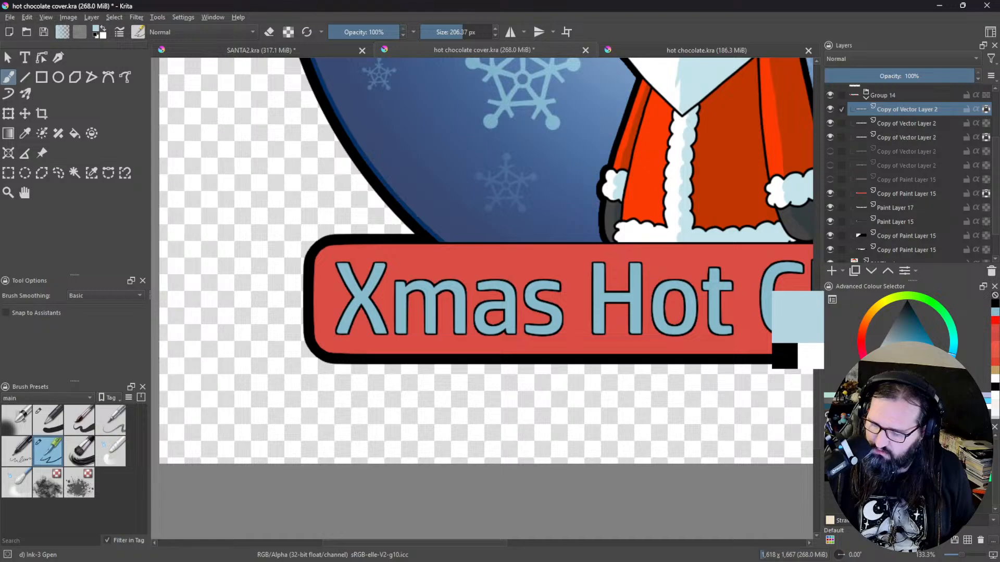
key("minus")
key("minus")
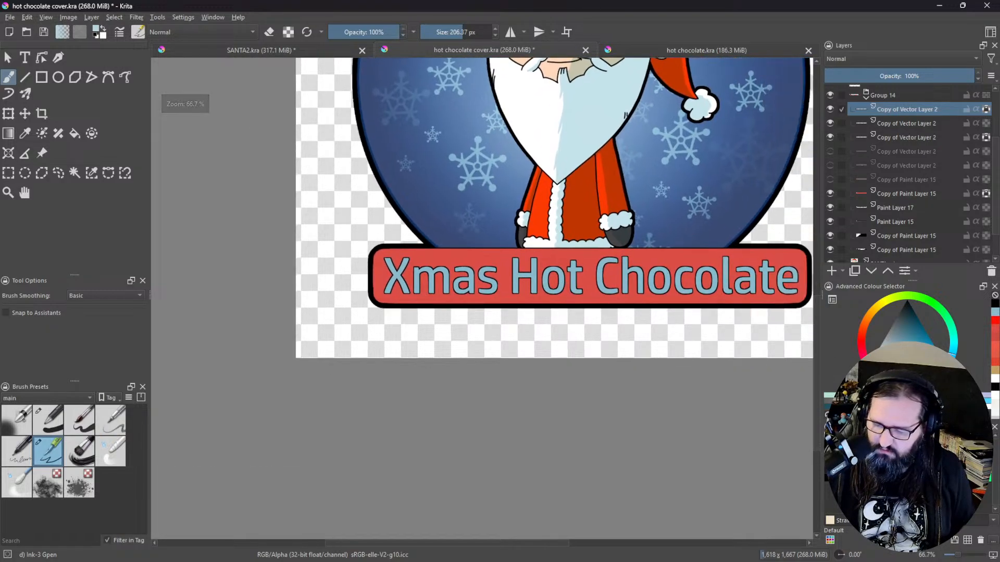
left_click(894, 358)
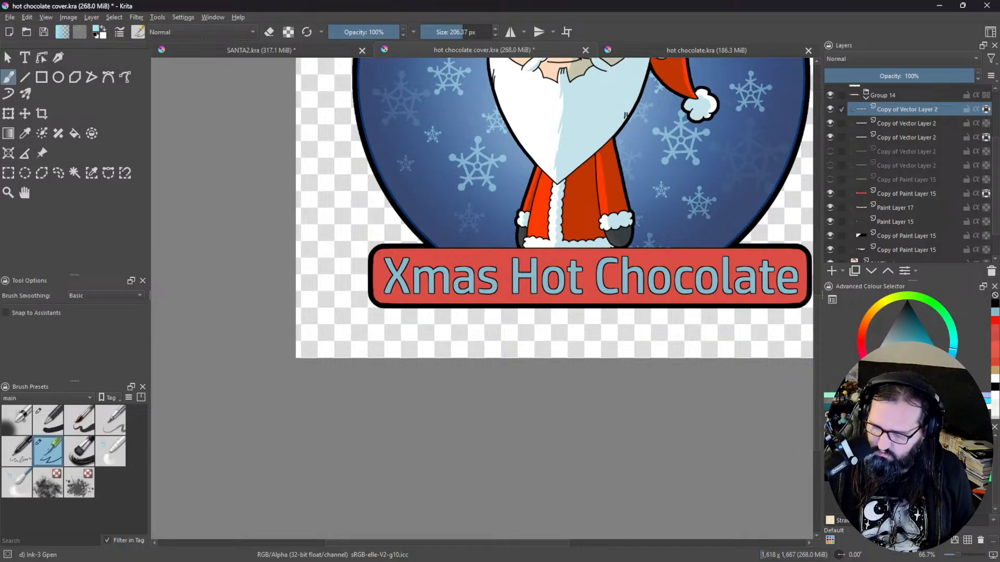
key("minus")
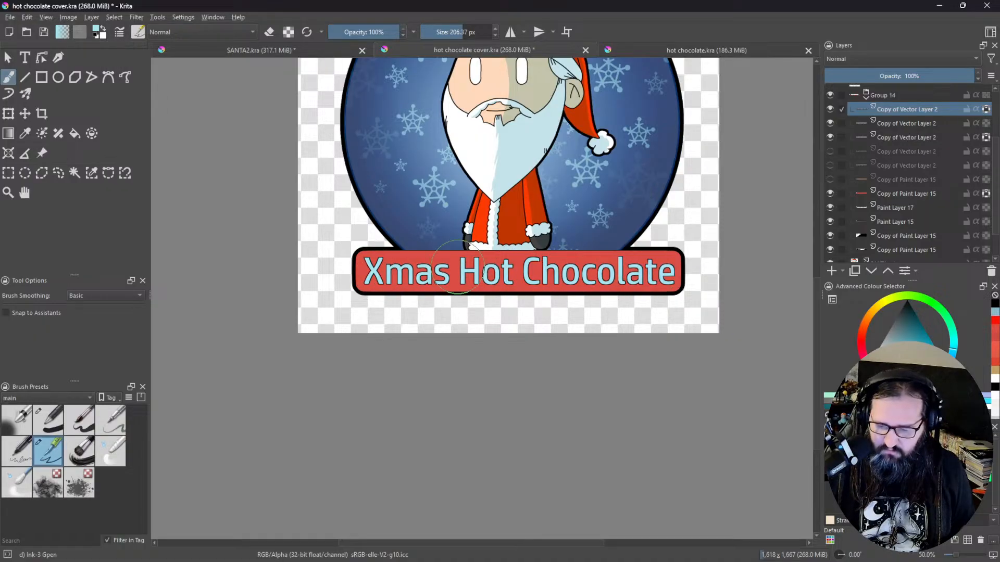
scroll(606, 260, "down", 2)
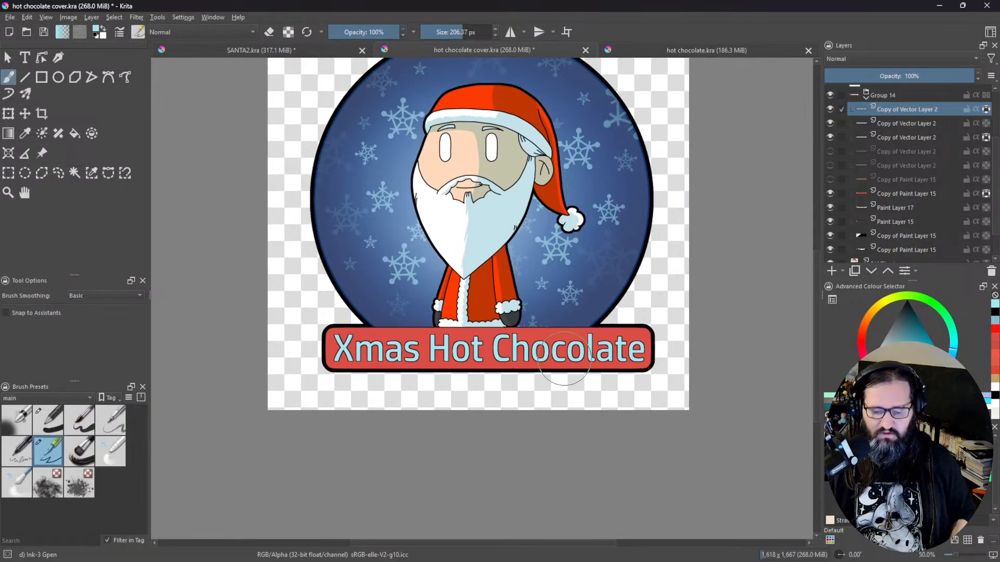
scroll(564, 275, "up", 2)
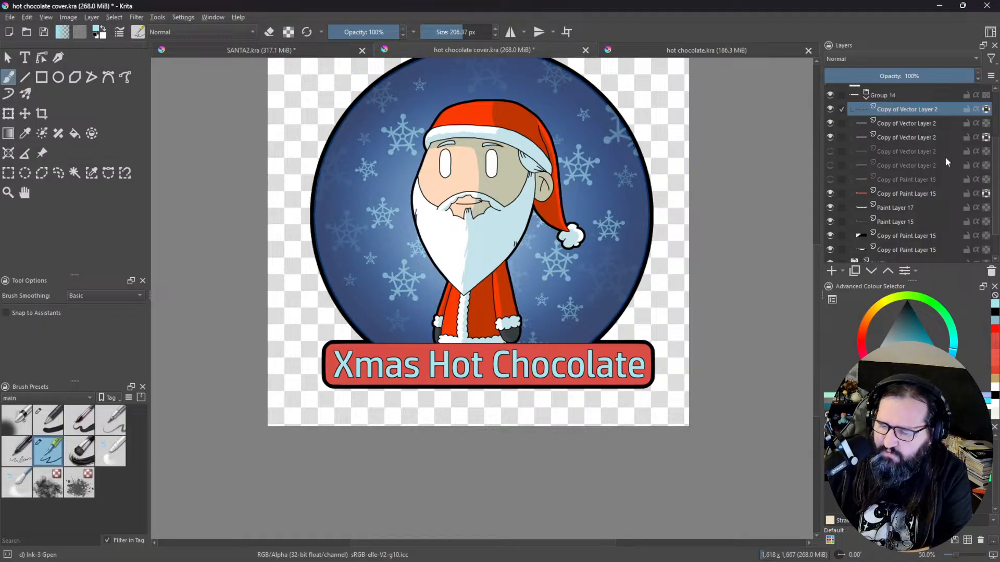
Step: Collapse Group 14 and show and select the holly layer sitting at the lower corner of the title base
scroll(940, 149, "up", 2)
left_click(865, 180)
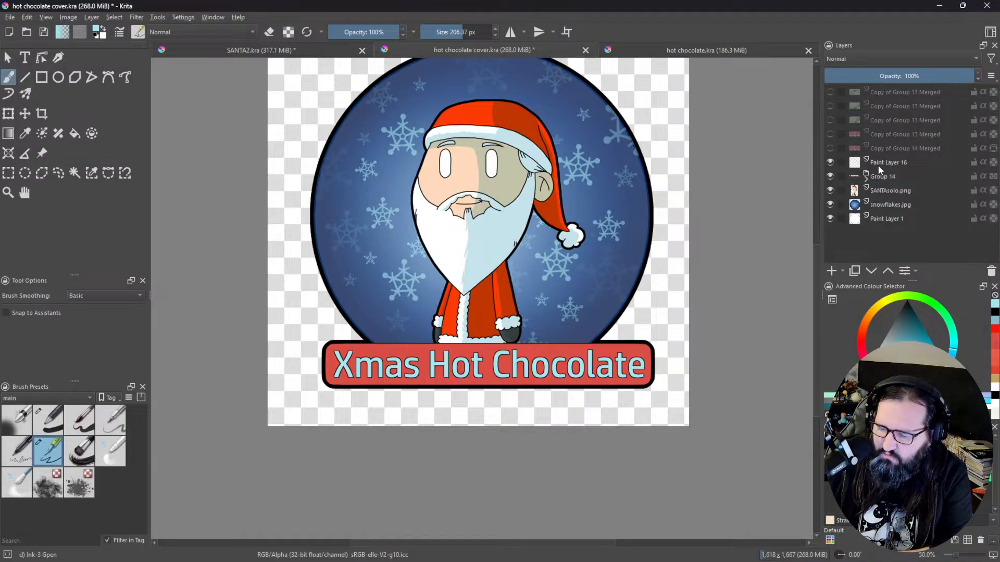
left_click(831, 120)
left_click(831, 120)
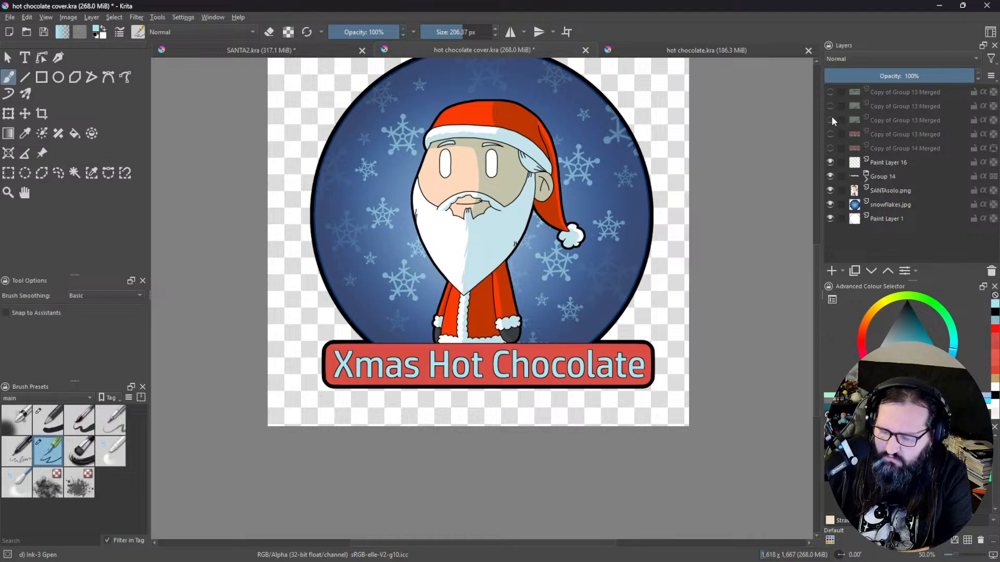
left_click(830, 106)
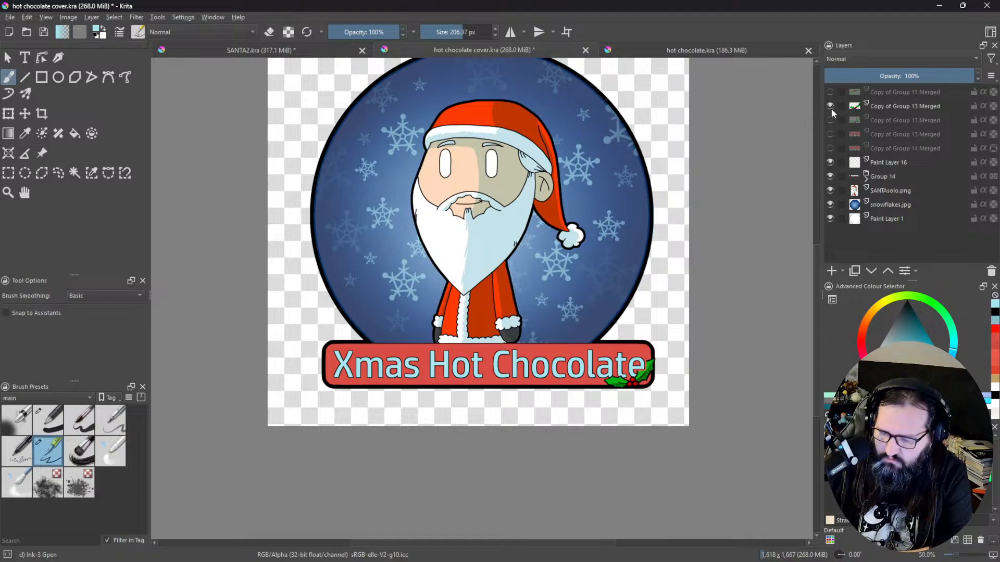
left_click(871, 109)
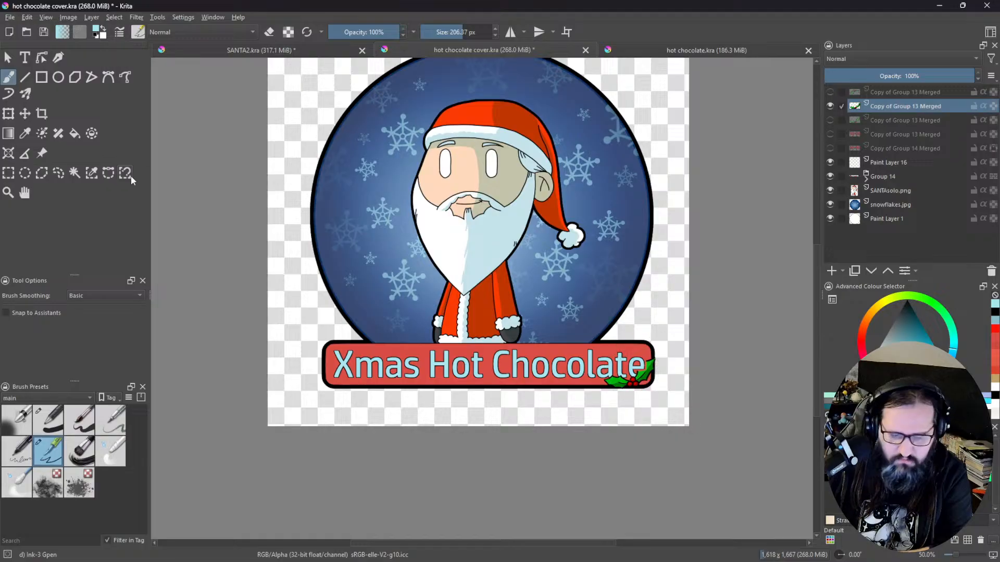
Step: Move the cut-off holly sprig above the title base to inspect it, and delete its layer
left_click(10, 114)
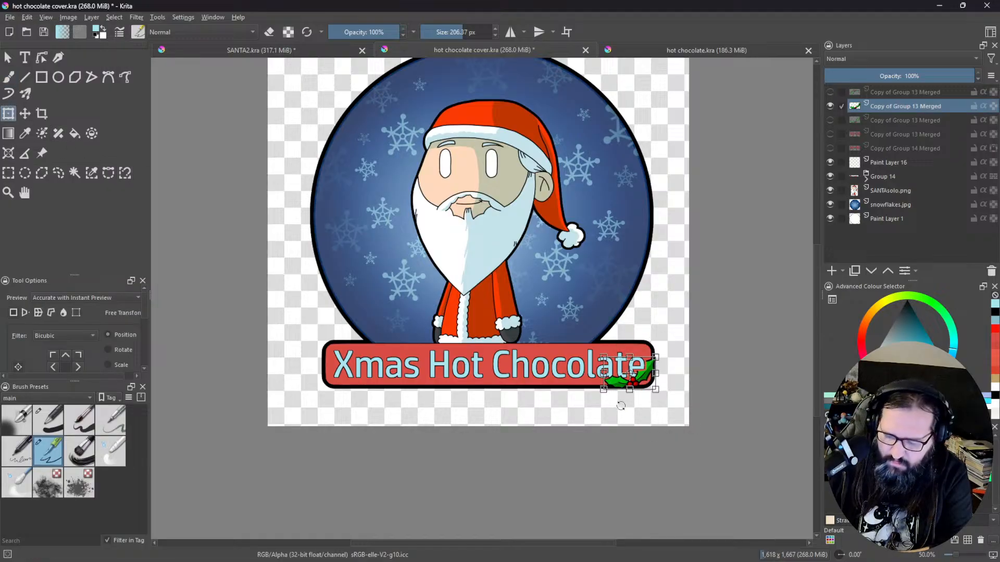
left_click_drag(639, 384, 647, 325)
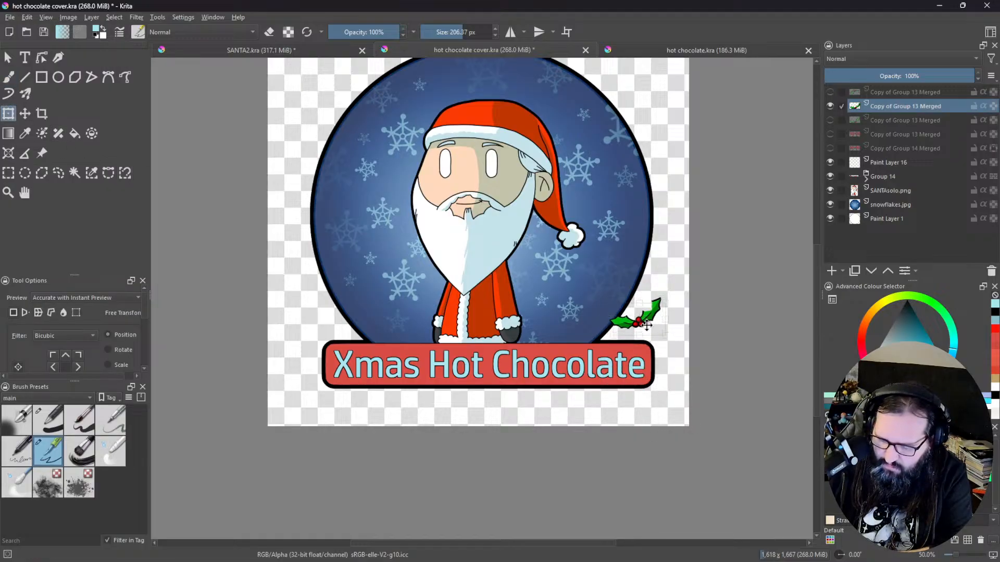
scroll(647, 325, "up", 6)
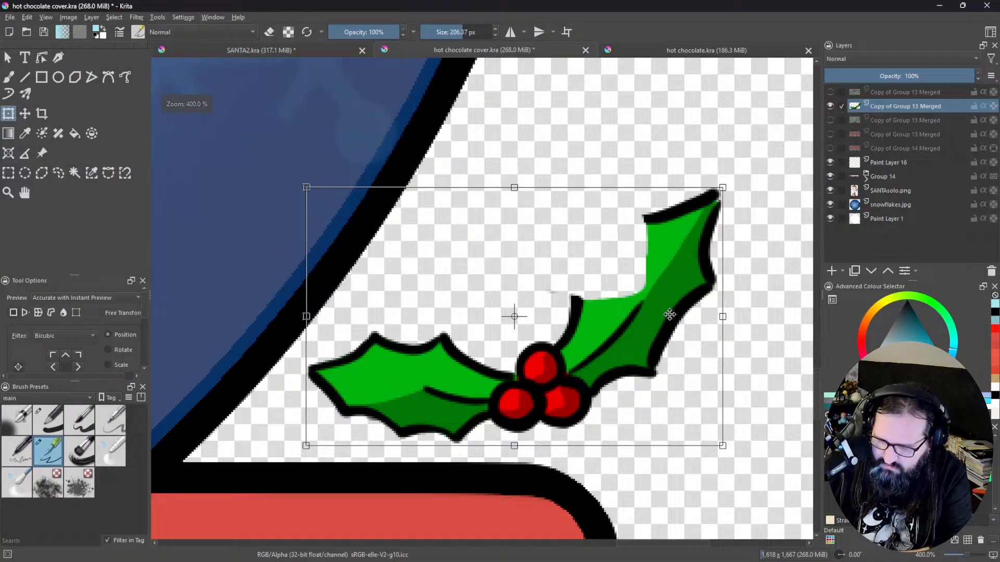
scroll(670, 315, "down", 4)
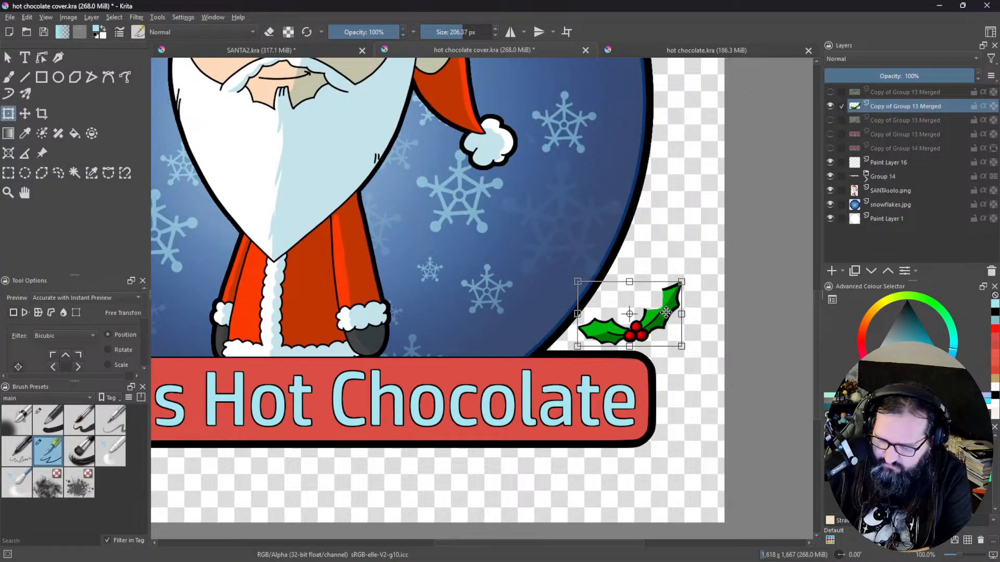
left_click(991, 271)
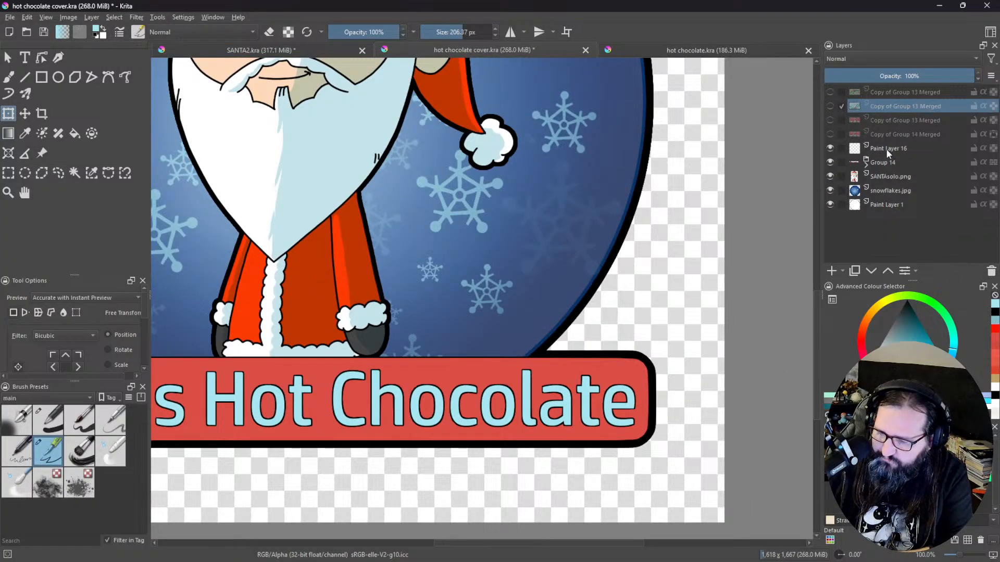
Step: Show the two remaining holly layers, one inside the globe and one on Santa's hat
left_click(830, 107)
scroll(488, 238, "down", 1)
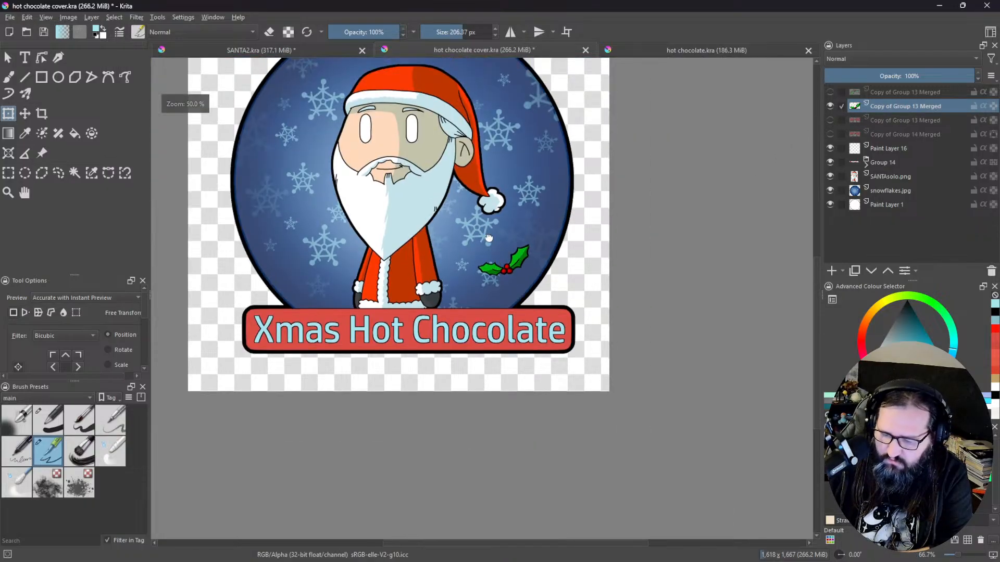
left_click(830, 92)
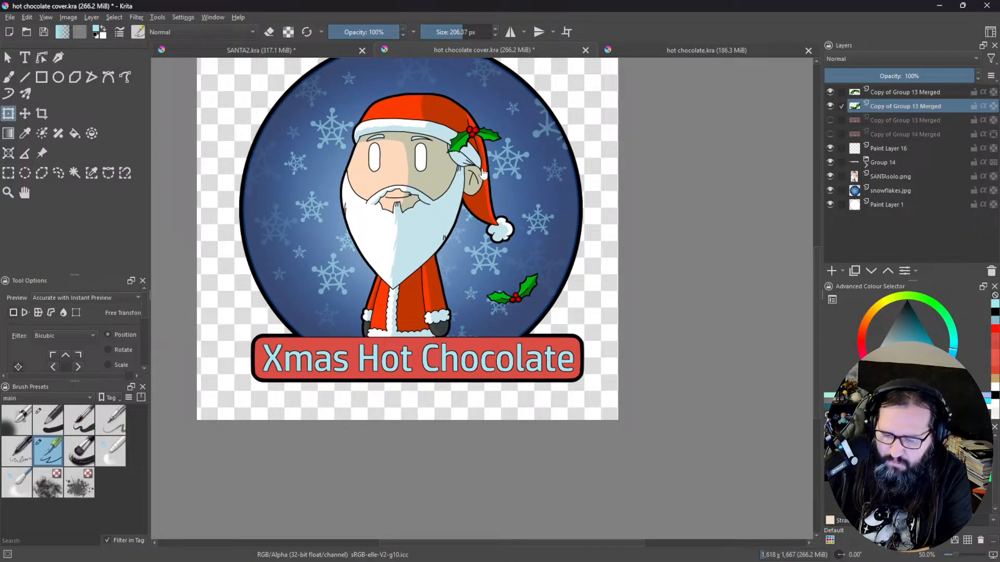
Step: Compare the two bow layers, leaving the one above the globe hidden and the one over the title base shown
left_click(830, 120)
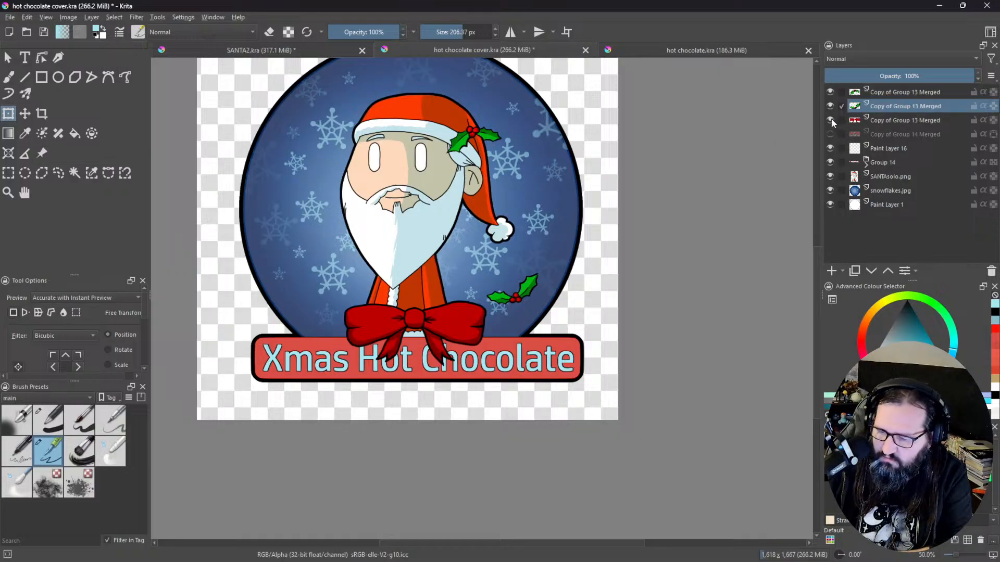
left_click(830, 120)
left_click(830, 134)
left_click_drag(539, 118, 546, 190)
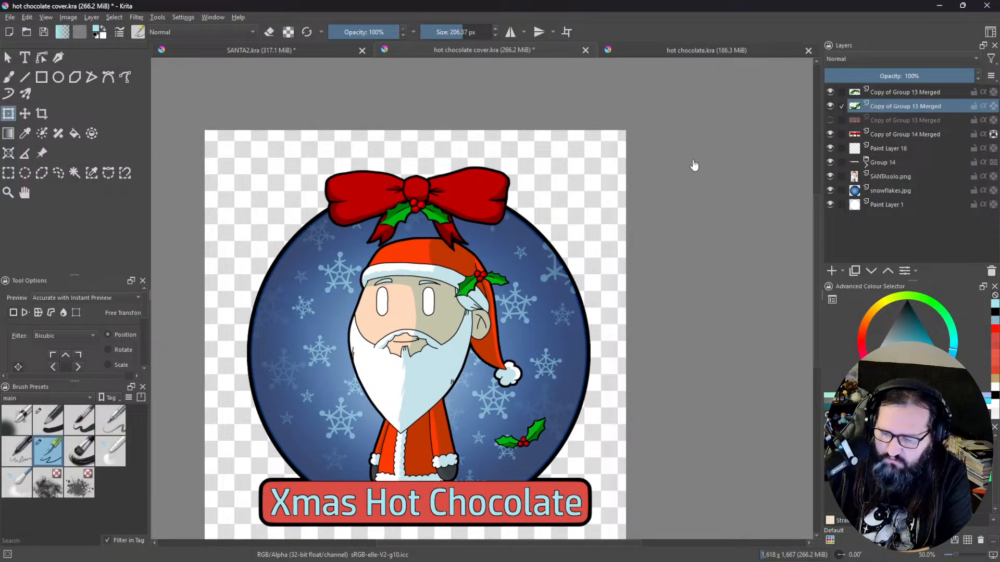
left_click(892, 137)
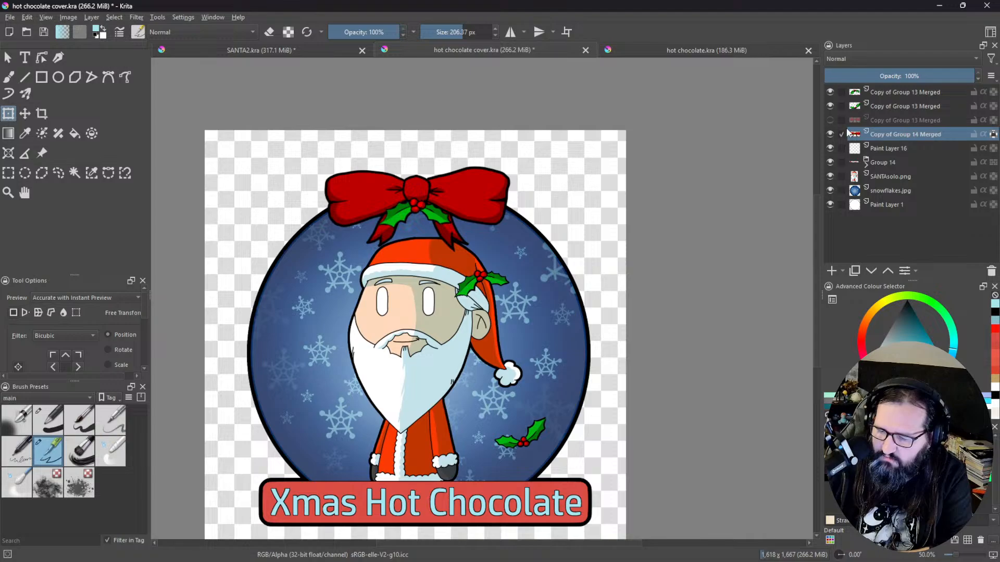
left_click(829, 133)
left_click(830, 121)
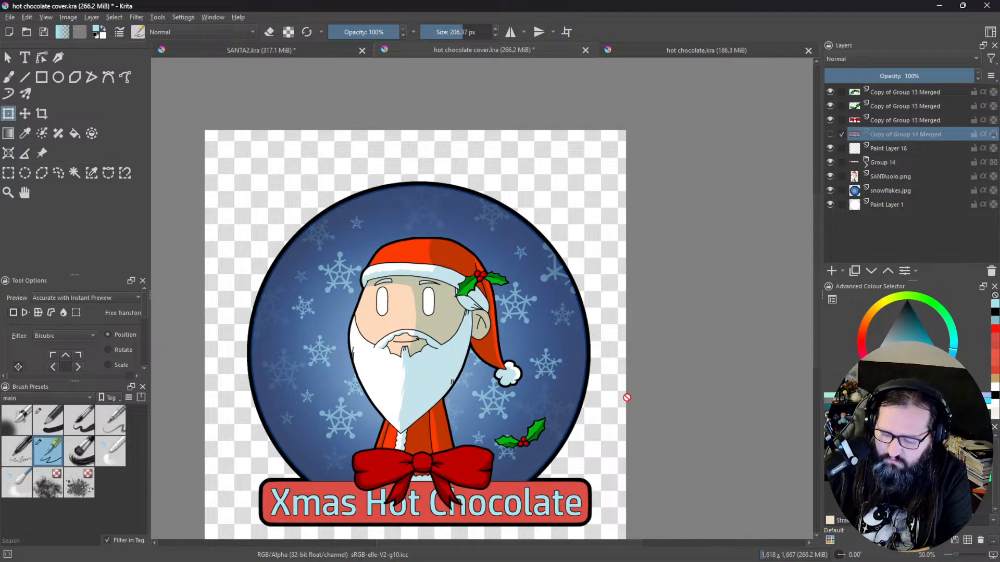
Step: Duplicate the layer with the red bow that overlaps the title base
left_click_drag(626, 398, 732, 164)
left_click(887, 119)
left_click(854, 270)
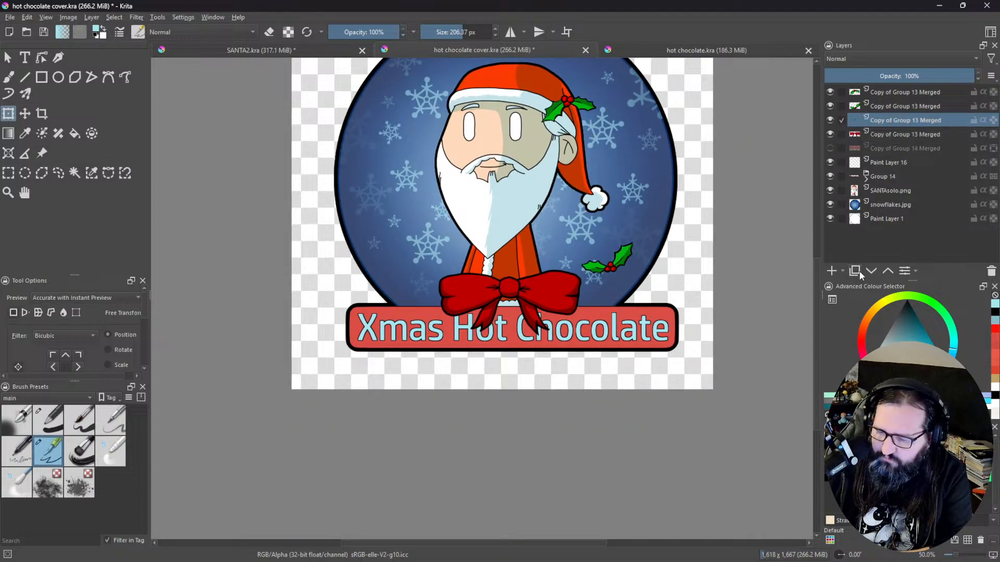
mouse_move(836, 139)
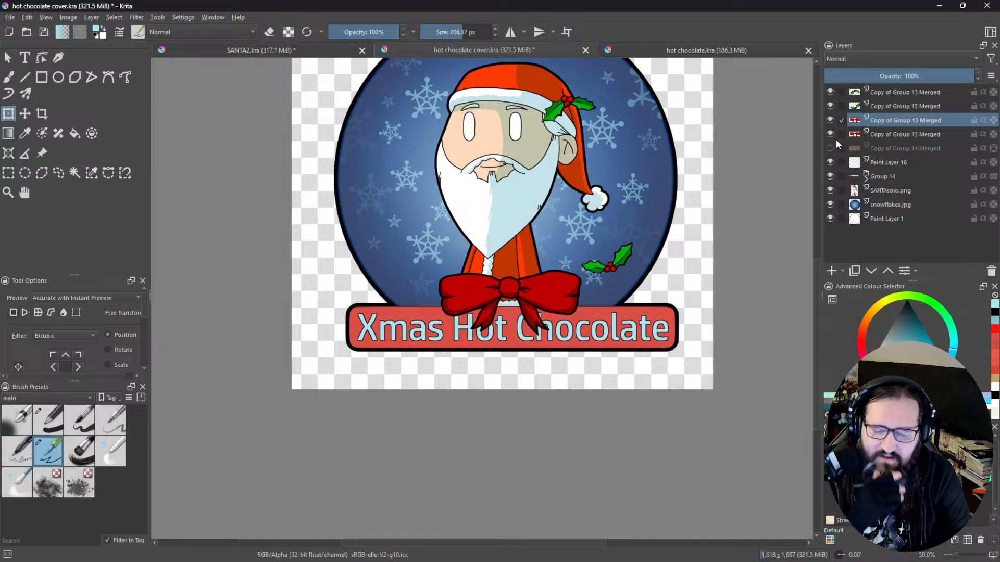
Step: Examine Group 66, Group 17 and the Copy of shading layer in SANTA2.kra, and return to the hot chocolate cover document
left_click(281, 51)
key("b")
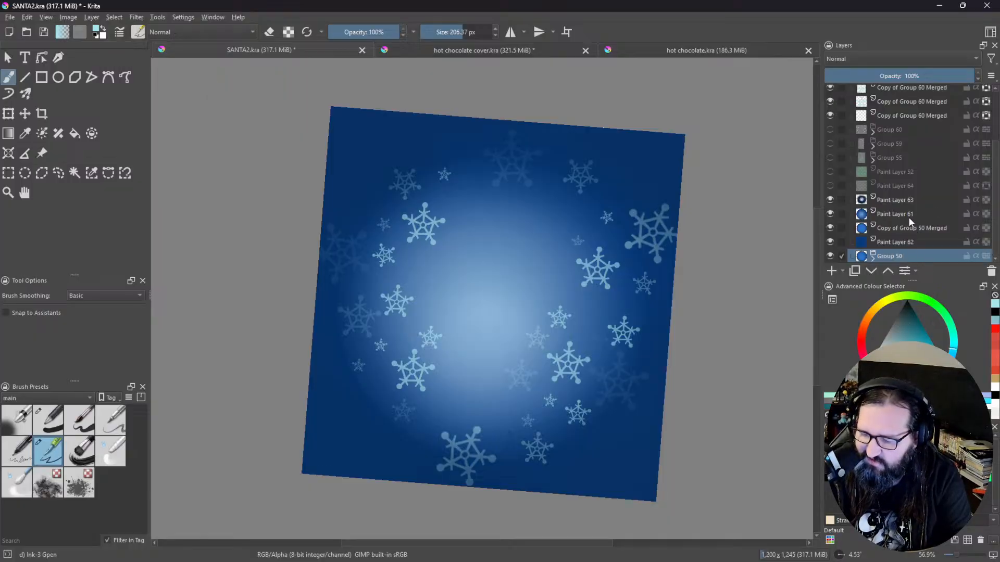
scroll(928, 177, "up", 4)
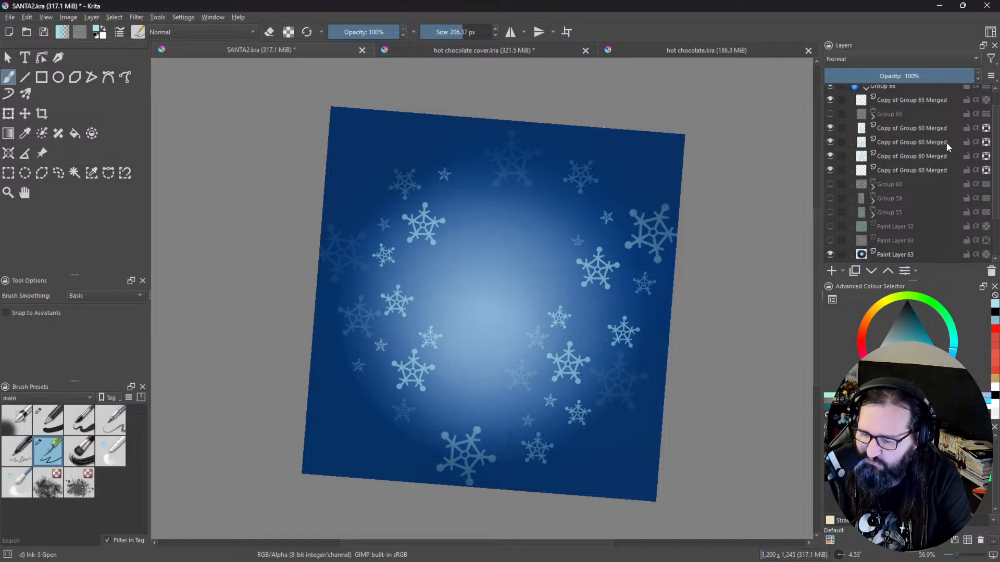
scroll(996, 128, "up", 2)
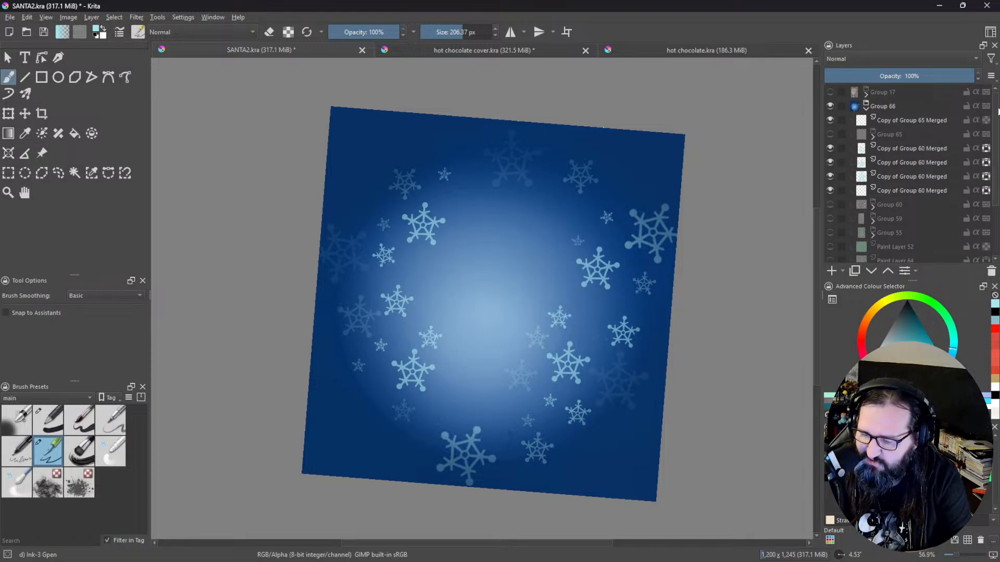
mouse_move(966, 136)
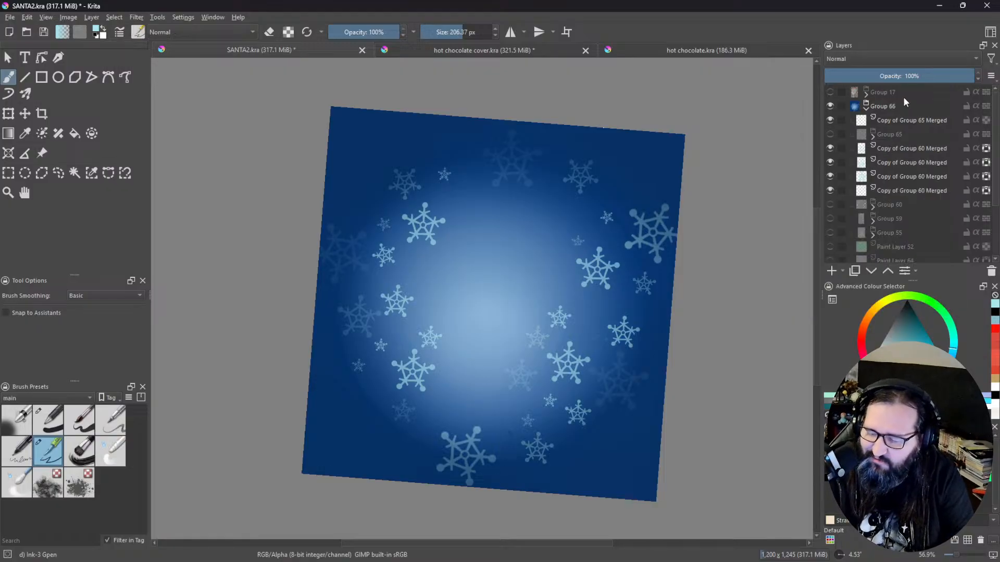
left_click(866, 108)
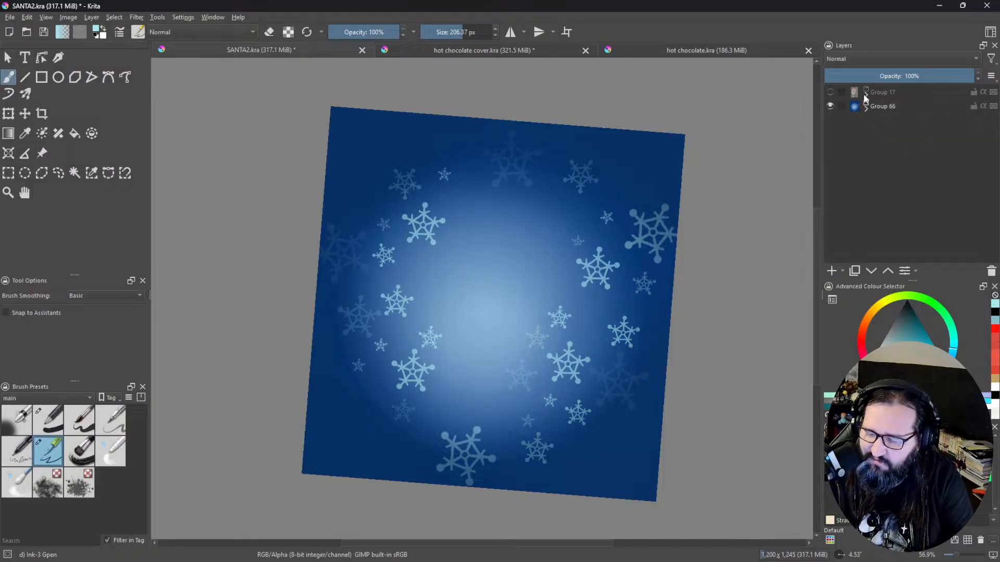
left_click(866, 93)
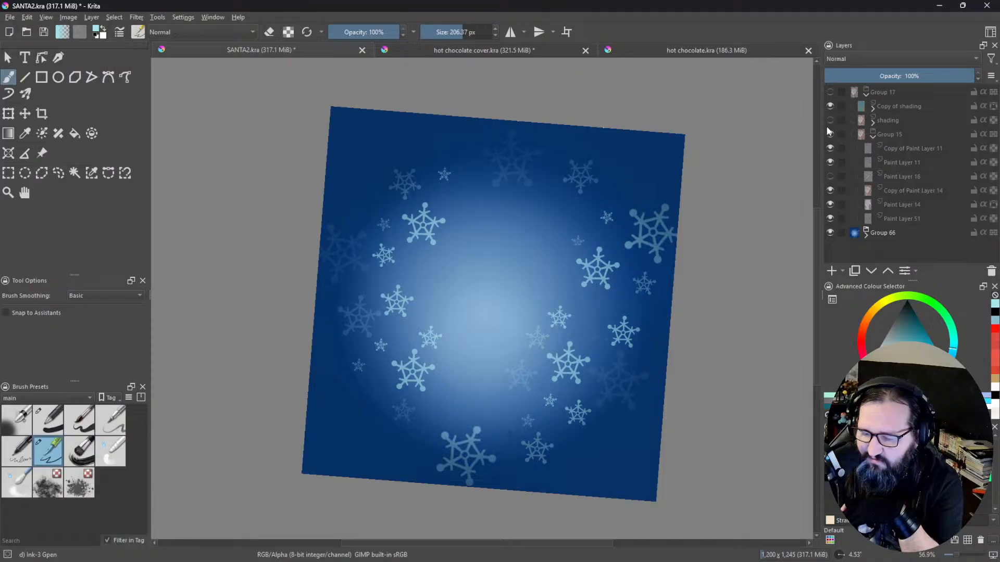
left_click(873, 106)
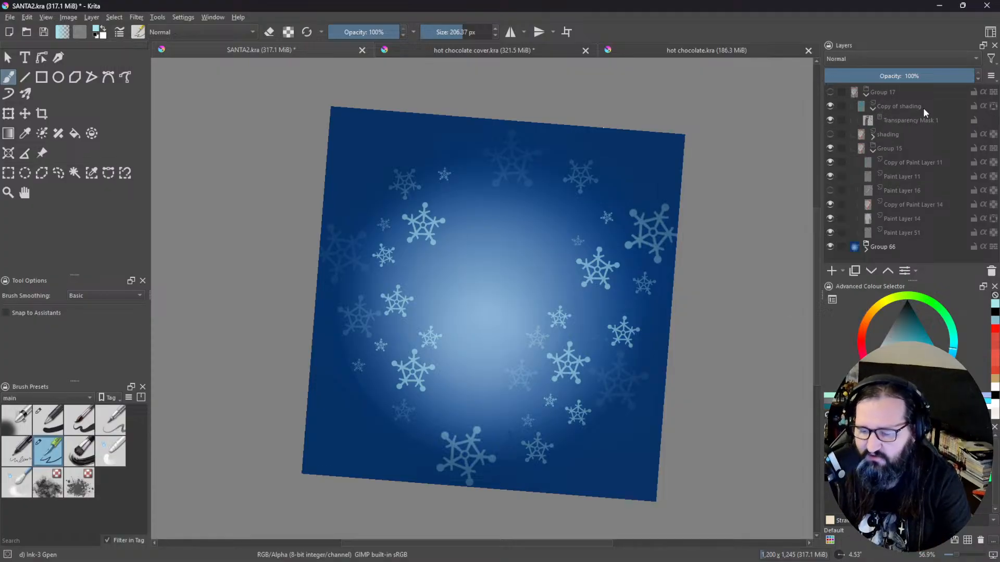
mouse_move(934, 103)
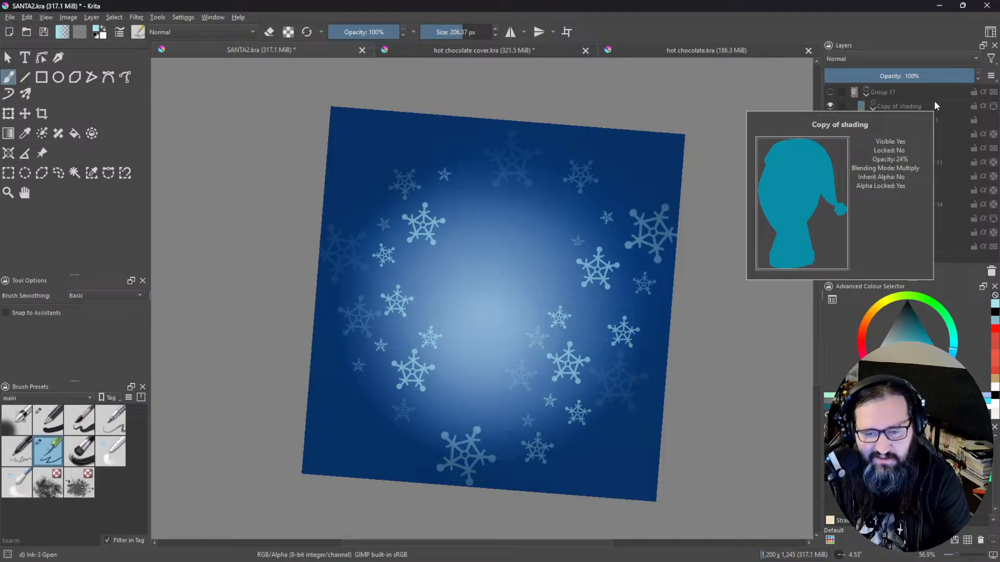
left_click(873, 107)
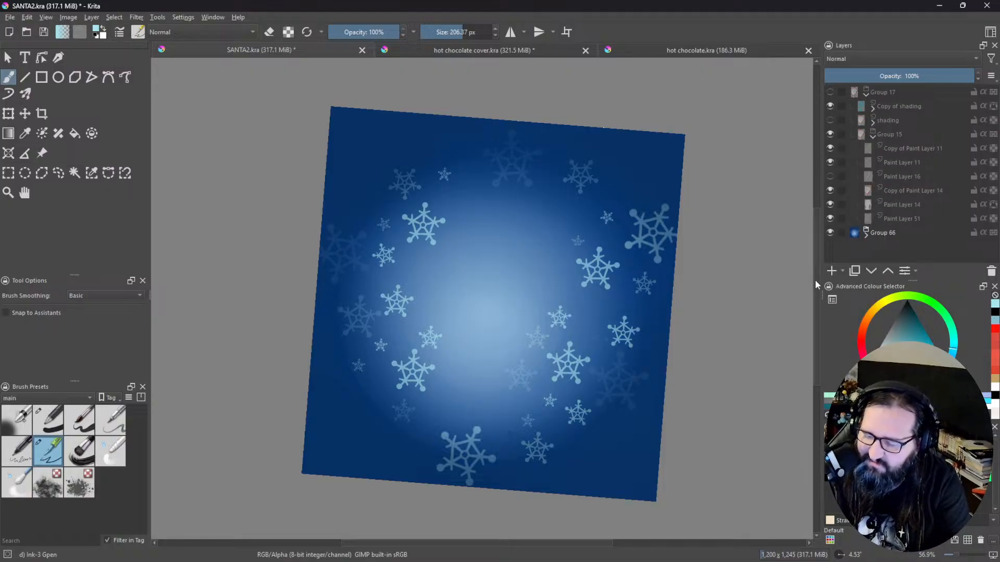
left_click(674, 55)
left_click(544, 51)
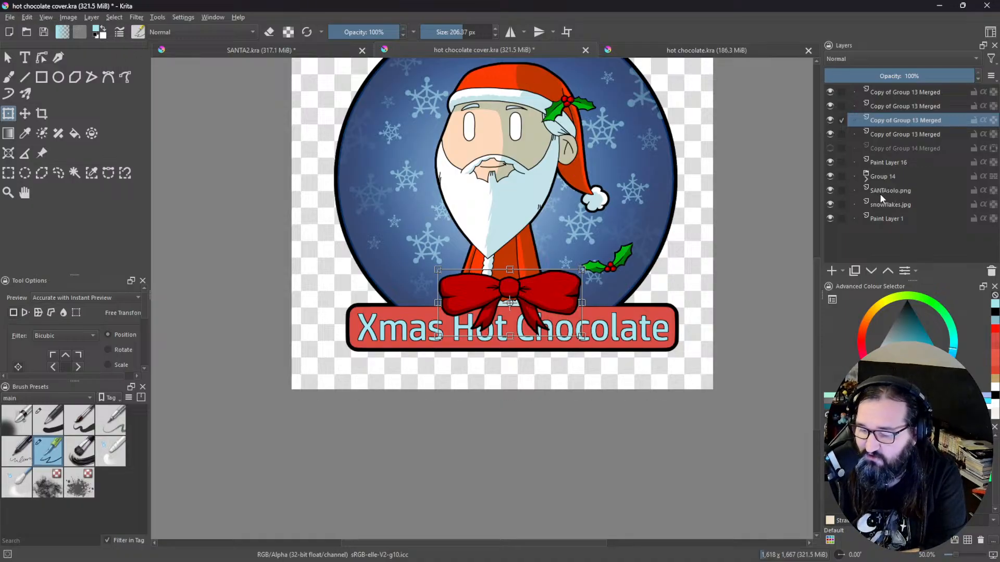
Step: Lower the duplicated bow layer's opacity to 55% and add a new paint layer above it
mouse_move(829, 220)
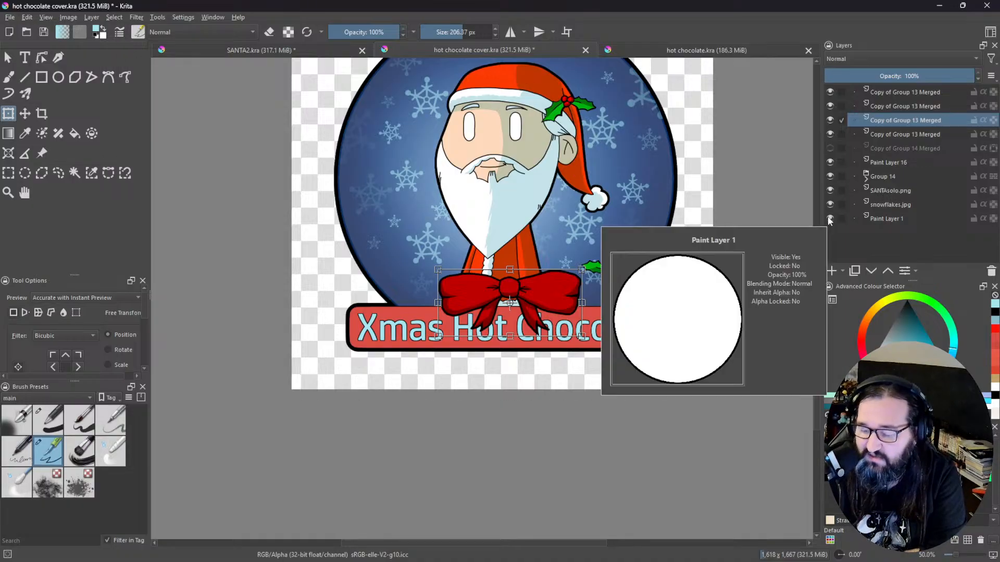
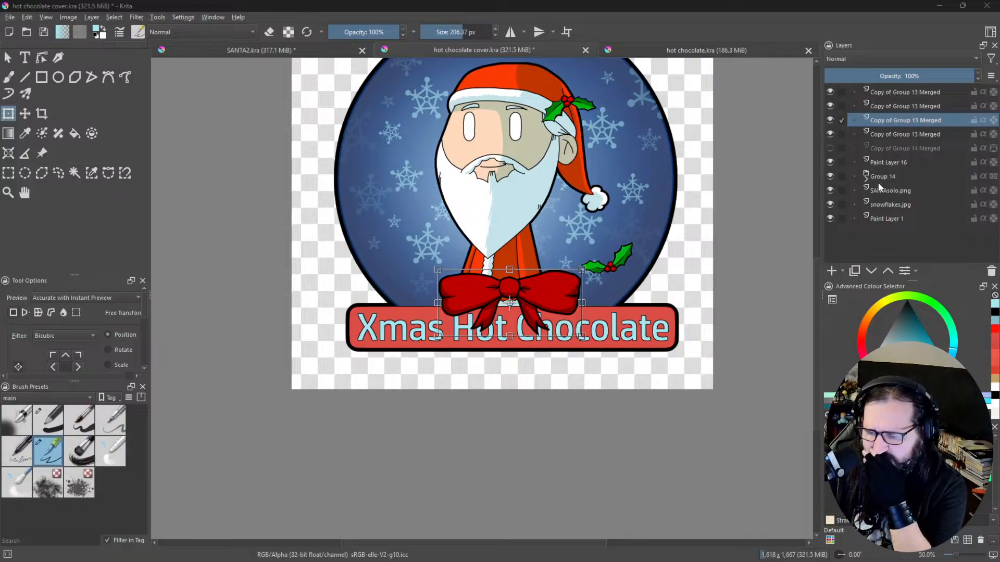
left_click(908, 122)
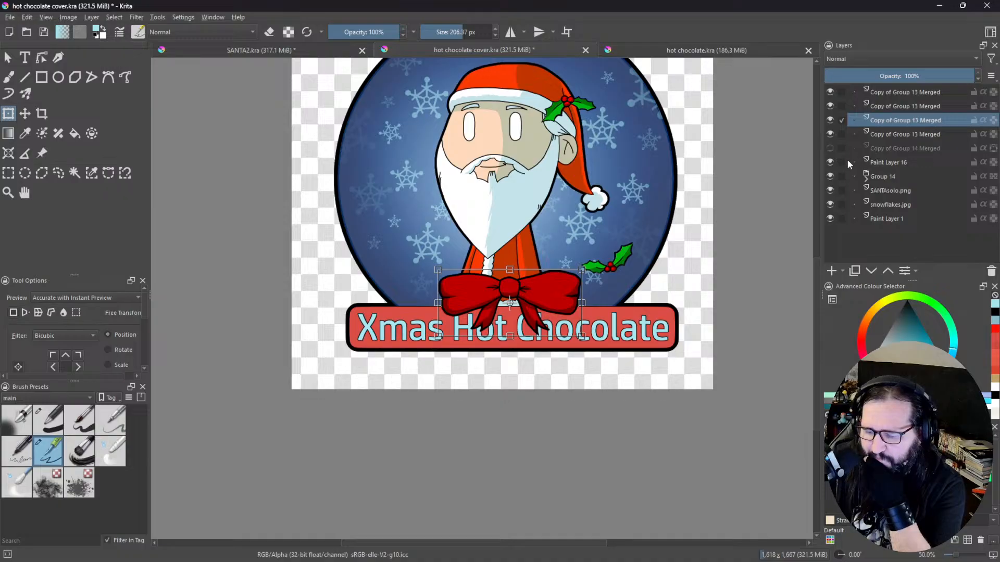
left_click_drag(776, 182, 689, 286)
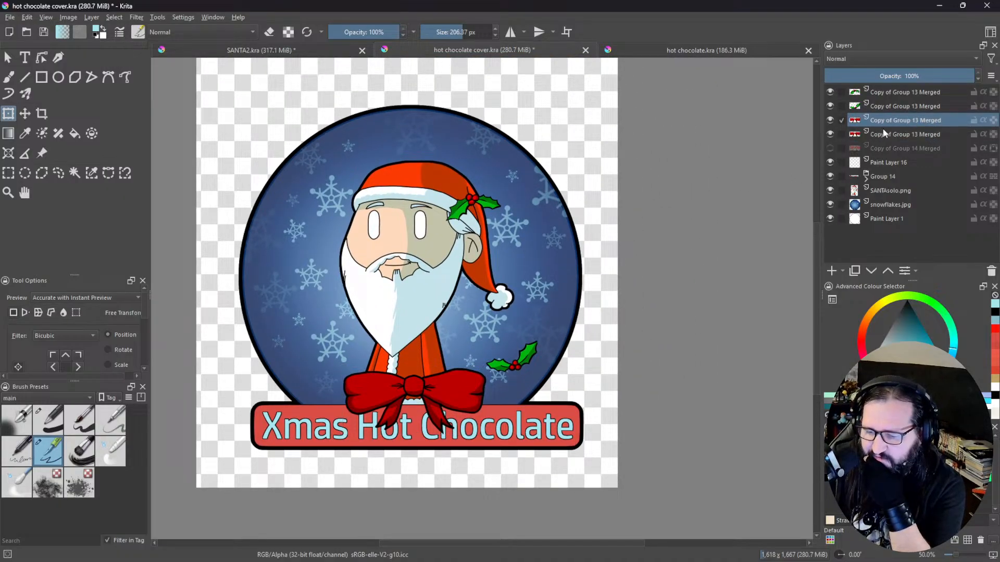
mouse_move(879, 129)
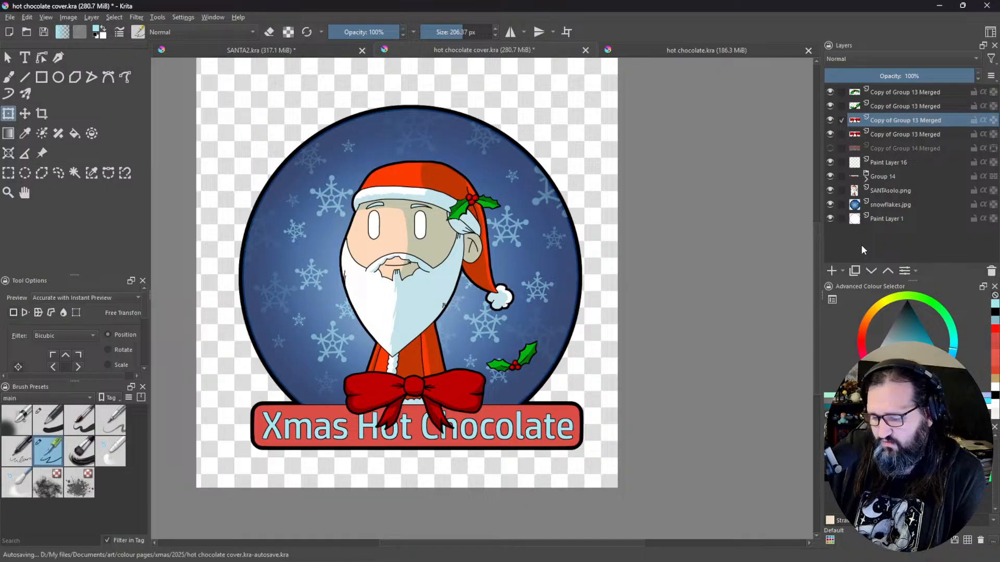
mouse_move(929, 189)
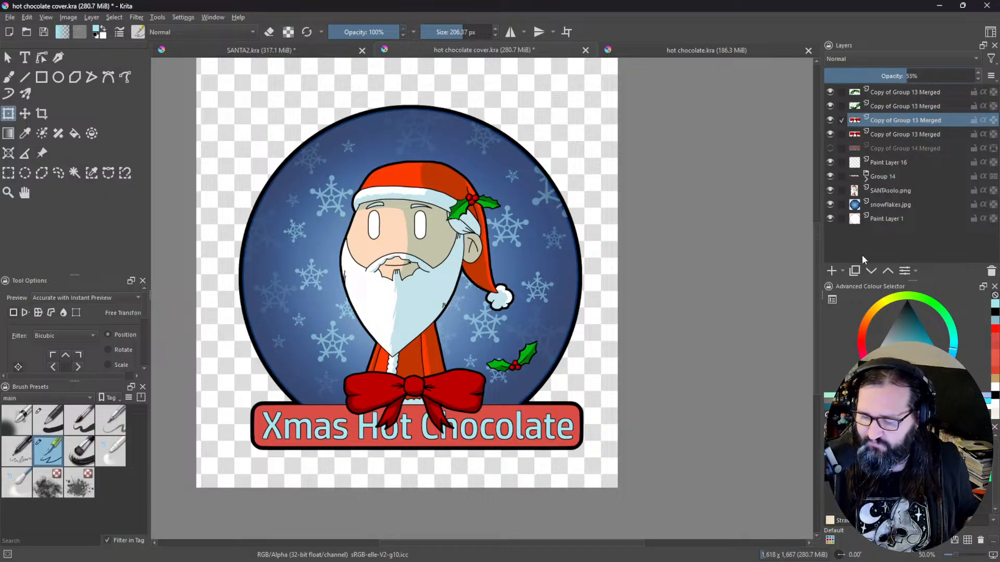
left_click(835, 271)
middle_click(674, 341)
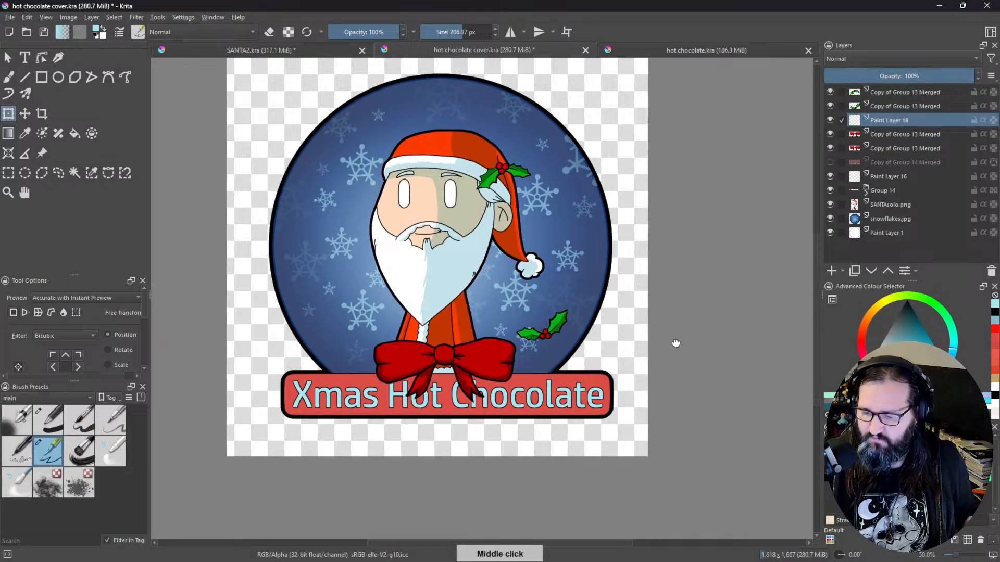
scroll(655, 394, "up", 1)
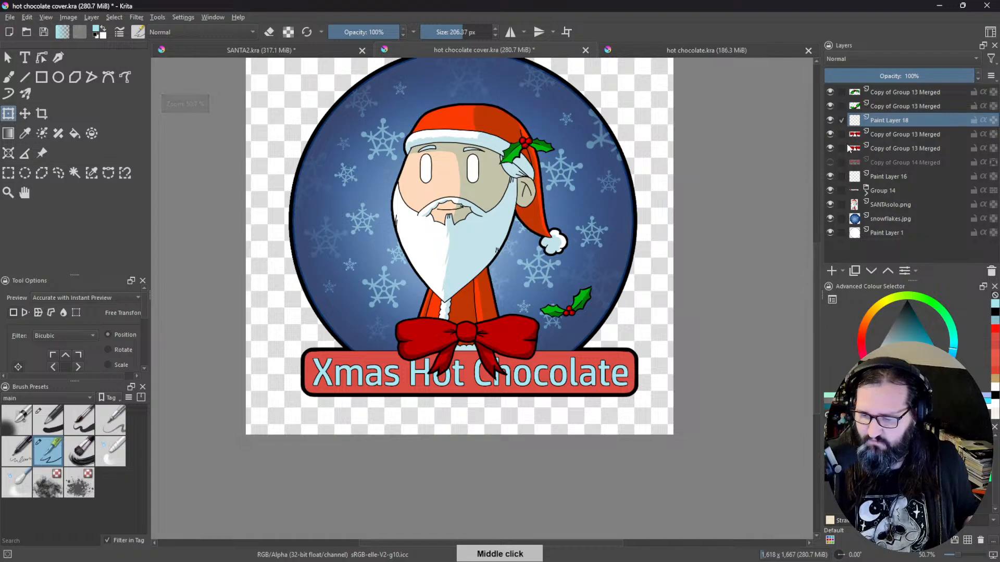
Step: Delete the semi-transparent duplicate bow layer and set the remaining bow over the title base to 51% opacity
left_click(831, 147)
left_click(894, 134)
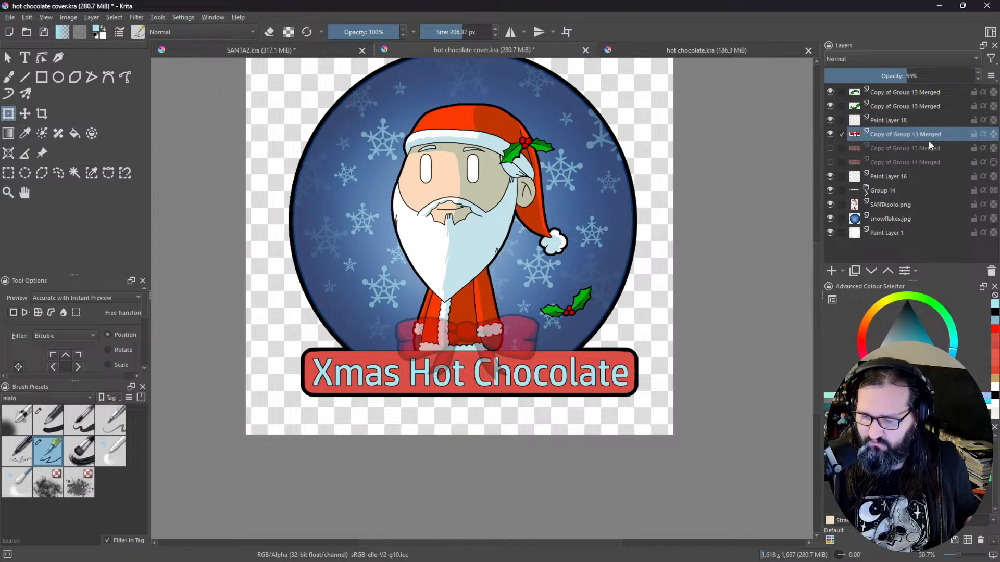
left_click(992, 272)
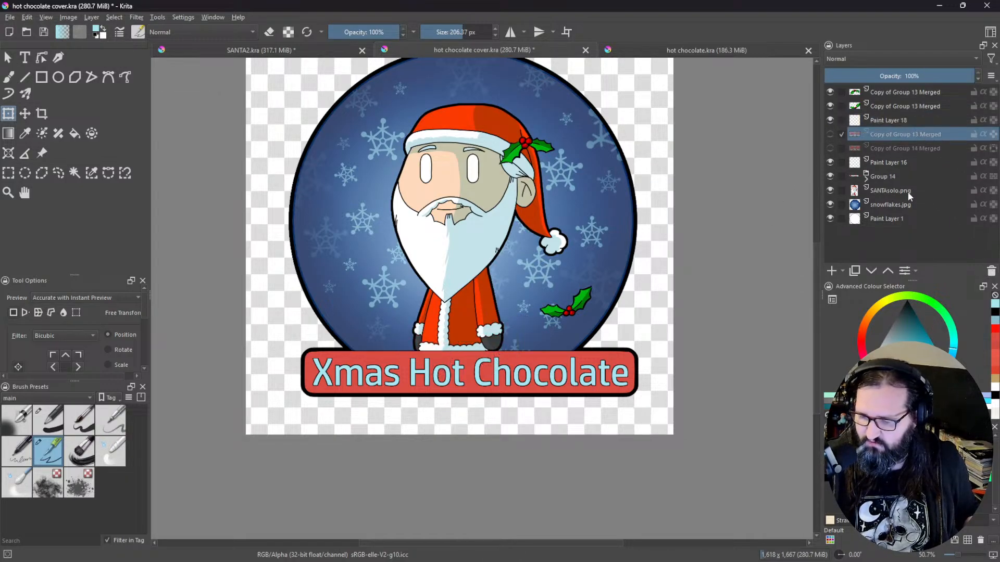
left_click(831, 135)
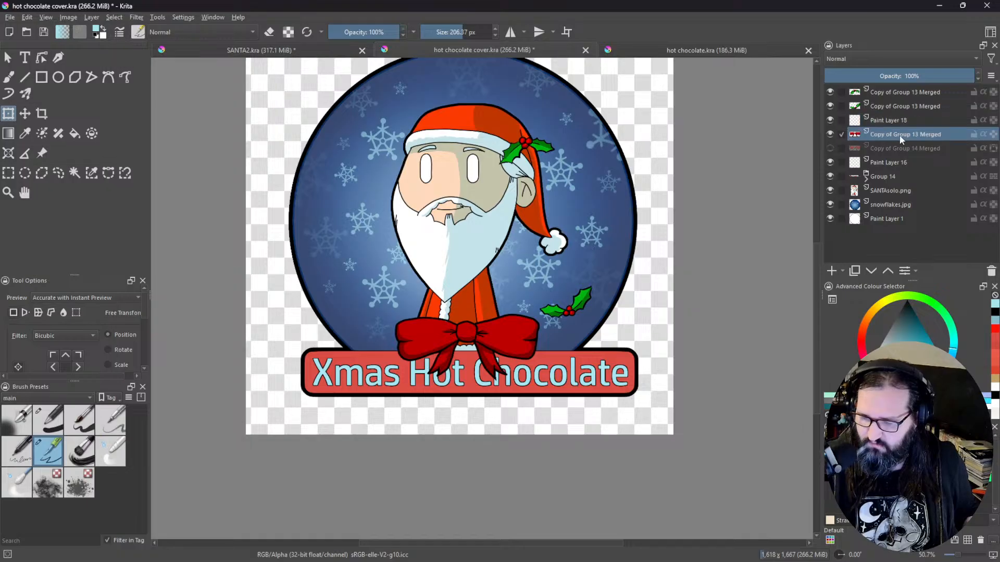
left_click(901, 76)
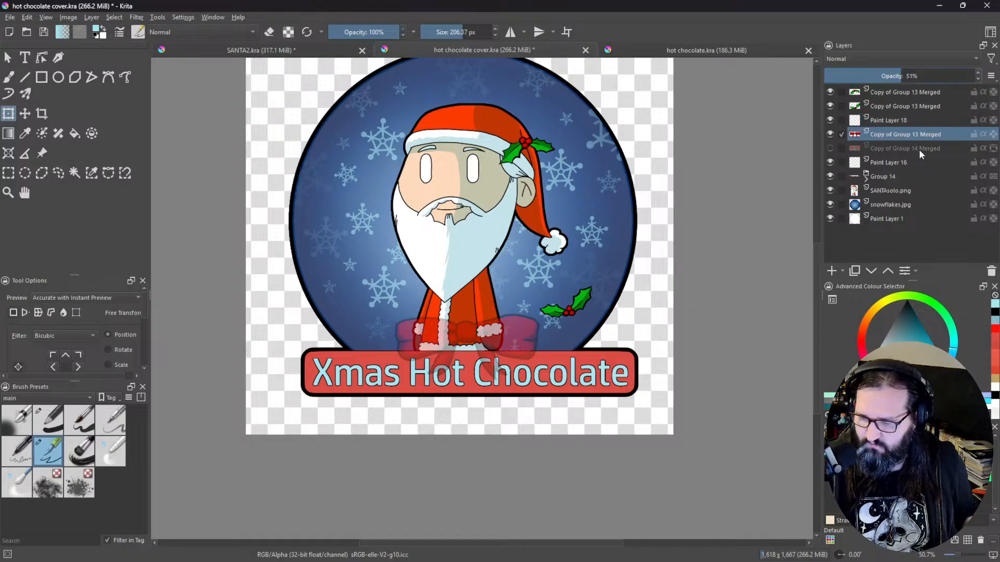
Step: Inspect the bow layer above the globe, leaving it hidden and the faded bow over the title base shown
left_click(890, 149)
left_click(830, 134)
left_click(830, 149)
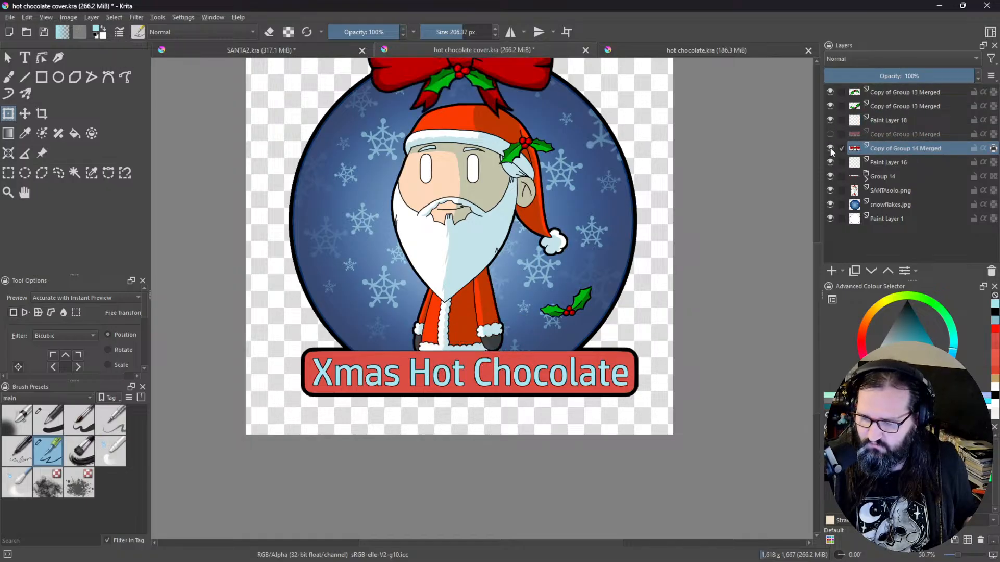
left_click(830, 148)
left_click(831, 134)
left_click(905, 134)
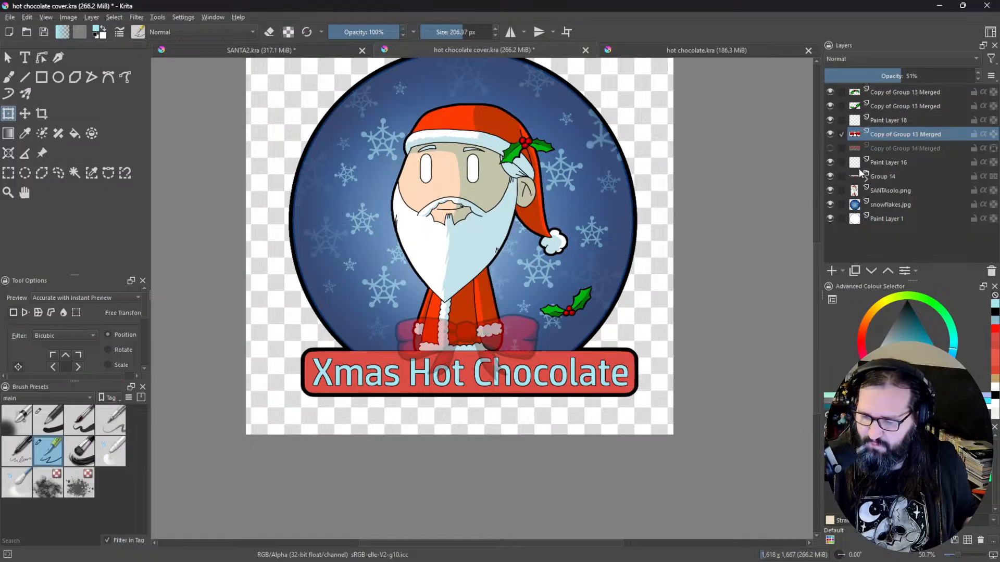
Step: Group the layers from Paint Layer 16 down to Paint Layer 1 and hide the group
left_click(893, 163)
left_click(891, 219, "shift")
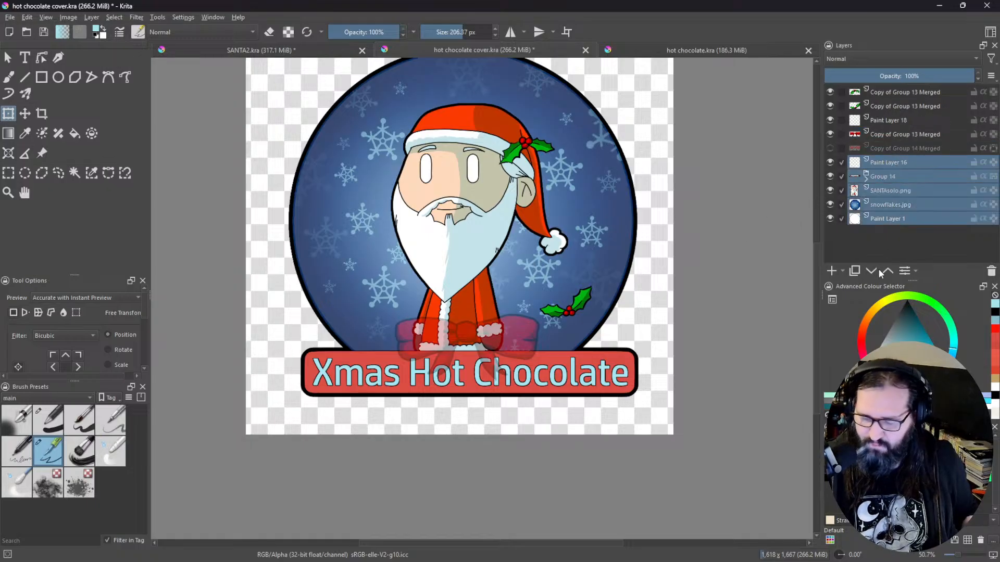
key("ctrl+g")
left_click(866, 166)
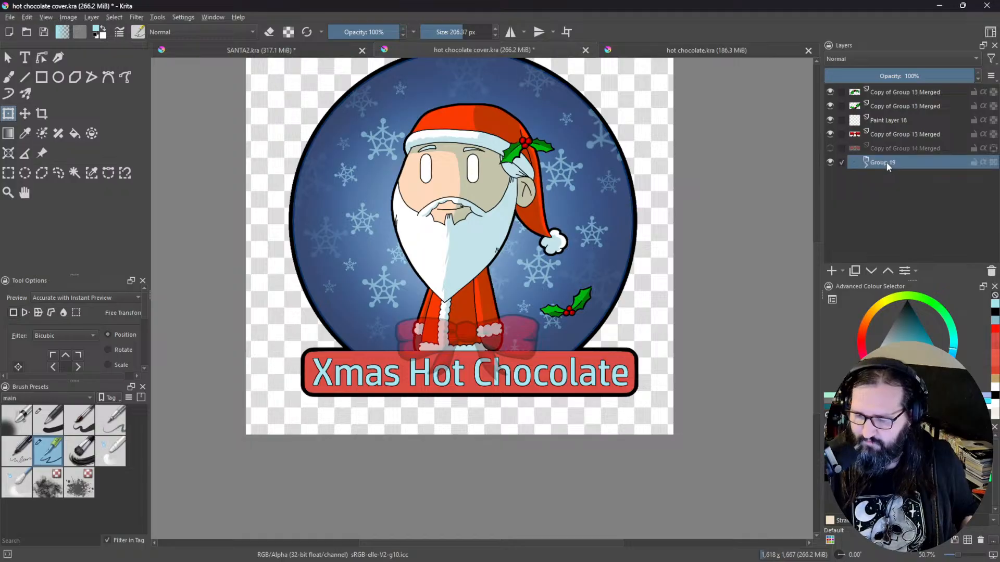
left_click(830, 162)
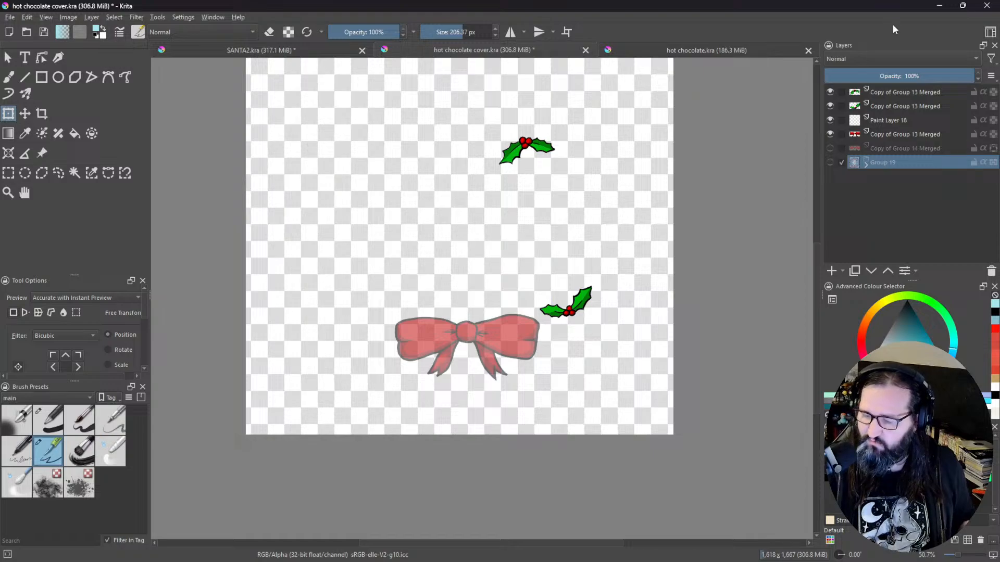
Step: Ready the Basic-1 brush at 18.88 px on Paint Layer 18 above the faded bow, and show the grouped artwork again
left_click(901, 136)
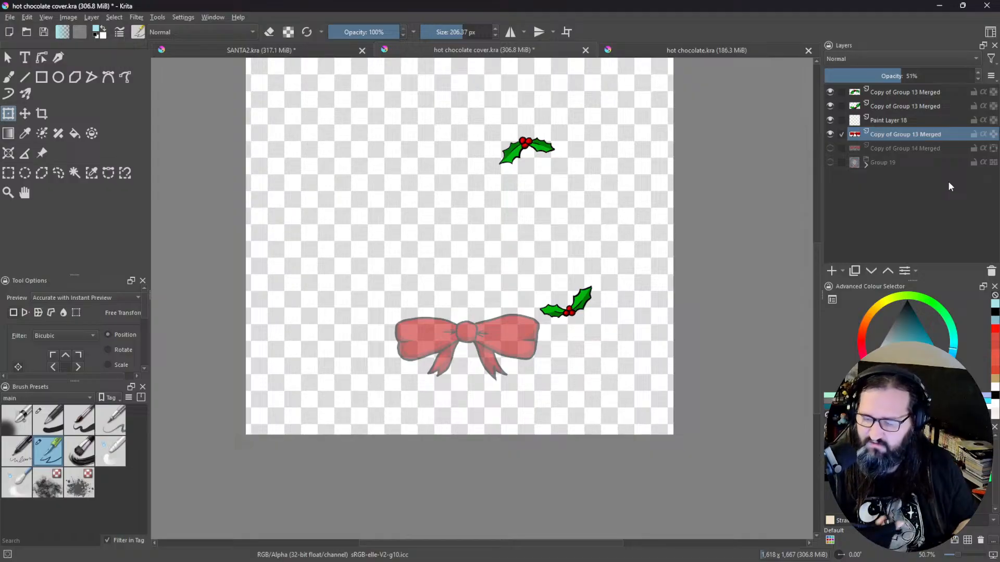
left_click_drag(522, 350, 616, 275)
left_click_drag(584, 345, 633, 353)
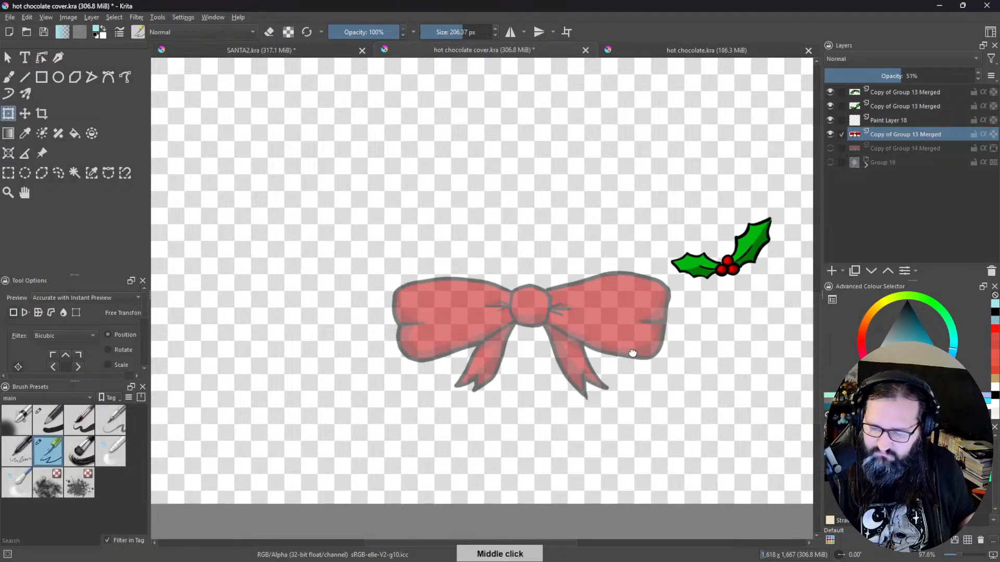
left_click(891, 120)
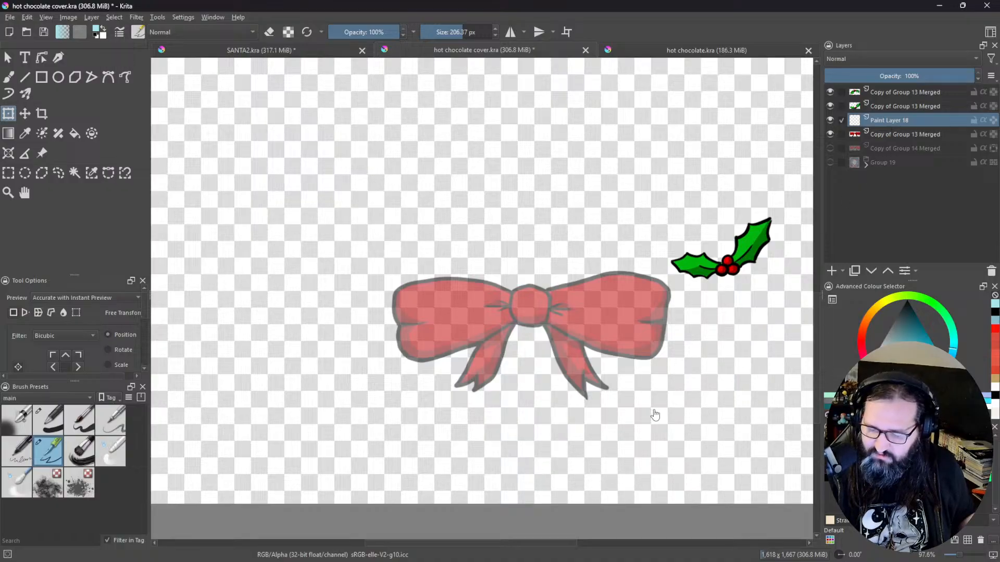
left_click_drag(711, 393, 736, 309)
left_click(49, 421)
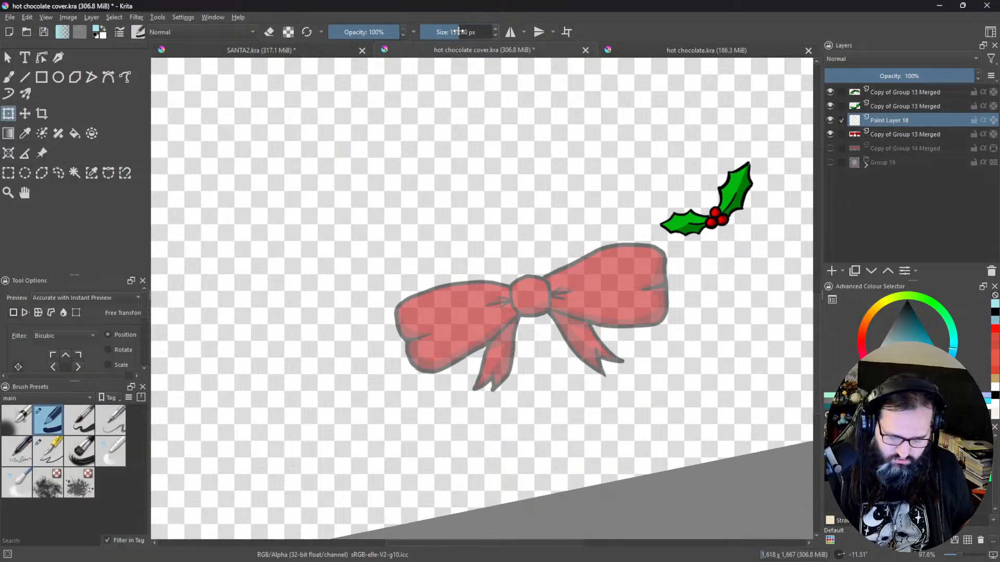
scroll(458, 31, "down", 5)
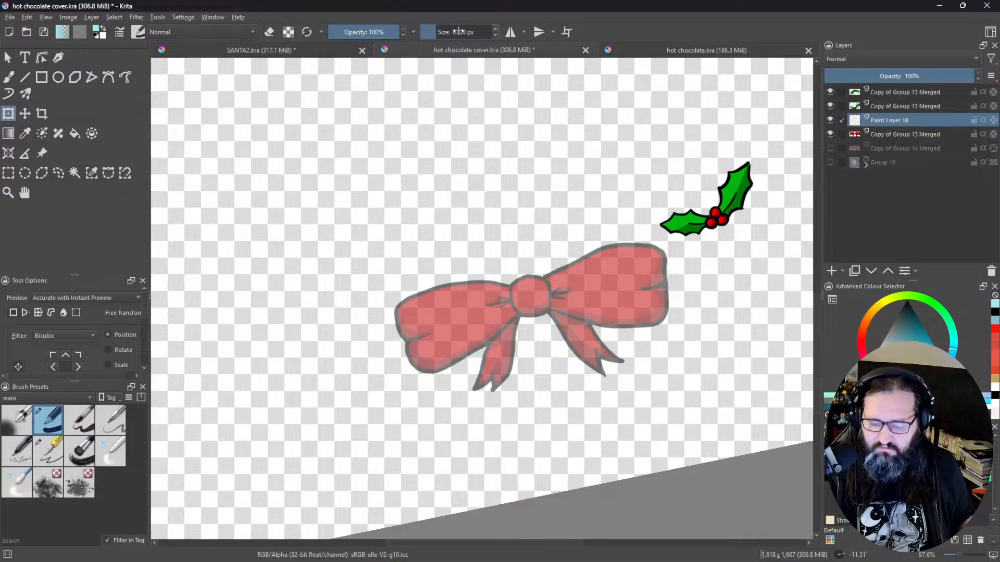
left_click_drag(544, 362, 542, 345)
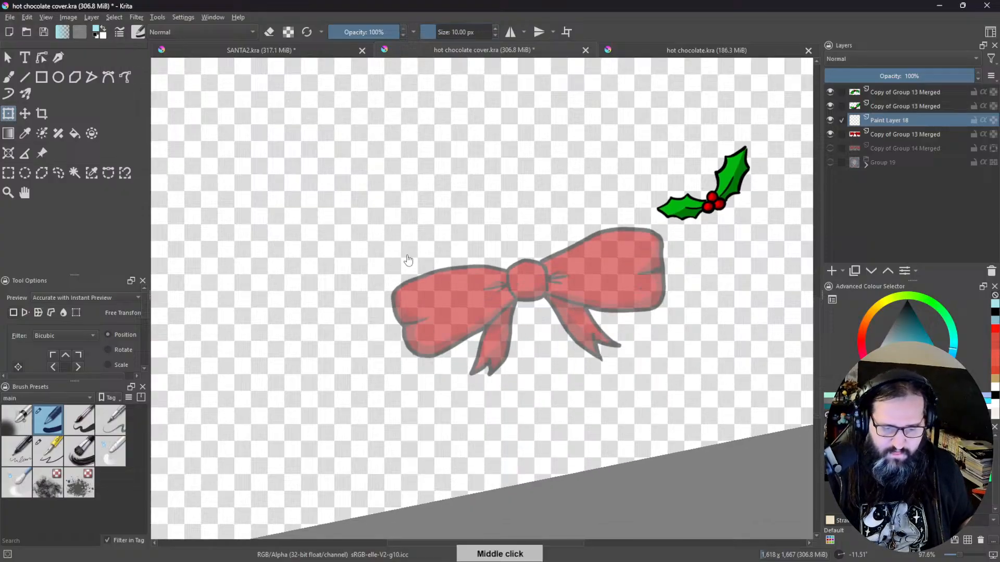
left_click(8, 78)
left_click_drag(531, 308, 519, 287)
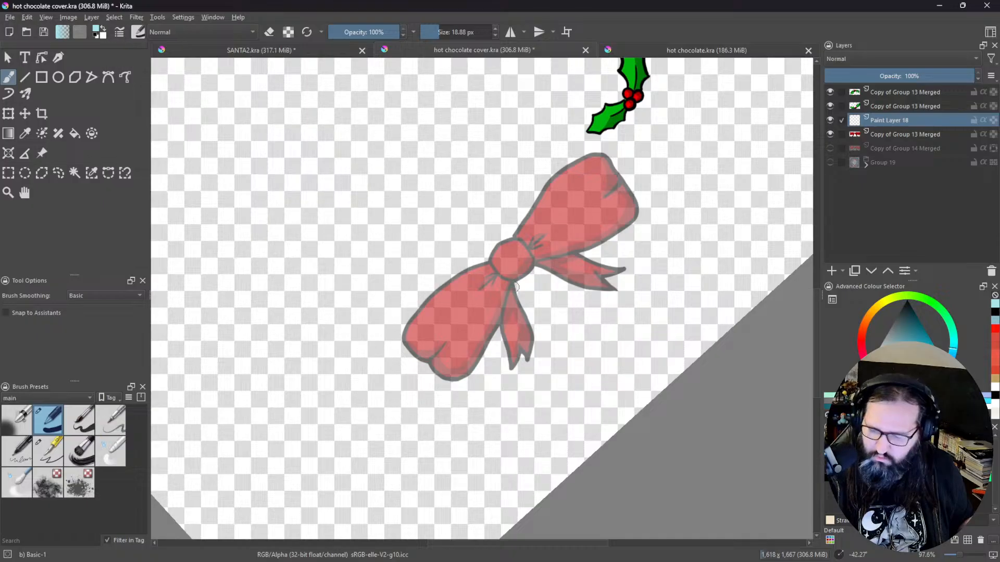
left_click(831, 163)
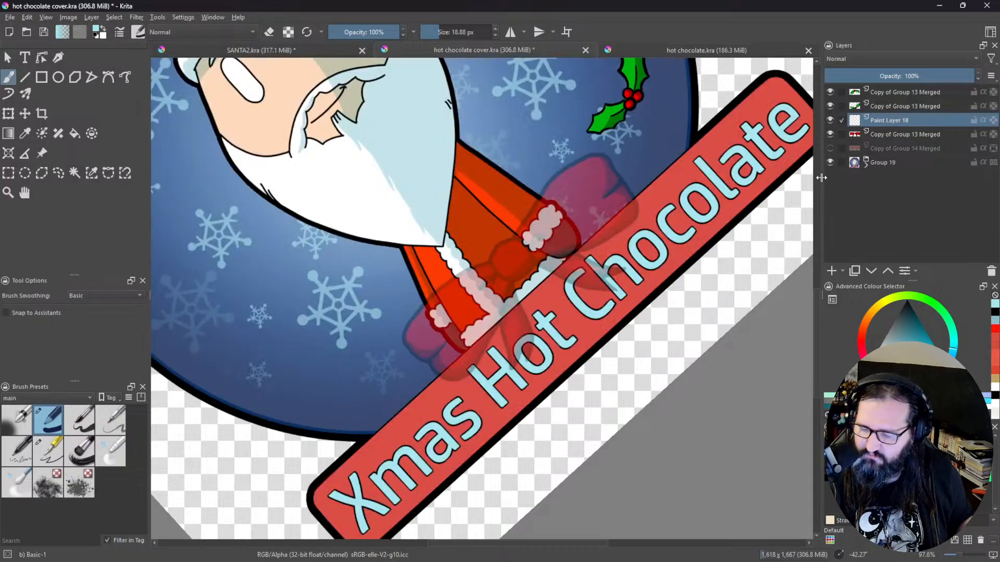
Step: Set the brush size to 10 px and hide Group 19 to isolate the faded bow for tracing
left_click_drag(578, 268, 595, 289)
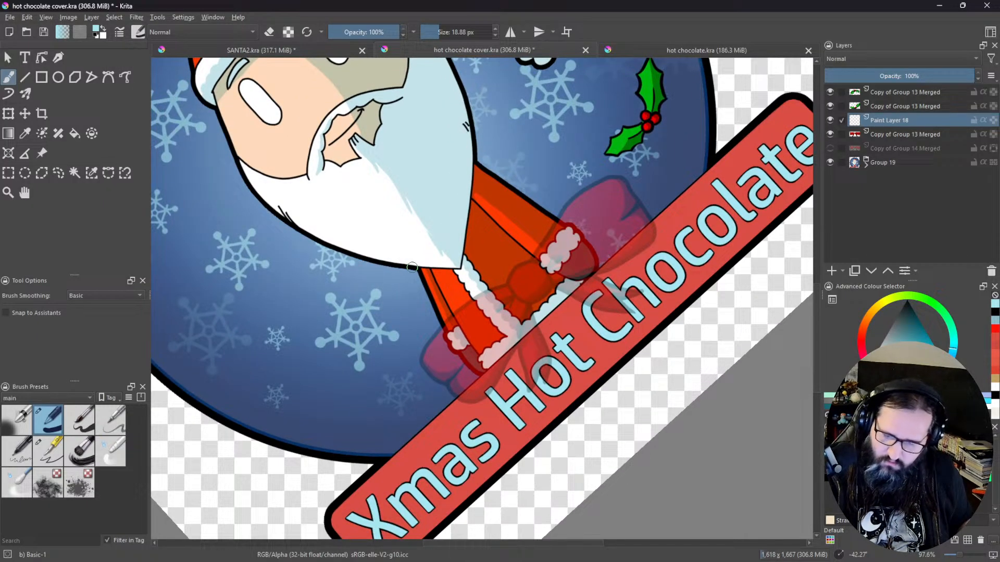
left_click(464, 32)
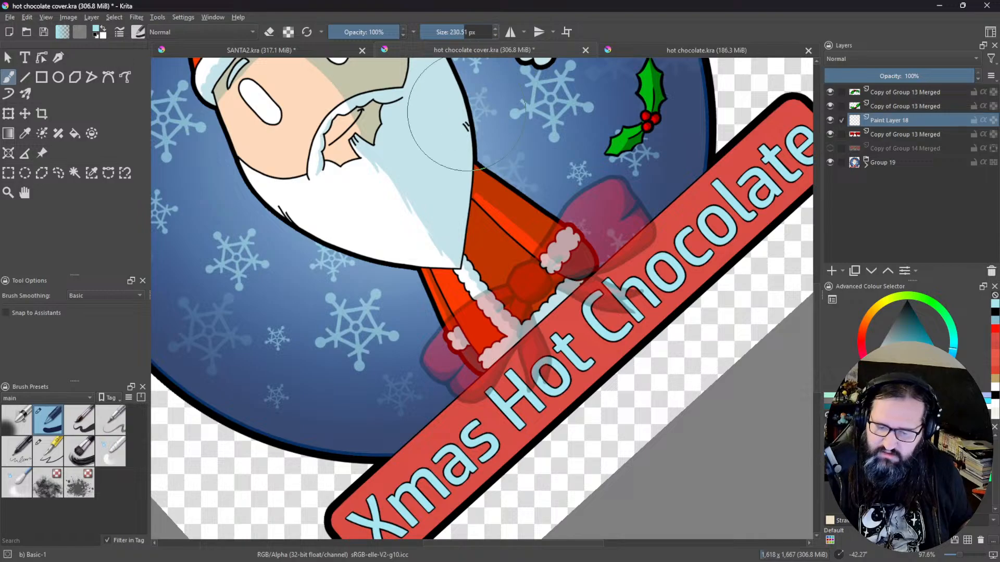
type("10")
key("Return")
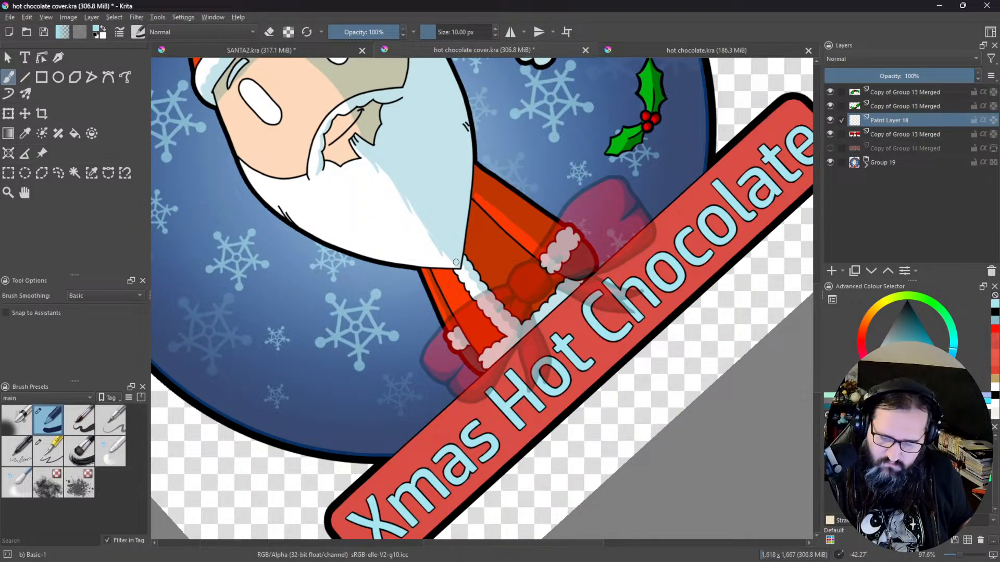
mouse_move(455, 262)
left_mouse_down()
mouse_move(514, 246)
mouse_move(456, 268)
left_mouse_up()
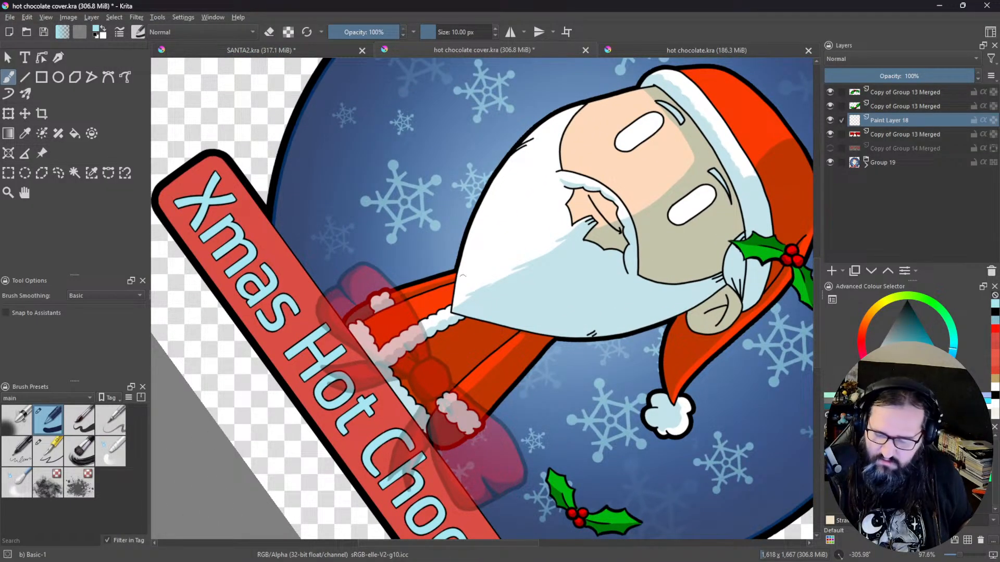
left_click_drag(578, 391, 630, 316)
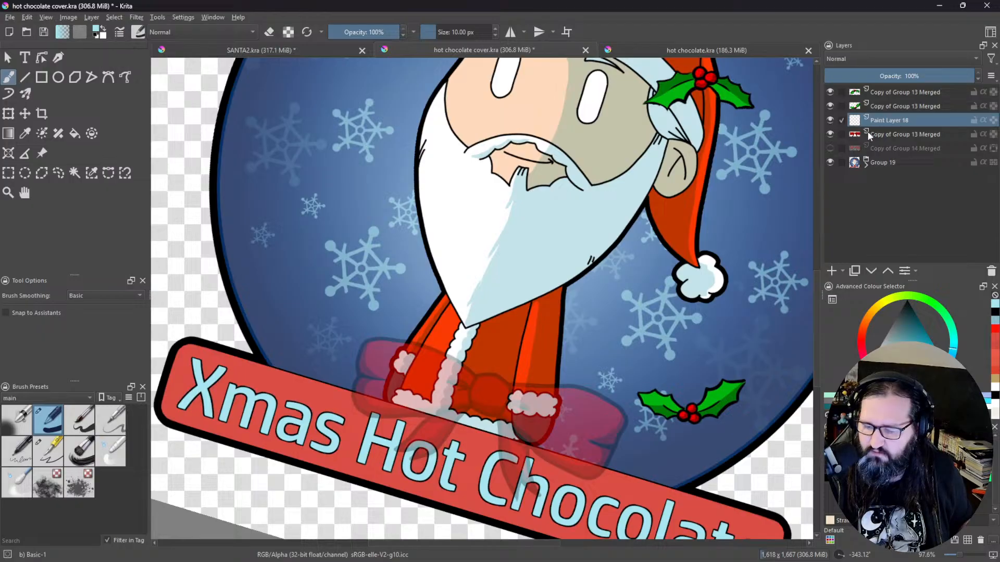
left_click(830, 162)
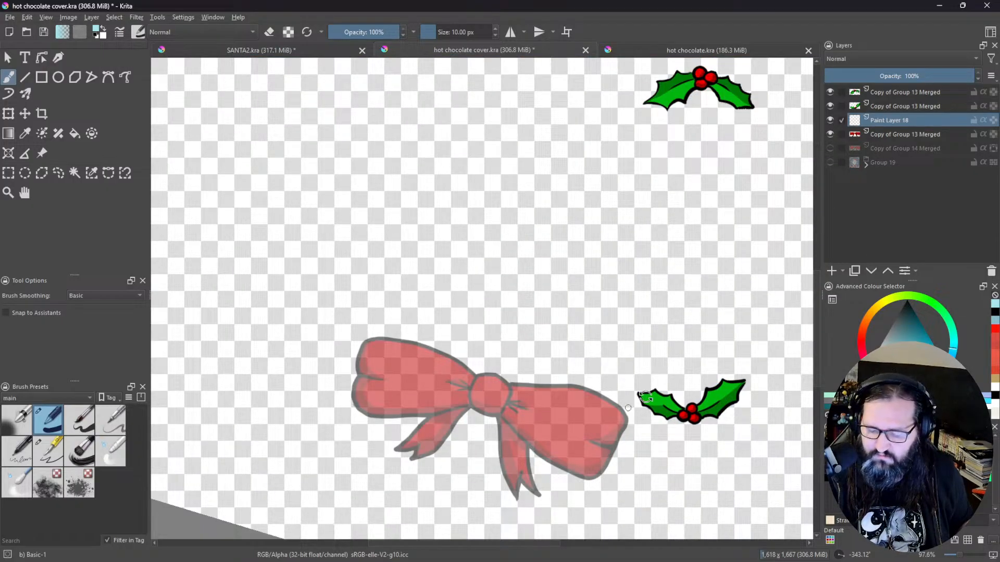
left_click_drag(629, 408, 672, 333)
left_click_drag(548, 351, 578, 331)
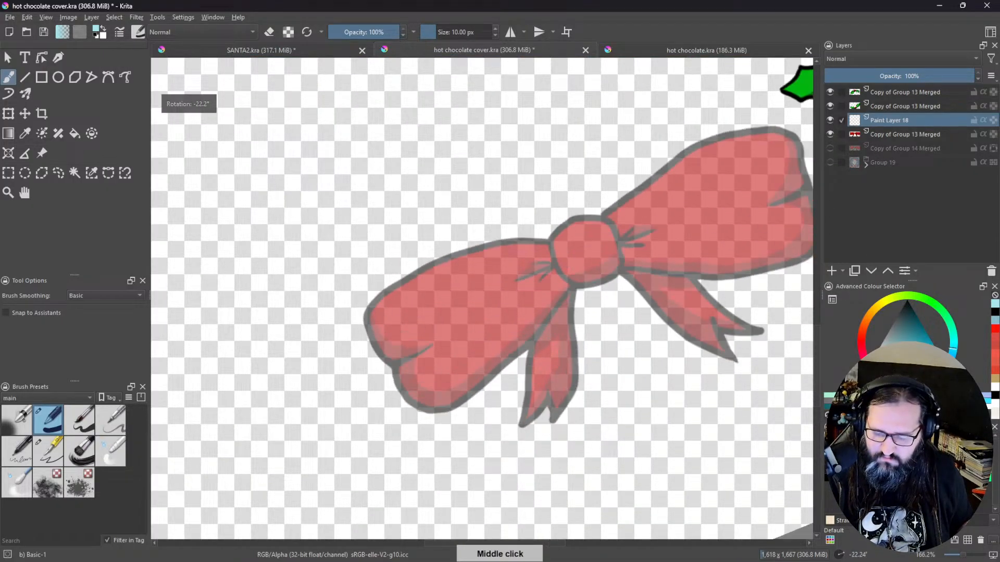
Step: Undo the light-blue test stroke beside the knot and reset the brush colour to black
left_click_drag(573, 286, 558, 311)
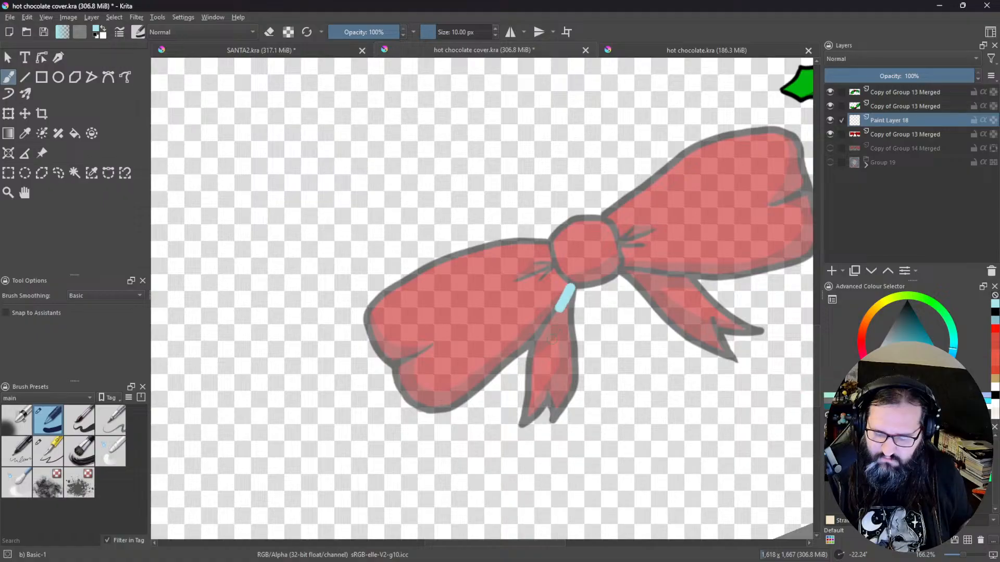
key("ctrl+z")
key("d")
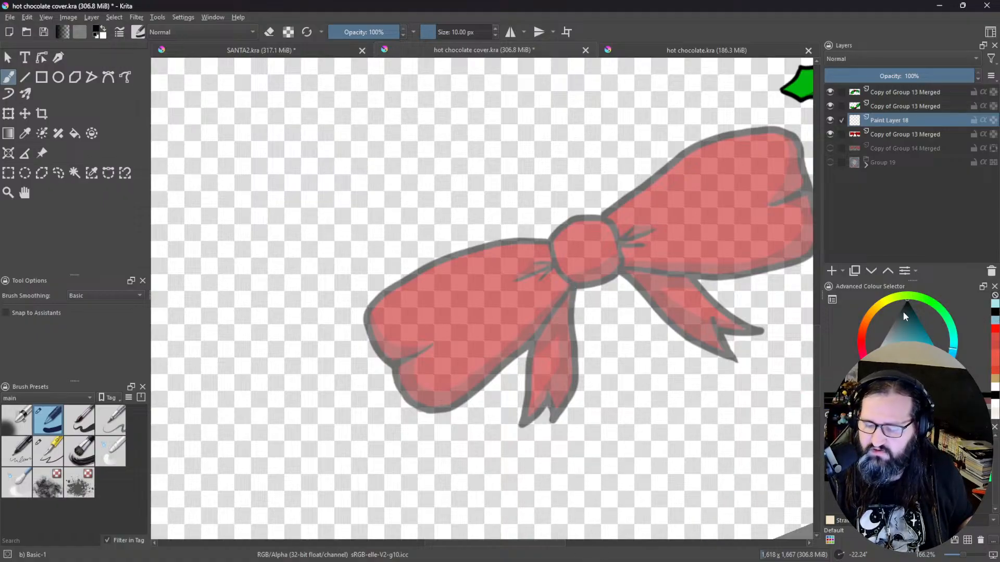
mouse_move(429, 412)
left_mouse_down()
mouse_move(496, 378)
mouse_move(573, 298)
left_mouse_up()
mouse_move(552, 243)
left_mouse_down()
mouse_move(479, 240)
mouse_move(354, 309)
mouse_move(388, 364)
mouse_move(416, 353)
mouse_move(404, 406)
mouse_move(452, 413)
left_mouse_up()
key("ctrl+z")
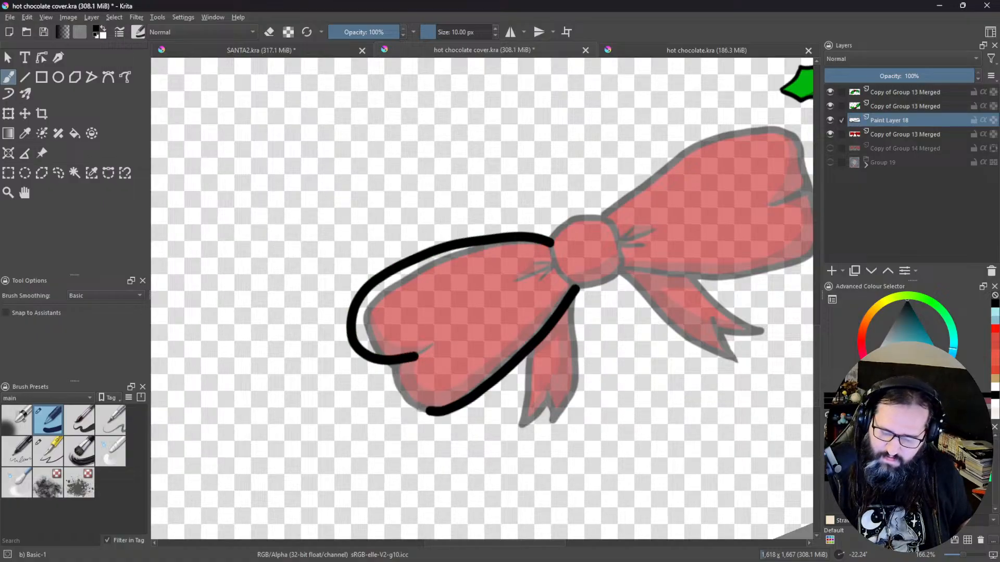
key("ctrl+z")
key("ctrl+z")
mouse_move(551, 241)
left_mouse_down()
mouse_move(480, 249)
mouse_move(395, 284)
mouse_move(356, 327)
mouse_move(364, 363)
mouse_move(403, 364)
left_mouse_up()
key("ctrl+z")
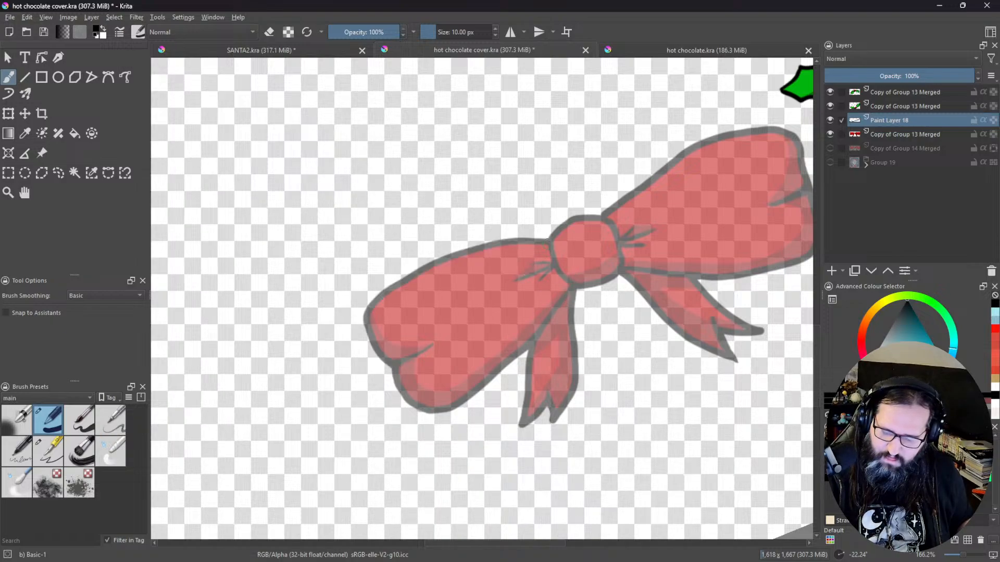
mouse_move(551, 240)
left_mouse_down()
mouse_move(473, 236)
mouse_move(343, 284)
mouse_move(334, 361)
mouse_move(413, 361)
mouse_move(384, 395)
mouse_move(396, 438)
mouse_move(492, 390)
mouse_move(576, 283)
left_mouse_up()
key("ctrl+z")
key("ctrl+z")
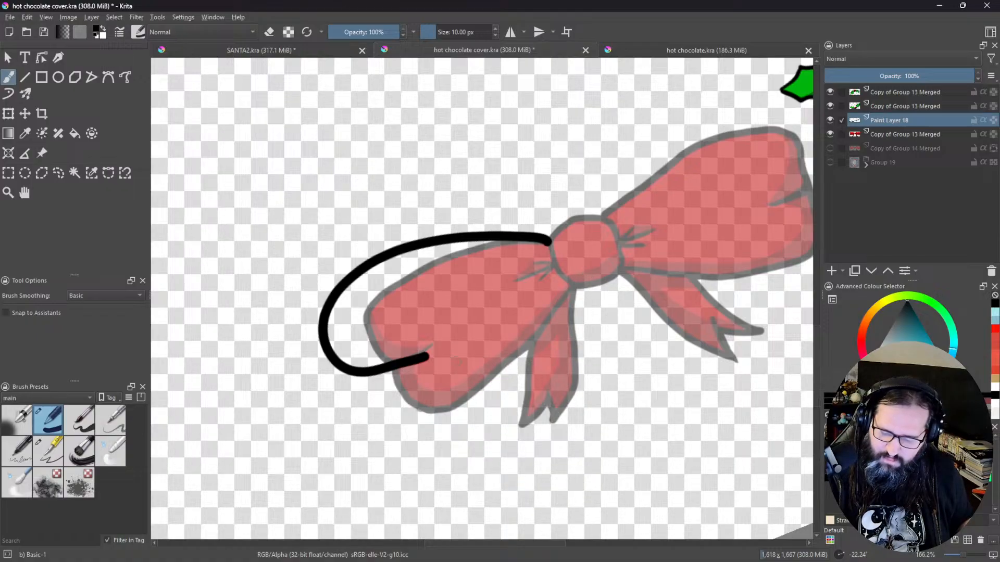
mouse_move(393, 370)
left_mouse_down()
mouse_move(457, 401)
mouse_move(576, 271)
left_mouse_up()
key("ctrl+z")
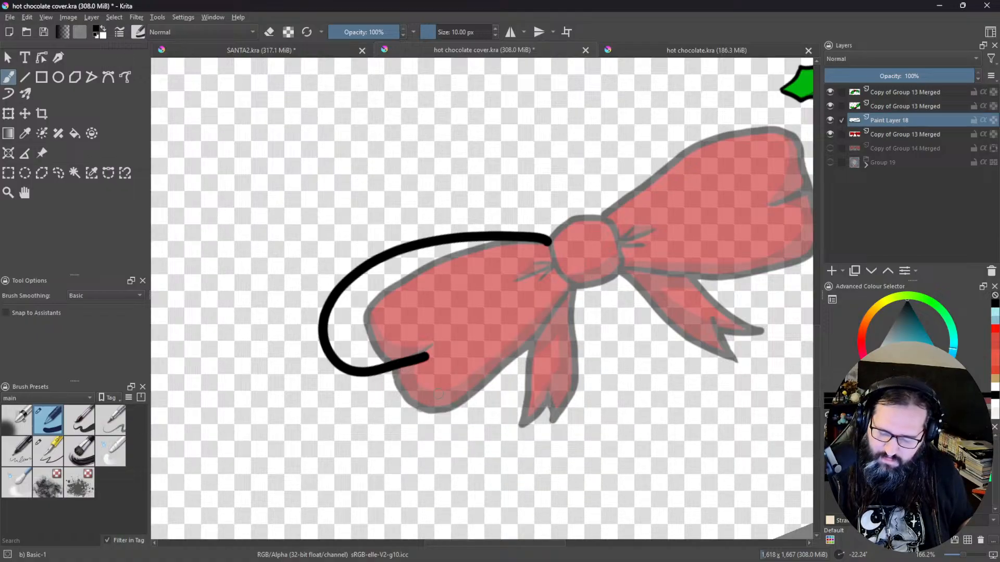
mouse_move(401, 367)
left_mouse_down()
mouse_move(400, 404)
mouse_move(507, 383)
mouse_move(588, 277)
mouse_move(503, 370)
mouse_move(374, 403)
mouse_move(409, 445)
mouse_move(527, 340)
mouse_move(552, 307)
left_mouse_up()
key("ctrl+z")
key("ctrl+z")
key("ctrl+z")
key("ctrl+z")
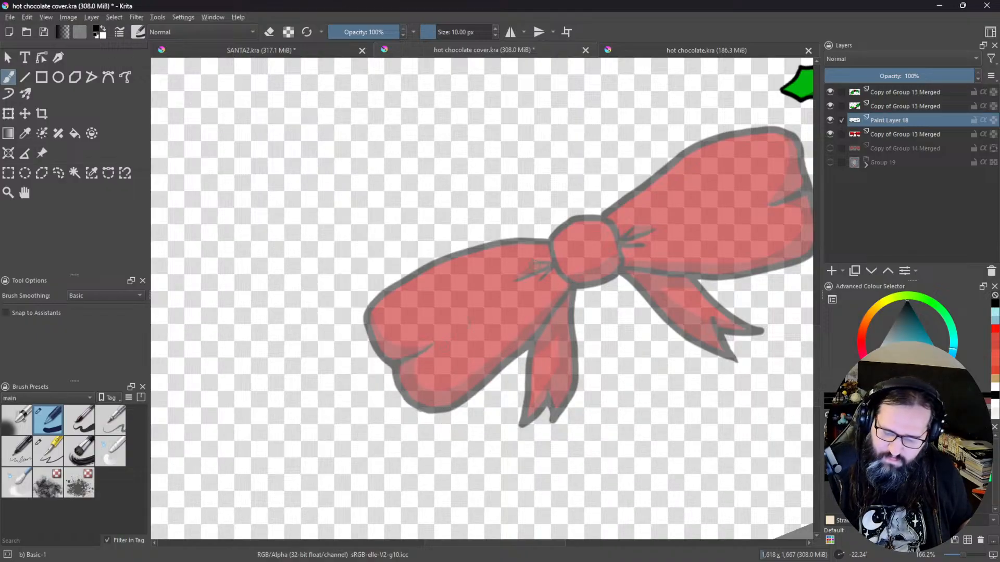
mouse_move(546, 242)
left_mouse_down()
mouse_move(404, 269)
mouse_move(348, 319)
mouse_move(393, 378)
mouse_move(407, 419)
mouse_move(498, 361)
mouse_move(592, 272)
left_mouse_up()
key("ctrl+z")
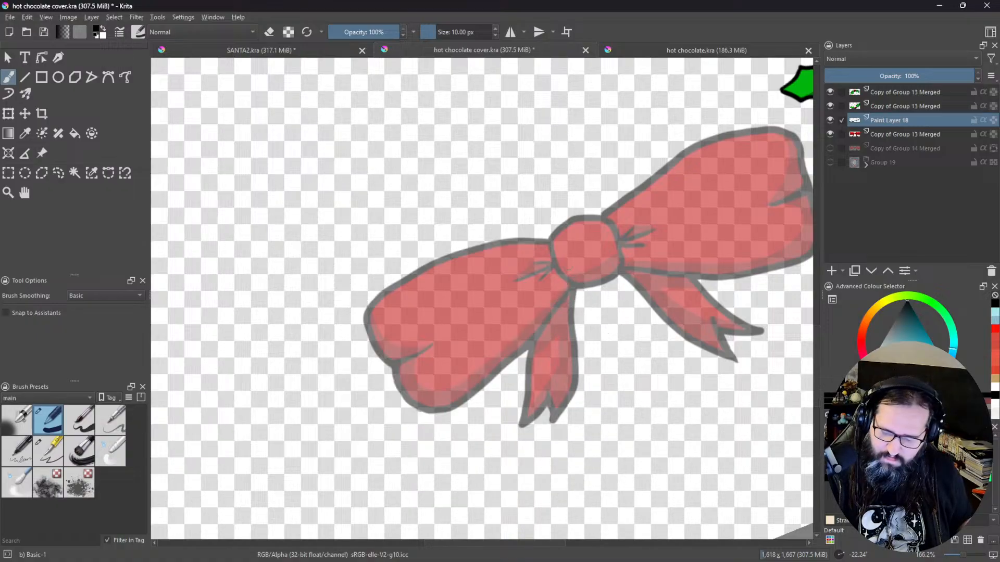
mouse_move(547, 241)
left_mouse_down()
mouse_move(422, 269)
mouse_move(365, 327)
mouse_move(402, 368)
mouse_move(402, 415)
mouse_move(573, 279)
left_mouse_up()
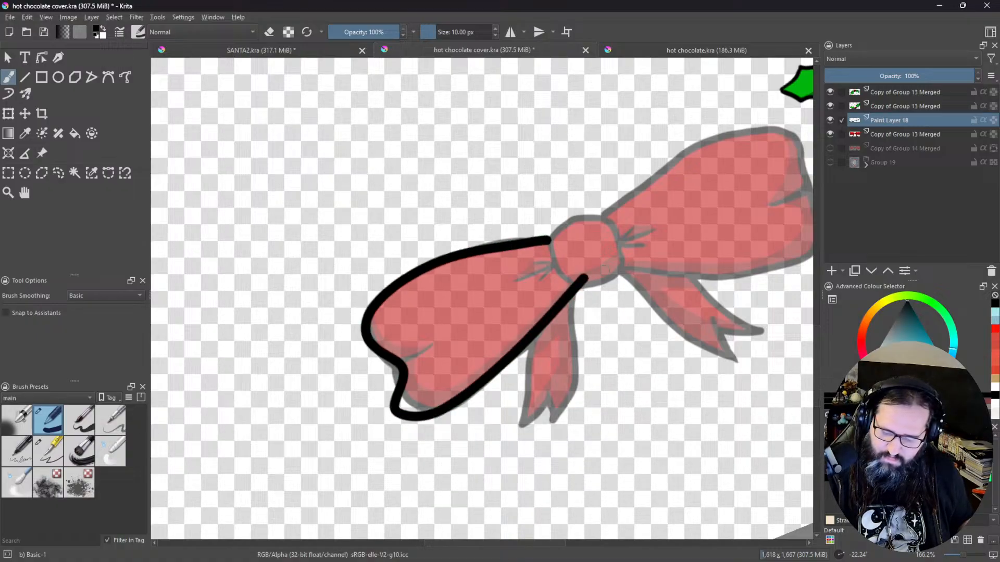
key("ctrl+z")
mouse_move(542, 237)
left_mouse_down()
mouse_move(431, 252)
mouse_move(343, 321)
mouse_move(404, 366)
mouse_move(412, 414)
mouse_move(573, 281)
left_mouse_up()
key("ctrl+z")
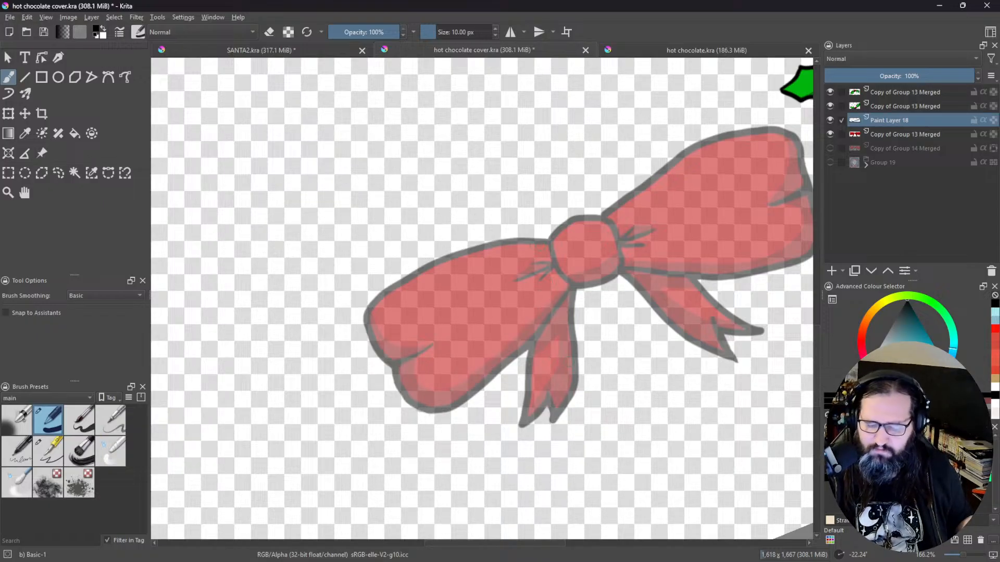
Step: Outline the bow's right loop with one black stroke on Paint Layer 18, notching its outer edge
left_click_drag(634, 308, 441, 469)
mouse_move(625, 416)
left_mouse_down()
mouse_move(661, 373)
mouse_move(462, 397)
mouse_move(610, 278)
left_mouse_up()
mouse_move(504, 410)
left_mouse_down()
mouse_move(527, 265)
mouse_move(567, 205)
mouse_move(604, 208)
mouse_move(614, 229)
mouse_move(504, 410)
mouse_move(507, 266)
mouse_move(529, 201)
mouse_move(578, 193)
mouse_move(614, 236)
mouse_move(653, 224)
mouse_move(729, 263)
left_mouse_up()
key("ctrl+z")
key("ctrl+z")
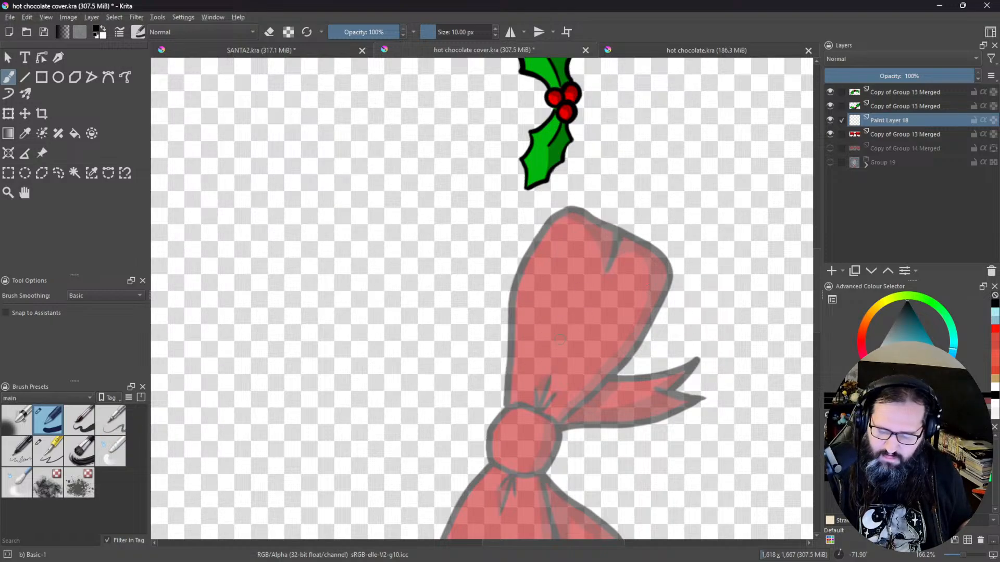
mouse_move(500, 406)
left_mouse_down()
mouse_move(511, 286)
mouse_move(532, 198)
mouse_move(575, 191)
mouse_move(603, 222)
mouse_move(676, 256)
mouse_move(629, 355)
mouse_move(554, 438)
left_mouse_up()
mouse_move(747, 370)
left_mouse_down()
mouse_move(643, 461)
mouse_move(704, 374)
mouse_move(621, 453)
mouse_move(667, 395)
left_mouse_up()
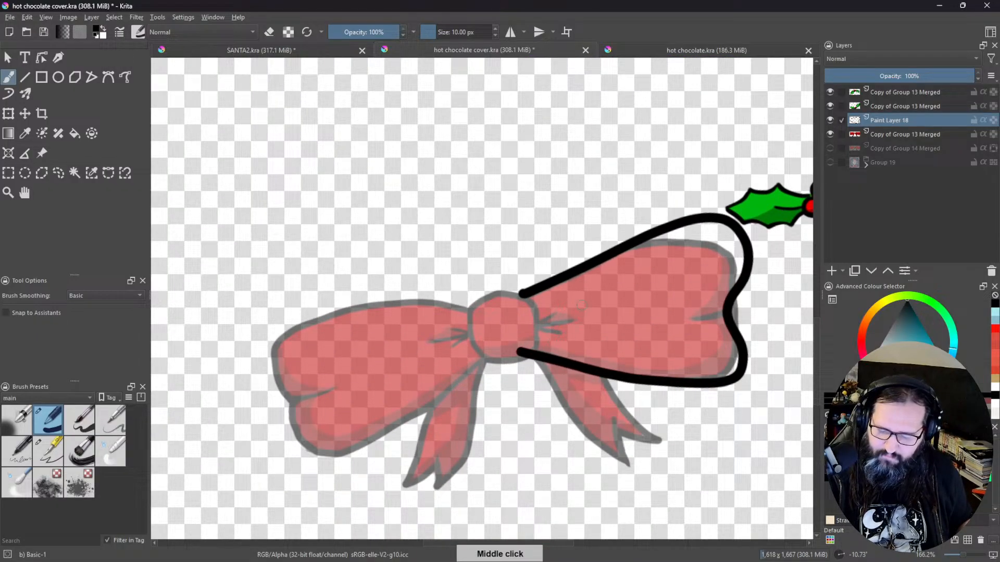
left_click_drag(793, 362, 671, 420)
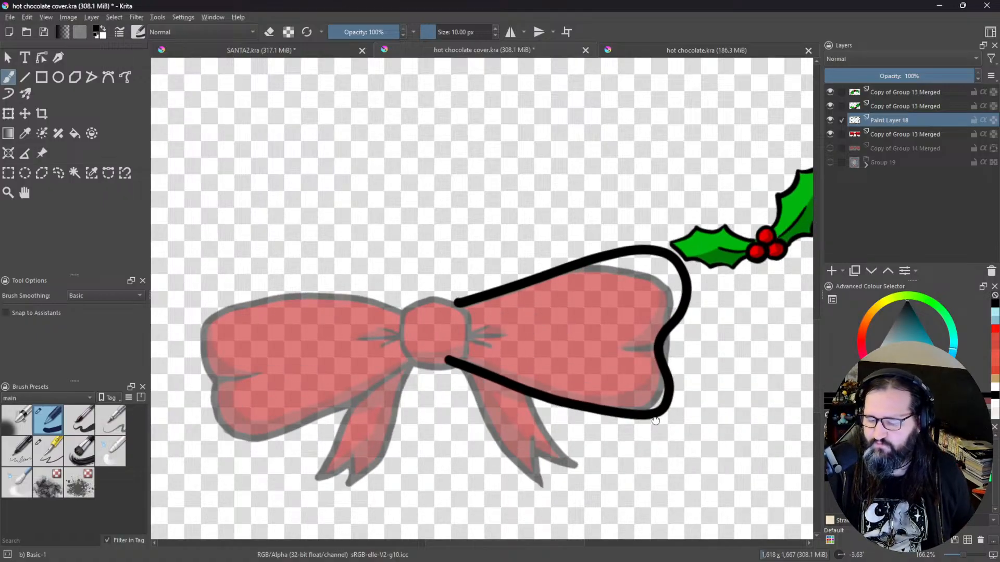
Step: Duplicate Paint Layer 18, flip the copied loop outline horizontally and place it over the bow's left loop
left_click(854, 271)
key("ctrl+t")
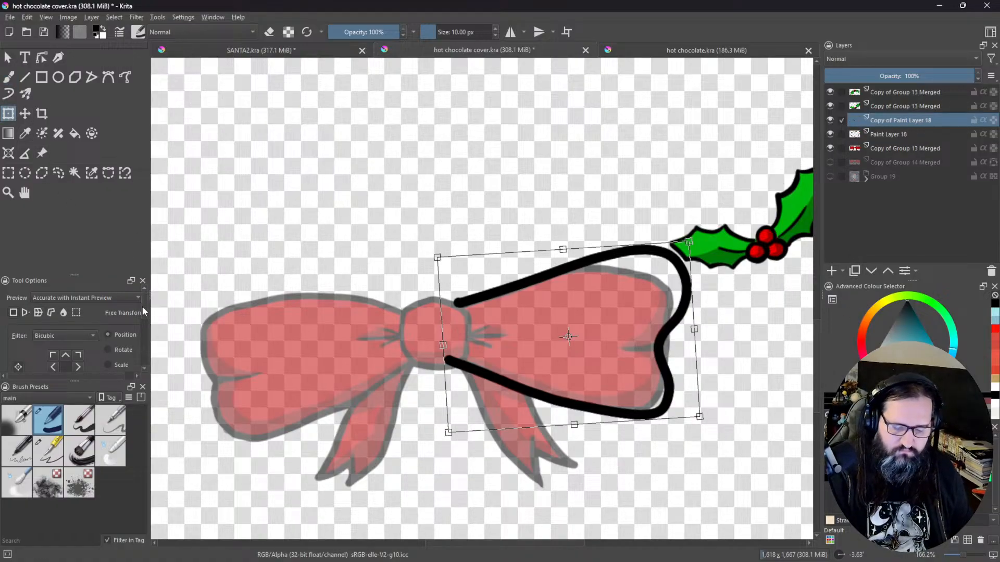
scroll(142, 308, "down", 5)
left_click(40, 313)
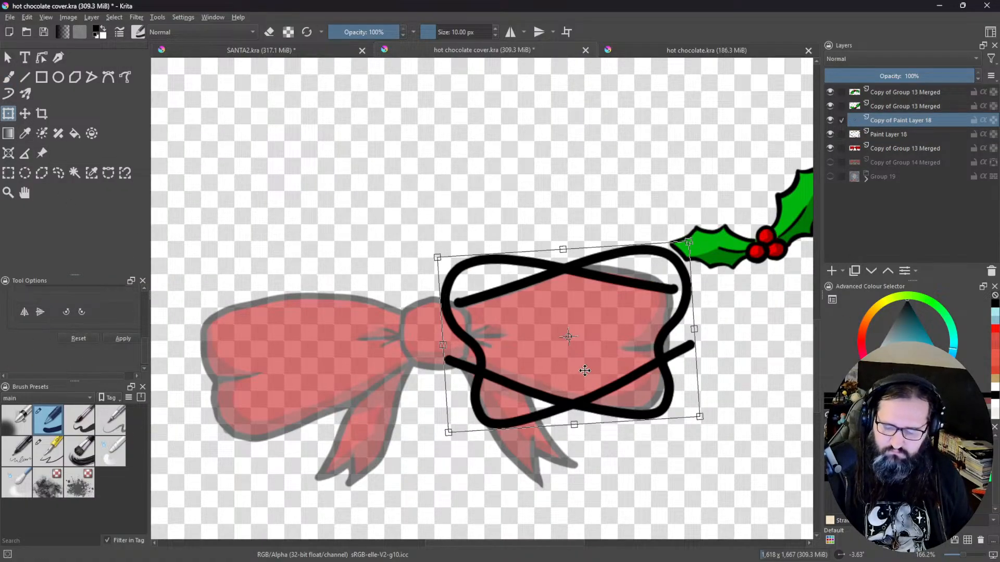
left_click_drag(634, 377, 373, 393)
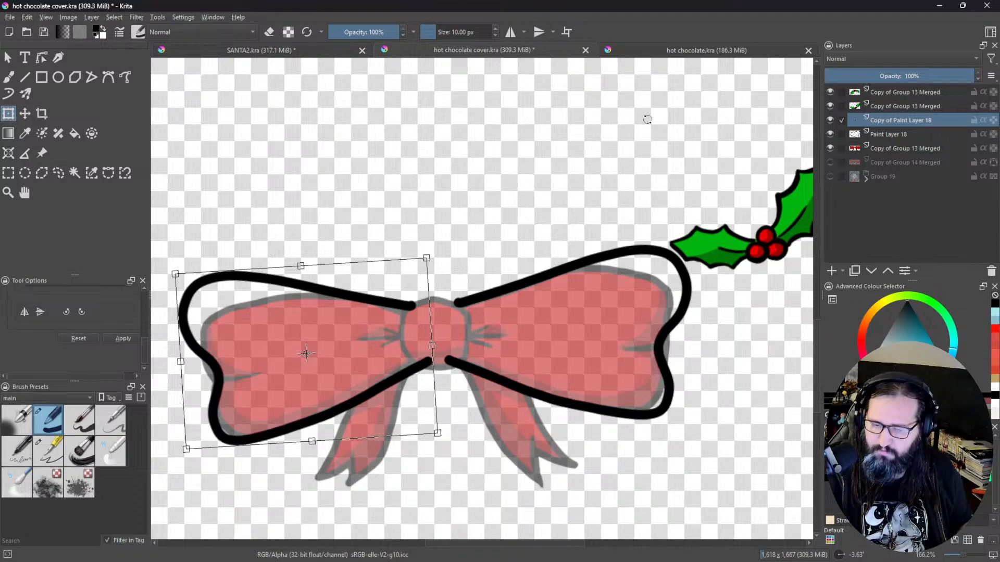
Step: Enable horizontal mirror painting with the axis through the knot at X 837.5 px, and ready the brush on Paint Layer 18
left_click(512, 33)
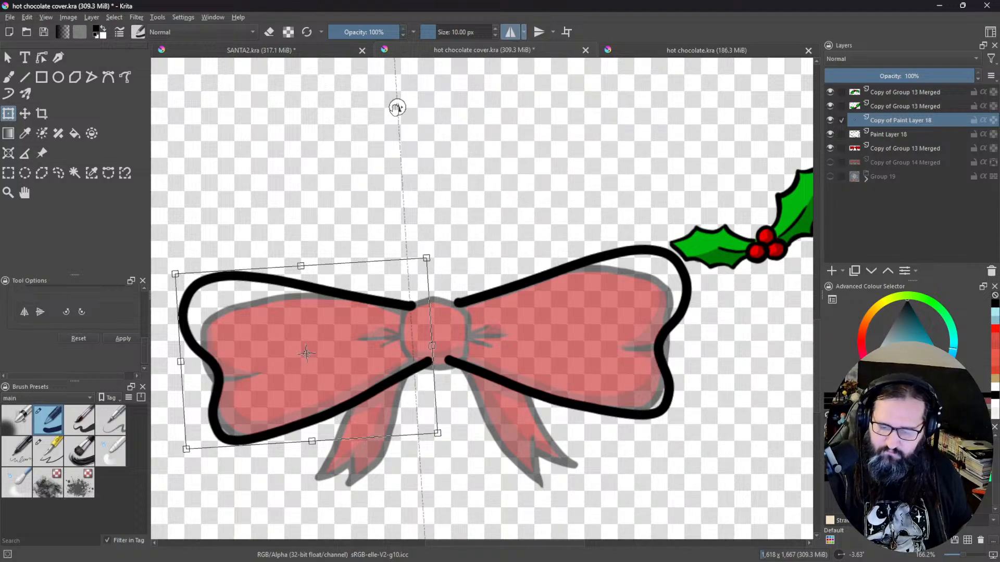
left_click_drag(397, 107, 422, 116)
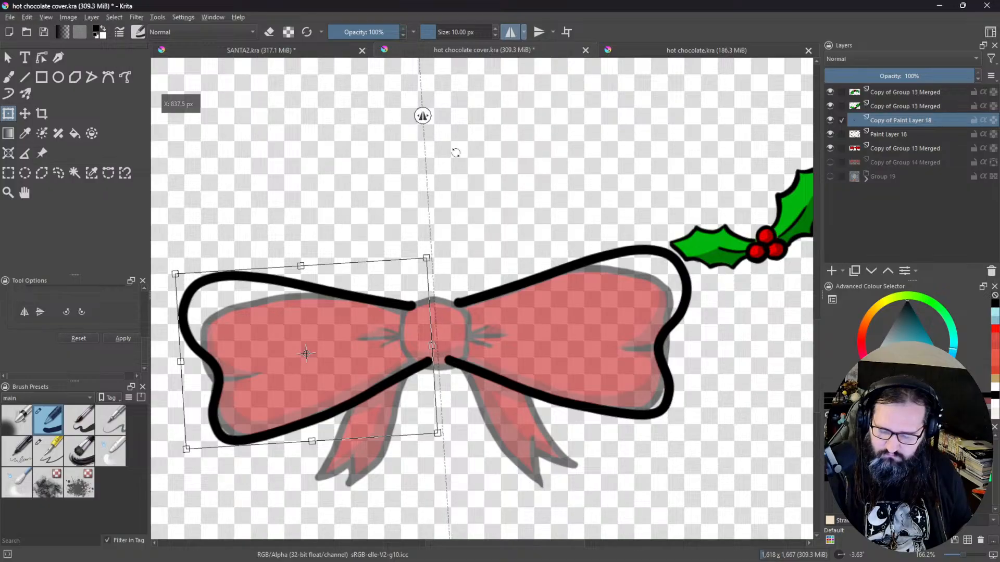
left_click(898, 133)
middle_click(461, 330)
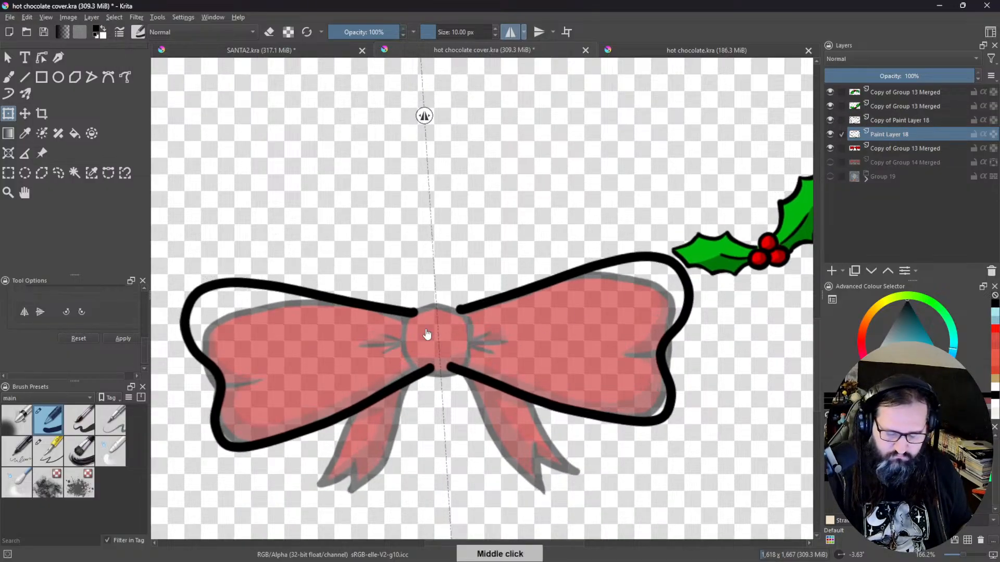
left_click(8, 77)
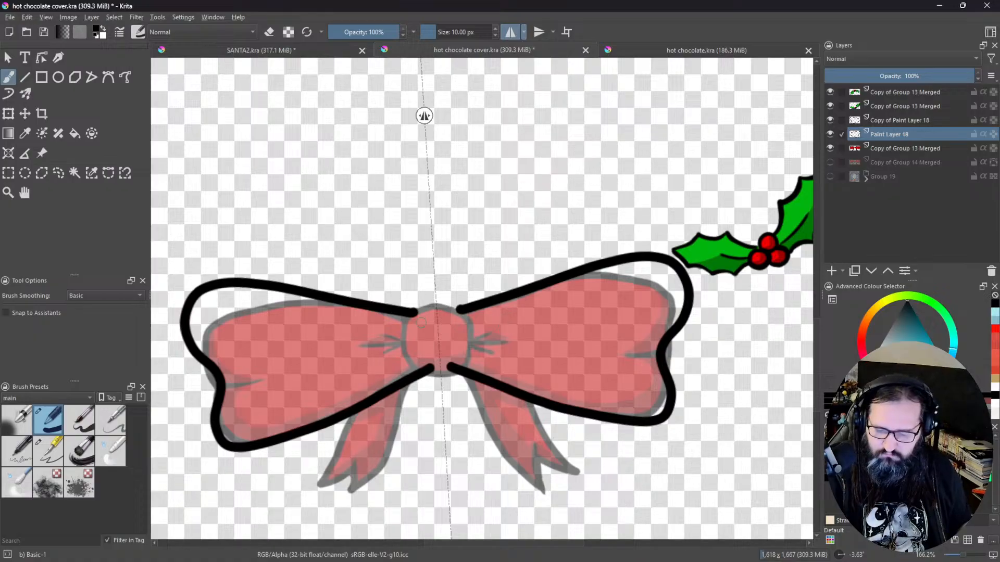
left_click_drag(410, 316, 443, 313)
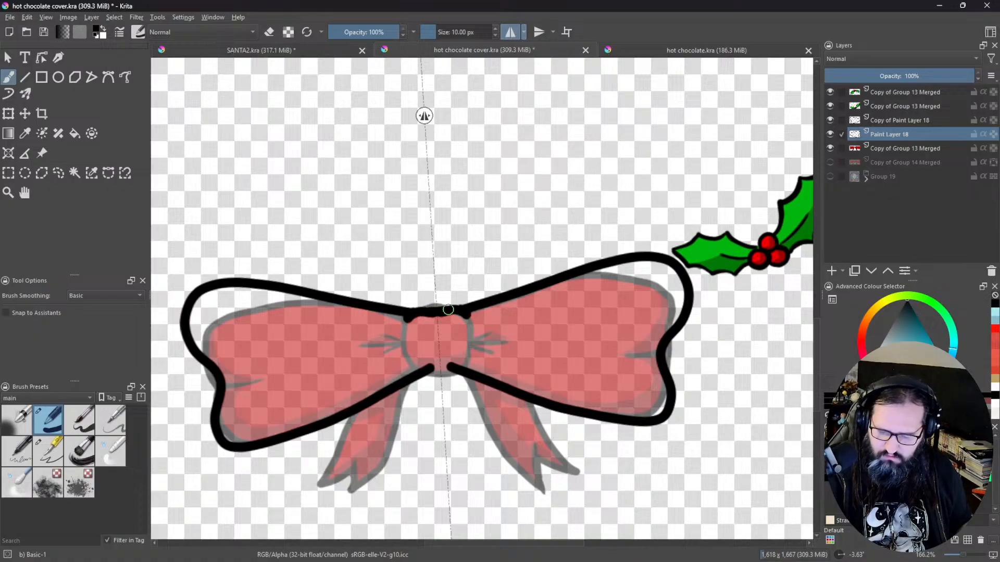
key("ctrl+z")
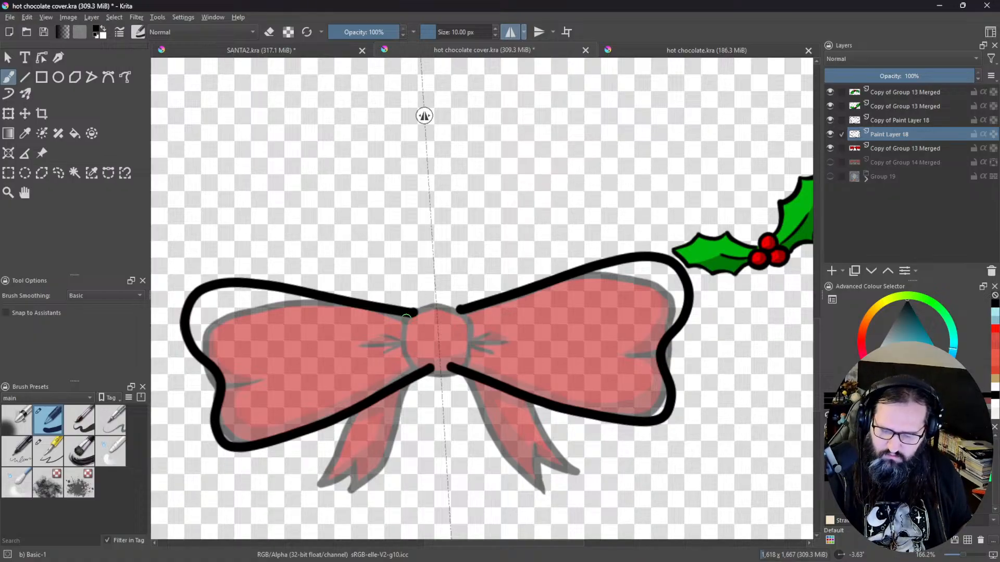
mouse_move(406, 316)
left_mouse_down()
mouse_move(439, 304)
mouse_move(403, 325)
mouse_move(430, 369)
left_mouse_up()
key("ctrl+z")
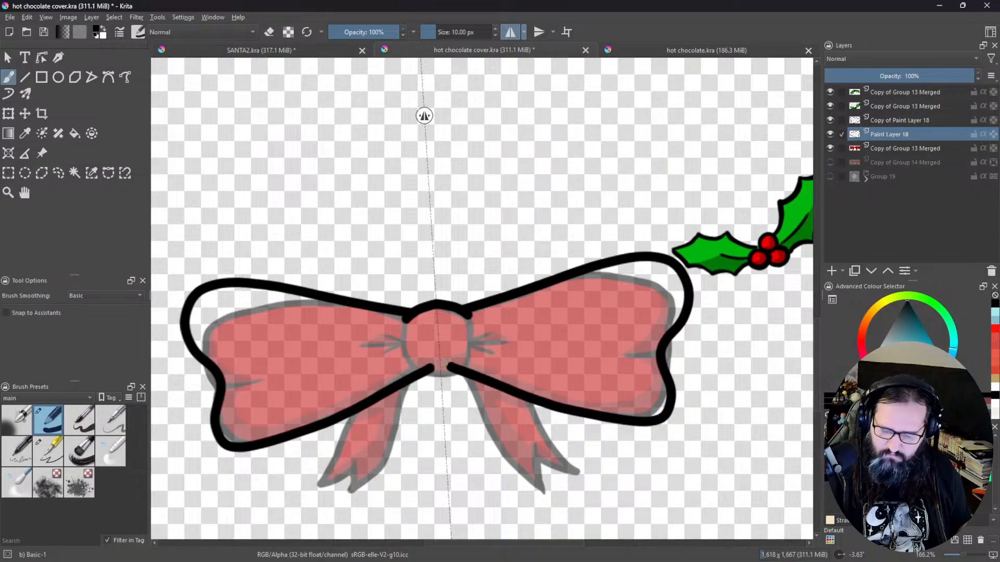
mouse_move(439, 373)
left_mouse_down()
mouse_move(407, 351)
mouse_move(405, 327)
mouse_move(439, 298)
mouse_move(403, 334)
mouse_move(408, 370)
mouse_move(413, 380)
mouse_move(472, 377)
left_mouse_up()
key("ctrl+z")
key("ctrl+z")
key("ctrl+z")
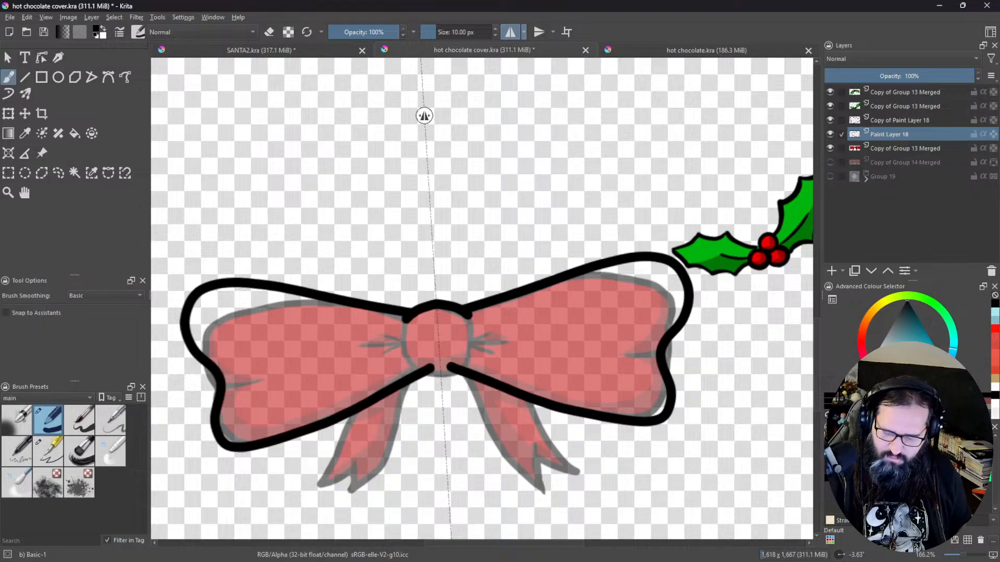
Step: Outline the knot as a tall rounded band with mirrored strokes and erase the right loop's line end inside its top
mouse_move(405, 306)
left_mouse_down()
mouse_move(414, 296)
mouse_move(446, 300)
mouse_move(423, 296)
mouse_move(408, 314)
mouse_move(410, 366)
mouse_move(422, 377)
mouse_move(437, 371)
left_mouse_up()
key("ctrl+z")
key("e")
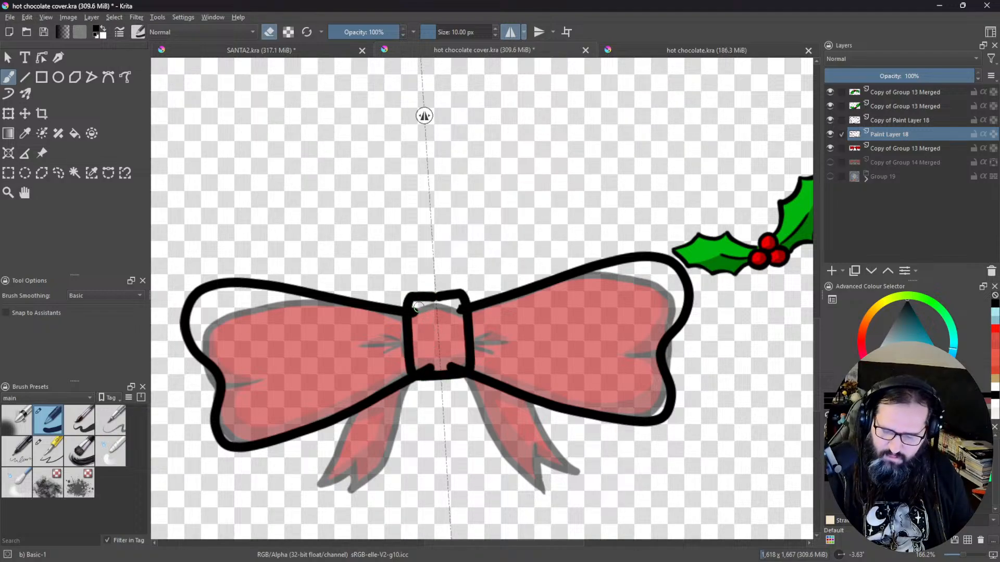
mouse_move(418, 306)
left_mouse_down()
mouse_move(421, 346)
mouse_move(416, 315)
left_mouse_up()
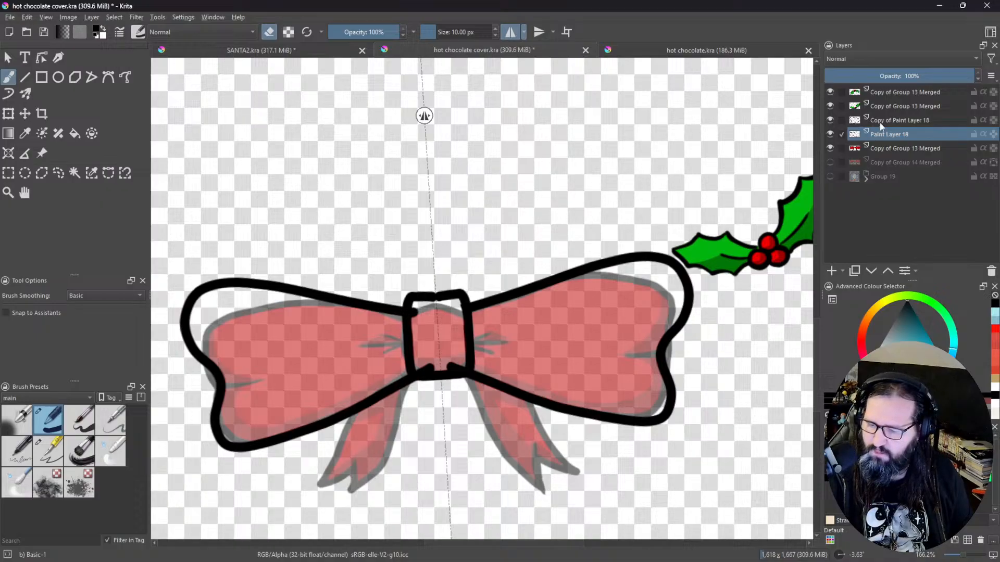
Step: Merge the copied left-loop layer down into Paint Layer 18 and erase the stray line ends inside the knot
left_click(899, 121)
key("ctrl+e")
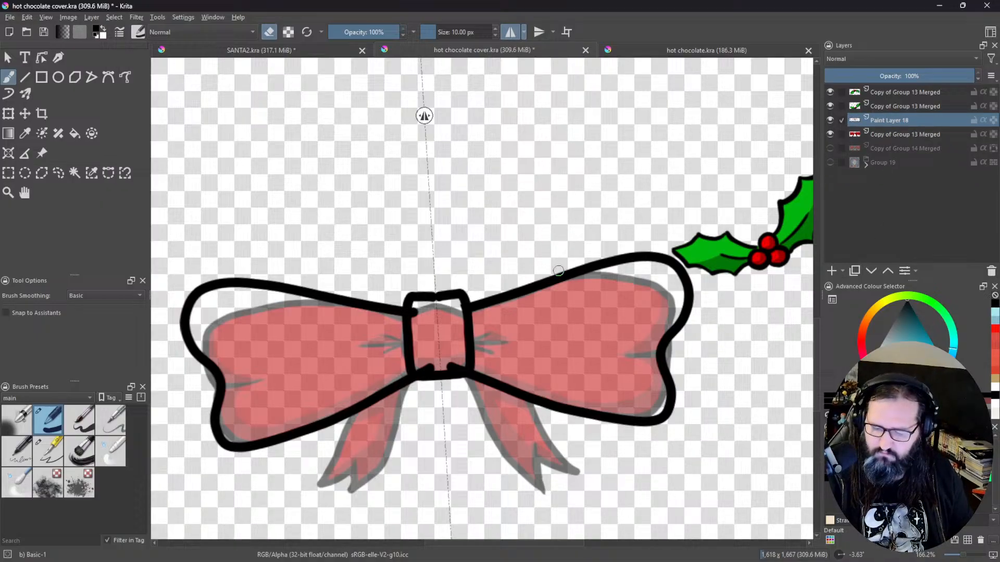
left_click_drag(415, 312, 411, 311)
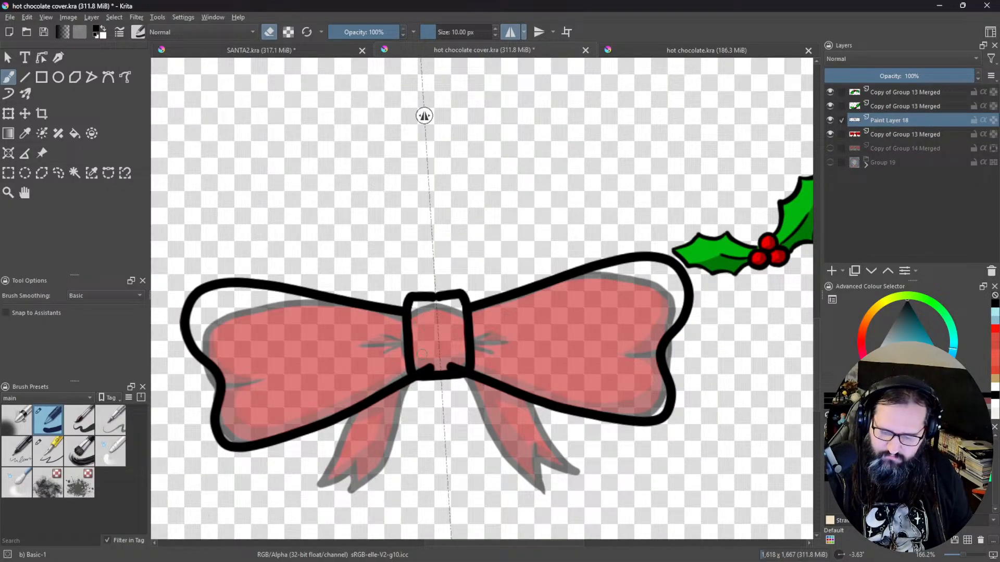
mouse_move(422, 366)
left_mouse_down()
mouse_move(454, 365)
mouse_move(439, 364)
left_mouse_up()
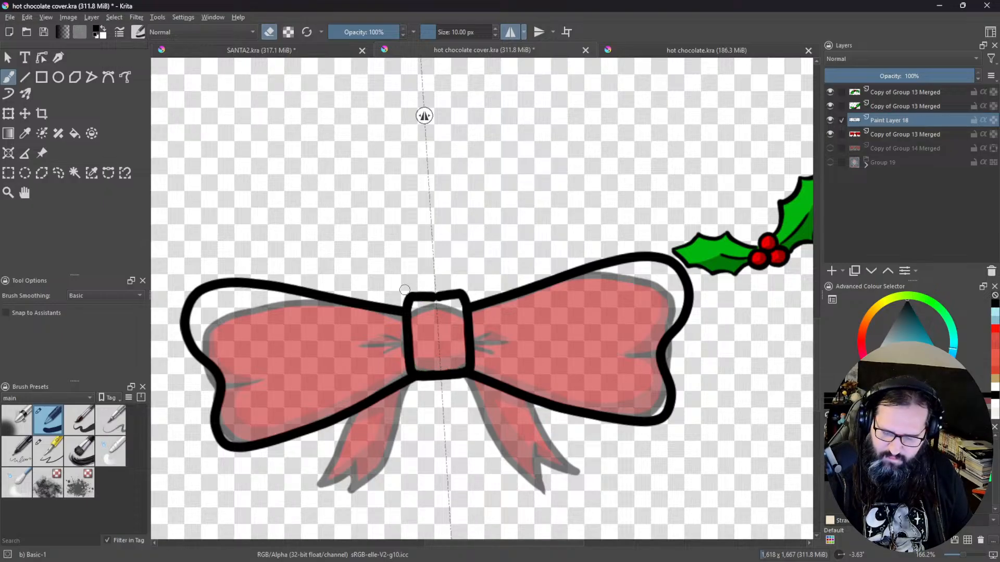
Step: Round the knot's upper corners by erasing their outer edges and redraw its lower edge with mirrored strokes
mouse_move(405, 290)
left_mouse_down()
mouse_move(455, 287)
mouse_move(409, 302)
left_mouse_up()
key("e")
mouse_move(414, 374)
left_mouse_down()
mouse_move(447, 379)
mouse_move(460, 369)
mouse_move(443, 374)
left_mouse_up()
key("e")
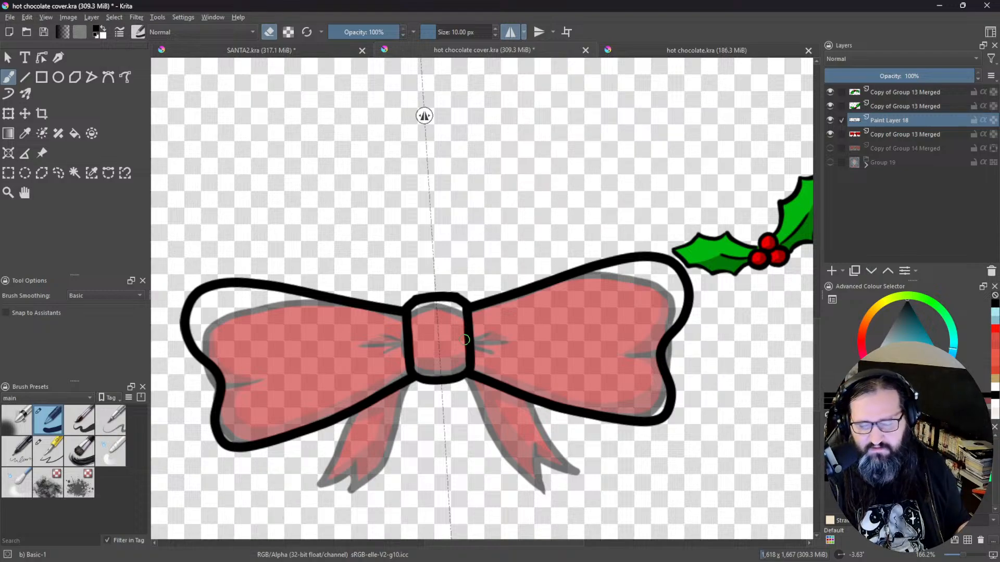
left_click_drag(466, 339, 550, 337)
left_click_drag(655, 299, 578, 369)
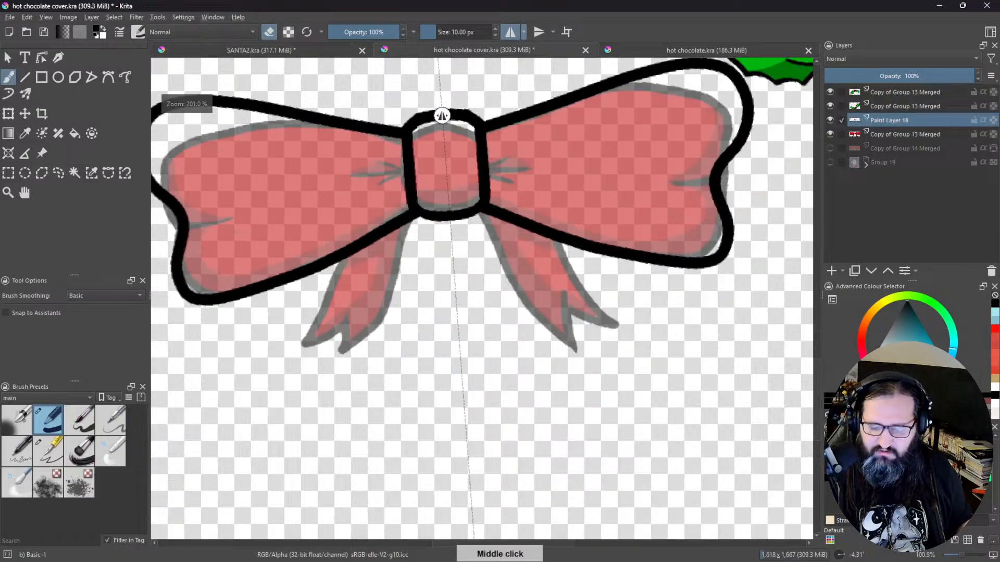
left_click_drag(532, 320, 608, 393)
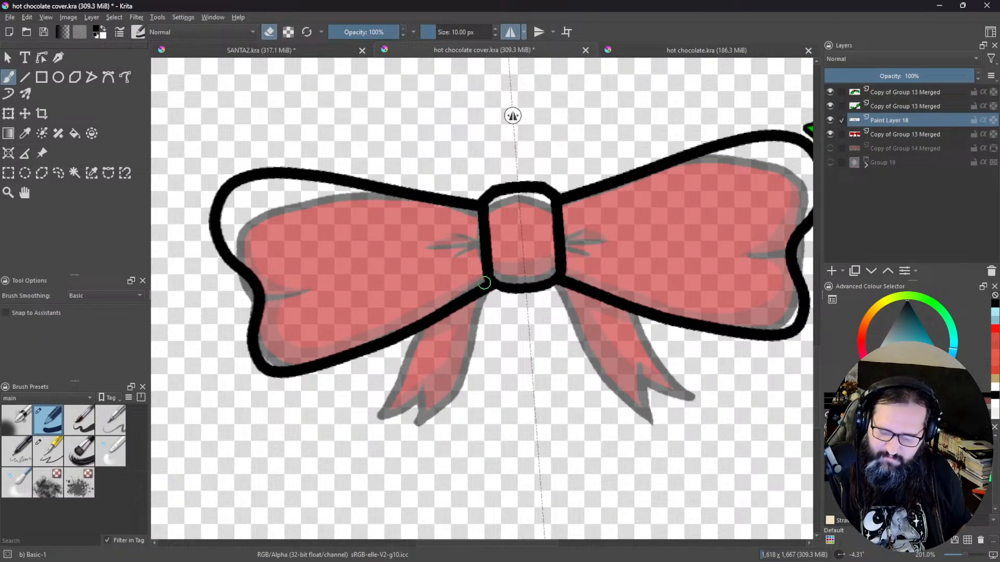
left_click_drag(484, 283, 442, 319)
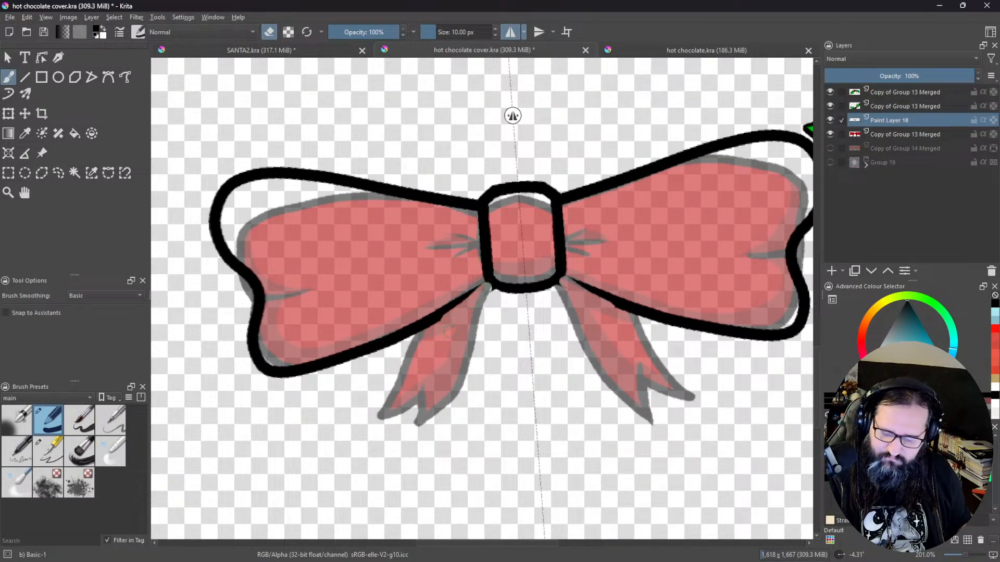
left_click(434, 421, "ctrl")
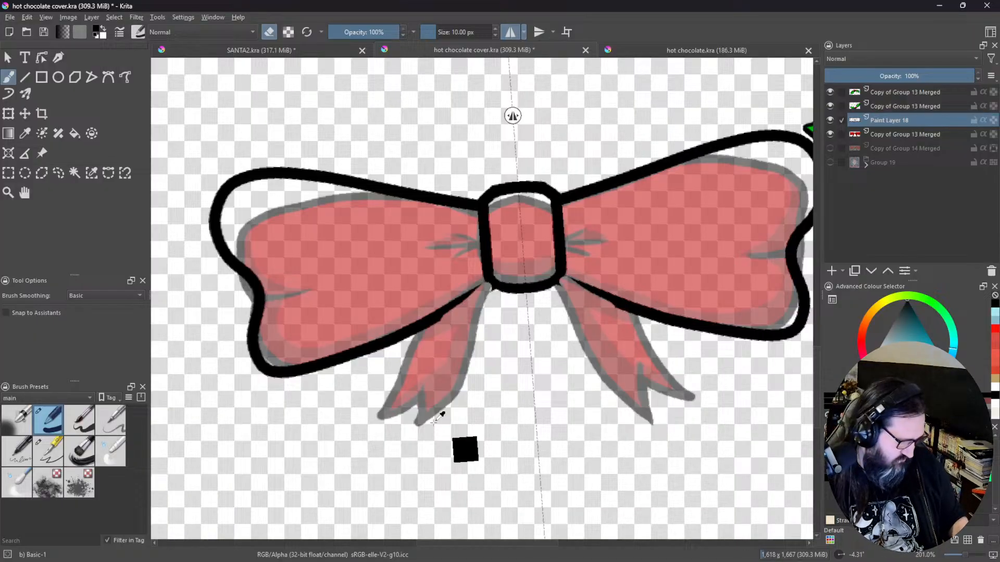
key("ctrl+z")
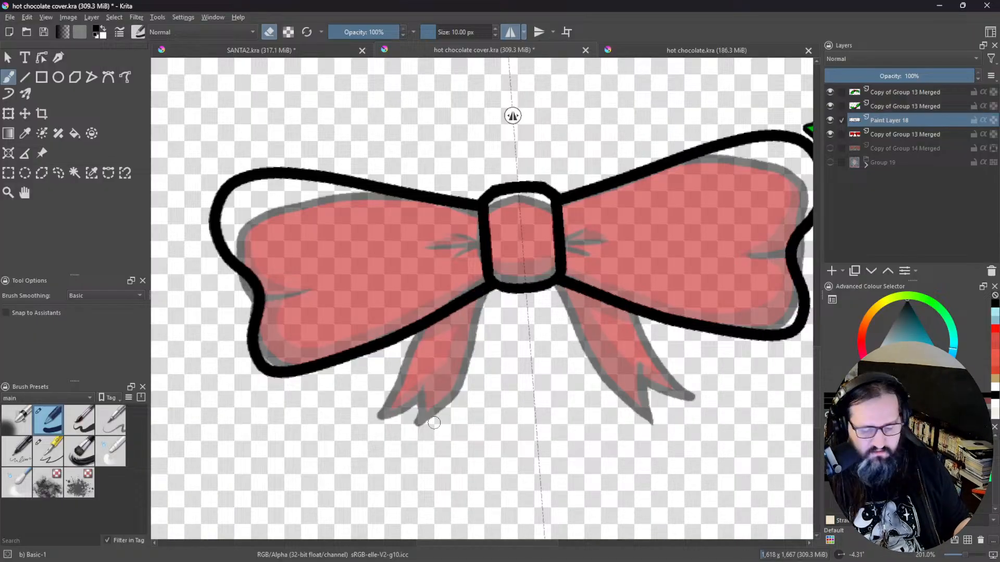
Step: Outline both ribbon tails below the knot with mirrored black strokes, flaring them outward into forked ends
key("e")
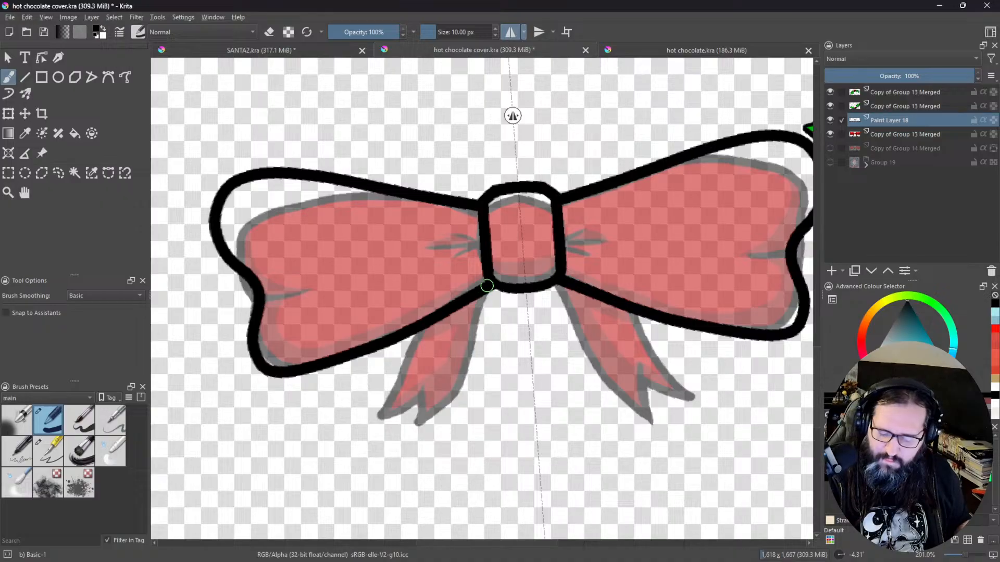
mouse_move(486, 284)
left_mouse_down()
mouse_move(413, 354)
mouse_move(381, 415)
left_mouse_up()
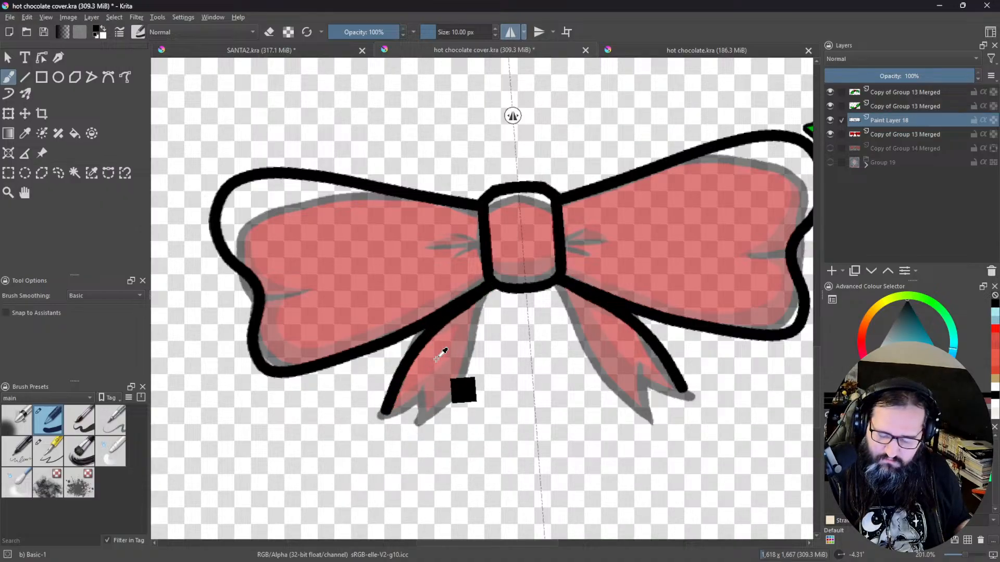
key("ctrl+z")
mouse_move(479, 290)
left_mouse_down()
mouse_move(437, 321)
mouse_move(349, 418)
mouse_move(321, 430)
mouse_move(417, 405)
mouse_move(399, 435)
mouse_move(470, 363)
mouse_move(493, 306)
left_mouse_up()
key("ctrl+z")
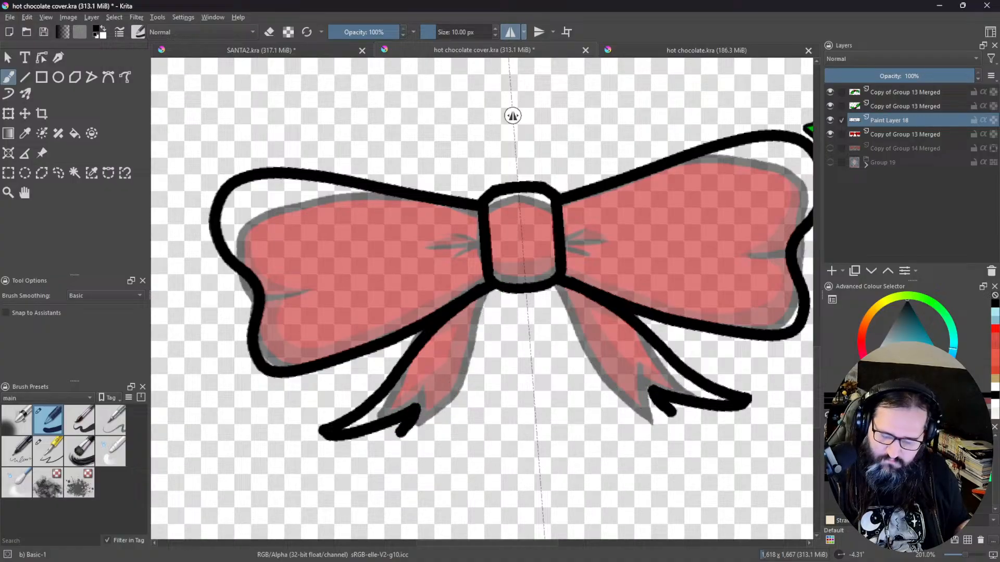
mouse_move(402, 436)
left_mouse_down()
mouse_move(459, 373)
mouse_move(490, 286)
left_mouse_up()
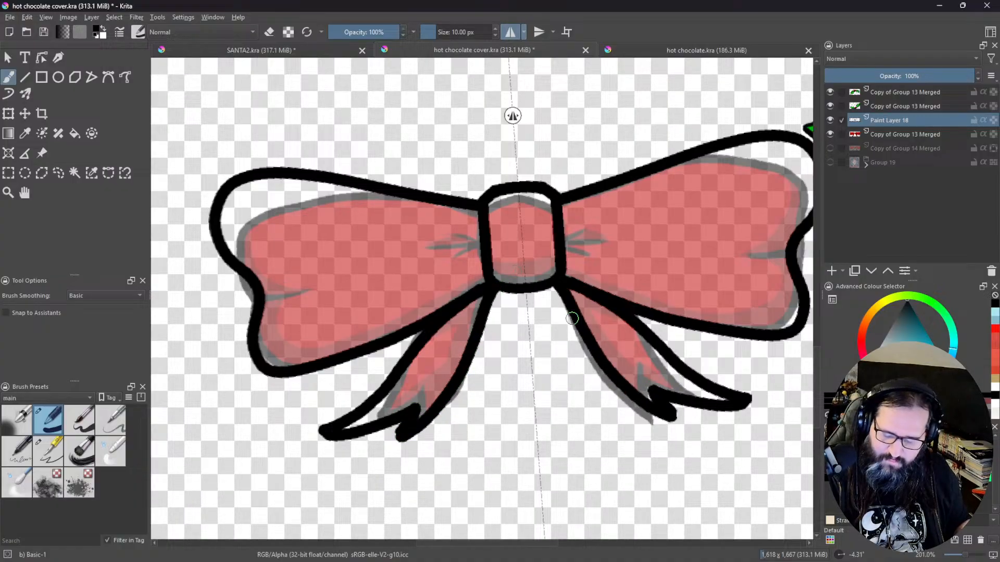
Step: Set the brush size to 5 px and draw short mirrored crease lines fanning onto the loops from the knot
scroll(683, 344, "down", 5)
scroll(661, 467, "up", 5)
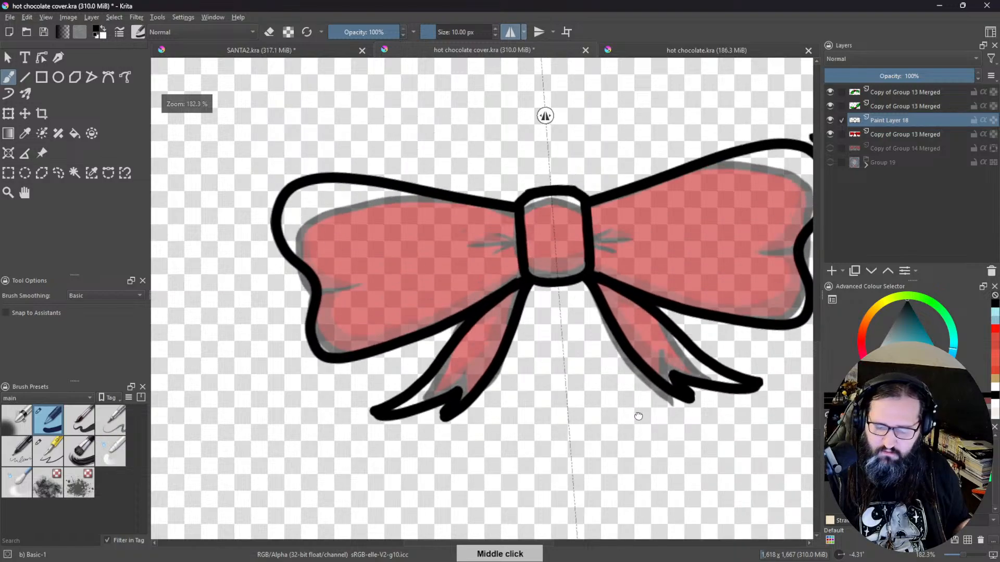
left_click_drag(672, 442, 614, 405)
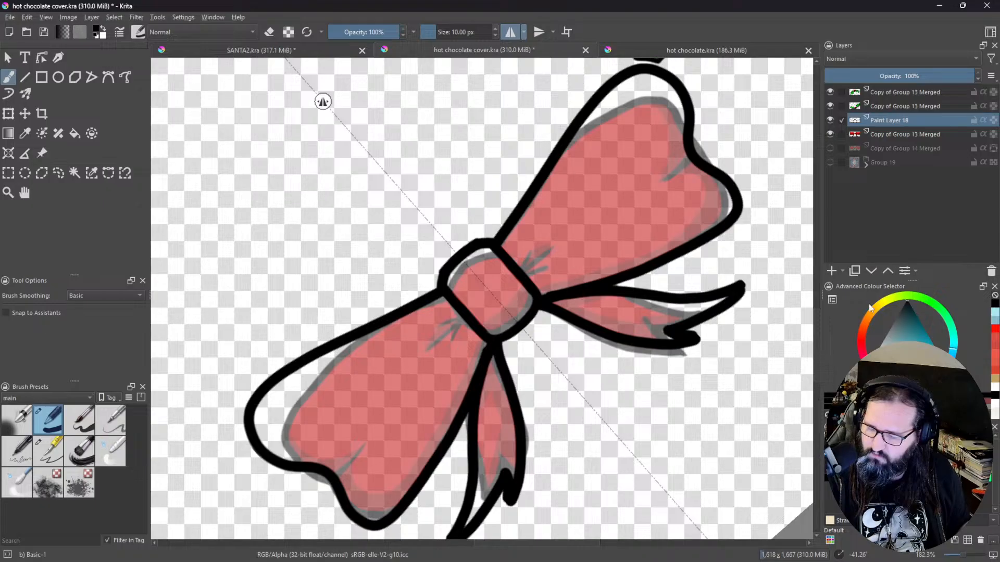
left_click(472, 30)
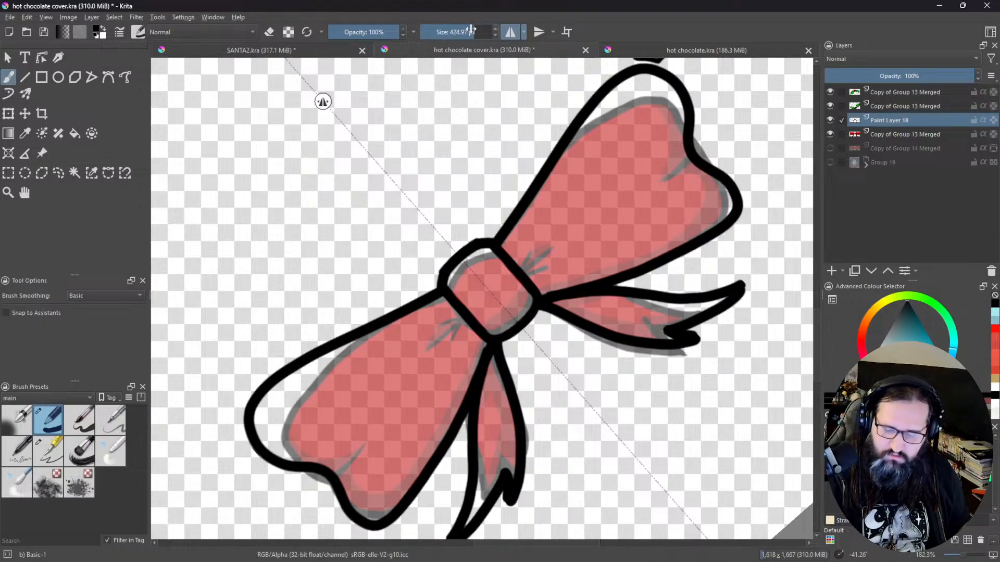
type("5")
key("Return")
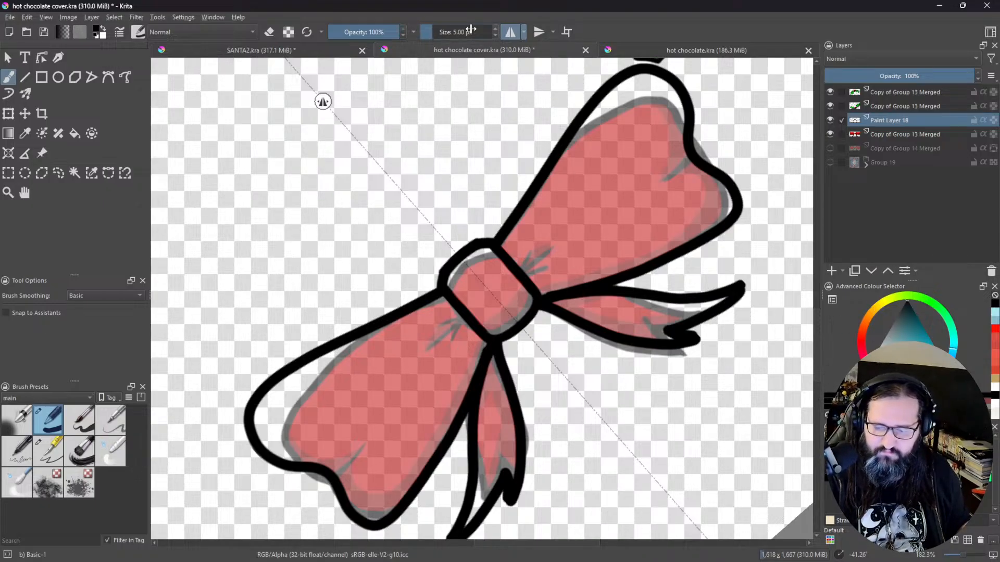
mouse_move(461, 315)
left_mouse_down()
mouse_move(524, 304)
mouse_move(485, 360)
mouse_move(503, 371)
left_mouse_up()
left_click_drag(493, 329, 519, 358)
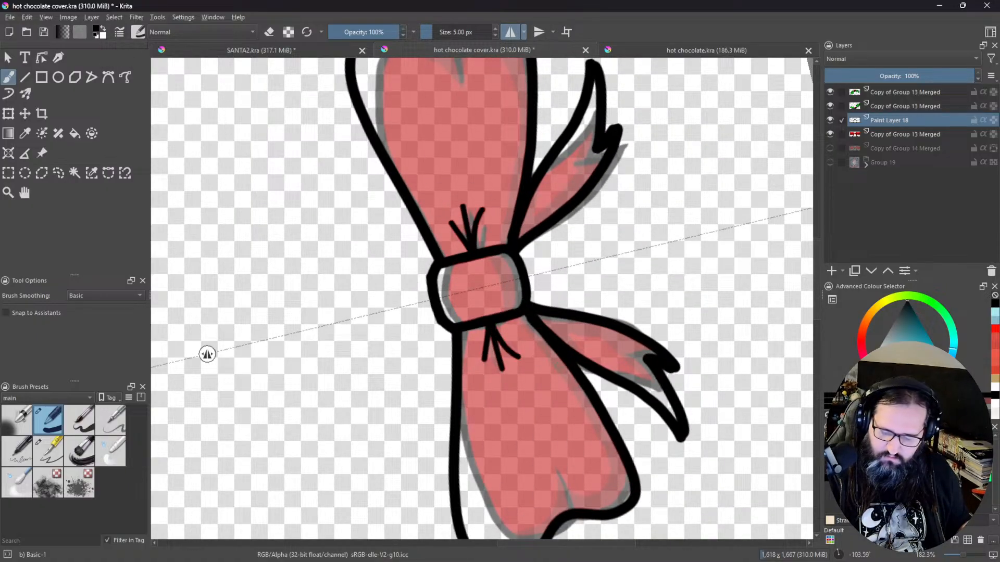
Step: Extend the fork notches up into both ribbon tails with a short mirrored stroke
mouse_move(612, 393)
left_mouse_down()
mouse_move(541, 527)
mouse_move(589, 407)
left_mouse_up()
mouse_move(590, 364)
left_mouse_down()
mouse_move(556, 409)
mouse_move(525, 384)
mouse_move(529, 402)
mouse_move(524, 373)
left_mouse_up()
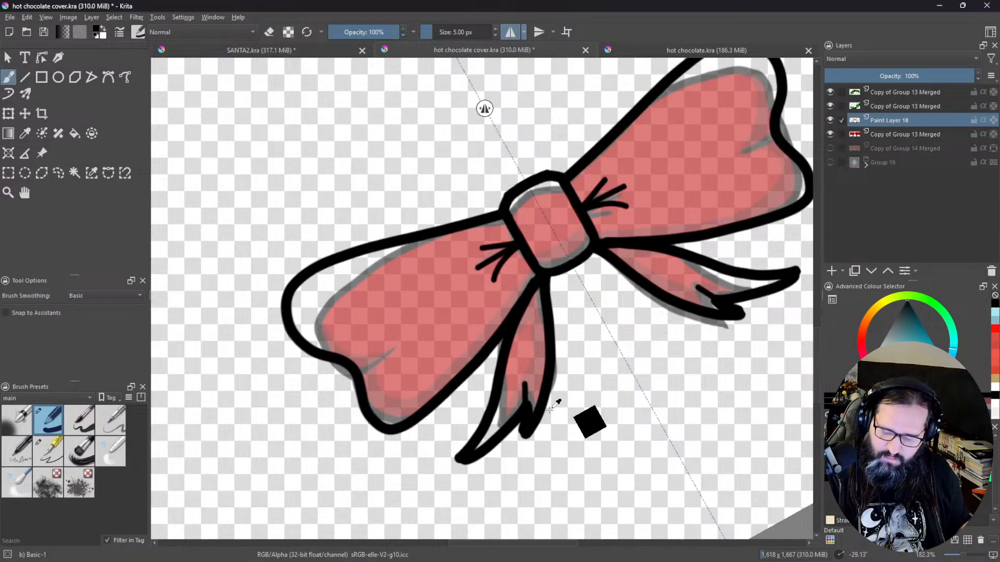
mouse_move(521, 408)
left_mouse_down()
mouse_move(528, 391)
mouse_move(529, 417)
mouse_move(529, 388)
left_mouse_up()
Step: Taper the crease lines beside the knot to fine points with mirrored eraser strokes
key("e")
left_click_drag(661, 382, 625, 397)
mouse_move(532, 290)
left_mouse_down()
mouse_move(550, 331)
mouse_move(523, 315)
mouse_move(530, 308)
left_mouse_up()
key("e")
key("ctrl+z")
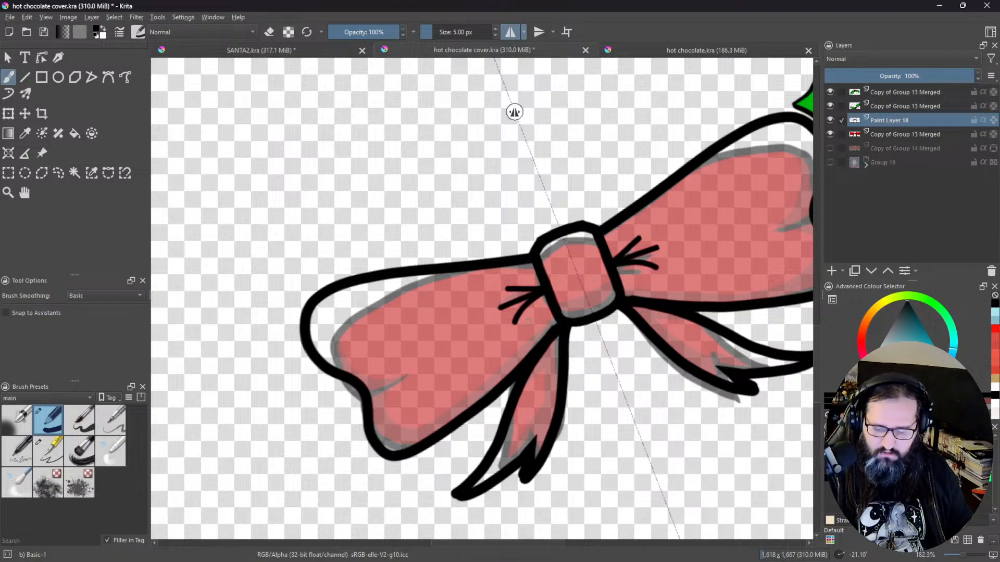
key("e")
left_click_drag(528, 312, 516, 324)
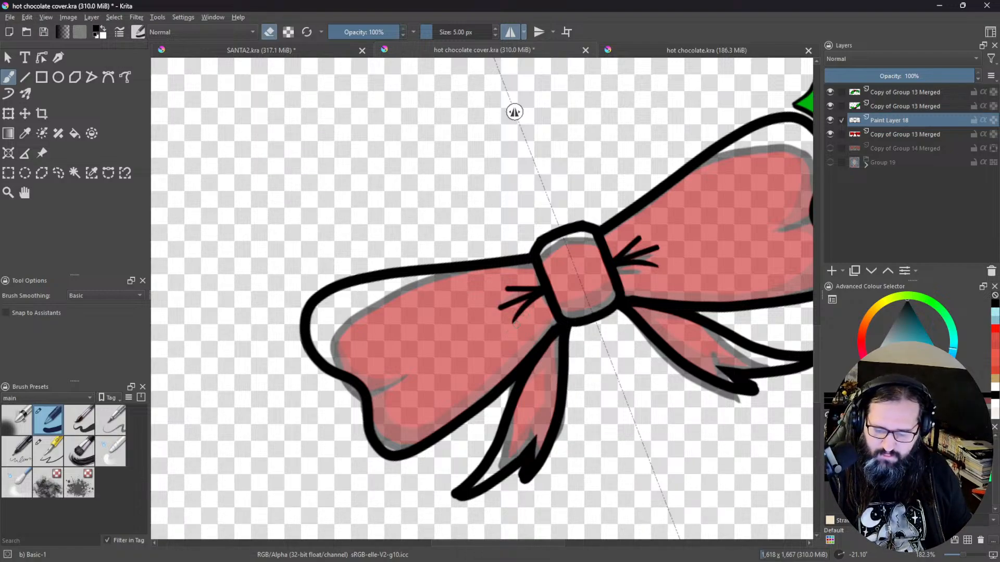
mouse_move(514, 289)
left_mouse_down()
mouse_move(618, 363)
mouse_move(552, 359)
mouse_move(507, 323)
left_mouse_up()
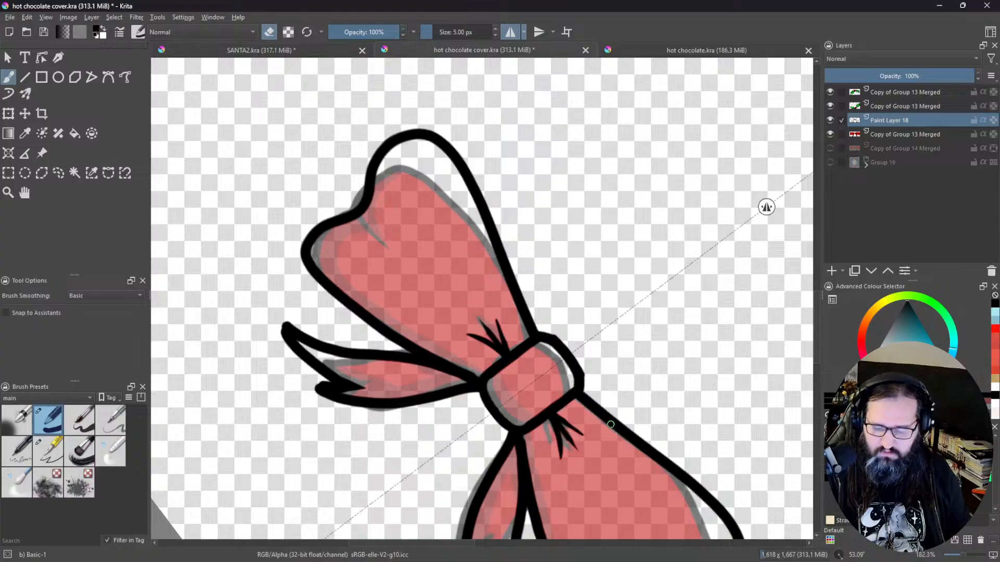
Step: Draw a tapered crease running inward from the notch on each loop's outer edge
left_click_drag(611, 424, 622, 206)
left_click_drag(600, 392, 692, 378)
mouse_move(573, 401)
left_mouse_down()
mouse_move(502, 375)
mouse_move(522, 368)
left_mouse_up()
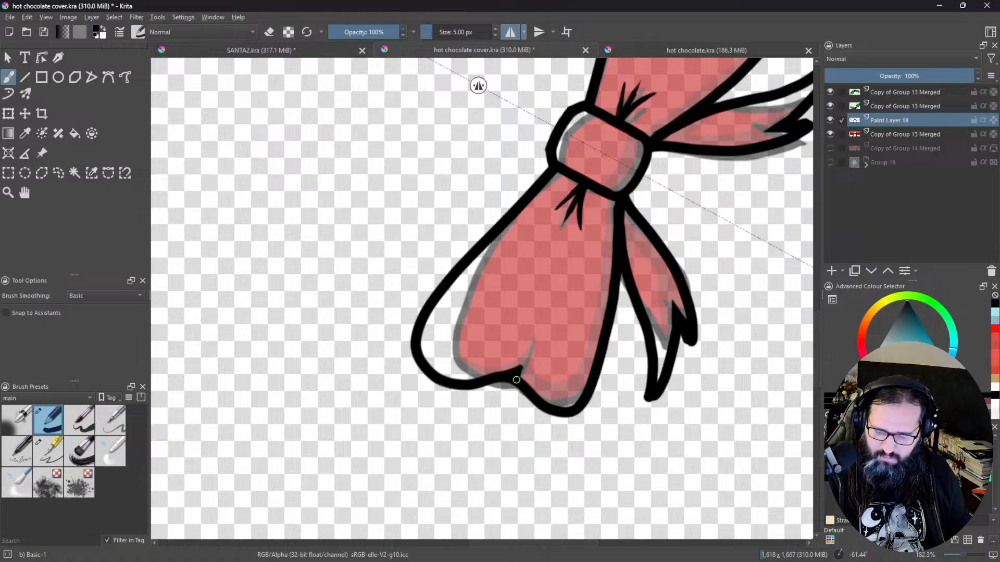
left_click_drag(519, 369, 532, 349)
key("e")
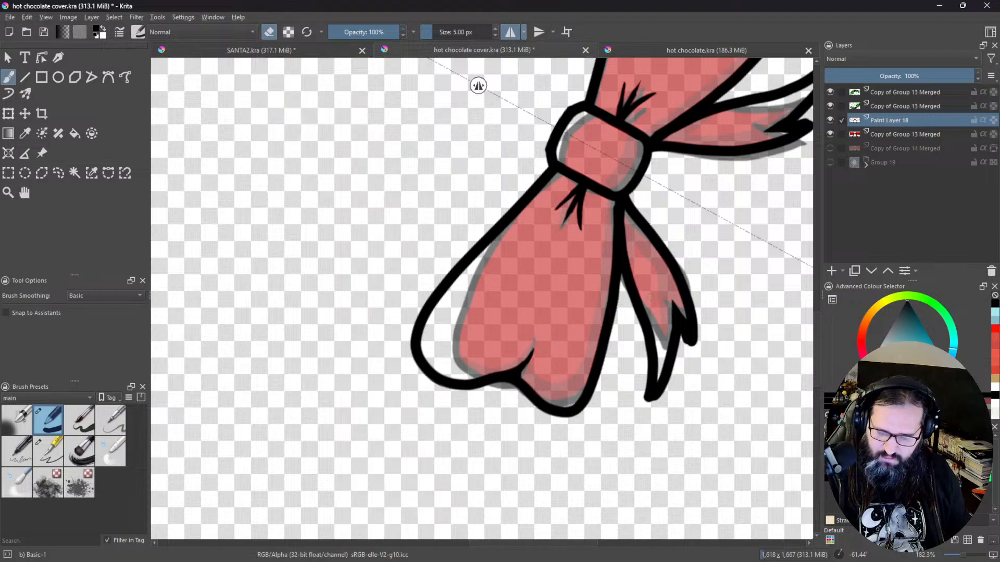
Step: Erase the rounded outer ends of both ribbon tails to form sharp, tapered tips
left_click_drag(651, 328, 536, 466)
left_click_drag(704, 401, 643, 337)
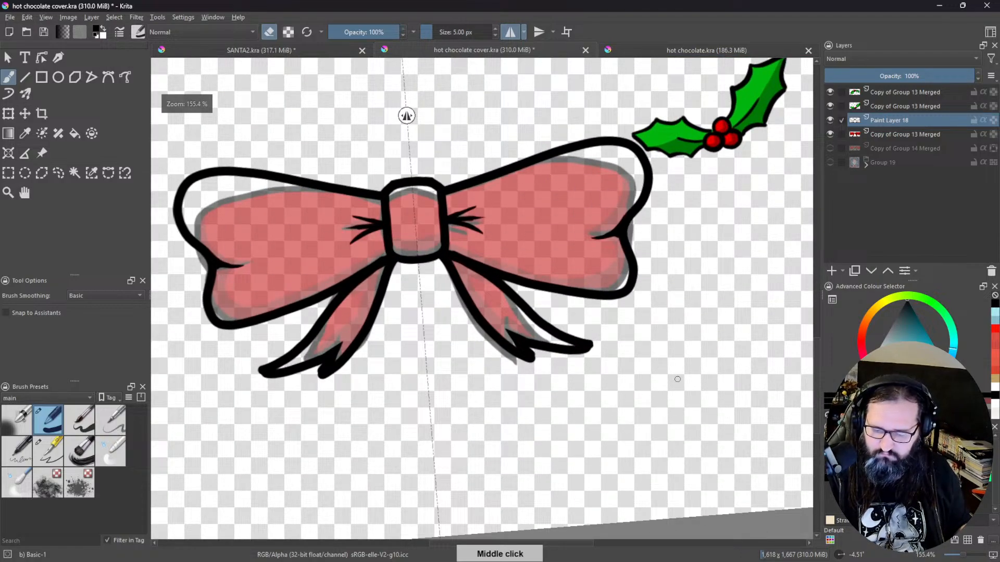
mouse_move(677, 379)
left_mouse_down()
mouse_move(717, 256)
mouse_move(638, 148)
mouse_move(529, 223)
left_mouse_up()
key("e")
key("e")
key("ctrl+z")
key("ctrl+z")
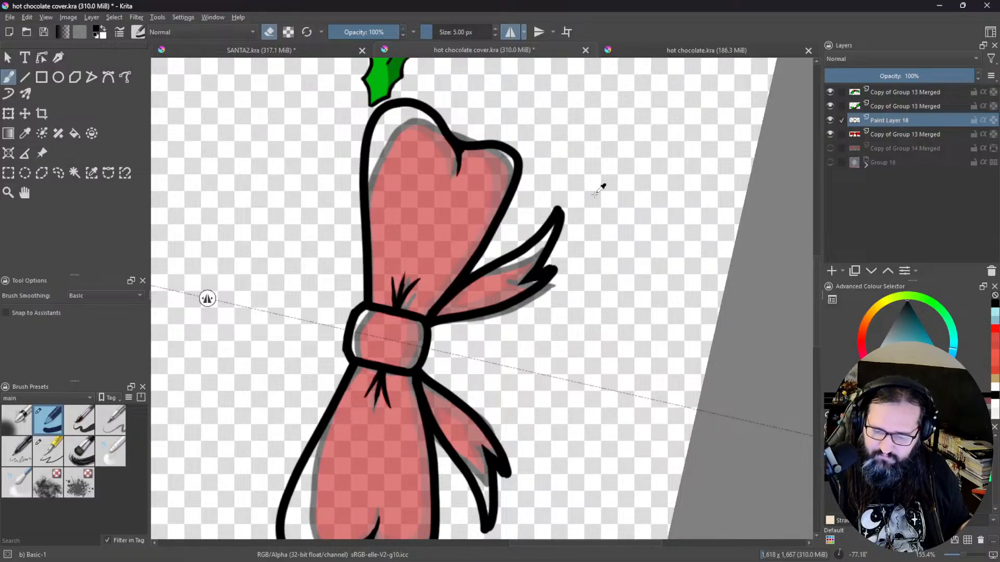
left_click_drag(561, 195, 537, 226)
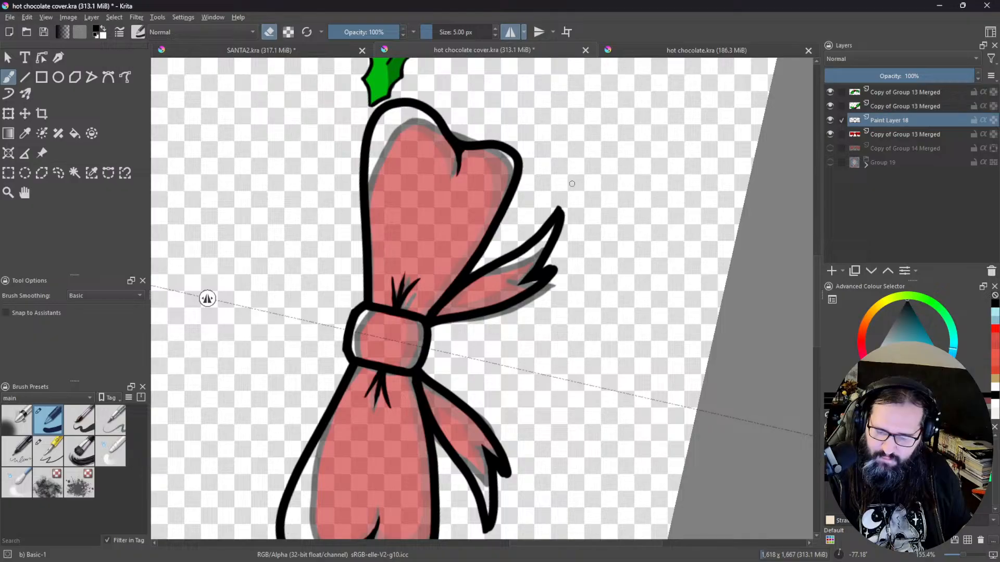
left_click_drag(564, 205, 559, 242)
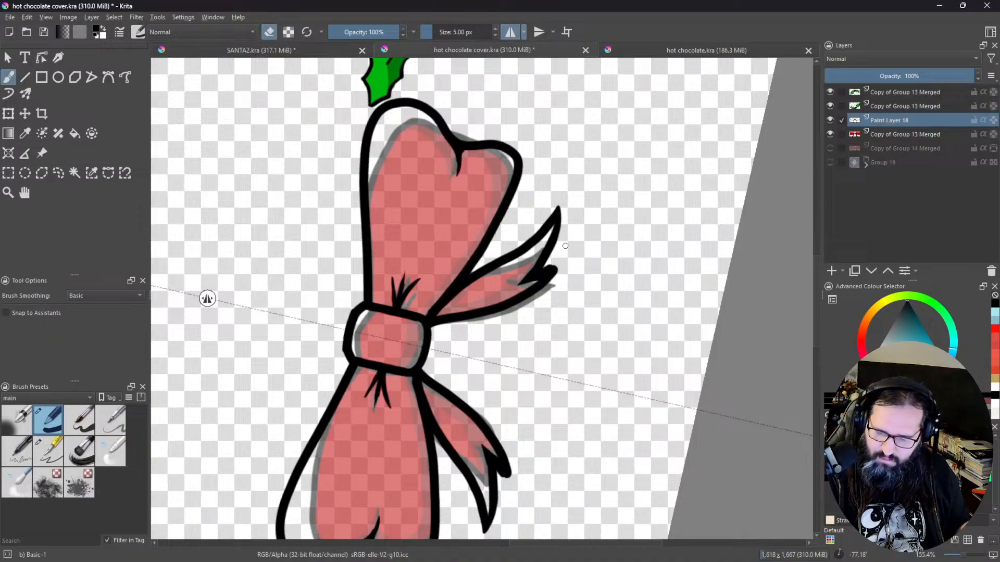
mouse_move(551, 261)
left_mouse_down()
mouse_move(542, 270)
mouse_move(557, 268)
mouse_move(608, 191)
mouse_move(586, 169)
left_mouse_up()
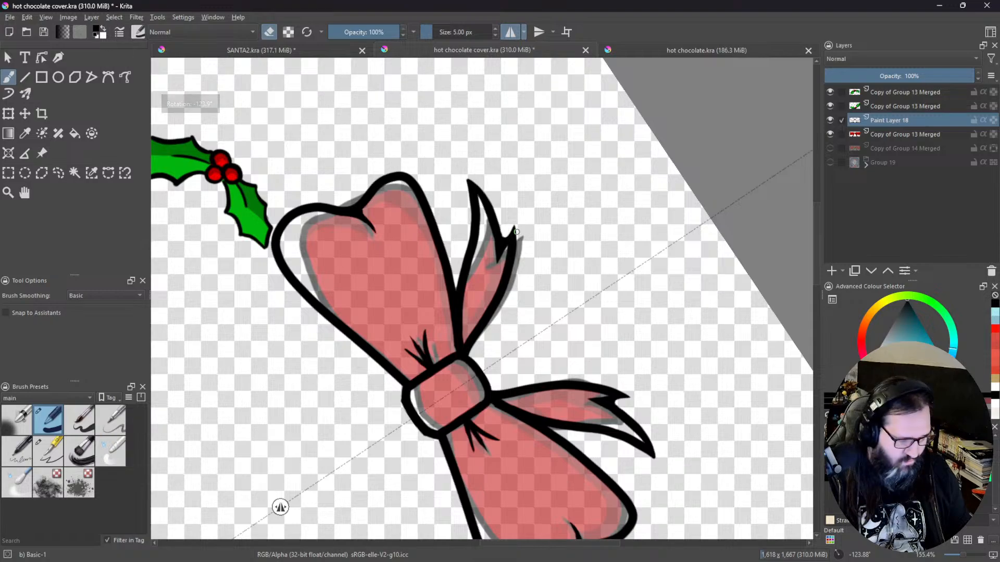
Step: Redraw the inner fork tips of both ribbon tails as sharp points with a mirrored brush stroke
key("e")
mouse_move(504, 244)
left_mouse_down()
mouse_move(514, 224)
mouse_move(521, 231)
left_mouse_up()
key("e")
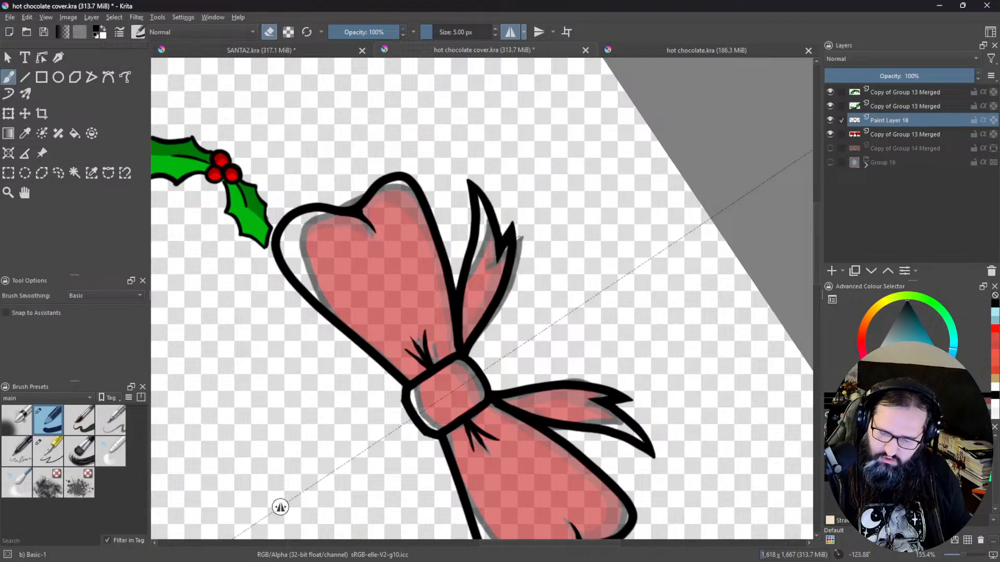
left_click_drag(529, 192, 584, 412)
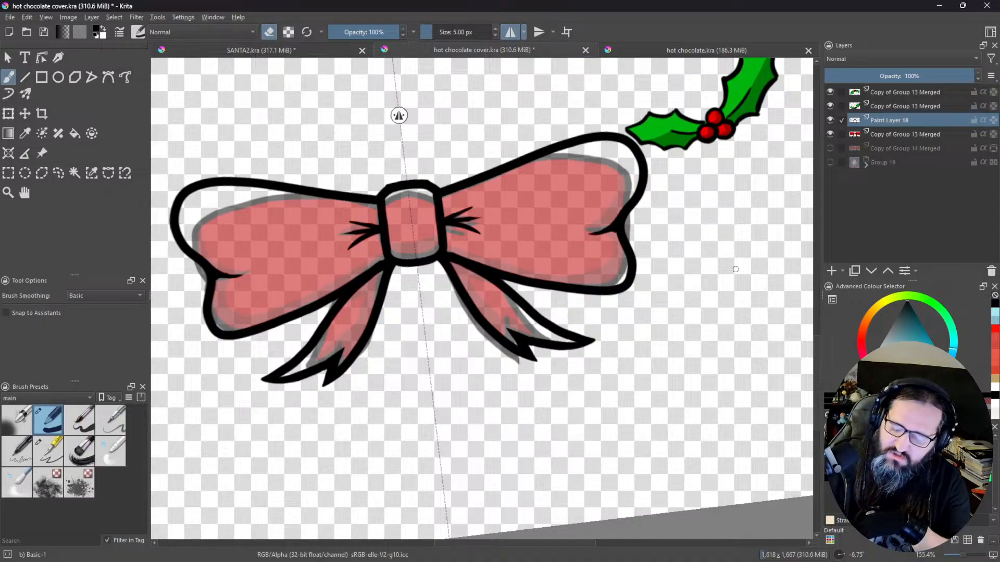
key("e")
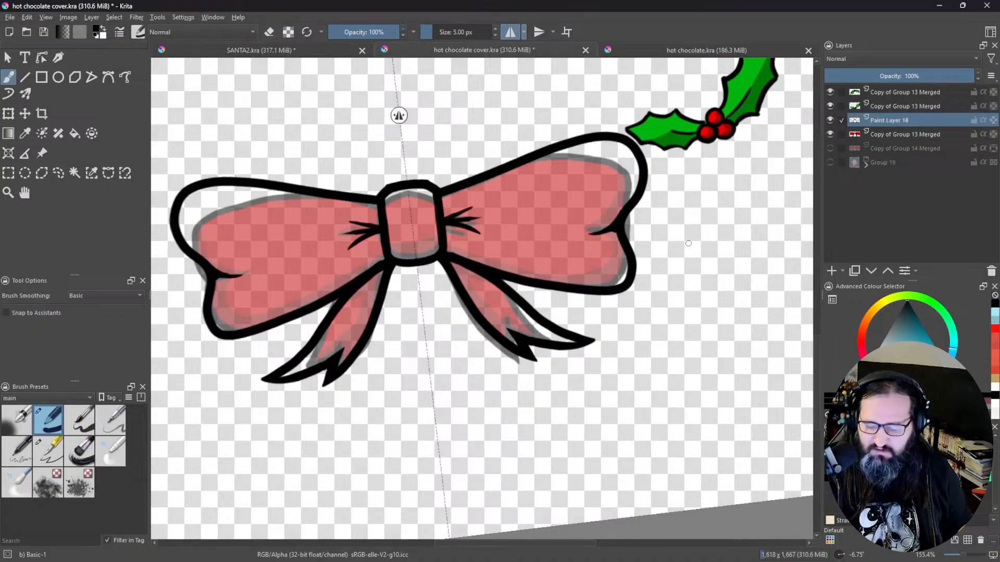
left_click_drag(682, 227, 653, 451)
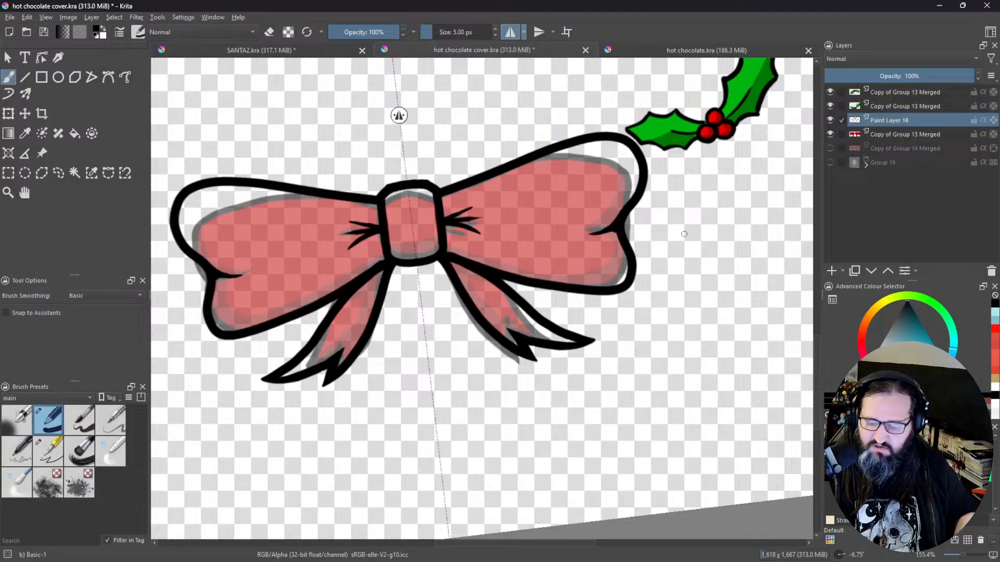
mouse_move(680, 213)
left_mouse_down()
mouse_move(739, 344)
mouse_move(727, 445)
left_mouse_up()
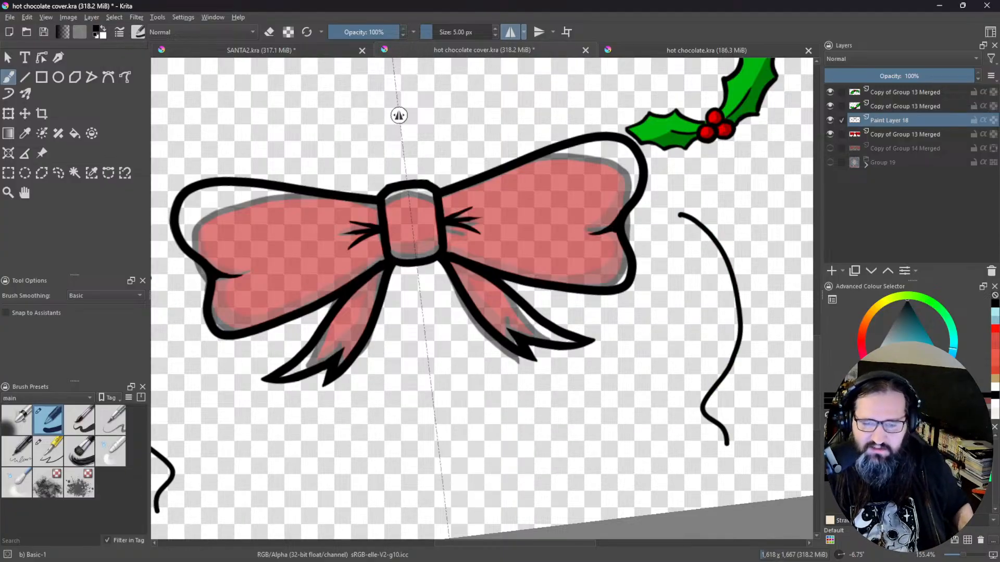
key("ctrl+z")
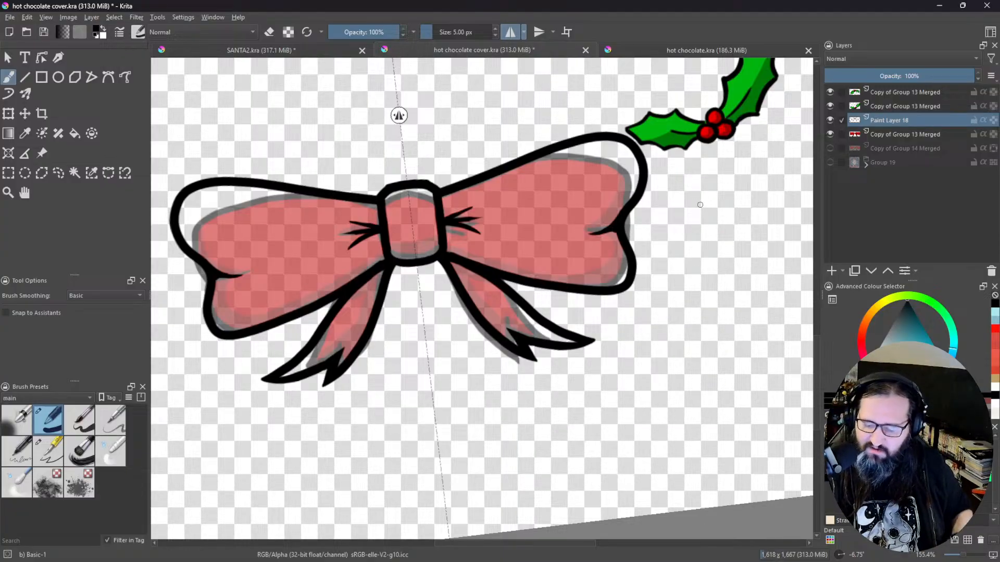
Step: Add a new paint layer between the bow's line art and the semi-transparent red bow sketch
mouse_move(689, 190)
left_mouse_down()
mouse_move(703, 232)
mouse_move(701, 300)
mouse_move(645, 436)
left_mouse_up()
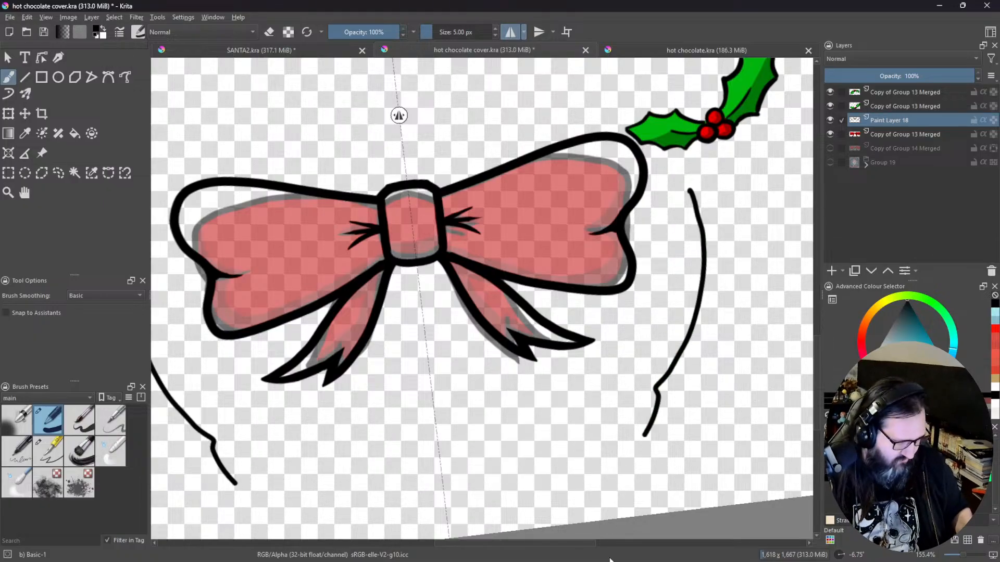
key("ctrl+z")
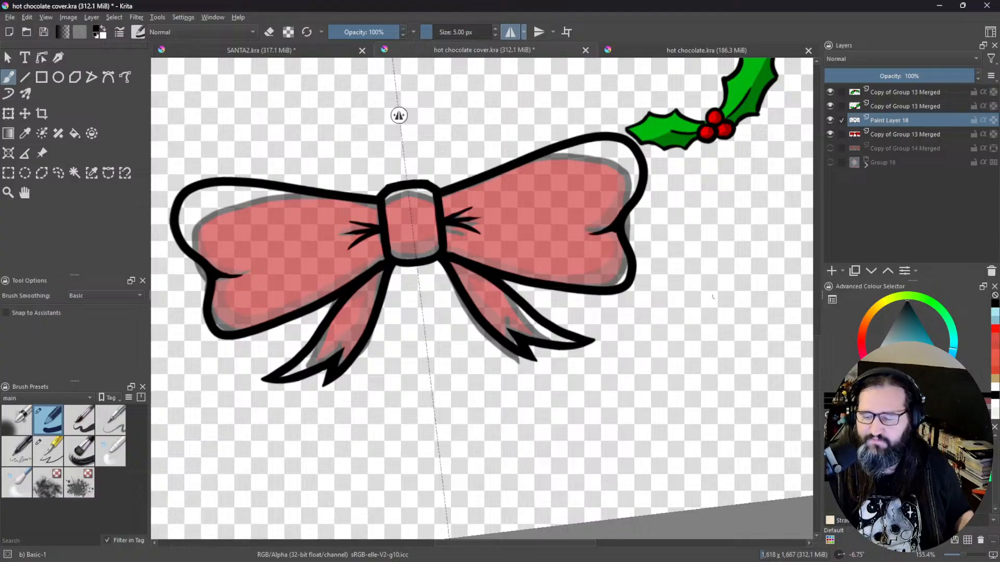
left_click_drag(727, 318, 756, 310)
left_click(889, 136)
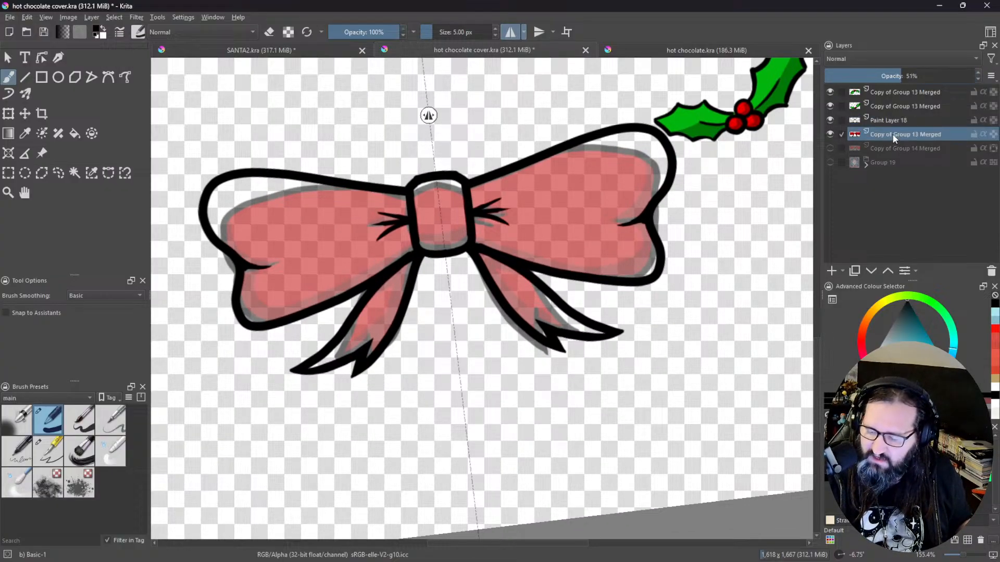
left_click(831, 271)
left_click_drag(631, 378, 687, 357)
scroll(644, 366, "down", 1)
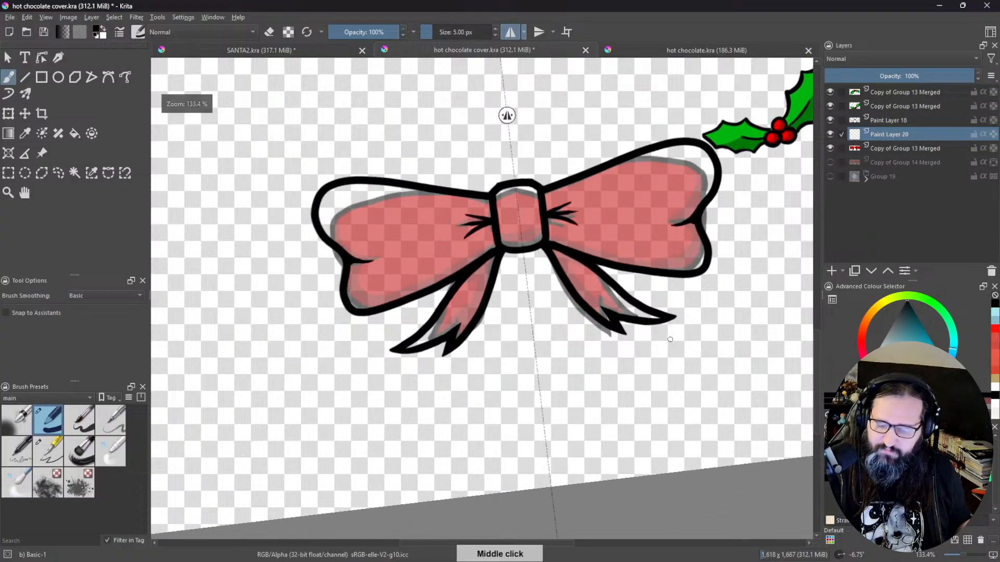
left_click_drag(632, 278, 615, 408)
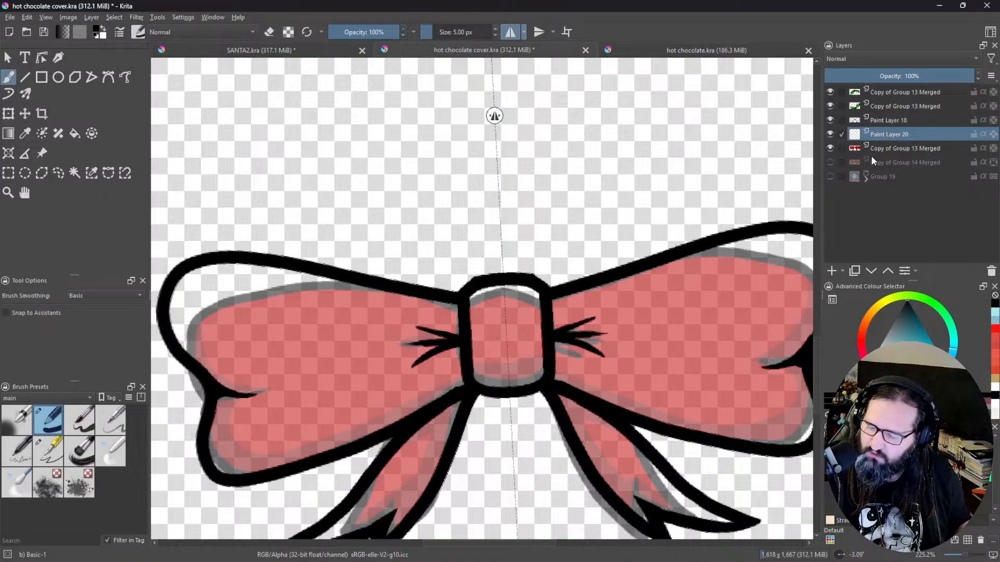
key("Page_Up")
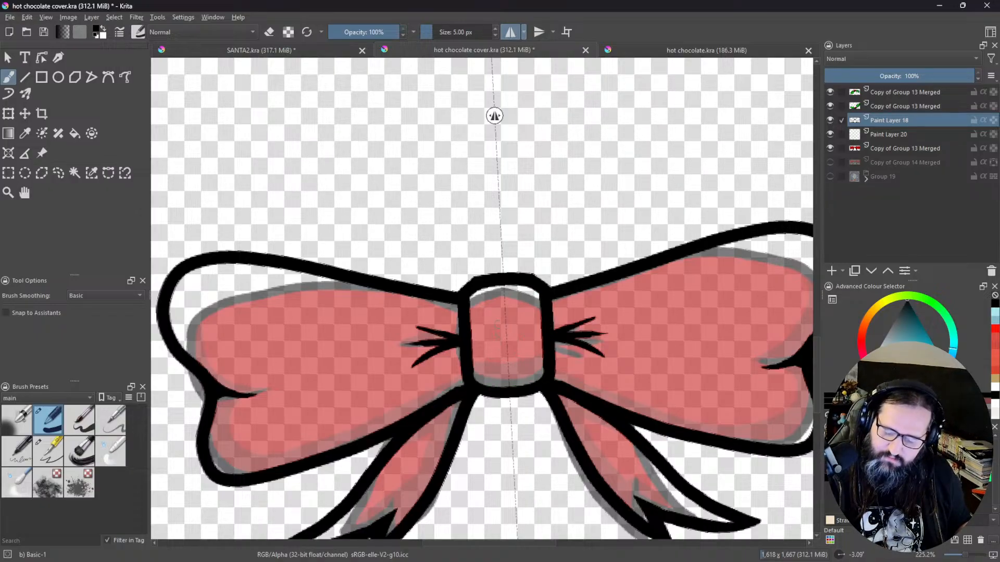
mouse_move(571, 346)
left_mouse_down()
mouse_move(540, 451)
mouse_move(574, 351)
mouse_move(569, 358)
left_mouse_up()
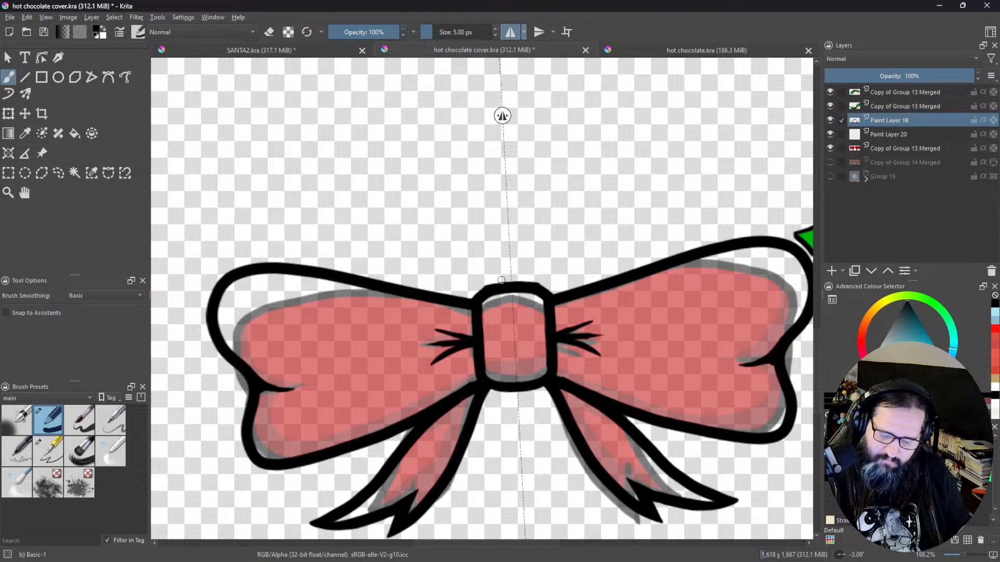
key("e")
mouse_move(503, 280)
left_mouse_down()
mouse_move(517, 279)
mouse_move(514, 294)
mouse_move(506, 283)
left_mouse_up()
key("e")
key("e")
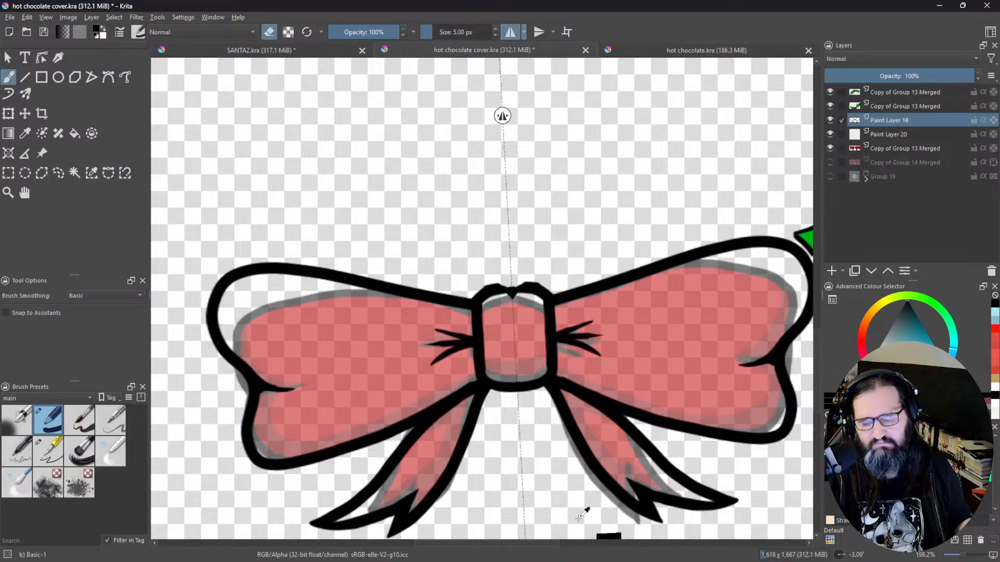
key("ctrl+z")
key("ctrl+z")
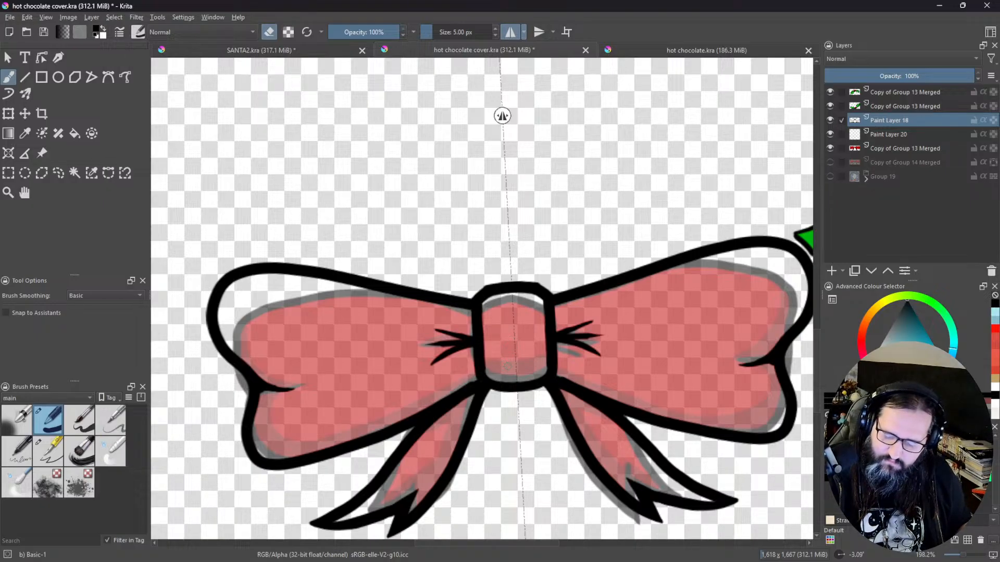
key("e")
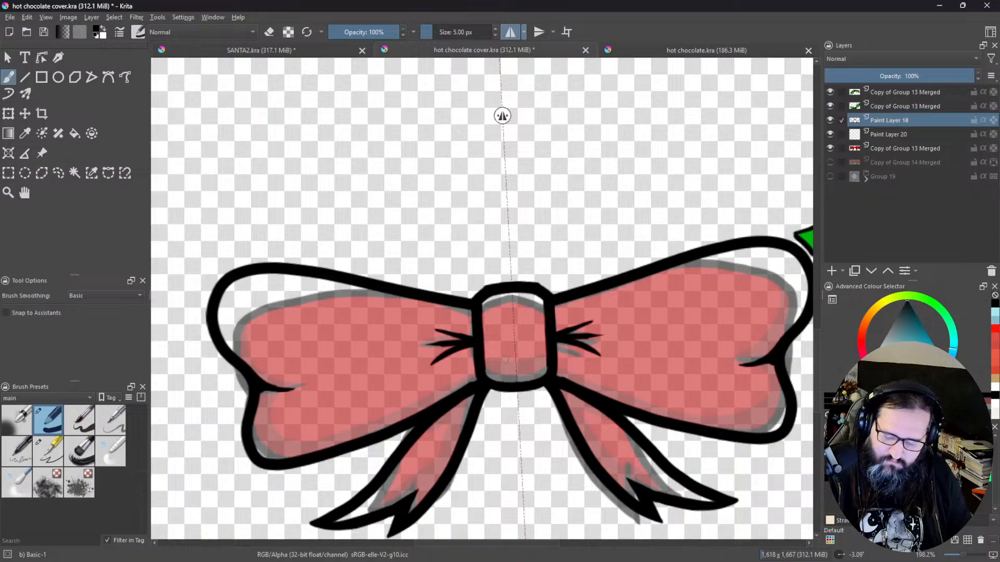
left_click_drag(500, 358, 513, 364)
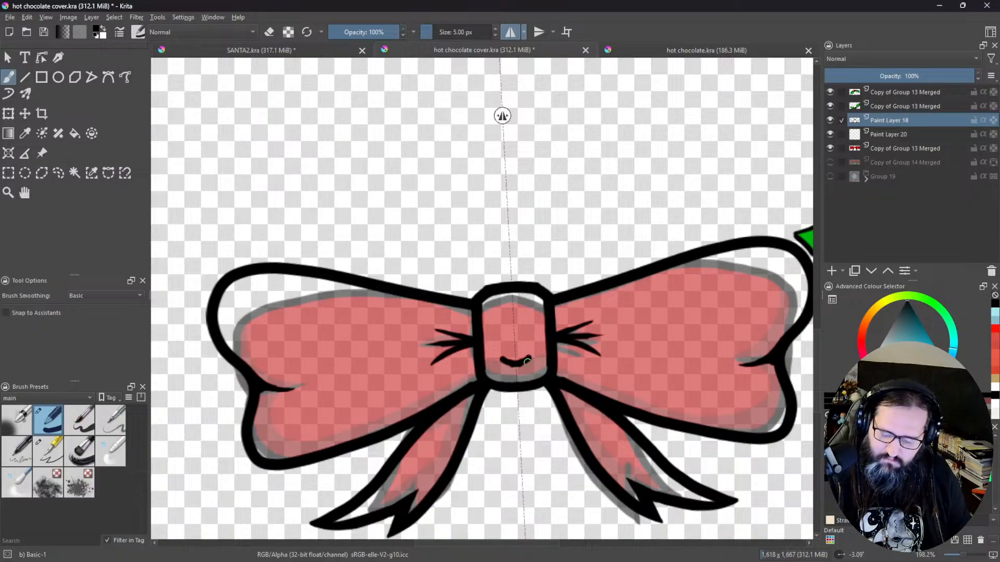
left_click(502, 328)
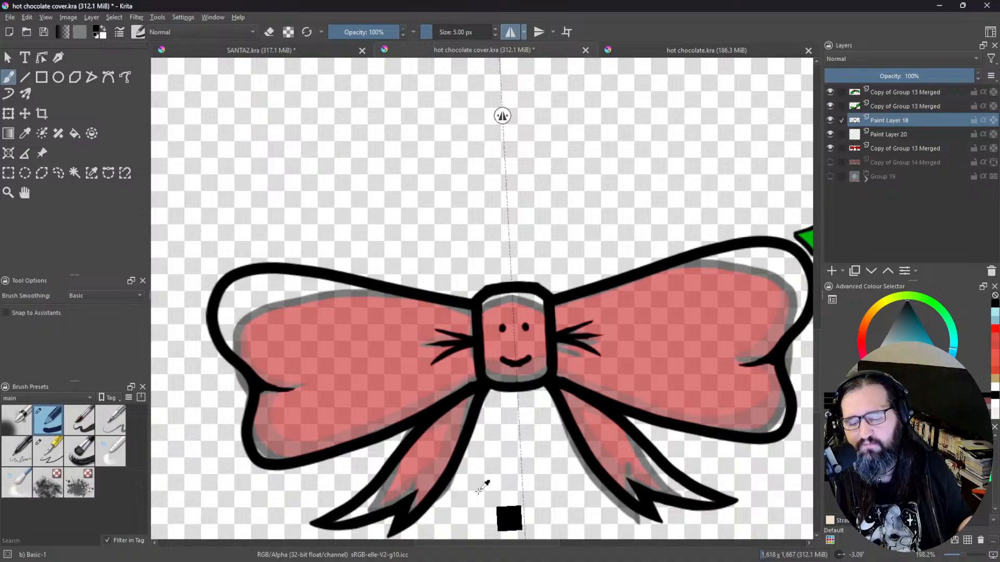
key("ctrl+z")
key("ctrl+z")
key("ctrl+z")
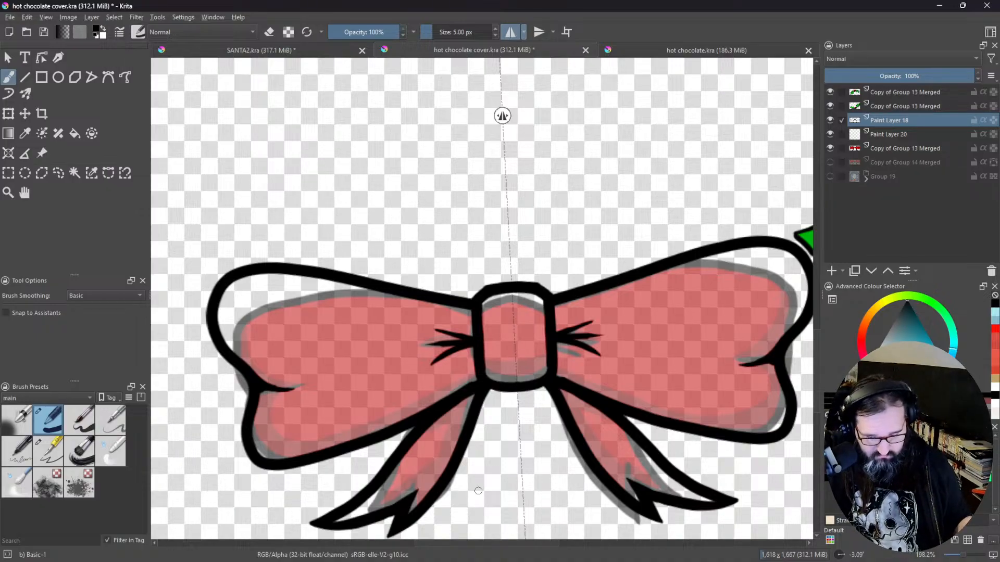
key("Page_Down")
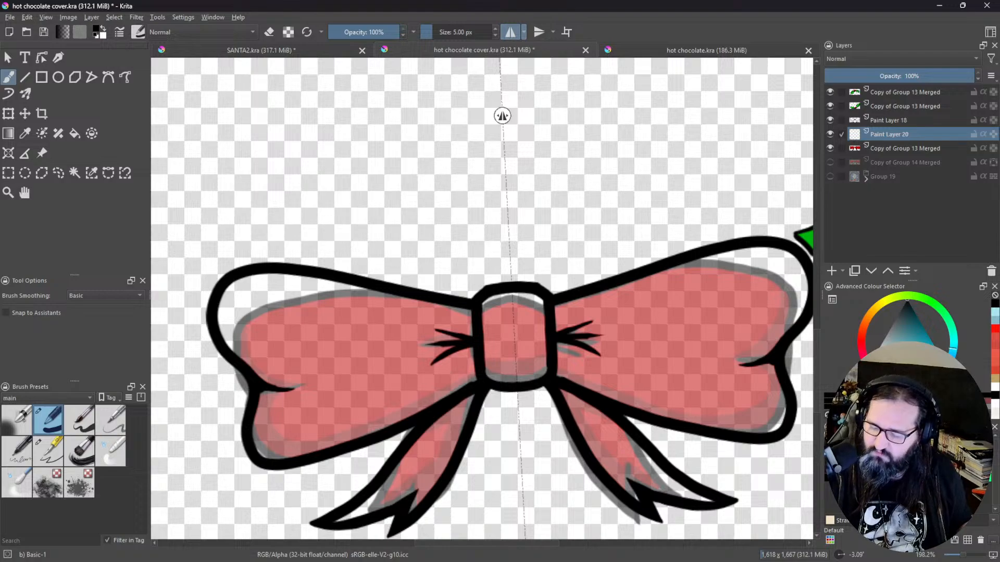
Step: Set the painting colour to red and enlarge the brush to about 48 px
left_click_drag(761, 438, 633, 416)
left_click(564, 347, "ctrl")
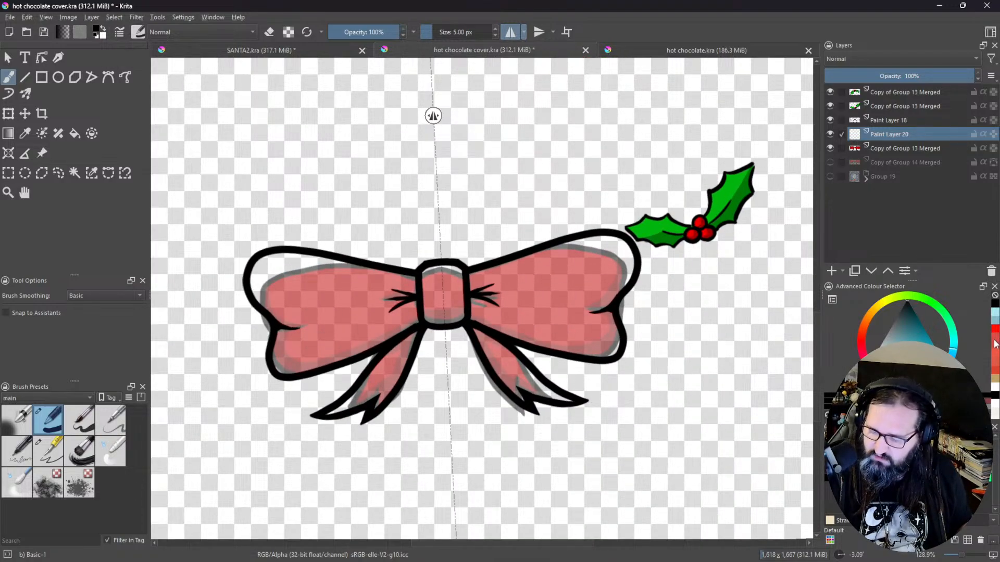
left_click_drag(564, 346, 662, 376)
mouse_move(689, 339)
left_mouse_down()
mouse_move(776, 342)
mouse_move(719, 339)
left_mouse_up()
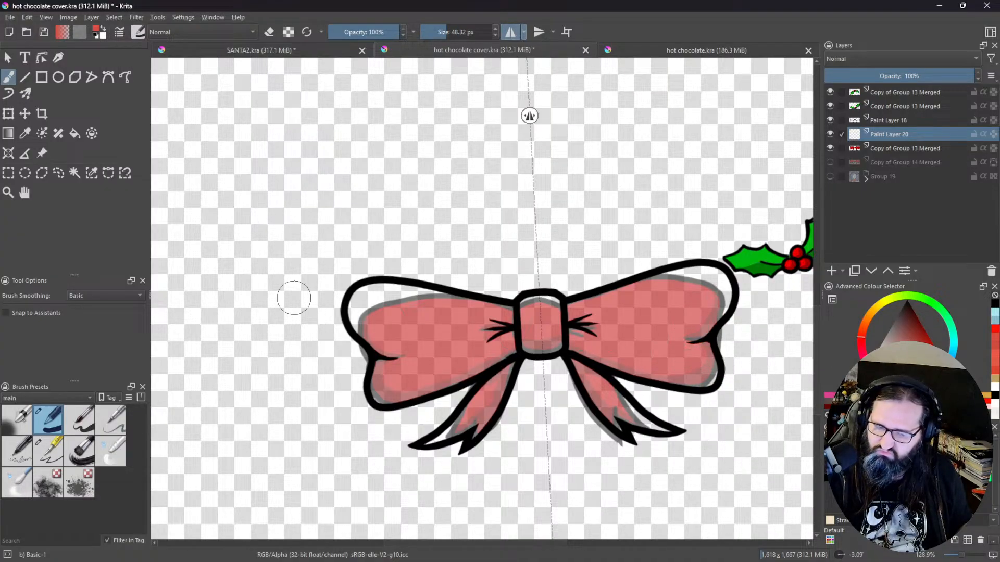
Step: Hide the two holly layers and the semi-transparent red bow sketch, keeping the bow's line art and the empty layer below it shown
left_click(74, 174)
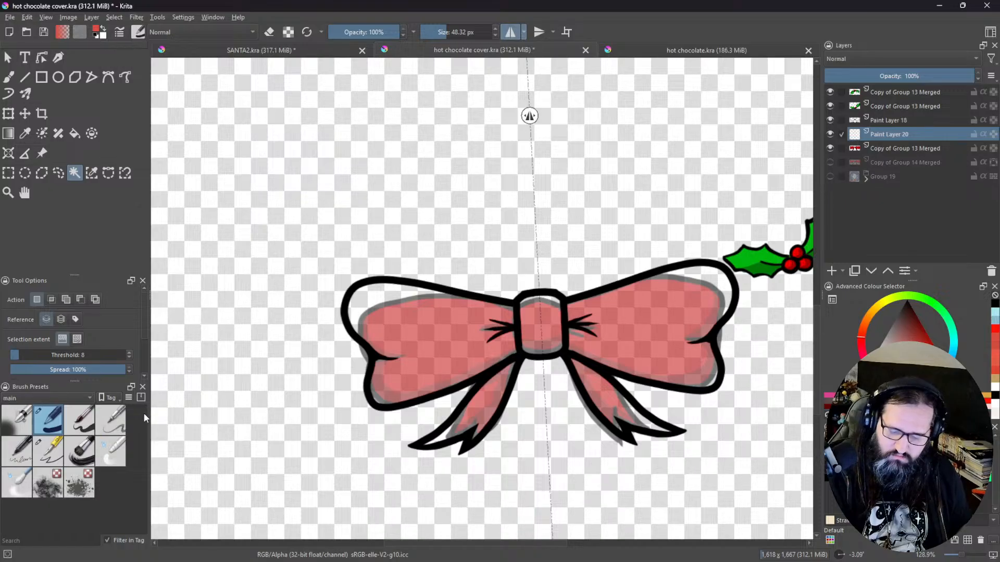
scroll(140, 343, "down", 3)
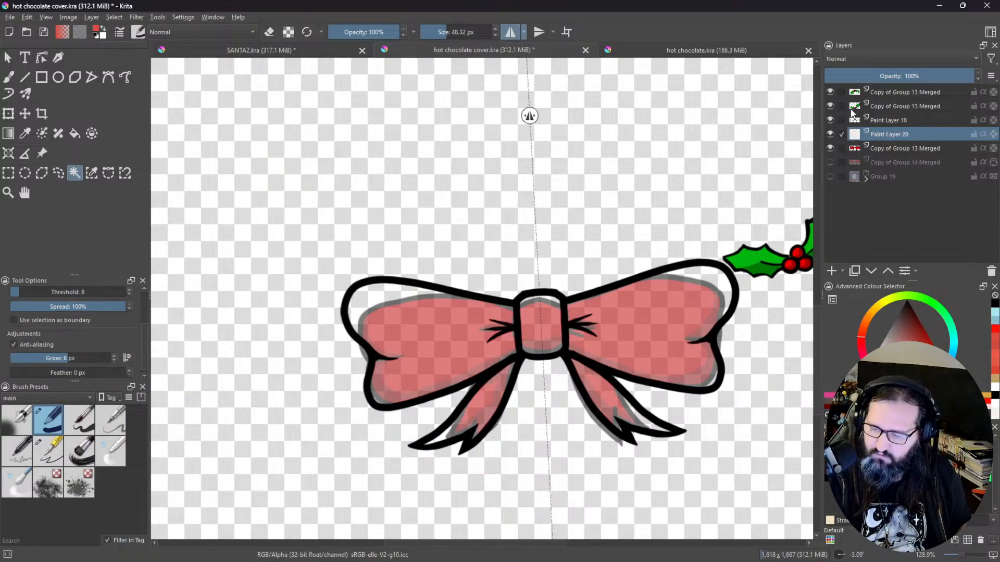
left_click(830, 106)
left_click(830, 92)
left_click(830, 134)
left_click(830, 120)
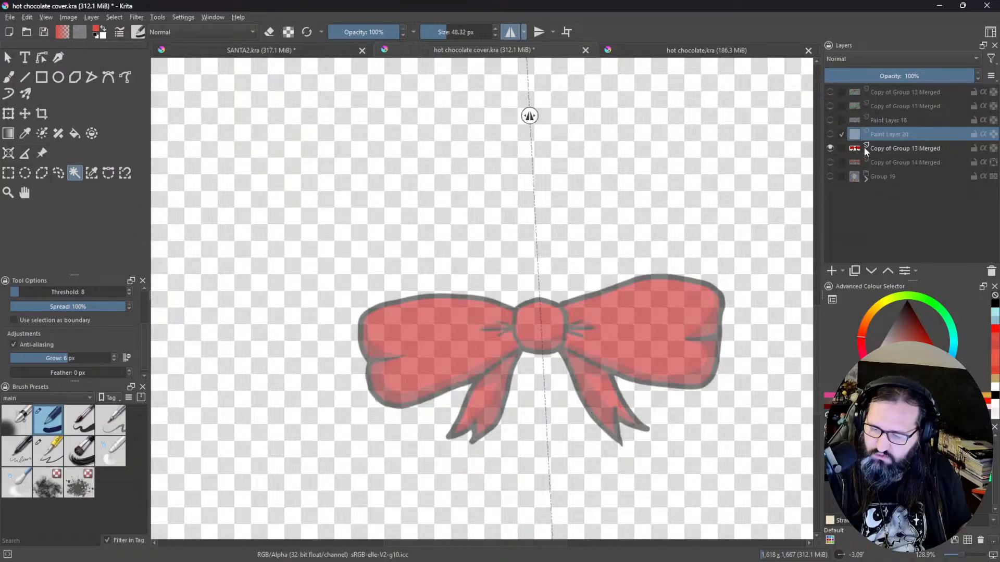
left_click(830, 134)
left_click(830, 120)
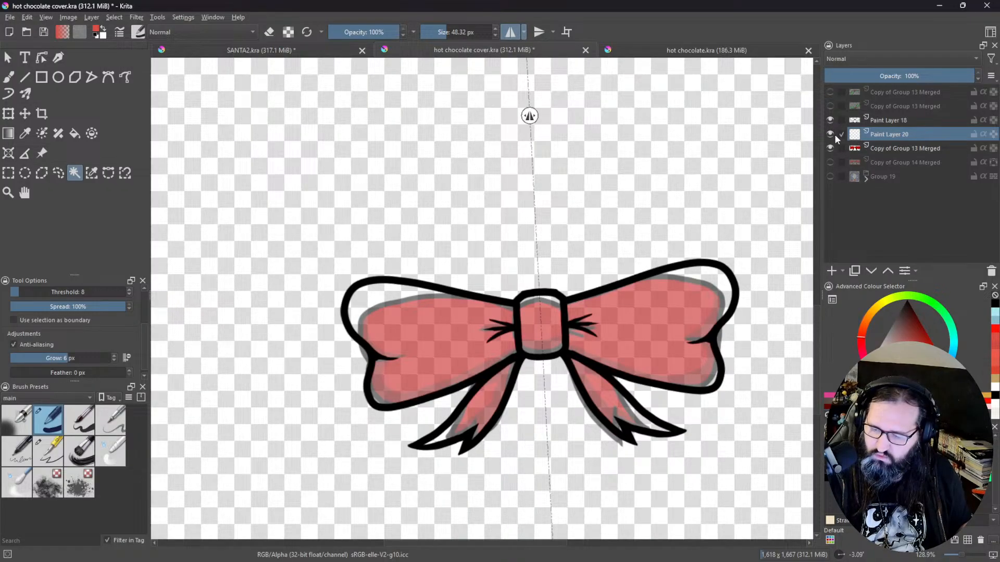
left_click(830, 148)
left_click_drag(739, 338, 649, 348)
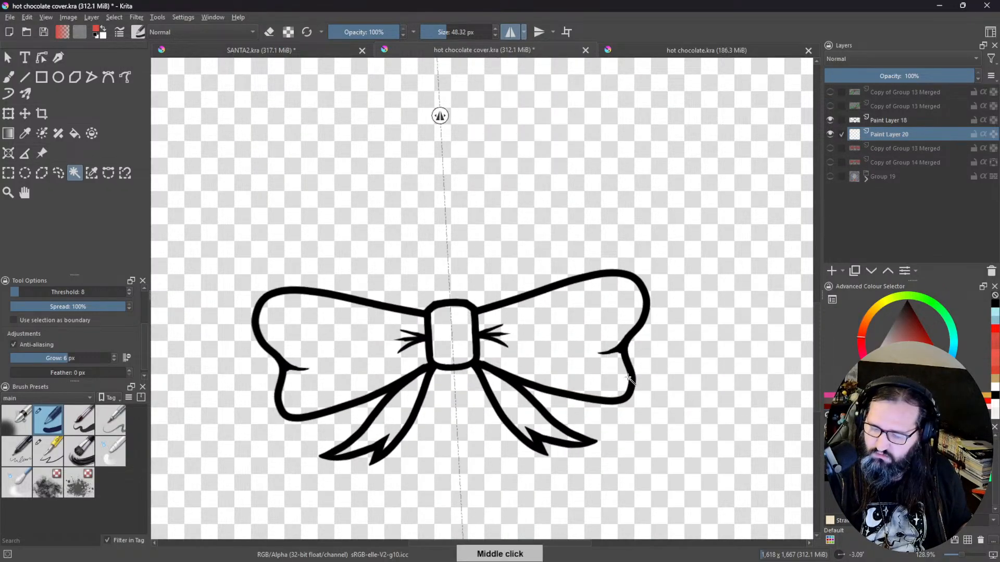
Step: Turn off mirroring and select the area outside the bow's outline on Paint Layer 18 with a contiguous selection grown by 6 px
key("m")
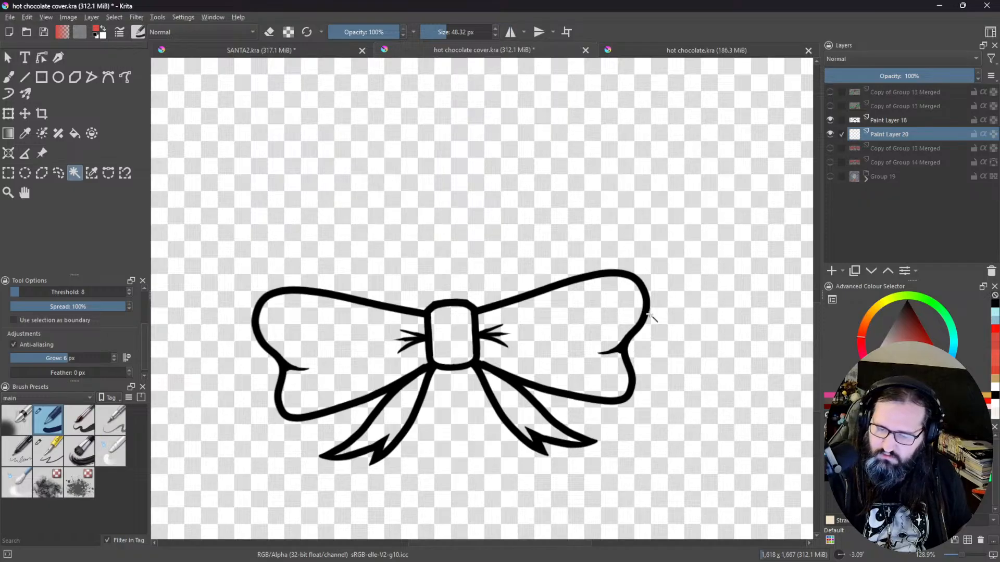
left_click(649, 384)
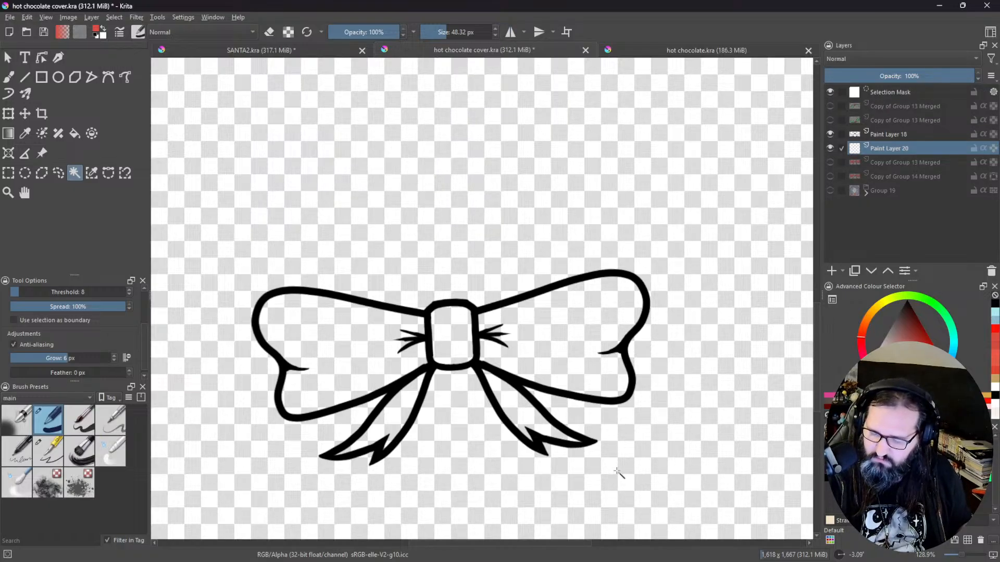
left_click(884, 138)
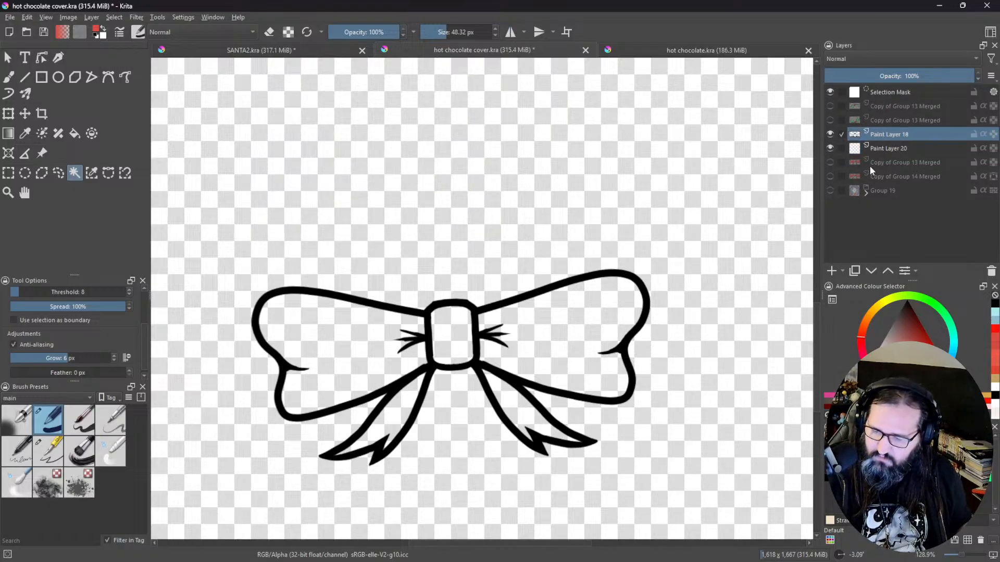
left_click(640, 390)
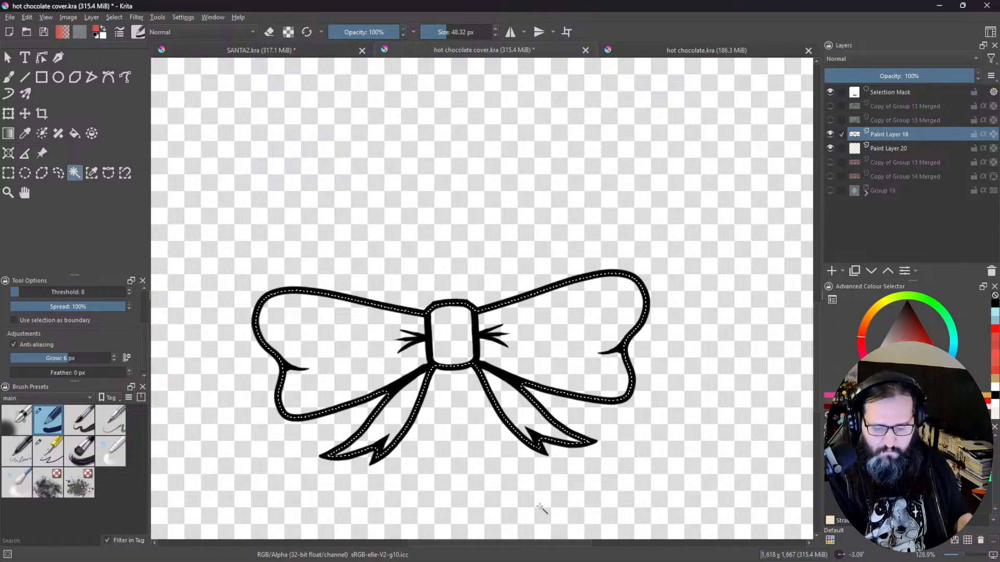
Step: Invert the selection and paint the bow's loops, knot and tails solid red on Paint Layer 20
left_click(9, 77)
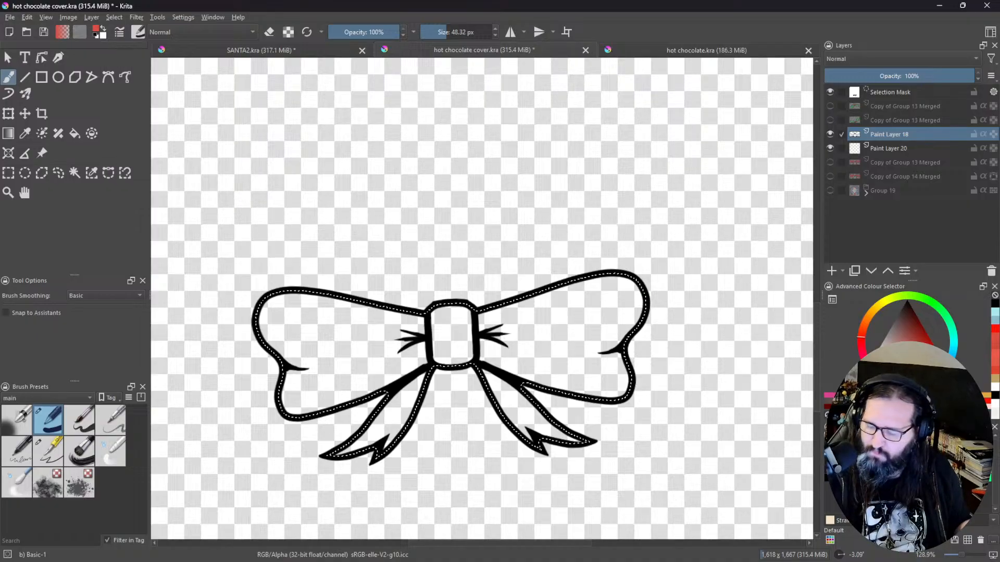
key("Page_Down")
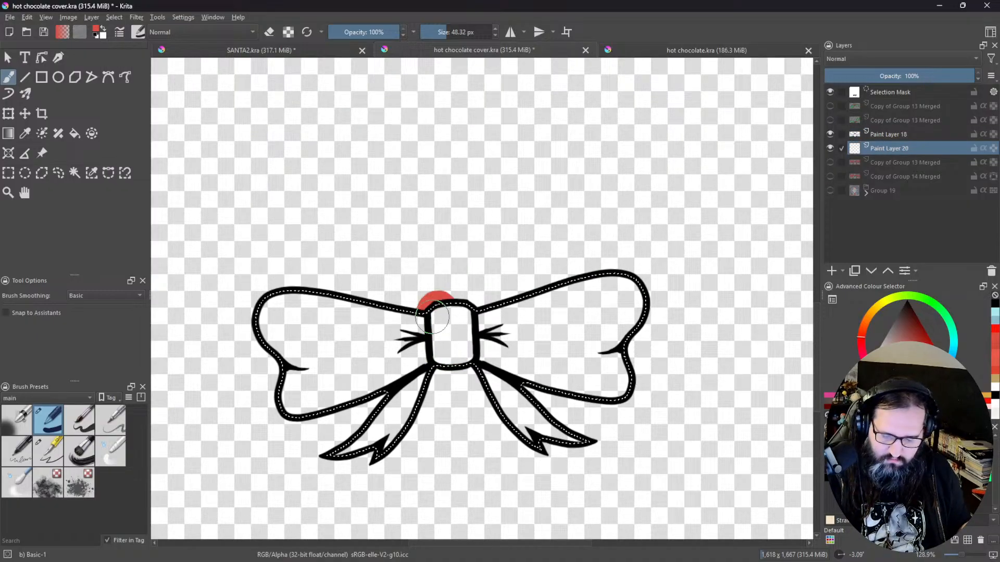
left_click_drag(432, 318, 456, 350)
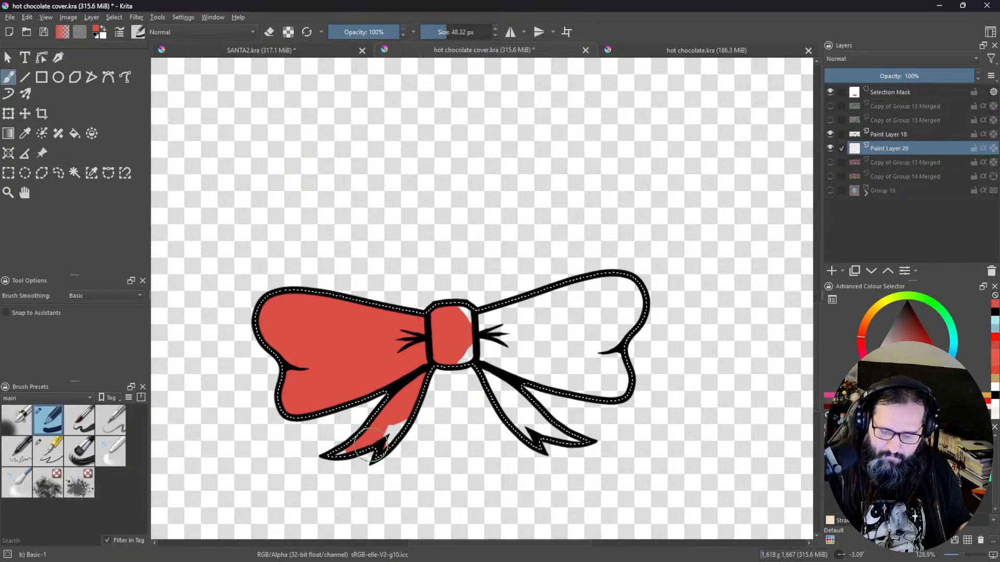
left_click_drag(511, 378, 624, 275)
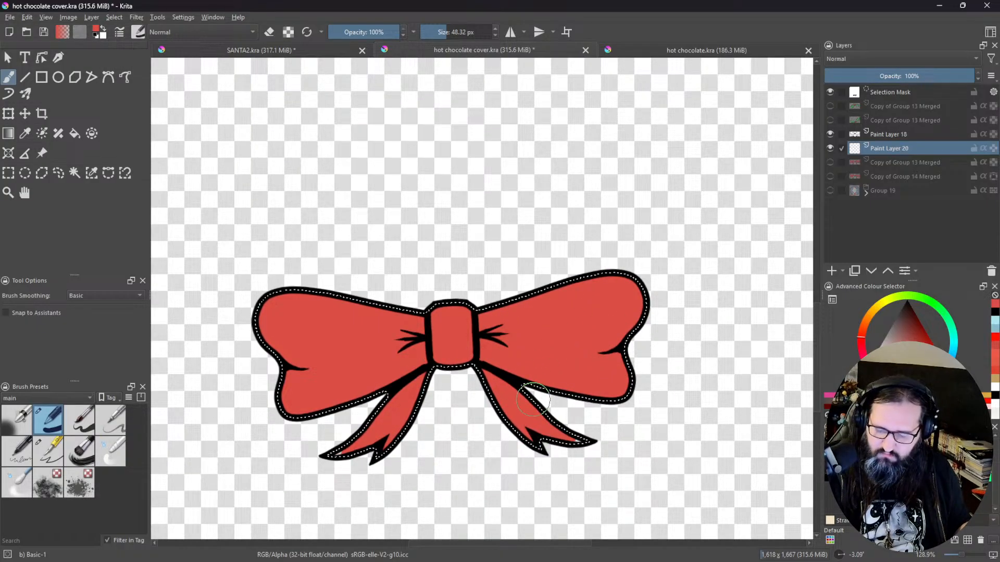
Step: Show Group 19 with the Santa snow globe and title banner behind the bow
scroll(645, 386, "down", 3)
left_click_drag(674, 416, 612, 405)
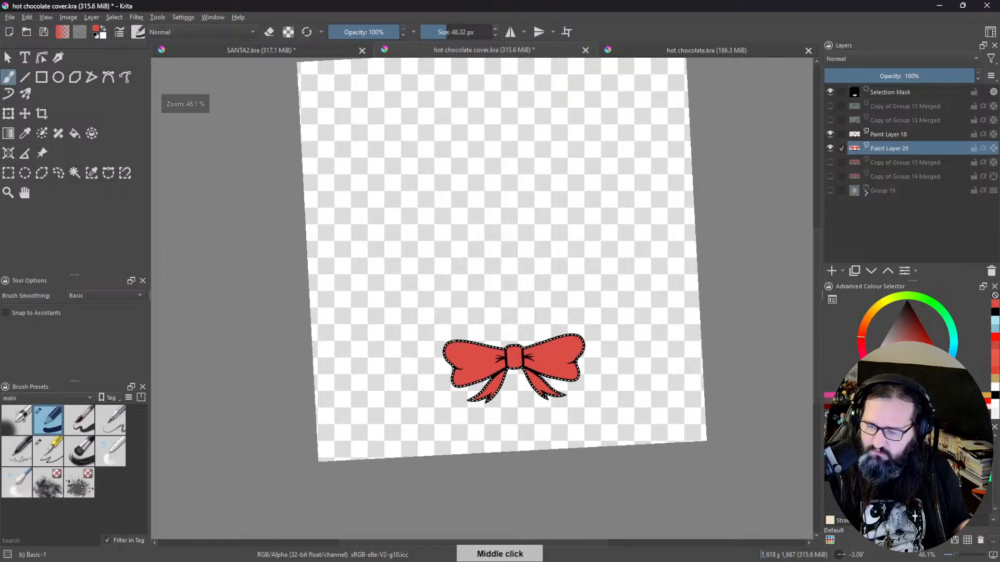
left_click(830, 192)
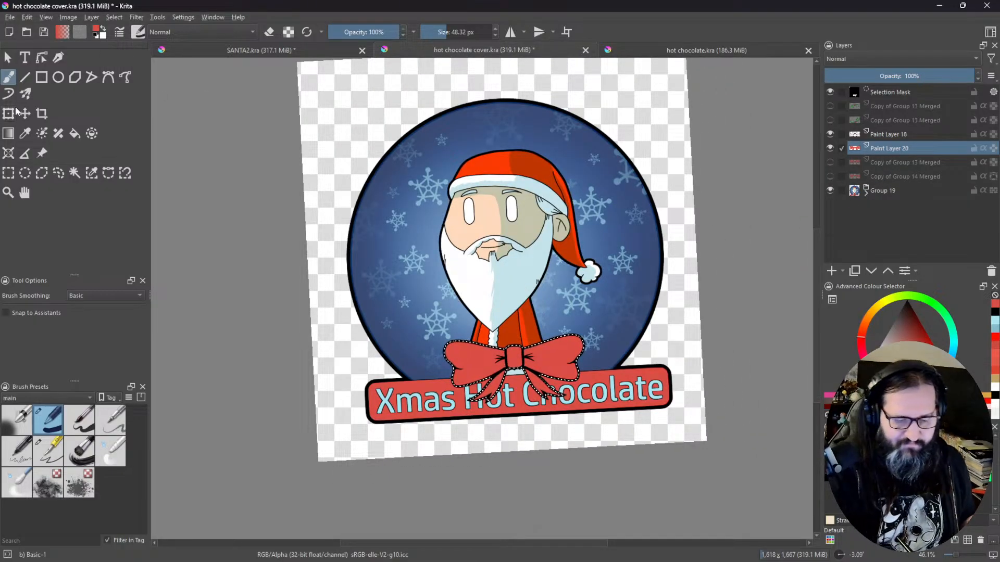
Step: Group Paint Layer 18 and Paint Layer 20 and rename the new group ribbon
key("ctrl+t")
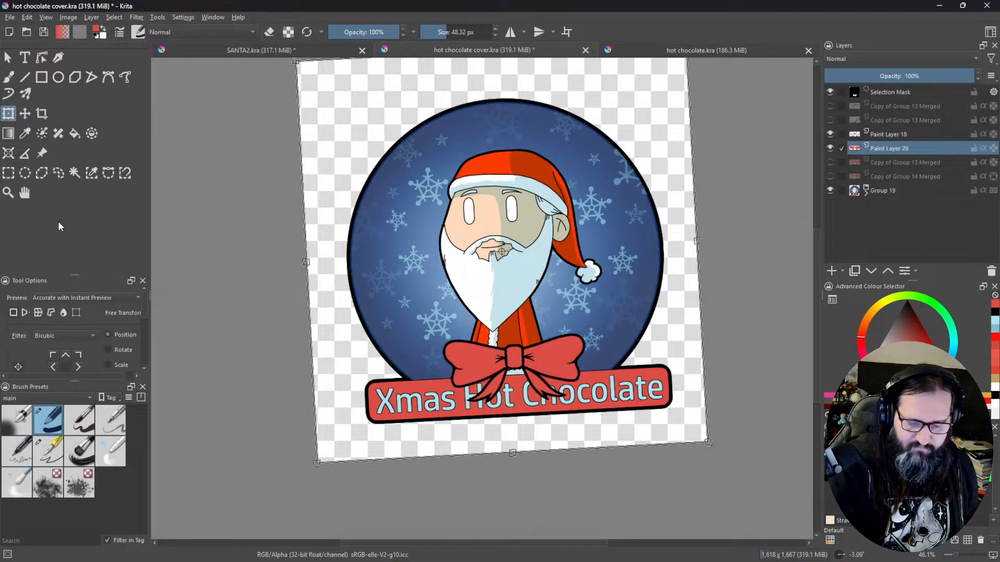
left_click(892, 136, "ctrl")
key("ctrl+g")
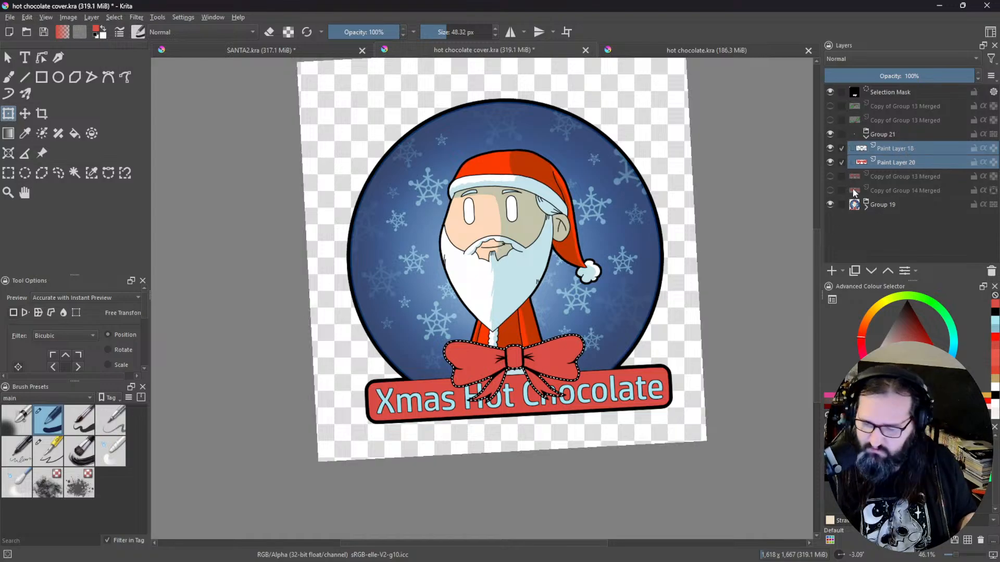
left_click(866, 138)
left_click(884, 134)
double_click(883, 134)
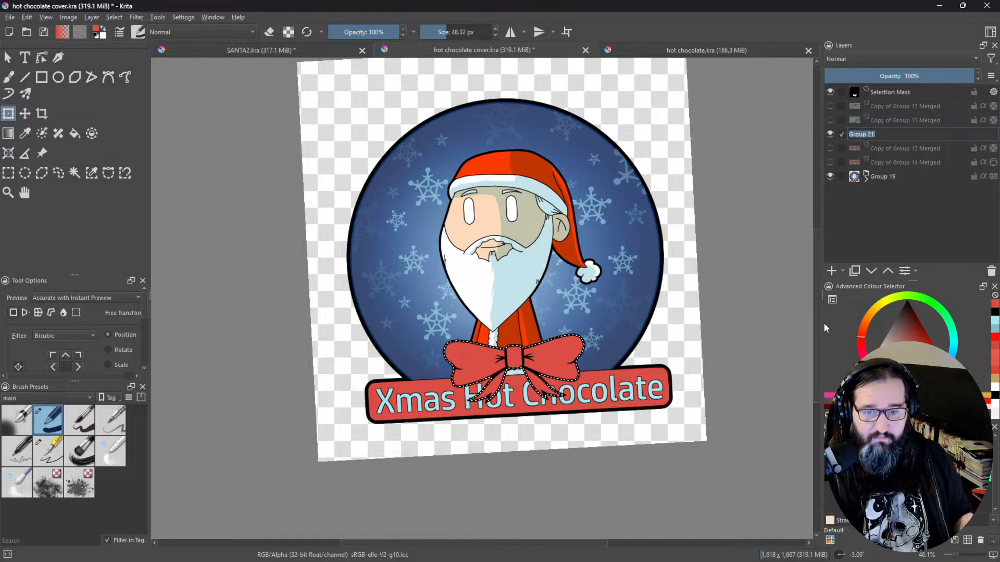
type("ri")
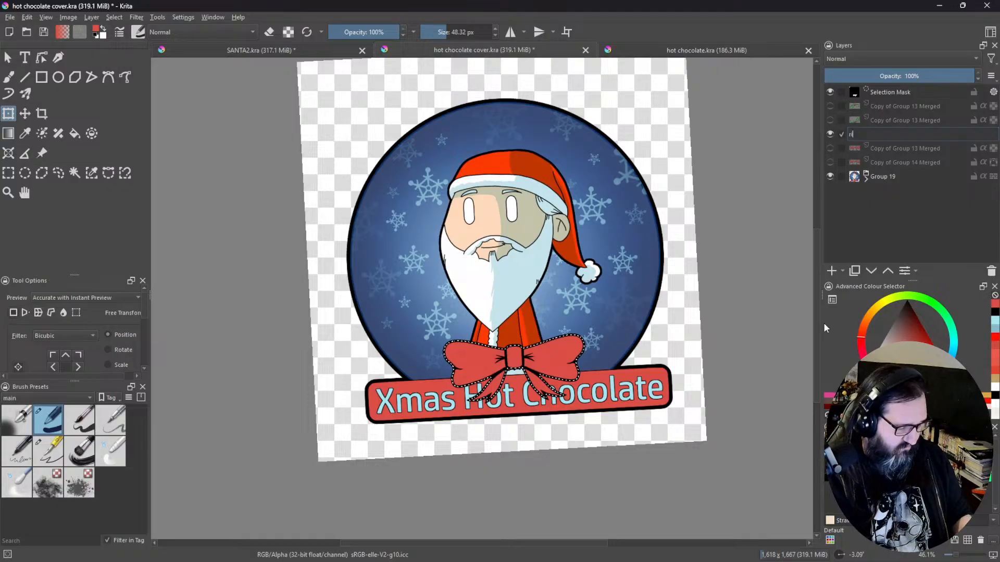
type("bbon")
key("Return")
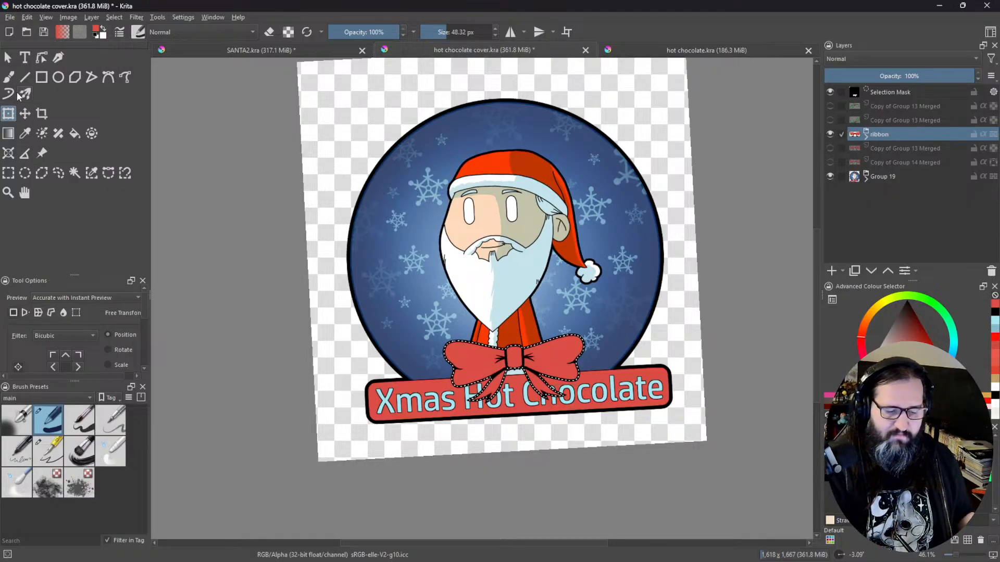
Step: Clear the selection and move the ribbon group up so the bow sits centred on the snow globe's top edge
key("ctrl+shift+a")
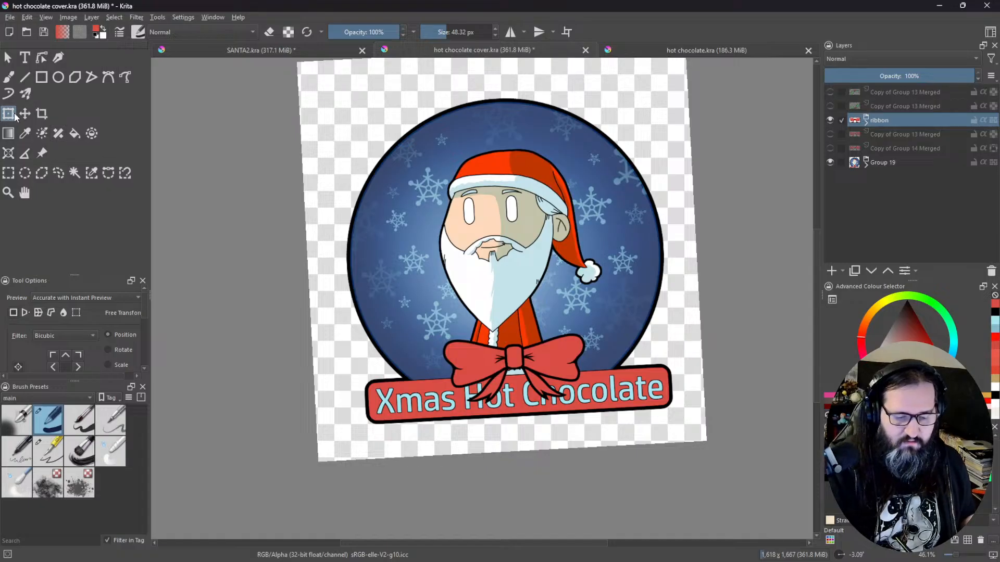
middle_click(578, 339)
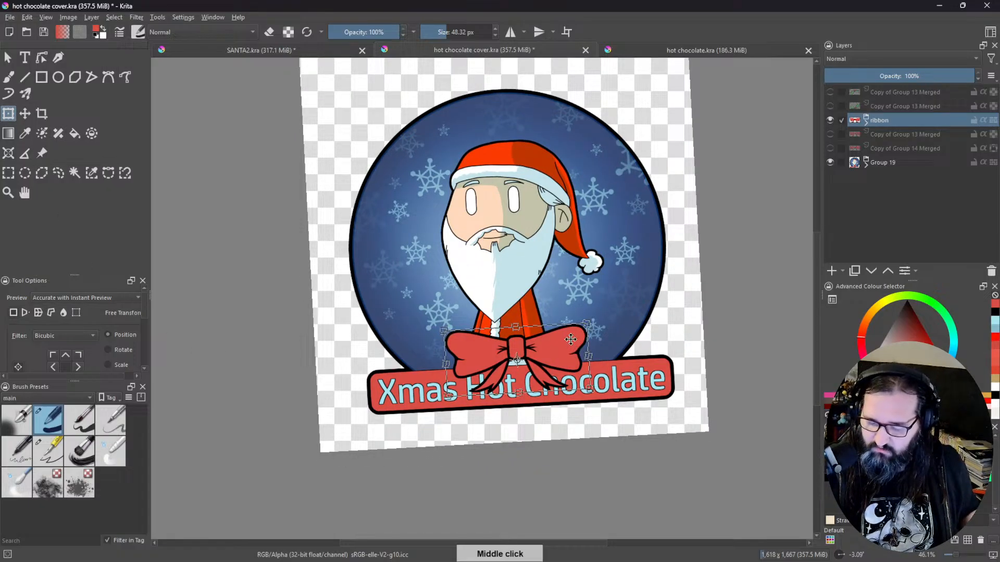
left_click_drag(571, 339, 540, 77)
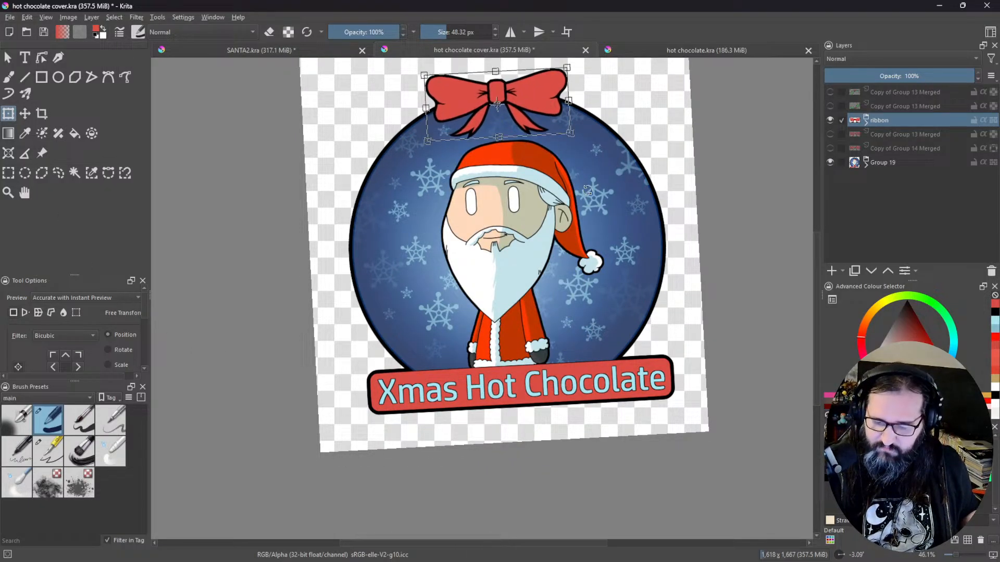
key("ctrl+z")
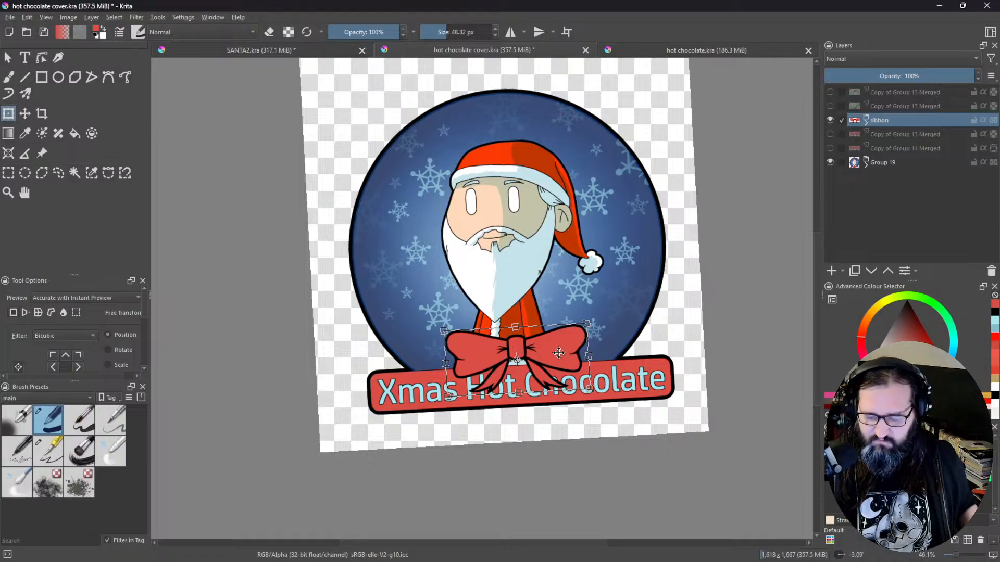
left_click_drag(560, 351, 567, 105)
left_click_drag(665, 308, 651, 356)
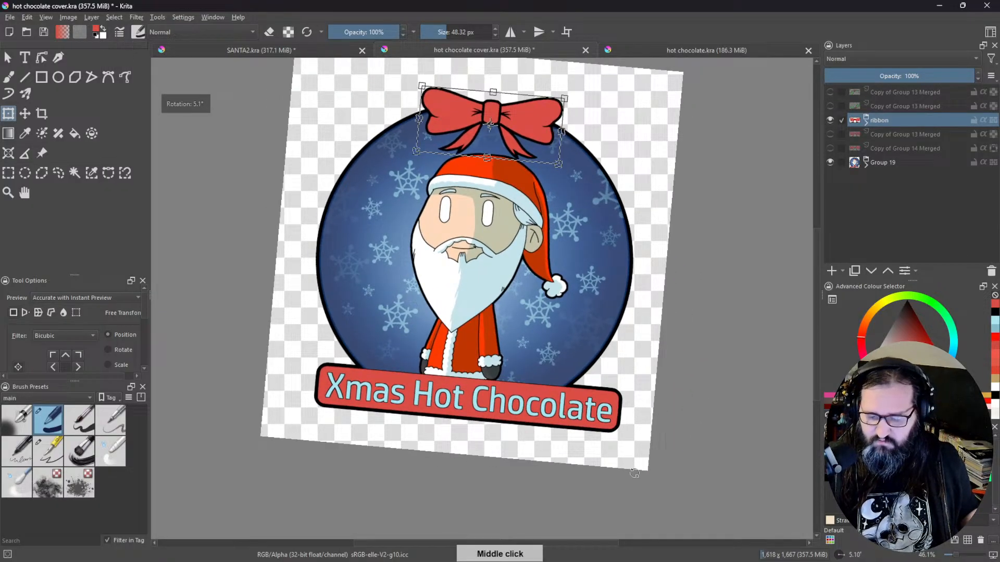
left_click_drag(609, 525, 583, 522)
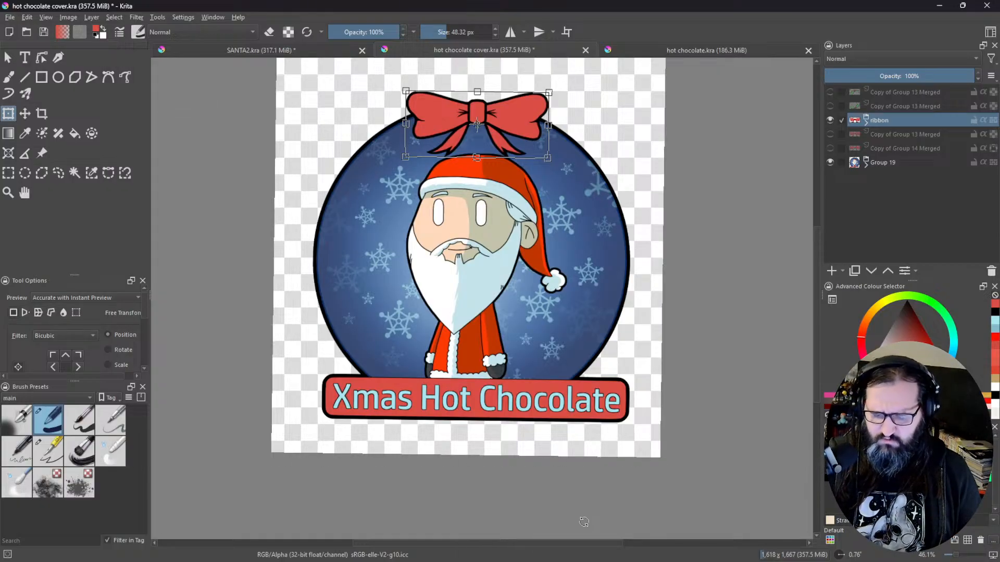
Step: Try the bow tilted over the left end of the title banner, and undo that move and rotation
left_click_drag(513, 125, 356, 367)
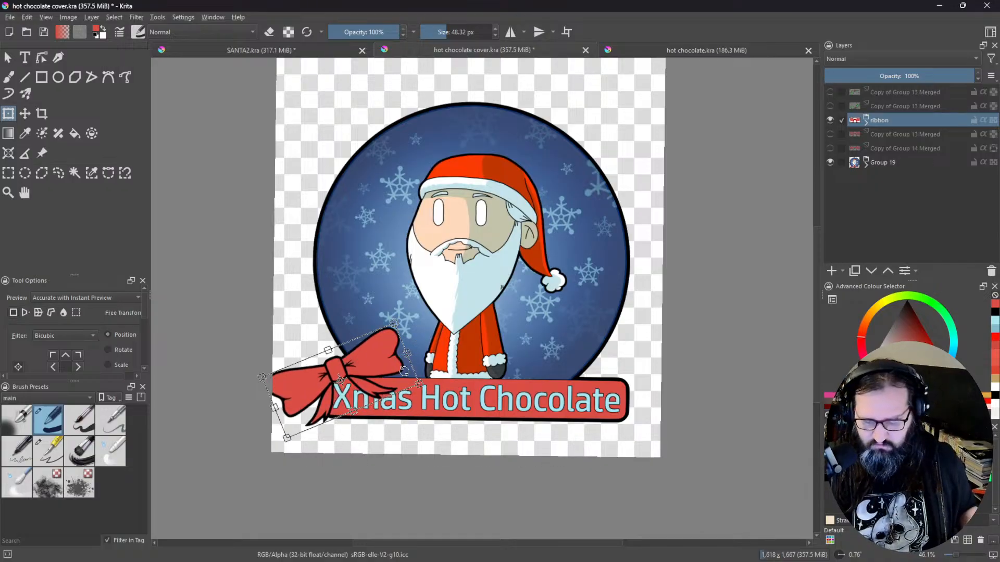
key("ctrl+z")
key("ctrl+z")
key("ctrl+z")
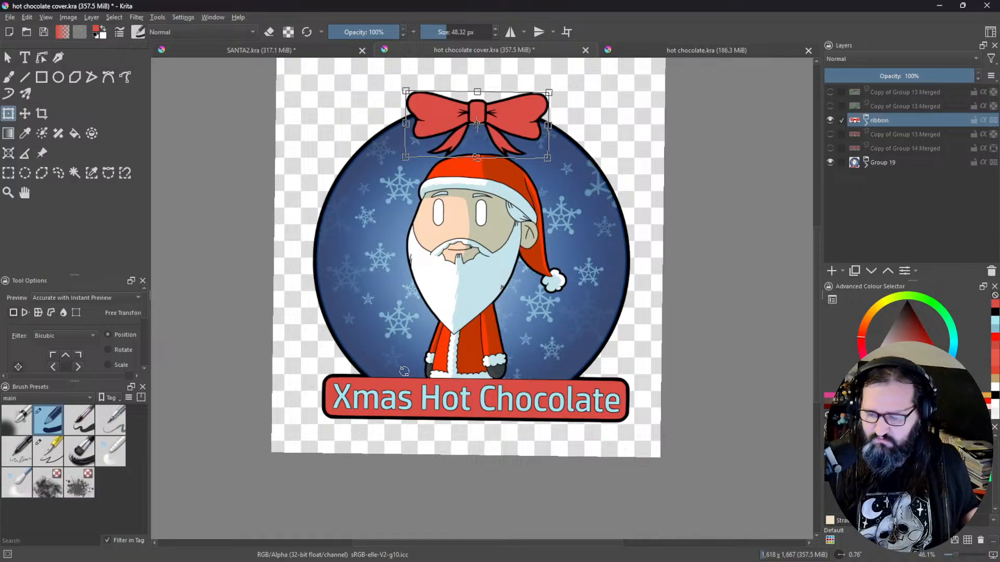
Step: Duplicate the ribbon group and hide the original
left_click(854, 270)
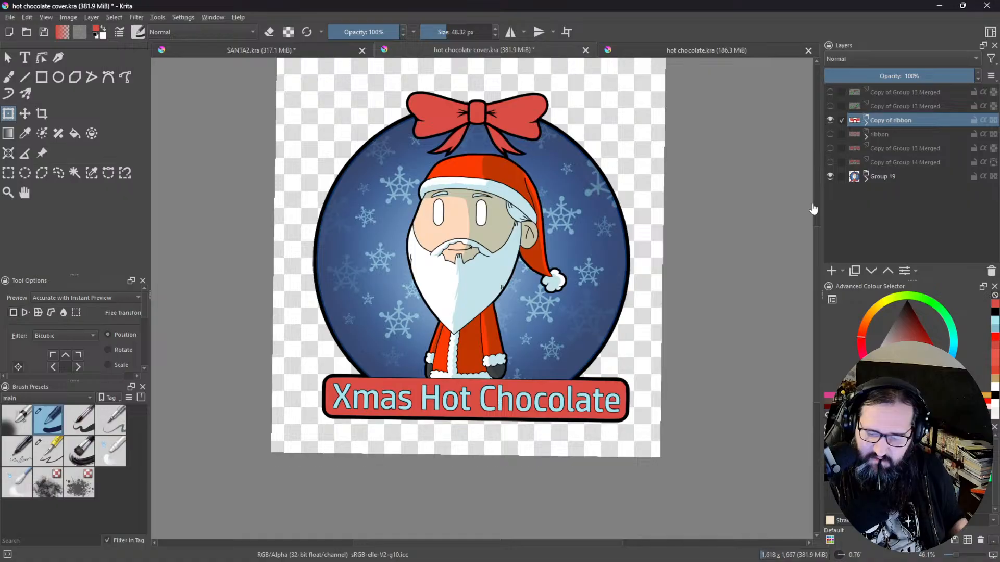
Step: Fill the unpainted tip of the bow's left tail with red on Paint Layer 20 in Copy of ribbon, using a 7.22 px brush
mouse_move(458, 147)
left_mouse_down()
mouse_move(468, 200)
mouse_move(549, 132)
mouse_move(820, 19)
left_mouse_up()
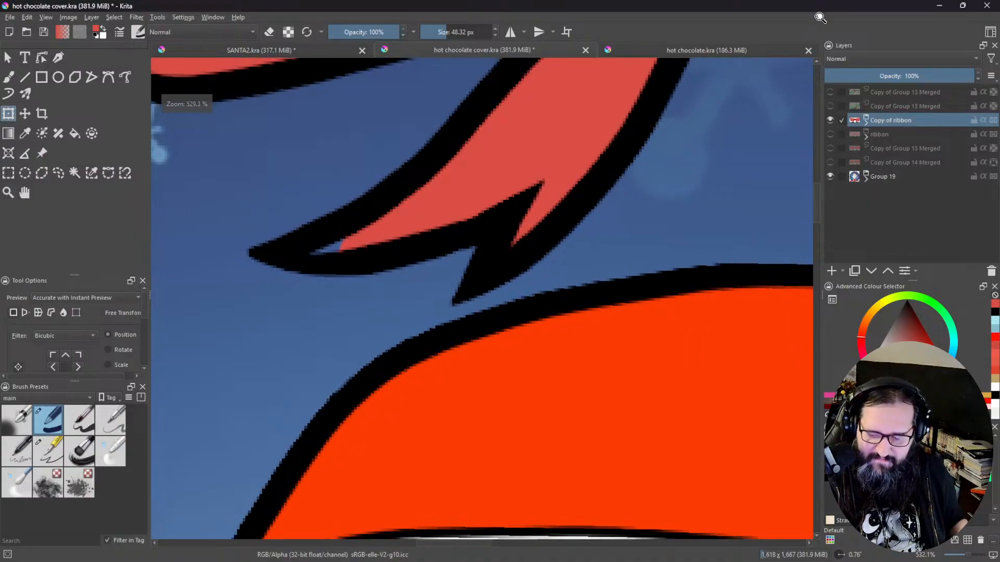
left_click(866, 123)
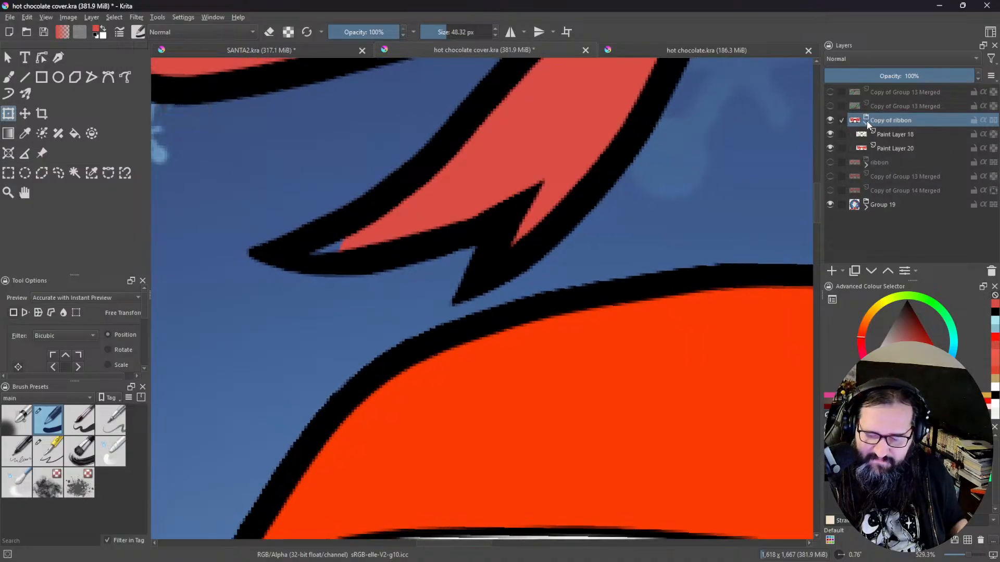
left_click(884, 149)
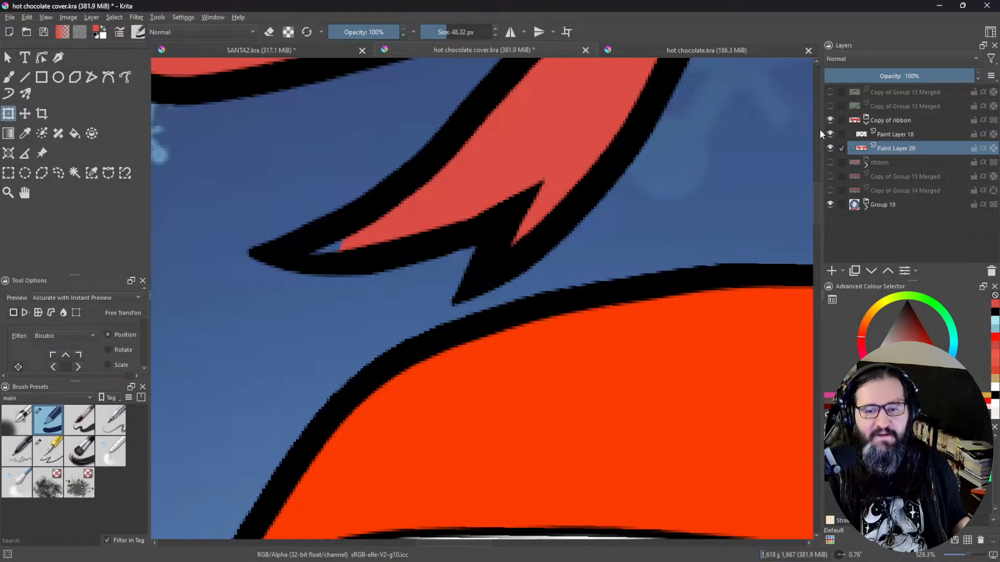
key("b")
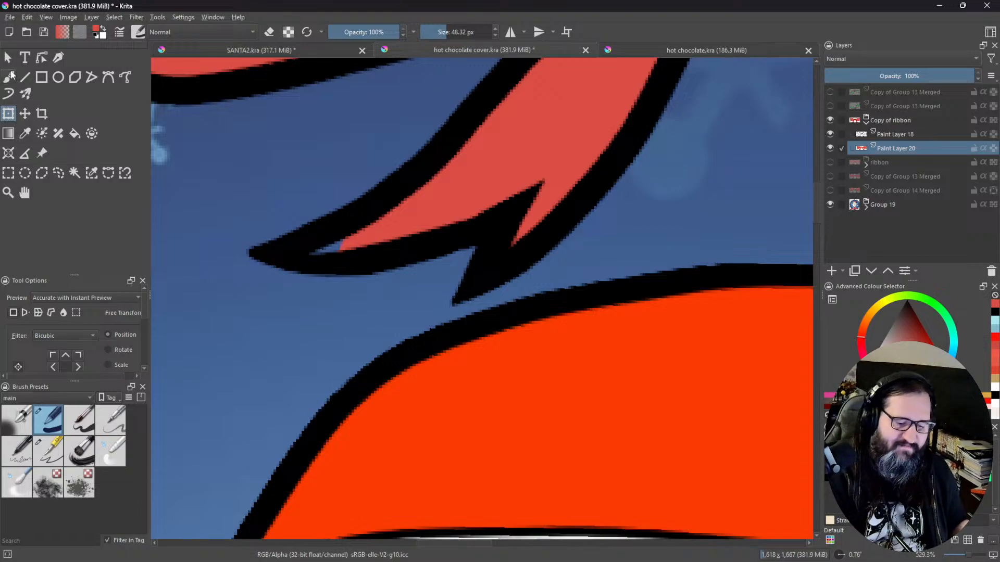
key("bracketleft")
key("bracketleft")
key("bracketleft")
key("bracketleft")
key("bracketleft")
key("bracketleft")
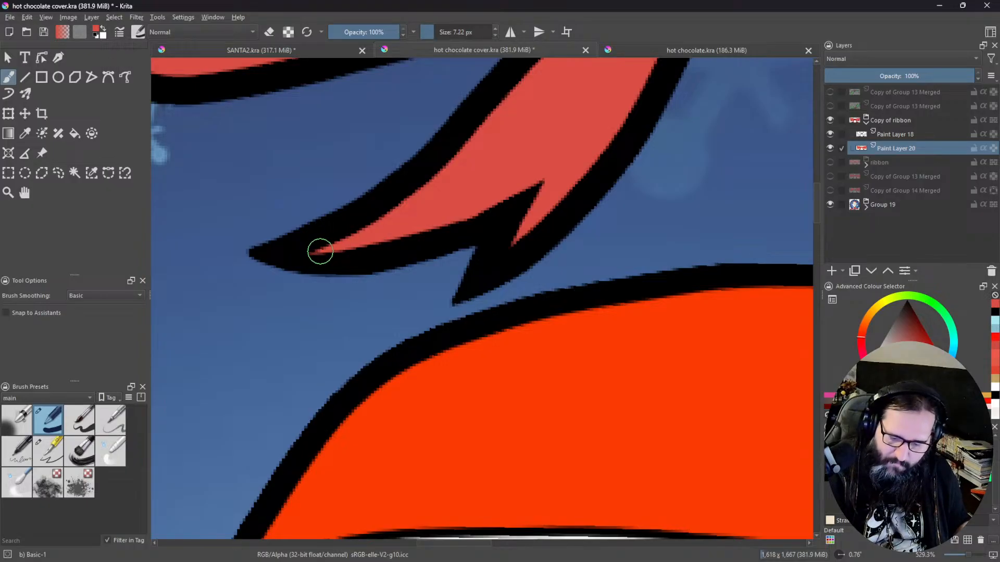
Step: Inspect the copied bow's loops, knot and both tails up close for unfilled gaps along the outline
left_click_drag(644, 279, 560, 370)
left_click_drag(678, 335, 424, 384)
left_click_drag(617, 341, 629, 290)
left_click_drag(588, 356, 595, 448)
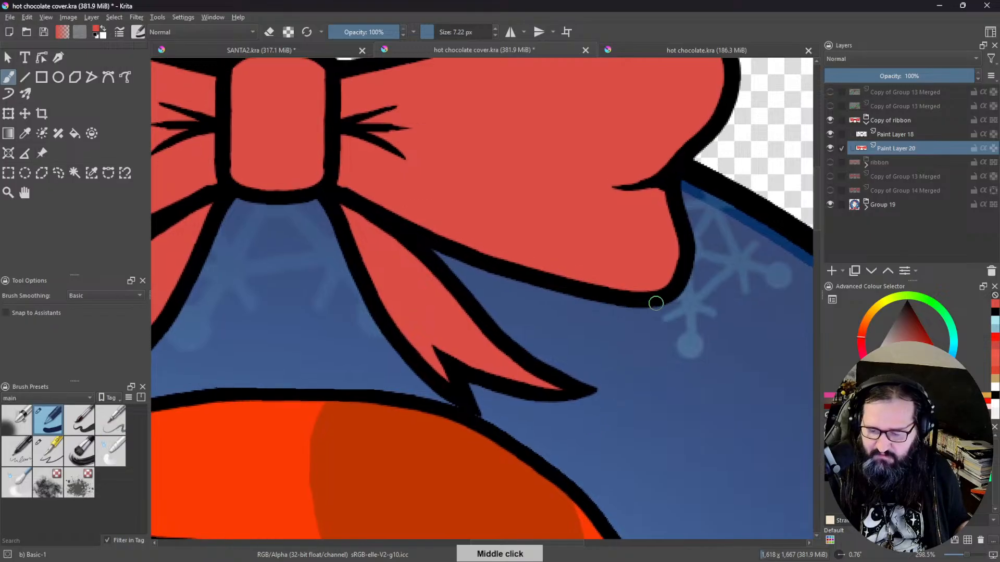
left_click_drag(654, 302, 645, 359)
left_click_drag(596, 414, 743, 352)
left_click_drag(743, 351, 689, 404)
mouse_move(569, 428)
left_mouse_down()
mouse_move(584, 403)
mouse_move(563, 339)
left_mouse_up()
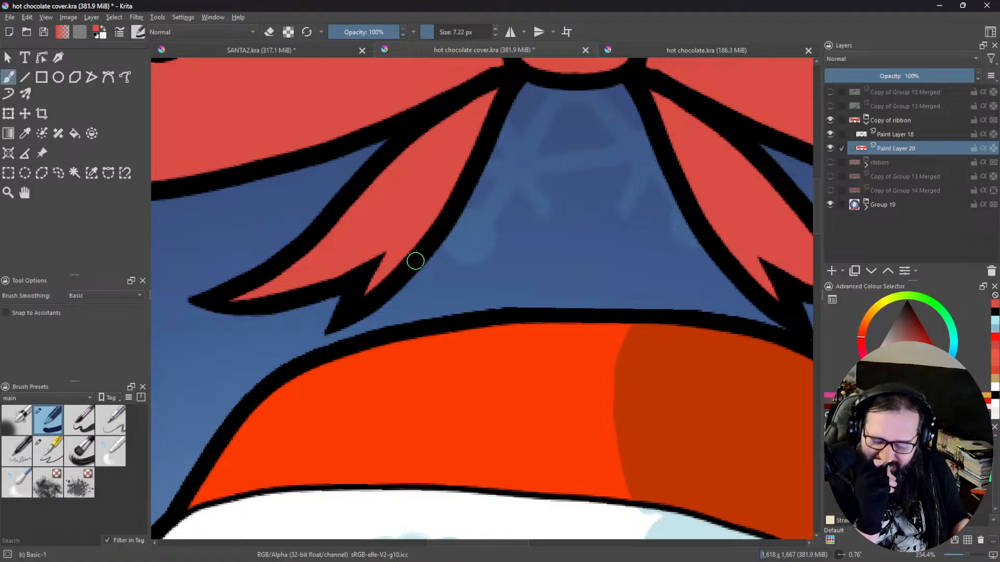
left_click_drag(568, 239, 547, 324)
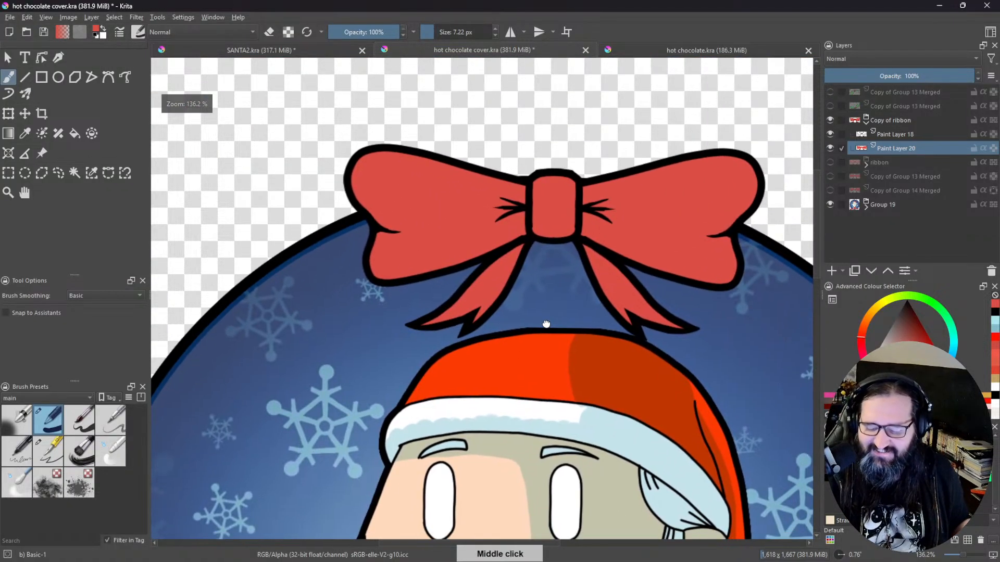
left_click_drag(433, 254, 439, 205)
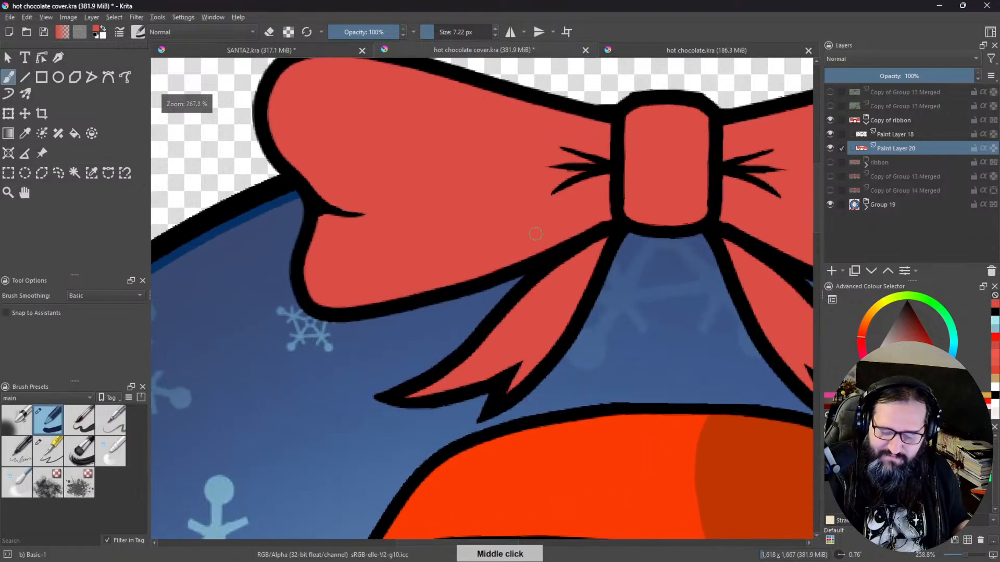
left_click_drag(638, 275, 529, 341)
left_click_drag(641, 367, 578, 399)
left_click_drag(638, 451, 656, 372)
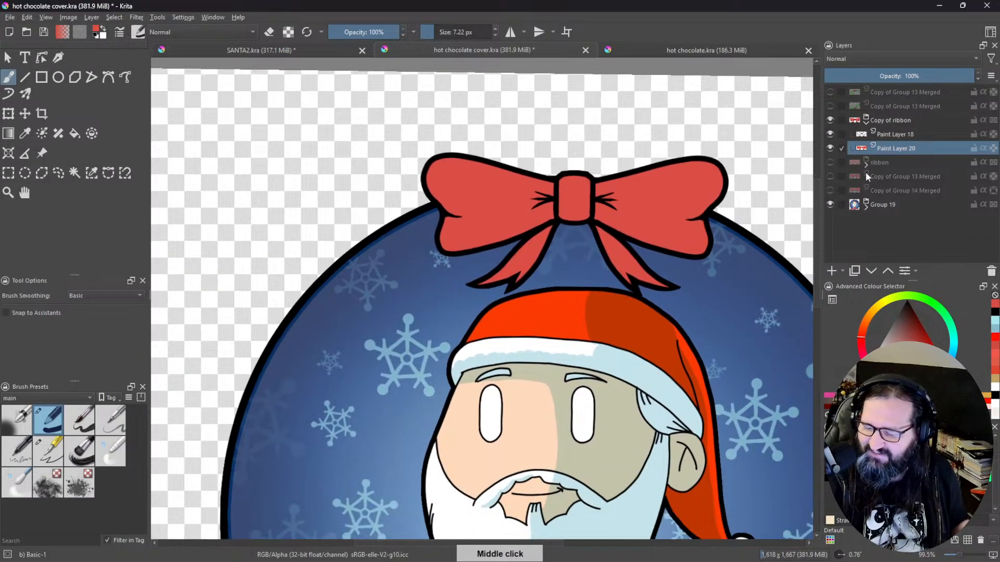
Step: Show the original ribbon group in place of its copy and fill its left tail tip with red on Paint Layer 20
left_click(866, 124)
left_click(866, 137)
left_click(830, 120)
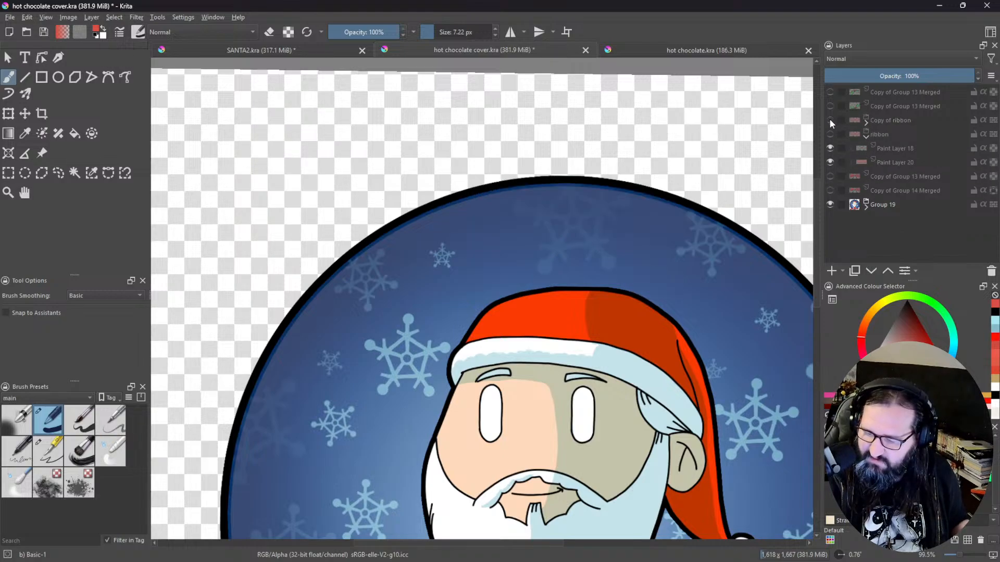
left_click(829, 134)
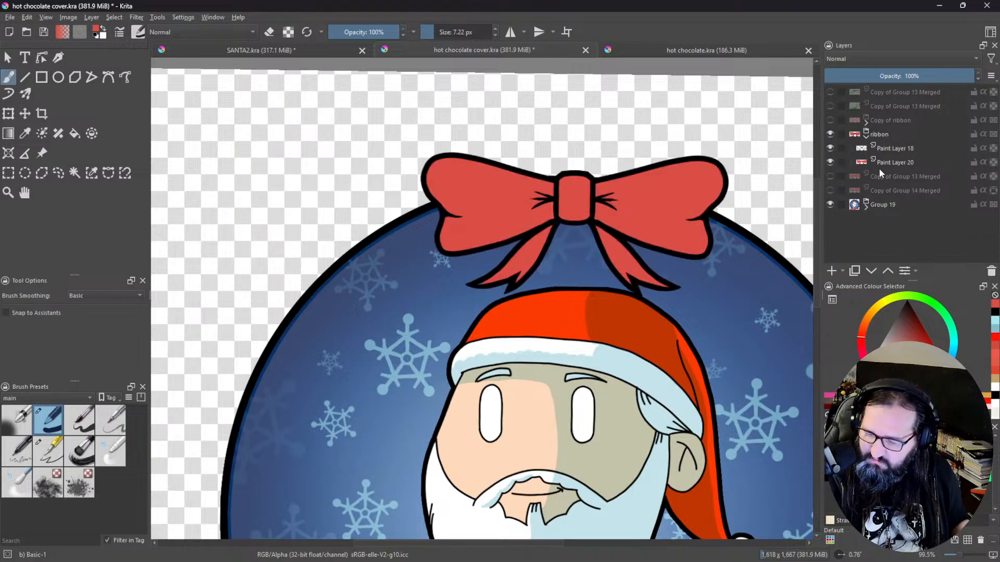
middle_click(520, 308)
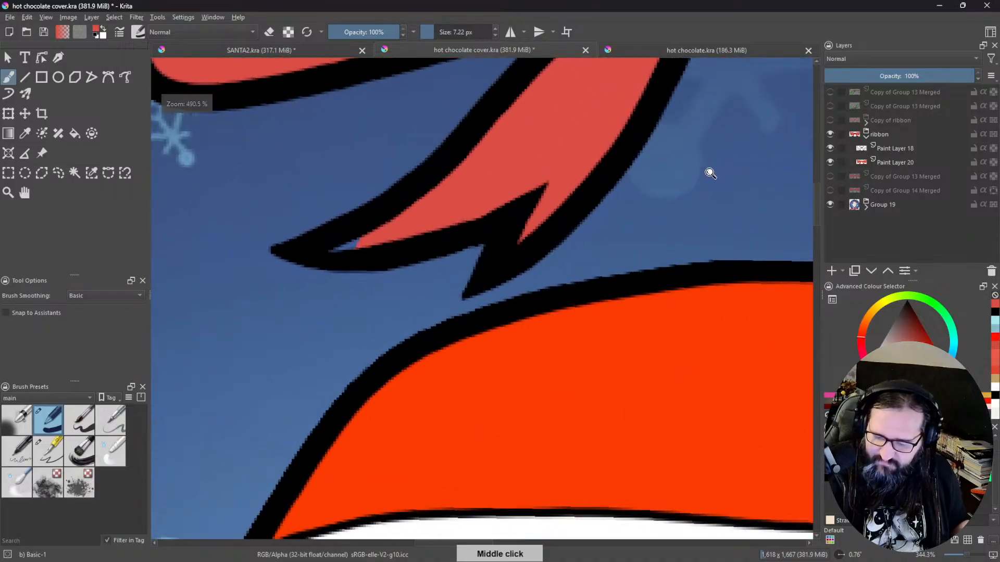
left_click(891, 162)
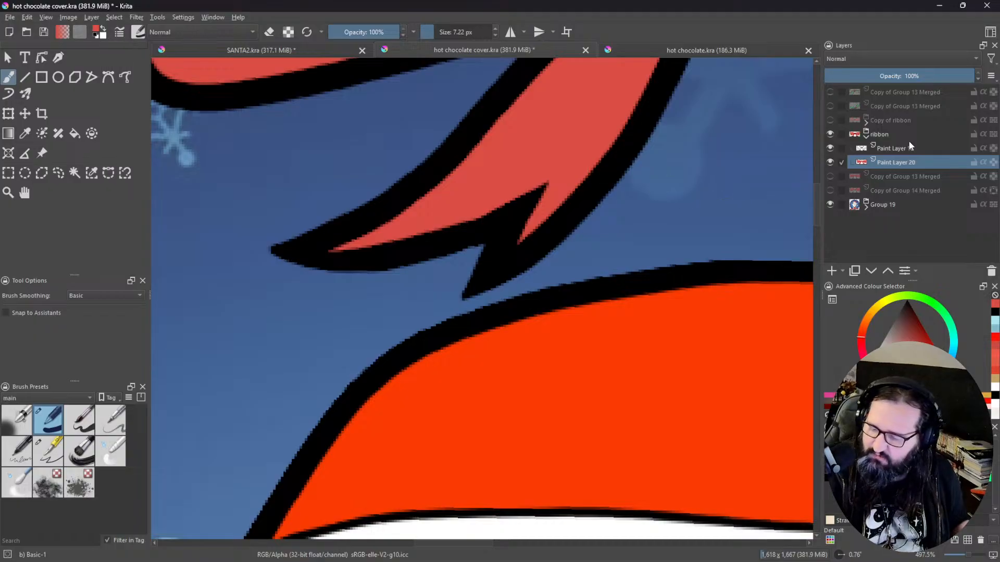
left_click(867, 136)
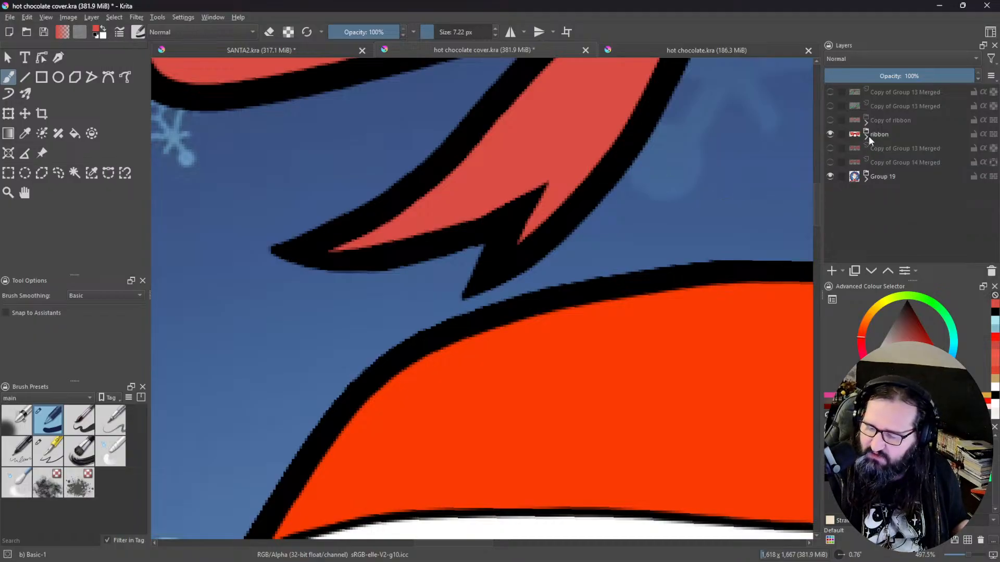
Step: Show Copy of ribbon again and hide the original ribbon group
left_click(830, 120)
left_click(829, 134)
middle_click(708, 395)
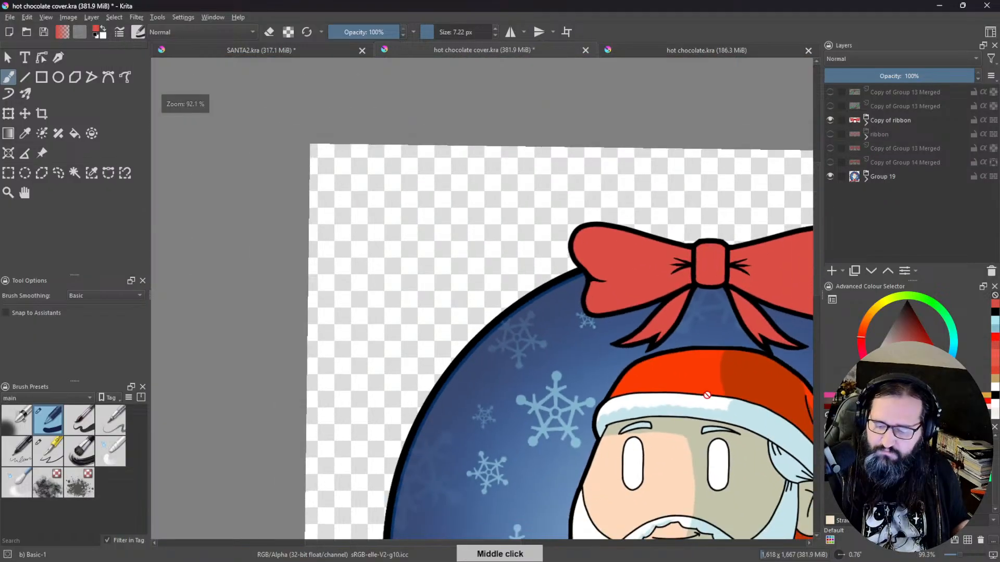
left_click_drag(707, 395, 569, 315)
scroll(627, 395, "down", 3)
left_click_drag(627, 395, 603, 442)
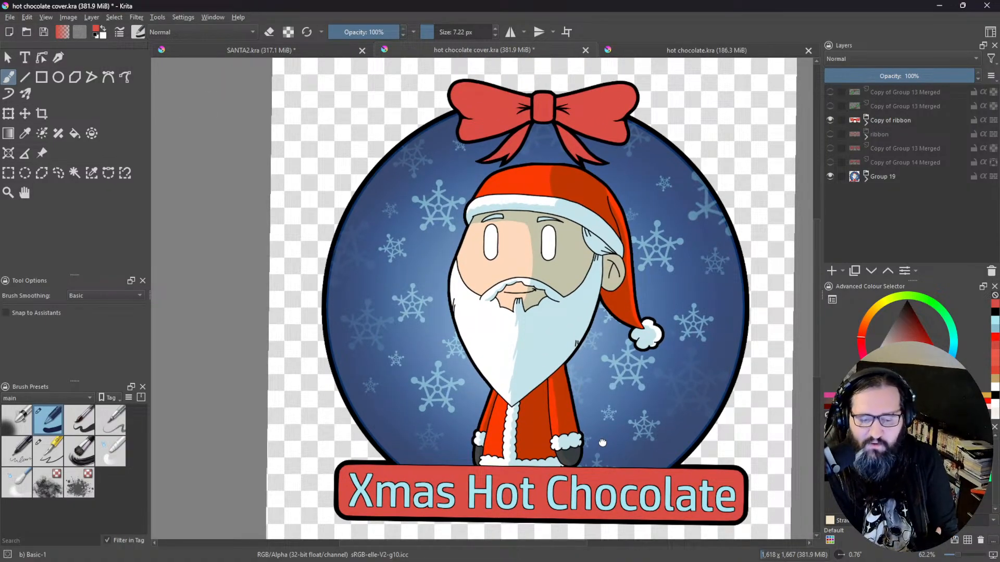
Step: Switch to the SANTA2.kra document, hide Copy of Group 65 Merged, and show and expand Group 65
left_click(299, 52)
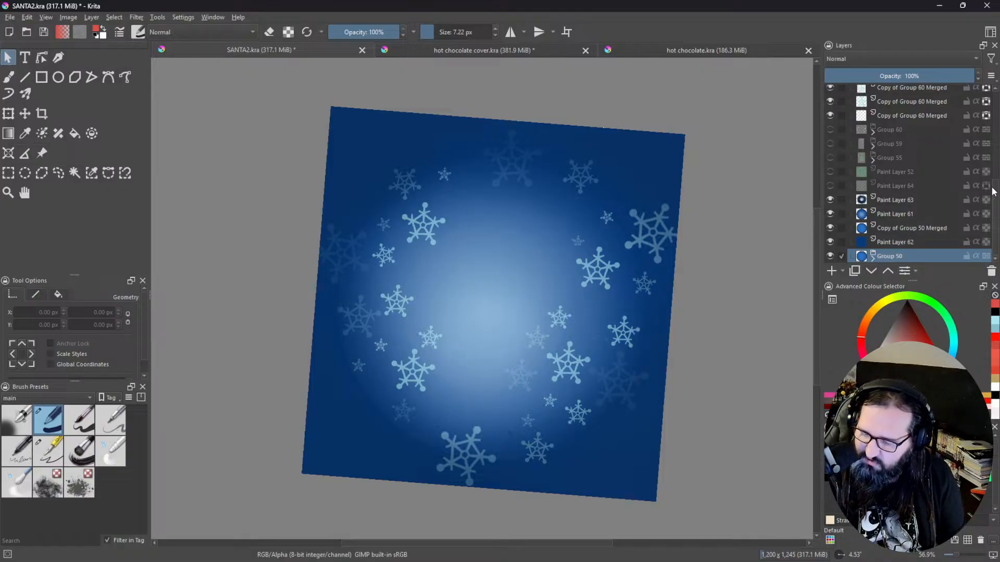
scroll(998, 180, "up", 2)
scroll(998, 180, "up", 3)
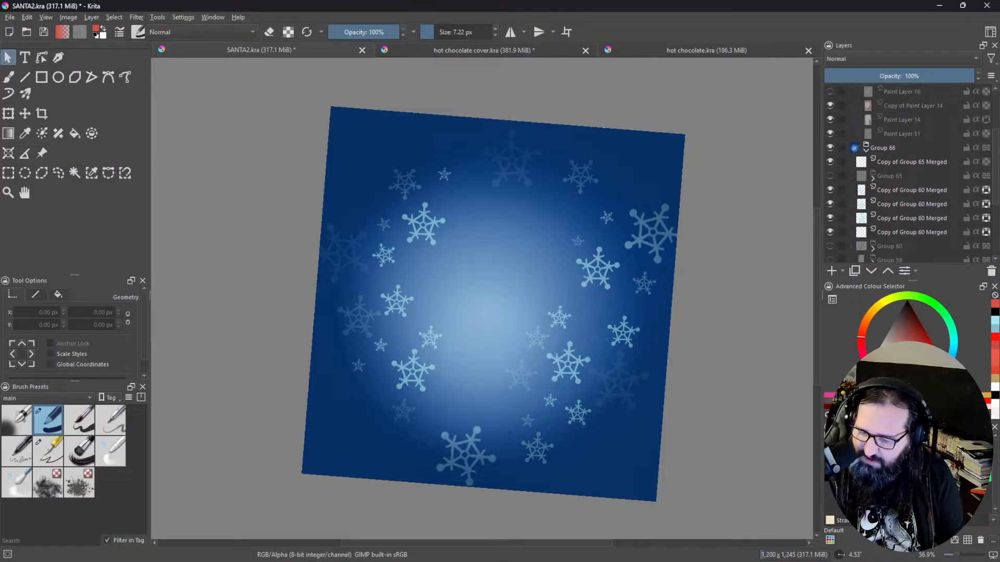
left_click_drag(996, 160, 997, 142)
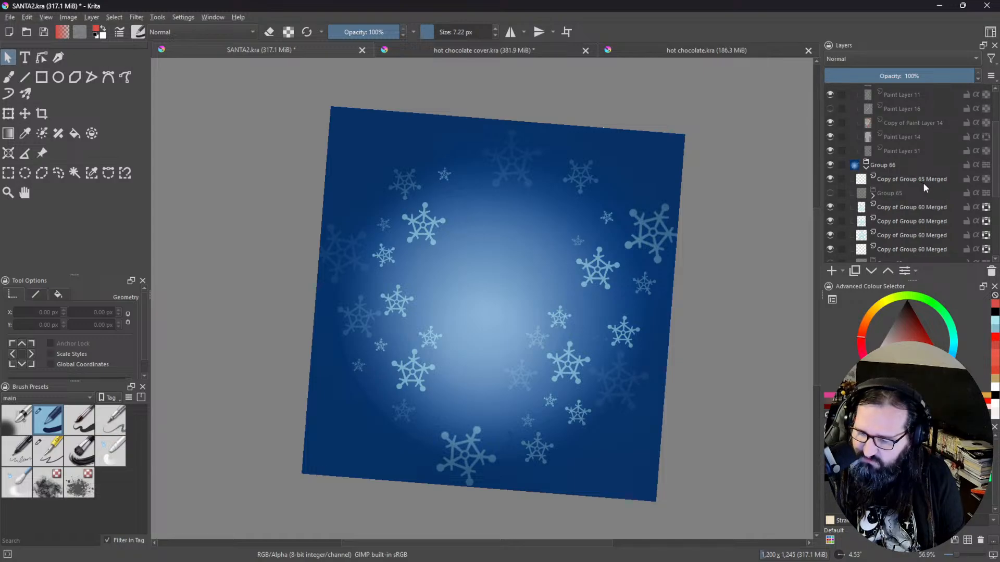
left_click(829, 179)
left_click(830, 193)
left_click(874, 195)
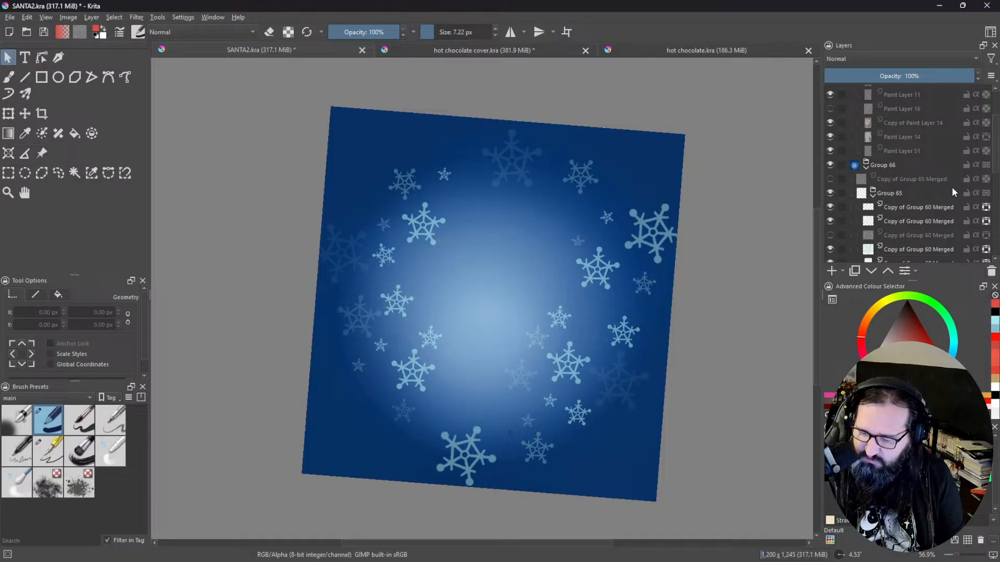
Step: Collapse Group 65, compare it with Copy of Group 65 Merged, and leave only the merged copy visible
mouse_move(996, 165)
left_mouse_down()
mouse_move(995, 189)
mouse_move(996, 179)
left_mouse_up()
left_click(872, 141)
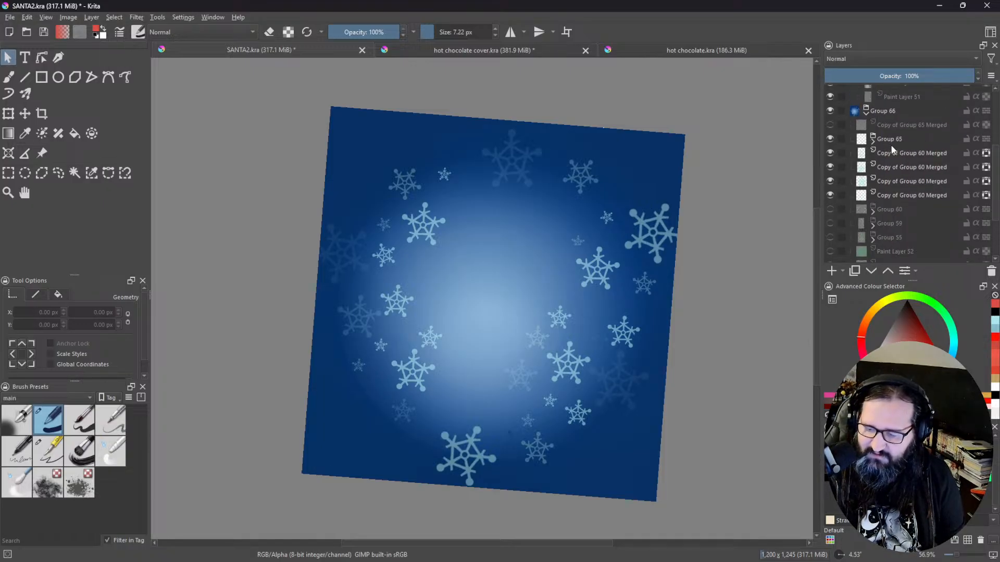
left_click(830, 139)
left_click(830, 125)
left_click(831, 139)
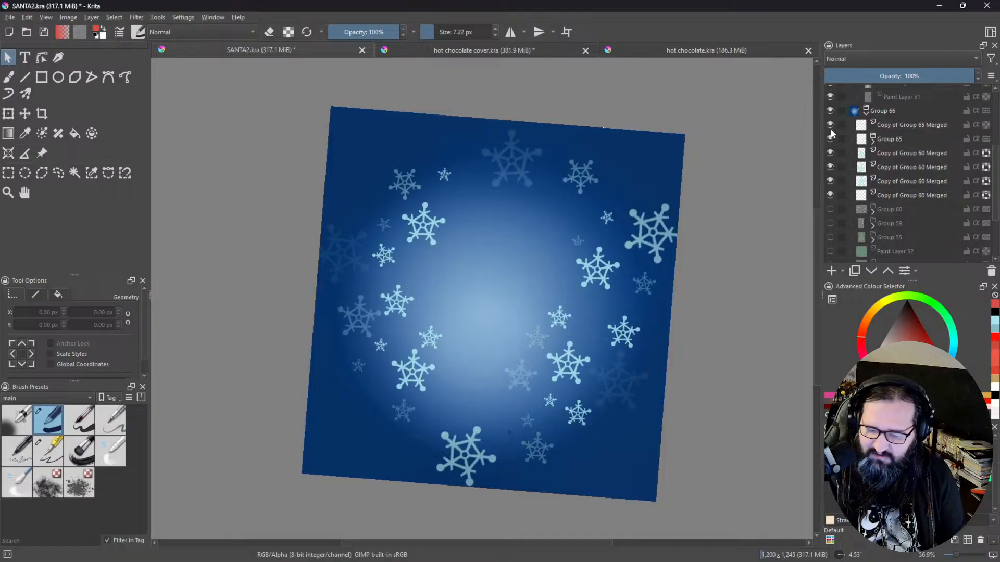
left_click(831, 125)
left_click(830, 139)
left_click(831, 125)
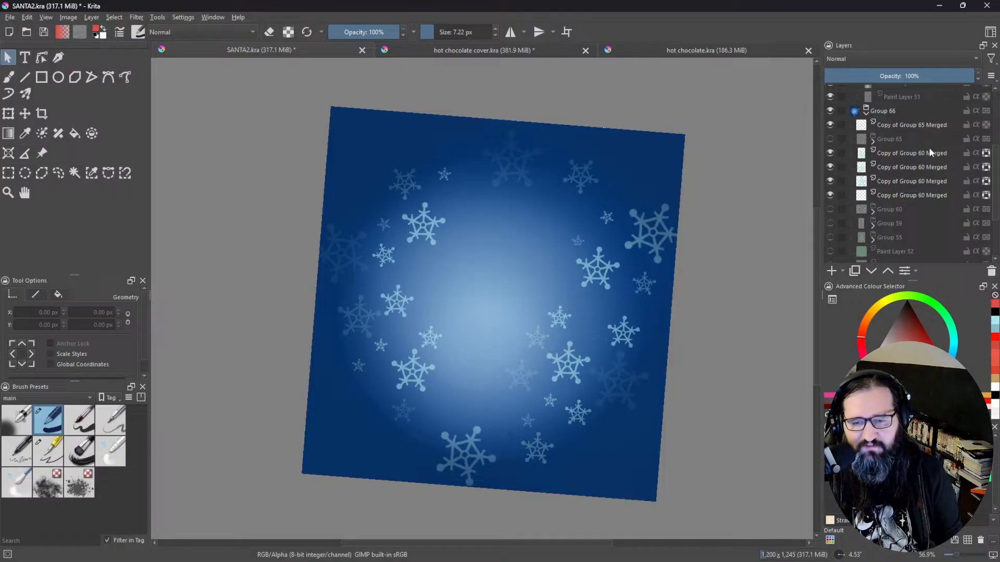
Step: Check the hot chocolate.kra document, return to hot chocolate cover.kra and collapse the original ribbon group
left_click(711, 54)
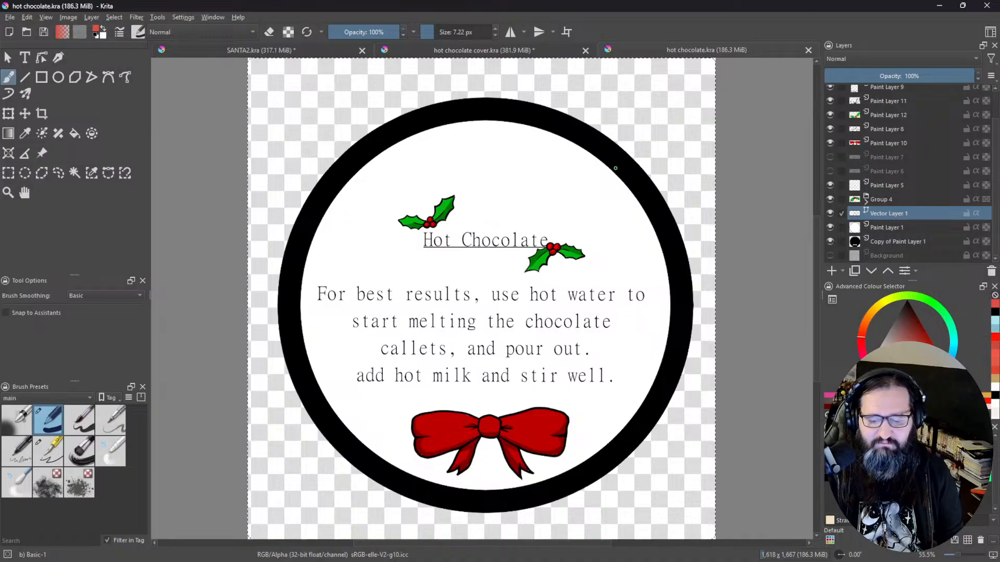
left_click(546, 48)
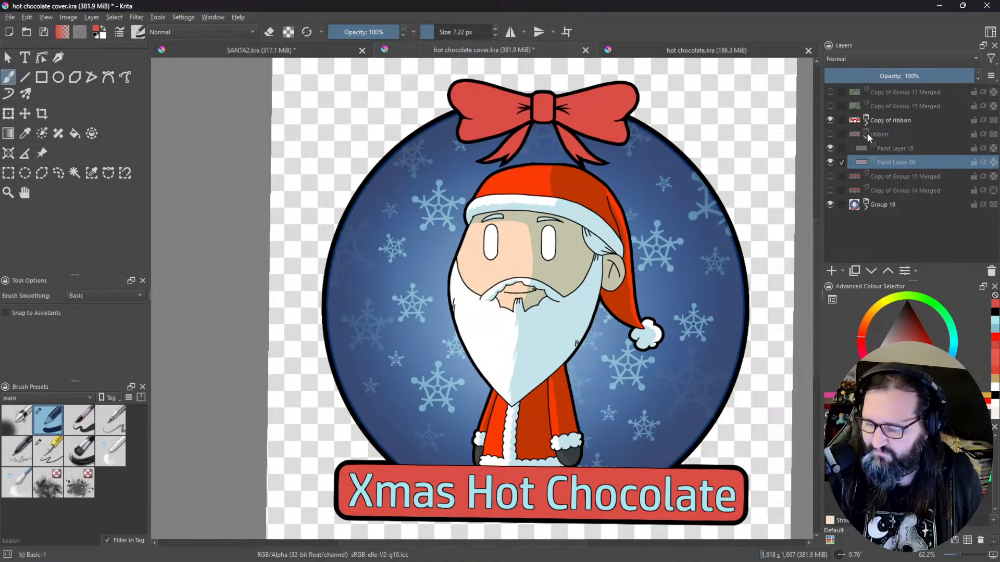
left_click(867, 136)
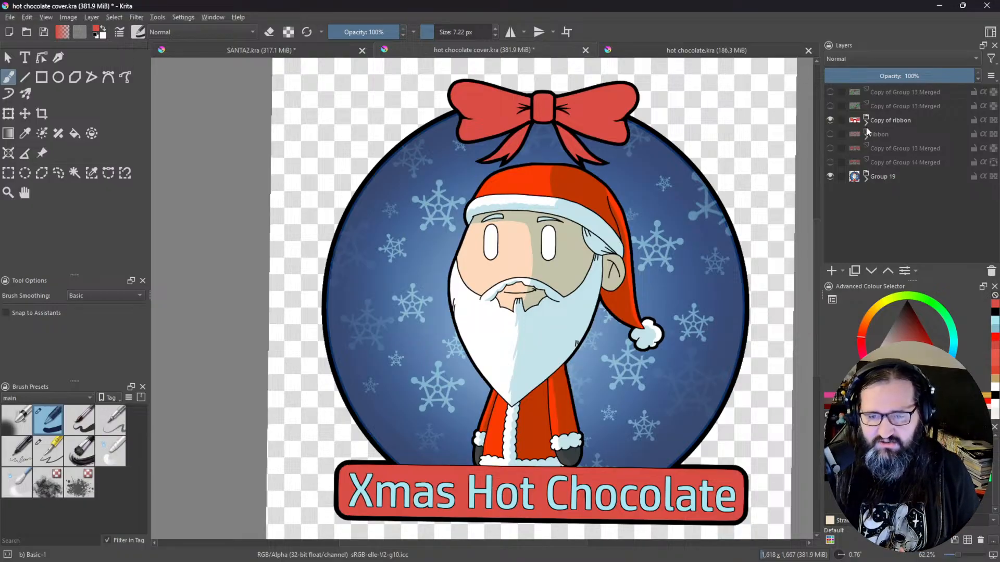
mouse_move(838, 152)
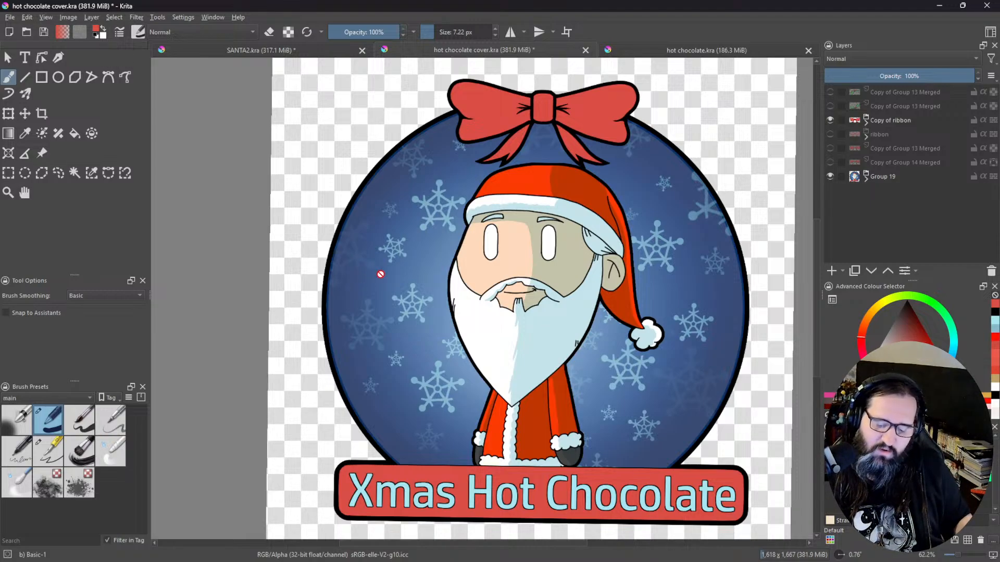
mouse_move(381, 274)
left_mouse_down()
mouse_move(468, 302)
mouse_move(439, 261)
mouse_move(642, 110)
mouse_move(573, 134)
left_mouse_up()
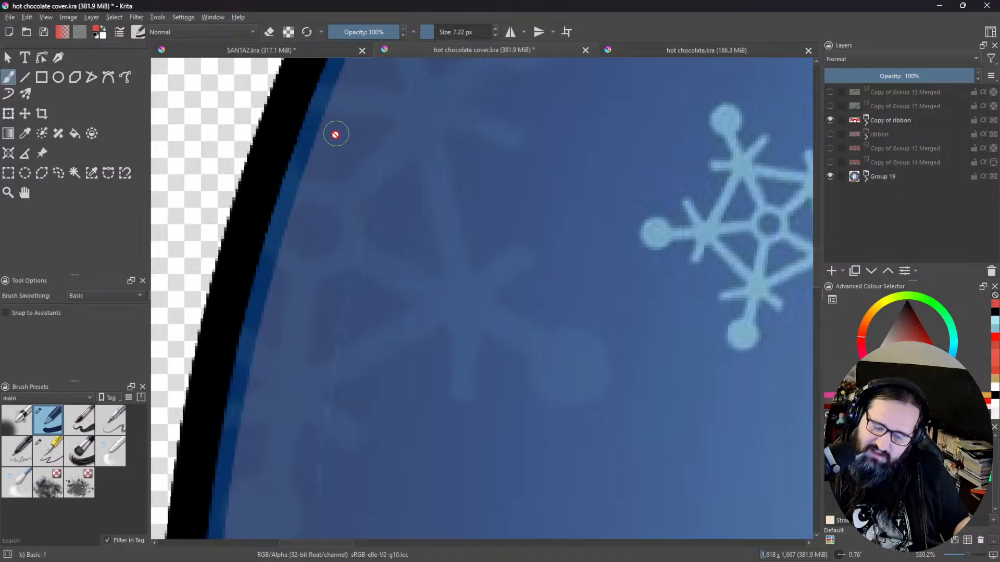
left_click_drag(442, 141, 444, 458)
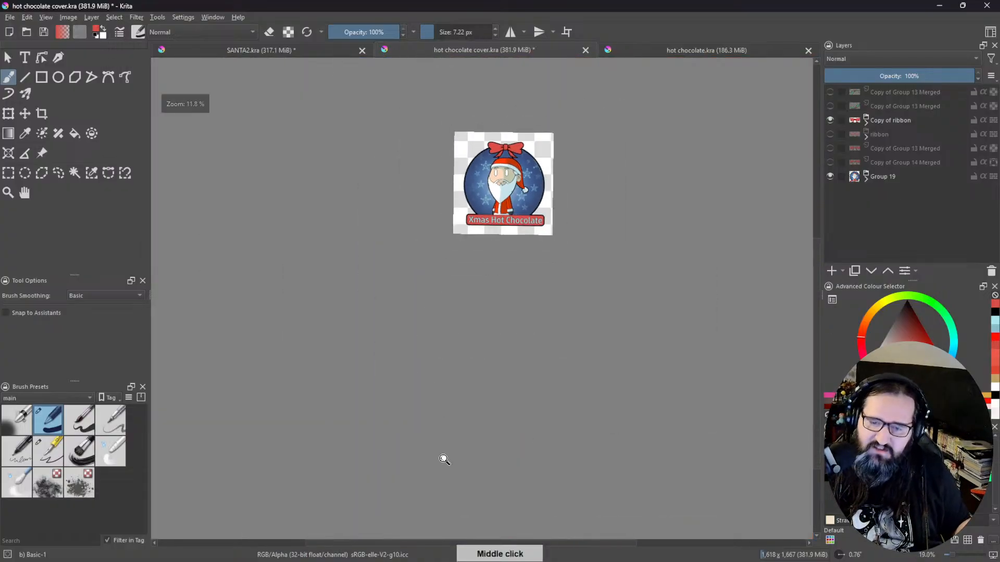
left_click_drag(590, 361, 627, 396)
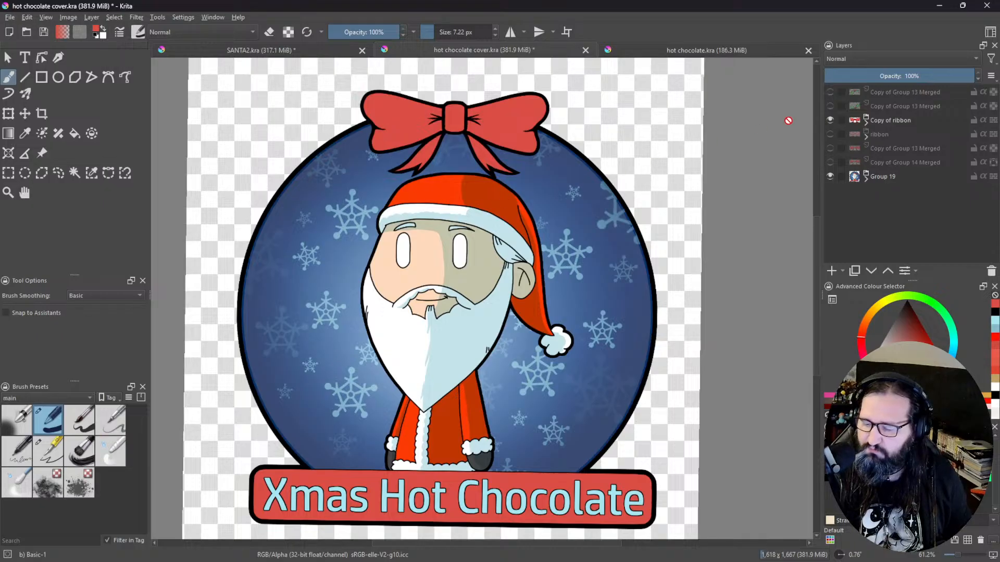
Step: Duplicate the Copy of ribbon group, merge the duplicate into a single layer and lock that layer's alpha
left_click(876, 123)
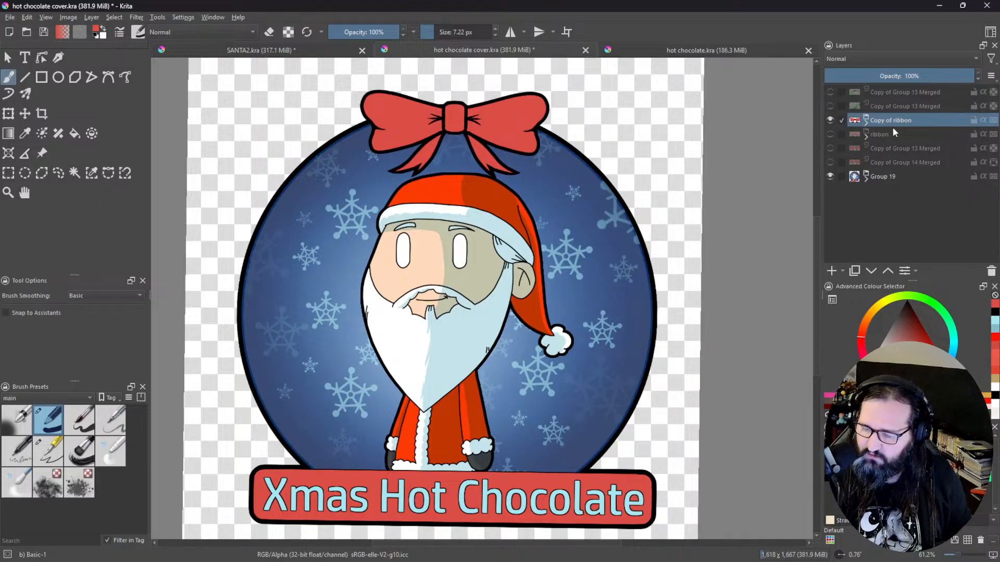
left_click(856, 272)
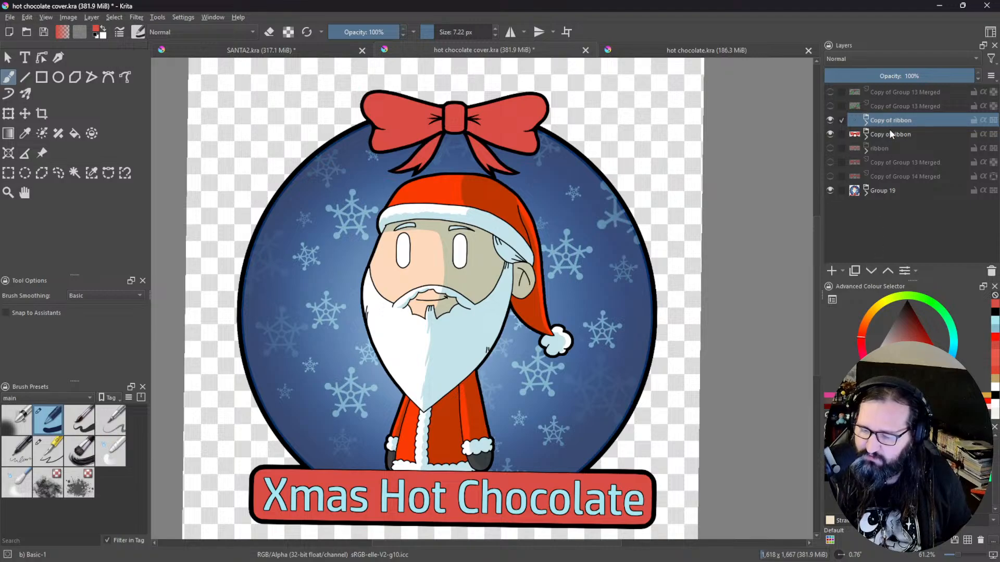
key("ctrl+e")
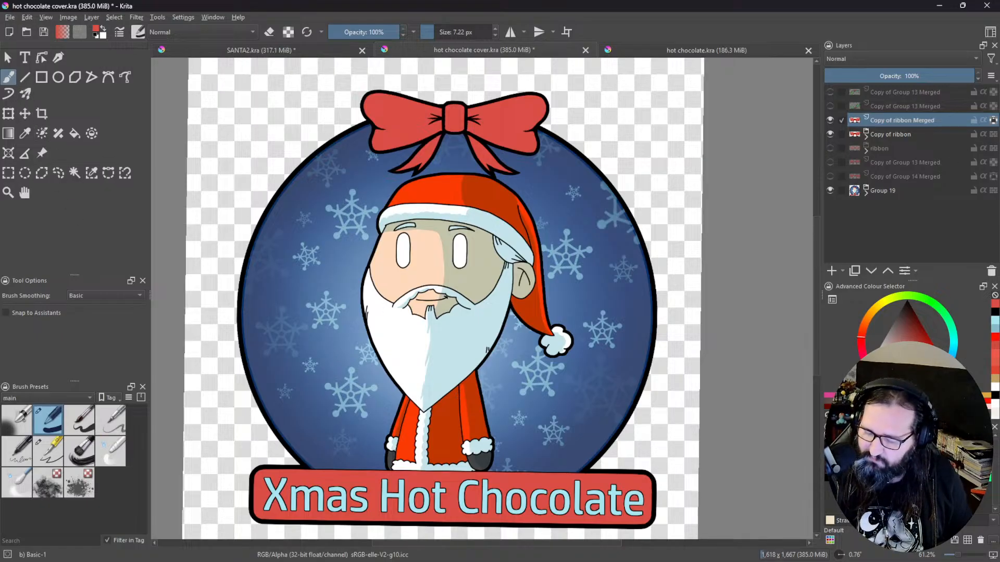
Step: Paint the whole merged bow light blue with a large brush of about 204 px
left_click(601, 329, "ctrl")
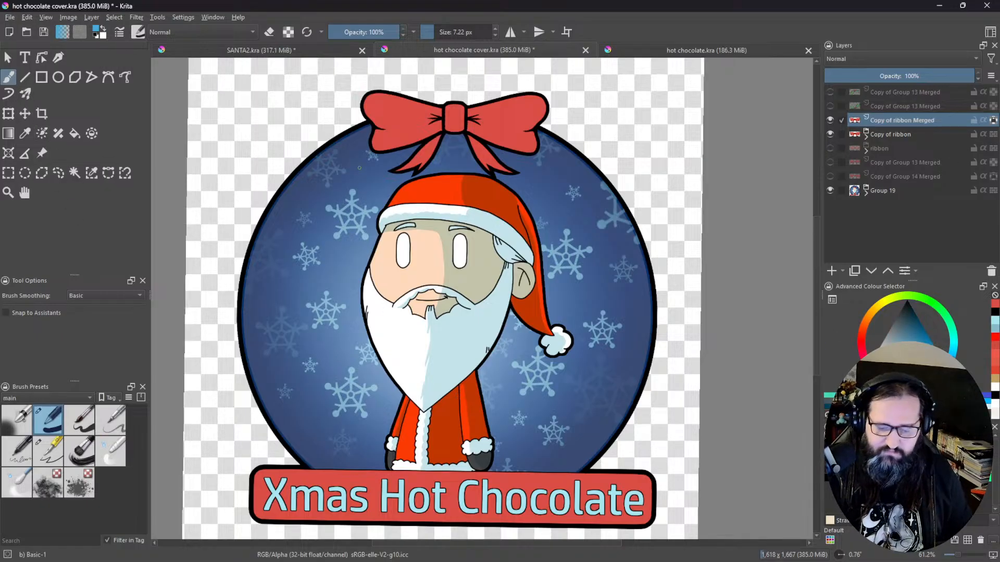
left_click_drag(538, 222, 653, 242)
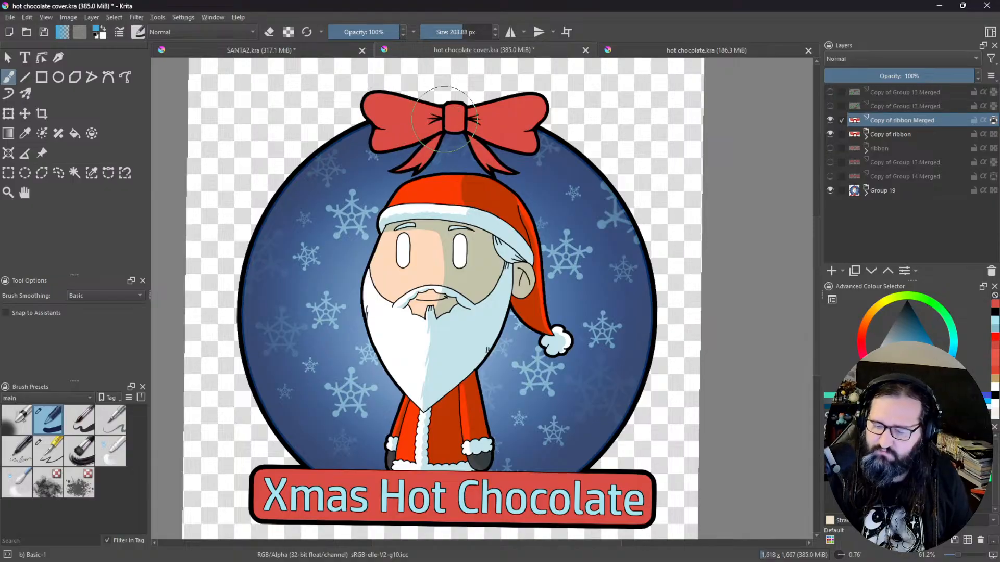
mouse_move(444, 119)
left_mouse_down()
mouse_move(393, 82)
mouse_move(401, 128)
mouse_move(424, 157)
mouse_move(468, 159)
mouse_move(567, 117)
left_mouse_up()
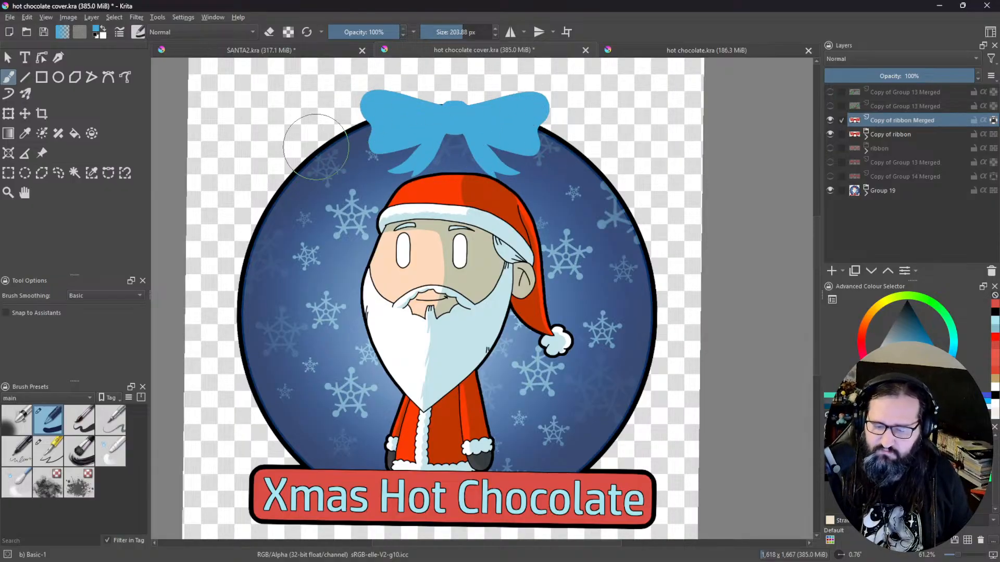
Step: Add a transparency mask to the blue merged bow layer and set the layer's blending mode to Multiply
right_click(920, 121)
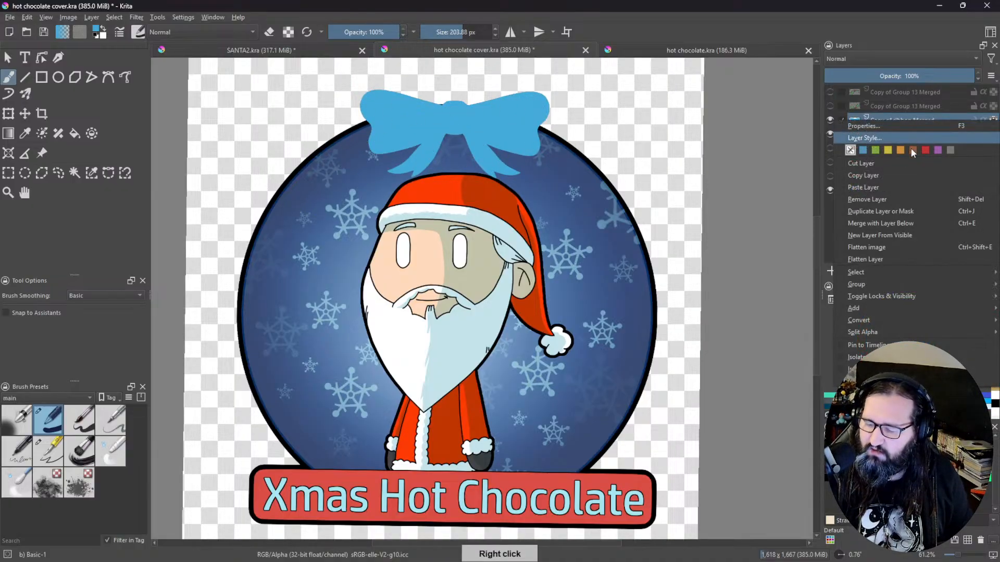
mouse_move(864, 309)
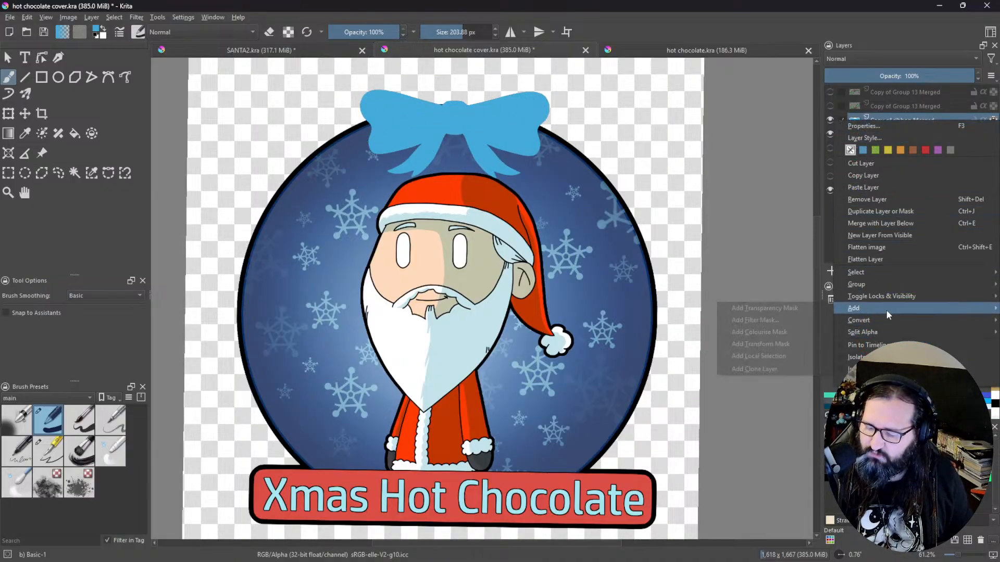
left_click(781, 309)
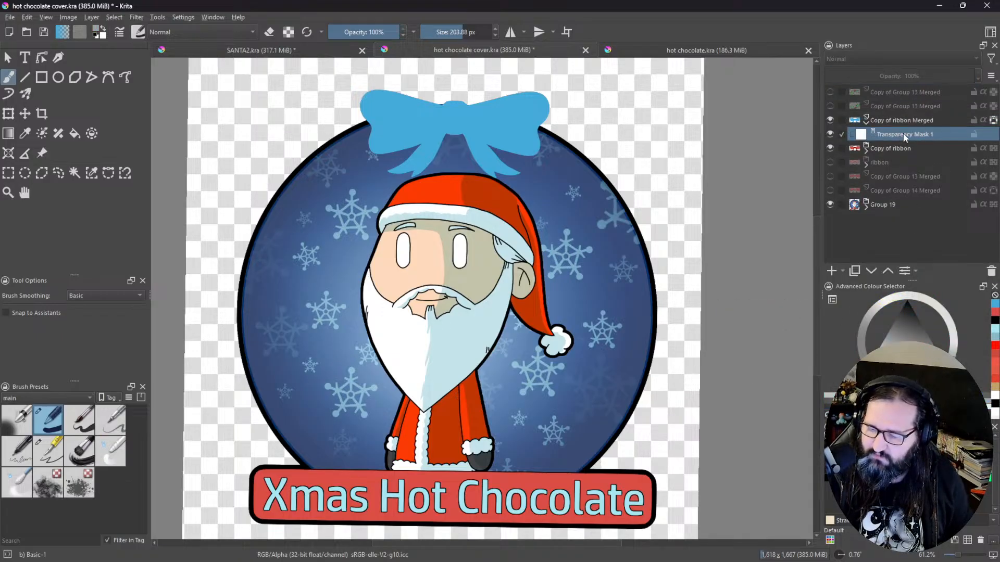
left_click(912, 121)
left_click(896, 55)
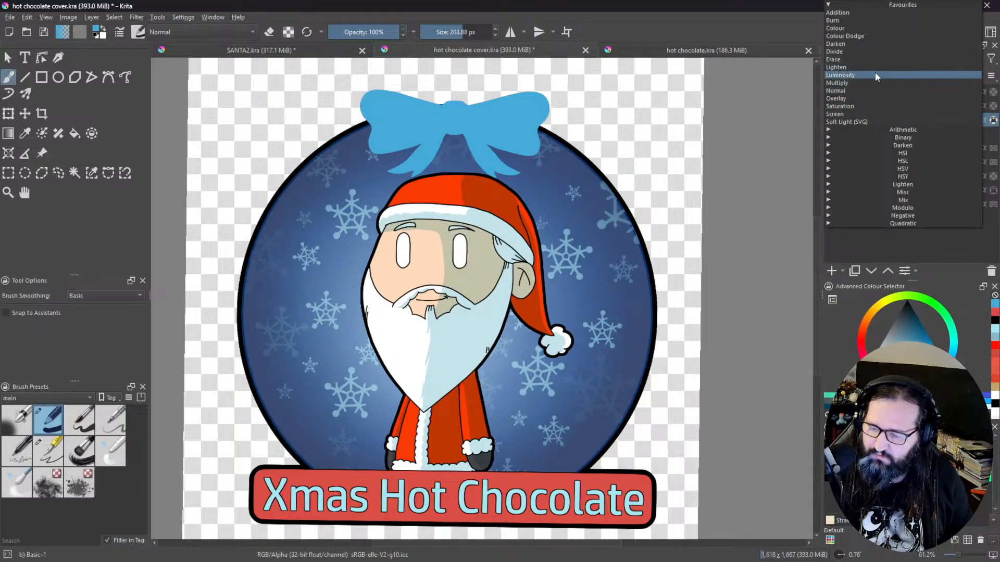
left_click(854, 82)
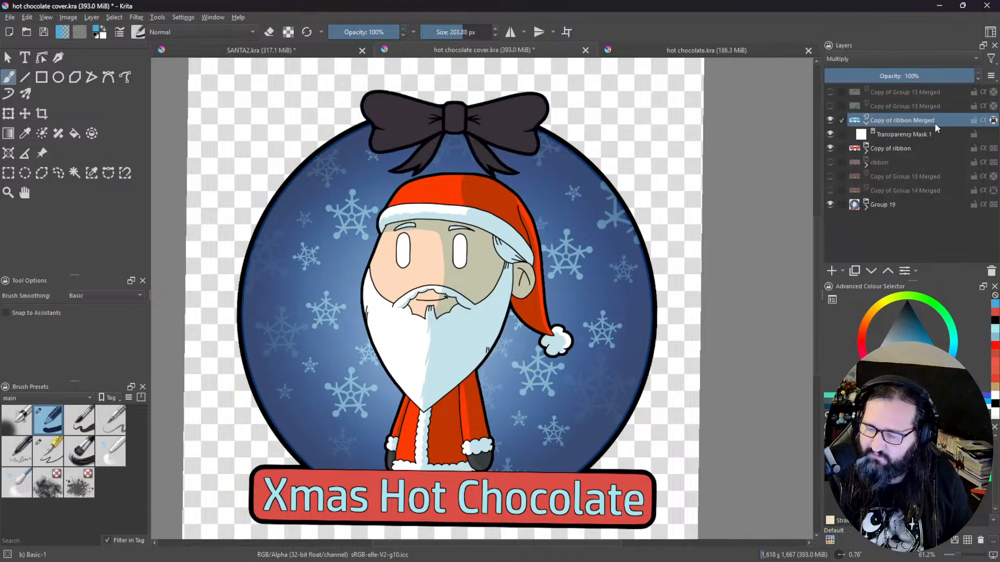
Step: Invert the transparency mask and paint a white shadow stroke on it along the right loop's lower edge using Ink-3 Gpen at 33.14 px
left_click(902, 135)
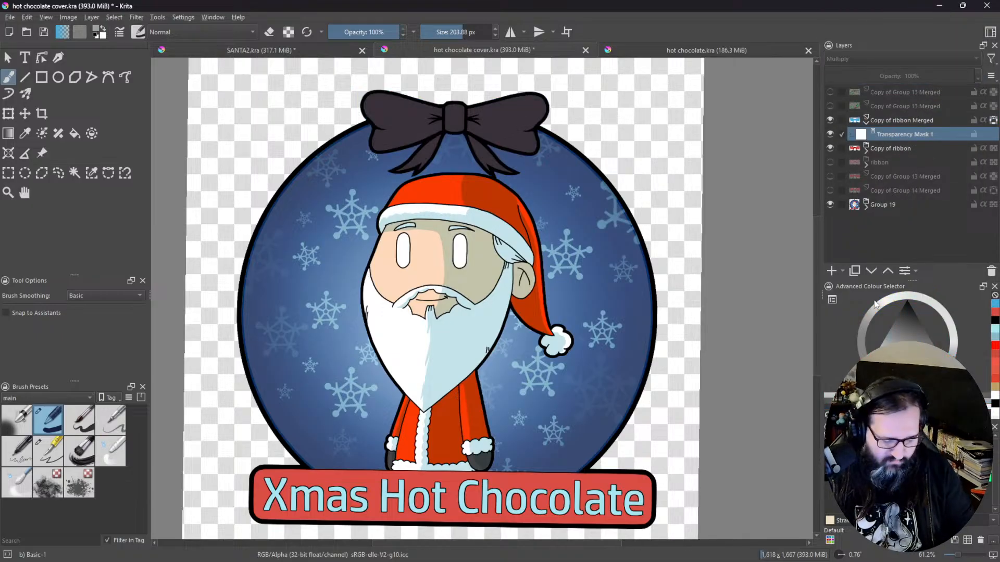
key("ctrl+i")
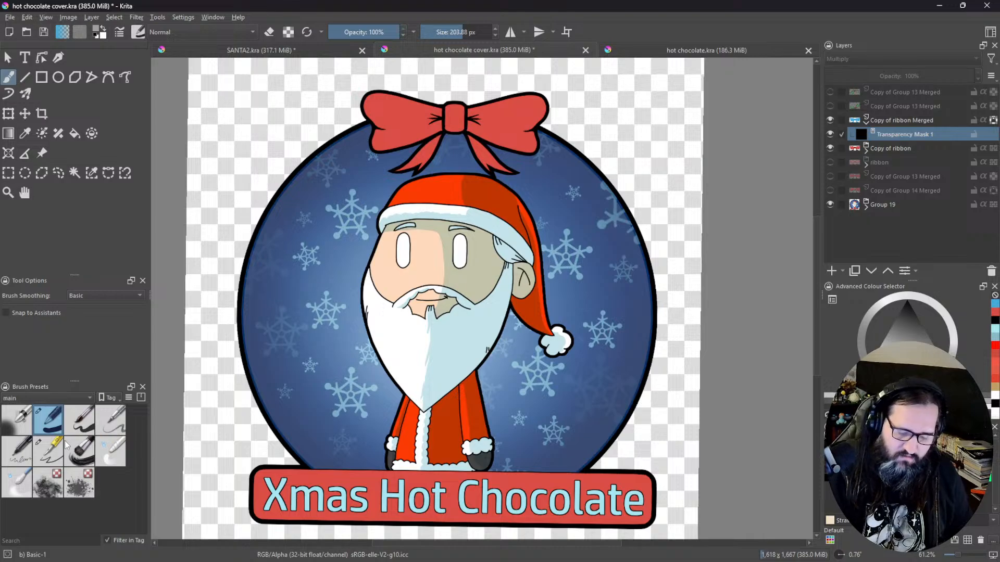
left_click_drag(502, 210, 529, 284)
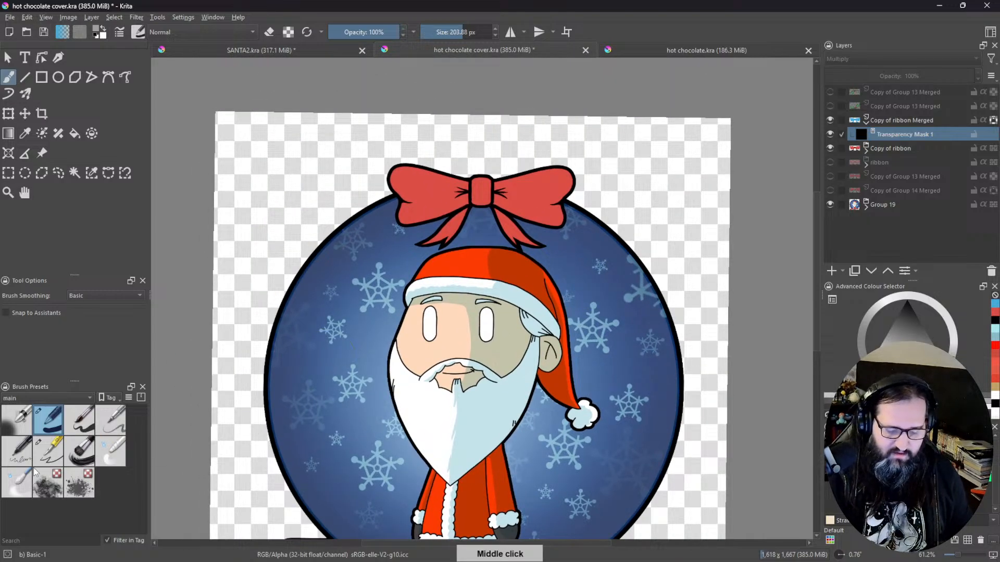
left_click(48, 451)
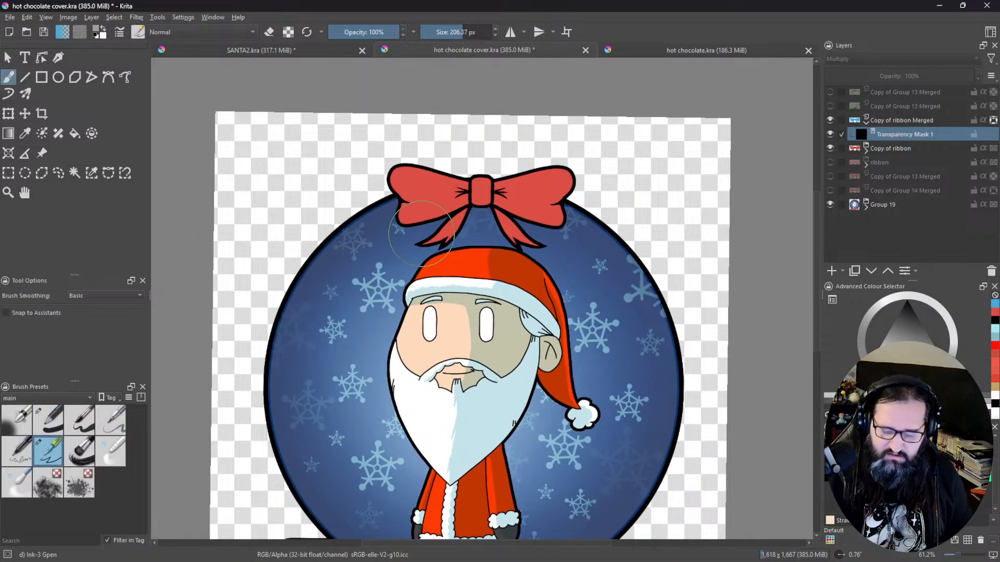
left_click(444, 33)
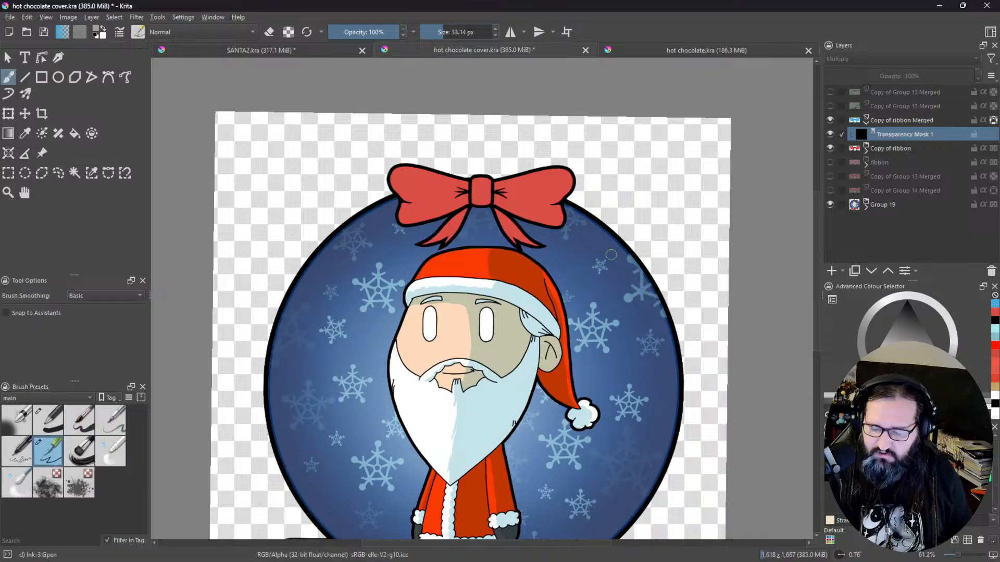
left_click_drag(689, 359, 703, 248)
left_click_drag(536, 222, 556, 312)
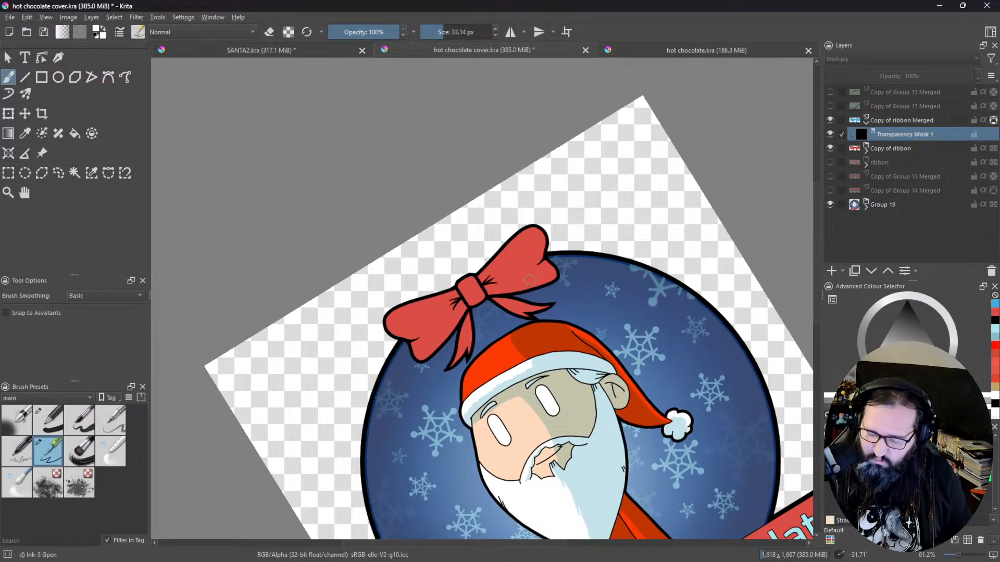
mouse_move(496, 293)
left_mouse_down()
mouse_move(554, 274)
mouse_move(516, 288)
left_mouse_up()
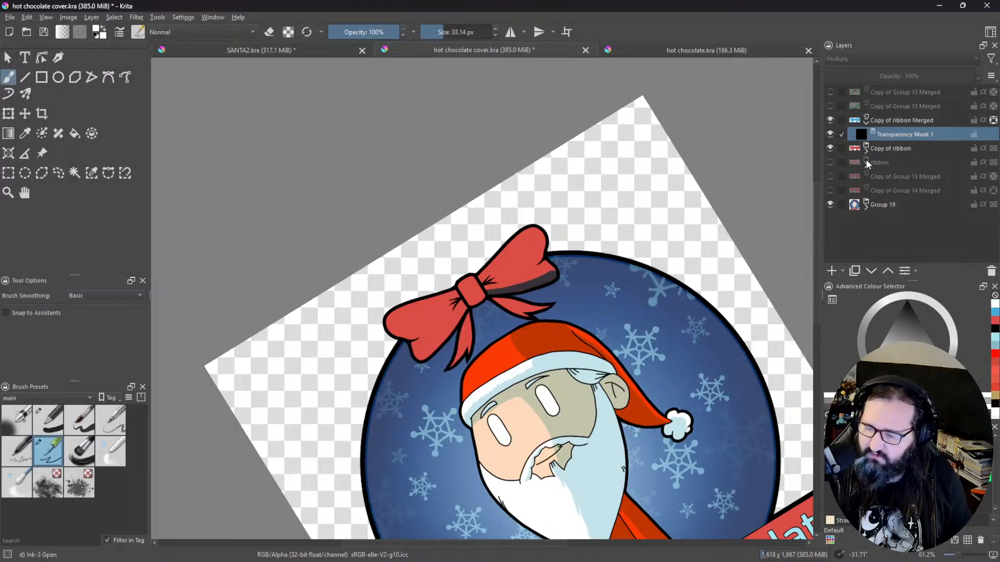
Step: Set the opacity of the Copy of ribbon Merged layer to 41%
left_click(901, 120)
left_click_drag(889, 75, 870, 76)
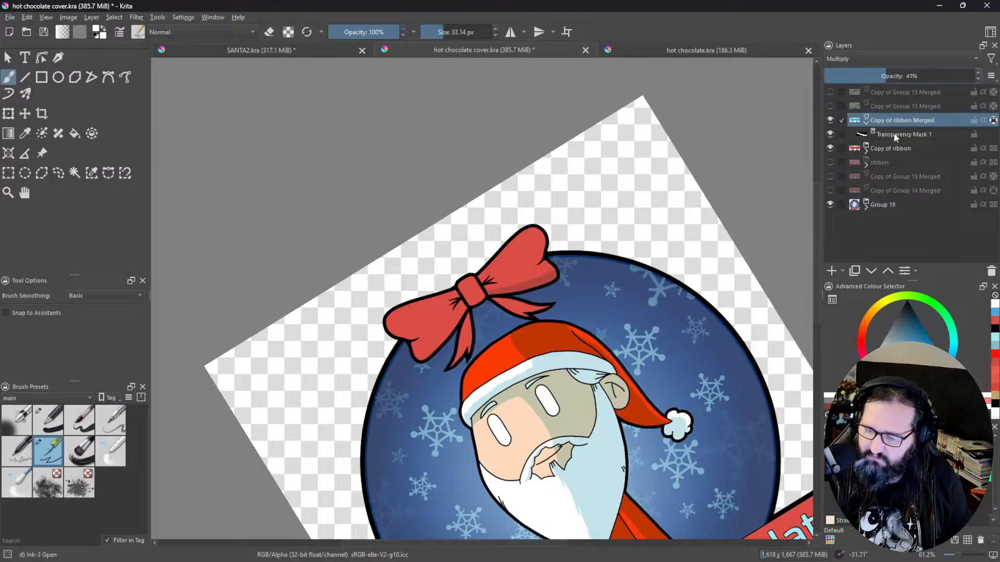
left_click(893, 150)
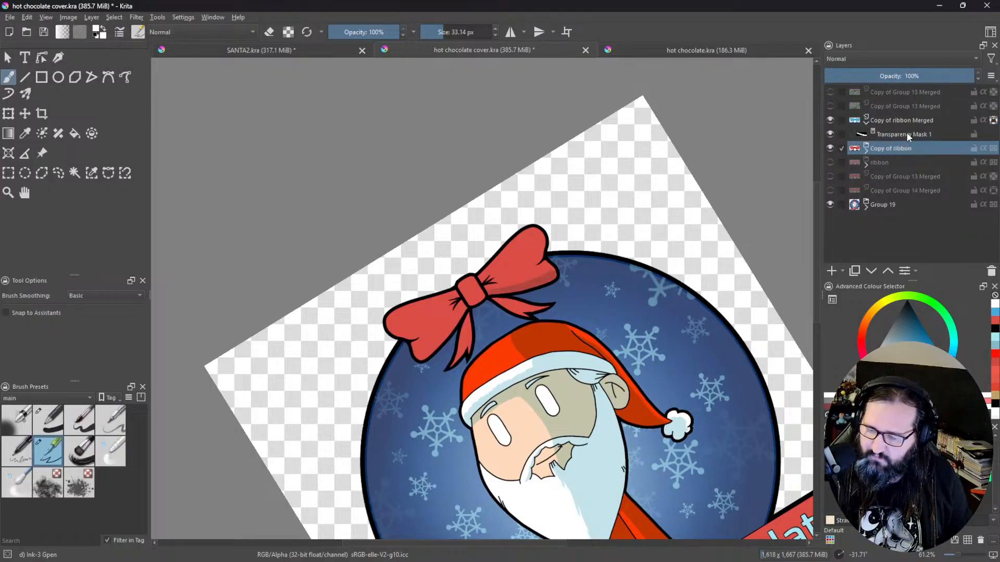
Step: Paint a shadow on Transparency Mask 1 along the lower edge of the bow's left loop
left_click(908, 135)
left_click_drag(543, 346, 589, 298)
left_click_drag(493, 341, 504, 298)
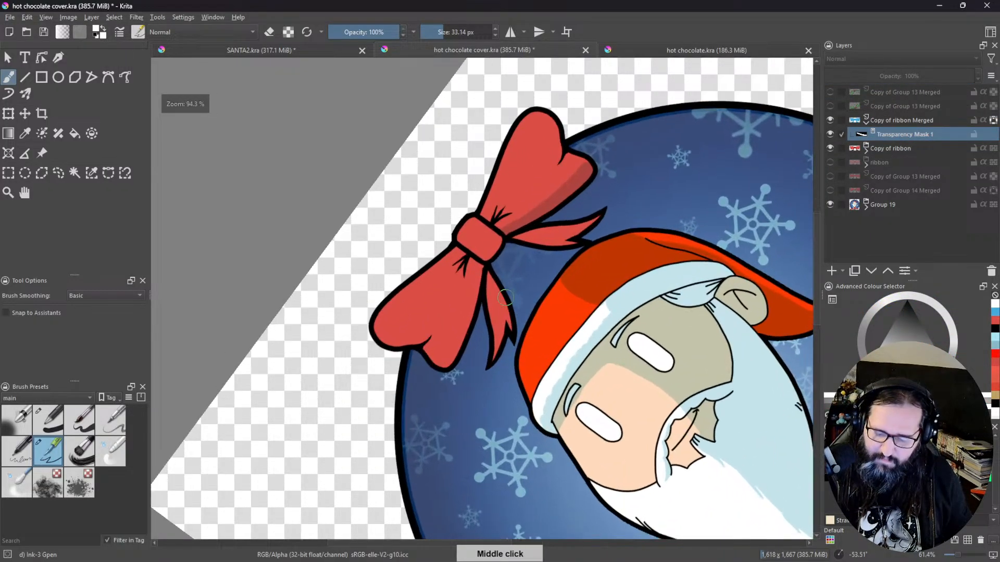
mouse_move(444, 365)
left_mouse_down()
mouse_move(482, 262)
mouse_move(452, 345)
left_mouse_up()
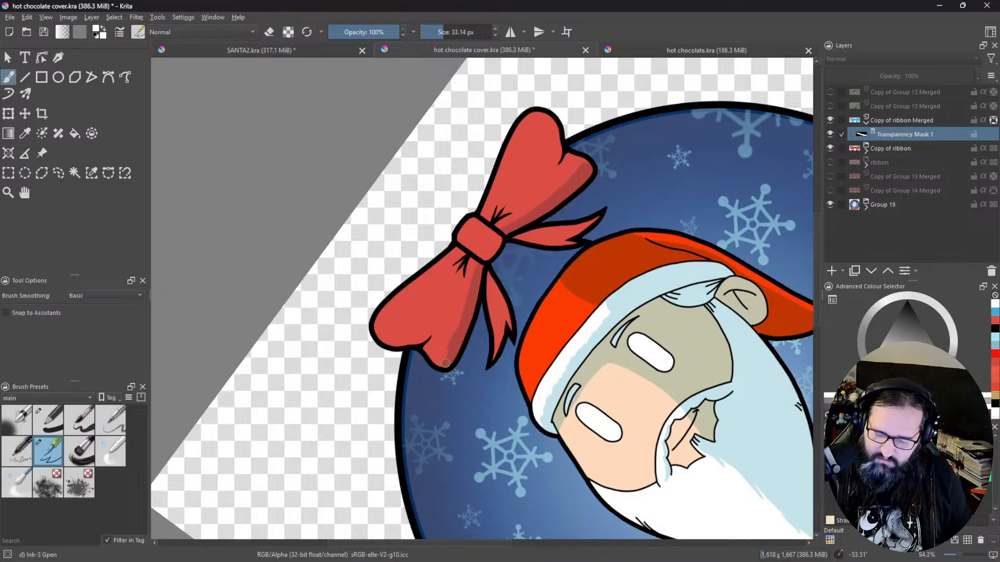
Step: Continue the mask shading onto the bow's two tails and centre knot
left_click_drag(455, 349, 503, 284)
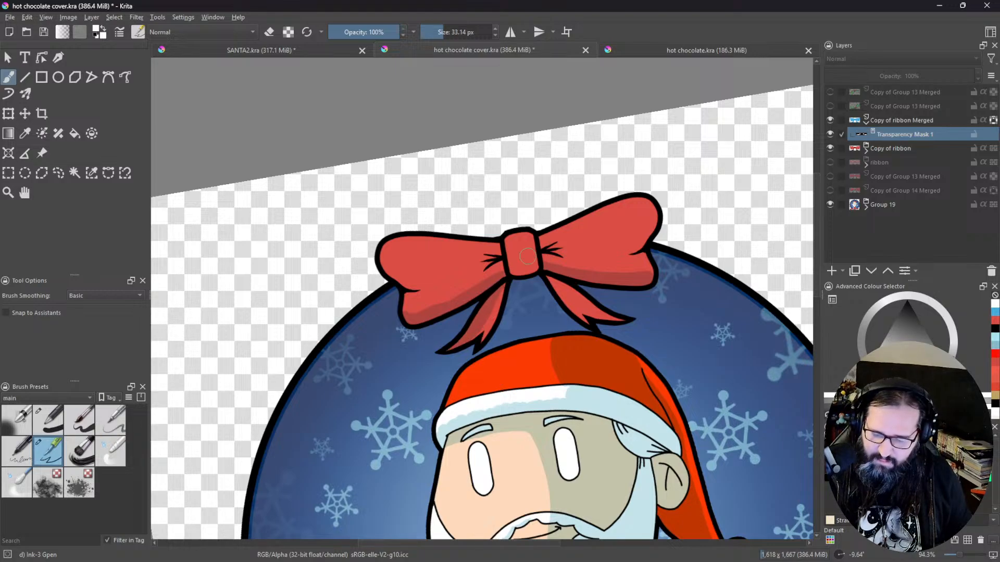
left_click_drag(637, 292, 554, 431)
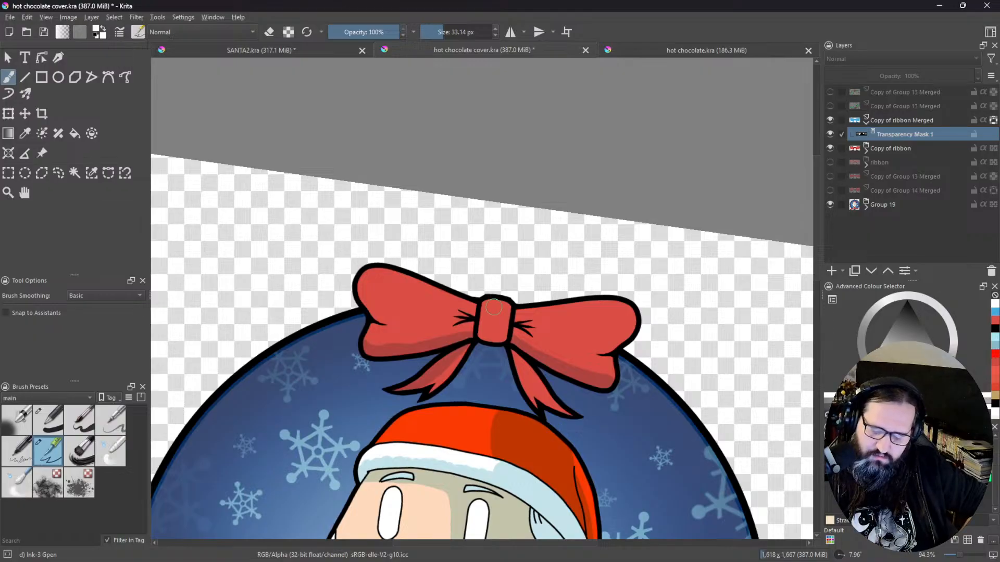
left_click_drag(494, 308, 409, 256)
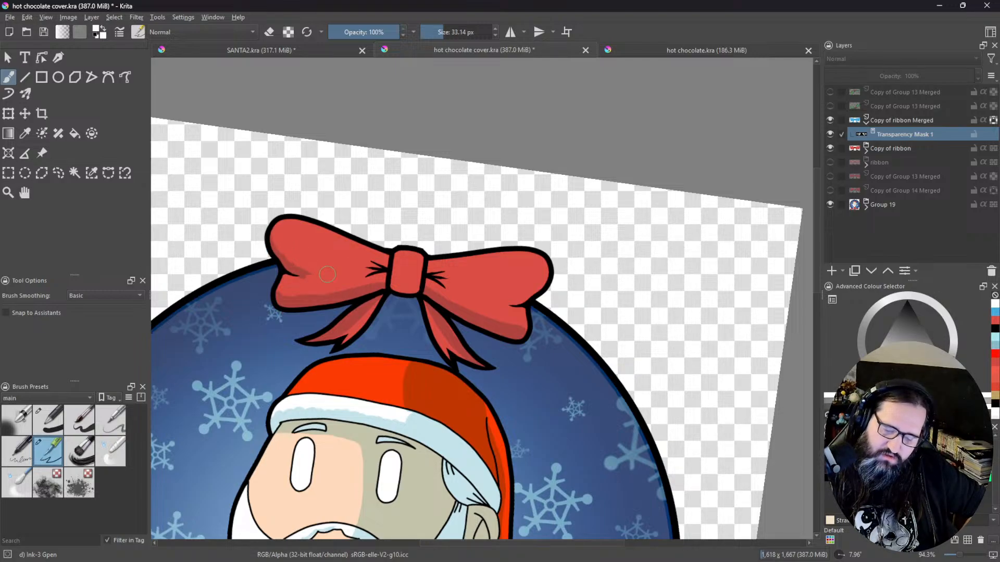
Step: Paint a fold shadow at the right loop's notch and crease shadows beside the knot on the bow's left loop
mouse_move(531, 289)
left_mouse_down()
mouse_move(499, 301)
mouse_move(535, 284)
left_mouse_up()
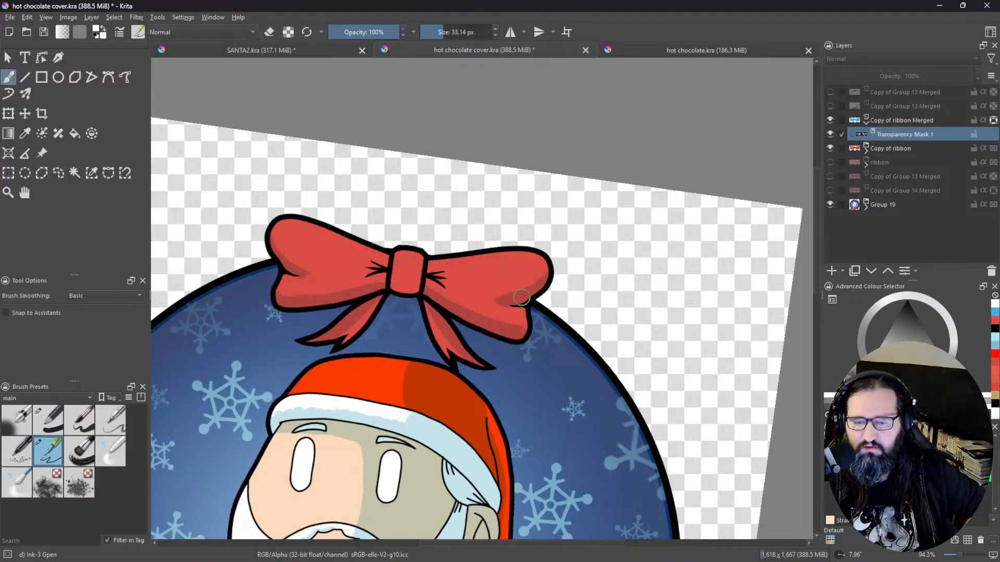
left_click_drag(530, 391, 528, 327)
left_click_drag(497, 357, 495, 311)
left_click_drag(372, 410, 341, 453)
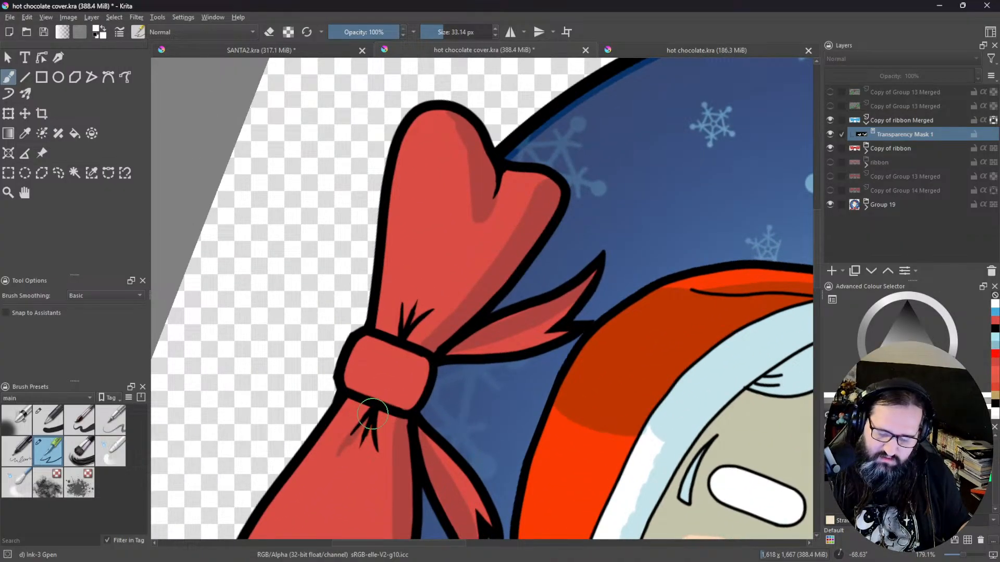
mouse_move(372, 415)
left_mouse_down()
mouse_move(357, 471)
mouse_move(377, 433)
mouse_move(379, 444)
left_mouse_up()
Step: Paint crease shadows beside the knot on the bow's right loop and shade the lower edge of the centre knot
middle_click(490, 369)
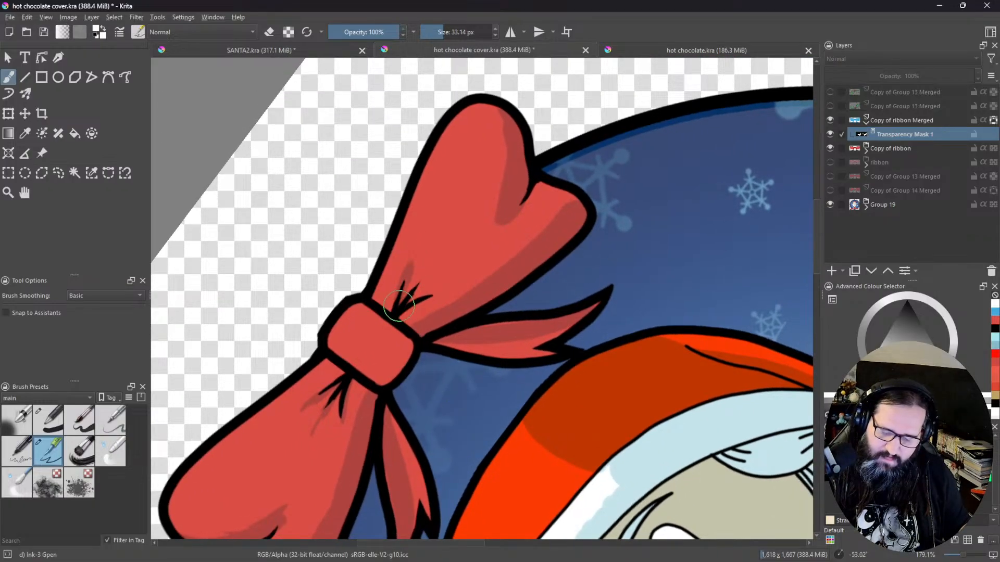
left_click_drag(404, 299, 437, 254)
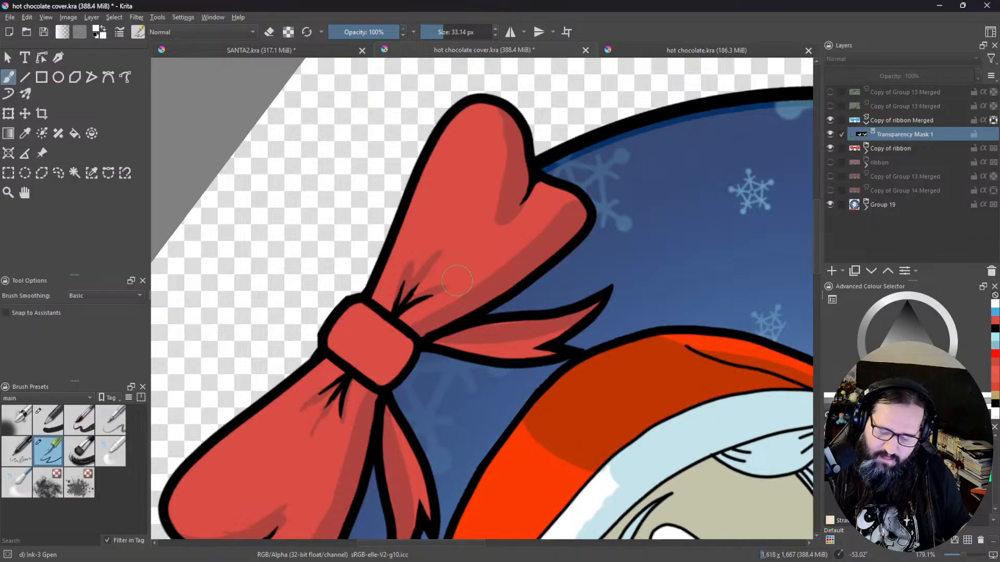
middle_click(483, 352)
left_click_drag(483, 353, 500, 289)
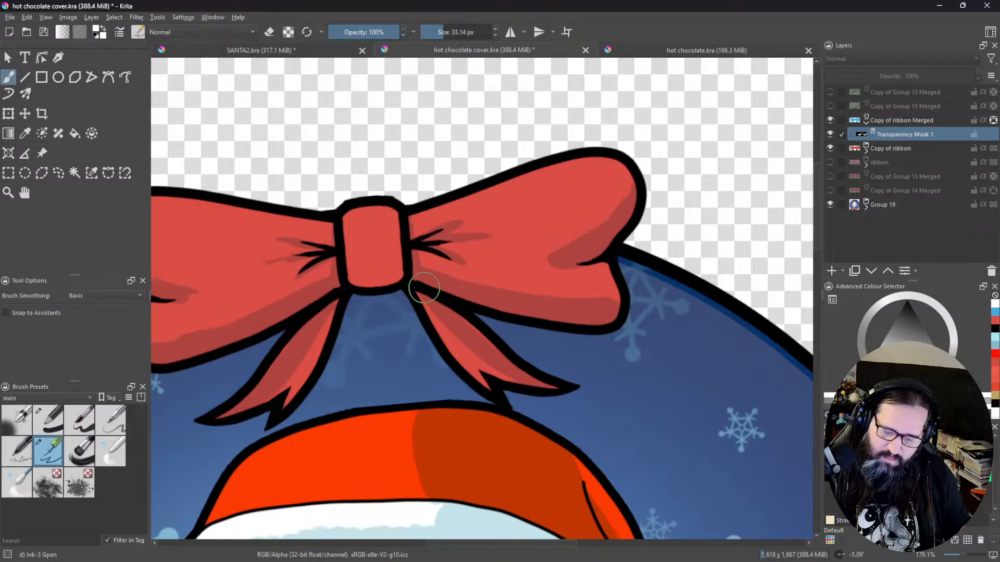
mouse_move(424, 286)
left_mouse_down()
mouse_move(489, 241)
mouse_move(448, 260)
mouse_move(385, 333)
left_mouse_up()
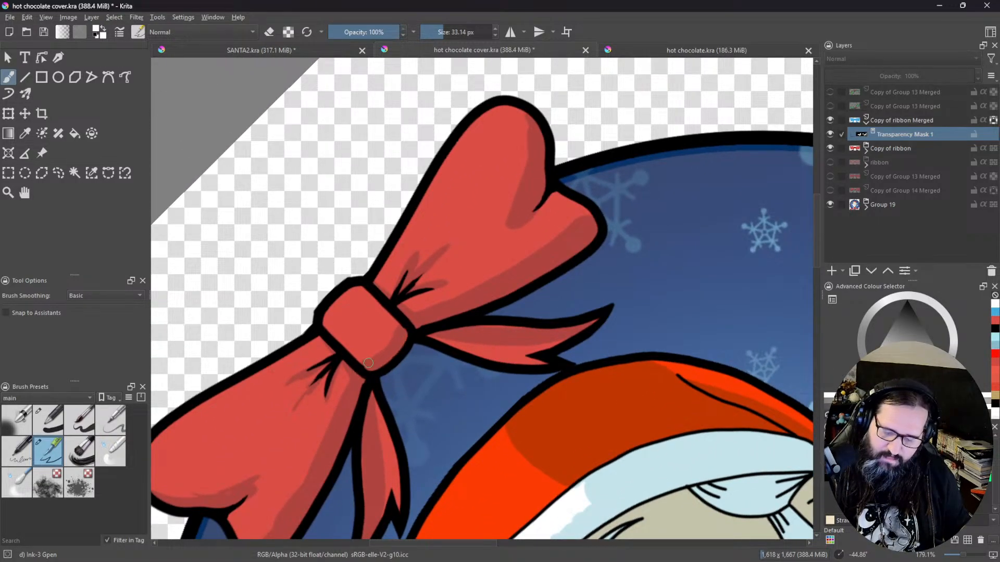
left_click_drag(394, 335, 358, 357)
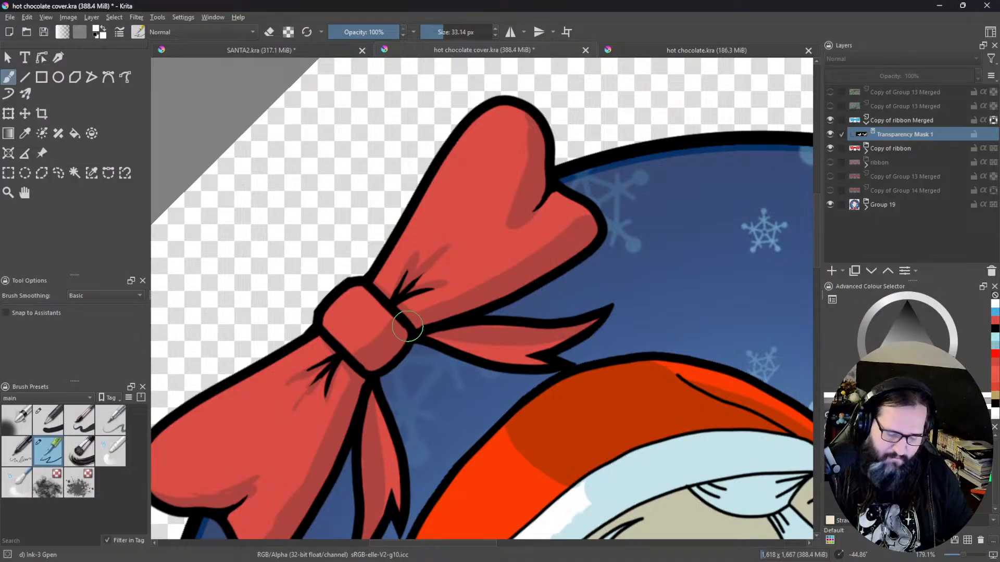
Step: Paint a fold shadow running inward from the notch of the bow's left loop on Transparency Mask 1
mouse_move(586, 292)
left_mouse_down()
mouse_move(603, 304)
mouse_move(515, 384)
mouse_move(451, 296)
left_mouse_up()
left_click_drag(472, 394, 605, 237)
left_click_drag(532, 342, 531, 303)
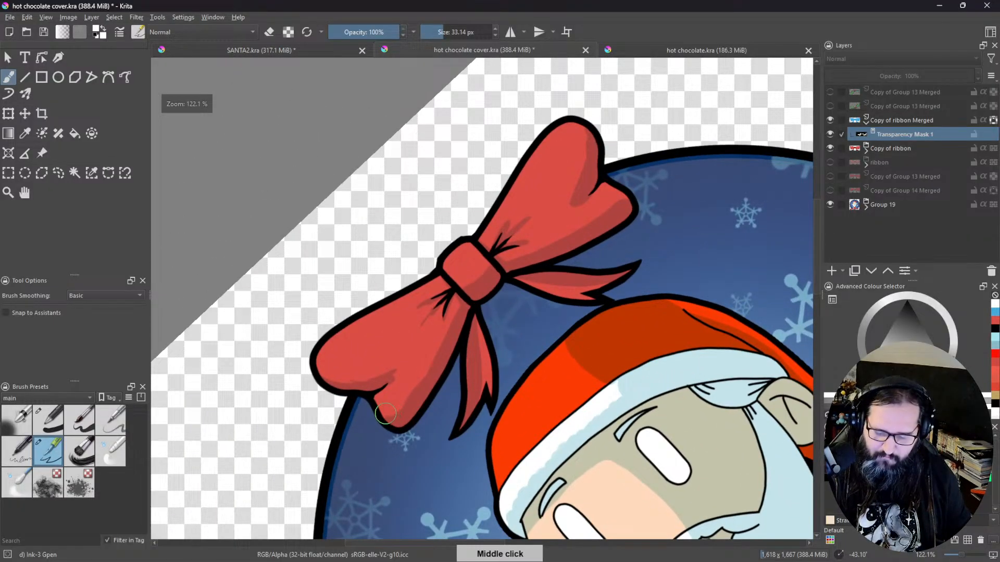
mouse_move(374, 400)
left_mouse_down()
mouse_move(396, 421)
mouse_move(416, 394)
mouse_move(384, 417)
left_mouse_up()
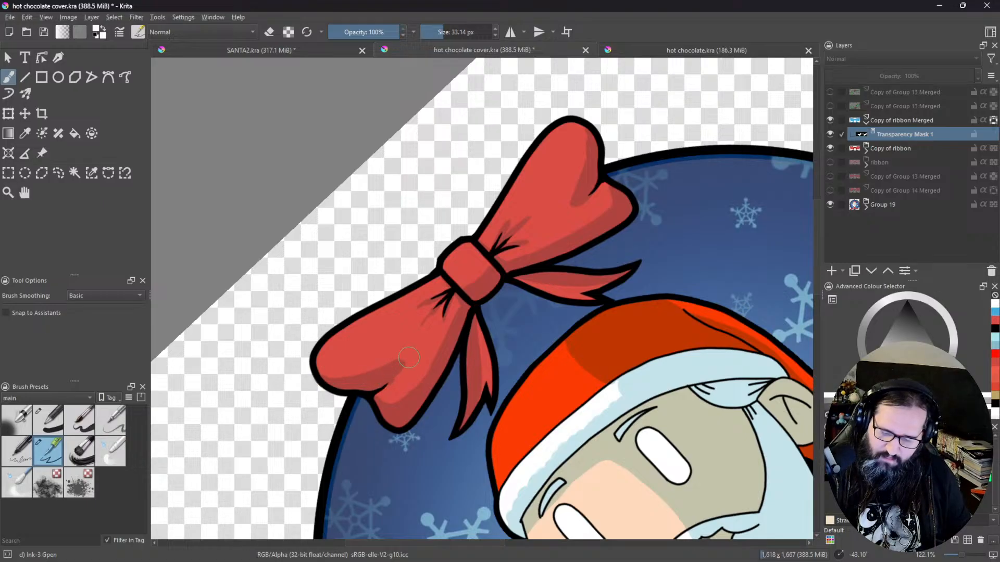
left_click_drag(390, 389, 407, 360)
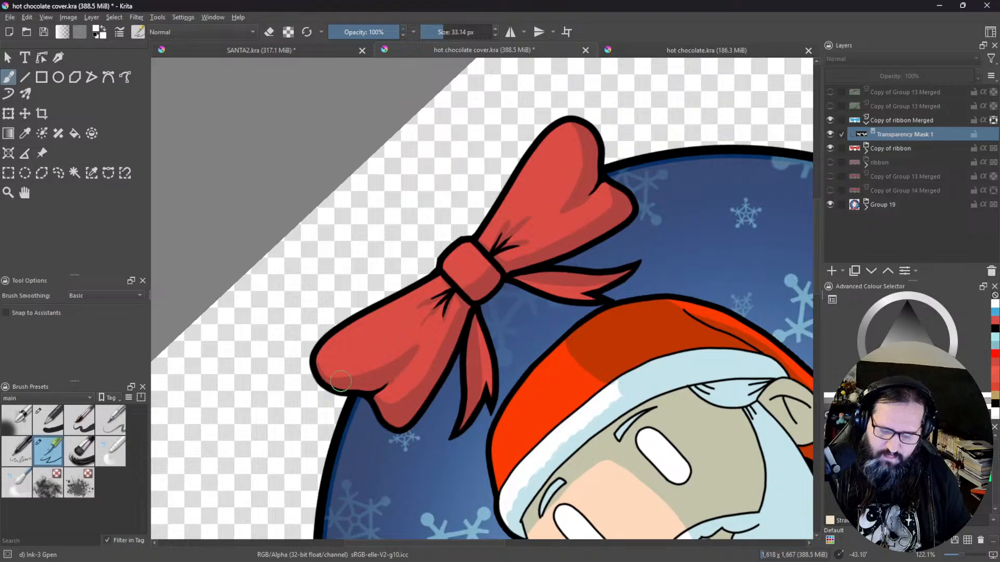
Step: Trim the shadow along the outer end of the bow's right loop using the brush in eraser mode
left_click_drag(590, 327, 589, 351)
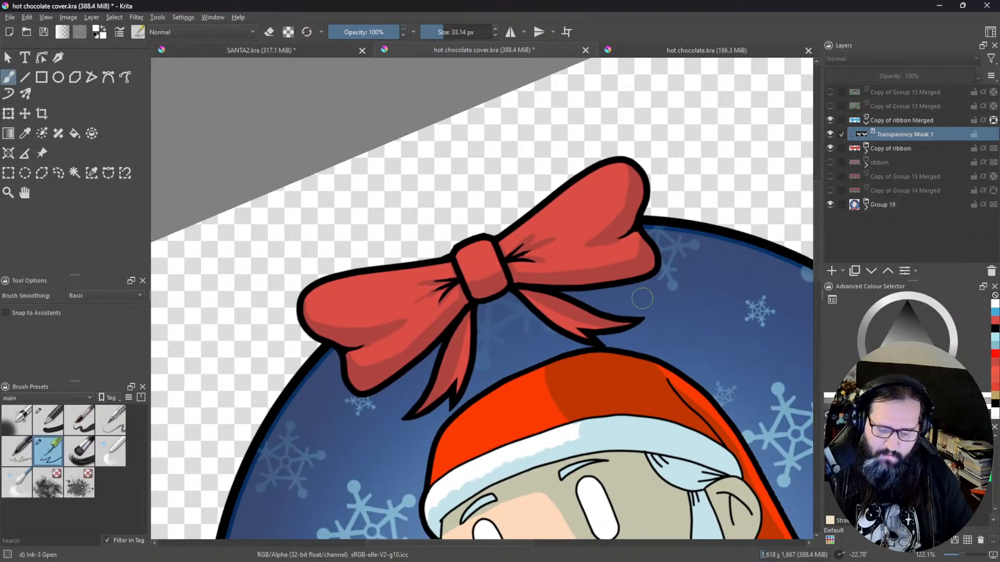
key("e")
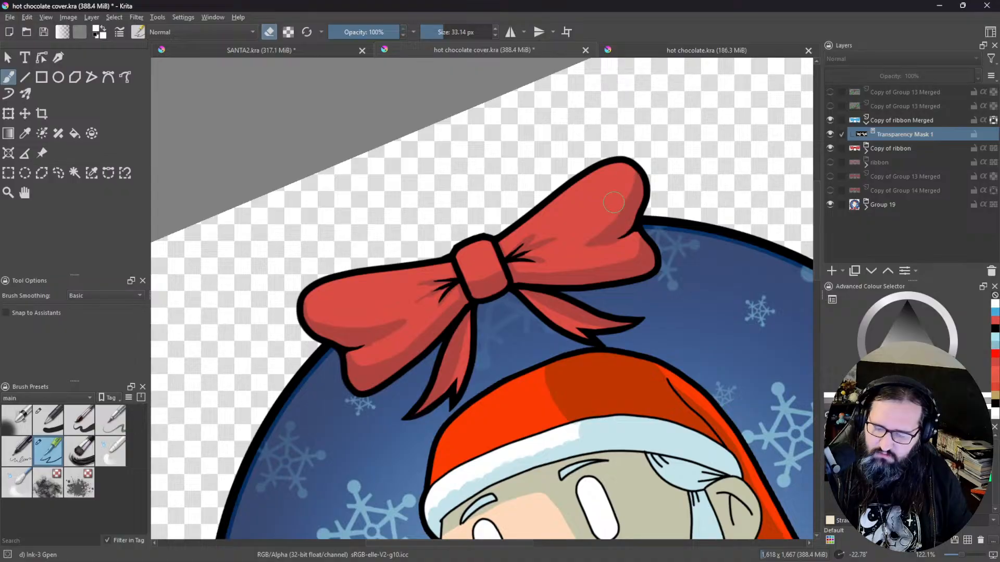
left_click_drag(634, 168, 587, 244)
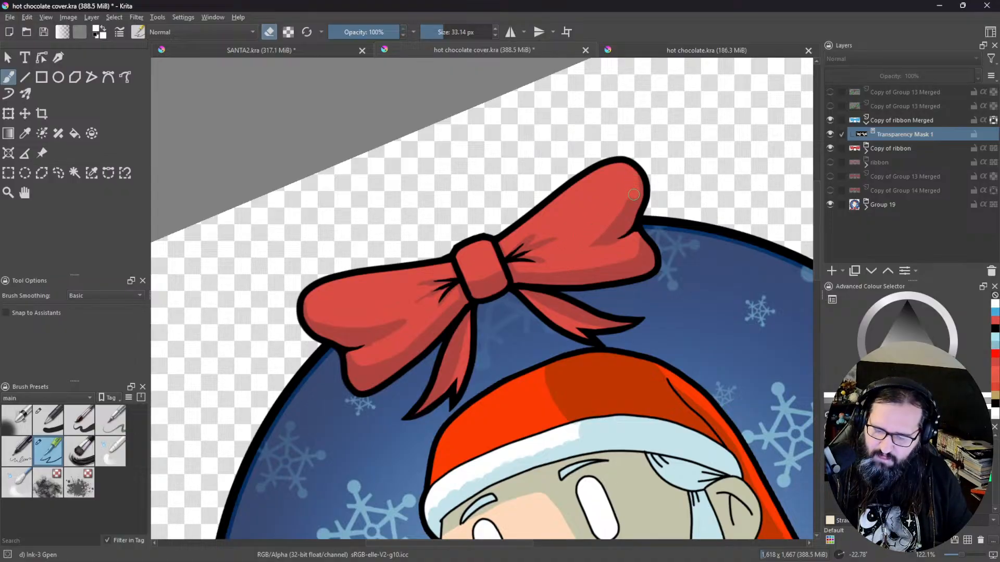
left_click_drag(633, 194, 593, 243)
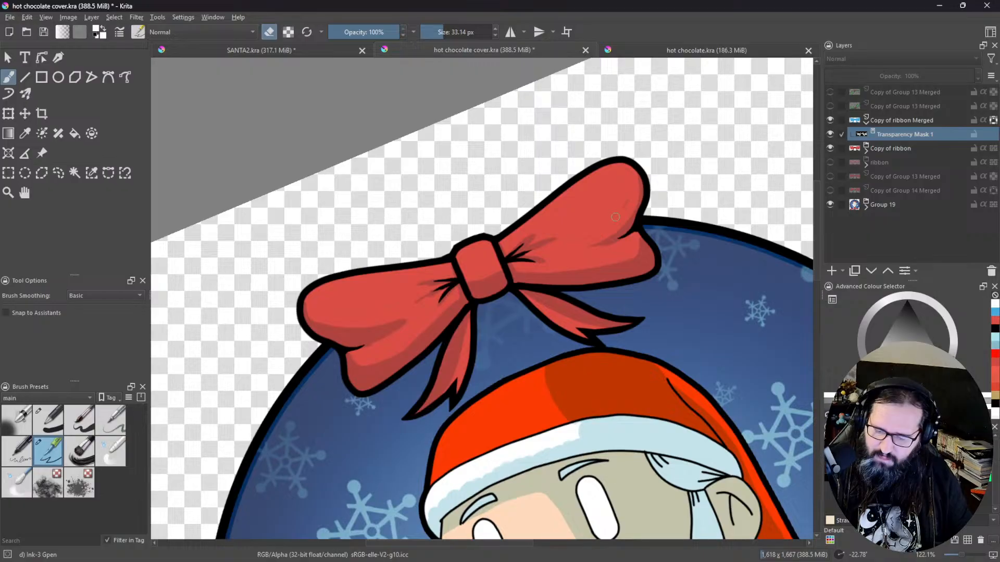
key("e")
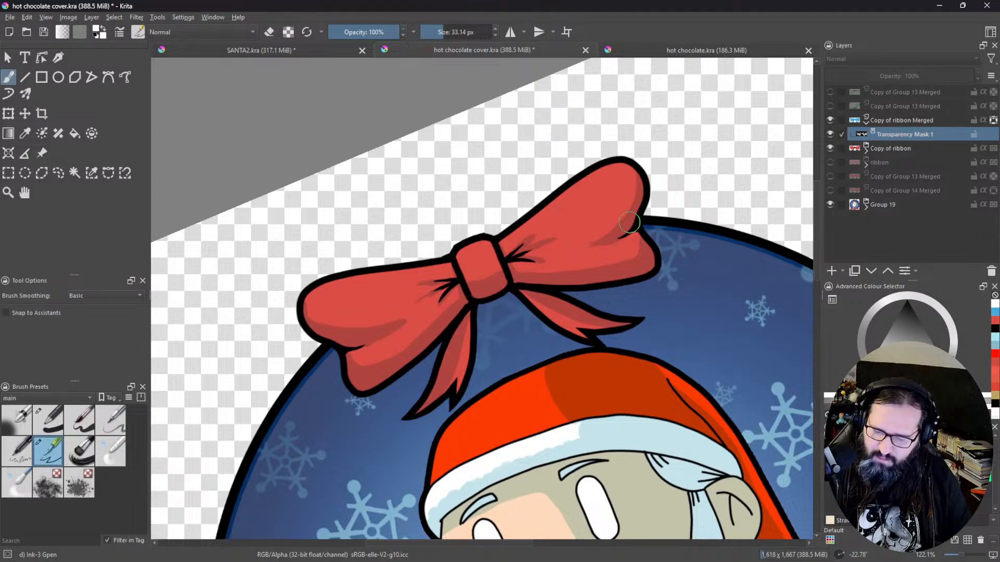
Step: Erase the rough inner edge of the left loop's outer-end shadow and repaint the fold shadow extending toward the knot
key("e")
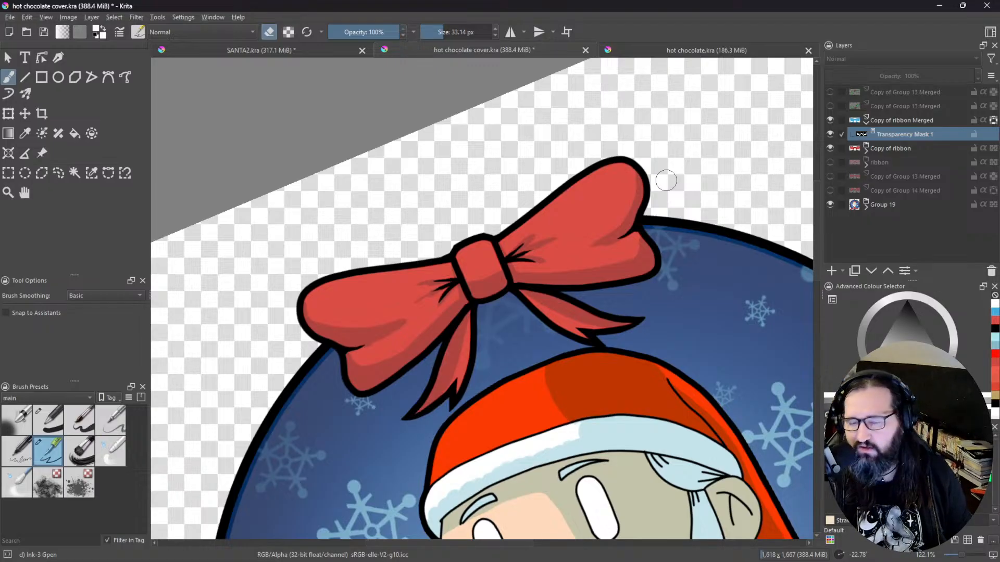
left_click_drag(644, 256, 571, 432)
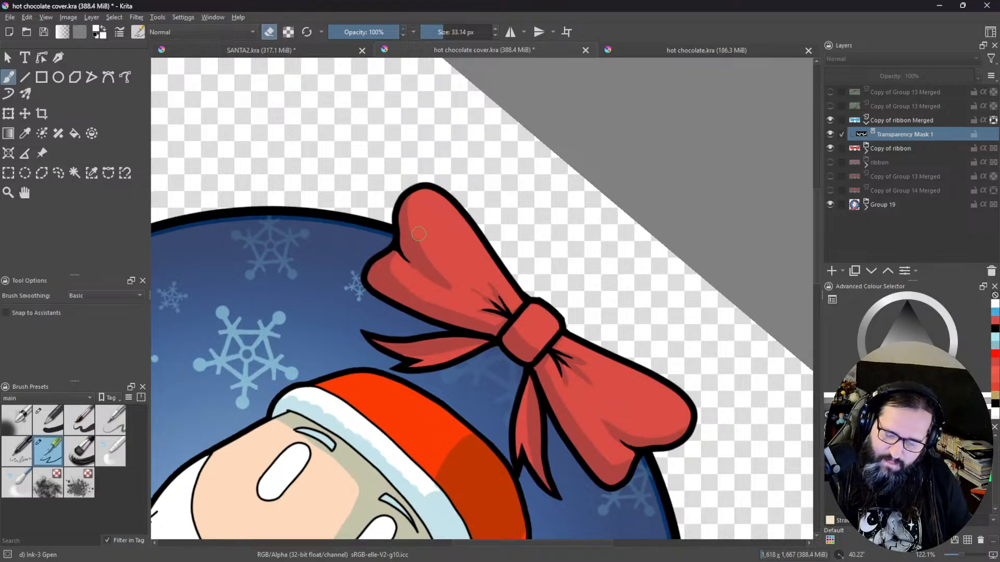
mouse_move(432, 250)
left_mouse_down()
mouse_move(451, 280)
mouse_move(431, 261)
left_mouse_up()
left_click_drag(421, 227, 426, 251)
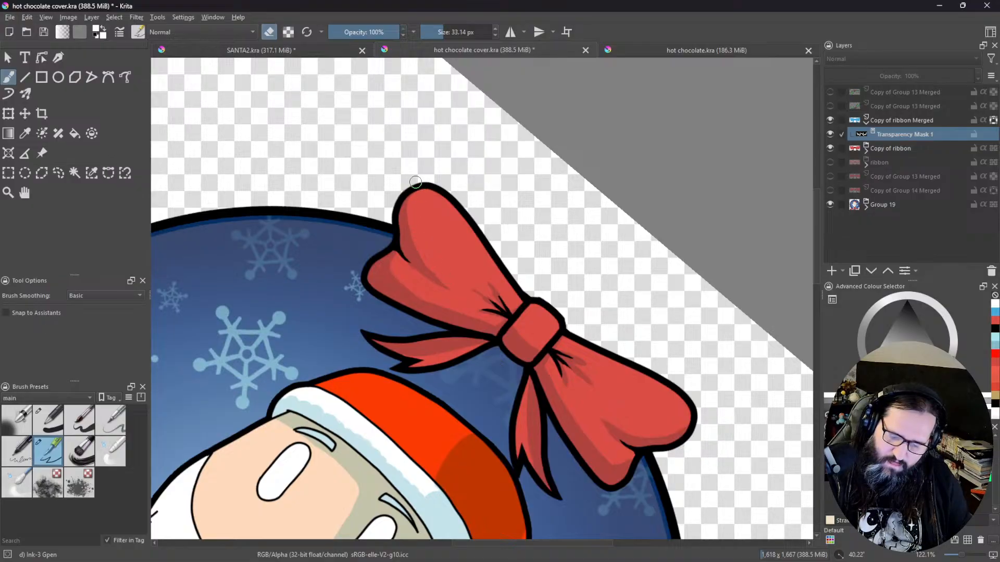
key("e")
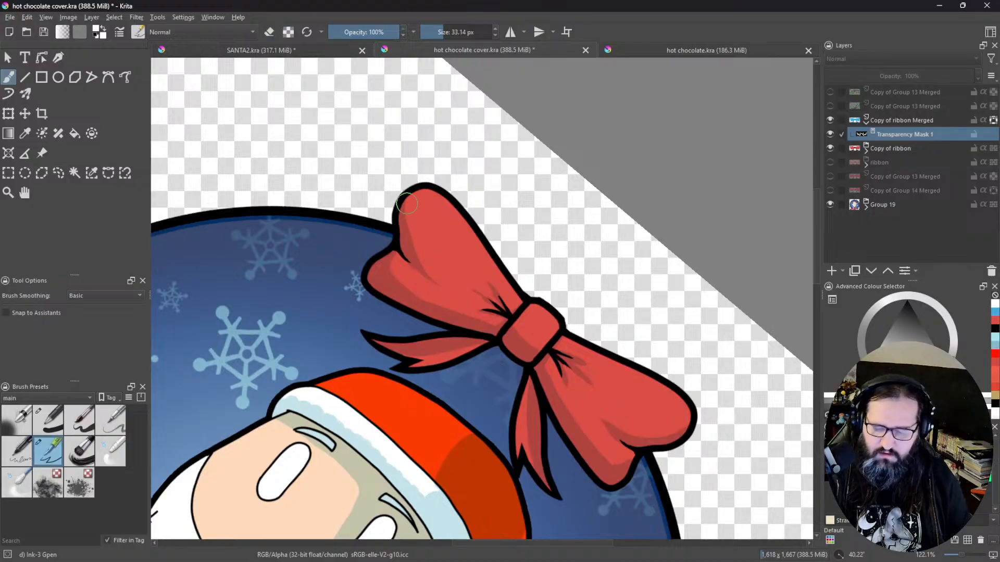
left_click_drag(418, 262, 439, 285)
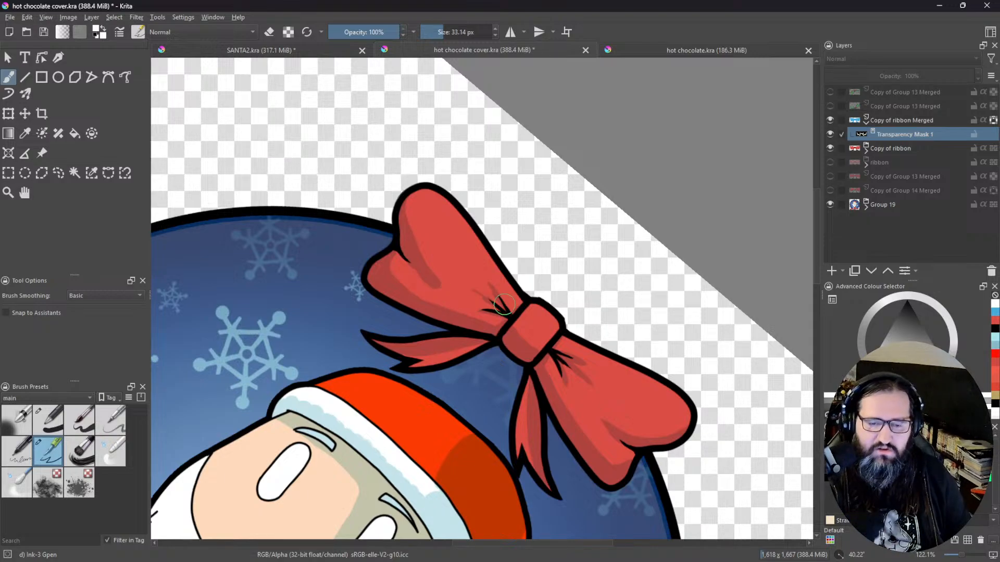
Step: Paint the left loop's fold shadow from its inner tip out to the loop's end and smooth its edge by erasing
left_click_drag(597, 243, 514, 336)
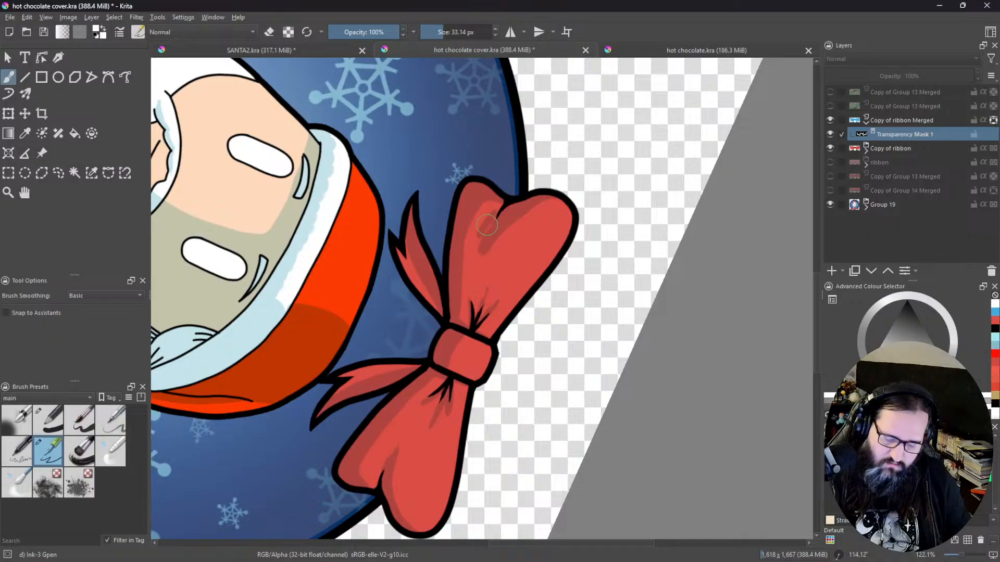
key("e")
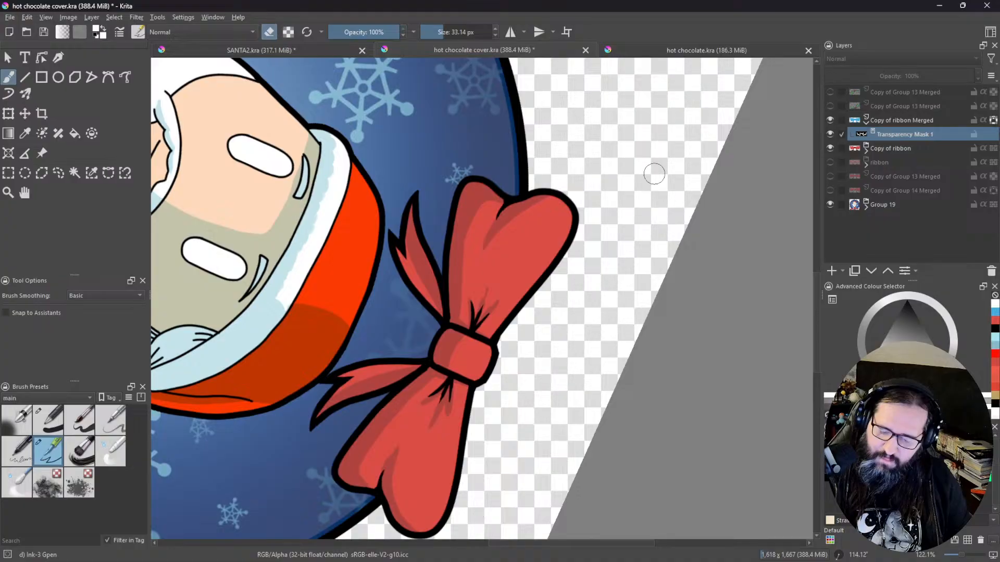
key("e")
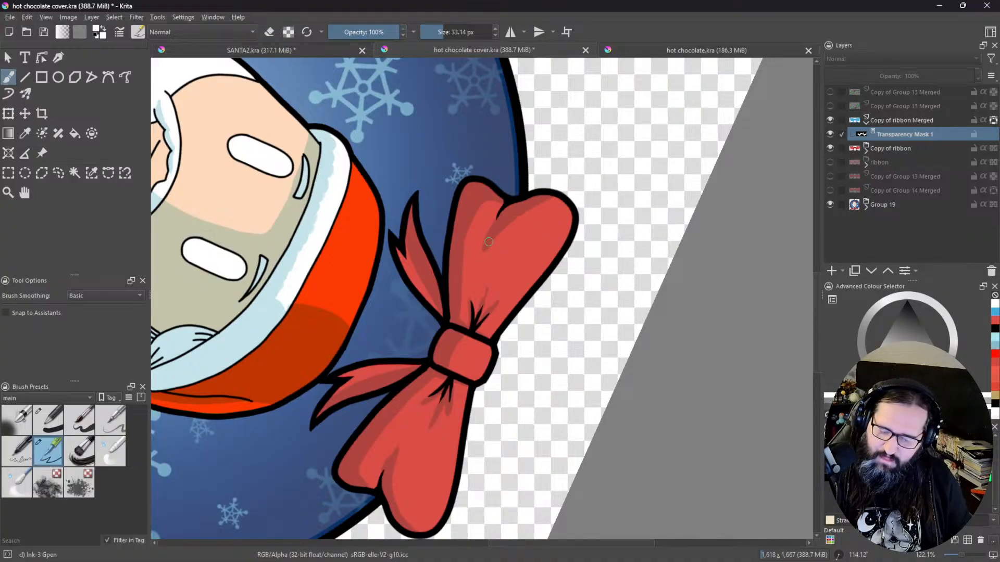
left_click_drag(485, 249, 570, 203)
key("e")
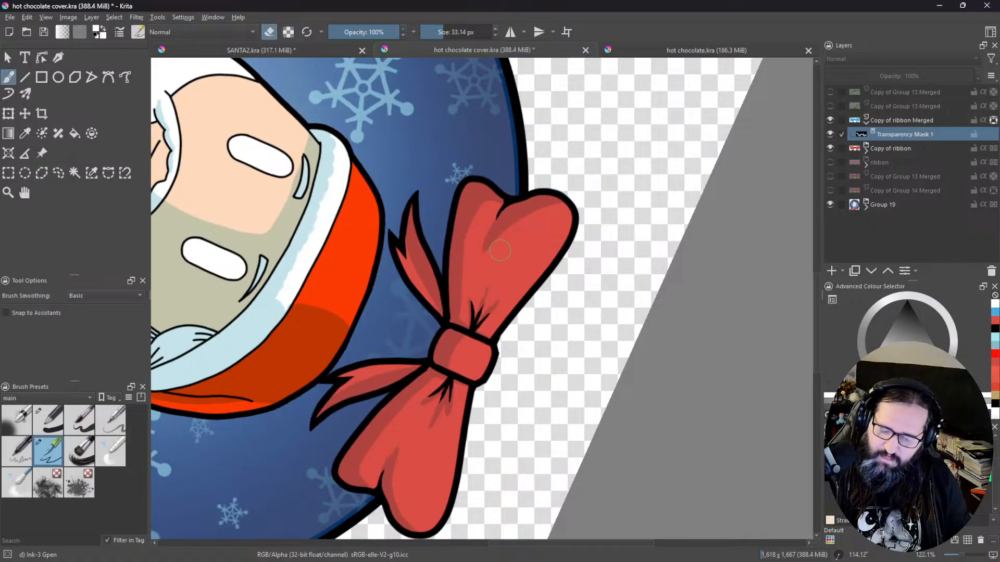
left_click_drag(481, 256, 521, 222)
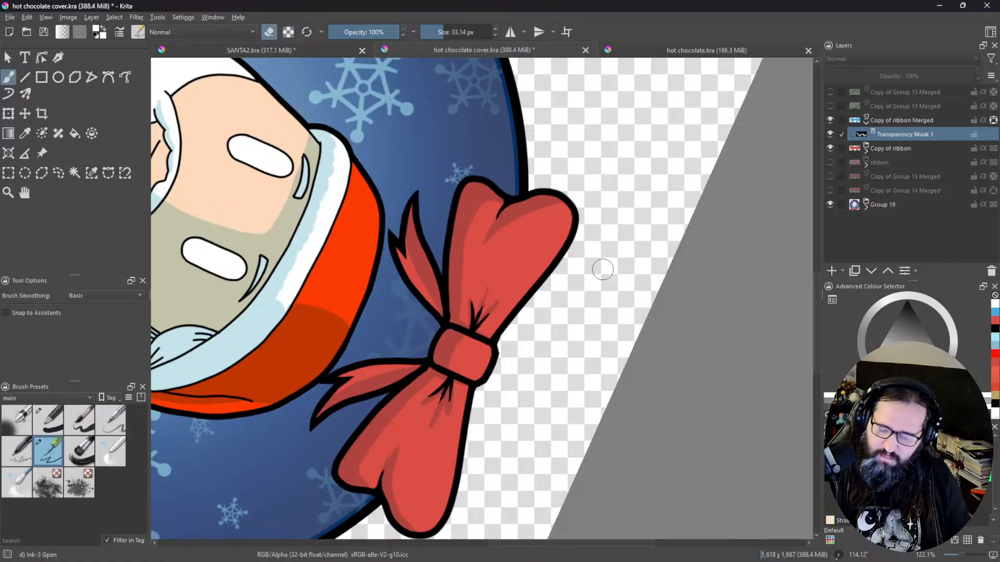
Step: Widen the shadow on the bow's left loop with long strokes from the knot creases to the loop's rounded outer end
left_click_drag(598, 263, 422, 236)
key("e")
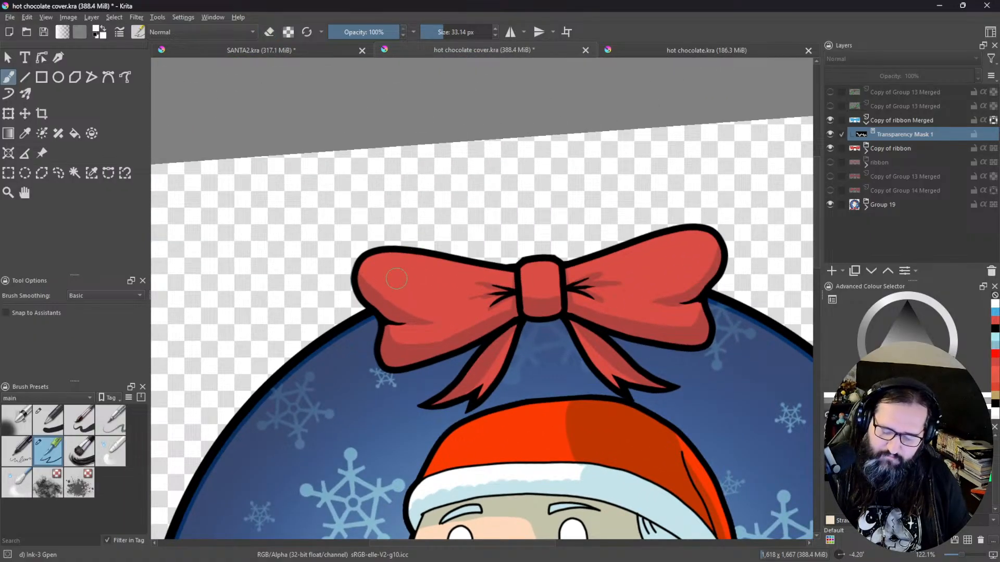
mouse_move(552, 347)
left_mouse_down()
mouse_move(657, 363)
mouse_move(547, 101)
mouse_move(499, 125)
left_mouse_up()
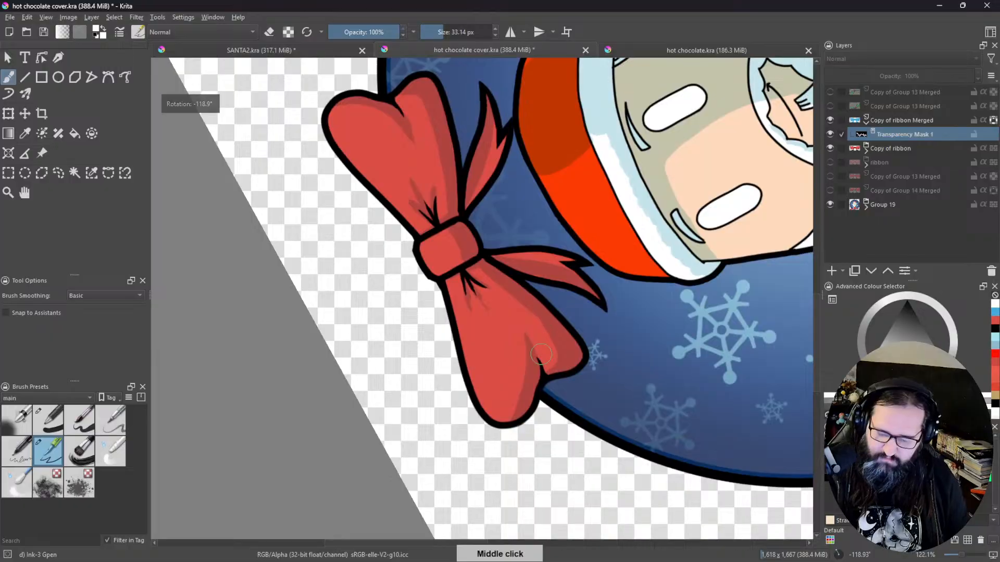
mouse_move(505, 419)
left_mouse_down()
mouse_move(518, 394)
mouse_move(511, 320)
mouse_move(524, 375)
mouse_move(500, 420)
left_mouse_up()
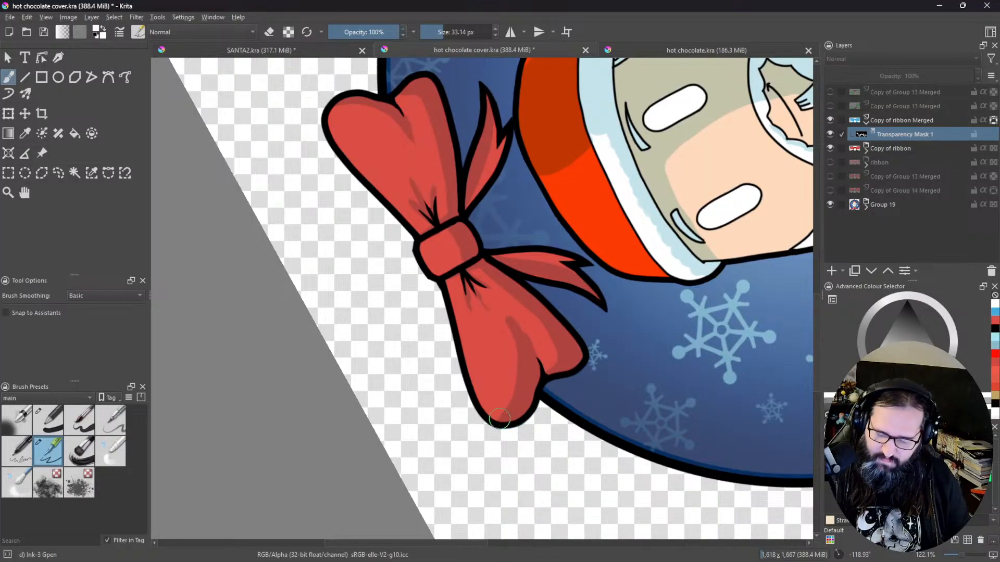
mouse_move(502, 312)
left_mouse_down()
mouse_move(515, 363)
mouse_move(494, 425)
left_mouse_up()
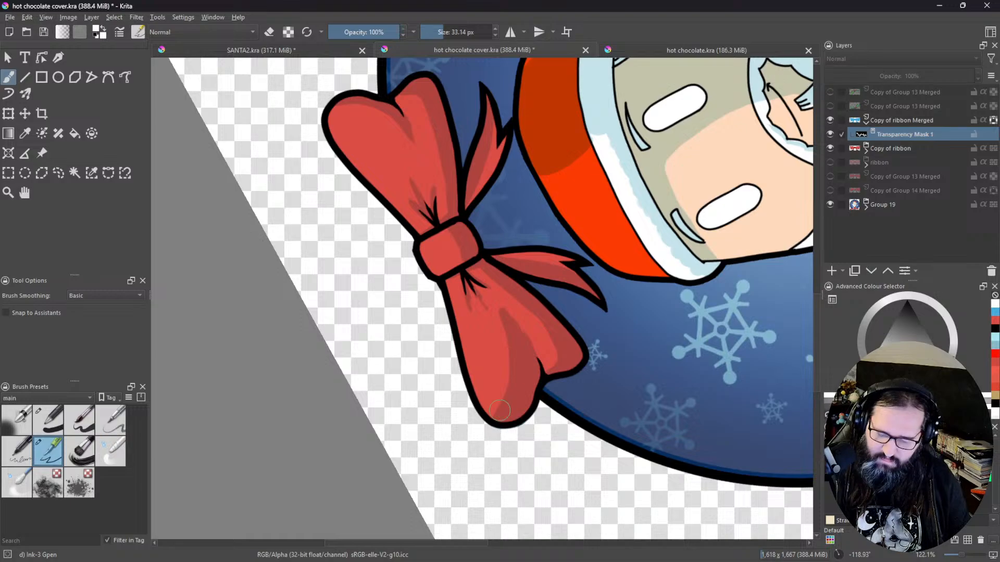
Step: Erase the excess along the widened left-loop shadow to give it a clean, tapered edge
key("e")
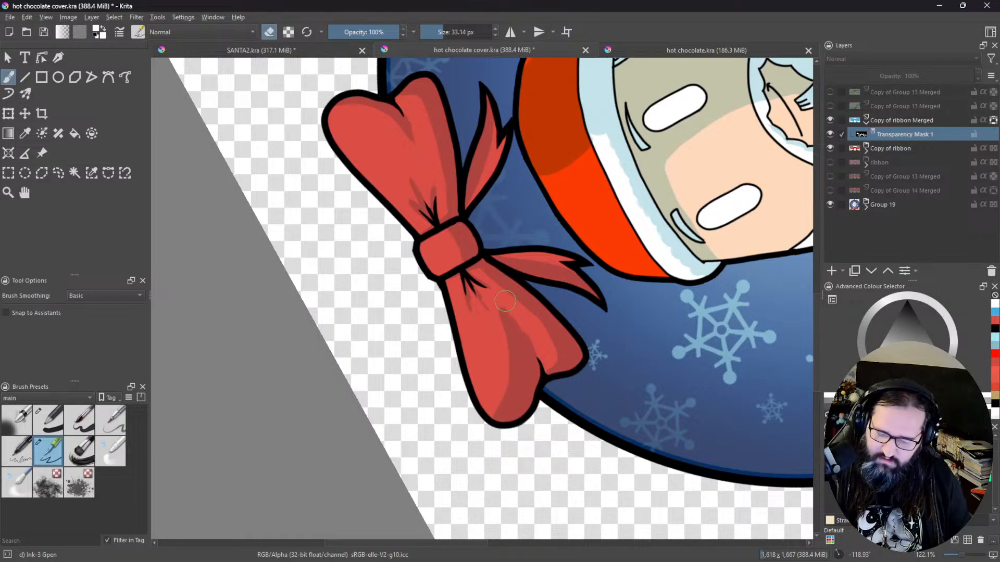
left_click_drag(500, 301, 503, 377)
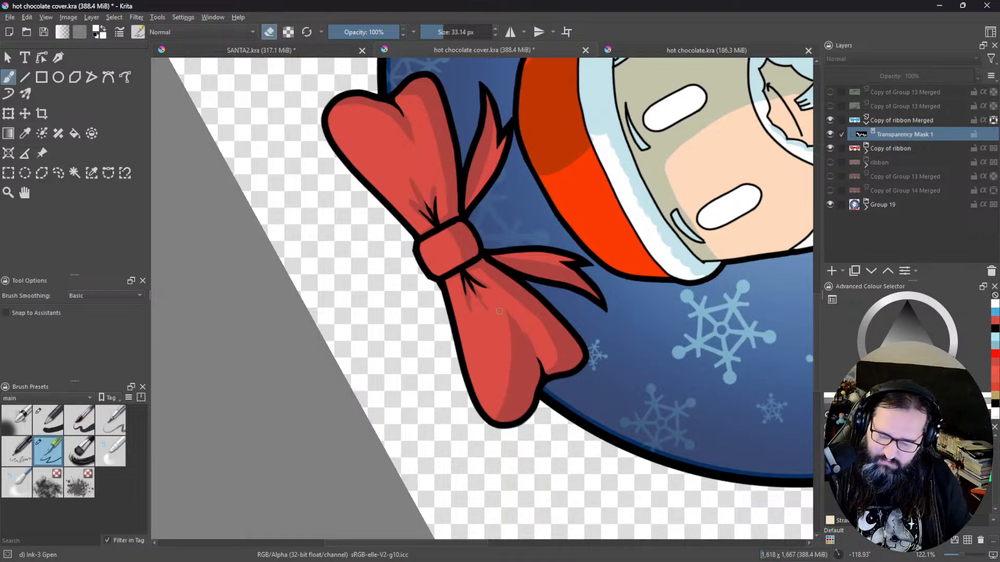
mouse_move(501, 315)
left_mouse_down()
mouse_move(516, 352)
mouse_move(491, 415)
mouse_move(534, 367)
mouse_move(495, 414)
mouse_move(510, 363)
left_mouse_up()
mouse_move(490, 416)
left_mouse_down()
mouse_move(517, 389)
mouse_move(515, 324)
mouse_move(499, 291)
mouse_move(533, 327)
left_mouse_up()
left_click_drag(636, 341, 286, 424)
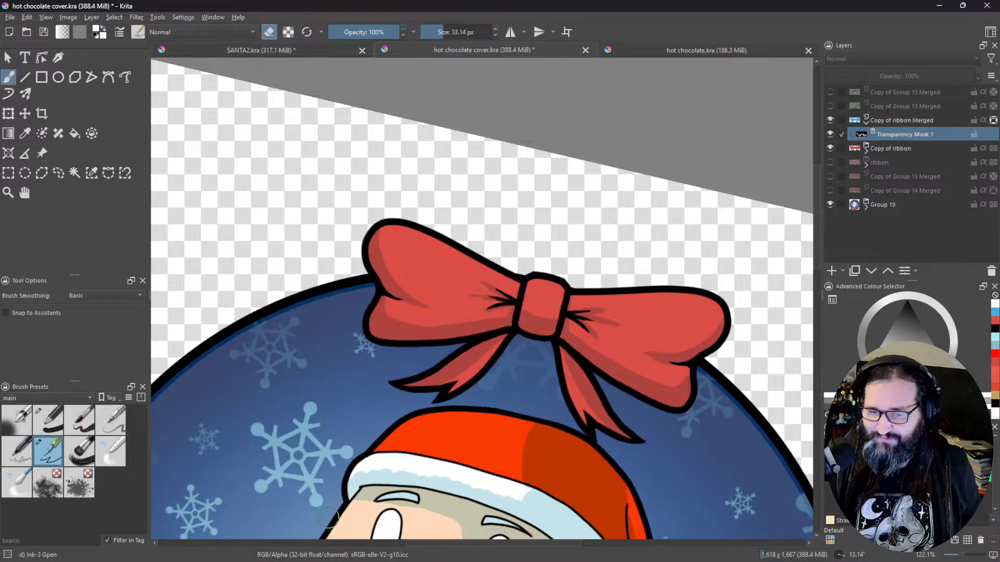
left_click_drag(660, 411, 612, 247)
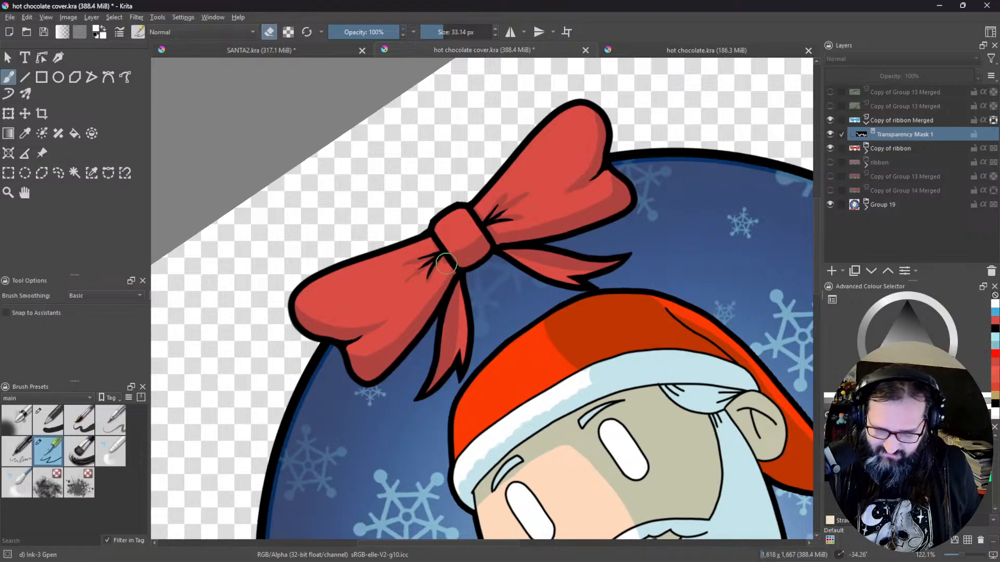
key("e")
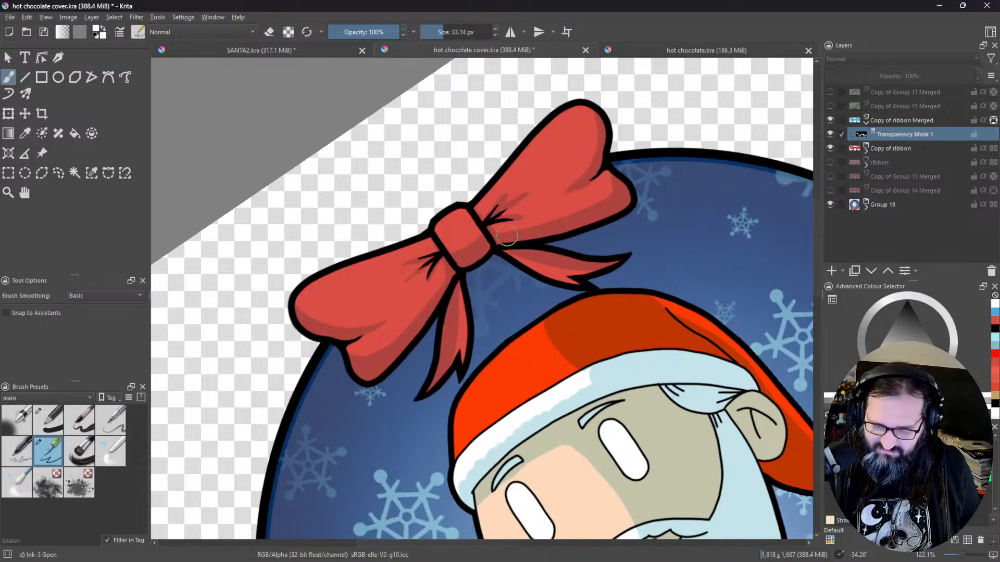
key("e")
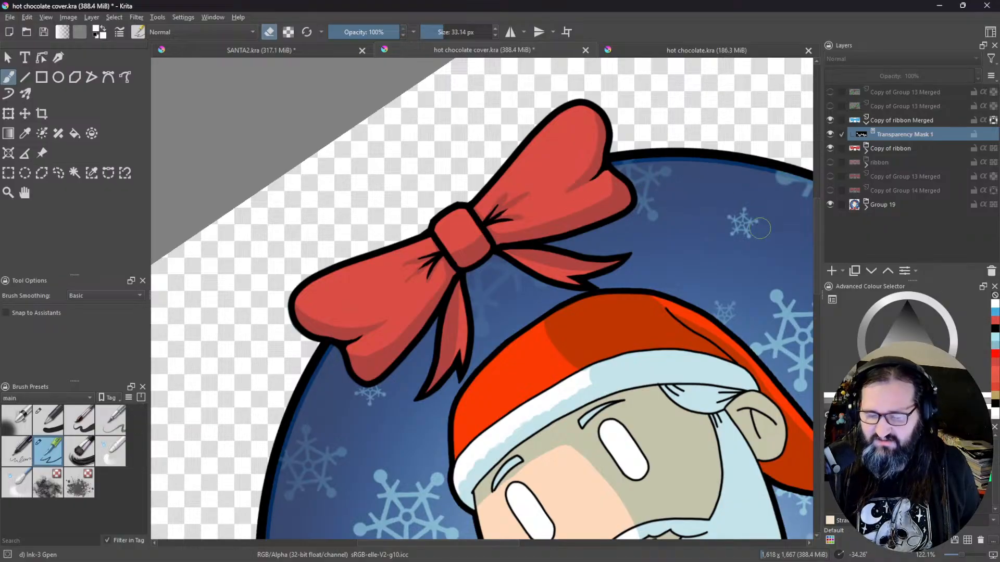
Step: Group the five bow layers from Copy of ribbon Merged down to Copy of Group 14 Merged and collapse the new group
left_click_drag(751, 298, 599, 347)
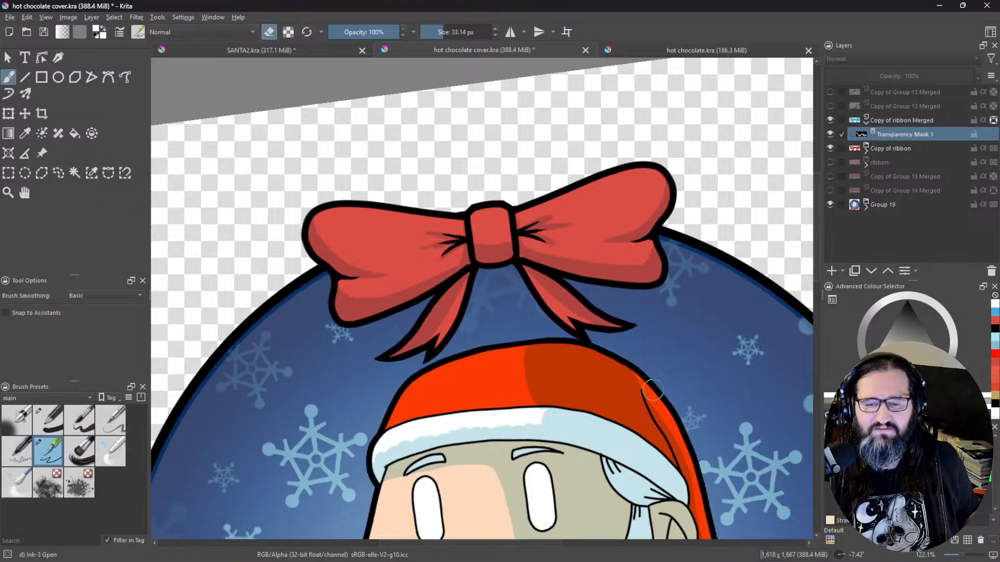
left_click_drag(653, 389, 639, 280)
left_click_drag(654, 318, 642, 349)
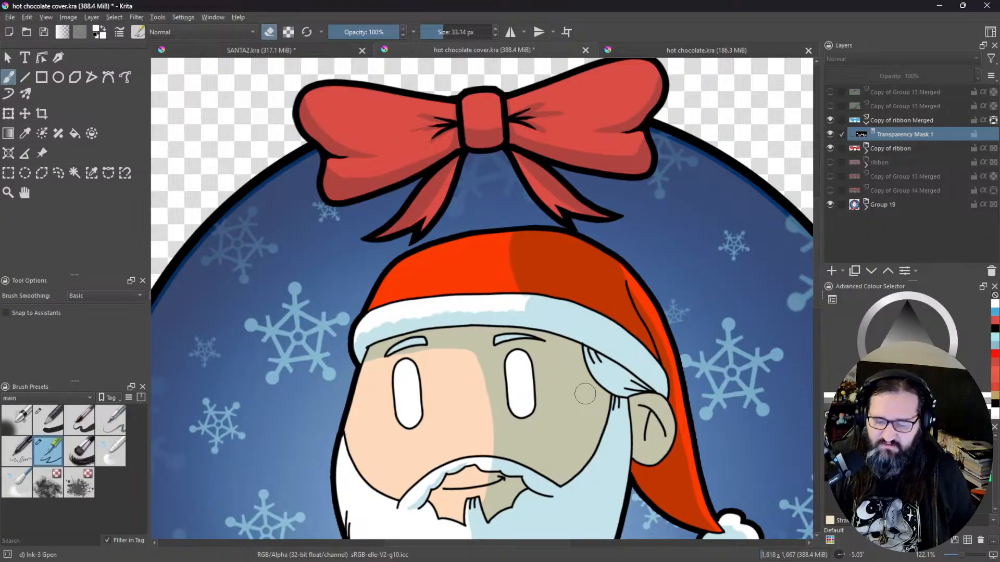
scroll(586, 396, "down", 5)
left_click_drag(605, 456, 568, 305)
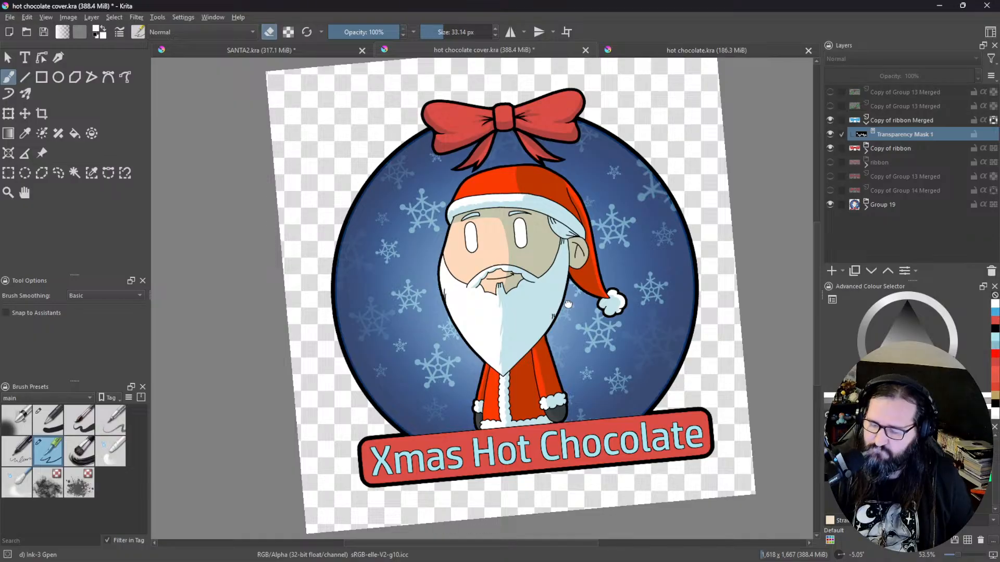
left_click(868, 124)
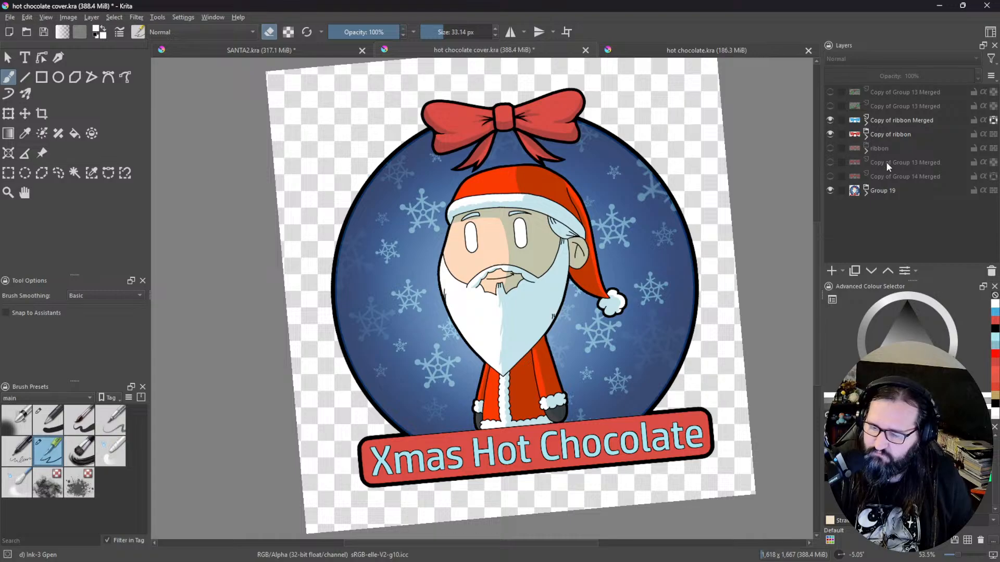
left_click(892, 178)
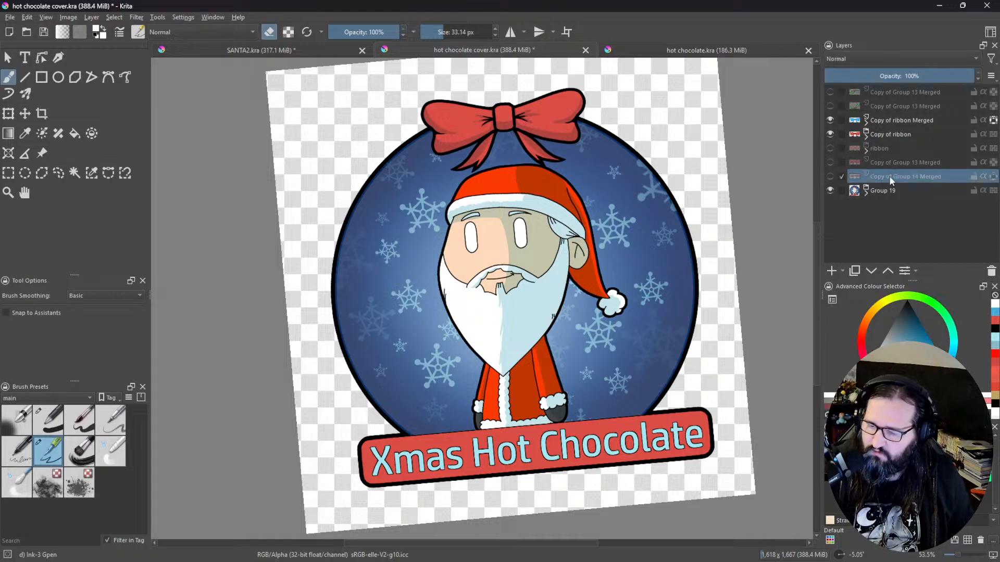
left_click(892, 120, "shift")
key("ctrl+g")
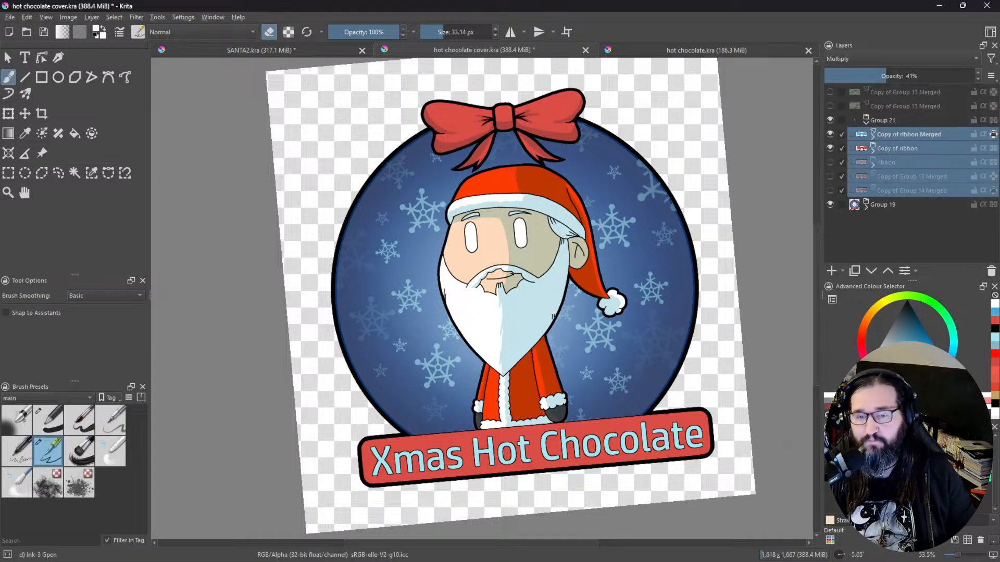
left_click(865, 125)
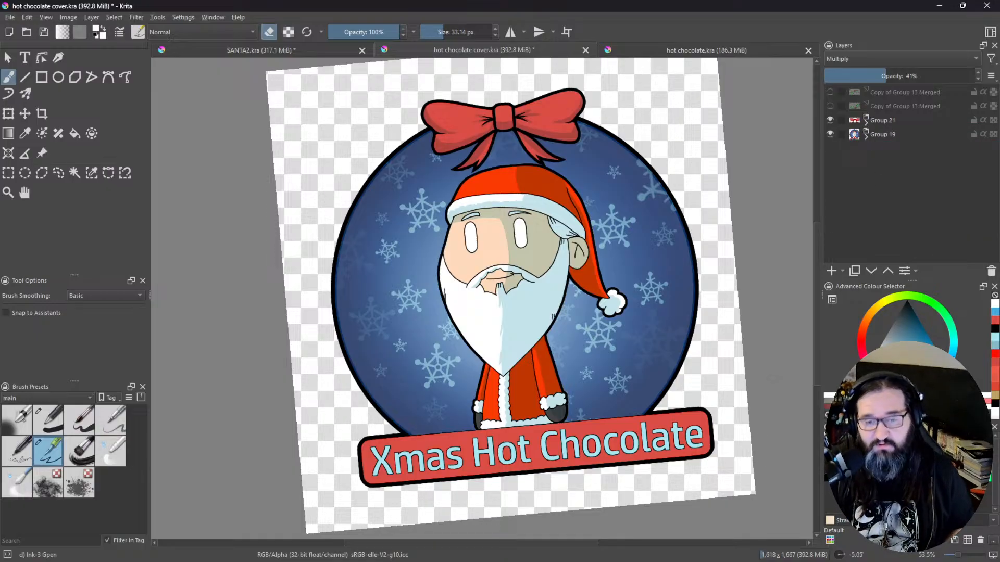
Step: Hide the third Copy of Vector Layer 2 in Group 14 of Group 19, leaving both groups collapsed
left_click(877, 135)
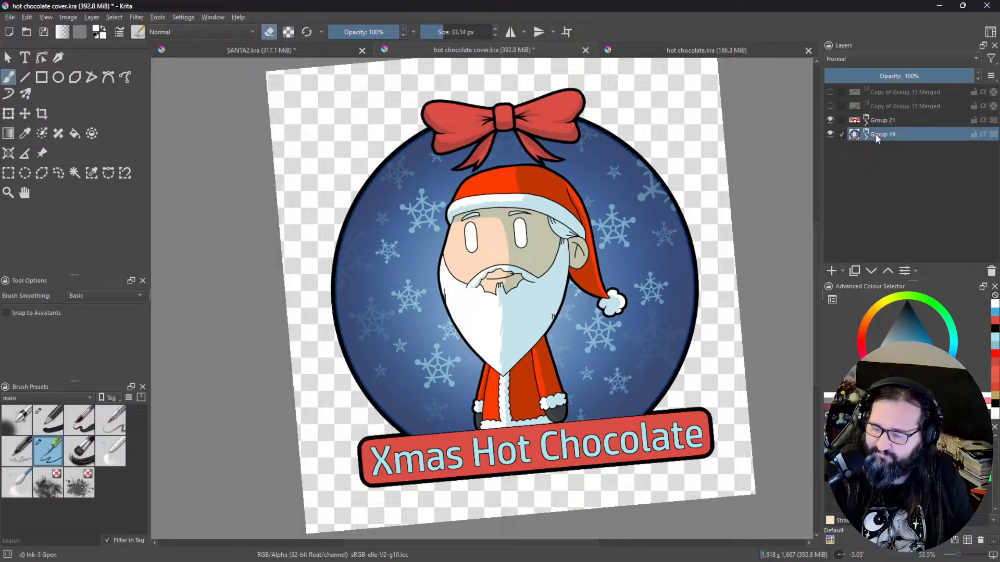
left_click(865, 138)
left_click(894, 166)
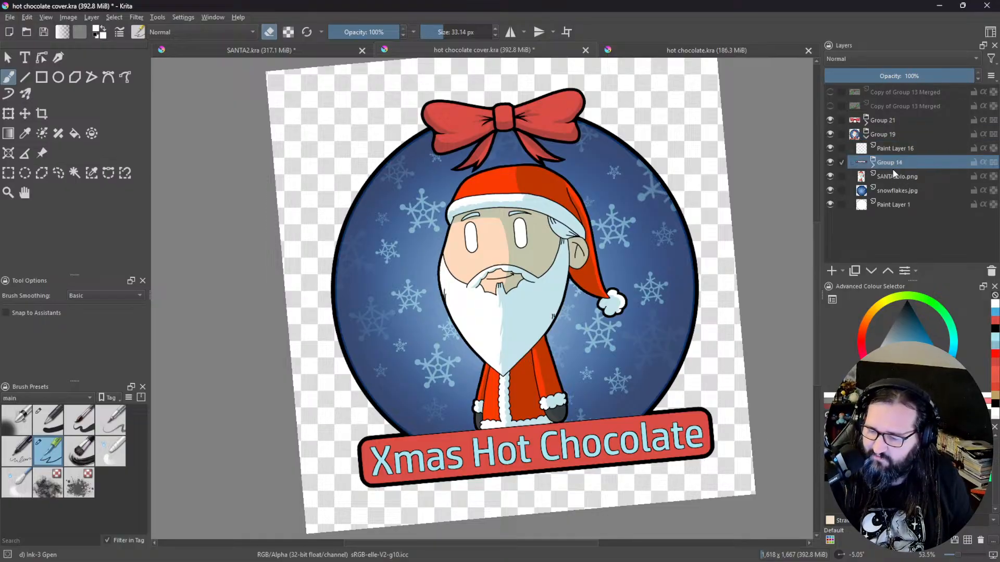
left_click(872, 165)
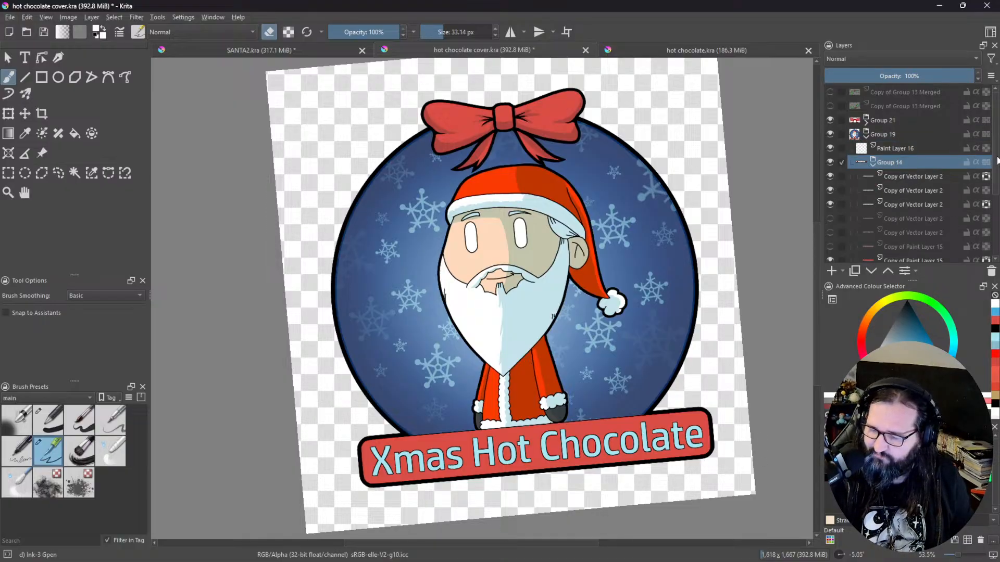
left_click_drag(994, 187, 992, 225)
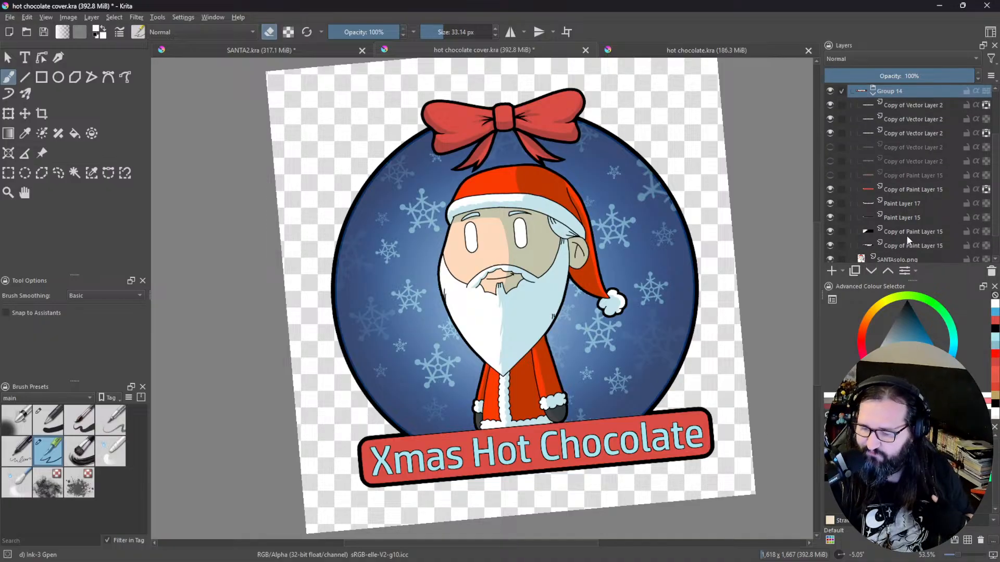
left_click(904, 135)
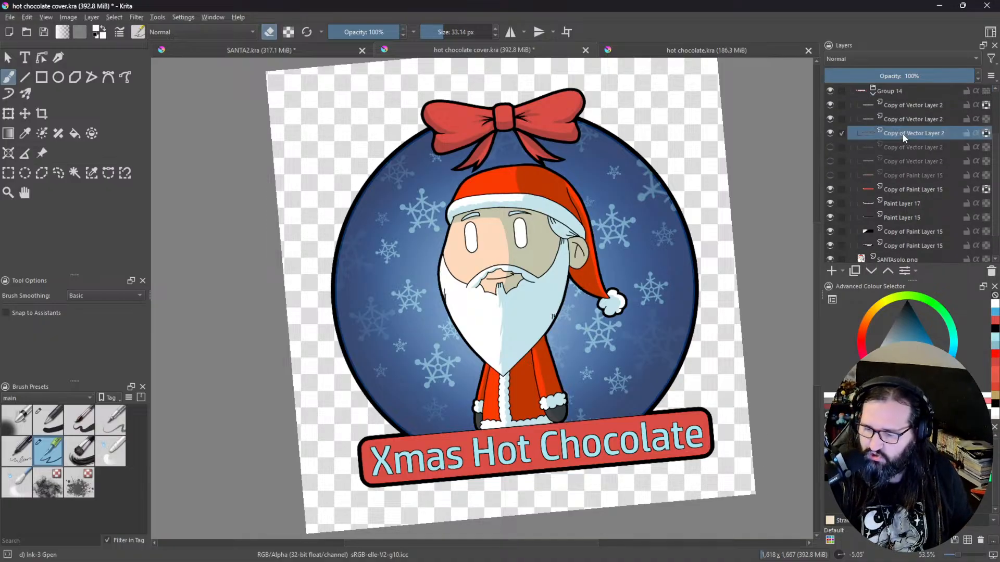
left_click(830, 133)
left_click(830, 133)
left_click(831, 133)
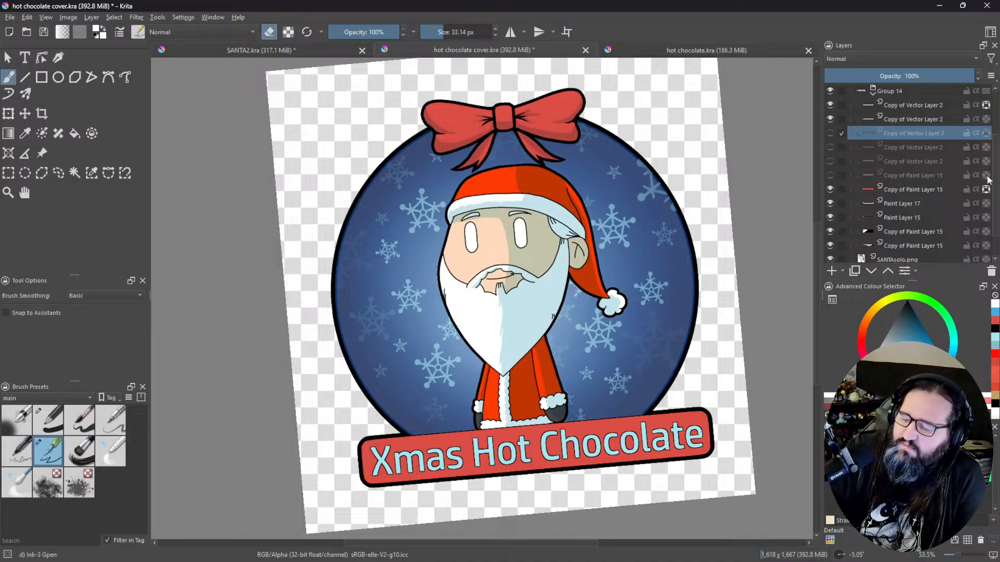
scroll(887, 159, "up", 2)
left_click(872, 165)
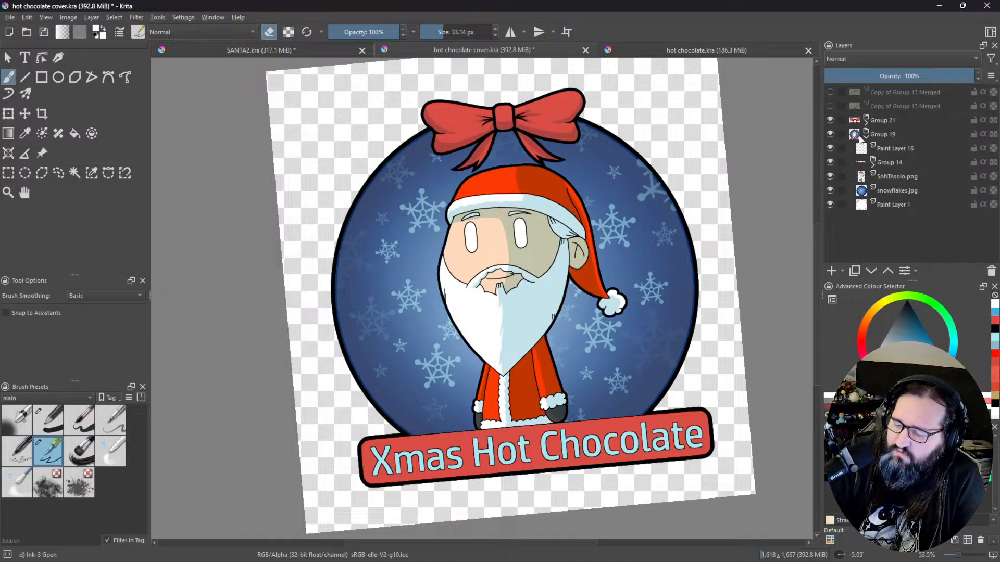
left_click(865, 136)
Step: Duplicate the Copy of ribbon Merged shading layer inside Group 21
left_click(865, 122)
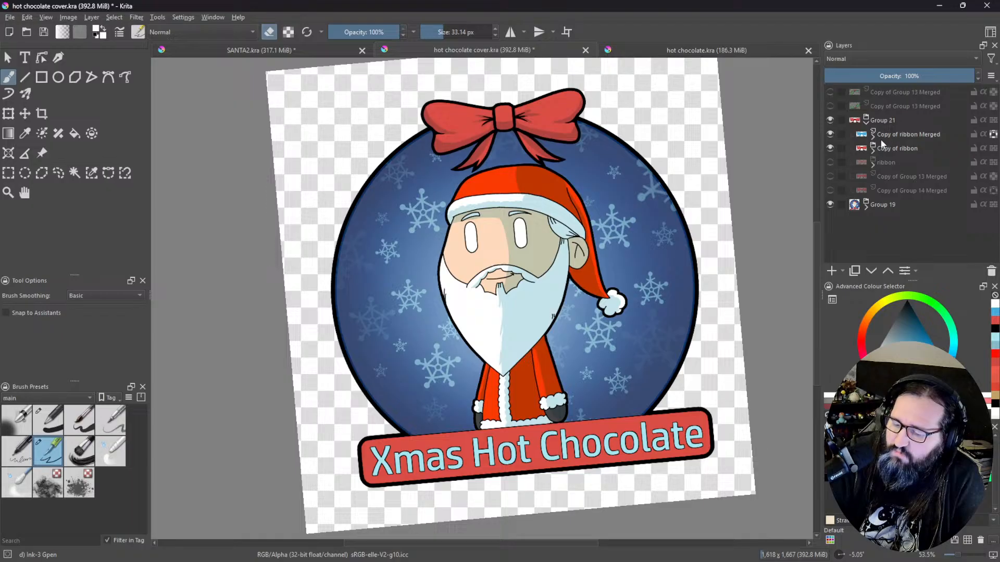
left_click(897, 136)
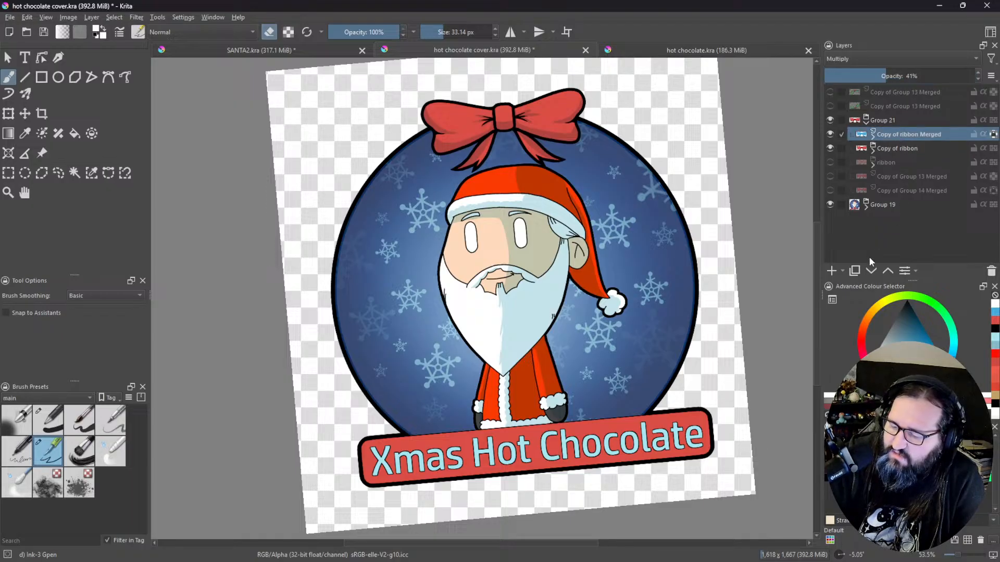
left_click(857, 272)
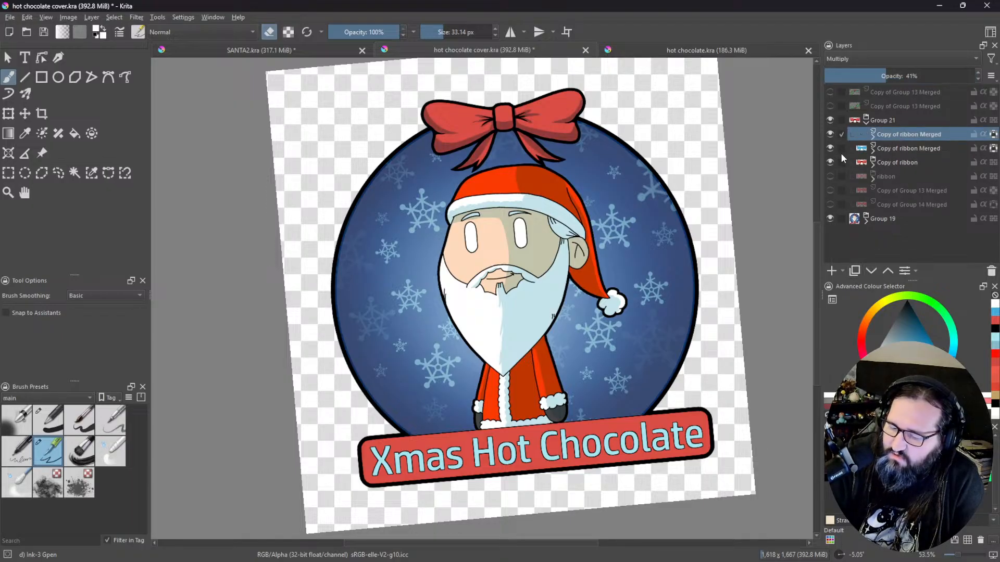
Step: Reveal the transparency mask of the upper Copy of ribbon Merged layer and set that layer's opacity to 22%
left_click(897, 146)
mouse_move(836, 220)
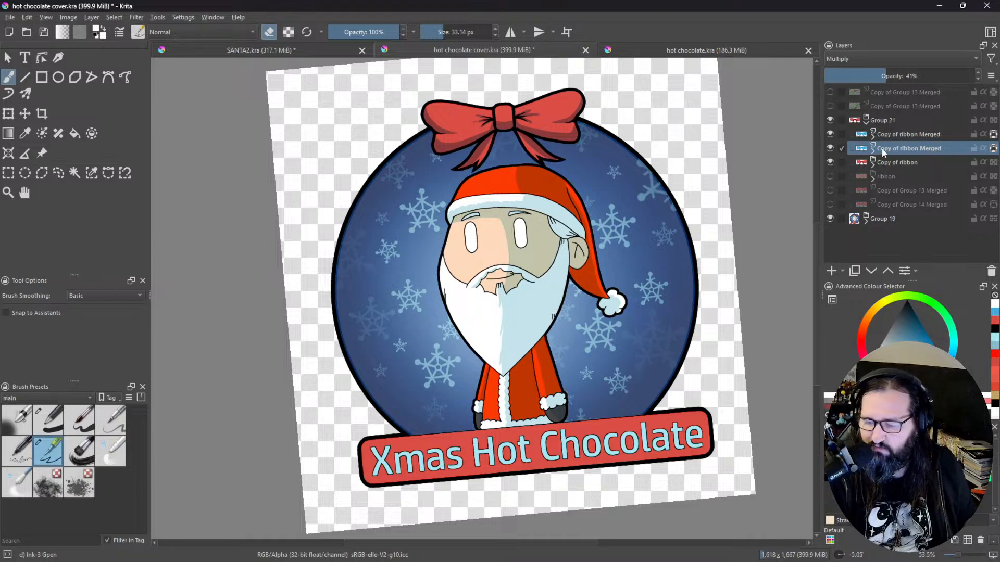
left_click_drag(577, 186, 640, 207)
left_click_drag(689, 238, 695, 230)
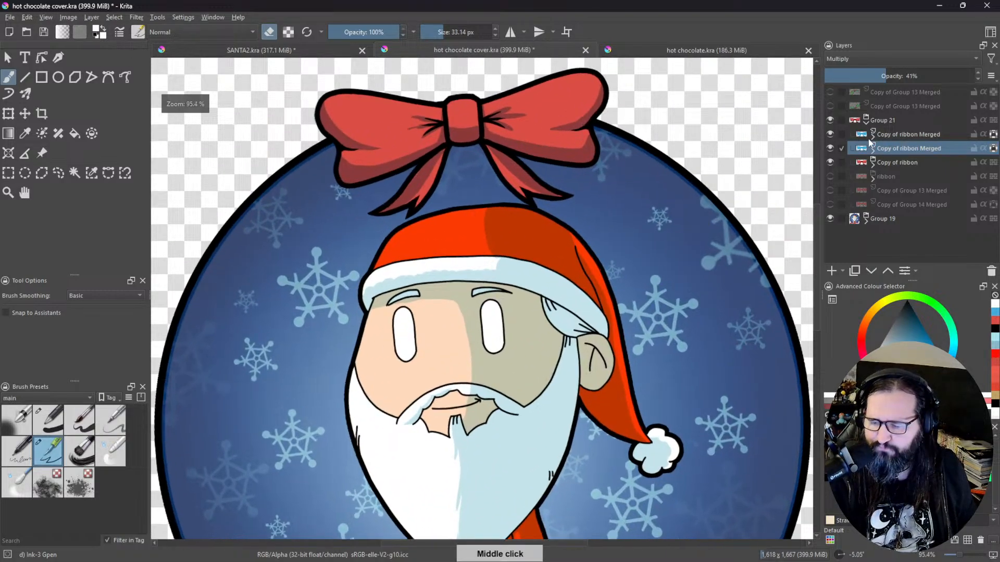
key("ctrl+shift+t")
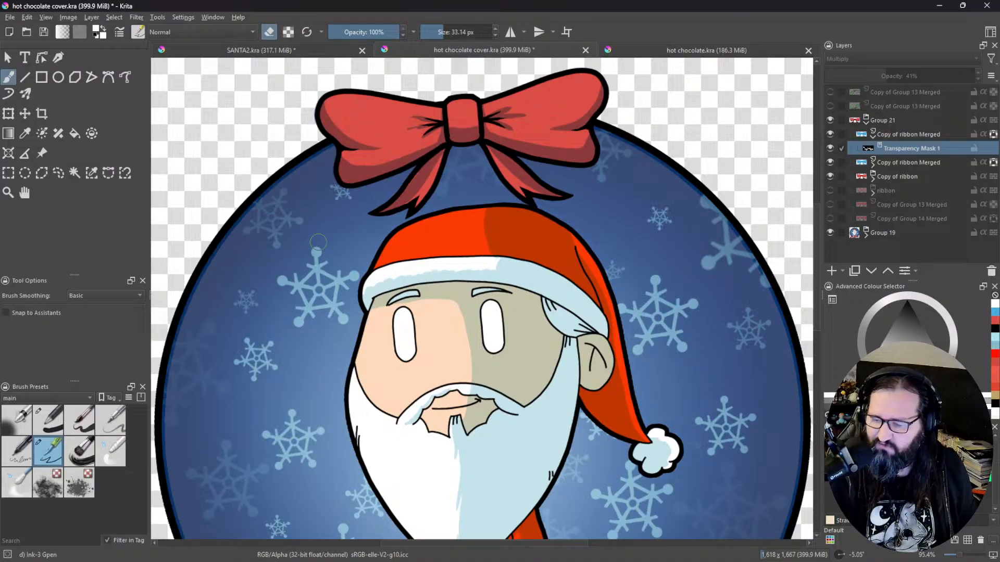
left_click(912, 136)
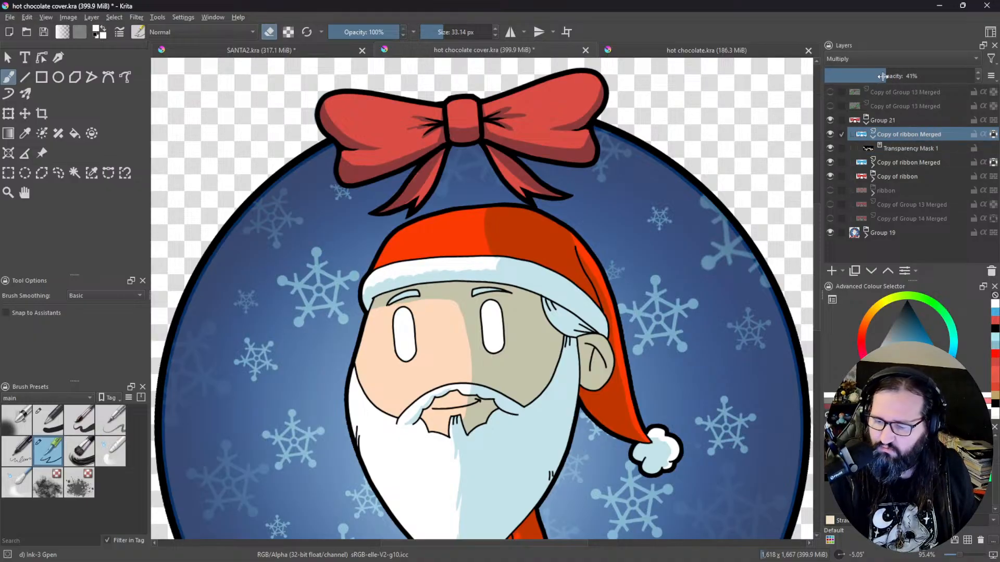
left_click(856, 76)
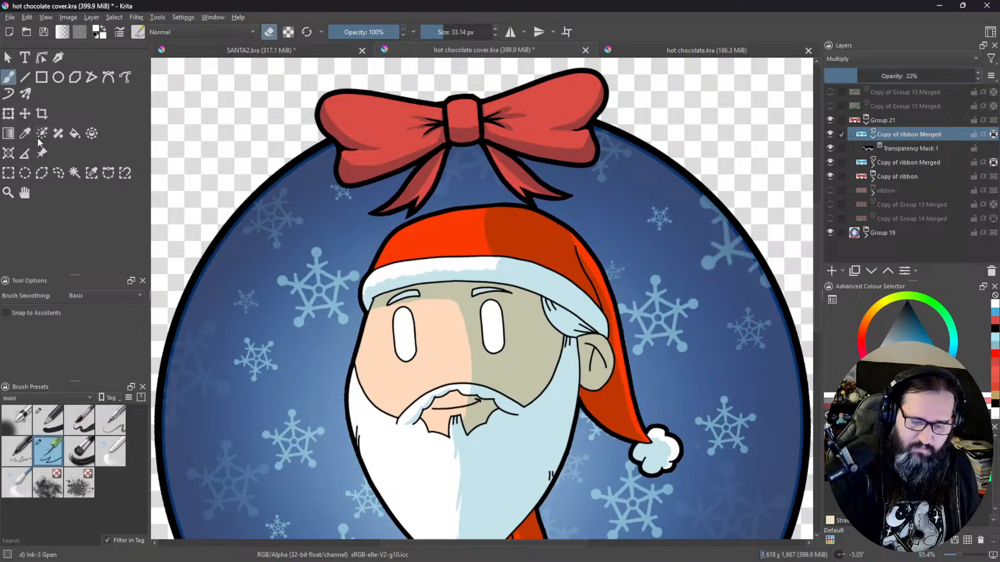
Step: With eraser mode off, paint white on Transparency Mask 1 to extend the lighter second shade across the bow
middle_click(510, 274)
left_click(269, 35)
mouse_move(608, 243)
left_mouse_down()
mouse_move(605, 217)
mouse_move(580, 205)
left_mouse_up()
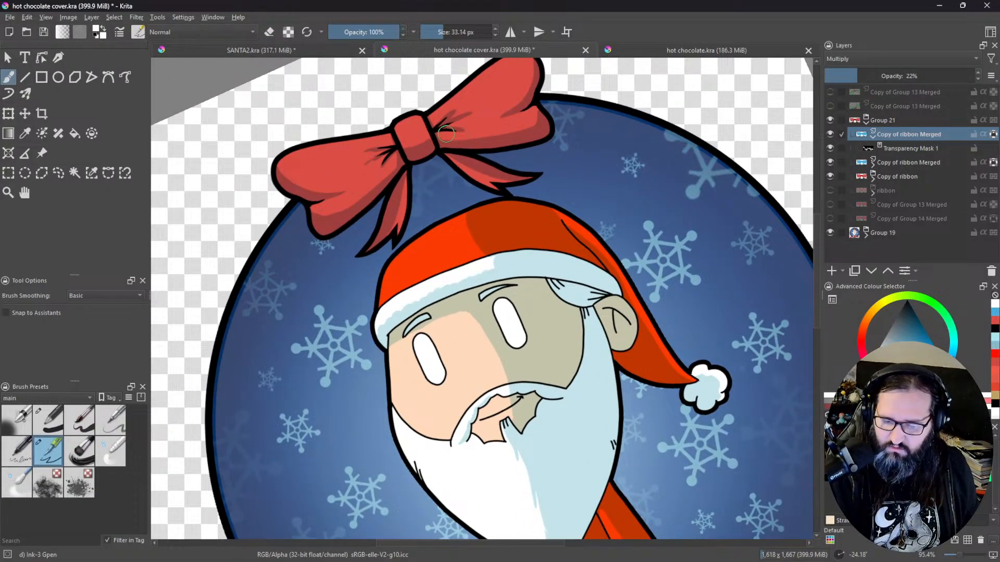
key("e")
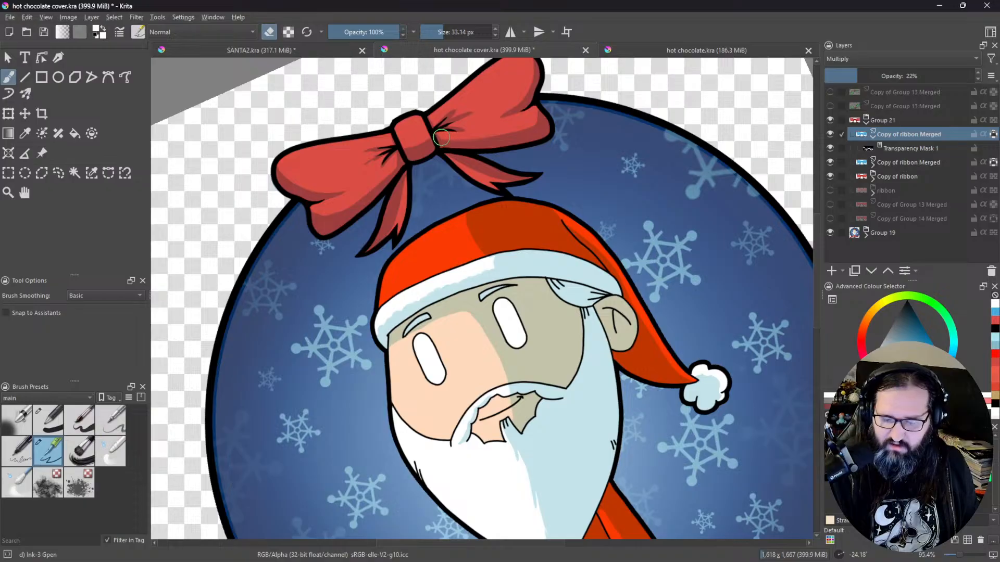
key("e")
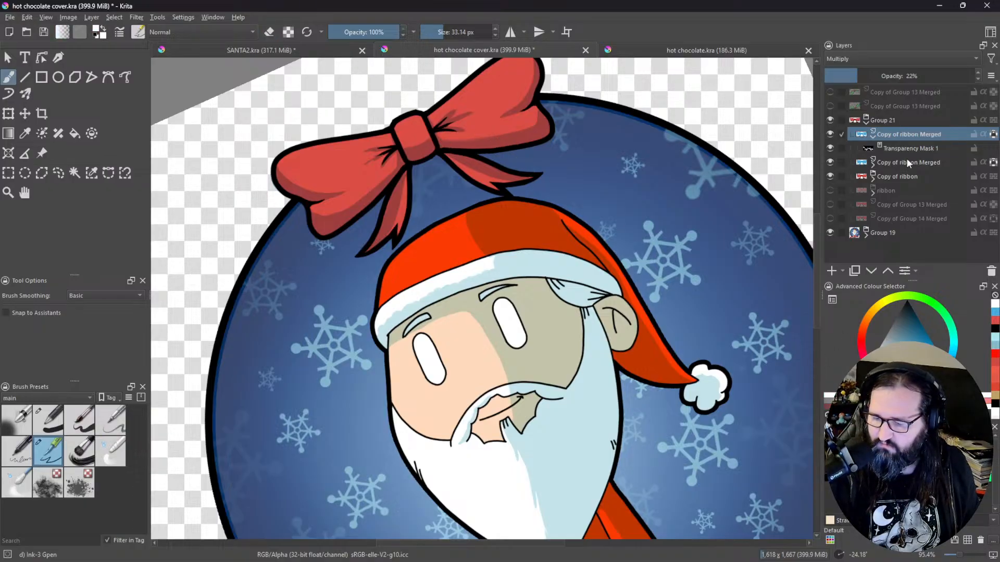
left_click(909, 149)
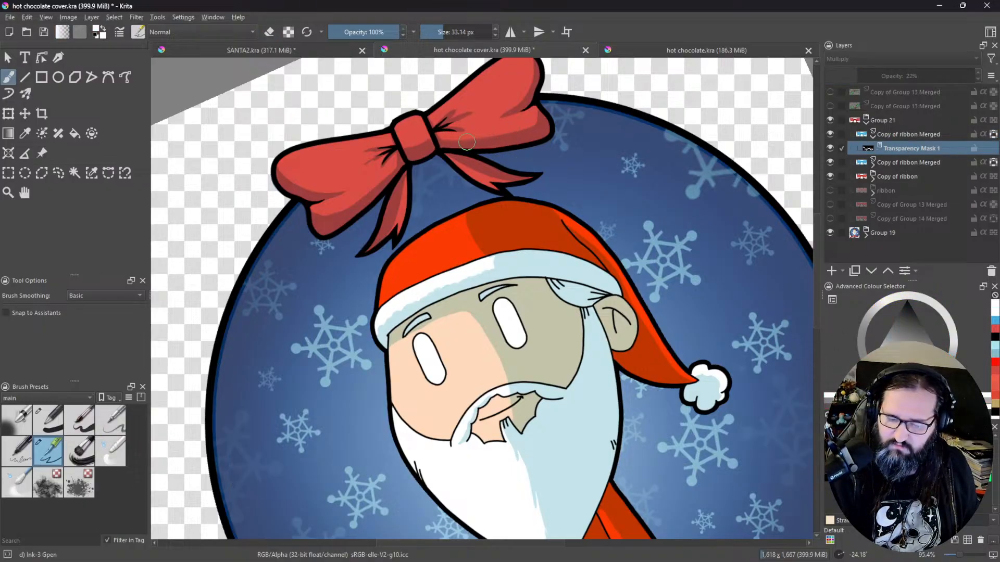
left_click(427, 357, "ctrl")
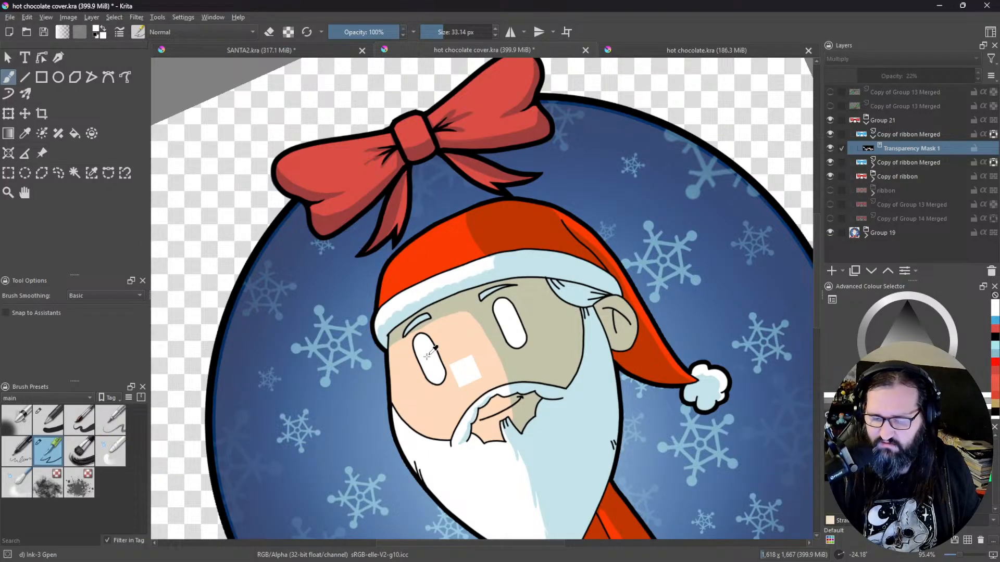
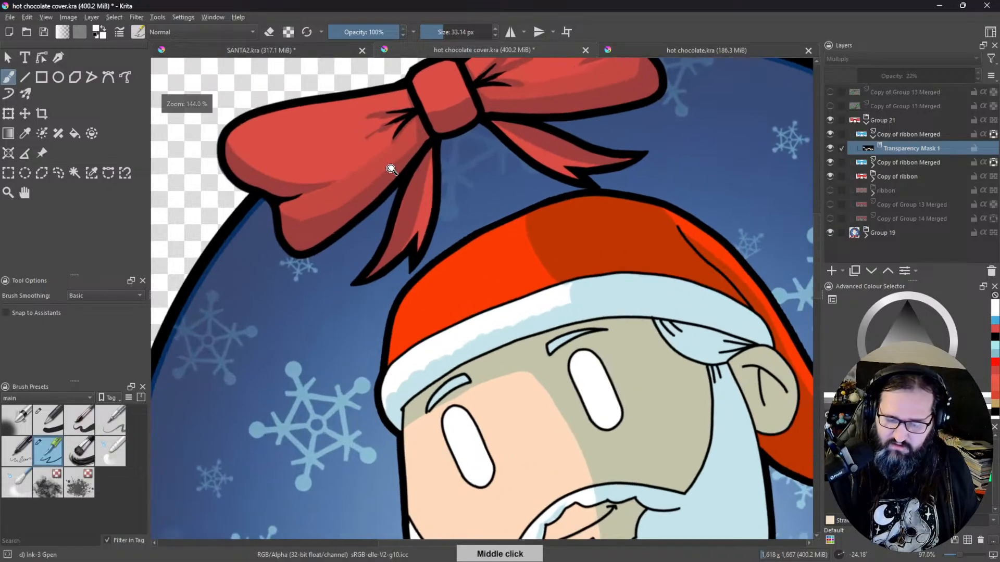
scroll(386, 200, "up", 3)
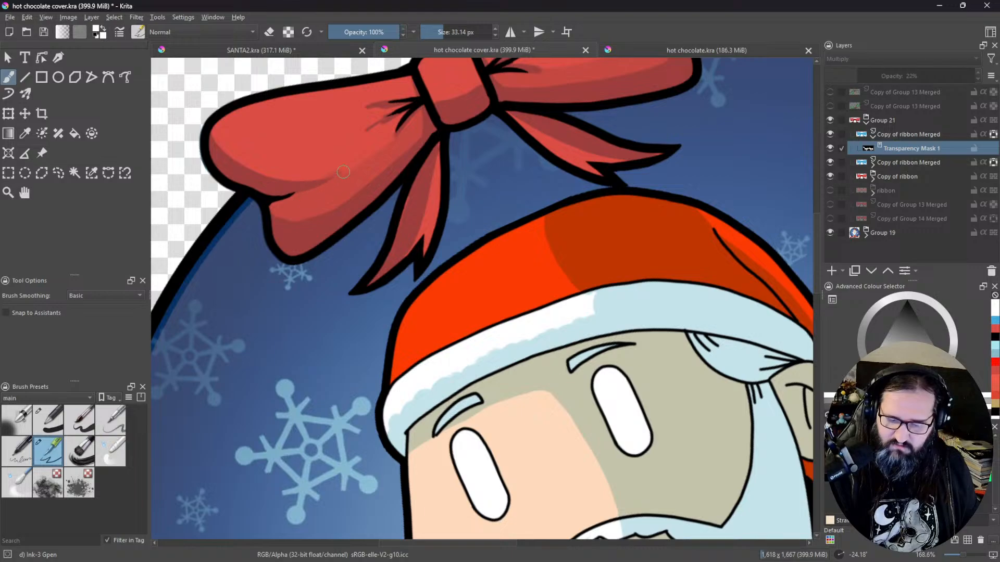
left_click_drag(581, 80, 472, 167)
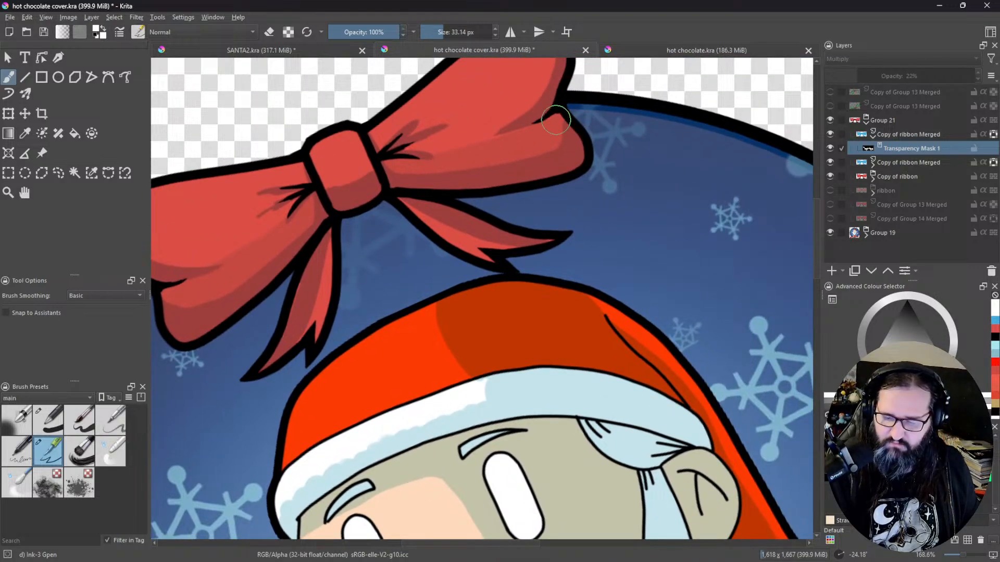
Step: Duplicate the lower Copy of ribbon Merged layer and hide the original beneath it
left_click(898, 135)
left_click(908, 164)
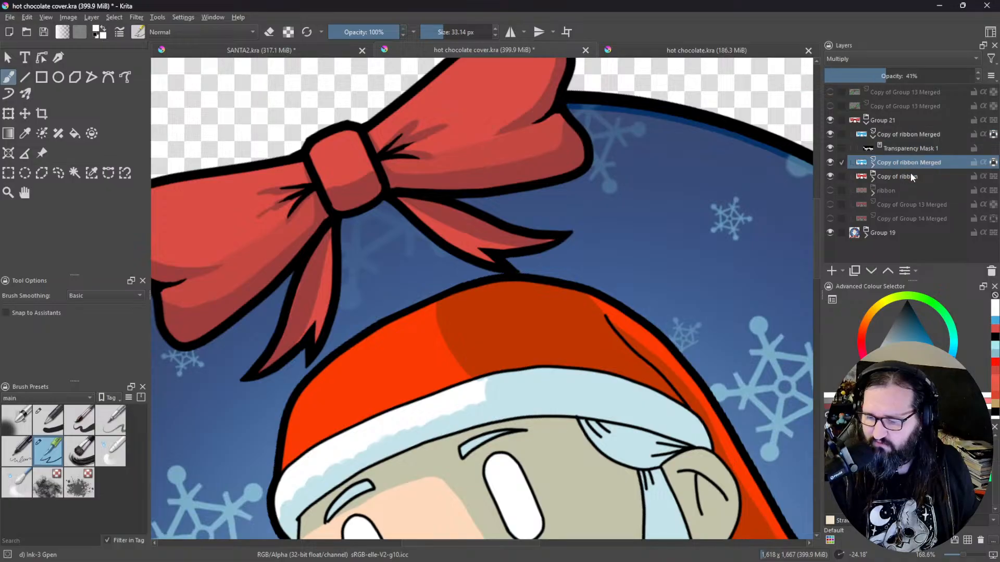
left_click(855, 271)
left_click(831, 177)
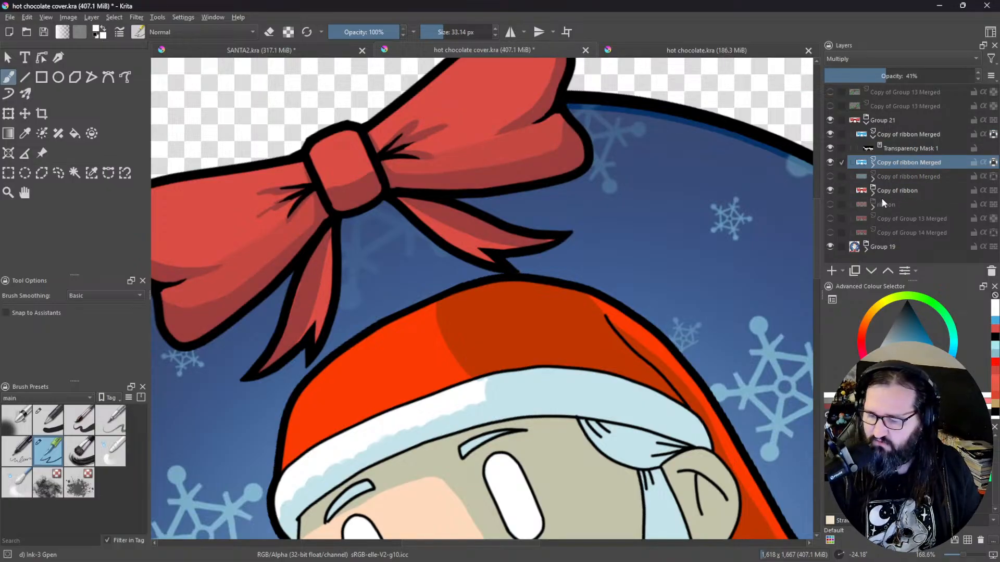
Step: Merge the Copy of ribbon Merged shading layers into one and set its blending mode to Multiply
key("ctrl+e")
left_click(873, 136)
left_click(895, 135)
key("ctrl+e")
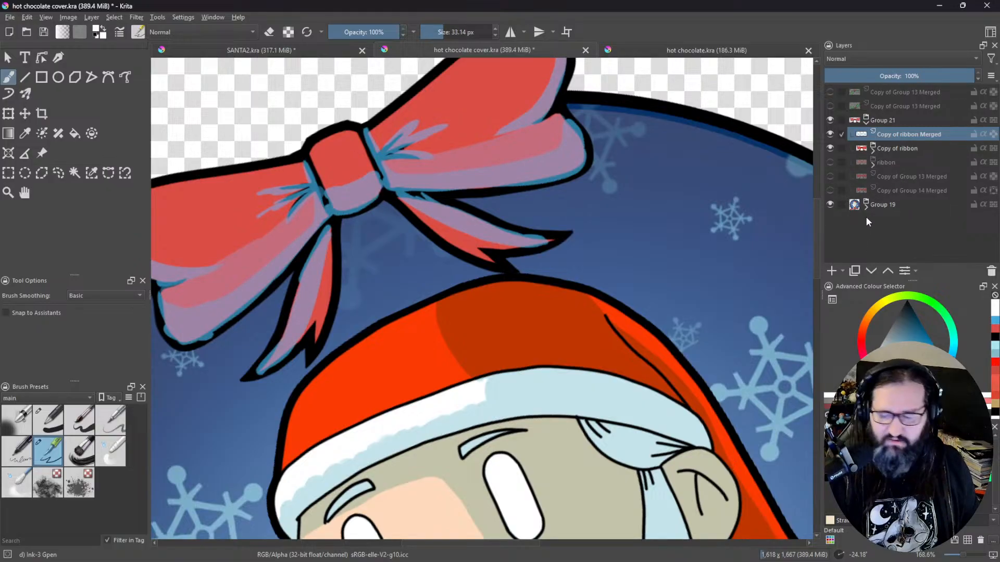
left_click(886, 63)
left_click(852, 87)
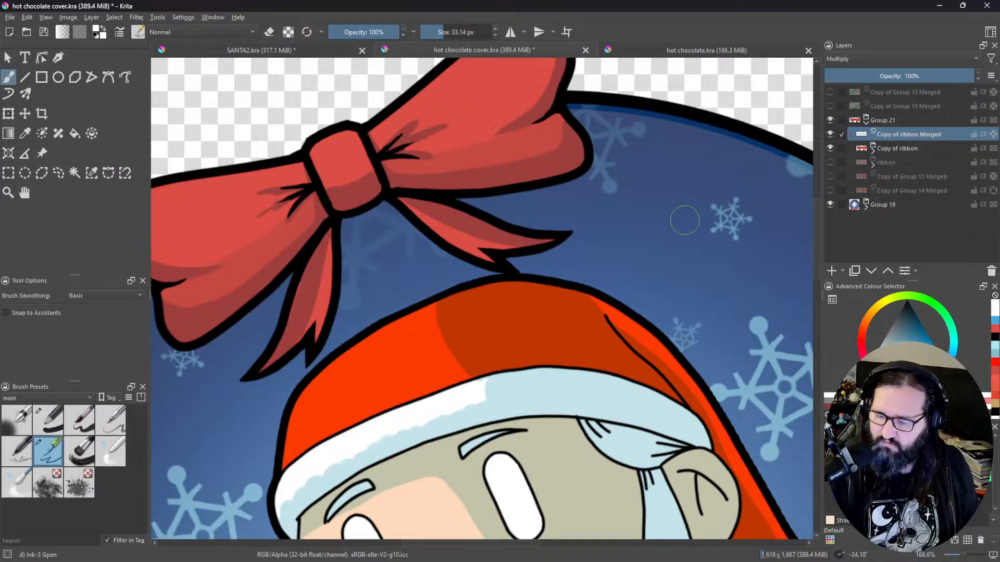
Step: Soften the shadow edges on the bow's right loop with the Blender Blur brush at 25.14 px
left_click_drag(420, 213, 378, 223)
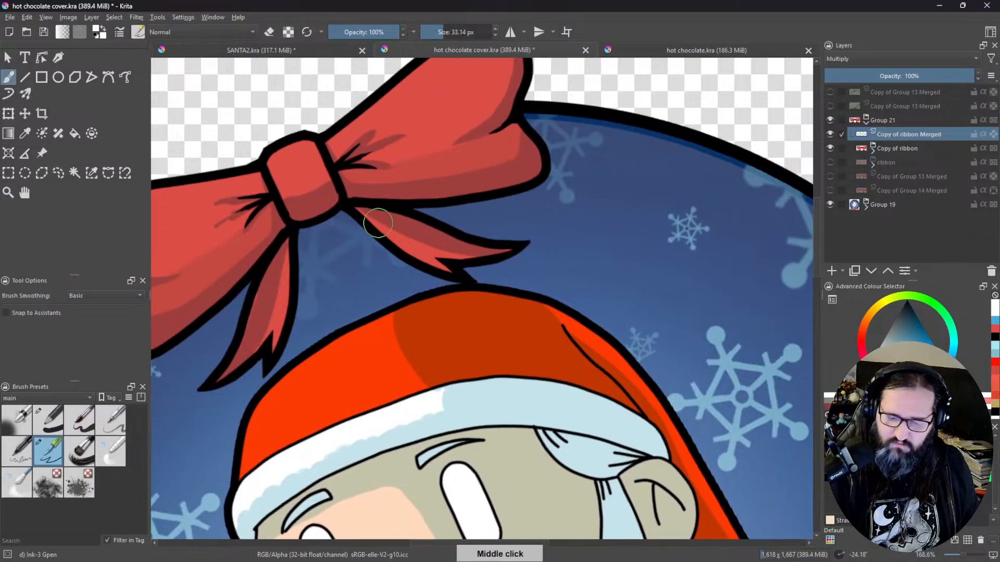
left_click(17, 481)
mouse_move(540, 218)
left_mouse_down()
mouse_move(624, 263)
mouse_move(655, 213)
mouse_move(566, 216)
left_mouse_up()
mouse_move(601, 188)
left_mouse_down()
mouse_move(615, 188)
mouse_move(526, 221)
mouse_move(434, 234)
mouse_move(581, 204)
left_mouse_up()
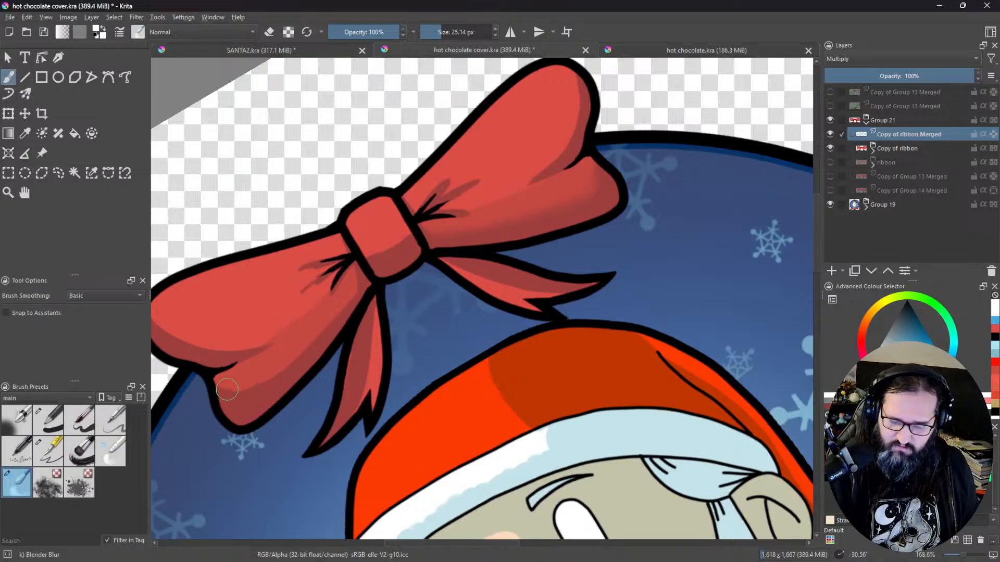
mouse_move(284, 366)
left_mouse_down()
mouse_move(247, 390)
mouse_move(353, 285)
mouse_move(282, 373)
mouse_move(354, 289)
mouse_move(300, 362)
mouse_move(356, 278)
mouse_move(285, 378)
left_mouse_up()
mouse_move(303, 328)
left_mouse_down()
mouse_move(465, 286)
mouse_move(493, 255)
left_mouse_up()
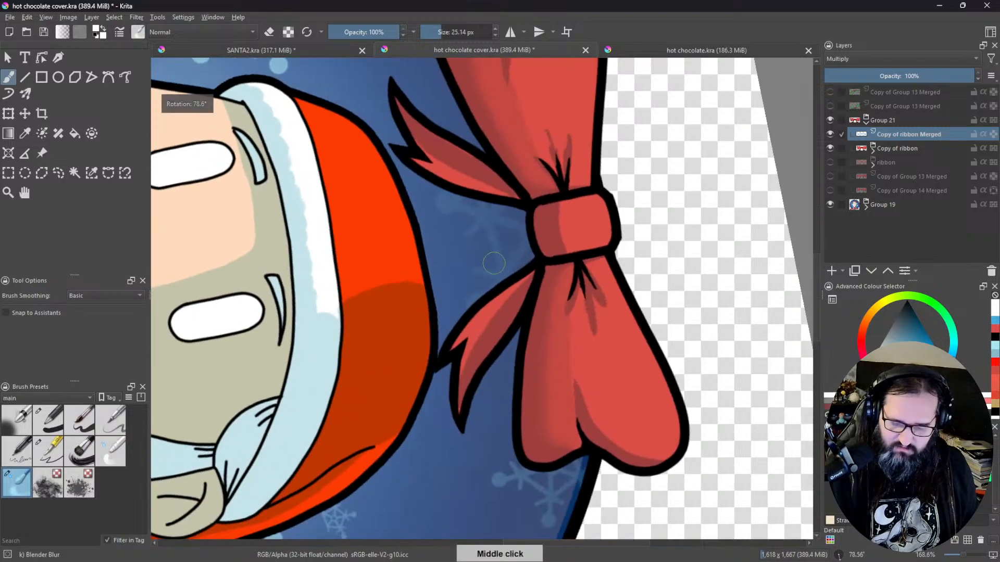
Step: Blend the shadow edges along the bow's left loop with the Blender Blur brush
left_click_drag(572, 224, 492, 356)
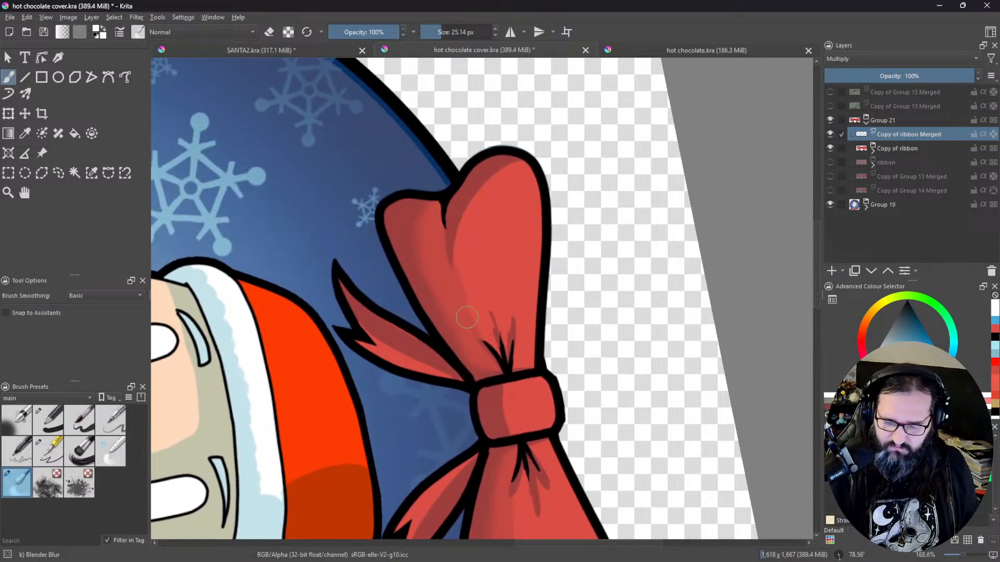
mouse_move(452, 271)
left_mouse_down()
mouse_move(495, 179)
mouse_move(451, 244)
mouse_move(505, 174)
mouse_move(520, 172)
mouse_move(496, 178)
mouse_move(486, 200)
mouse_move(495, 175)
mouse_move(471, 279)
left_mouse_up()
left_click_drag(533, 363, 472, 162)
left_click_drag(524, 393, 559, 188)
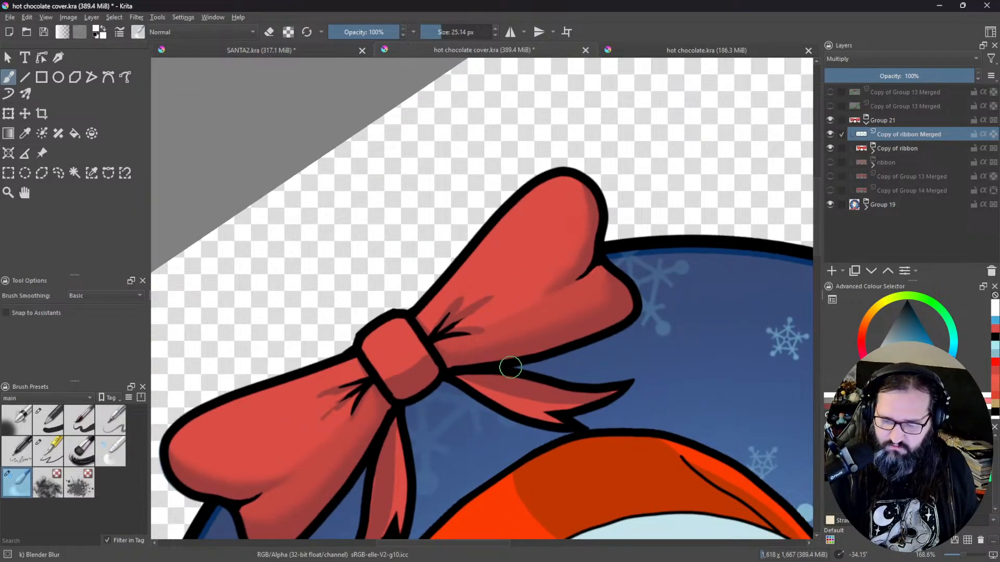
scroll(593, 288, "down", 2)
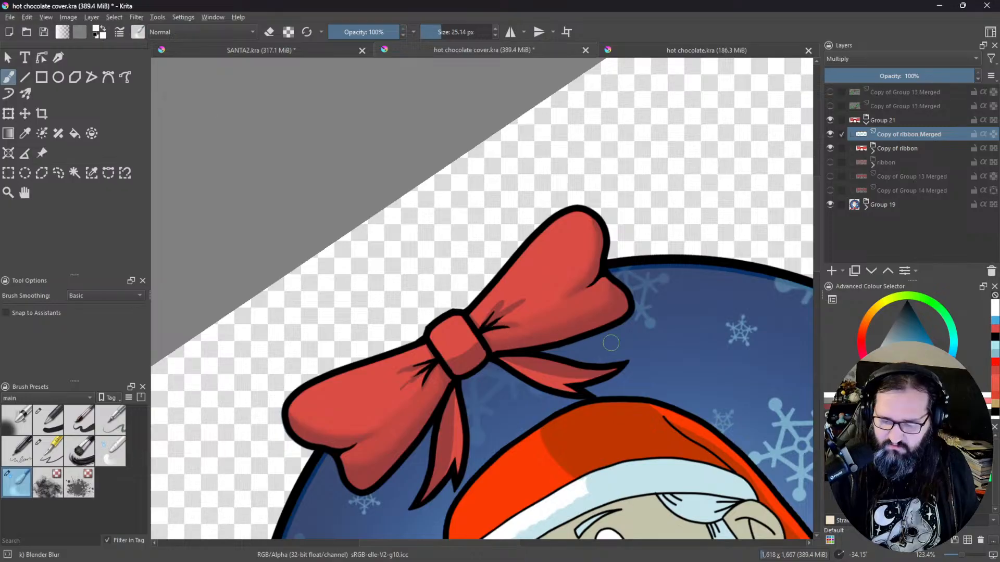
left_click_drag(651, 365, 574, 368)
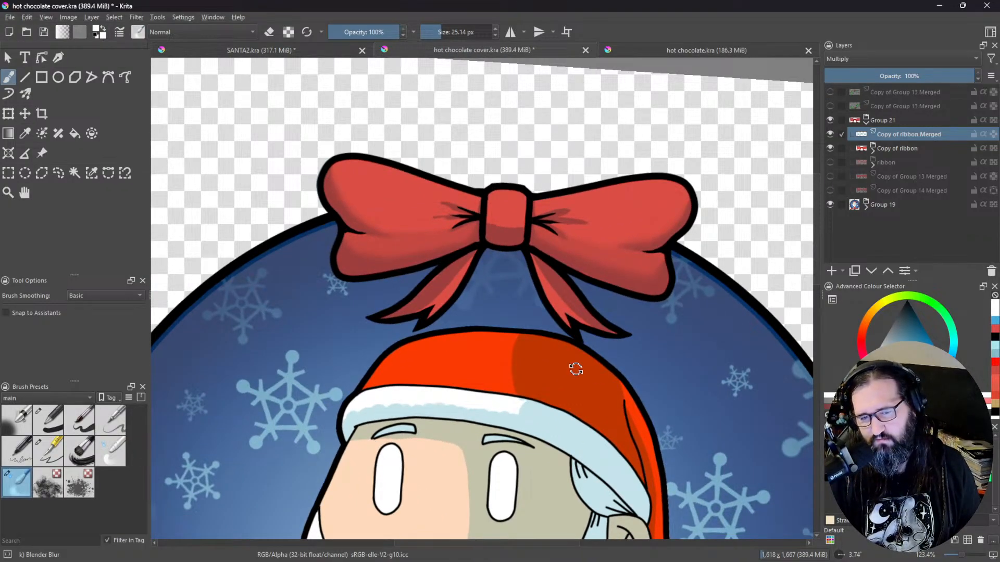
left_click_drag(503, 327, 578, 286)
left_click_drag(526, 305, 532, 416)
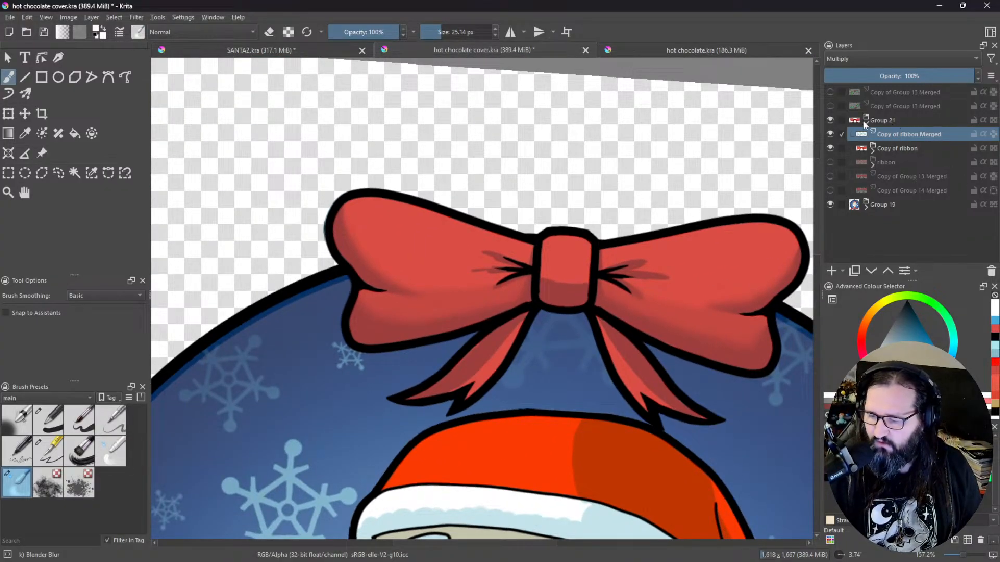
Step: Undo the blurring and merging of the ribbon shading, and delete the upper Copy of ribbon Merged layer with its mask
left_click(874, 149)
left_click(874, 150)
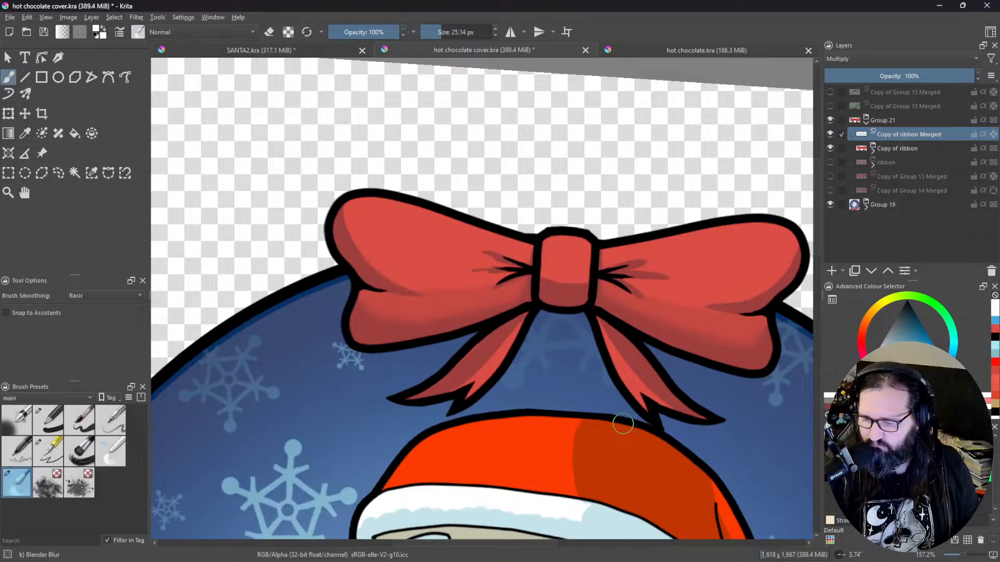
middle_click(623, 425)
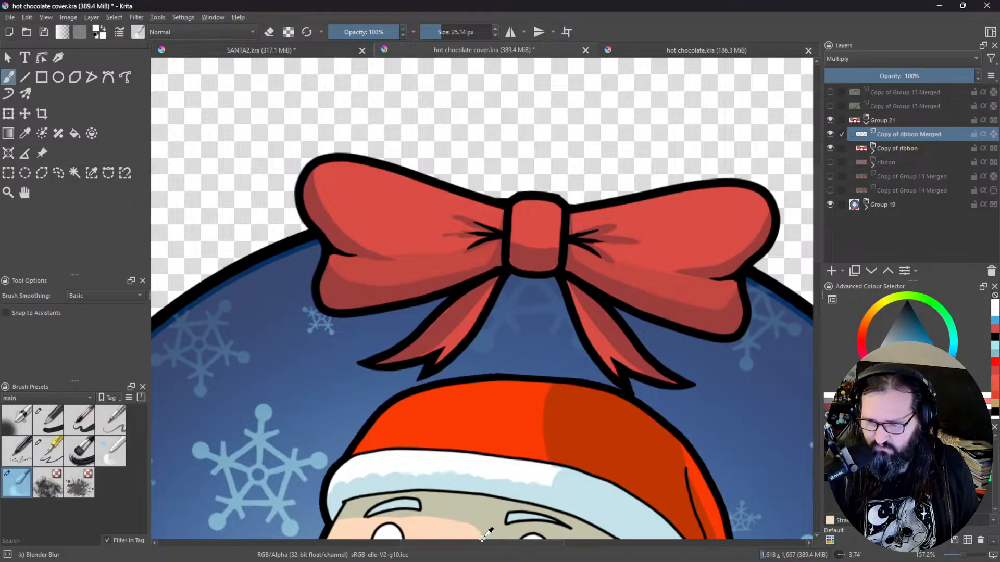
key("alt+shift+n")
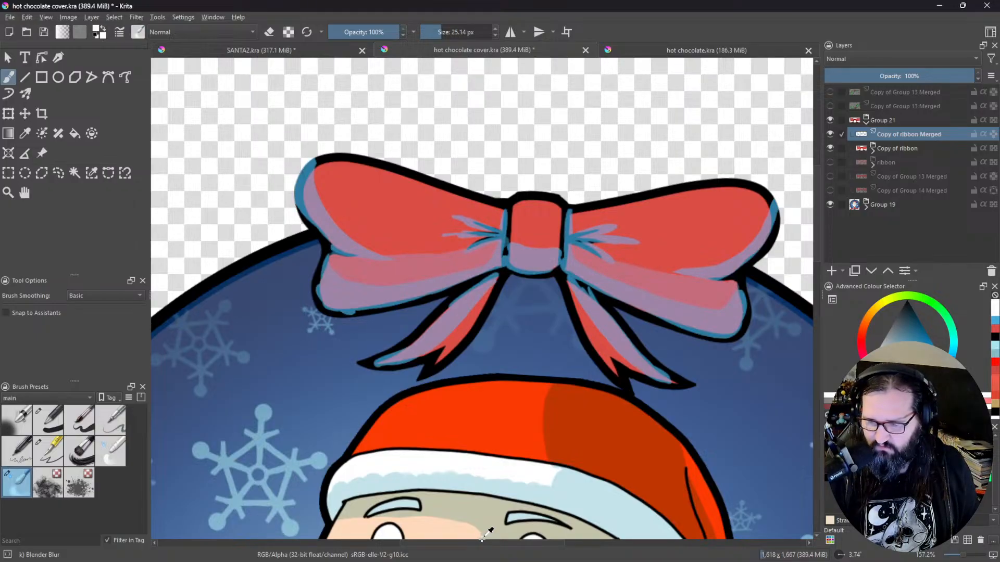
key("ctrl+z")
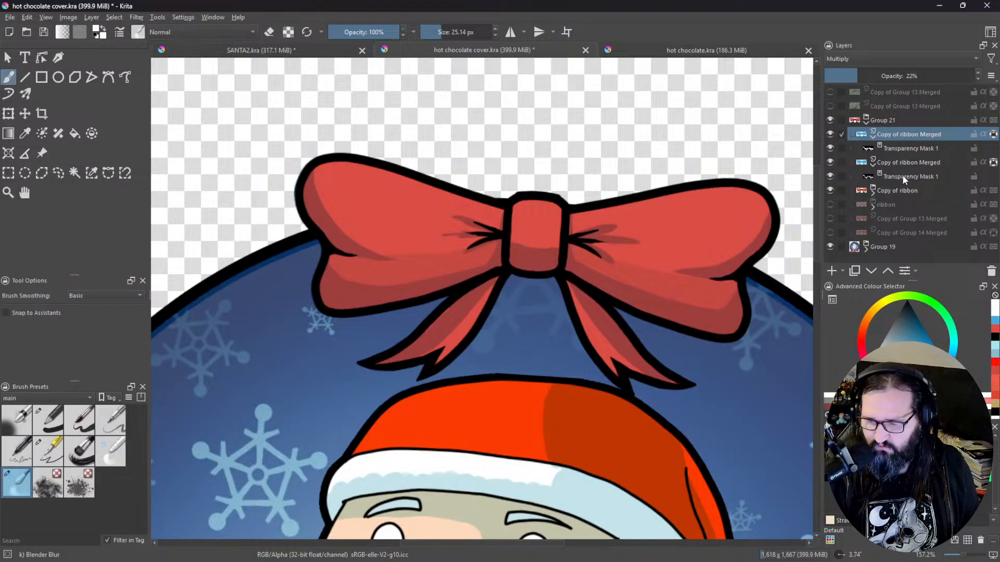
left_click(991, 273)
Step: Touch up the bow's shadow edges on Transparency Mask 1 of Copy of ribbon Merged with the Ink-3 Gpen brush at 33.14 px
left_click_drag(658, 343, 695, 416)
left_click_drag(648, 484, 601, 386)
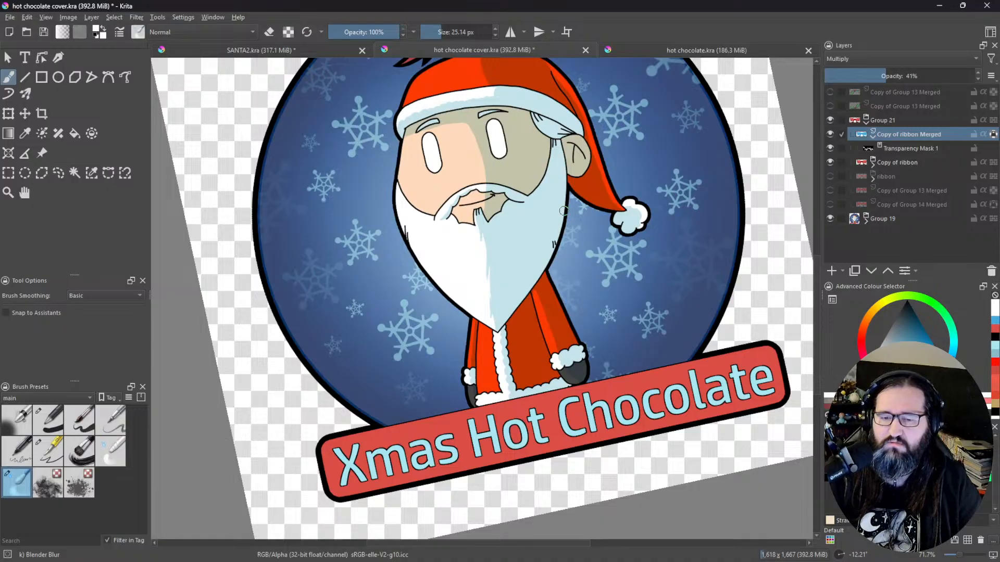
left_click_drag(564, 211, 577, 420)
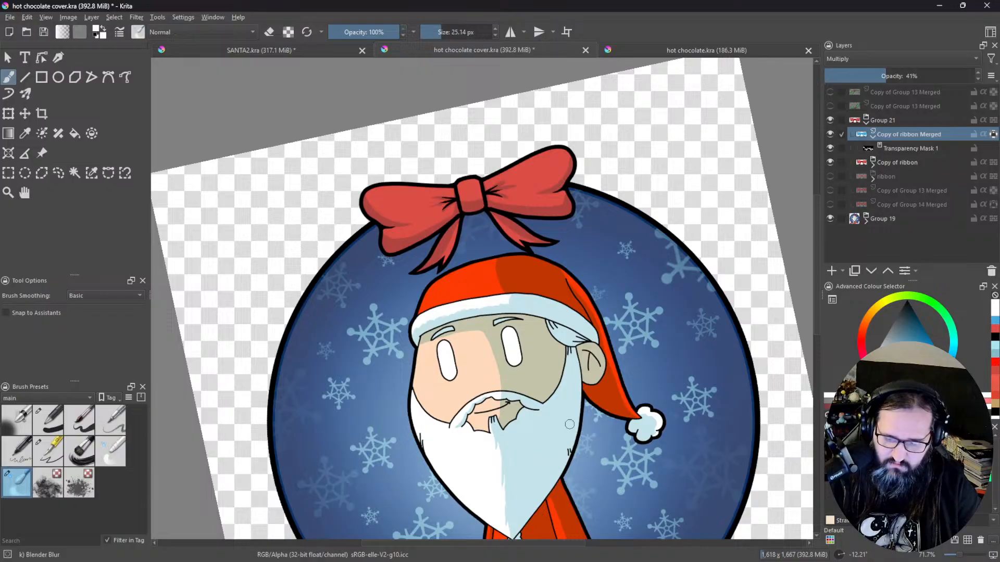
left_click_drag(570, 424, 583, 451)
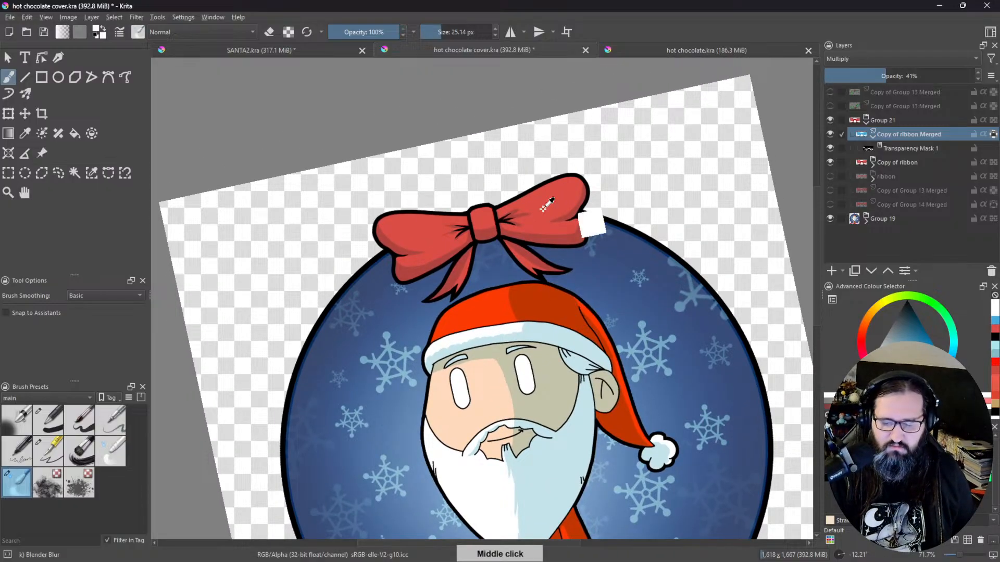
scroll(549, 203, "up", 4)
left_click_drag(564, 163, 512, 399)
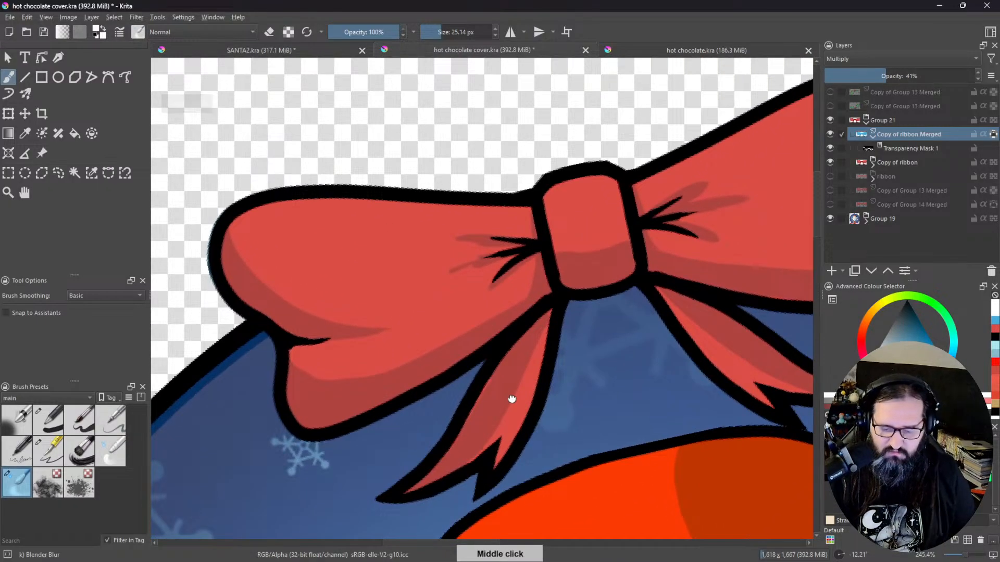
left_click(884, 150)
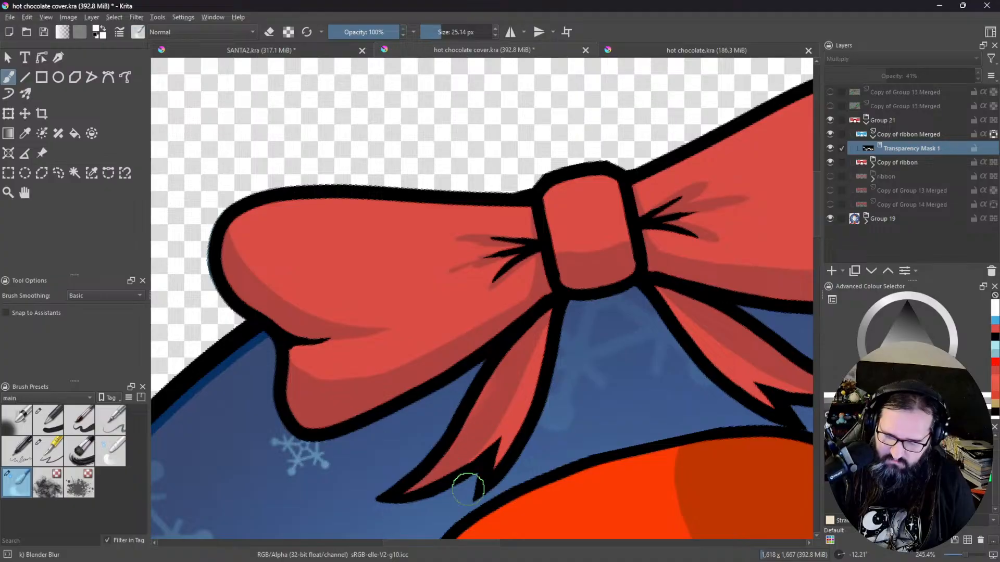
left_click(51, 458)
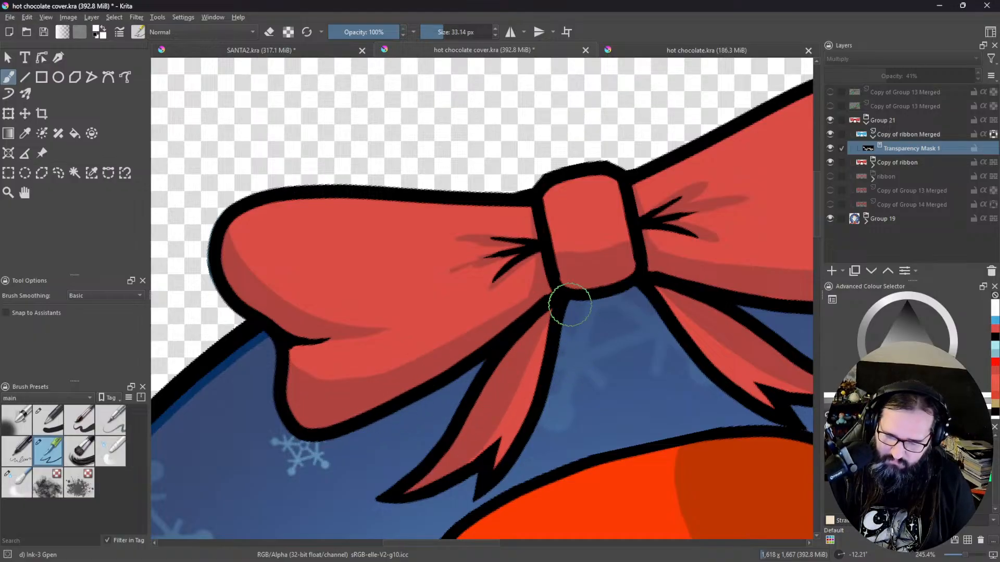
left_click_drag(670, 354, 575, 372)
left_click_drag(752, 411, 600, 426)
left_click_drag(645, 371, 653, 393)
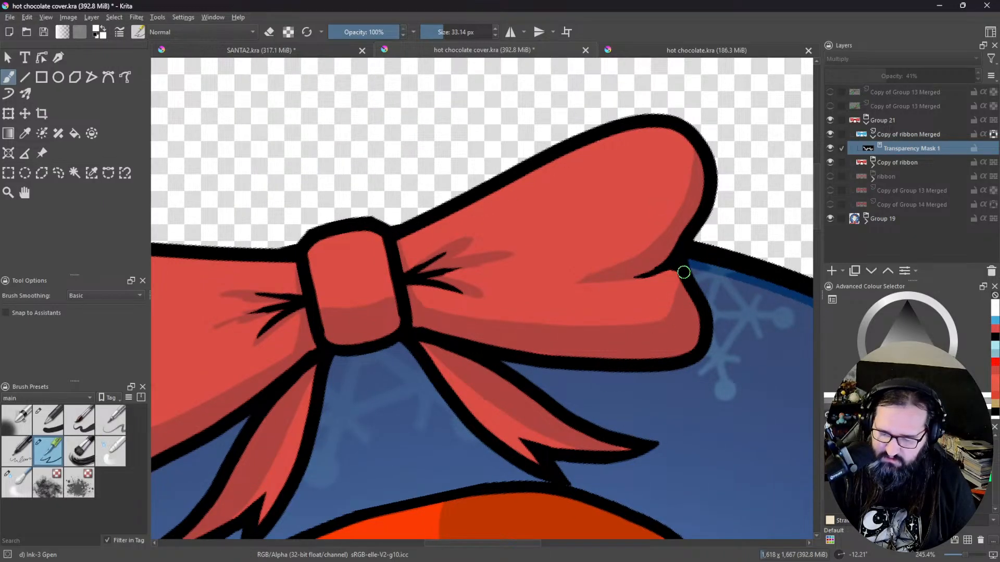
mouse_move(683, 266)
left_mouse_down()
mouse_move(677, 319)
mouse_move(679, 266)
left_mouse_up()
left_click_drag(640, 360, 737, 313)
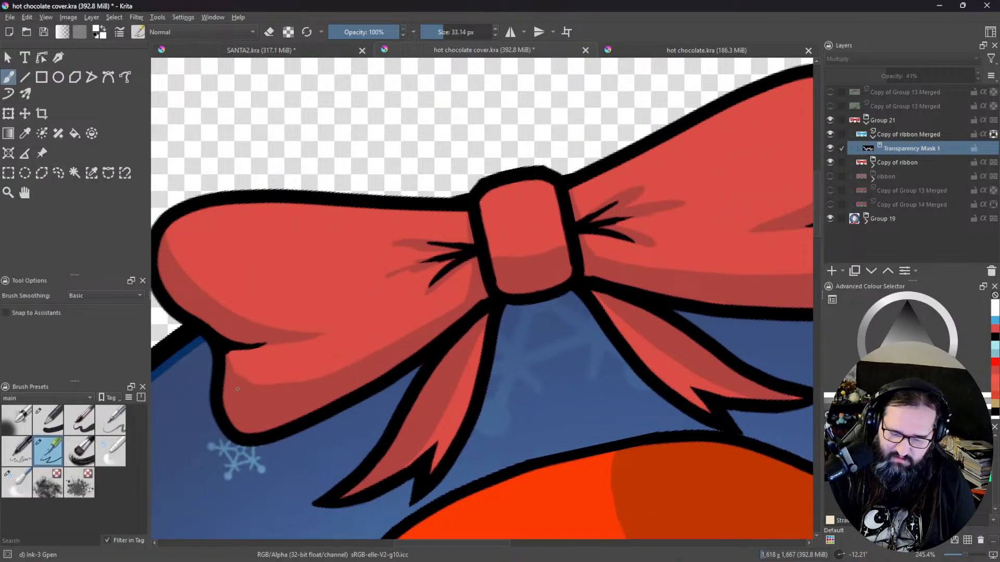
key("e")
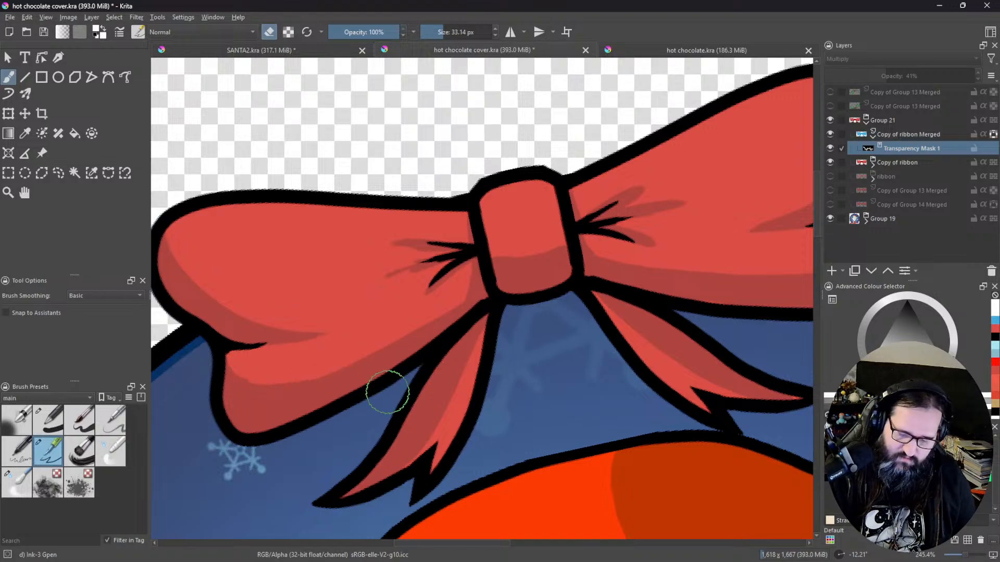
Step: Examine the bow, the Santa figure and the title banner across the whole cover
left_click_drag(710, 379, 699, 406)
left_click_drag(447, 299, 486, 370)
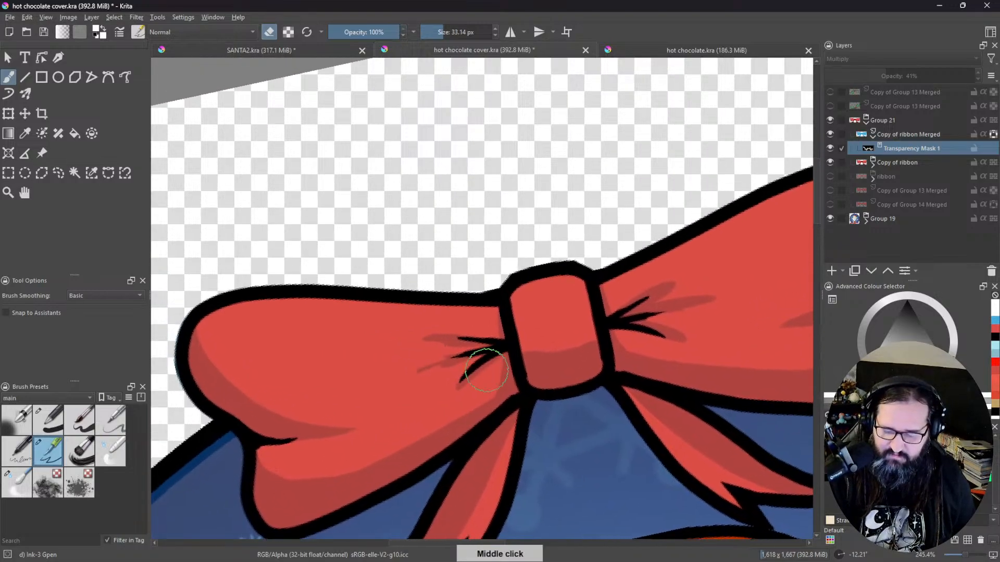
scroll(677, 414, "down", 3)
left_click_drag(691, 454, 529, 263)
left_click_drag(636, 422, 621, 345)
left_click_drag(670, 415, 649, 352)
mouse_move(660, 437)
left_mouse_down()
mouse_move(652, 447)
mouse_move(624, 412)
mouse_move(628, 434)
left_mouse_up()
left_click_drag(641, 445, 617, 464)
left_click_drag(616, 464, 617, 500)
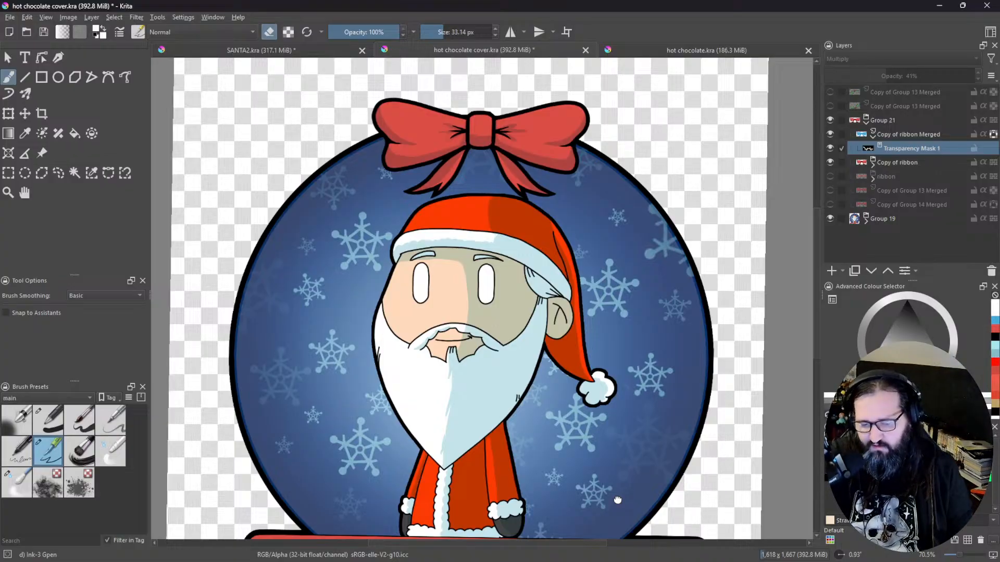
mouse_move(616, 420)
left_mouse_down()
mouse_move(542, 361)
mouse_move(614, 454)
mouse_move(628, 362)
mouse_move(575, 427)
mouse_move(598, 421)
left_mouse_up()
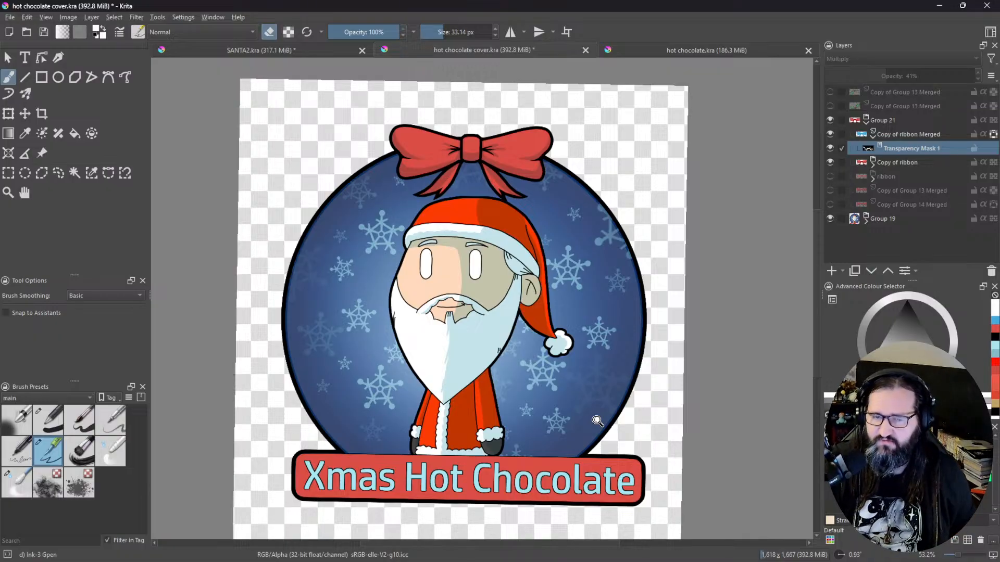
left_click_drag(552, 354, 556, 301)
left_click_drag(594, 359, 635, 342)
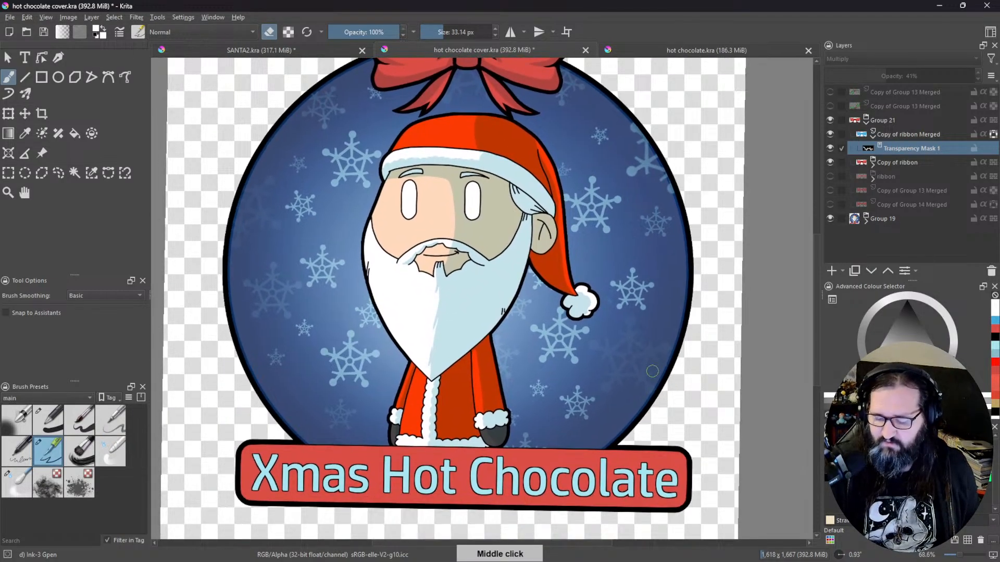
Step: Duplicate the uppermost Copy of Vector Layer 2 inside Group 14 of Group 19
left_click(866, 124)
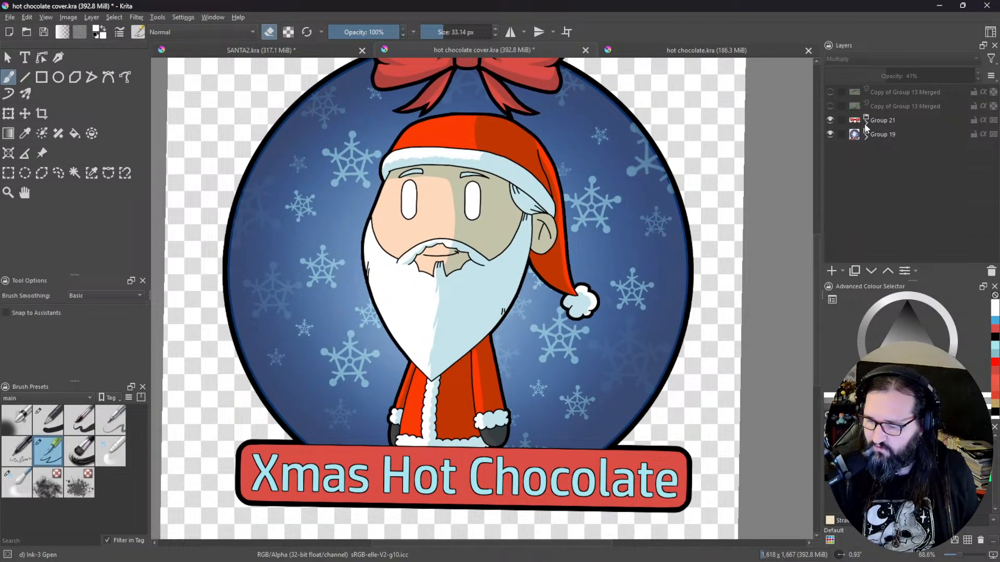
left_click(866, 136)
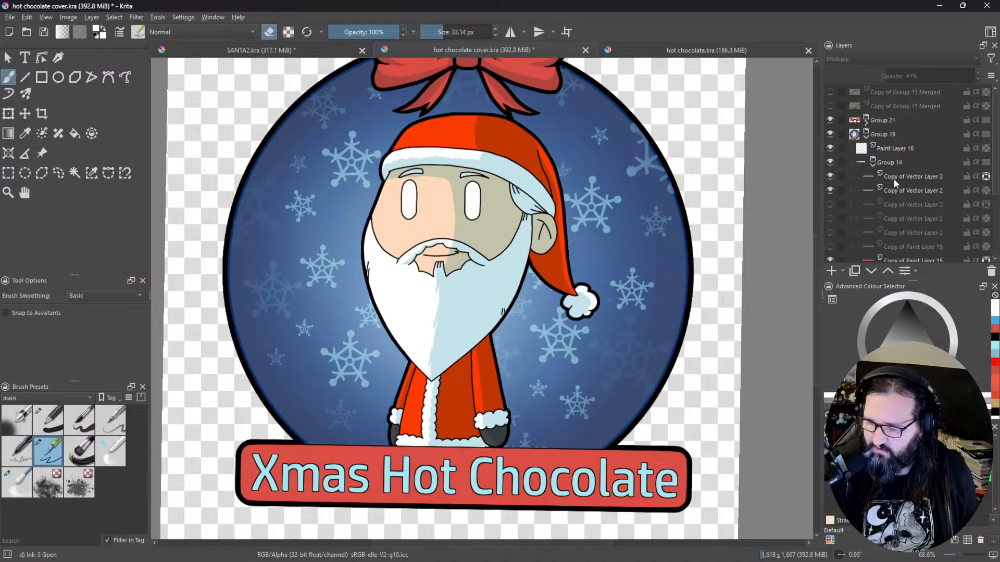
left_click(896, 177)
left_click(829, 176)
left_click(830, 176)
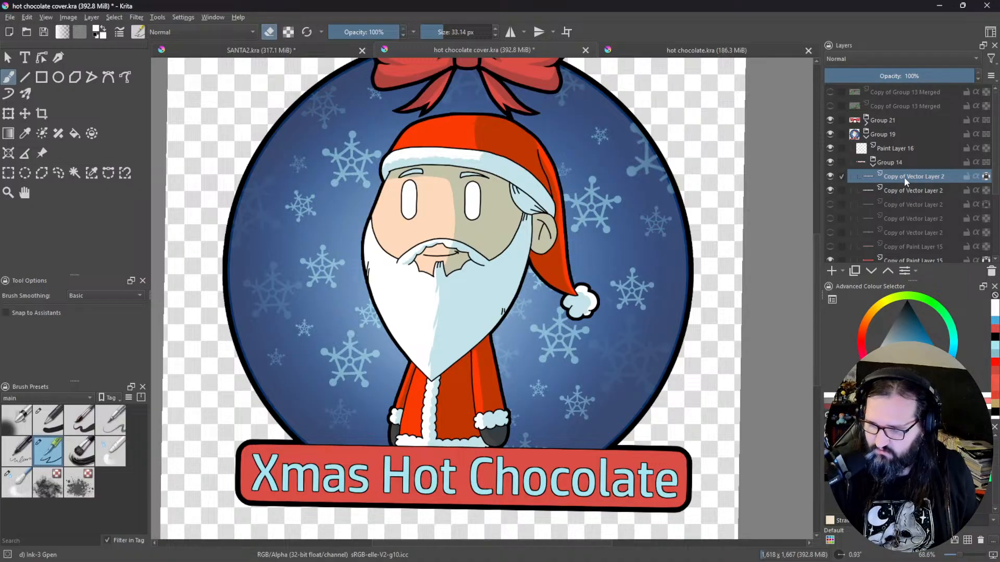
left_click(855, 272)
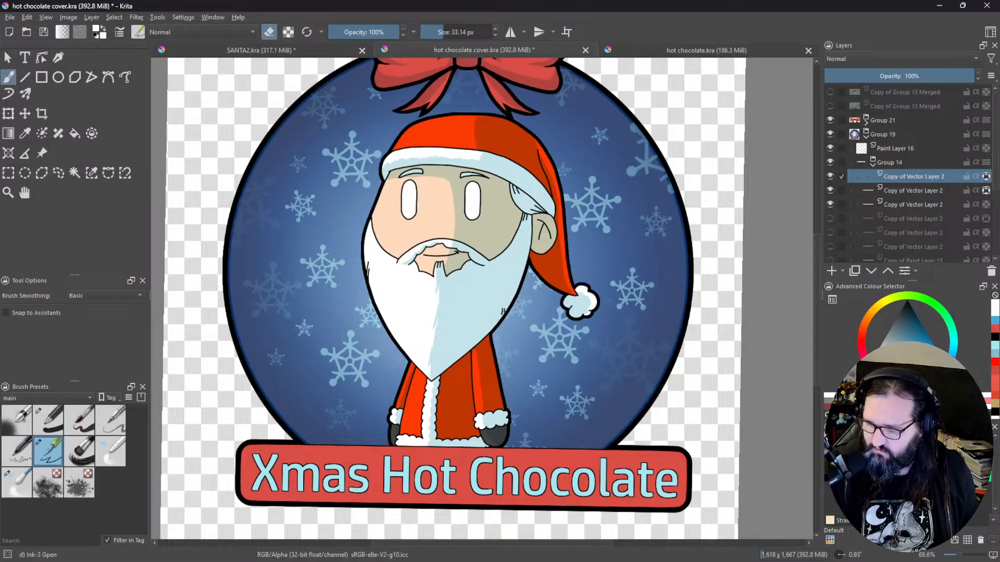
Step: Turn off erasing and set up the Airbrush Soft brush with a size of 539.58 px and 56% opacity
key("e")
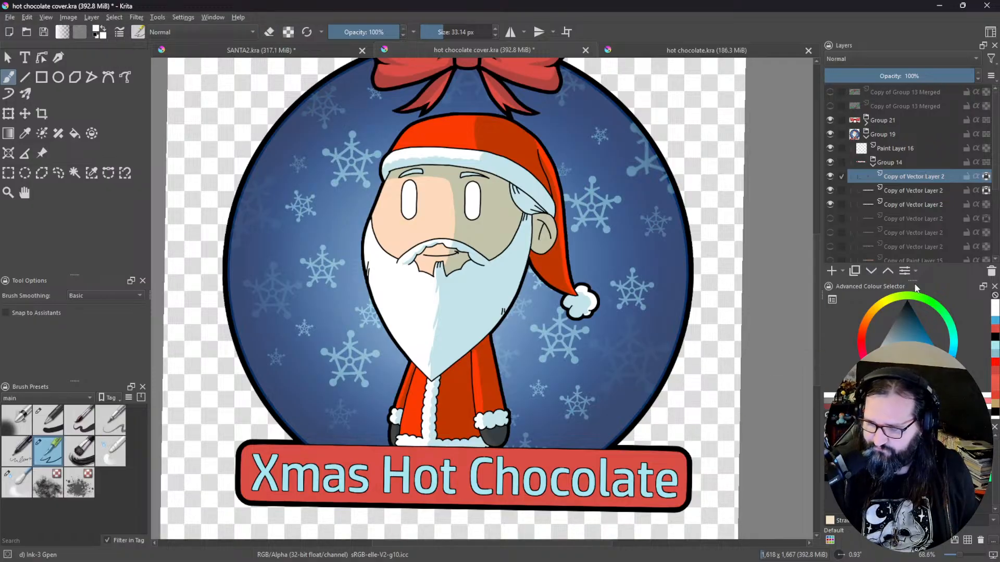
left_click_drag(468, 323, 531, 260)
left_click(17, 428)
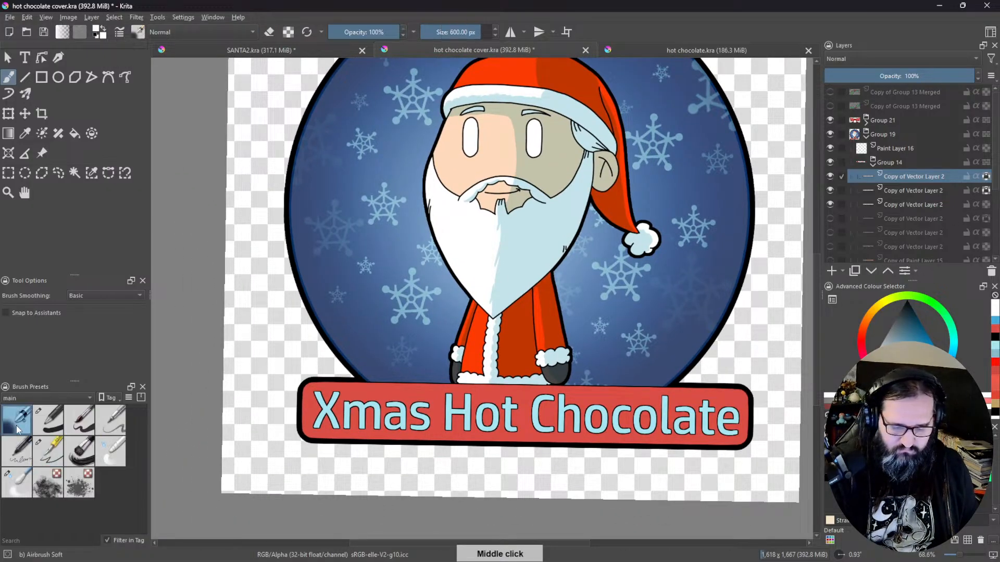
mouse_move(646, 440)
left_mouse_down()
mouse_move(690, 357)
mouse_move(460, 362)
left_mouse_up()
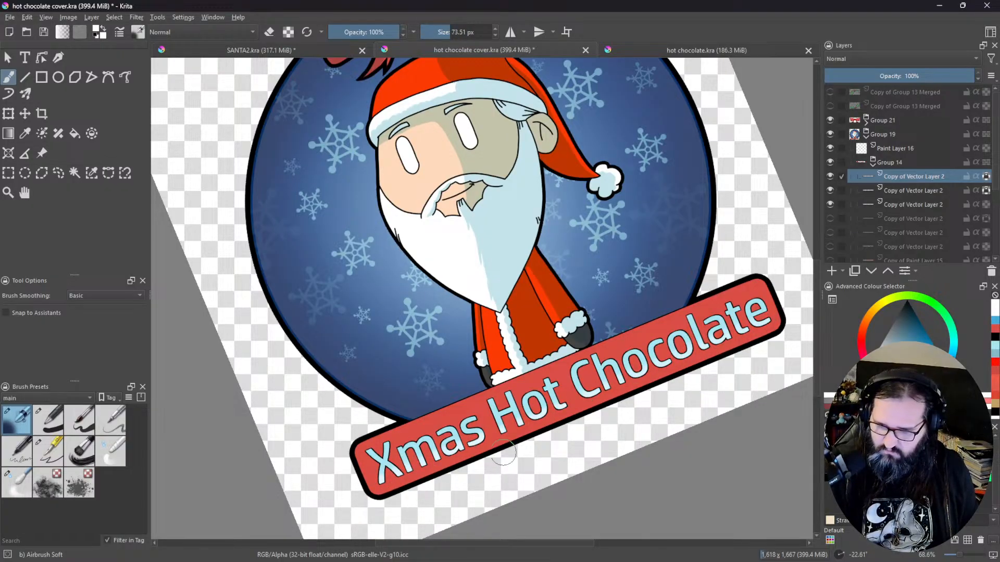
left_click_drag(723, 386, 657, 460)
left_click_drag(662, 459, 673, 331)
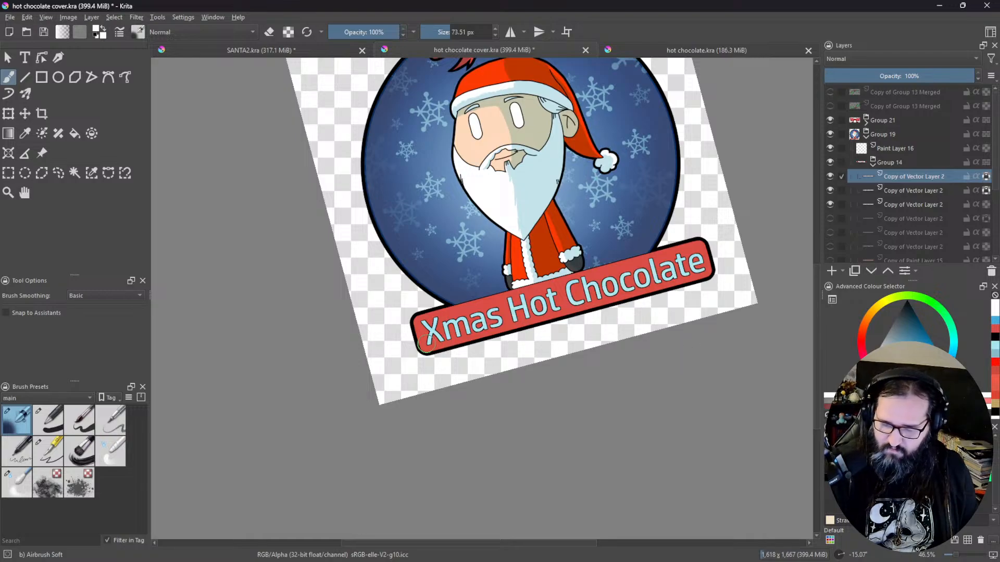
left_click_drag(440, 362, 516, 374)
mouse_move(394, 396)
left_mouse_down()
mouse_move(526, 383)
mouse_move(552, 370)
left_mouse_up()
left_click(368, 34)
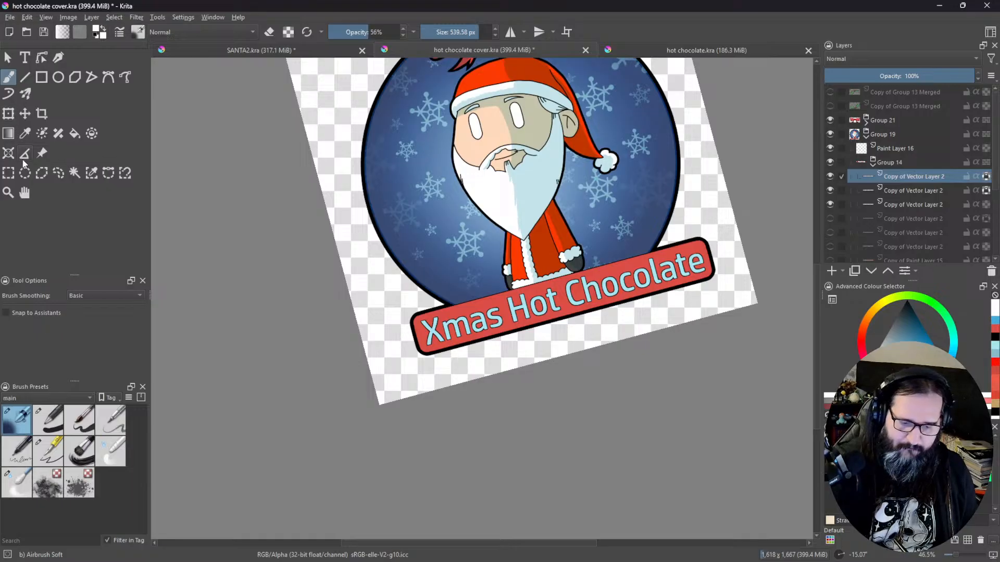
Step: Make a rectangular selection of 1409 by 225 px covering the lower half of the Xmas Hot Chocolate banner
key("ctrl+r")
left_click_drag(407, 396, 722, 257)
left_click_drag(646, 318, 571, 393)
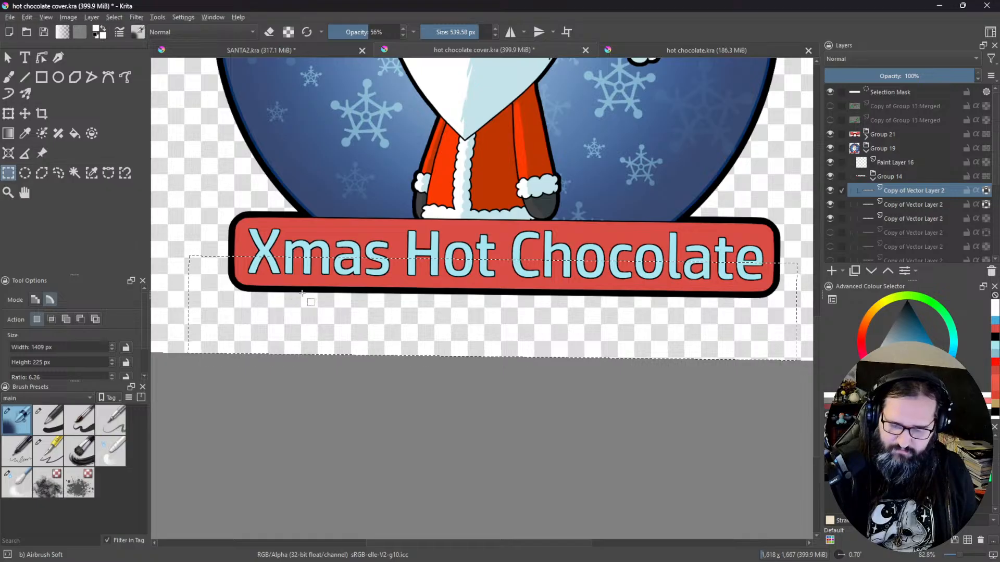
Step: Airbrush white over the lower half of the banner lettering at 273.26 px and 84% opacity, and clear the selection
left_click(10, 76)
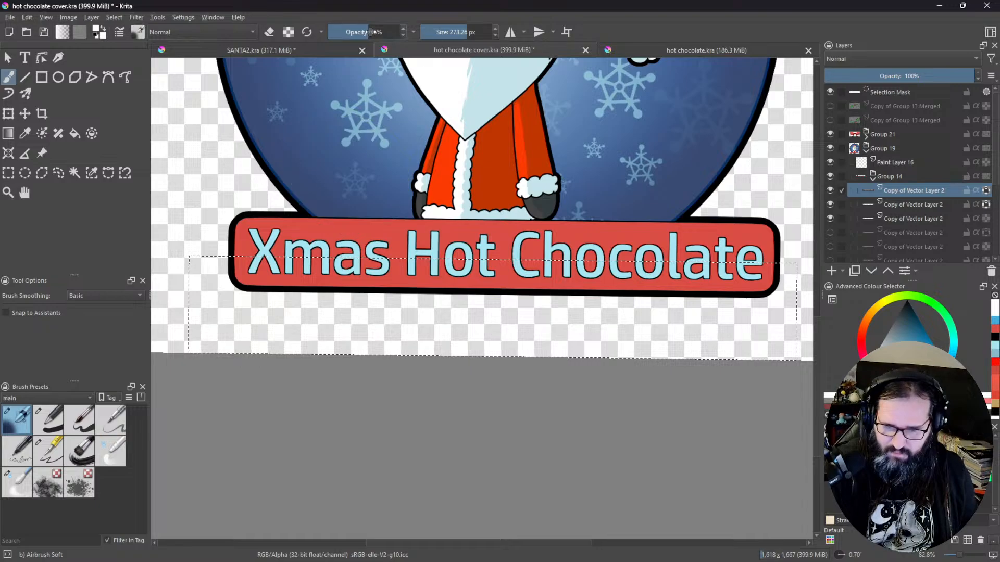
left_click(388, 33)
left_click_drag(263, 321, 260, 329)
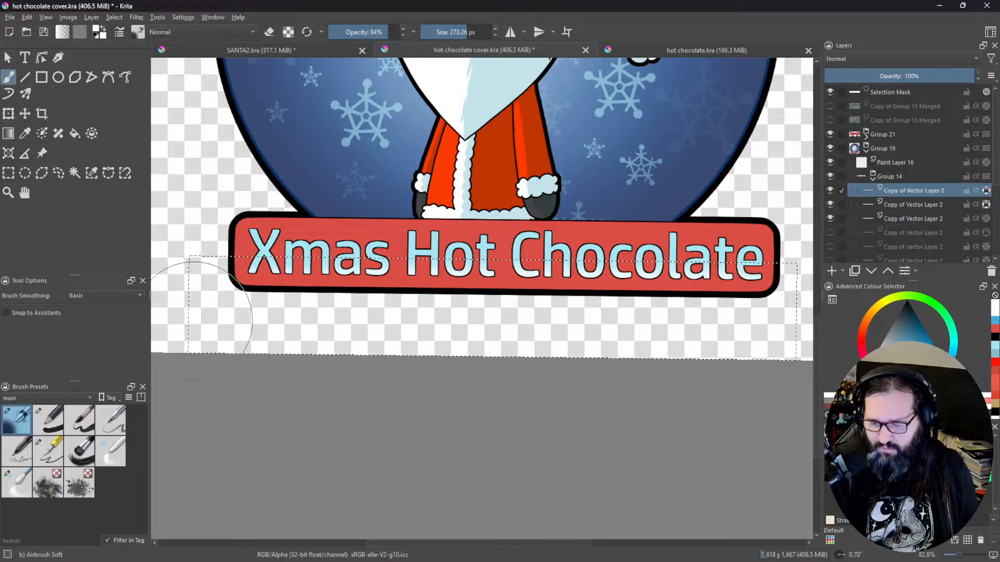
key("ctrl+shift+a")
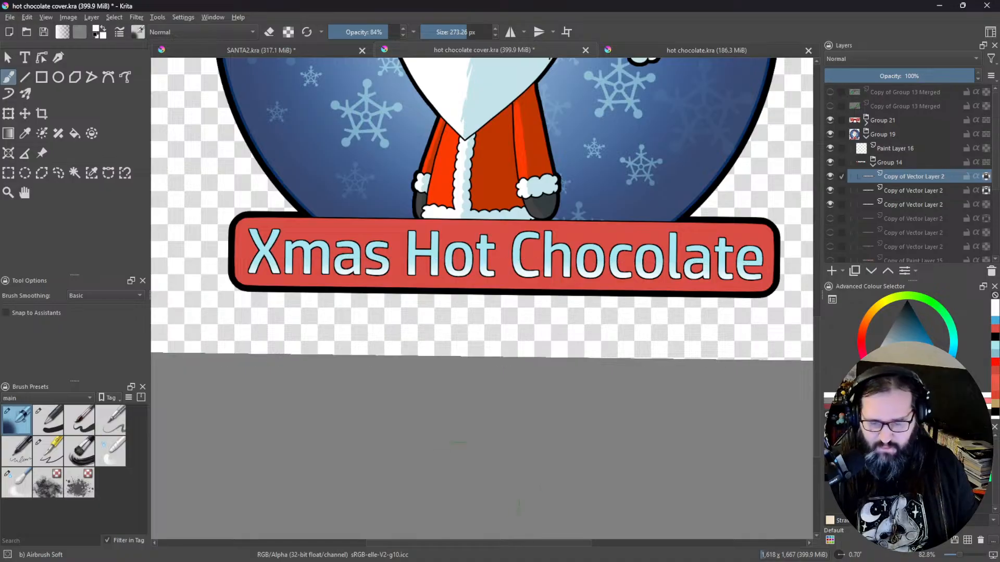
Step: Show the uppermost Copy of Group 13 Merged holly layer, and move and rotate the holly onto the centre of the bow
left_click_drag(647, 327, 594, 416)
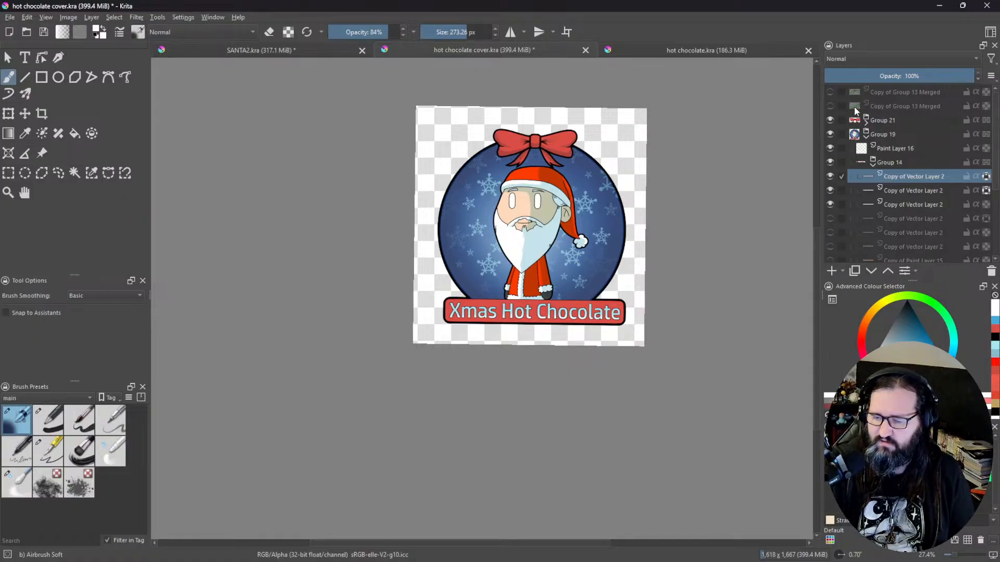
left_click(830, 92)
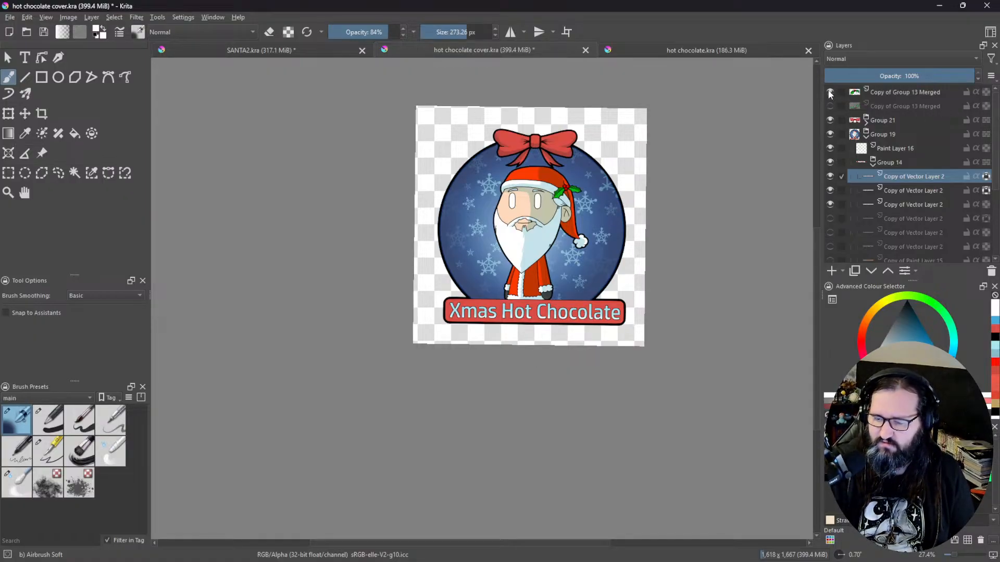
left_click(879, 93)
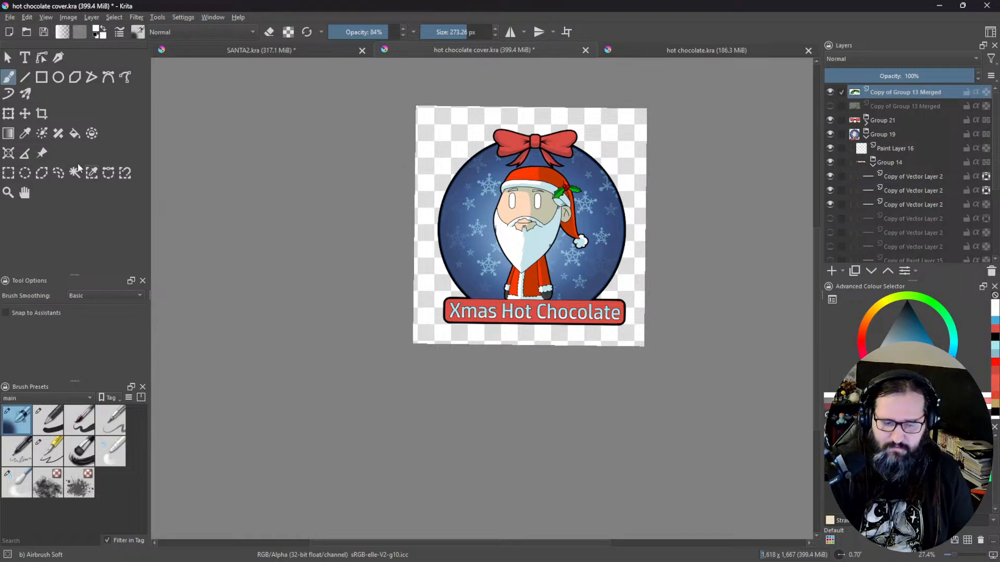
left_click(8, 113)
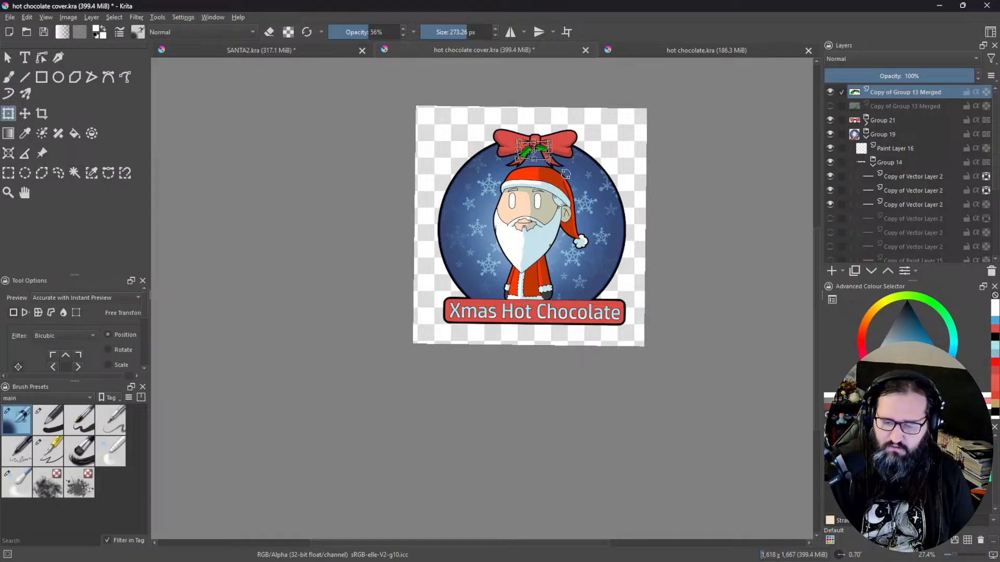
left_click_drag(578, 198, 567, 235)
scroll(551, 203, "up", 6)
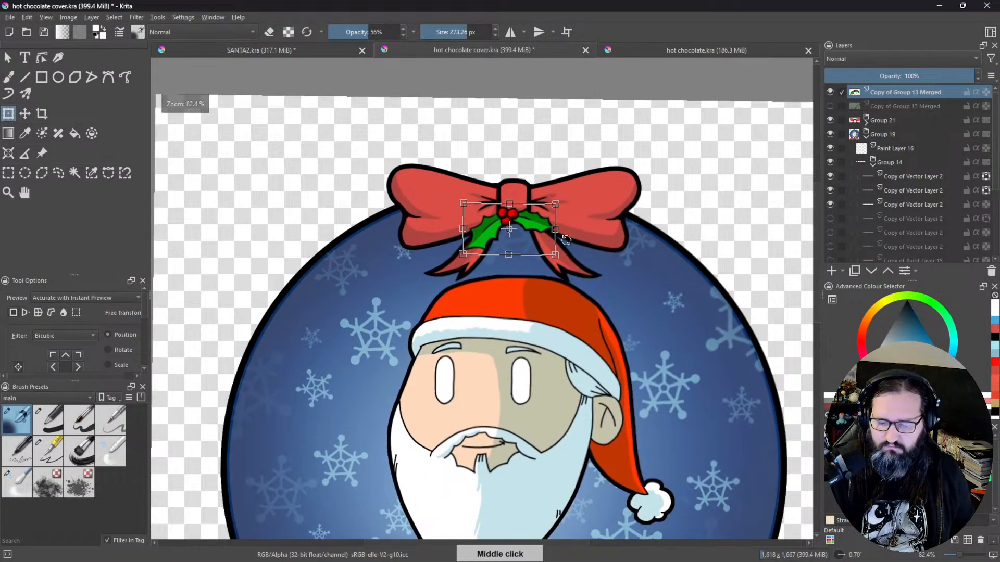
left_click_drag(536, 232, 550, 294)
scroll(548, 262, "up", 2)
scroll(550, 294, "up", 2)
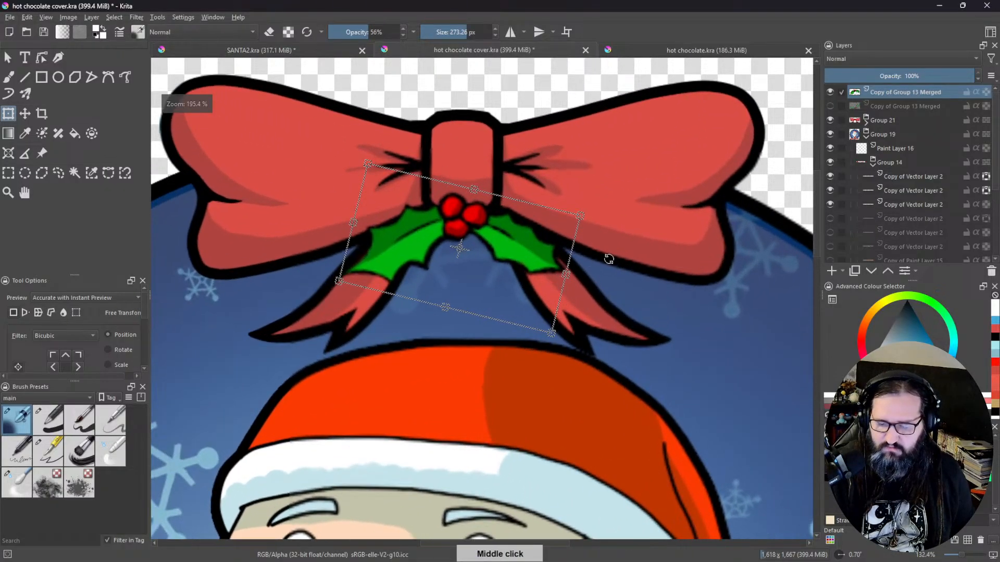
Step: Hide the bow's Group 21 and add a new paint layer above the holly layer
left_click(830, 120)
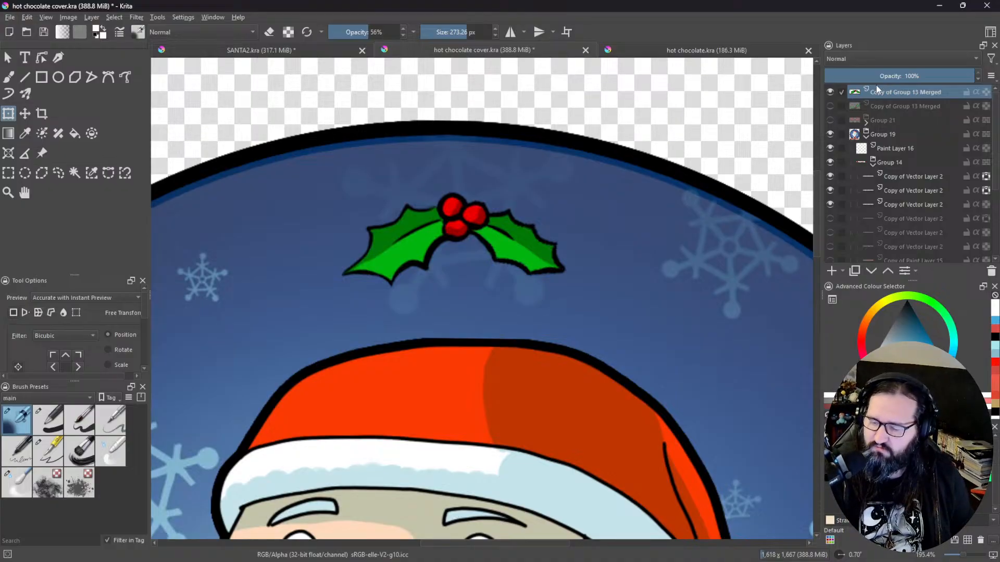
left_click(831, 271)
mouse_move(544, 251)
left_mouse_down()
mouse_move(561, 288)
mouse_move(589, 310)
left_mouse_up()
scroll(552, 284, "up", 2)
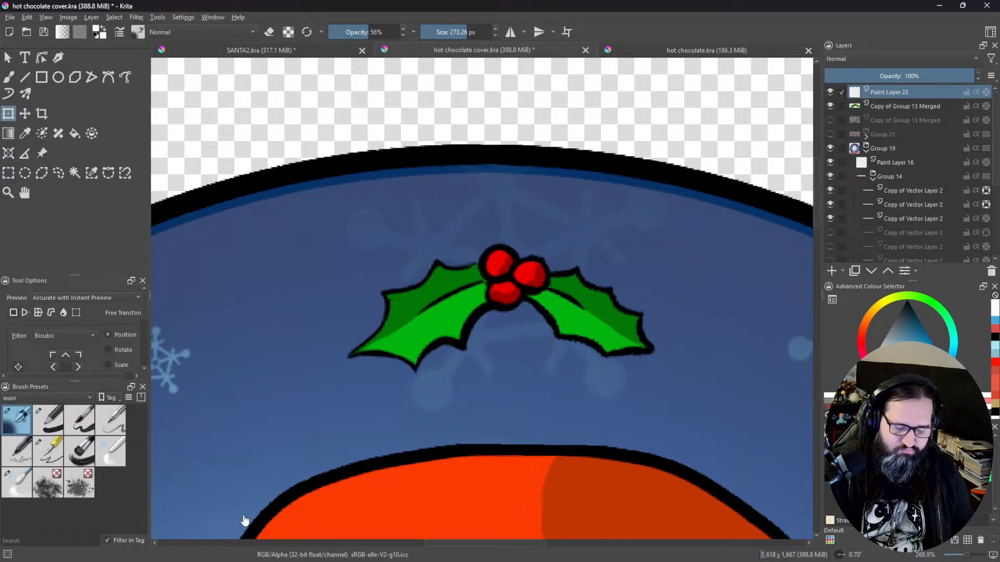
Step: Choose the Basic-1 brush preset and set its size to 10 px
left_click(58, 426)
left_click_drag(472, 35, 473, 35)
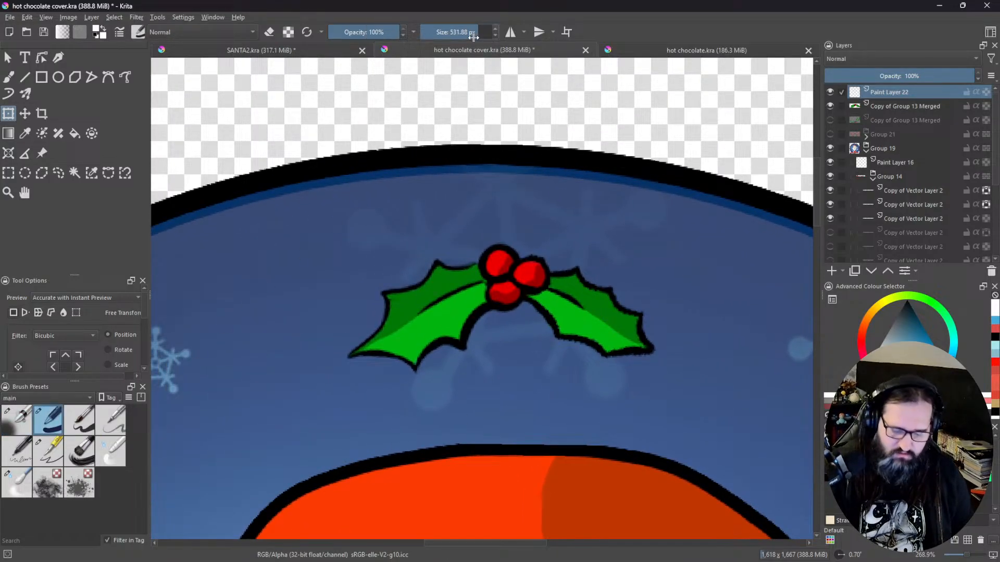
left_click(473, 36)
type("10")
key("Return")
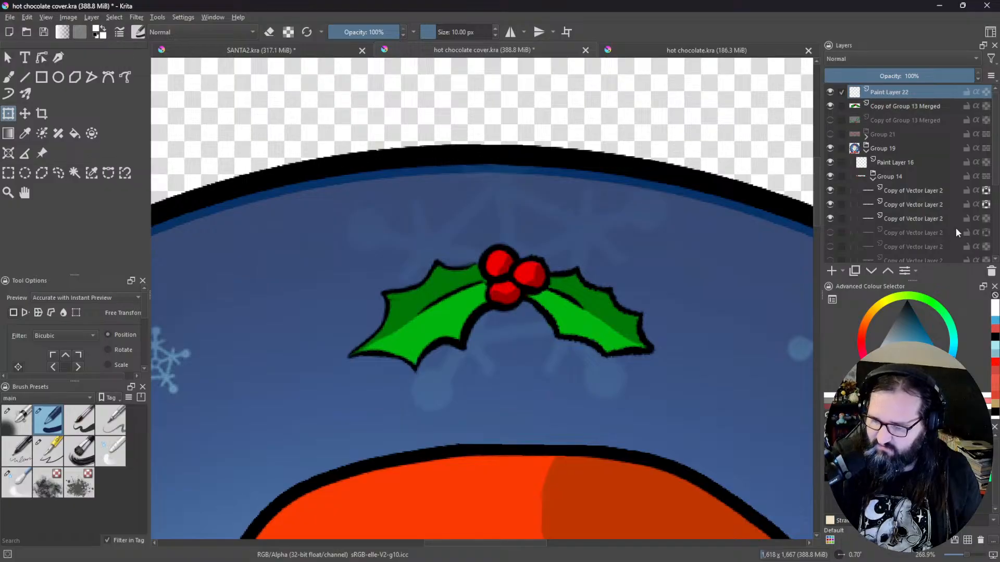
Step: Reduce the visible holly layer's opacity to 52% and reselect Paint Layer 22 above it
left_click(906, 107)
left_click_drag(972, 76, 903, 76)
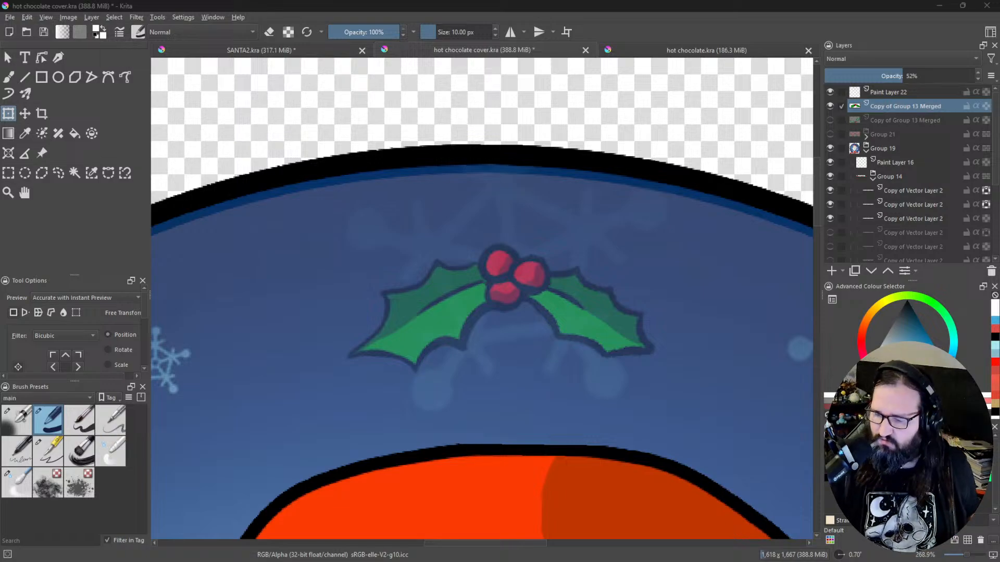
left_click(884, 95)
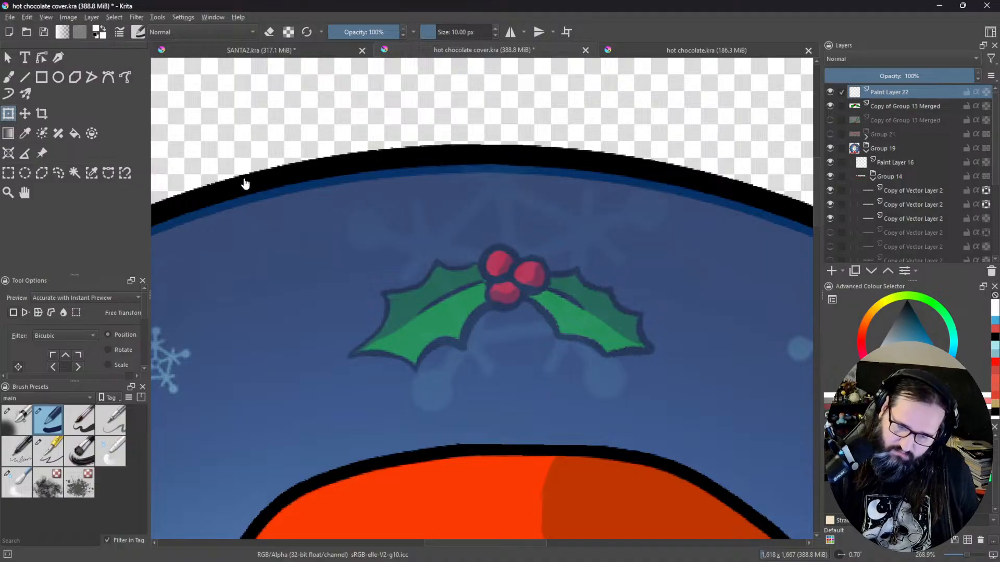
Step: Set up the Freehand Brush with black paint and a size of 10 px
left_click(8, 77)
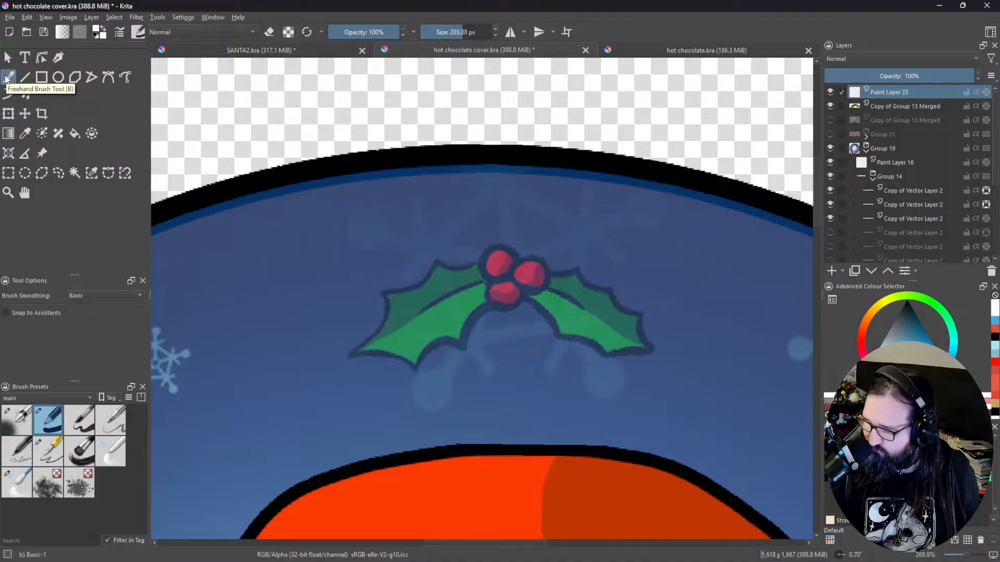
left_click(897, 329)
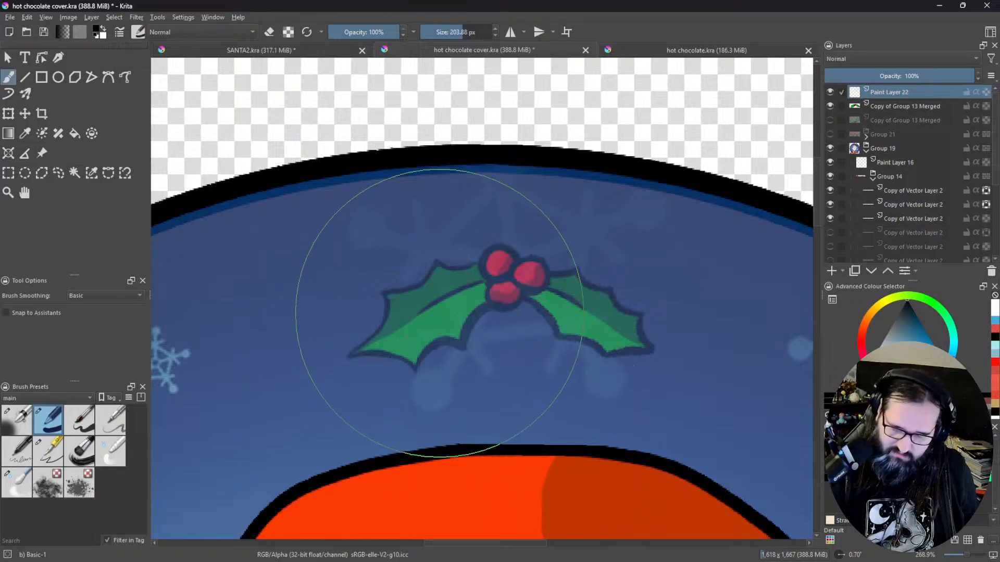
left_click(468, 32)
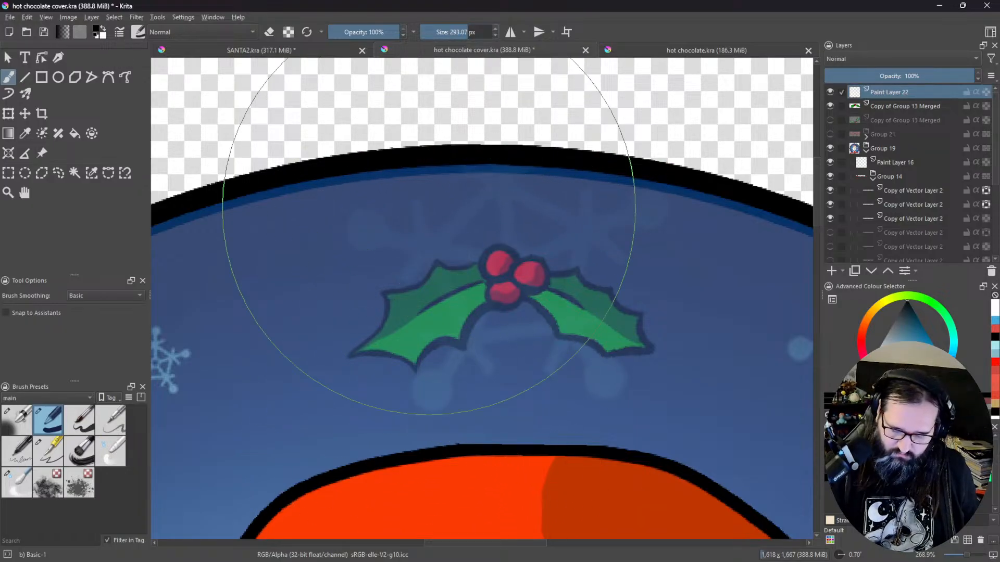
type("10")
key("Return")
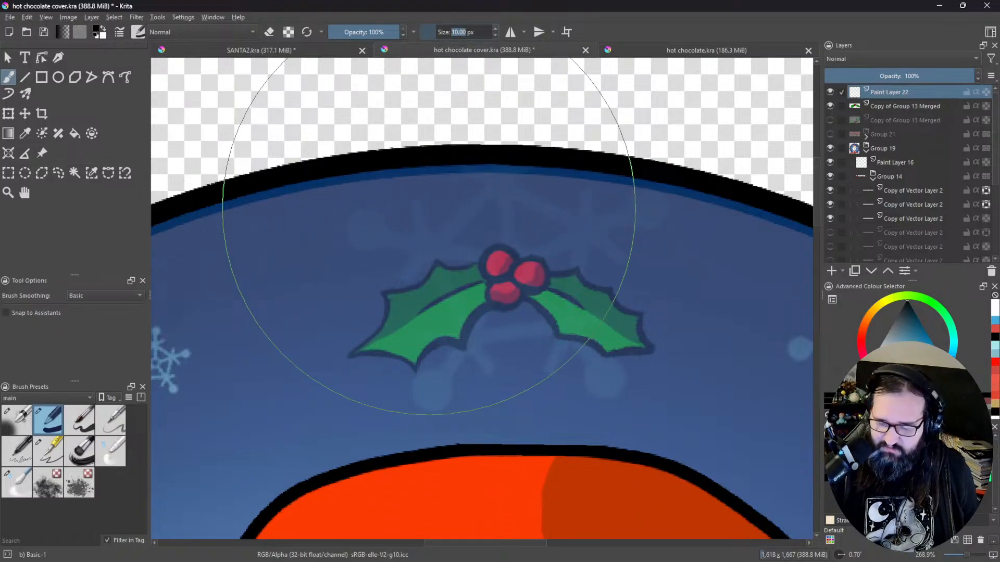
Step: Trace thick black outlines around both holly leaves and the three berries on Paint Layer 22
left_click_drag(478, 290, 496, 309)
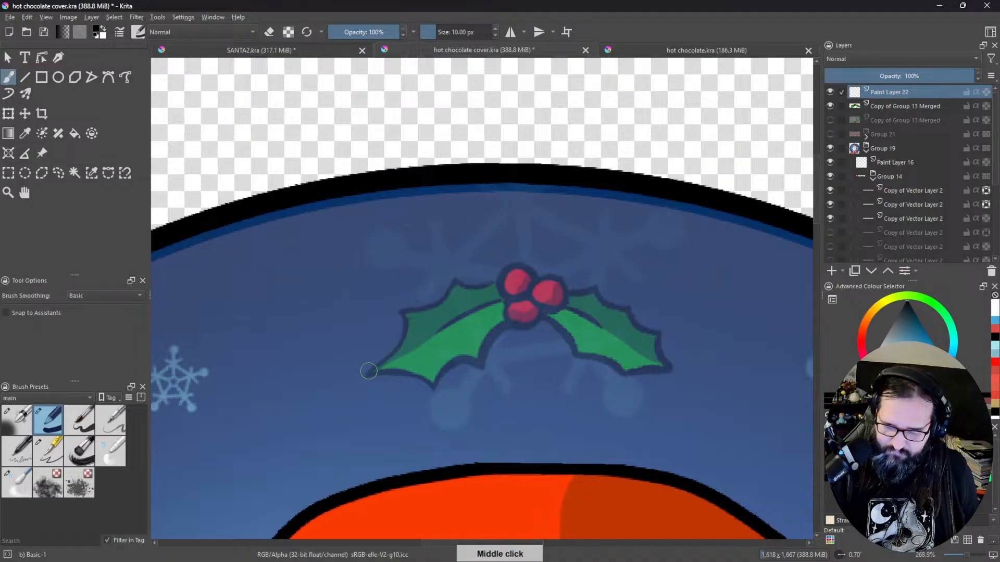
left_click(368, 372)
mouse_move(368, 372)
left_mouse_down()
mouse_move(393, 353)
mouse_move(399, 310)
mouse_move(443, 297)
mouse_move(453, 281)
mouse_move(495, 279)
mouse_move(517, 301)
mouse_move(515, 329)
mouse_move(481, 365)
mouse_move(446, 364)
mouse_move(437, 382)
mouse_move(392, 365)
mouse_move(366, 373)
left_mouse_up()
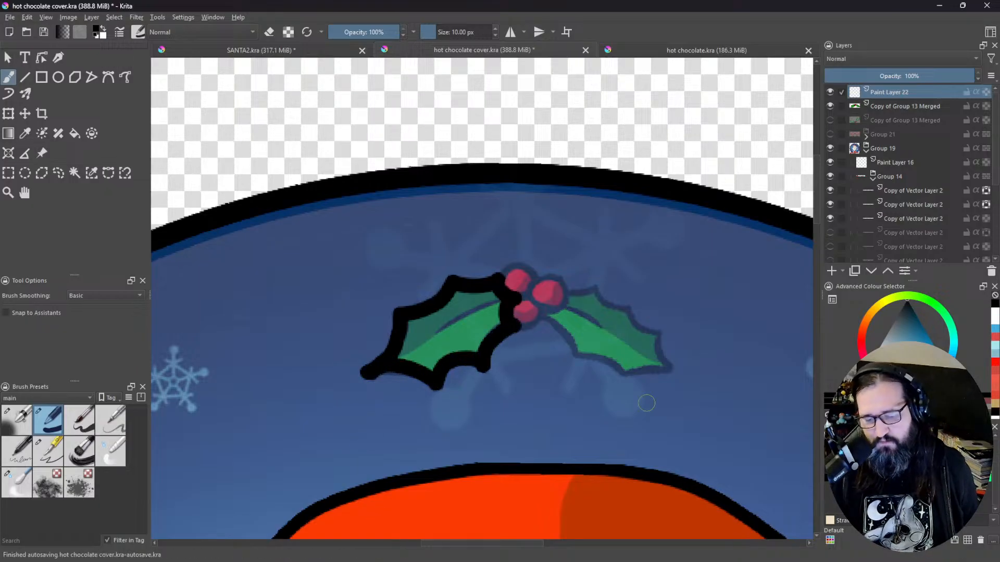
mouse_move(594, 362)
left_mouse_down()
mouse_move(560, 387)
mouse_move(609, 376)
left_mouse_up()
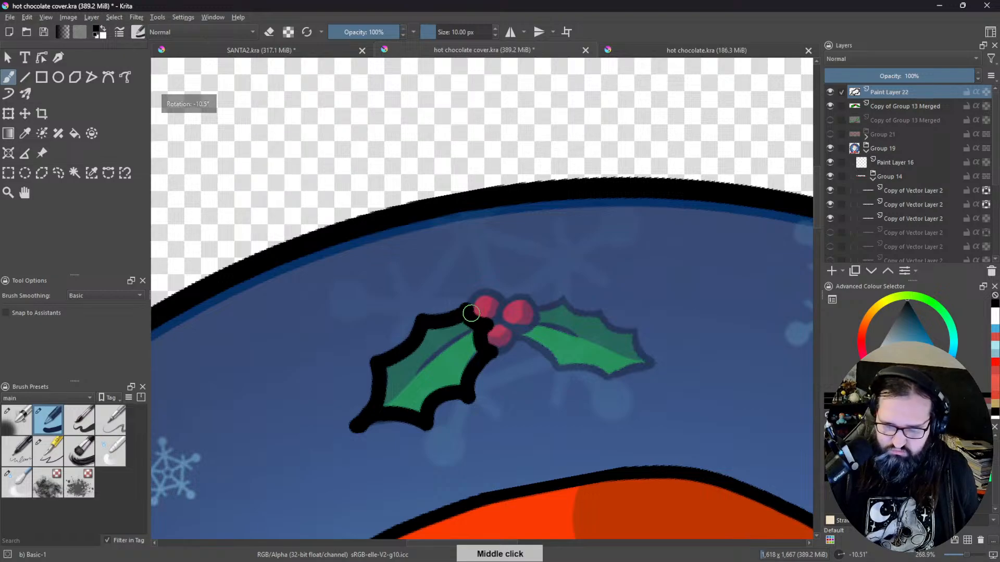
mouse_move(467, 313)
left_mouse_down()
mouse_move(475, 290)
mouse_move(499, 295)
mouse_move(506, 313)
mouse_move(491, 322)
mouse_move(509, 296)
mouse_move(526, 296)
mouse_move(540, 315)
mouse_move(530, 328)
mouse_move(506, 319)
mouse_move(502, 346)
mouse_move(529, 327)
mouse_move(565, 371)
mouse_move(602, 377)
mouse_move(660, 366)
mouse_move(638, 329)
mouse_move(560, 293)
mouse_move(541, 308)
left_mouse_up()
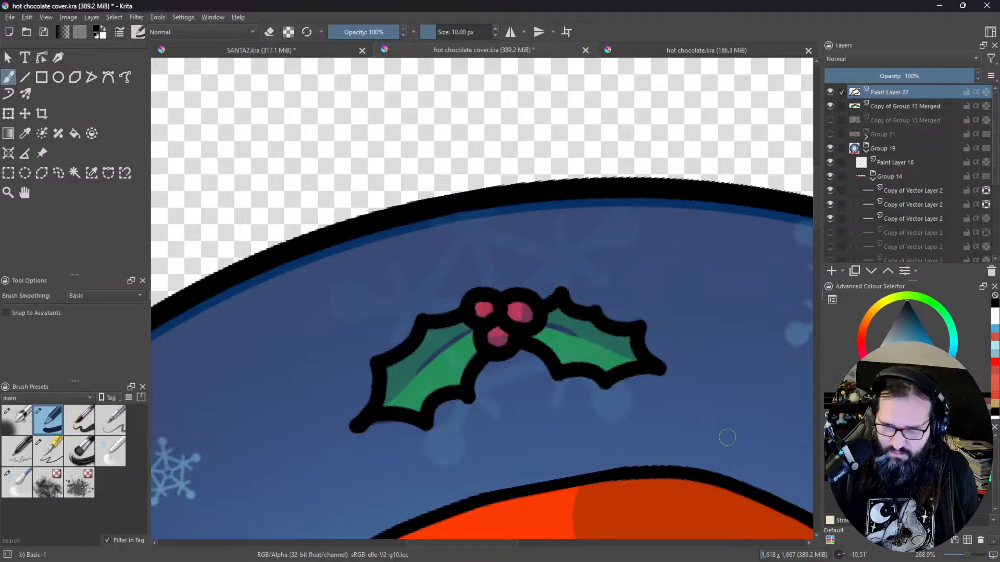
Step: Draw black central veins and short side veins inside both holly leaves with a 5 px brush
left_click_drag(684, 383, 699, 341)
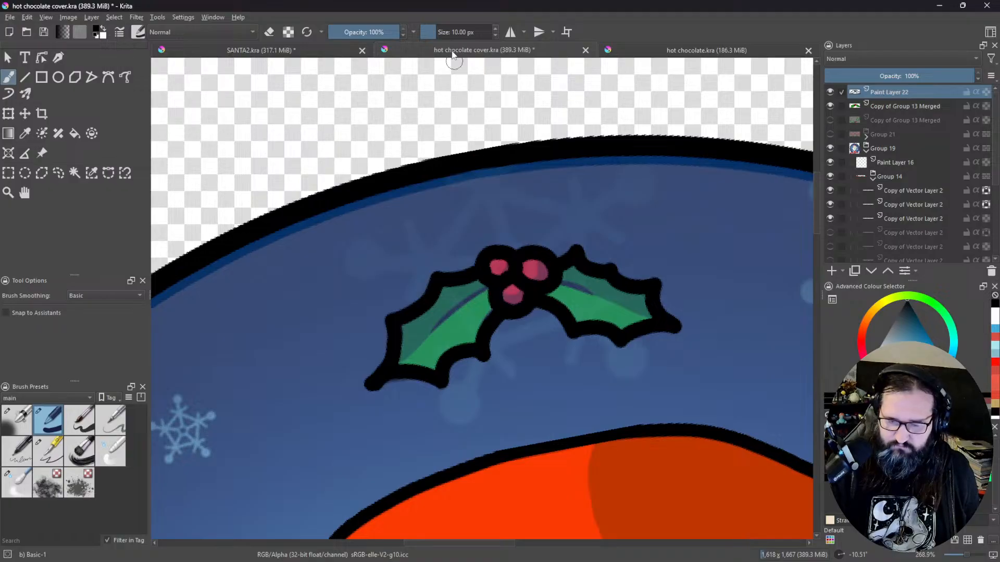
left_click(495, 36)
left_click(495, 36)
left_click(494, 36)
left_click(495, 36)
left_click(494, 36)
left_click(494, 37)
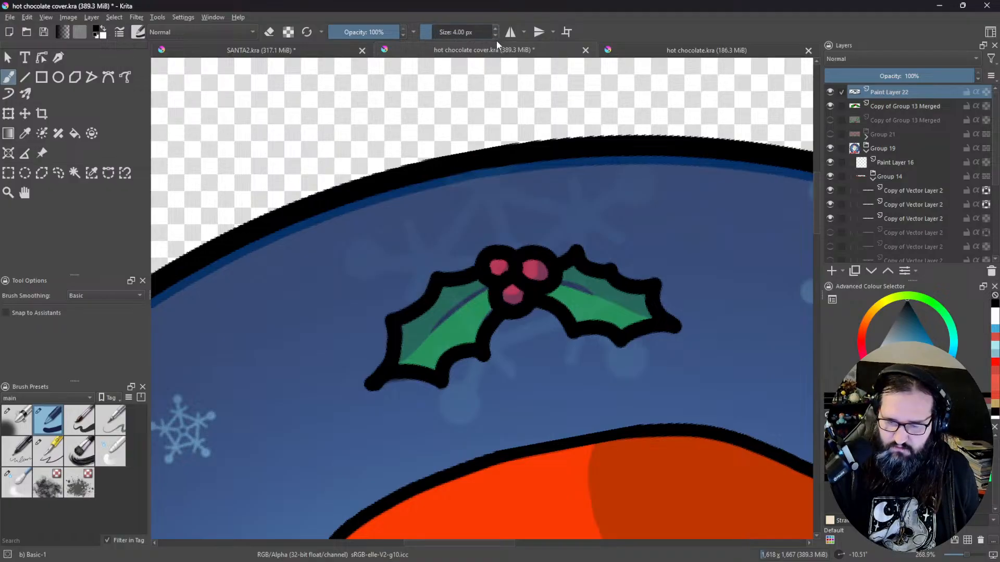
left_click(495, 29)
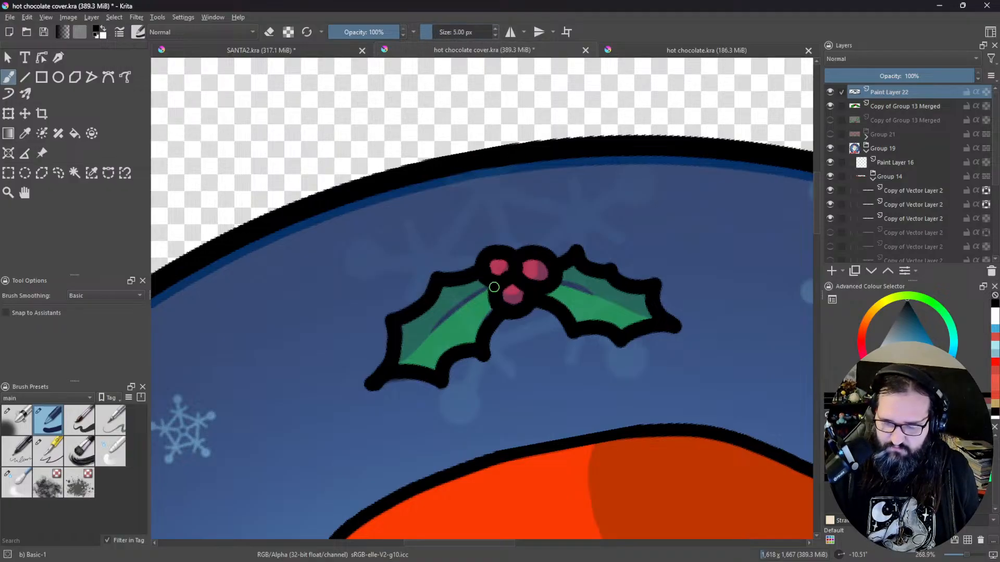
left_click_drag(473, 297, 442, 323)
mouse_move(620, 362)
left_mouse_down()
mouse_move(545, 430)
mouse_move(646, 238)
mouse_move(628, 230)
left_mouse_up()
left_click_drag(537, 323, 577, 270)
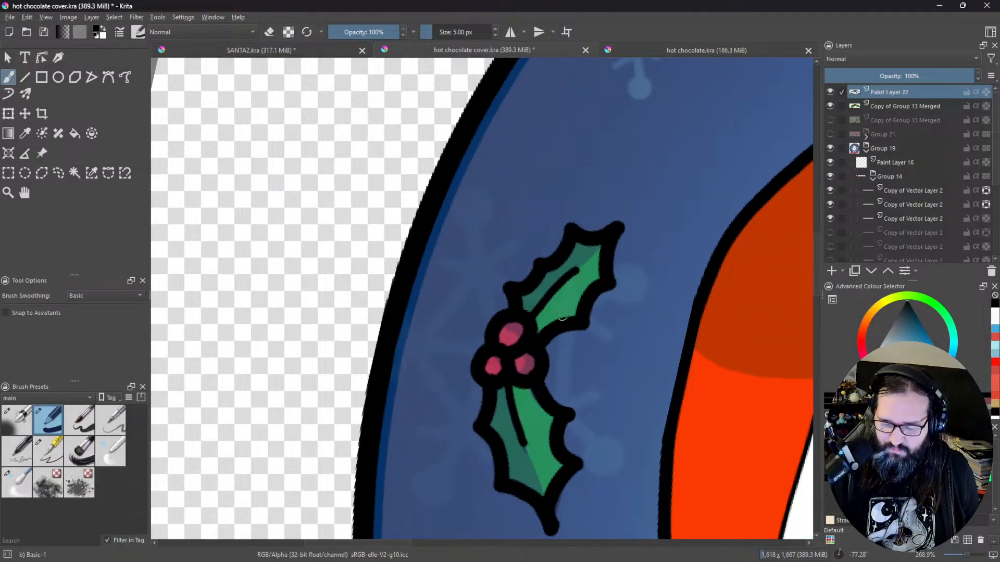
mouse_move(546, 304)
left_mouse_down()
mouse_move(566, 300)
mouse_move(554, 279)
left_mouse_up()
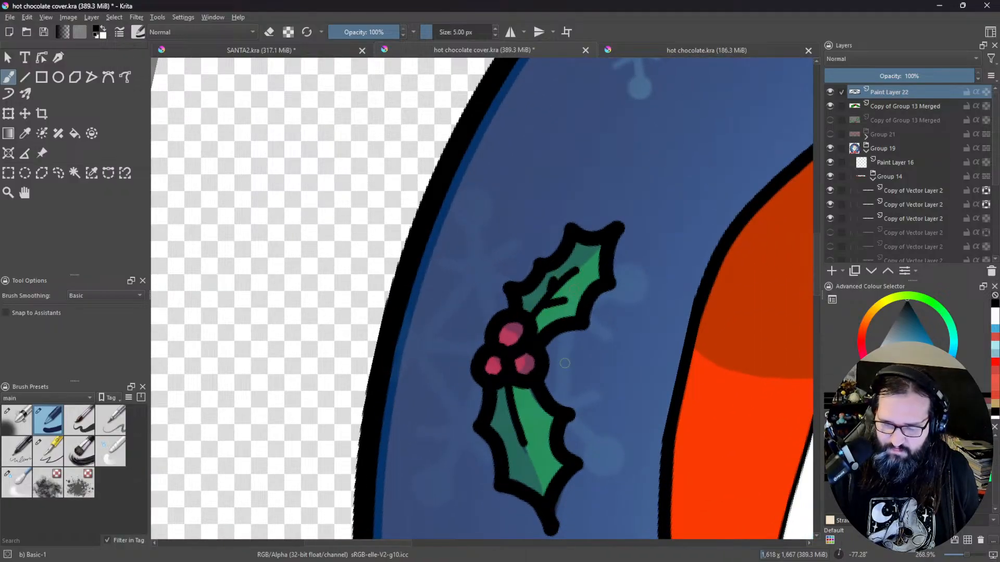
mouse_move(515, 416)
left_mouse_down()
mouse_move(534, 421)
mouse_move(526, 458)
mouse_move(442, 508)
mouse_move(265, 439)
left_mouse_up()
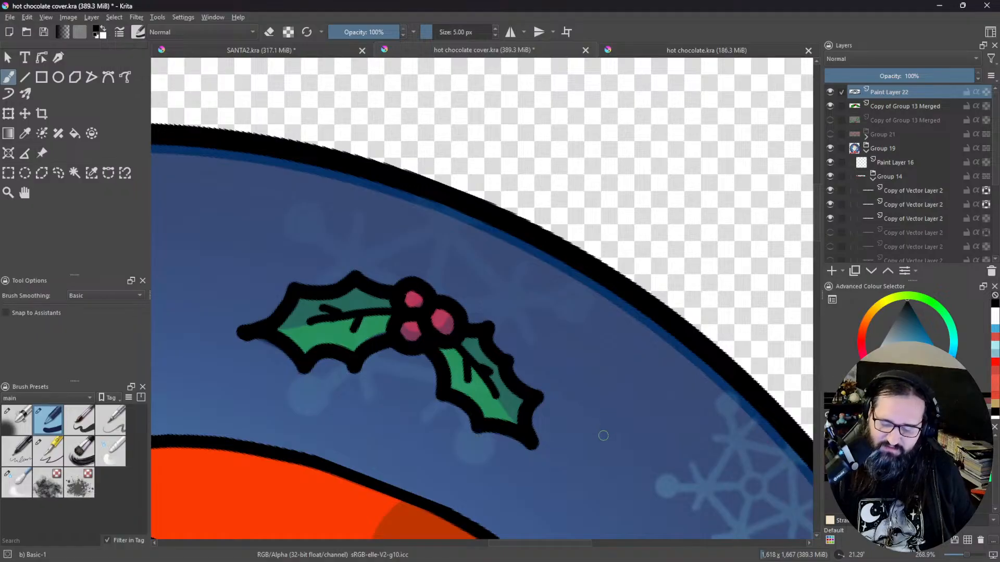
Step: Switch the 5 px brush to erasing and trim the left holly leaf's outline into sharp points
mouse_move(599, 436)
left_mouse_down()
mouse_move(636, 250)
mouse_move(478, 326)
mouse_move(477, 315)
left_mouse_up()
key("e")
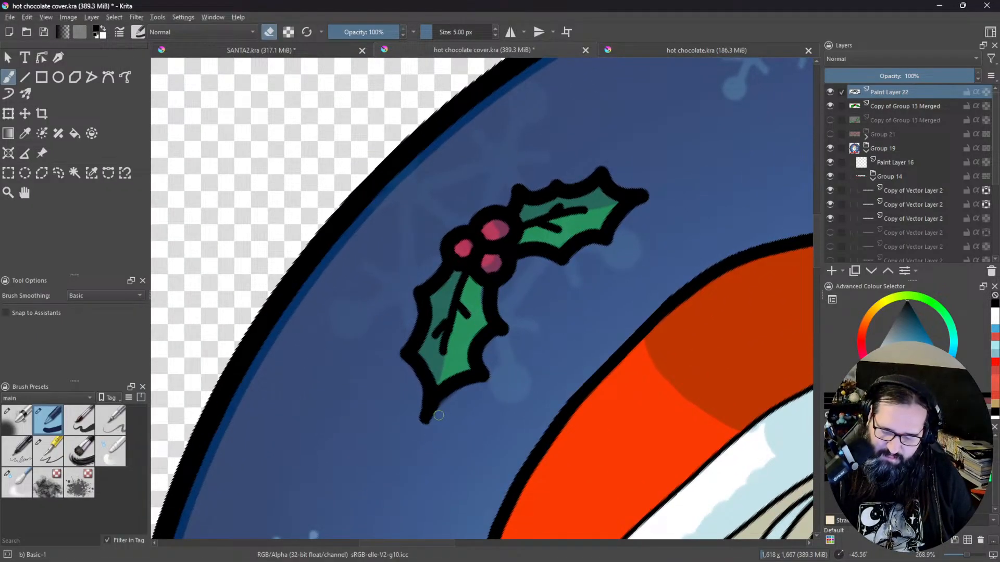
mouse_move(416, 396)
left_mouse_down()
mouse_move(417, 426)
mouse_move(417, 417)
left_mouse_up()
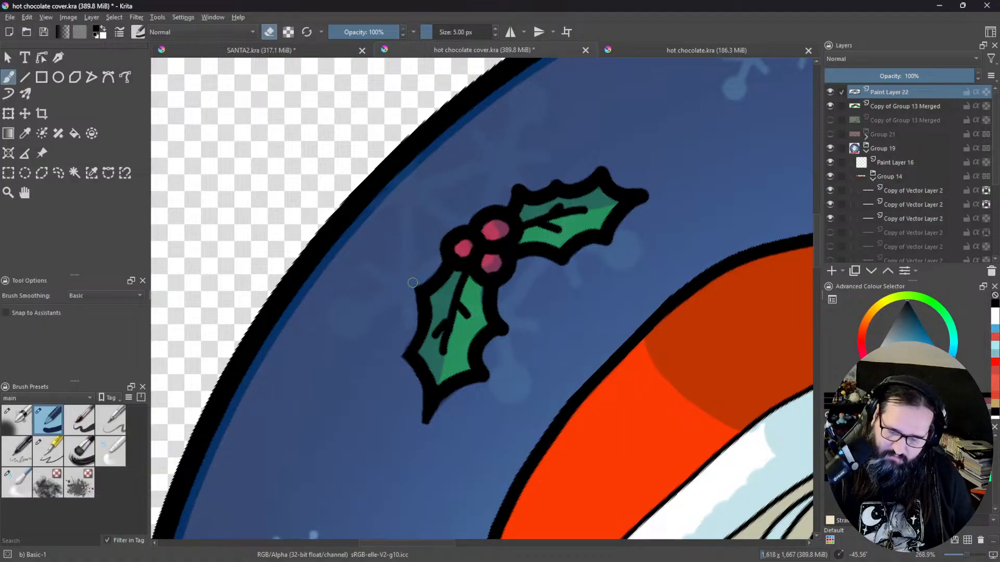
middle_click(587, 275)
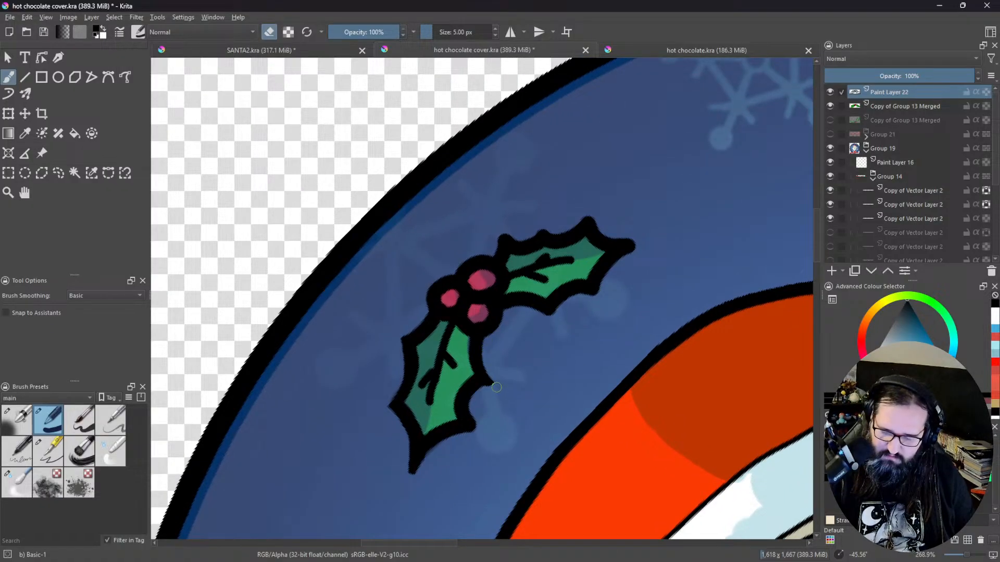
mouse_move(496, 388)
left_mouse_down()
mouse_move(479, 396)
mouse_move(480, 430)
left_mouse_up()
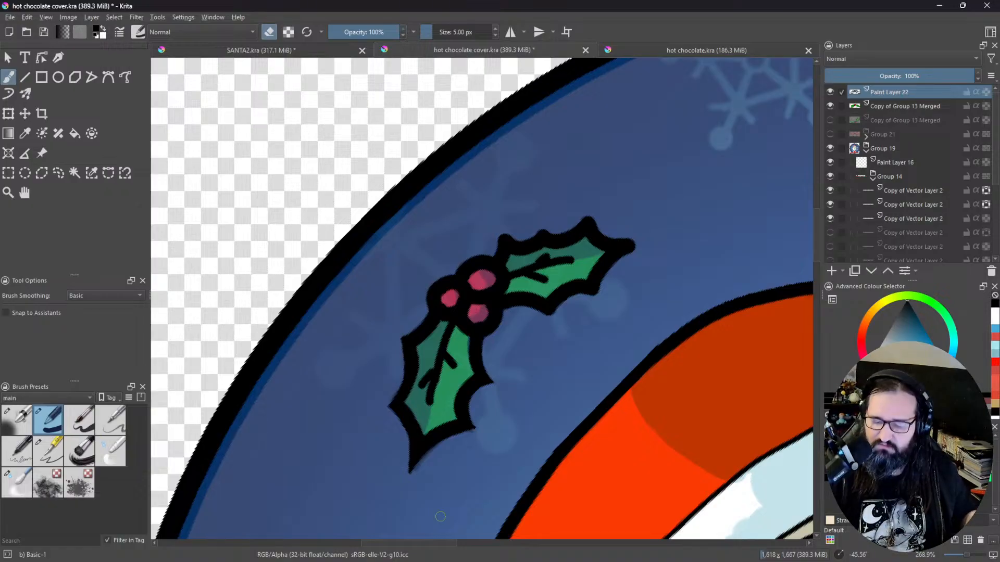
Step: Erase the rounded corners of the right holly leaf's outline to shape them into sharp points
left_click_drag(587, 351, 535, 393)
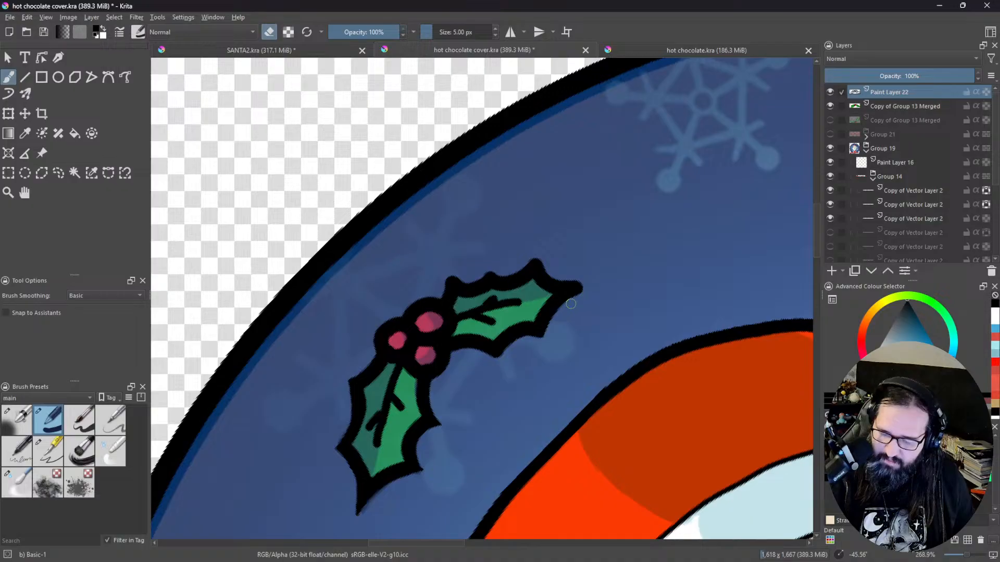
key("m")
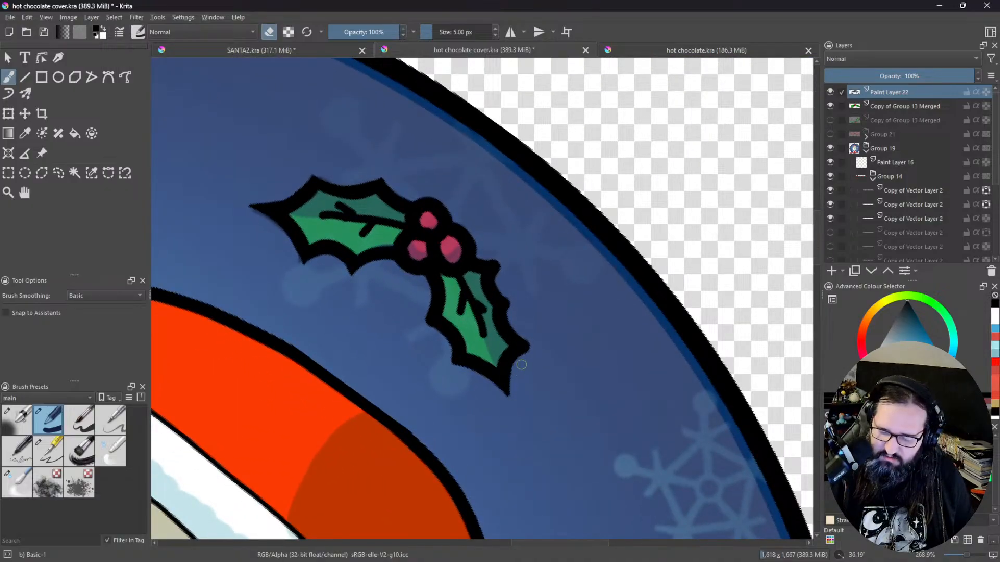
left_click_drag(577, 329, 522, 403)
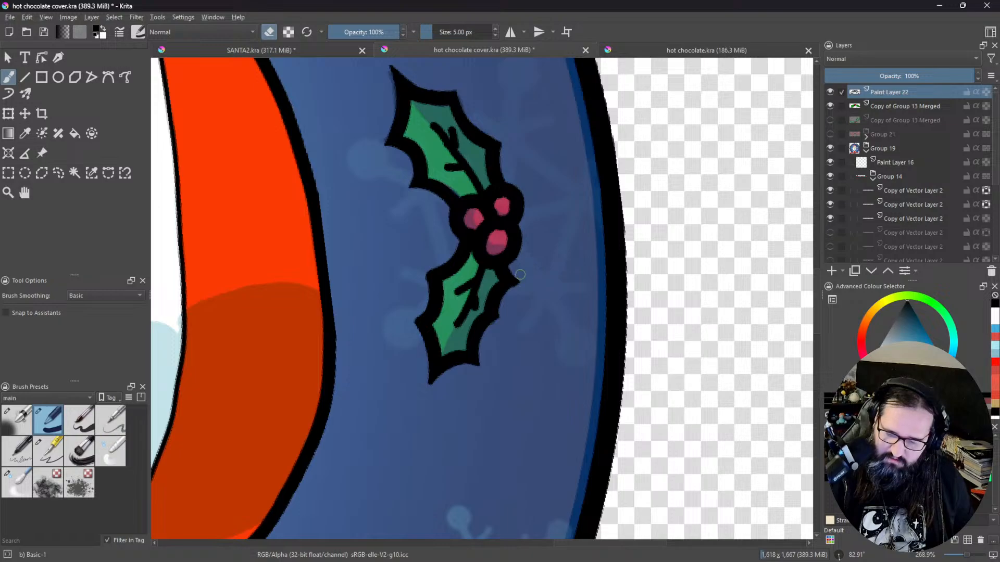
left_click_drag(524, 286, 515, 290)
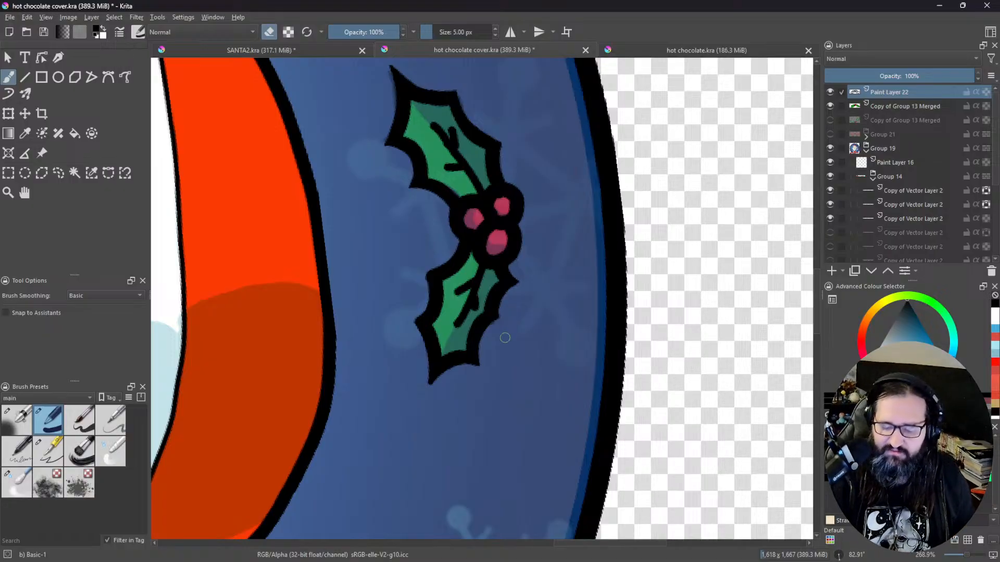
scroll(497, 335, "down", 3)
scroll(516, 384, "up", 4)
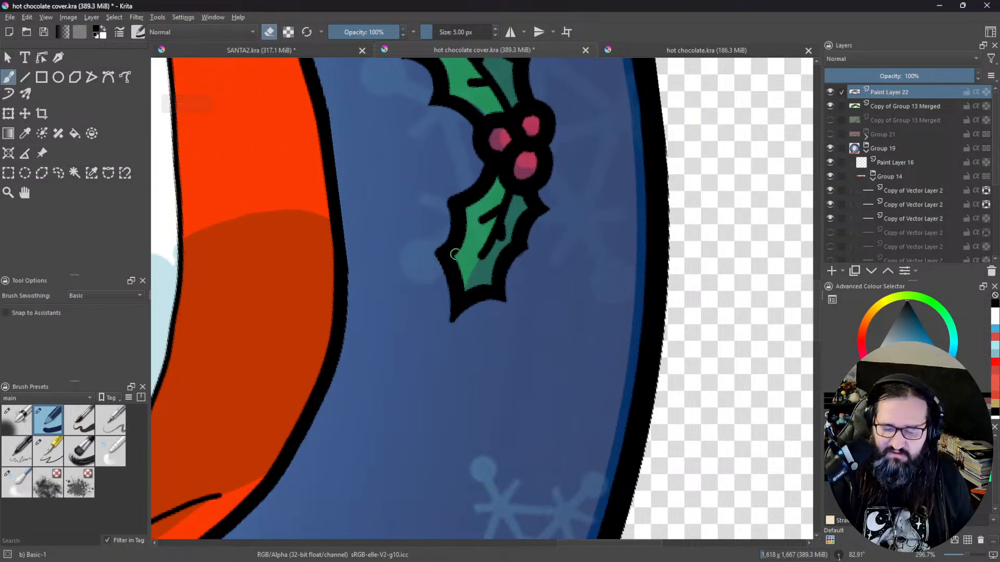
Step: Erase the inner edges of the three holly berries' outlines to make the berries rounder and their outlines thinner
scroll(502, 261, "down", 5)
left_click_drag(502, 261, 510, 150)
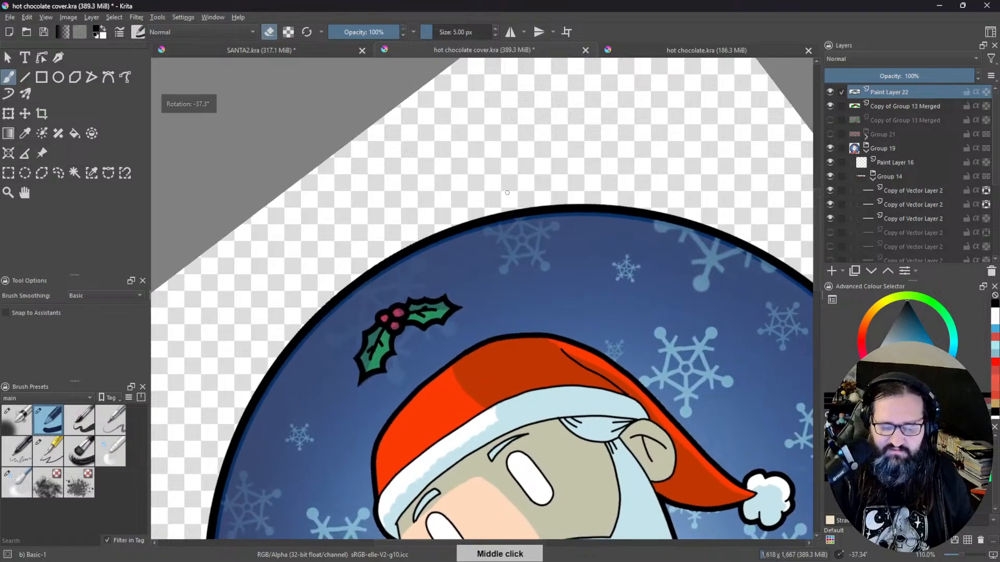
left_click_drag(439, 325, 491, 226)
mouse_move(311, 341)
left_mouse_down()
mouse_move(365, 338)
mouse_move(314, 331)
mouse_move(323, 338)
mouse_move(339, 325)
mouse_move(359, 351)
left_mouse_up()
mouse_move(365, 292)
left_mouse_down()
mouse_move(344, 304)
mouse_move(350, 320)
mouse_move(372, 318)
mouse_move(379, 297)
left_mouse_up()
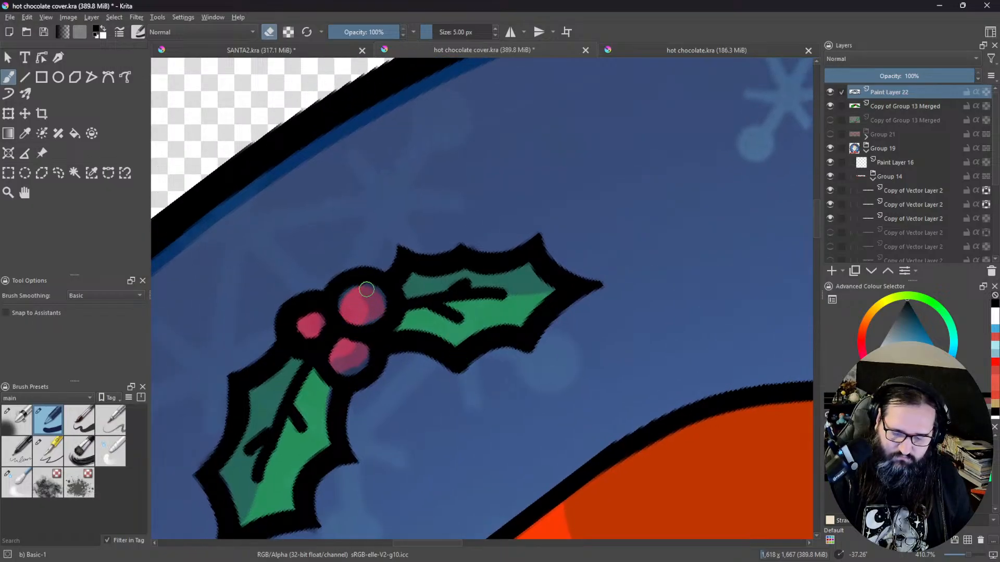
mouse_move(315, 323)
left_mouse_down()
mouse_move(301, 318)
mouse_move(309, 340)
left_mouse_up()
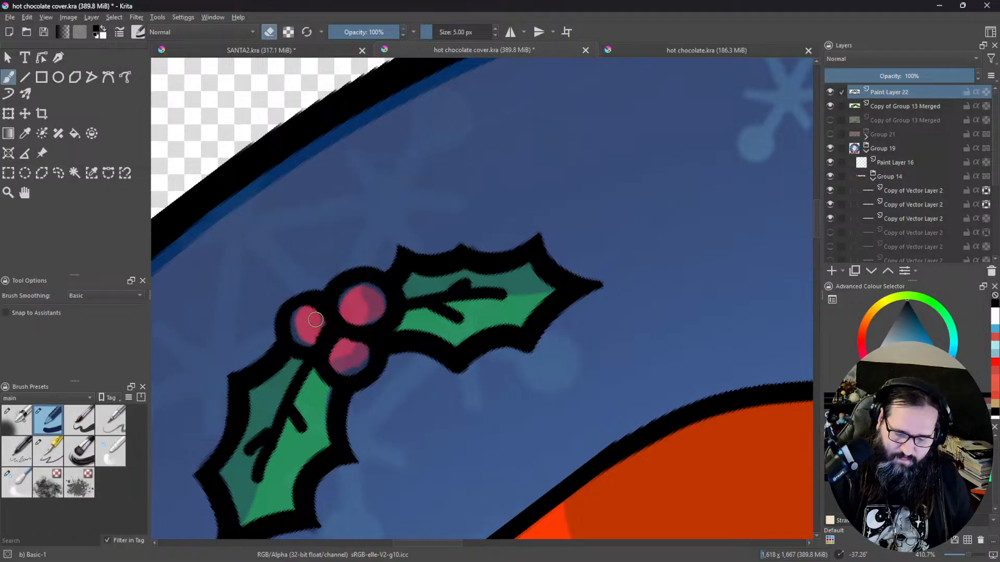
mouse_move(353, 318)
left_mouse_down()
mouse_move(357, 290)
mouse_move(376, 298)
mouse_move(364, 287)
mouse_move(345, 292)
mouse_move(341, 310)
mouse_move(344, 293)
mouse_move(371, 288)
mouse_move(386, 304)
mouse_move(375, 321)
mouse_move(357, 323)
mouse_move(343, 306)
mouse_move(390, 270)
mouse_move(407, 303)
mouse_move(359, 357)
mouse_move(341, 357)
mouse_move(338, 345)
mouse_move(336, 370)
mouse_move(364, 356)
left_mouse_up()
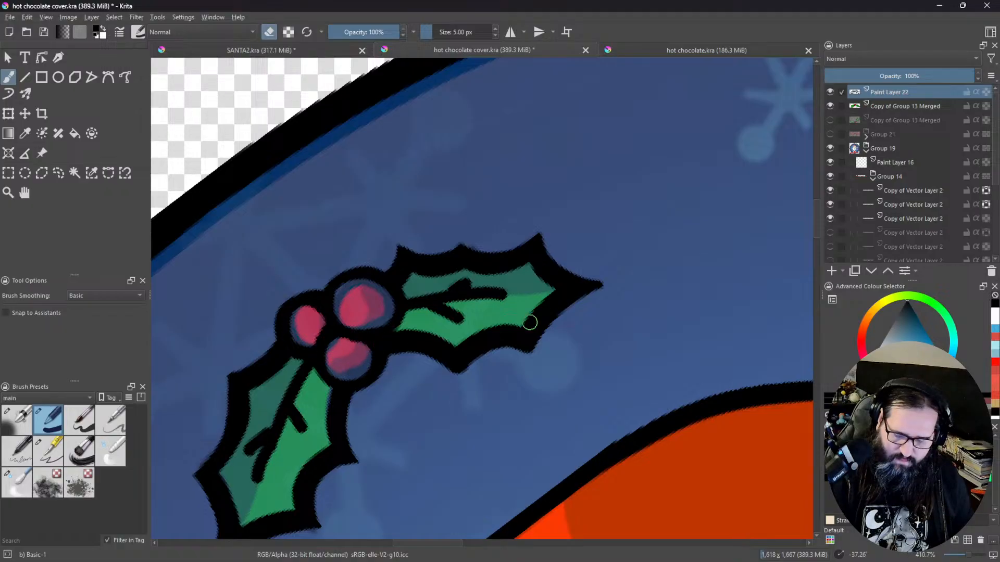
Step: Erase the thick black central and side veins from inside both holly leaves
left_click_drag(600, 327, 616, 369)
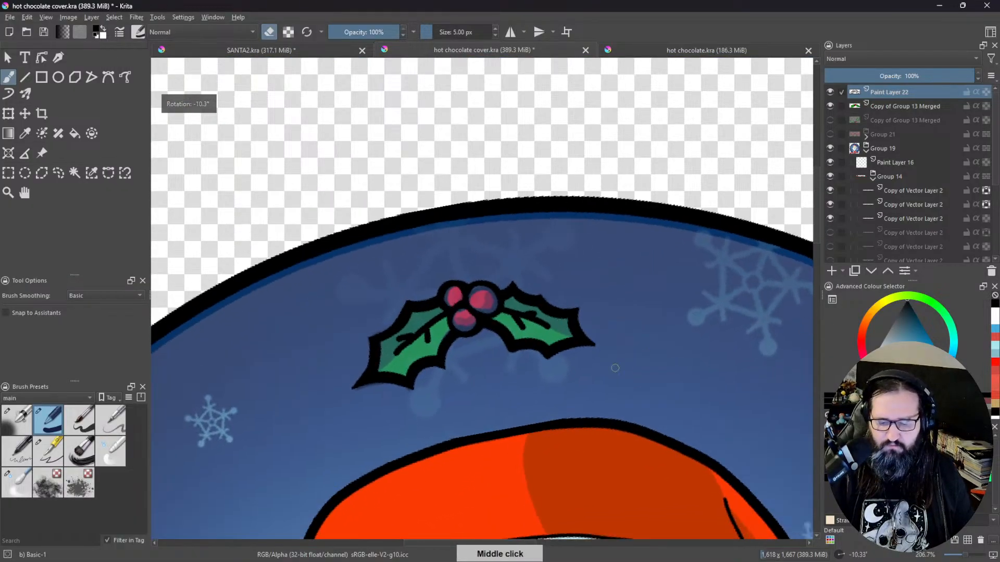
left_click_drag(524, 381, 581, 355)
left_click_drag(541, 364, 537, 322)
left_click_drag(480, 355, 489, 384)
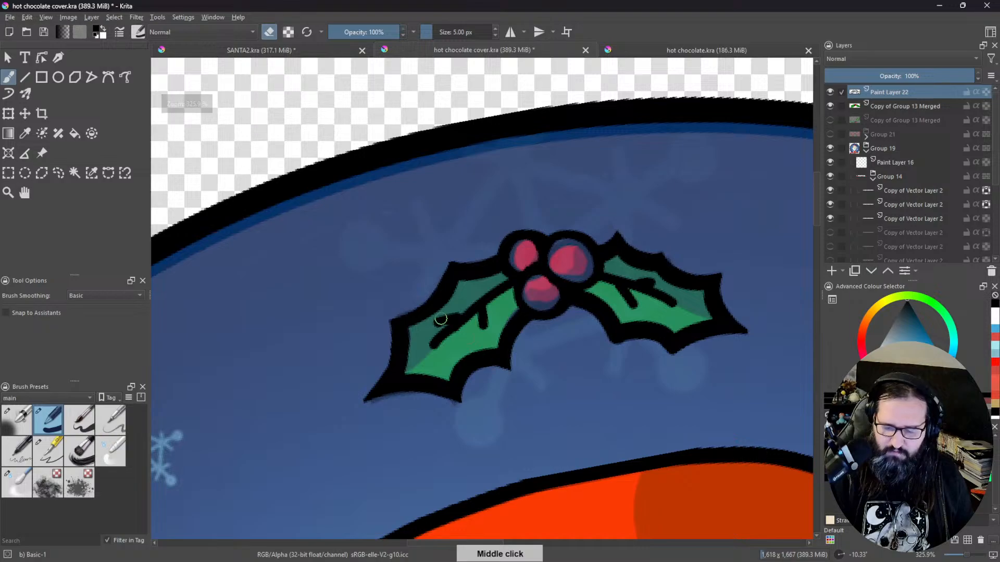
left_click_drag(483, 325, 499, 286)
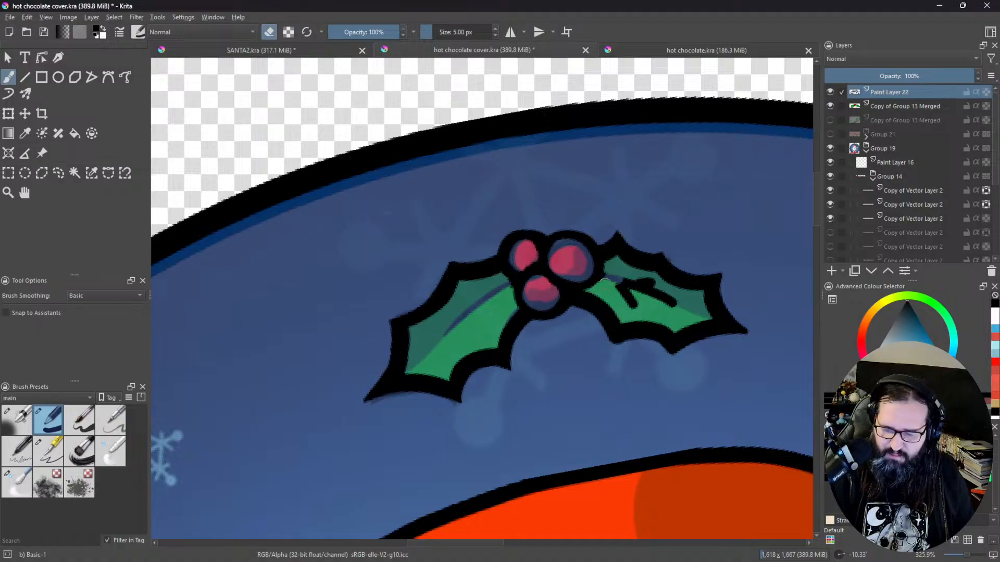
mouse_move(609, 275)
left_mouse_down()
mouse_move(672, 303)
mouse_move(648, 292)
mouse_move(669, 294)
left_mouse_up()
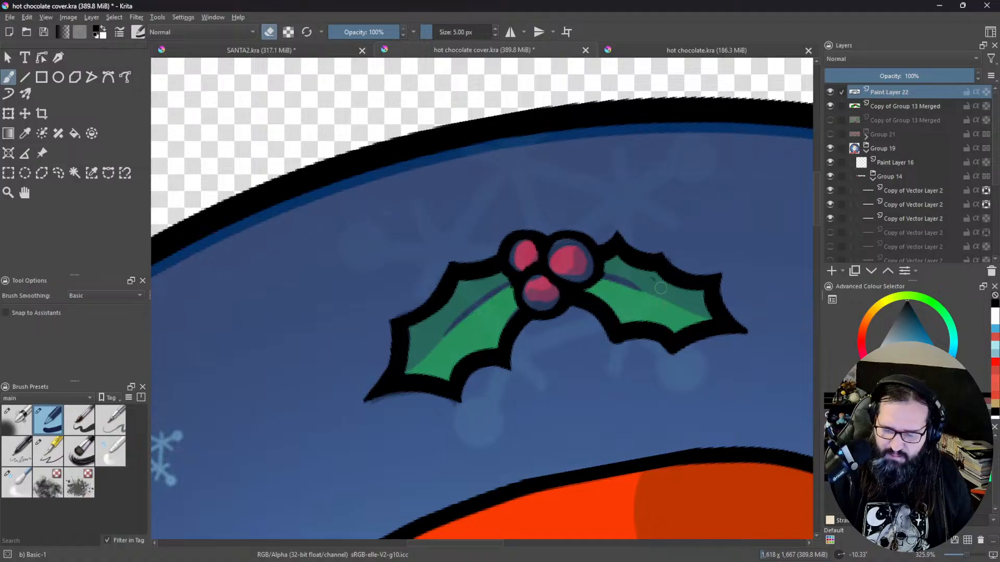
Step: Redraw a thinner black central vein in each holly leaf with the brush set to 4 px
left_click(495, 36)
left_click(495, 36)
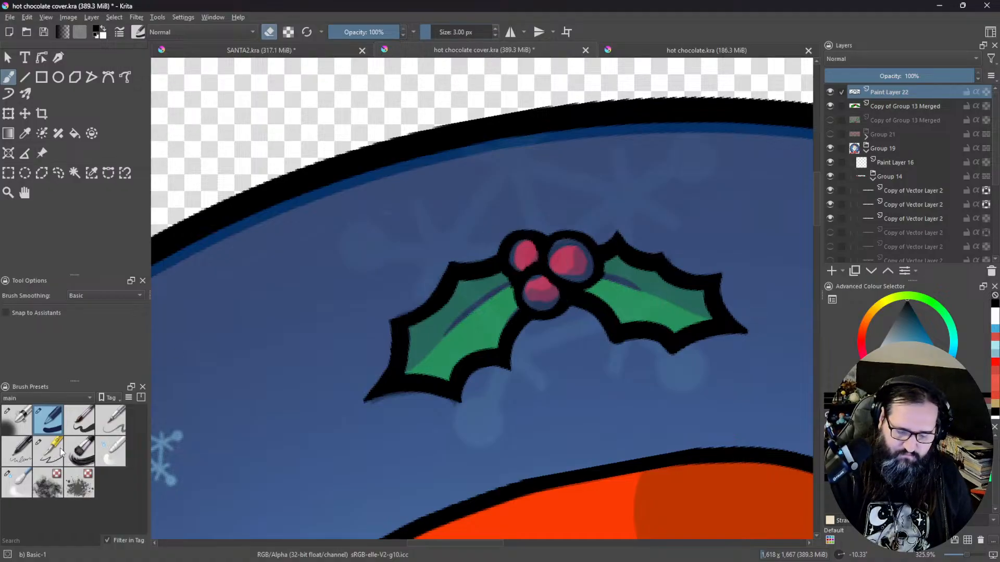
key("e")
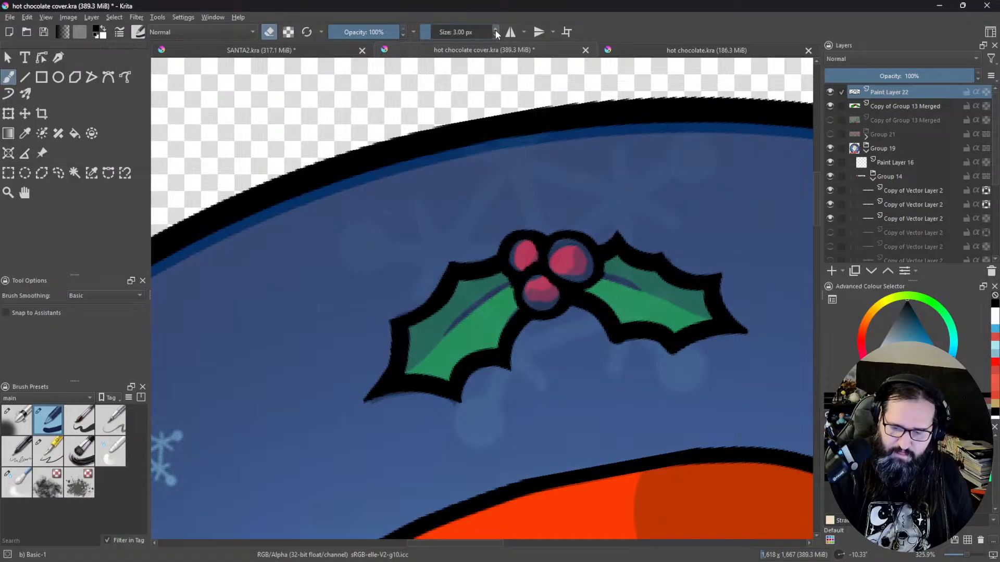
left_click(496, 29)
middle_click(566, 326)
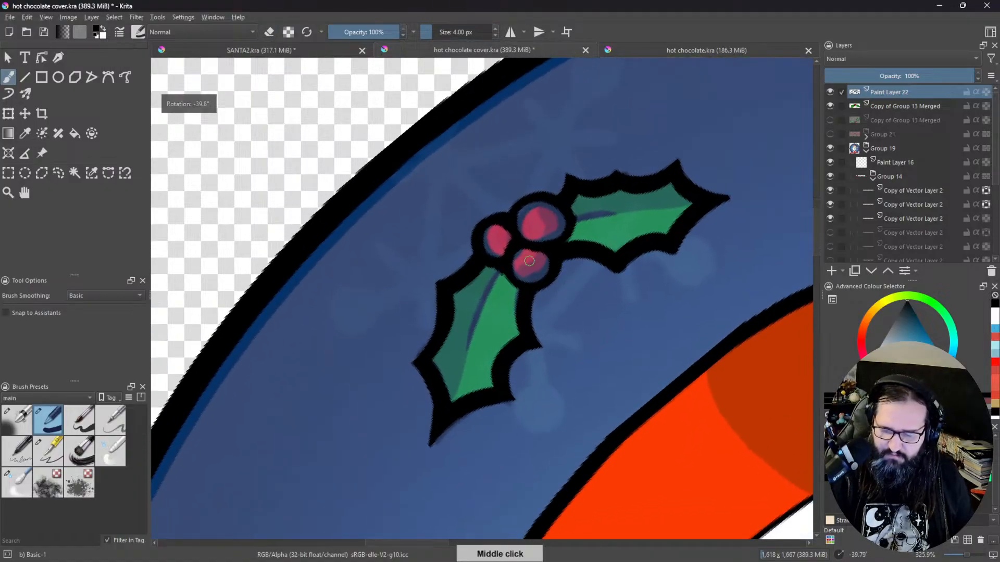
left_click_drag(483, 305, 468, 358)
middle_click(543, 266)
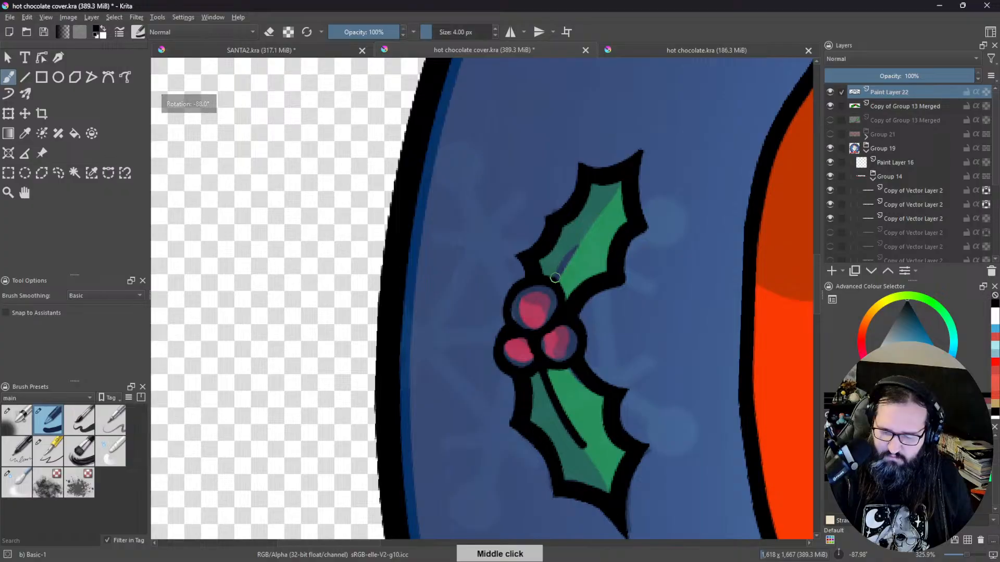
left_click_drag(556, 274, 585, 230)
key("ctrl+z")
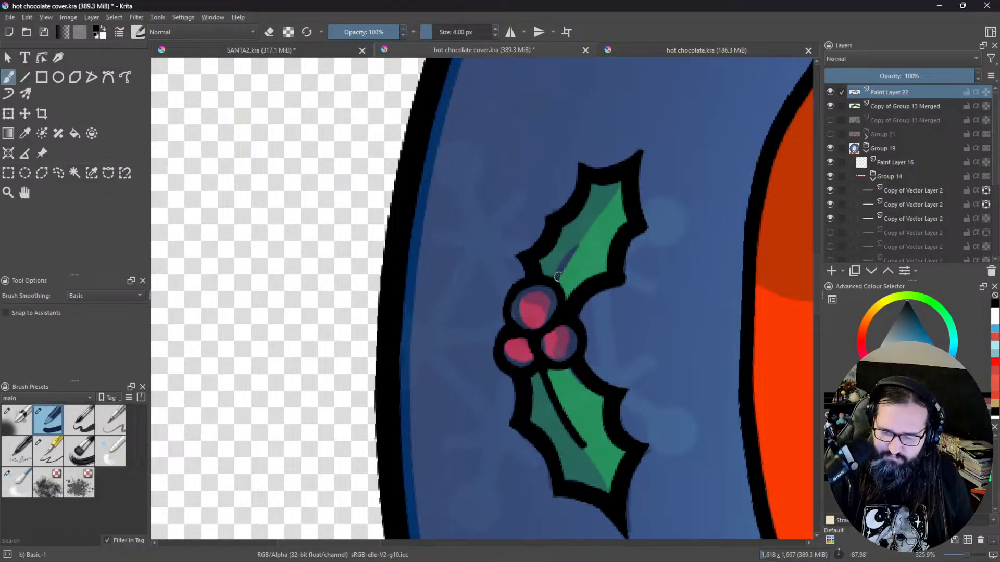
left_click_drag(557, 276, 585, 238)
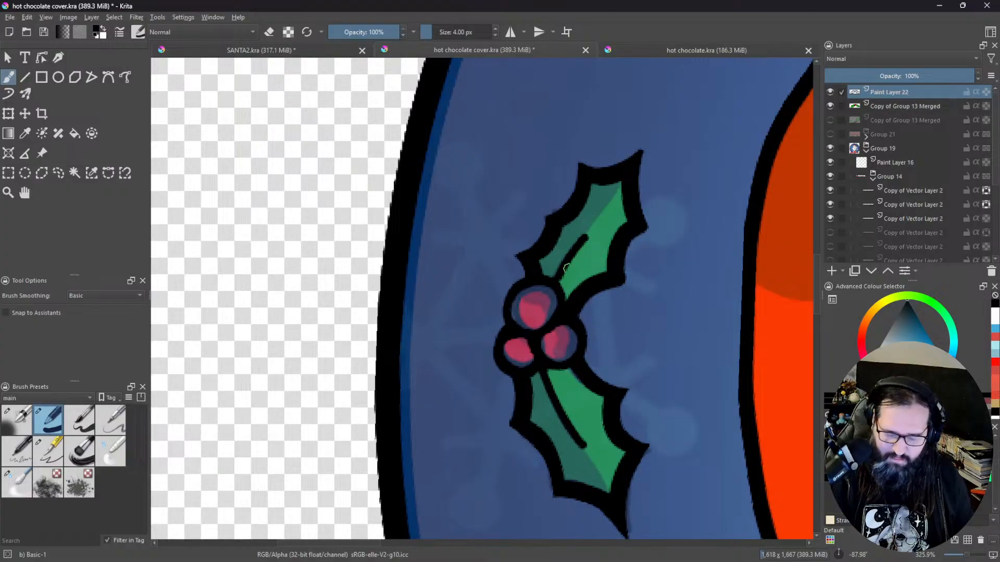
Step: Add short black side veins branching from the central veins of both holly leaves
left_click_drag(564, 257, 569, 240)
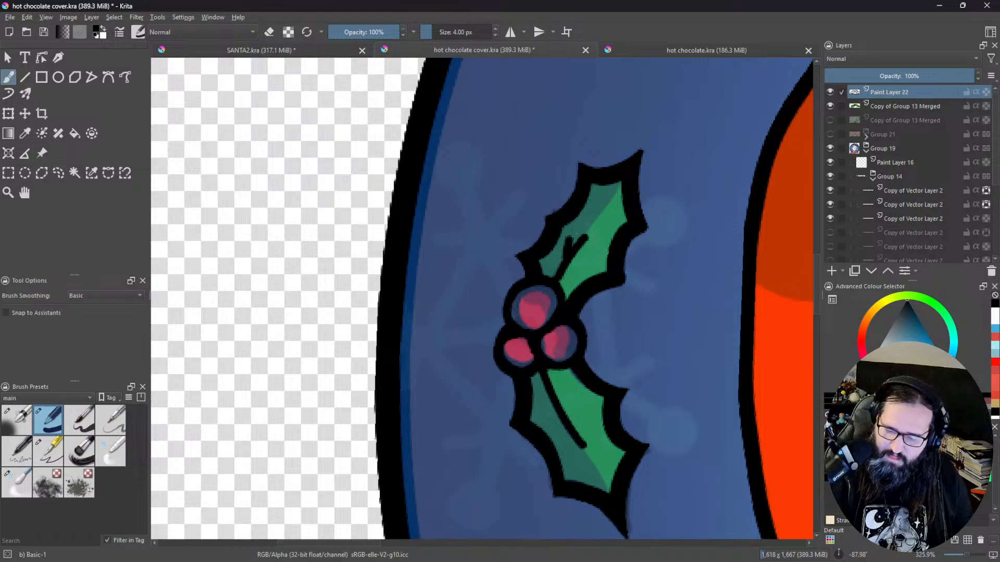
mouse_move(603, 386)
left_mouse_down()
mouse_move(592, 332)
mouse_move(558, 397)
left_mouse_up()
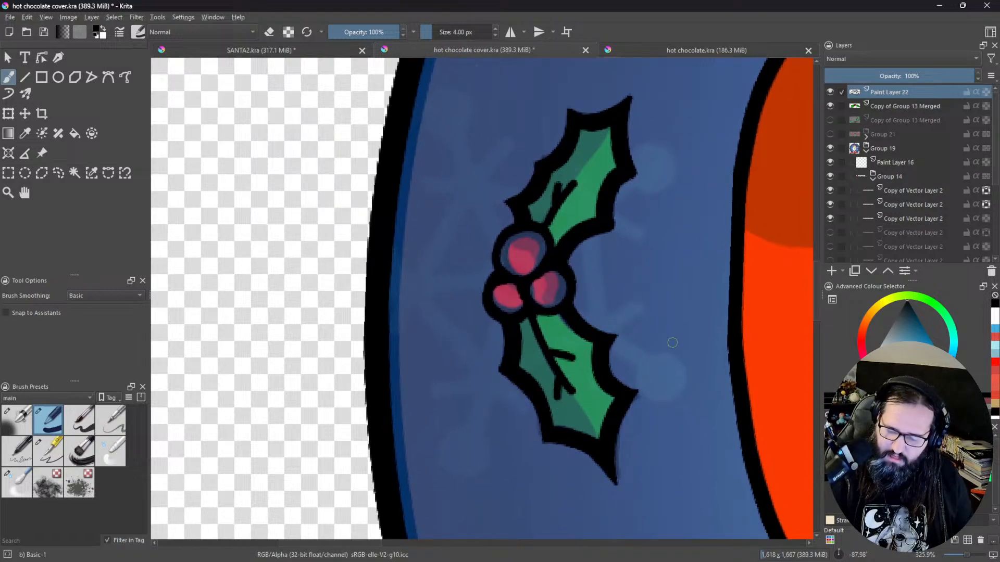
left_click_drag(672, 343, 513, 488)
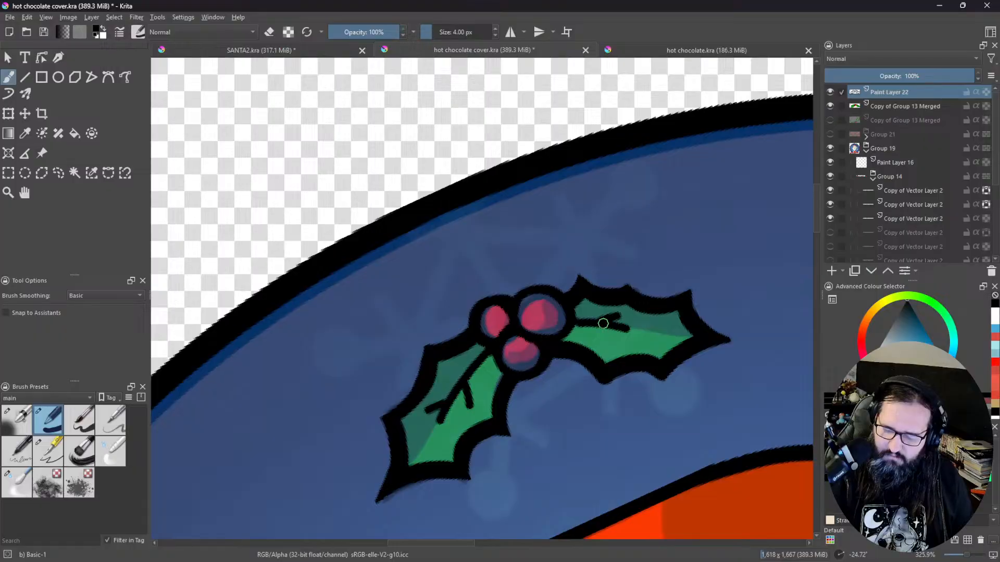
mouse_move(614, 332)
left_mouse_down()
mouse_move(626, 349)
mouse_move(654, 337)
mouse_move(626, 344)
left_mouse_up()
key("ctrl+z")
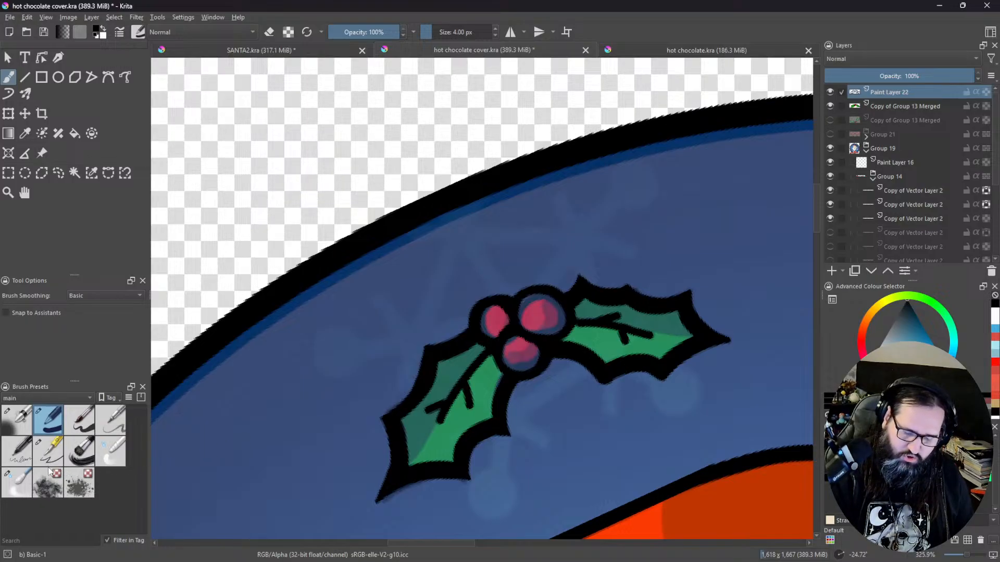
Step: Erase the rounded vein ends in the holly leaves into tapered points, switching to the Ink-3 Gpen brush at 4.29 px
key("e")
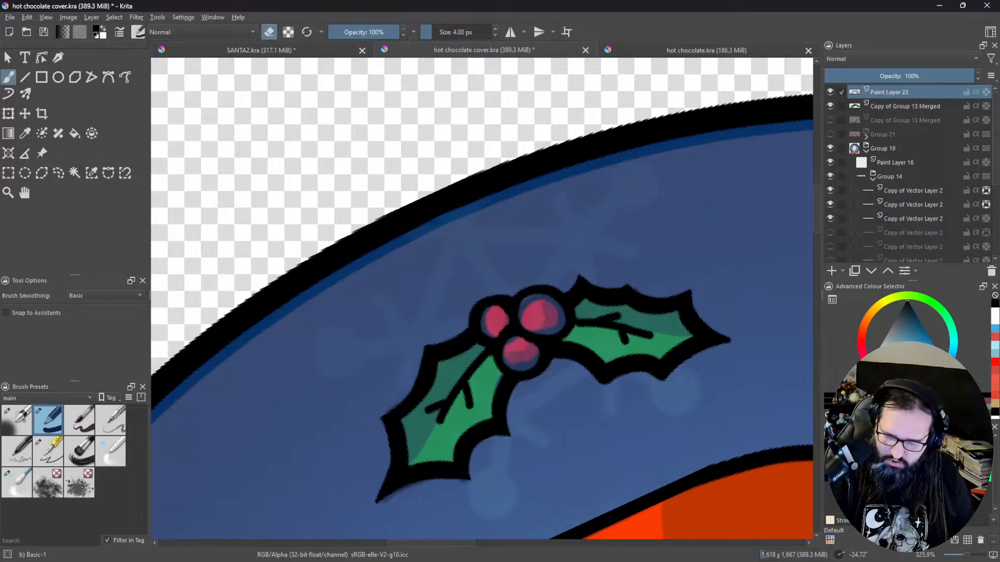
left_click_drag(453, 402, 441, 425)
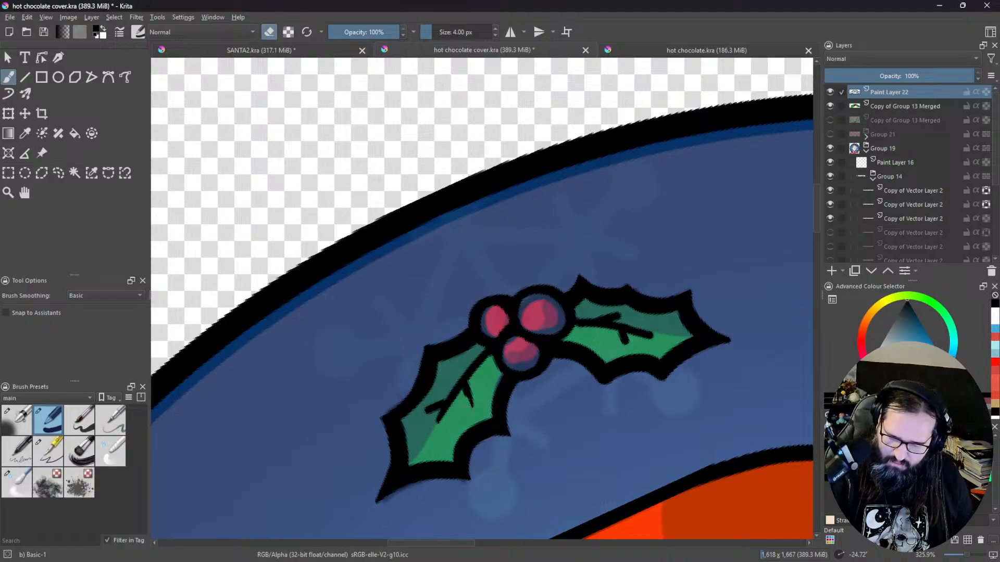
left_click(49, 451)
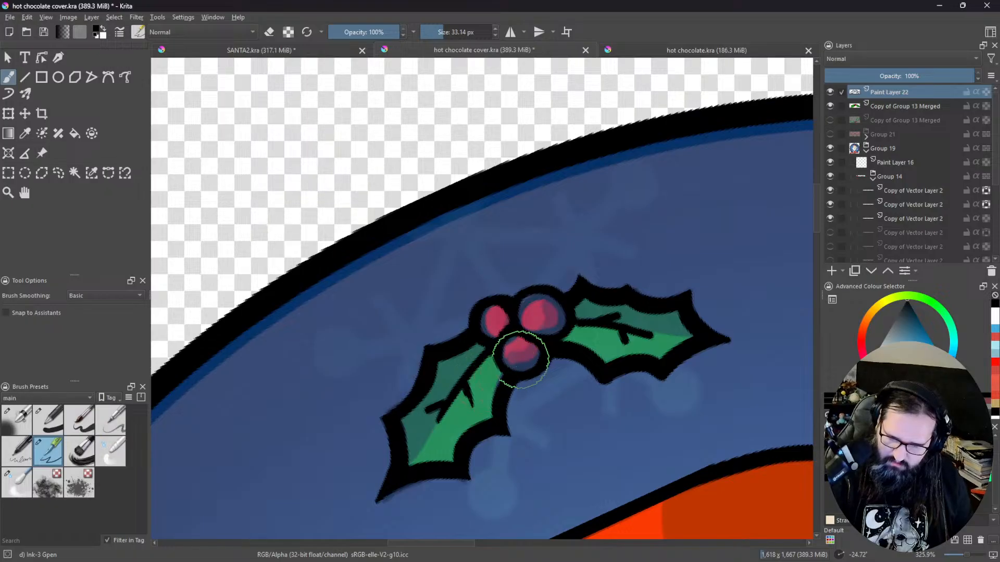
mouse_move(469, 395)
left_mouse_down()
mouse_move(455, 395)
mouse_move(540, 372)
mouse_move(523, 425)
left_mouse_up()
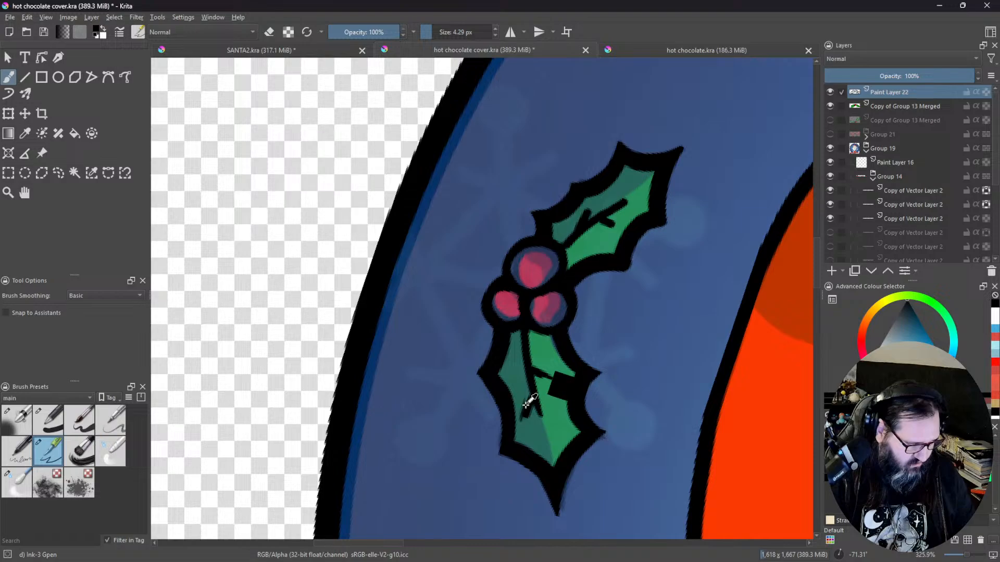
key("e")
left_click_drag(526, 398, 522, 418)
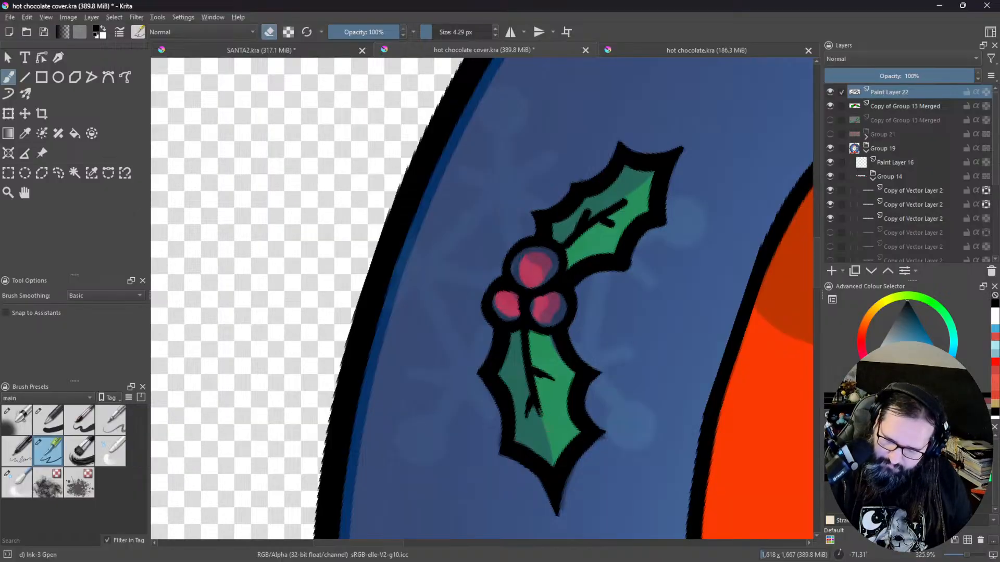
key("e")
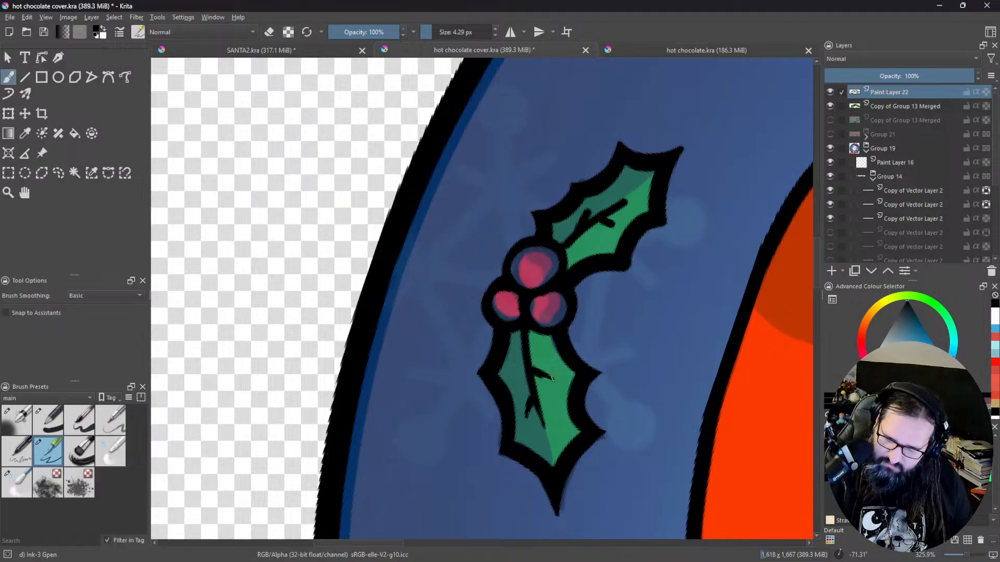
key("e")
left_click_drag(557, 362, 524, 344)
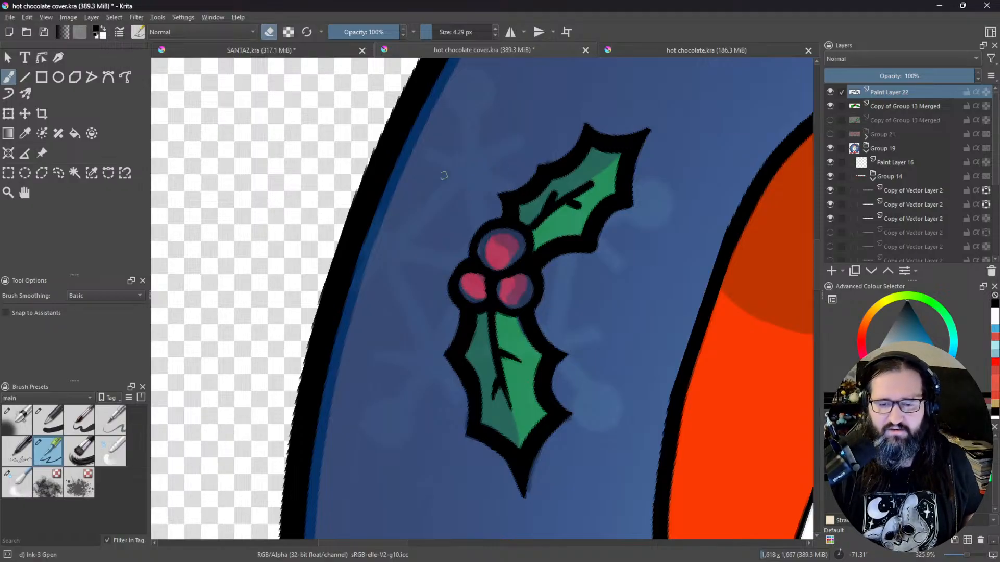
Step: Review the whole Xmas Hot Chocolate cover upright and compare it with the hot chocolate.kra design
mouse_move(272, 555)
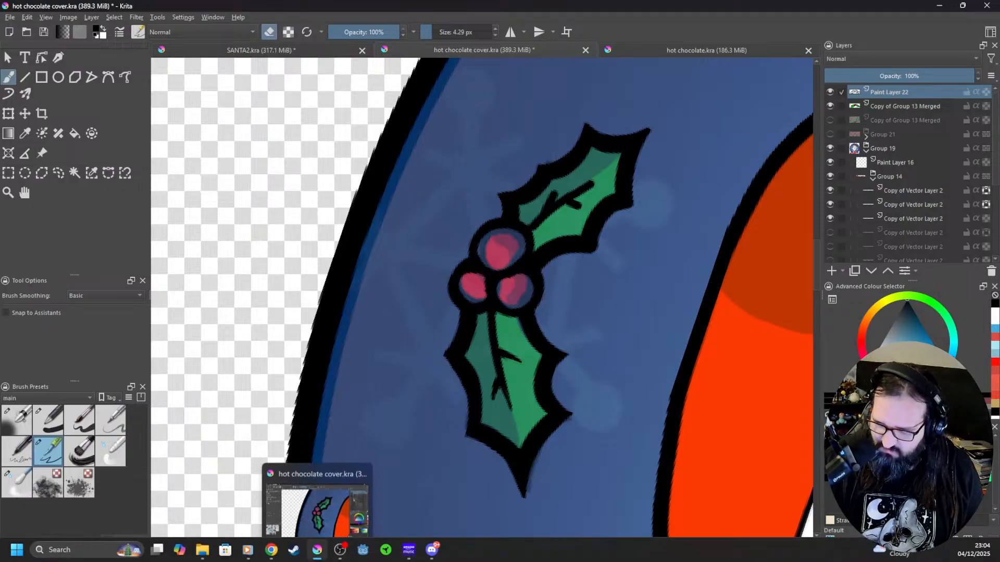
scroll(372, 426, "down", 6)
left_click_drag(497, 435, 460, 352)
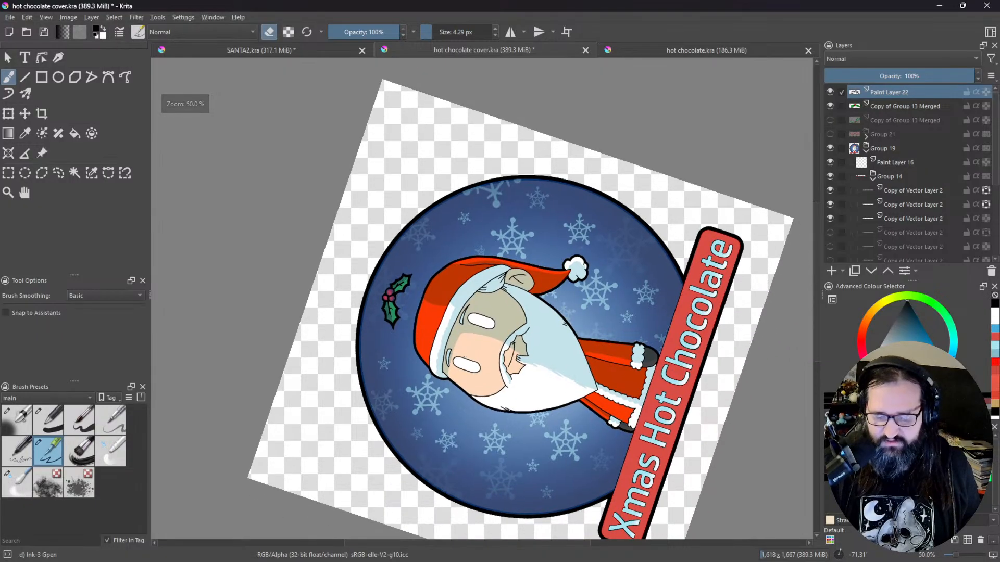
left_click_drag(529, 383, 424, 323)
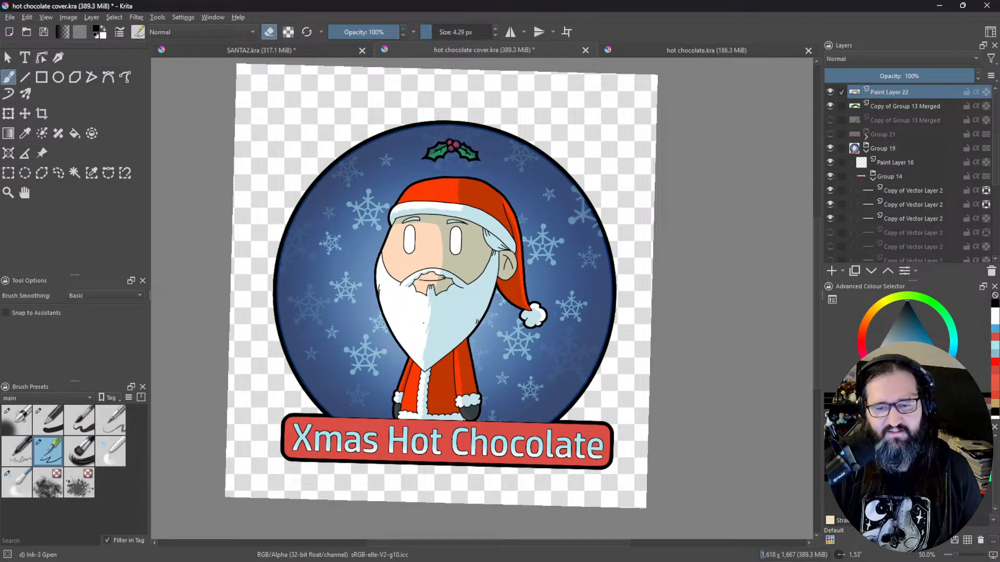
scroll(424, 323, "up", 2)
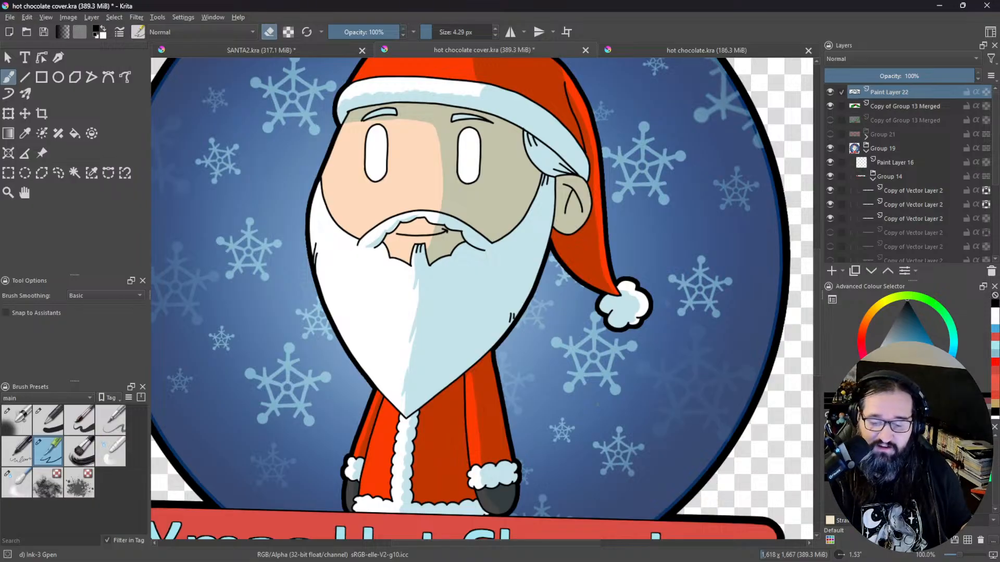
left_click(687, 50)
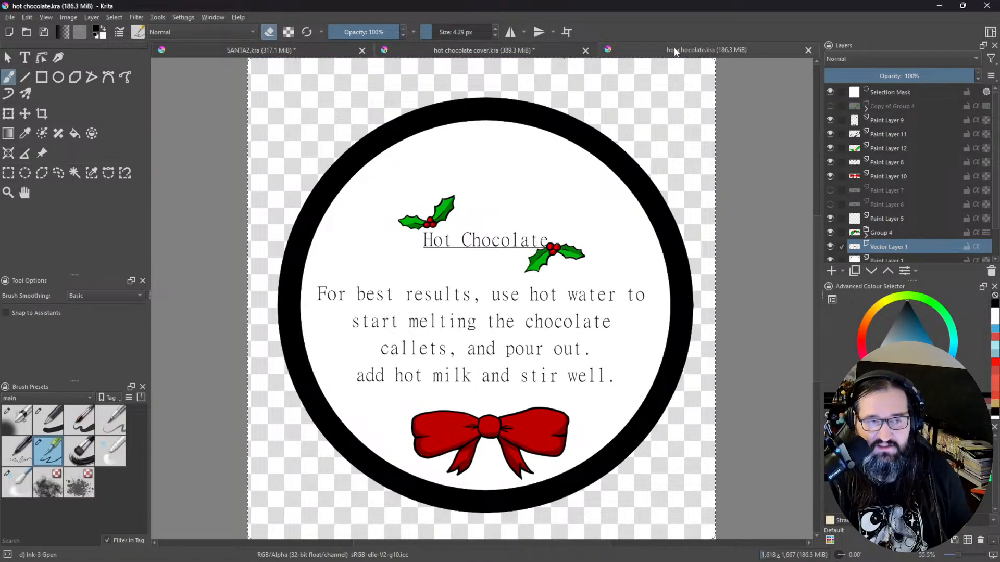
left_click(537, 51)
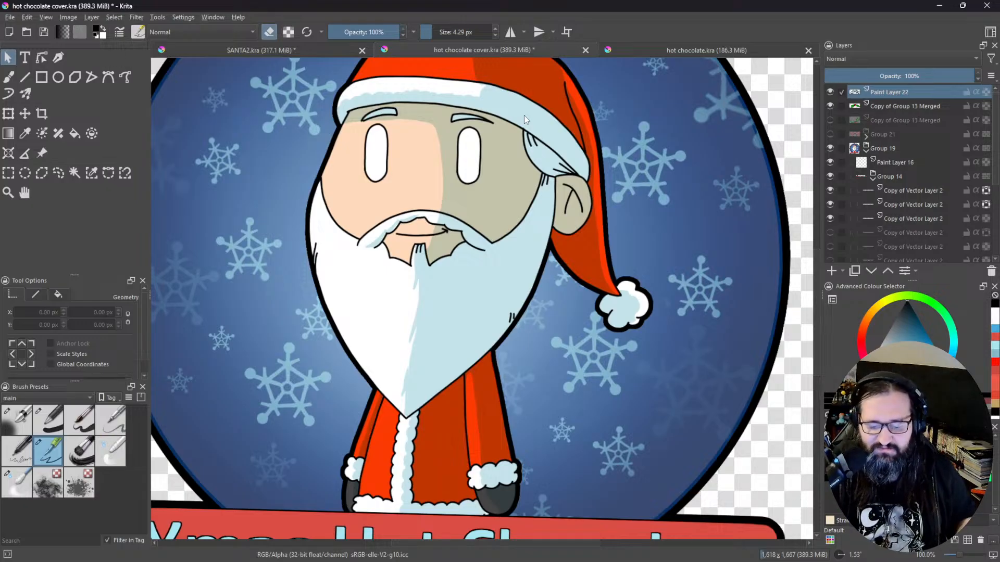
middle_click(524, 114)
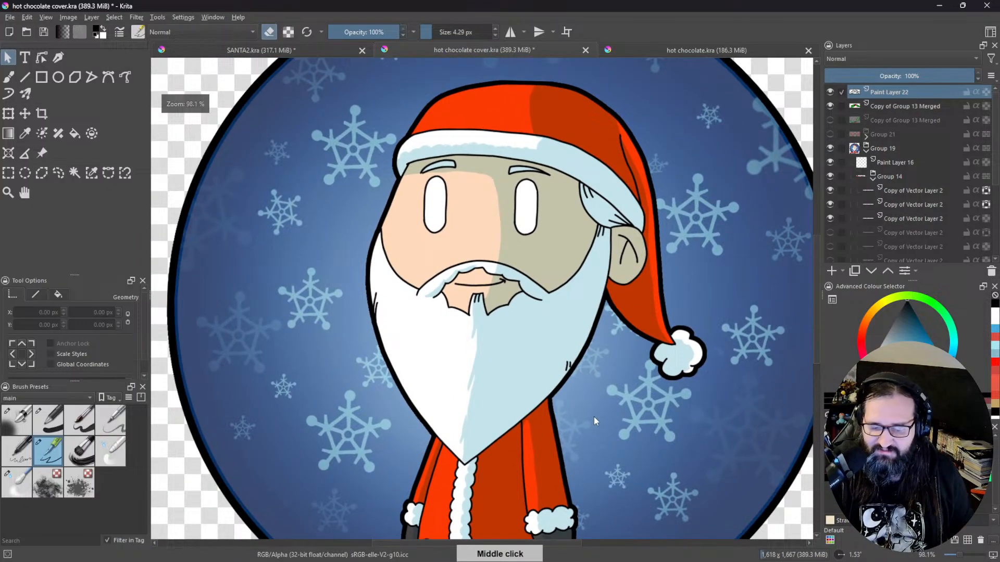
middle_click(594, 417)
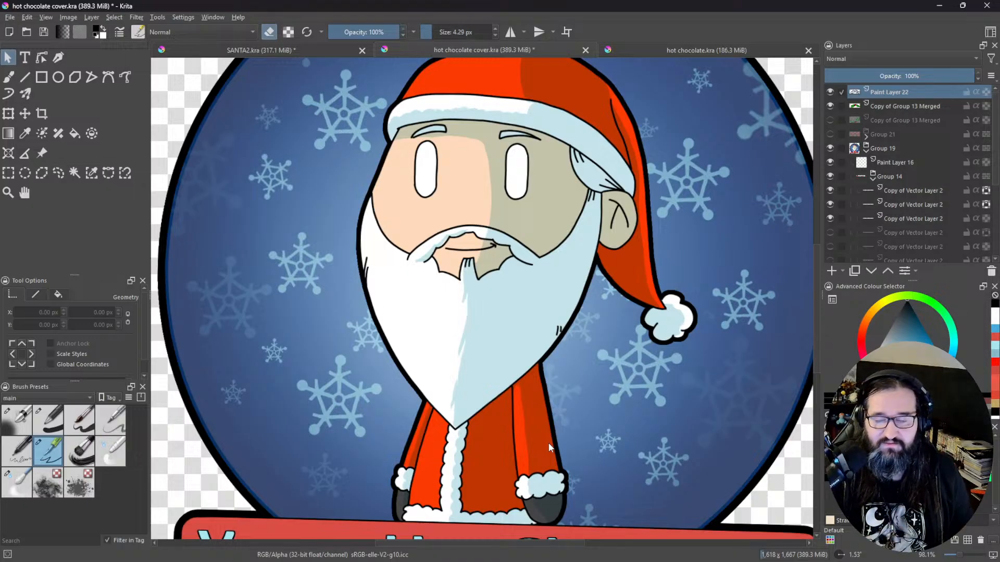
scroll(623, 365, "down", 1)
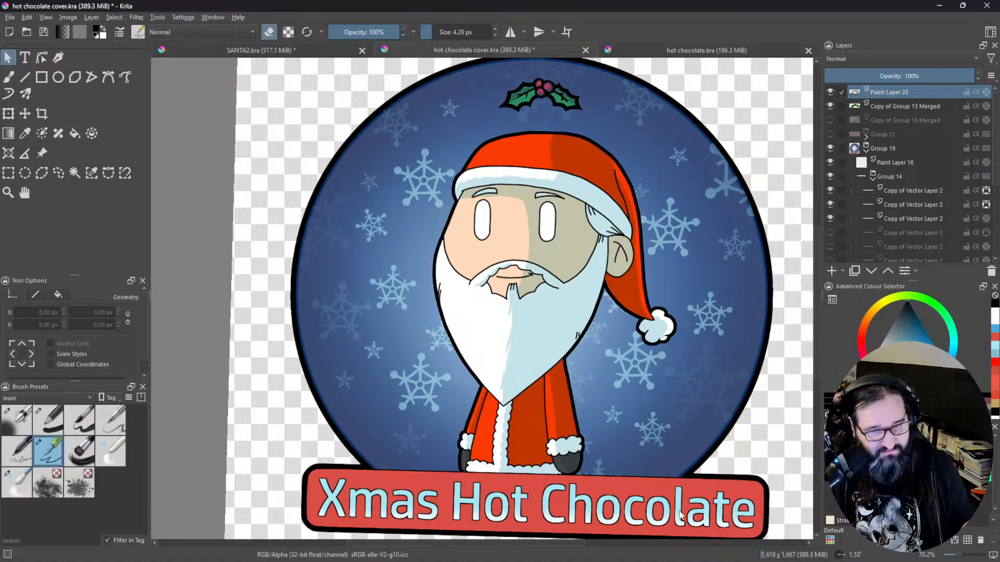
middle_click(642, 311)
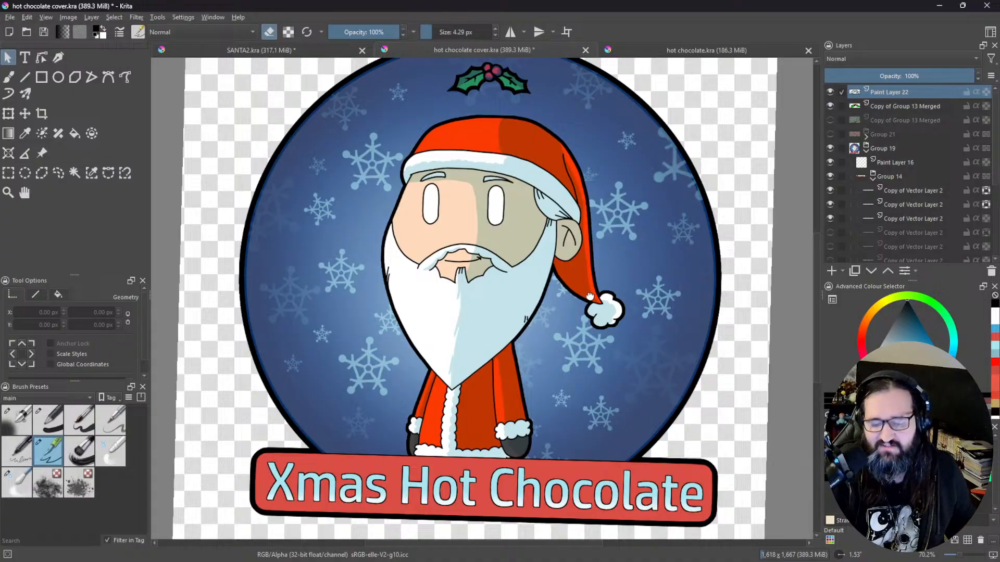
Step: Hide the coloured holly layer beneath the black linework, leaving only the holly outline on the globe
middle_click(581, 337)
left_click_drag(581, 336, 578, 313)
left_click_drag(668, 199, 664, 378)
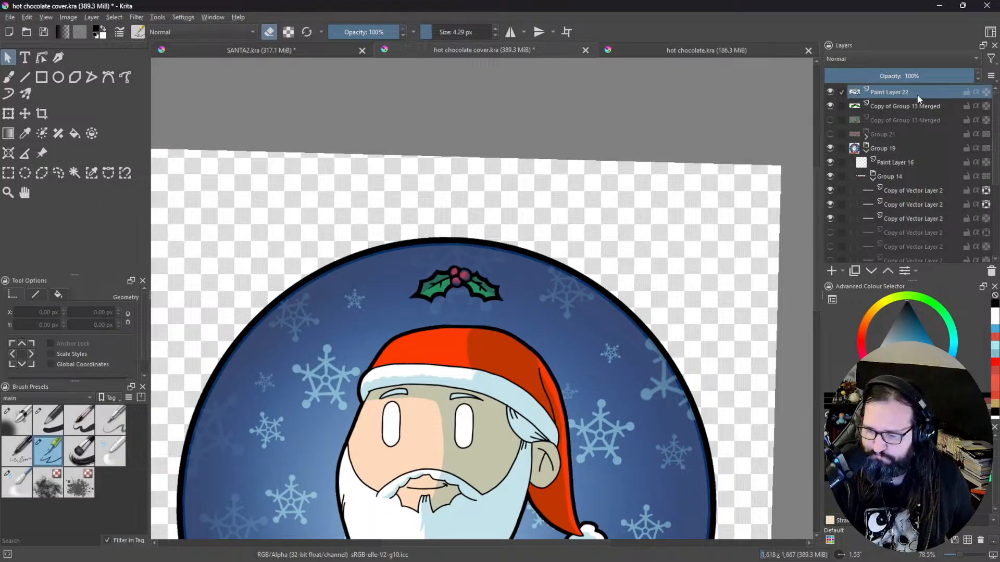
left_click(830, 105)
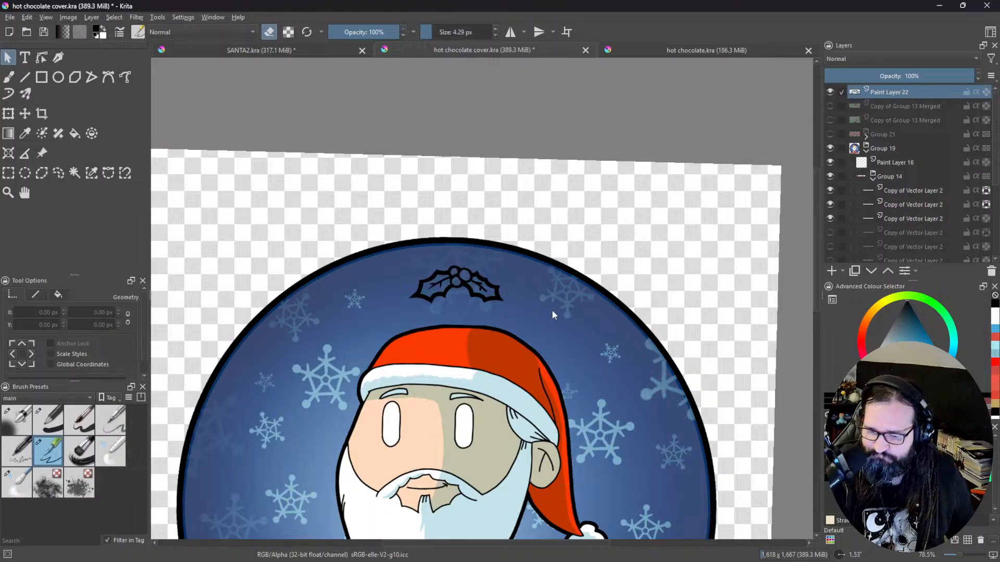
left_click_drag(531, 328, 637, 294)
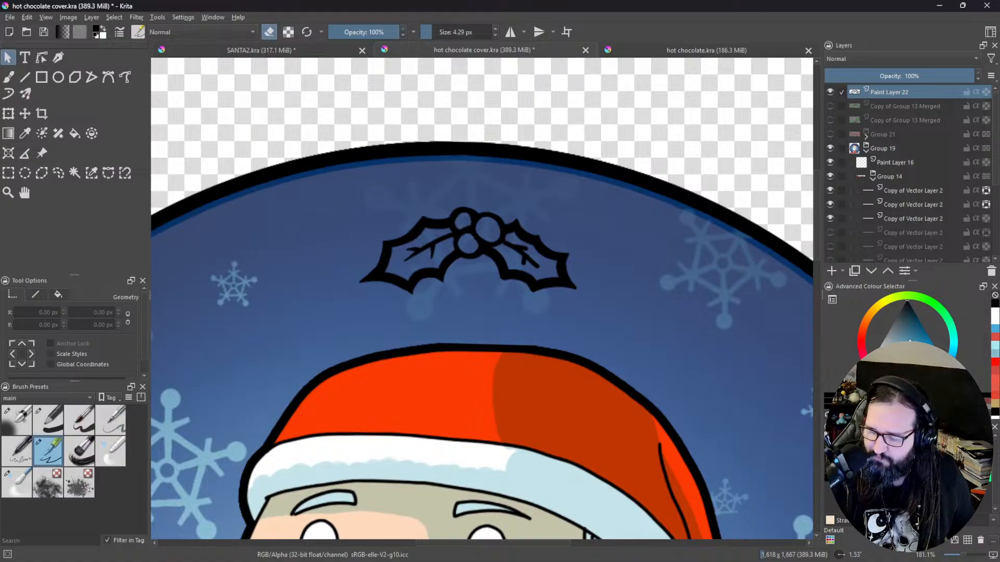
Step: Show the red bow in Group 21, sample its red, and shift the foreground colour to a soft medium green
left_click(830, 135)
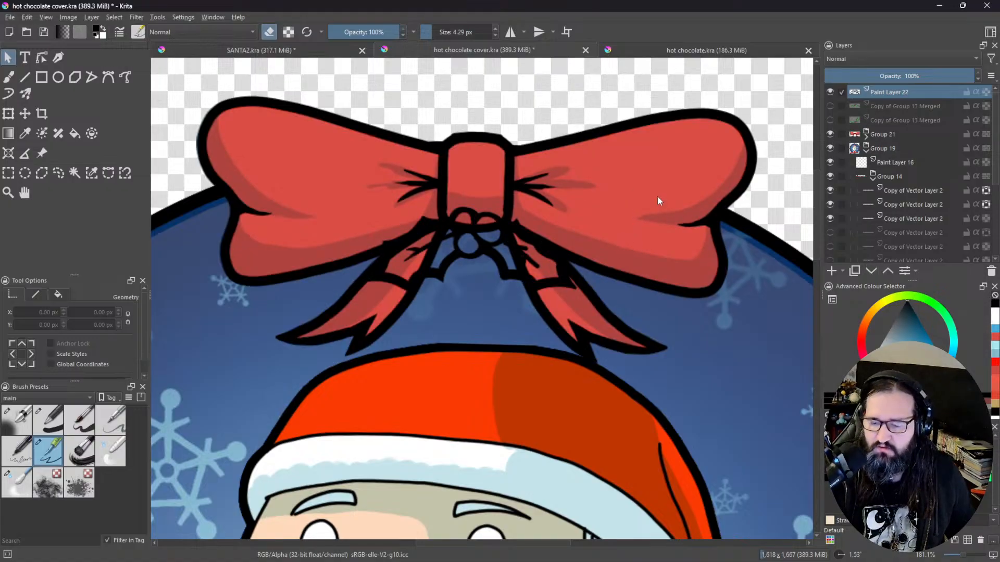
left_click(93, 174)
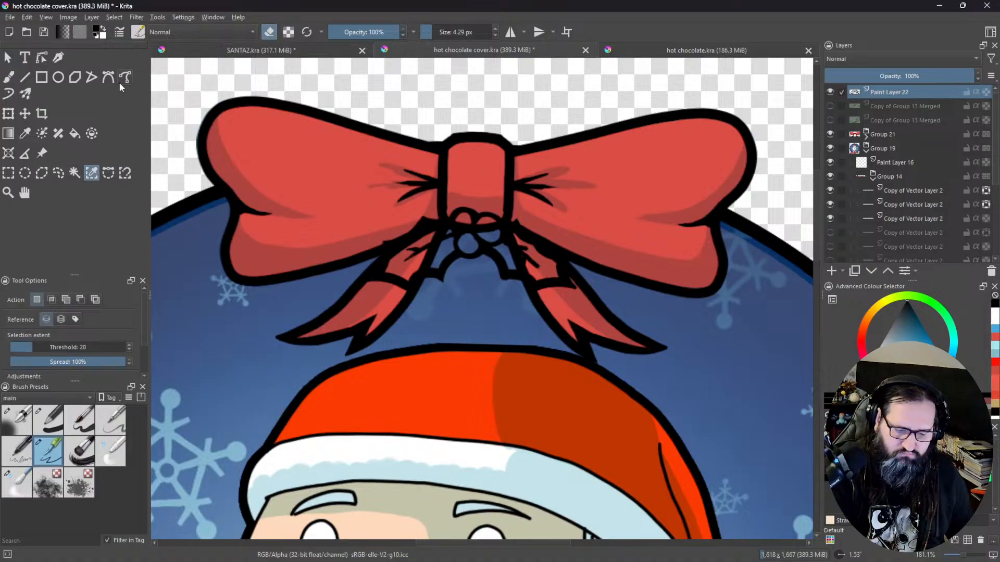
left_click(24, 134)
left_click(620, 182)
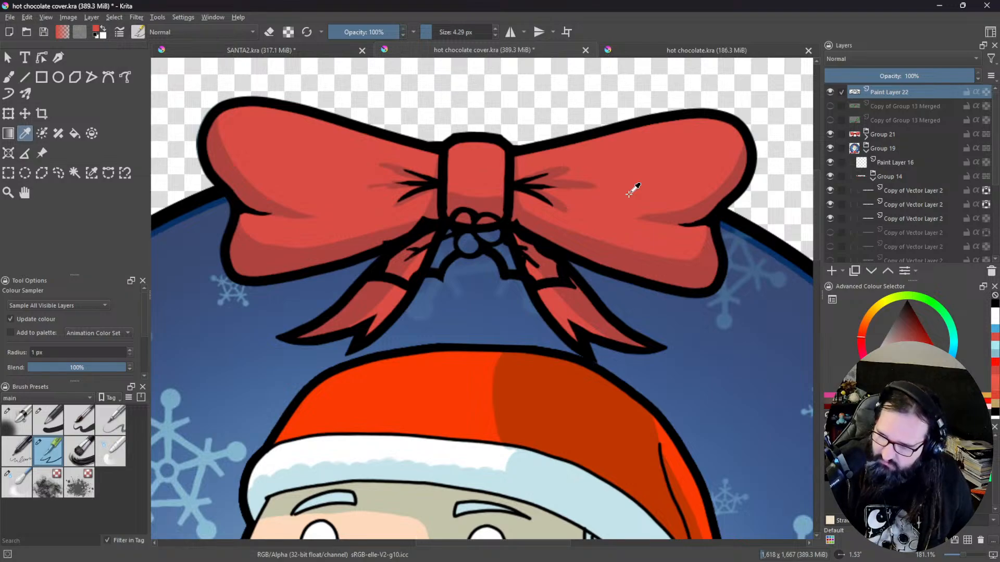
left_click(948, 315)
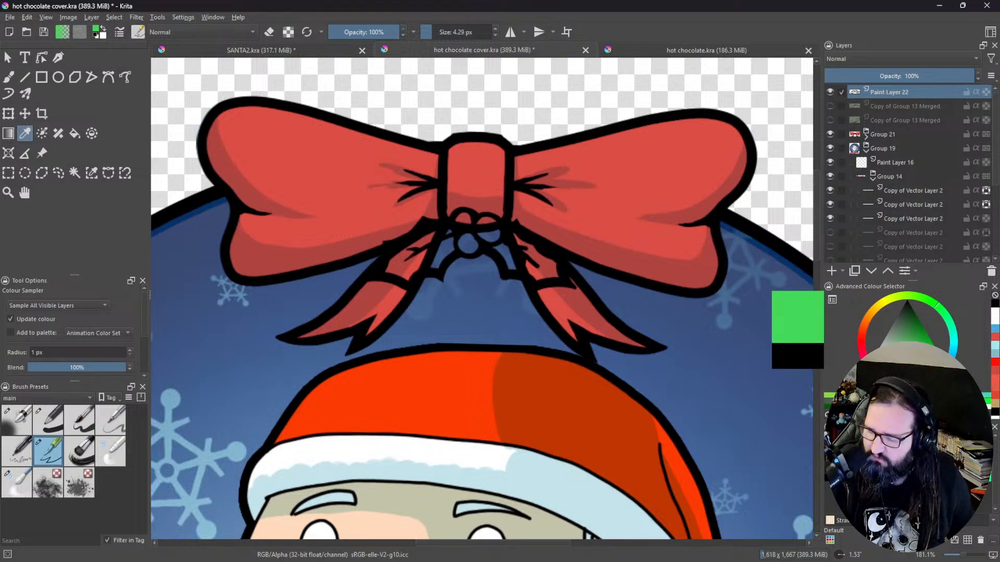
left_click(906, 361)
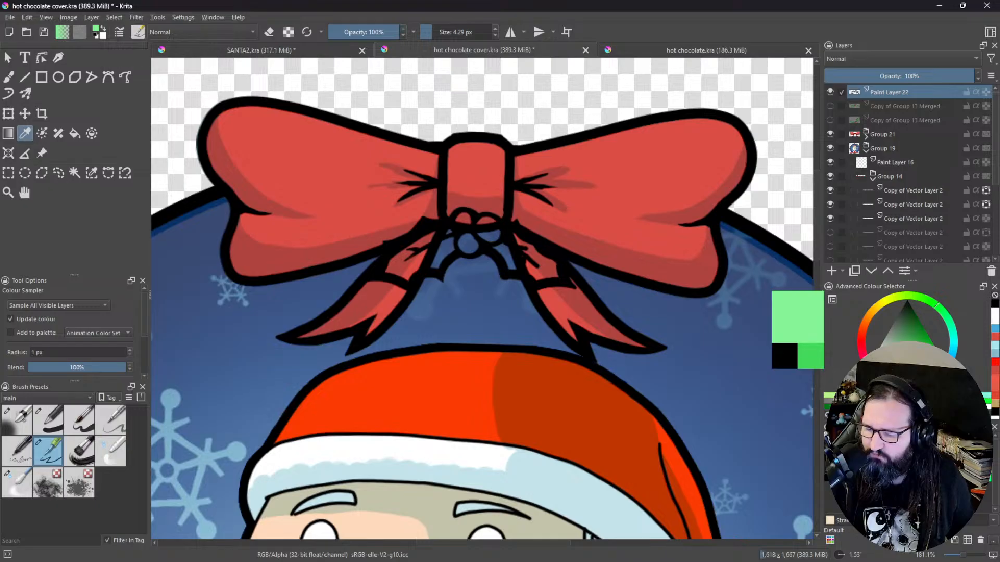
mouse_move(914, 350)
left_mouse_down()
mouse_move(912, 360)
mouse_move(912, 351)
left_mouse_up()
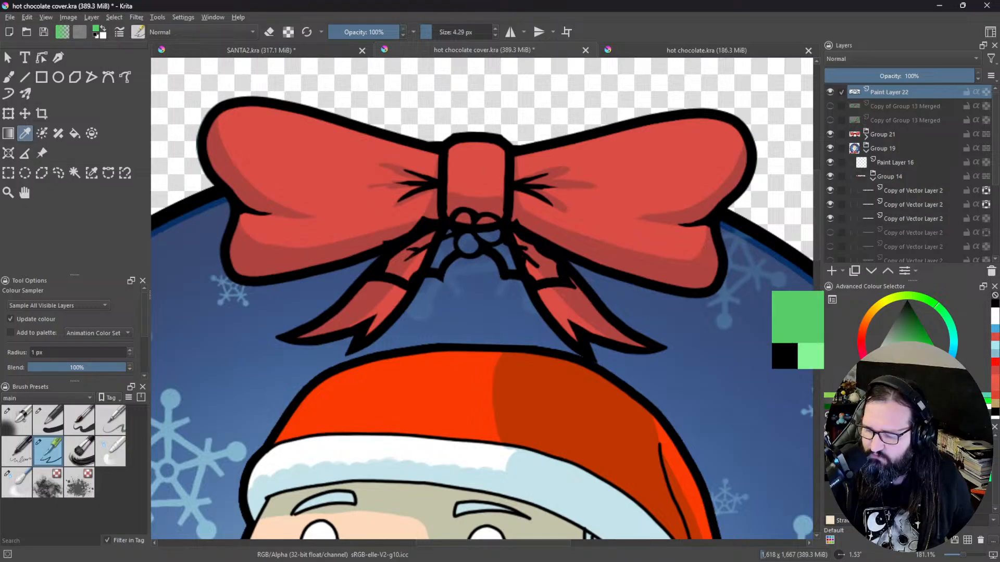
Step: Hide the bow group and add a new paint layer directly beneath the holly outline layer
middle_click(551, 224)
left_click(832, 133)
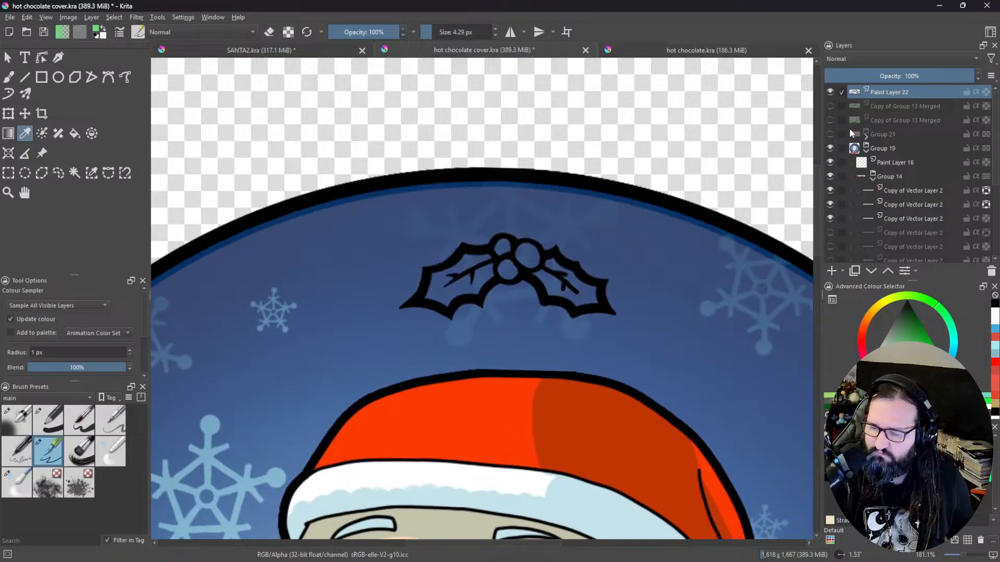
left_click(881, 107)
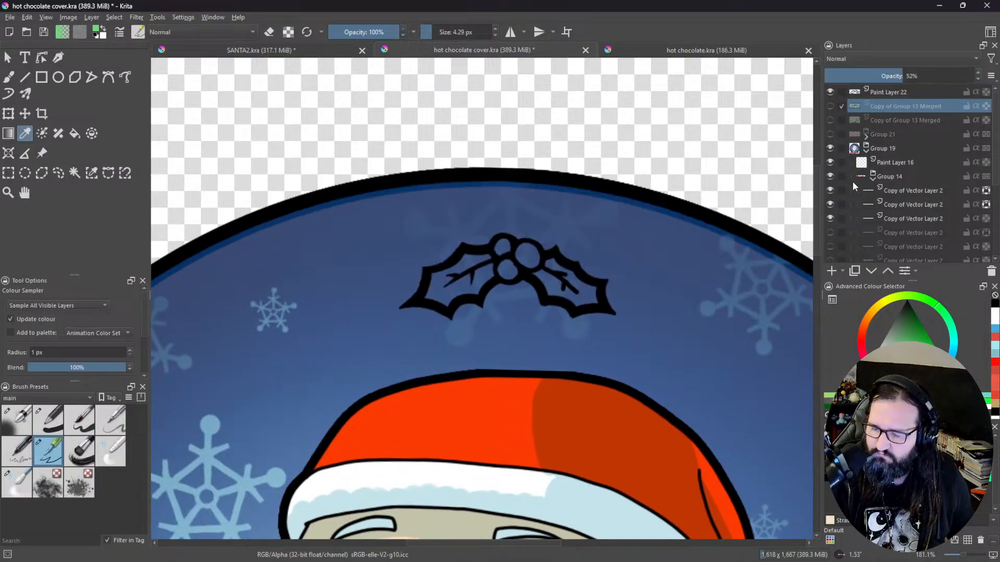
left_click(832, 270)
middle_click(599, 339)
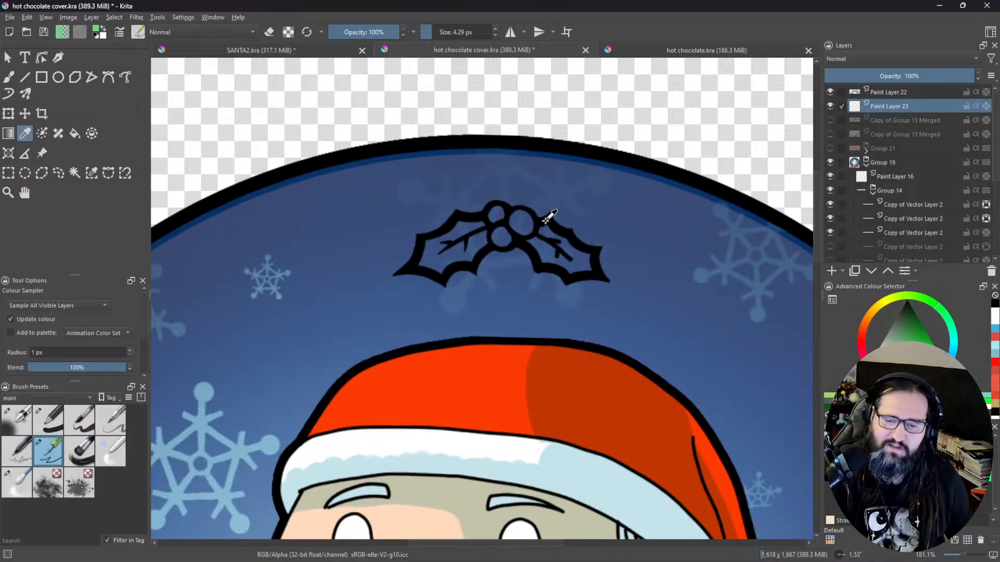
Step: Paint the insides of both holly leaves soft green with the Ink-3 Gpen brush enlarged to 22.19 px
middle_click(547, 217)
middle_click(592, 320, "shift")
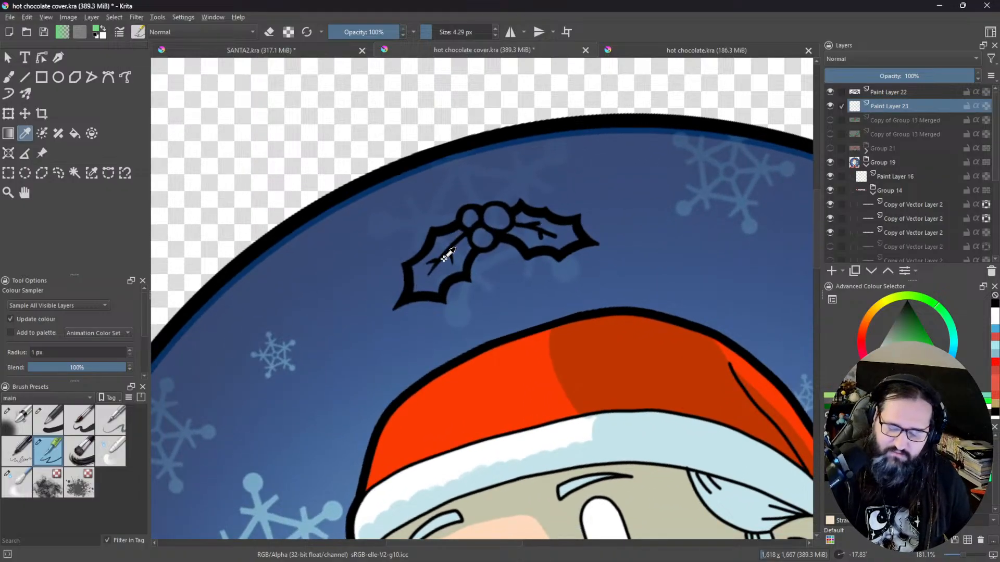
key("b")
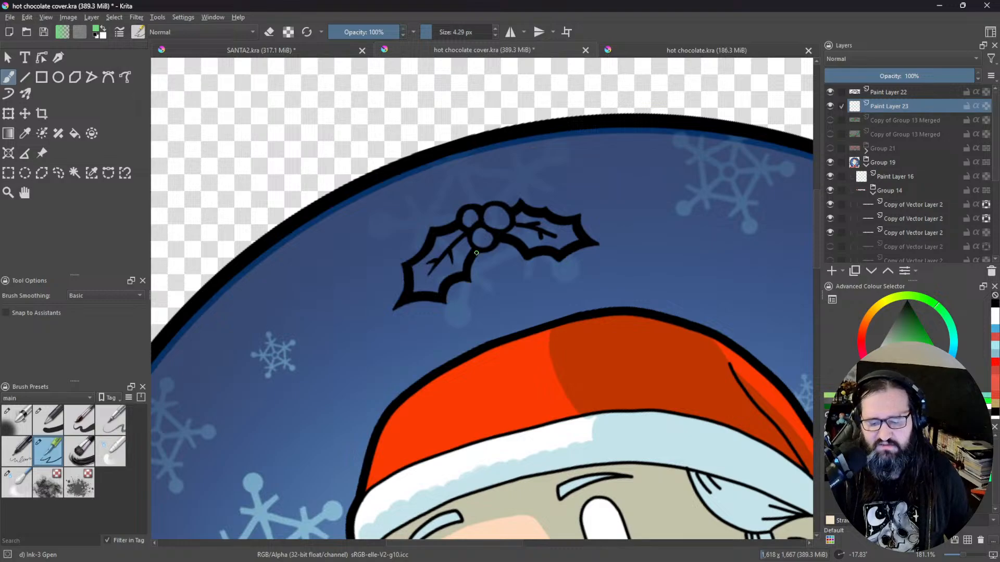
middle_click(495, 290, "ctrl")
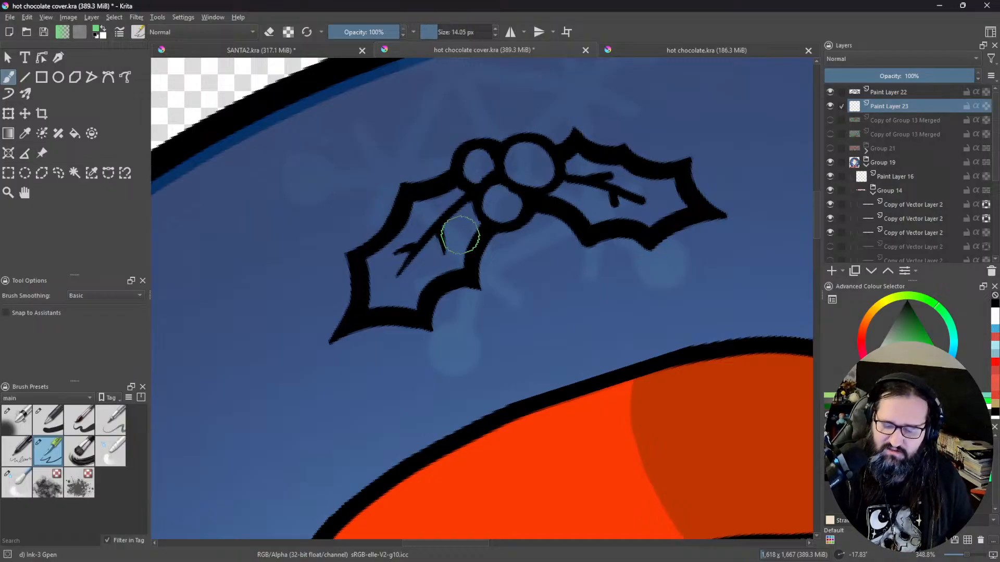
mouse_move(435, 212)
left_mouse_down()
mouse_move(445, 199)
mouse_move(412, 223)
mouse_move(374, 282)
mouse_move(391, 299)
mouse_move(413, 291)
mouse_move(445, 251)
mouse_move(442, 211)
mouse_move(463, 227)
mouse_move(452, 261)
mouse_move(468, 231)
mouse_move(459, 213)
mouse_move(455, 254)
mouse_move(416, 285)
left_mouse_up()
left_click_drag(582, 277, 524, 317)
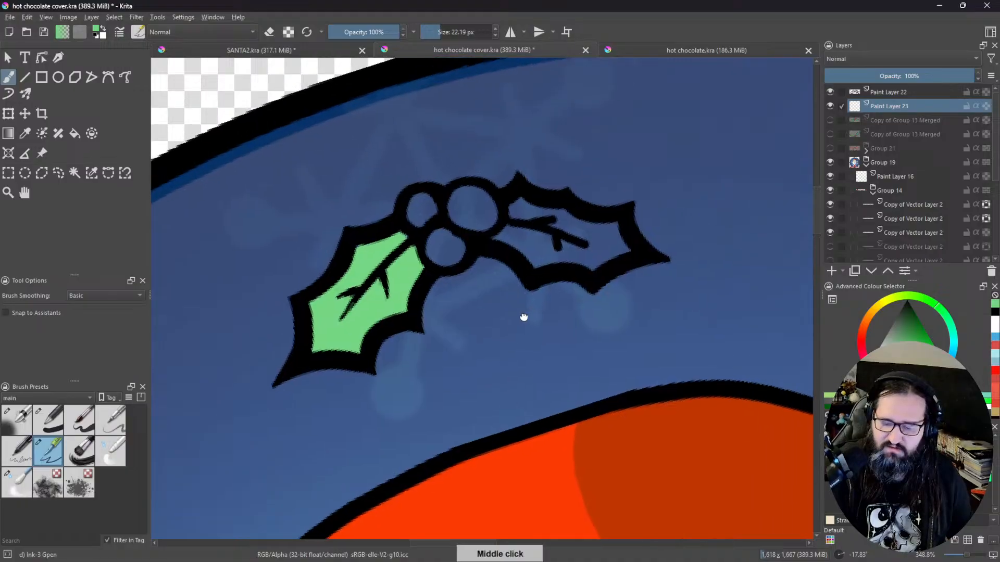
left_click_drag(617, 307, 563, 348)
mouse_move(463, 252)
left_mouse_down()
mouse_move(447, 265)
mouse_move(458, 276)
mouse_move(530, 268)
mouse_move(549, 272)
mouse_move(546, 285)
mouse_move(570, 278)
left_mouse_up()
left_click_drag(678, 262, 631, 360)
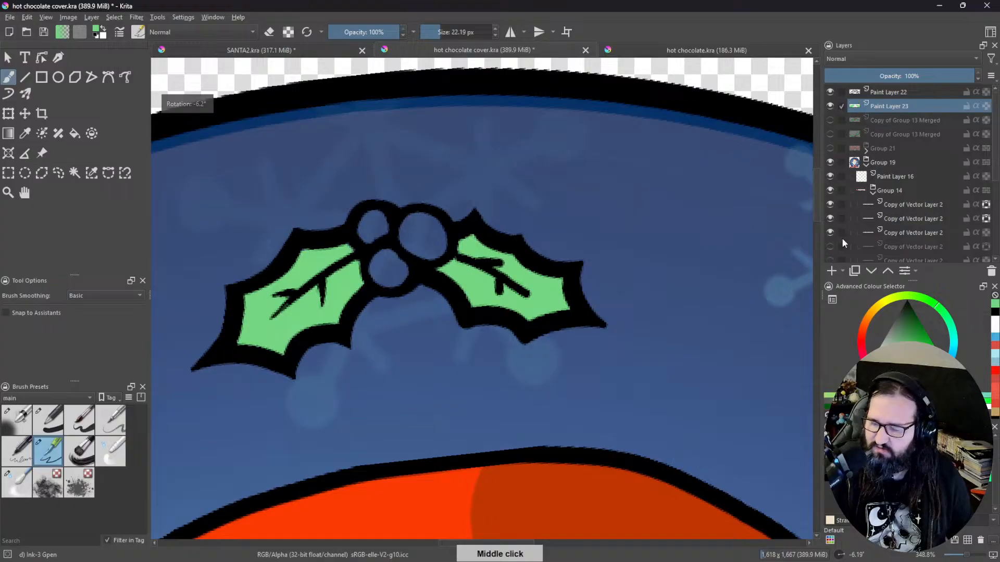
Step: Trim the outer edges of the right holly leaf's outline on Paint Layer 22 with a 4.78 px eraser
left_click(888, 92)
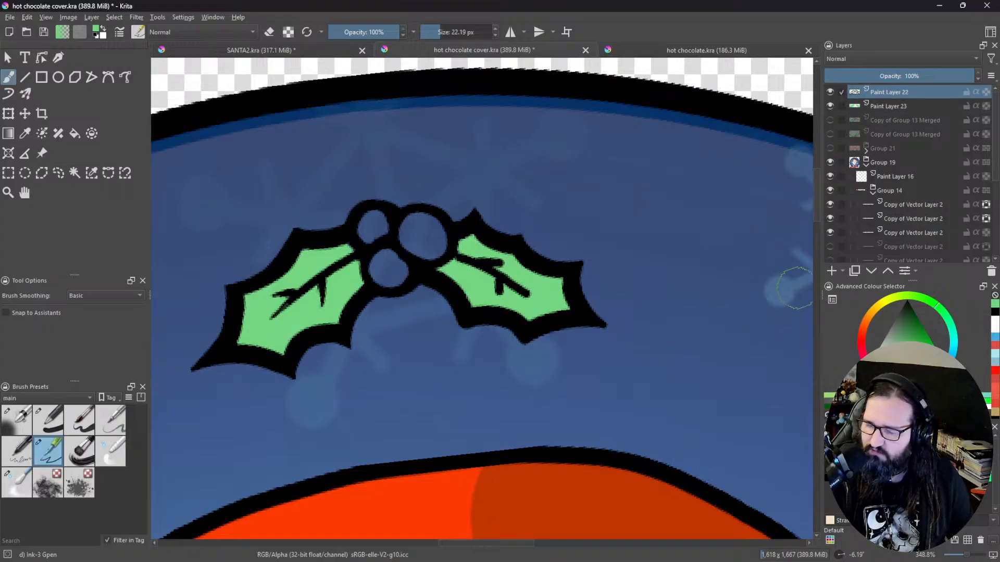
left_click(270, 32)
left_click_drag(923, 342, 905, 299)
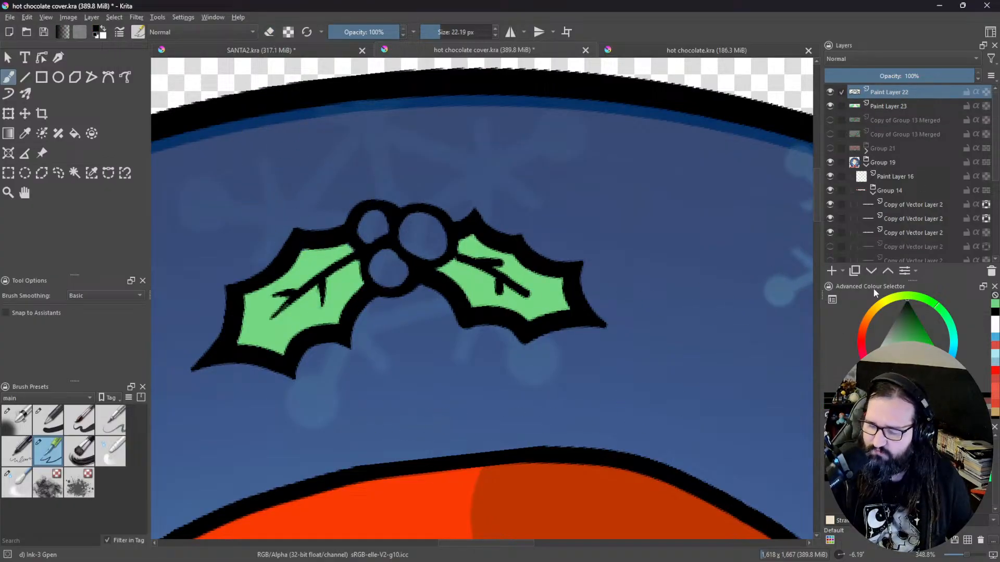
left_click_drag(669, 329, 585, 437)
key("bracketleft")
key("bracketleft")
key("bracketleft")
key("bracketleft")
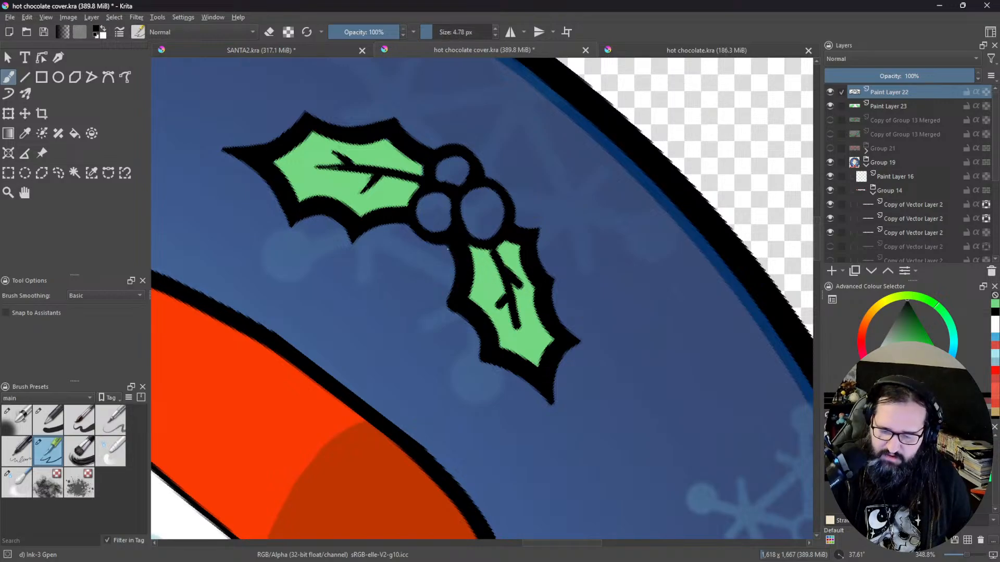
left_click_drag(450, 249, 451, 292)
key("ctrl+z")
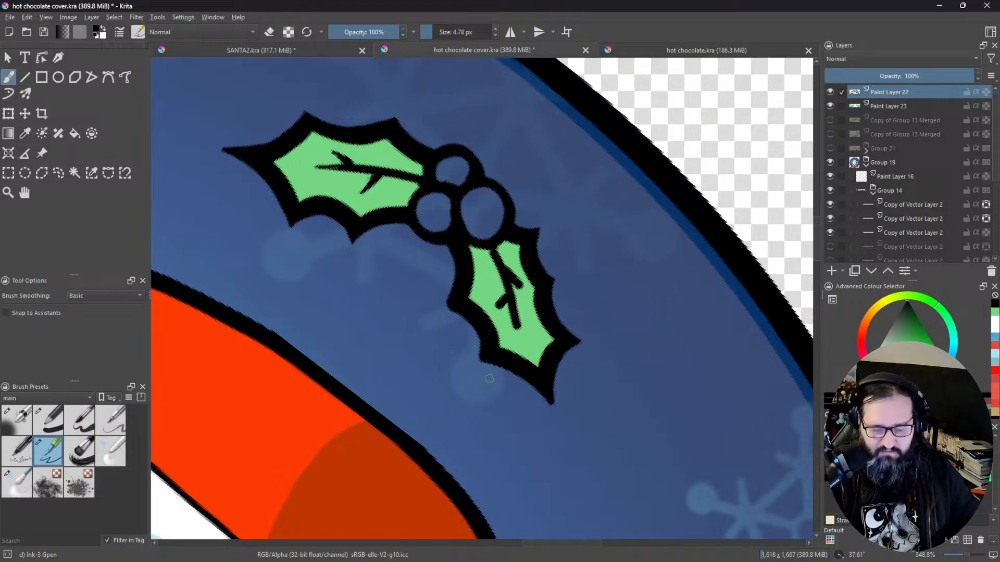
key("e")
left_click_drag(449, 249, 444, 316)
left_click_drag(615, 388, 491, 202)
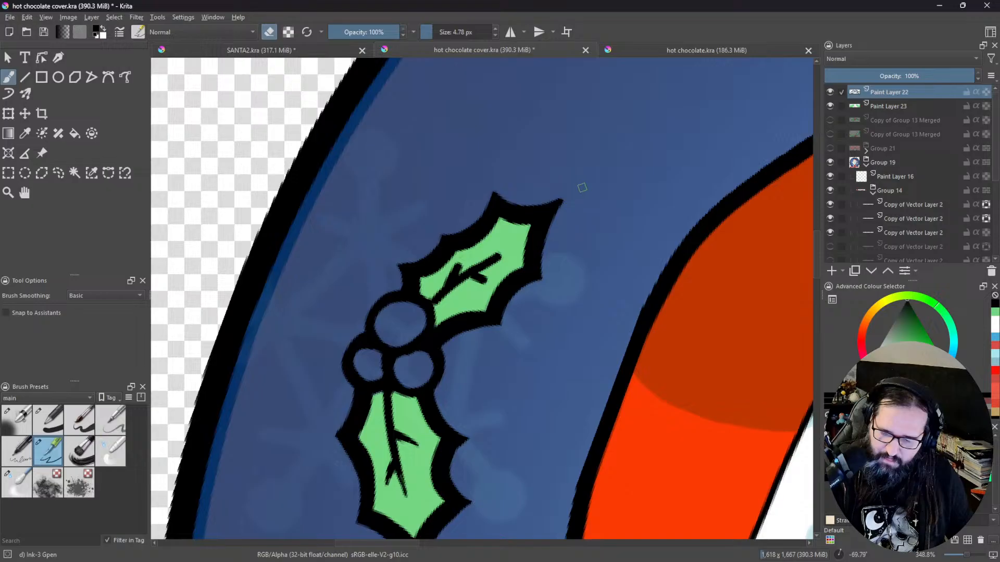
mouse_move(627, 214)
left_mouse_down()
mouse_move(523, 394)
mouse_move(571, 383)
mouse_move(592, 316)
mouse_move(518, 388)
left_mouse_up()
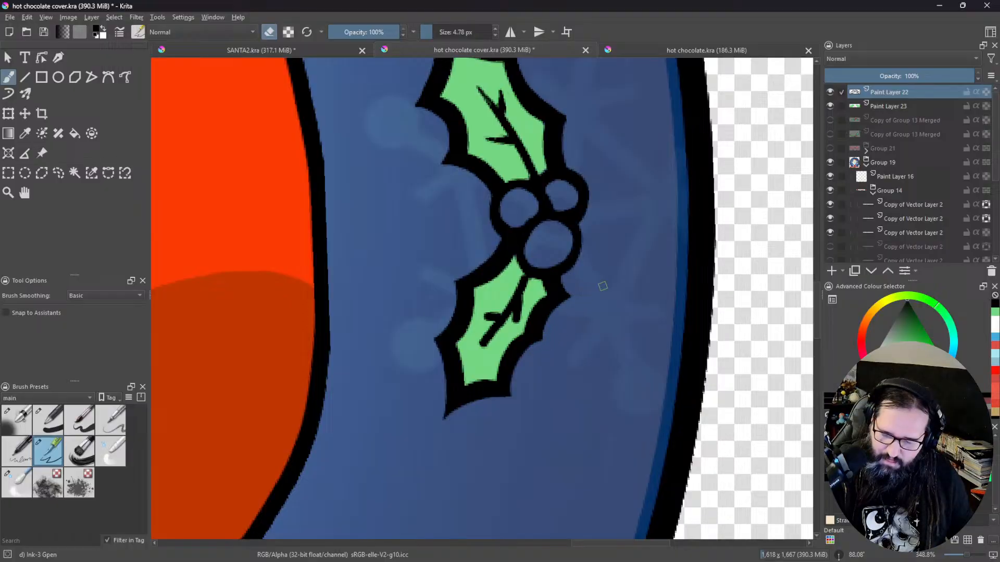
Step: Erase the right holly leaf's vein ends into tapered points and touch up the veins in black
left_click_drag(574, 275, 566, 311)
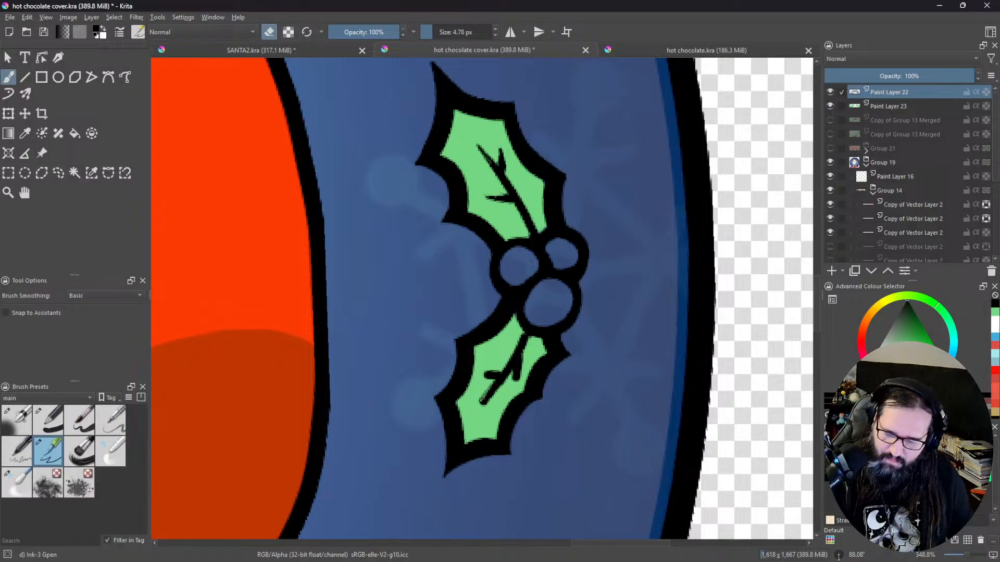
left_click_drag(491, 386, 481, 407)
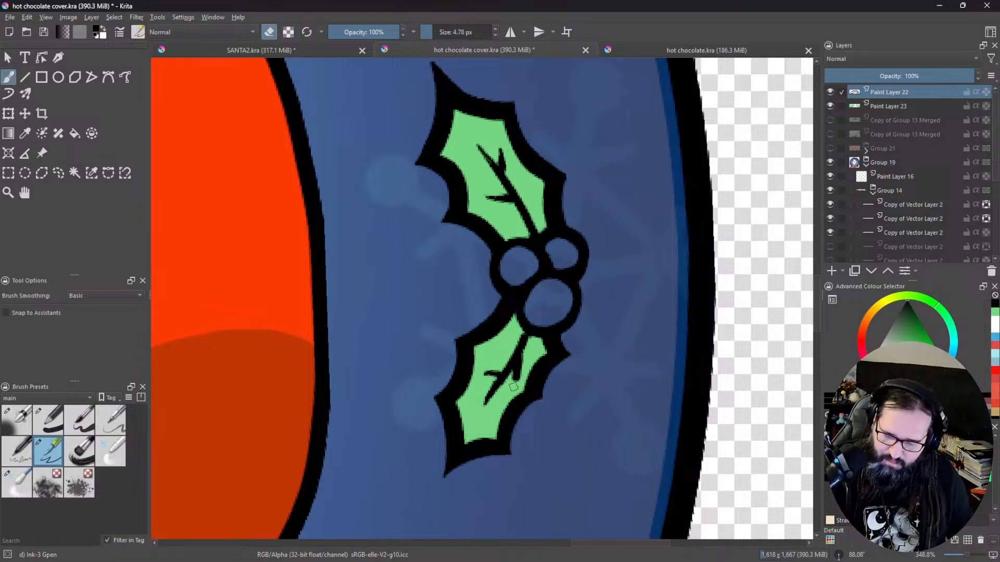
mouse_move(515, 371)
left_mouse_down()
mouse_move(514, 381)
mouse_move(525, 357)
mouse_move(588, 377)
left_mouse_up()
left_click_drag(510, 204, 576, 319)
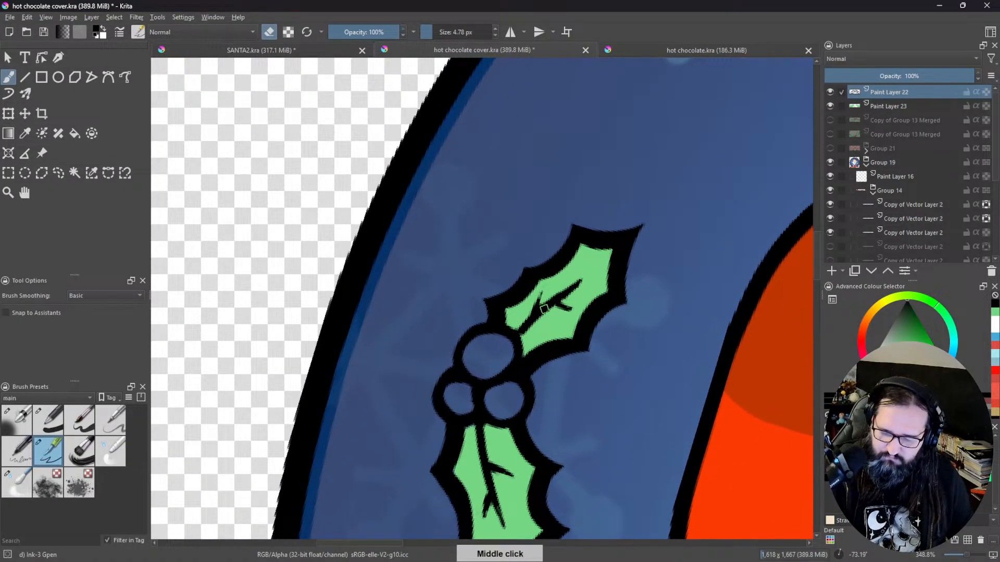
key("e")
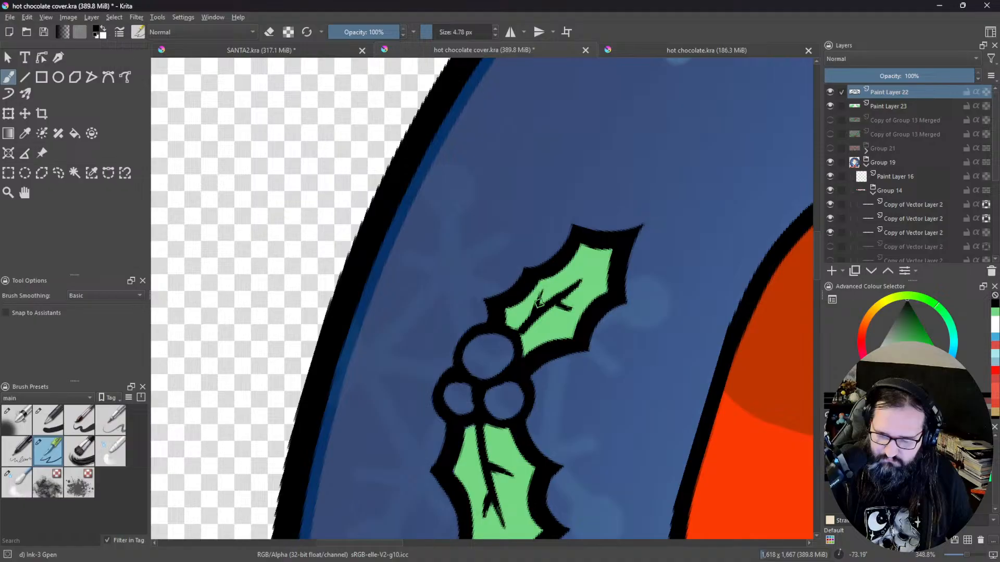
scroll(625, 345, "down", 3)
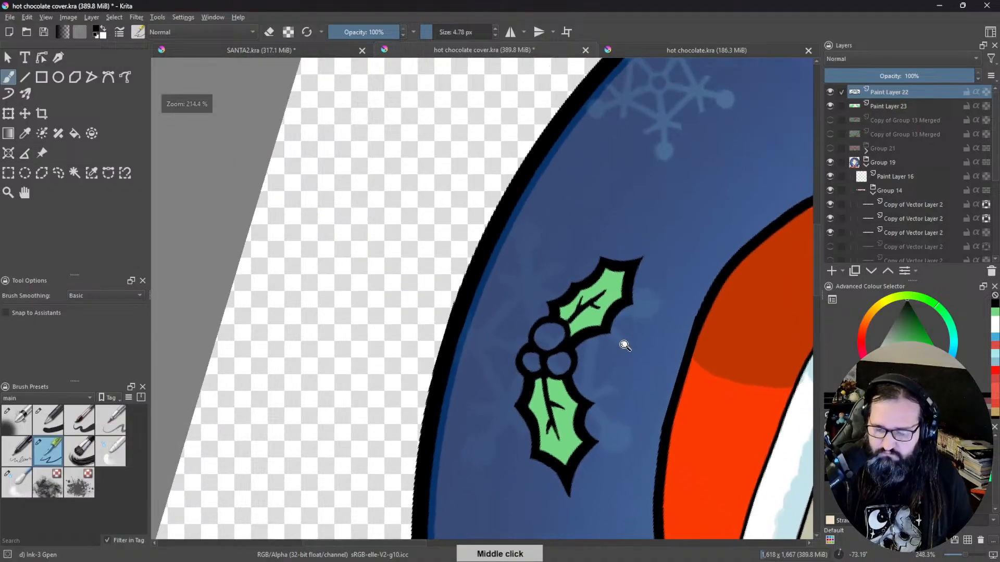
scroll(625, 345, "up", 2)
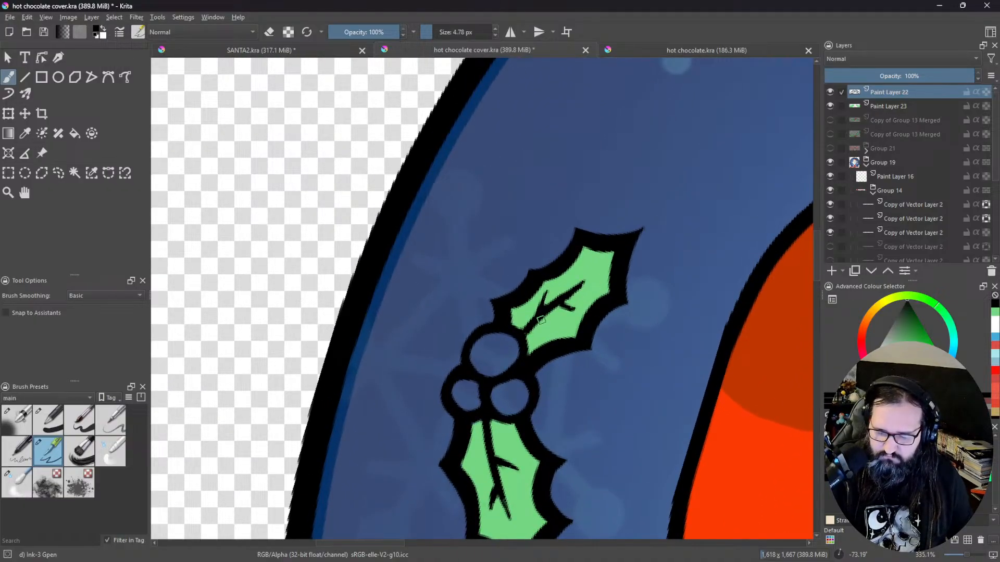
left_click_drag(684, 322, 588, 444)
scroll(625, 417, "down", 3)
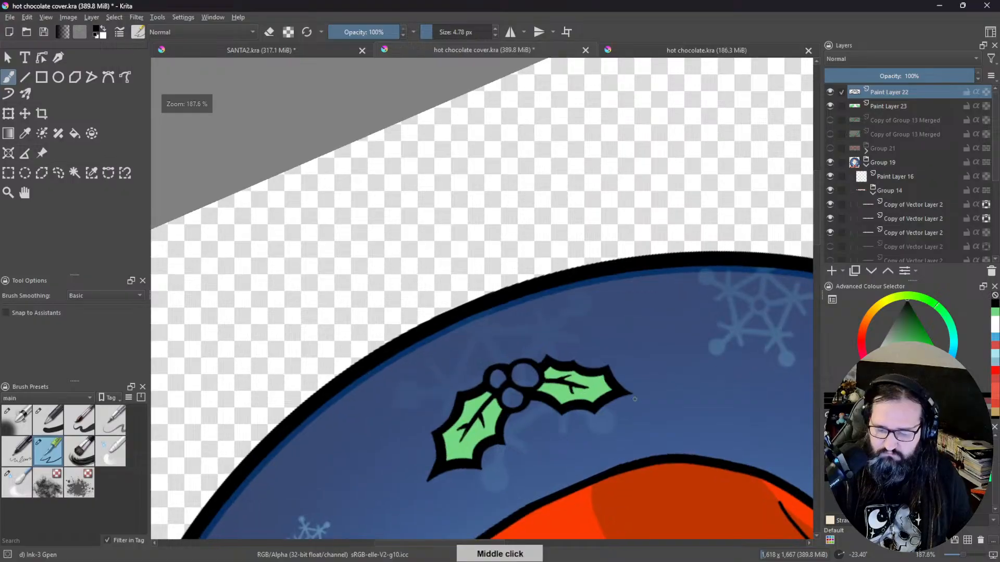
mouse_move(634, 399)
left_mouse_down()
mouse_move(592, 408)
mouse_move(616, 400)
left_mouse_up()
scroll(588, 370, "up", 3)
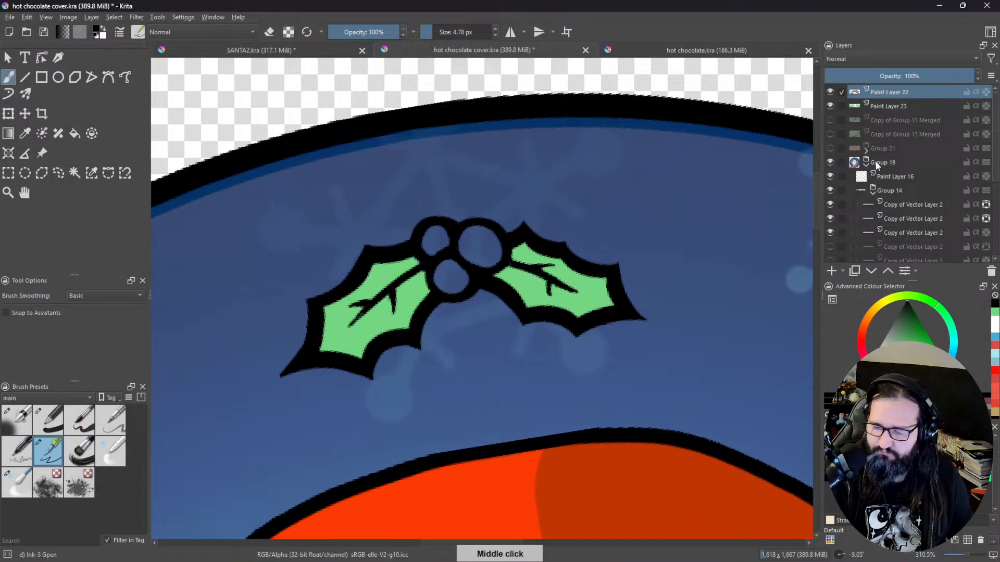
Step: Show the bow group, sample its red, and paint the three holly berries on Paint Layer 23 at 24.39 px
left_click(831, 148)
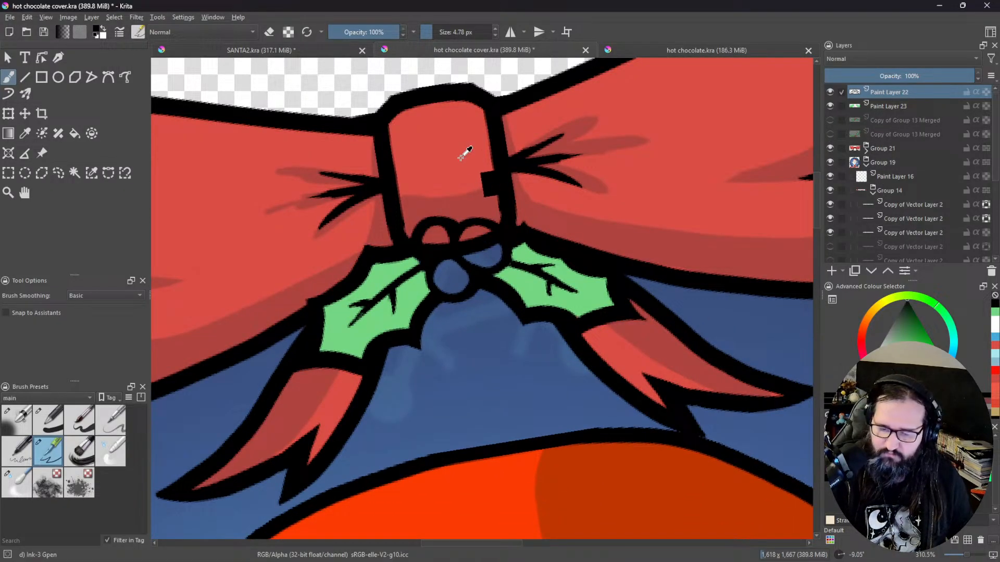
left_click(486, 193, "ctrl")
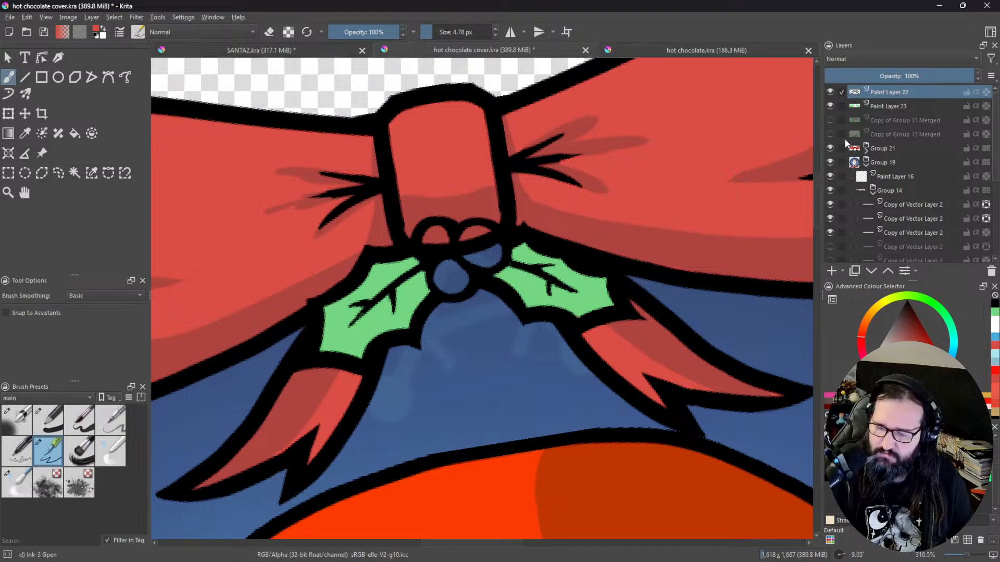
left_click(878, 106)
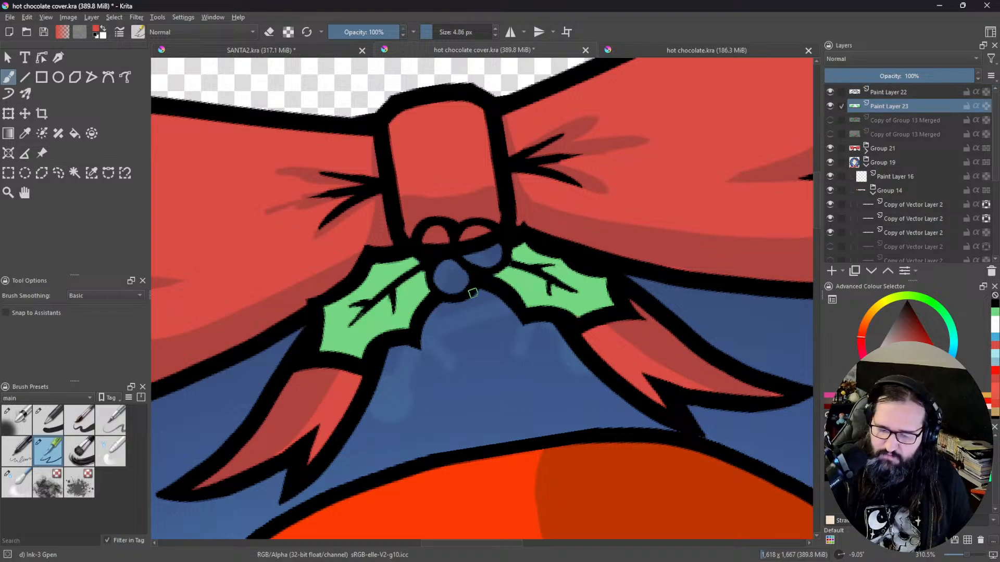
left_click_drag(472, 293, 504, 290, "shift")
mouse_move(452, 248)
left_mouse_down()
mouse_move(435, 233)
mouse_move(493, 241)
mouse_move(446, 284)
left_mouse_up()
left_click_drag(533, 272, 549, 373, "ctrl")
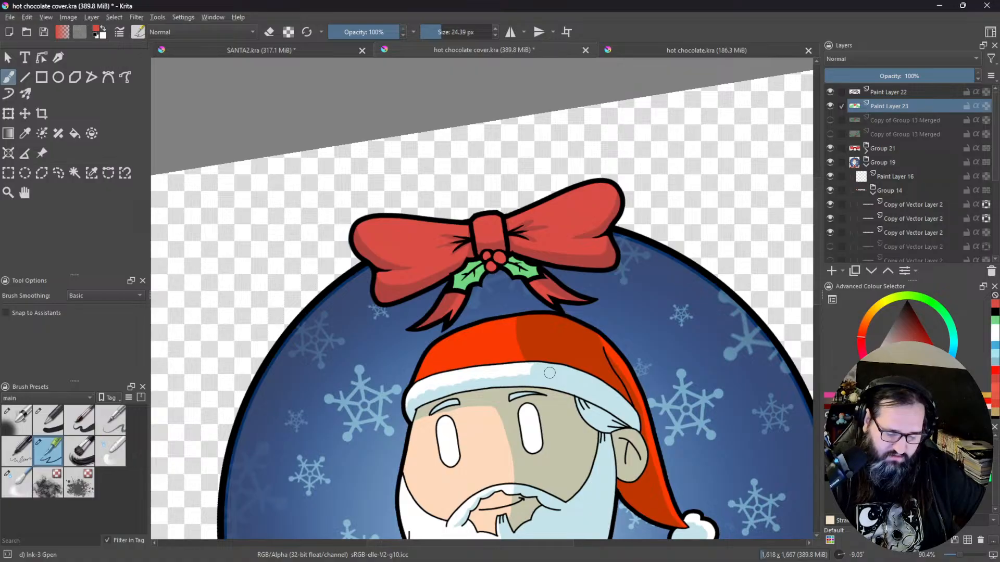
Step: Try a red scribble with the Ink-1 Precision brush over the blue background on Paint Layer 23, and undo clearing the layer
left_click(16, 461)
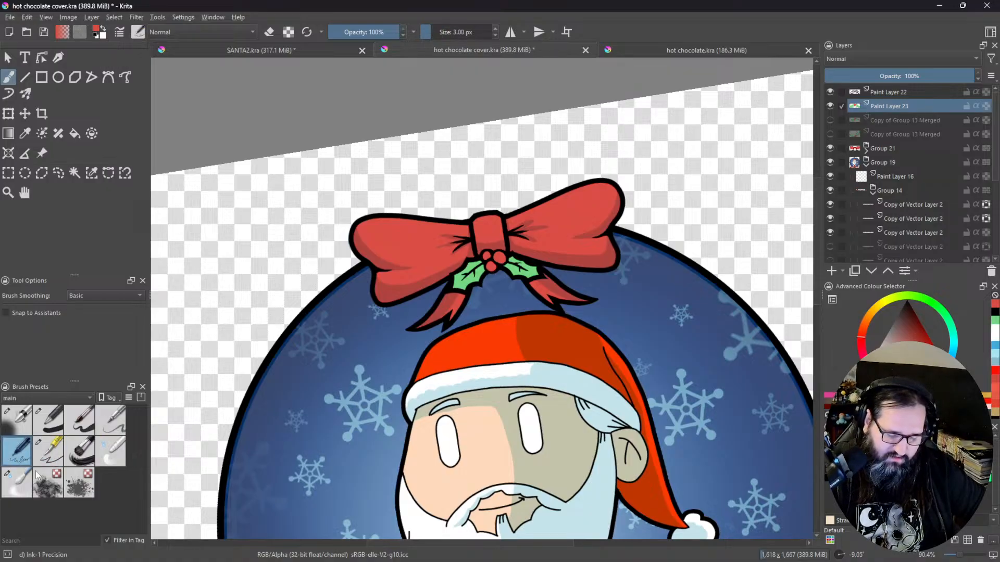
left_click_drag(306, 384, 349, 367)
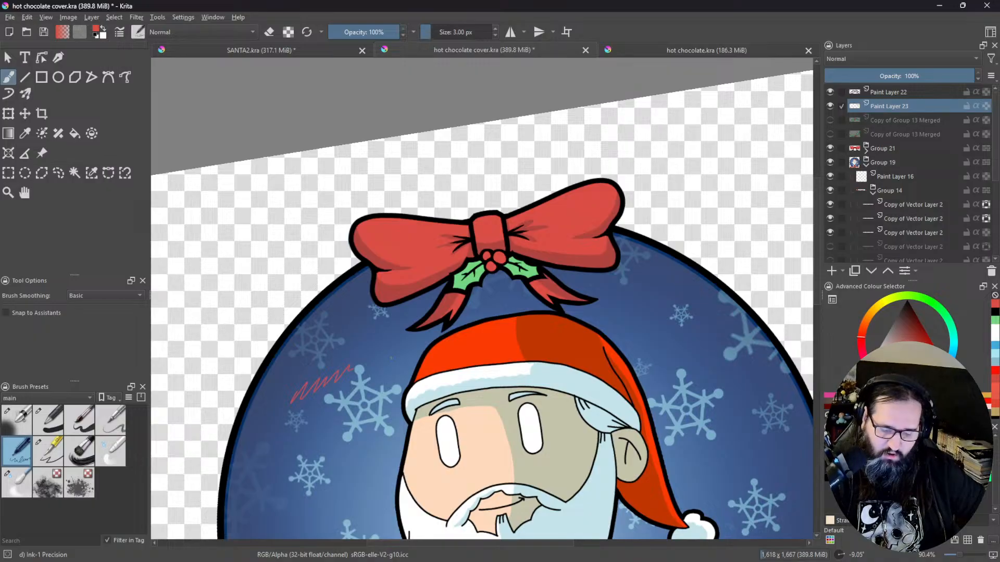
key("Delete")
key("ctrl+z")
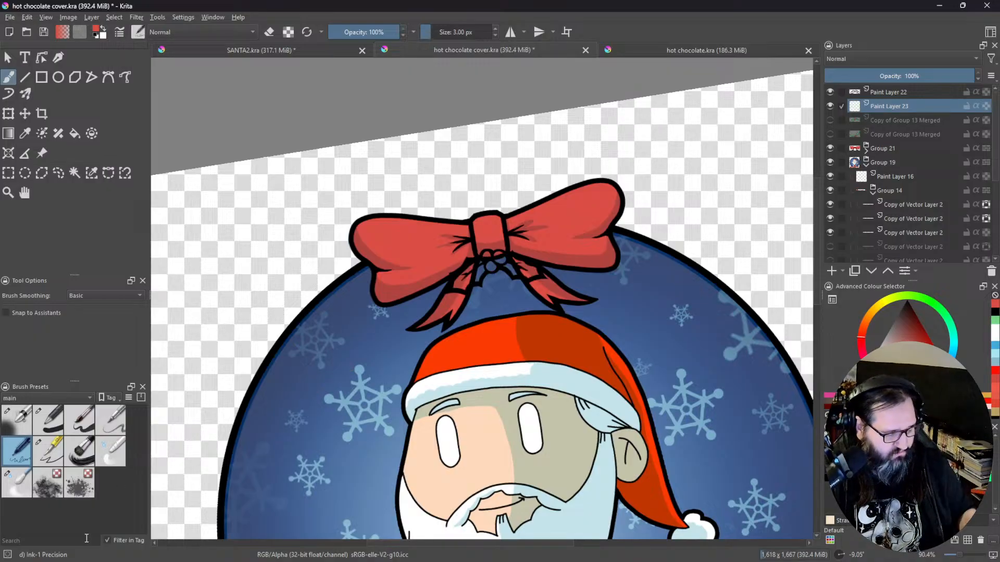
Step: Try the Pencil-4 Soft brush at 16 px with red scribbles above the large snowflake and undo them
left_click(111, 420)
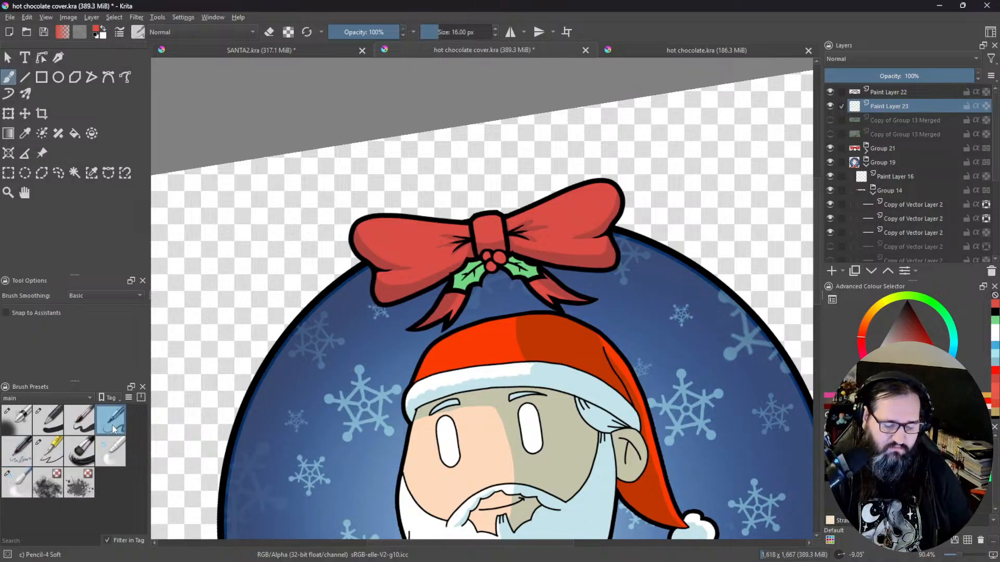
mouse_move(292, 391)
left_mouse_down()
mouse_move(323, 385)
mouse_move(382, 343)
mouse_move(356, 403)
mouse_move(429, 333)
left_mouse_up()
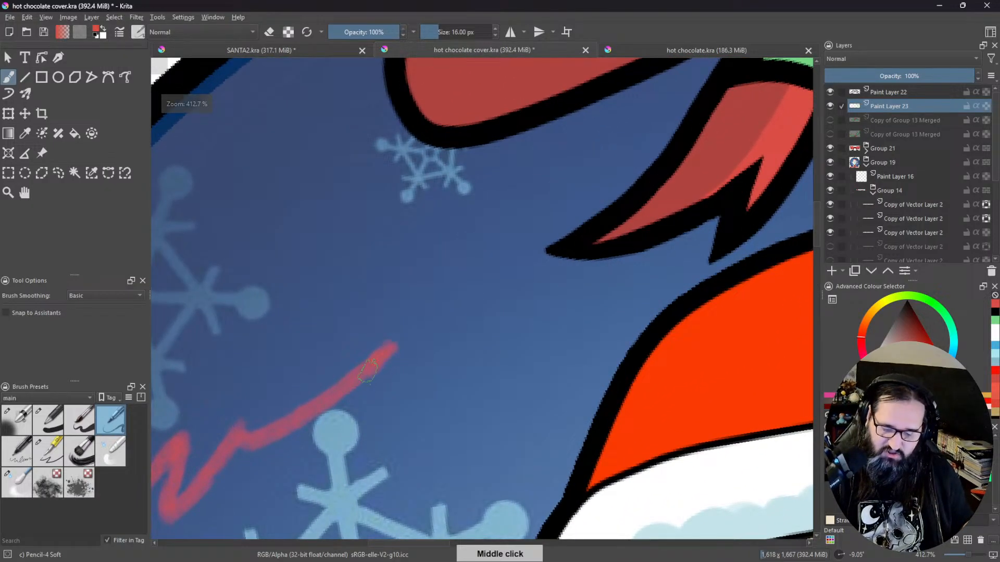
mouse_move(368, 371)
left_mouse_down()
mouse_move(391, 378)
mouse_move(452, 349)
mouse_move(471, 357)
mouse_move(516, 343)
mouse_move(490, 349)
mouse_move(511, 366)
mouse_move(545, 357)
mouse_move(594, 332)
mouse_move(596, 307)
mouse_move(563, 304)
mouse_move(481, 343)
mouse_move(471, 311)
mouse_move(432, 308)
mouse_move(480, 480)
left_mouse_up()
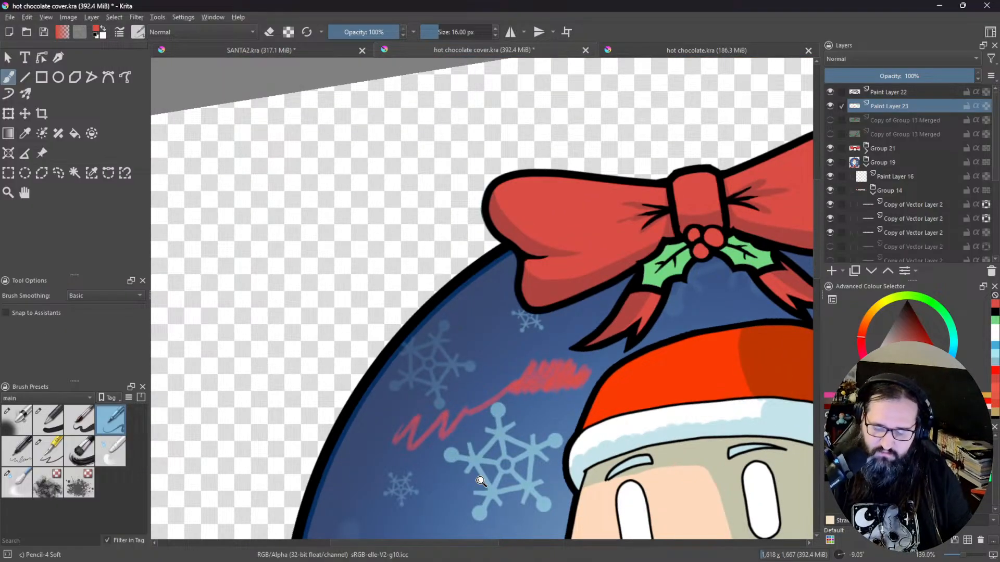
key("ctrl+z")
key("ctrl+z")
key("ctrl+z")
key("ctrl+z")
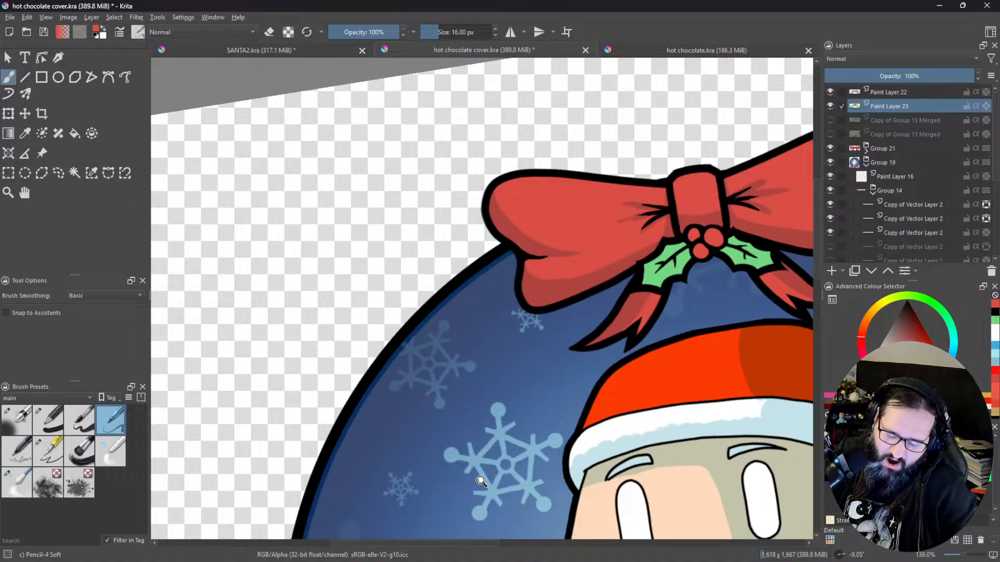
Step: Sketch a crescent, a ring and a curved flame-like shape in red pencil among the snowflakes, and undo the sketches
left_click_drag(637, 404, 528, 422)
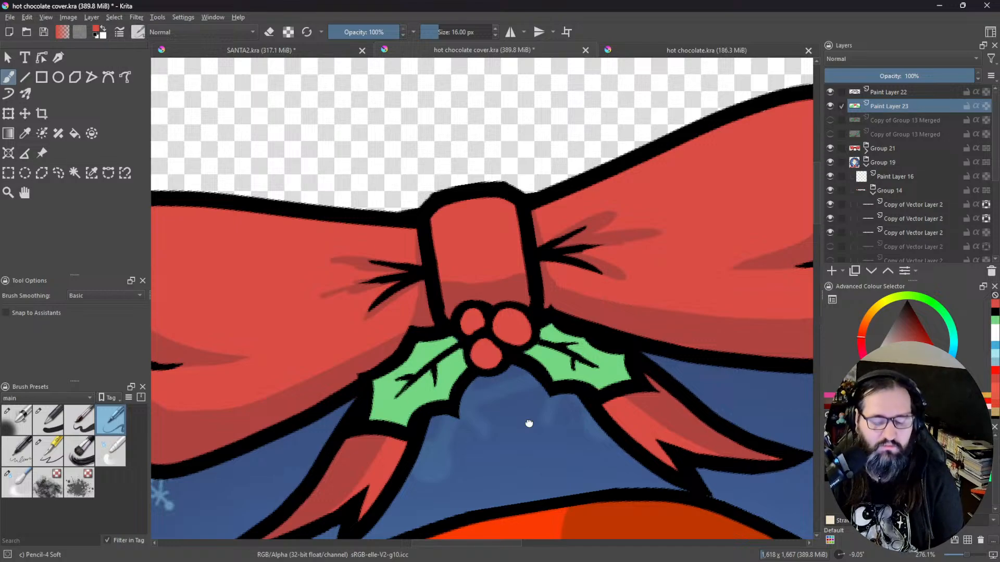
left_click_drag(522, 356, 625, 108)
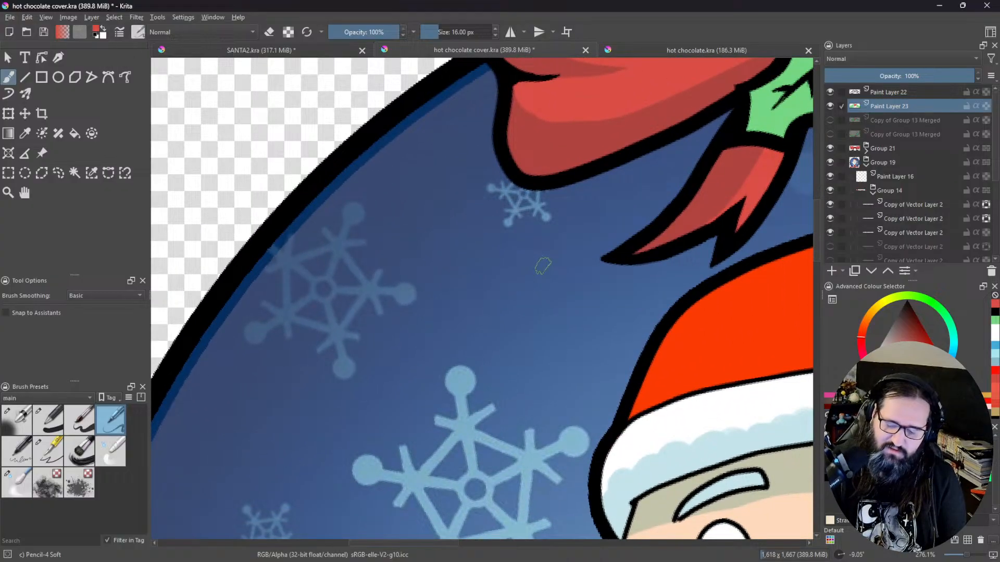
mouse_move(540, 256)
left_mouse_down()
mouse_move(446, 288)
mouse_move(442, 352)
mouse_move(495, 379)
mouse_move(558, 358)
mouse_move(564, 348)
mouse_move(491, 341)
mouse_move(497, 275)
mouse_move(532, 271)
mouse_move(546, 335)
mouse_move(563, 292)
mouse_move(539, 266)
left_mouse_up()
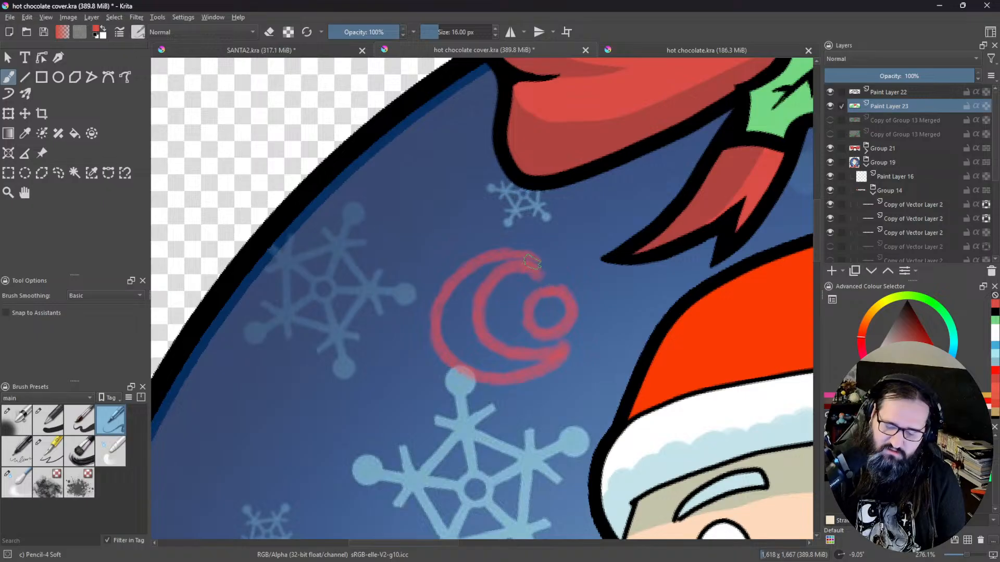
middle_click(520, 388)
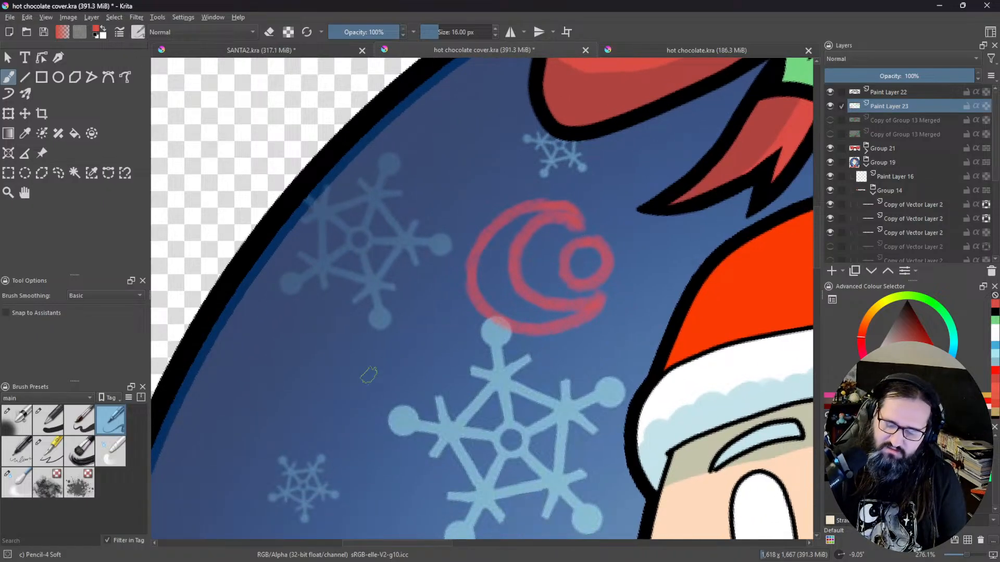
middle_click(417, 396)
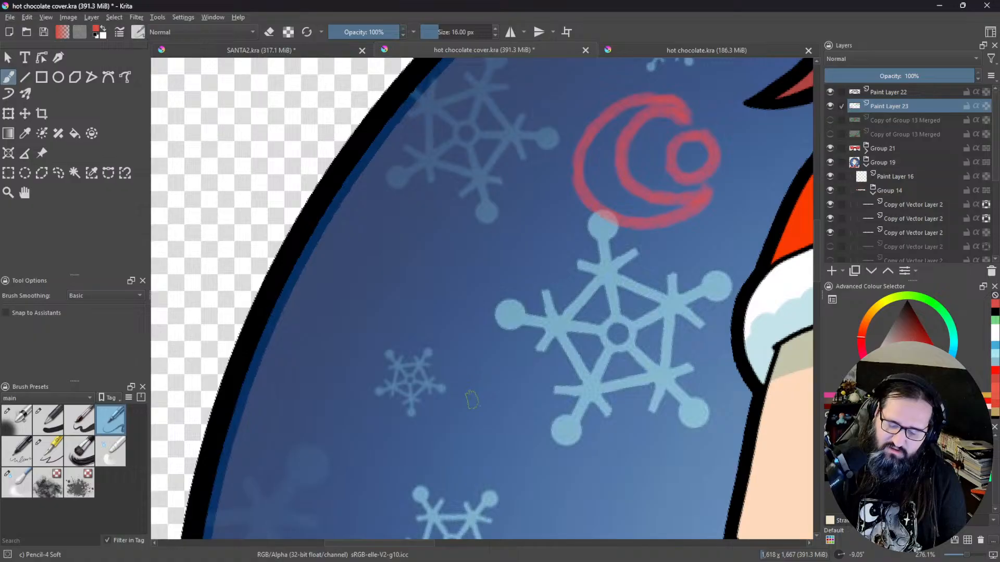
mouse_move(483, 409)
left_mouse_down()
mouse_move(404, 374)
mouse_move(415, 286)
mouse_move(430, 334)
mouse_move(456, 306)
mouse_move(446, 244)
mouse_move(488, 207)
mouse_move(464, 272)
mouse_move(511, 282)
mouse_move(542, 304)
mouse_move(522, 354)
mouse_move(486, 344)
mouse_move(484, 388)
mouse_move(513, 376)
mouse_move(490, 440)
left_mouse_up()
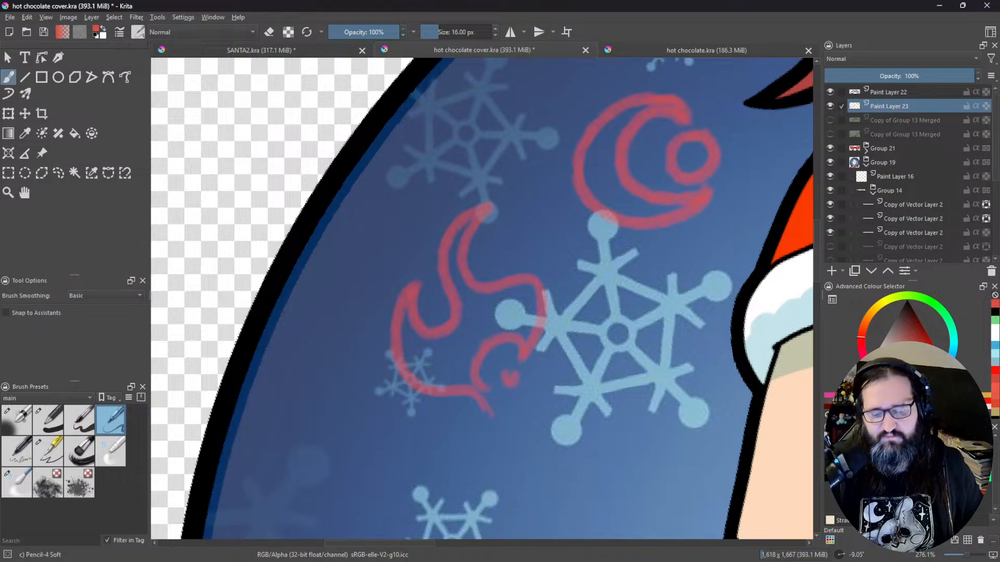
key("ctrl+z")
key("ctrl+z")
key("ctrl+z")
key("ctrl+z")
key("ctrl+z")
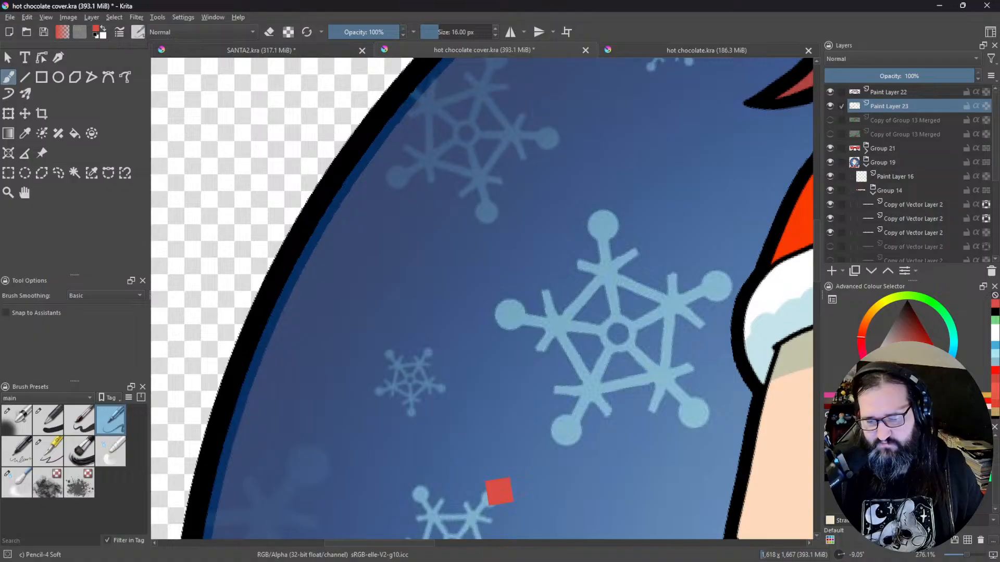
Step: Duplicate Paint Layer 23 with the holly colours and turn on alpha inheritance for the copy
left_click_drag(653, 292, 489, 323)
left_click_drag(605, 292, 555, 347)
left_click_drag(556, 347, 532, 424)
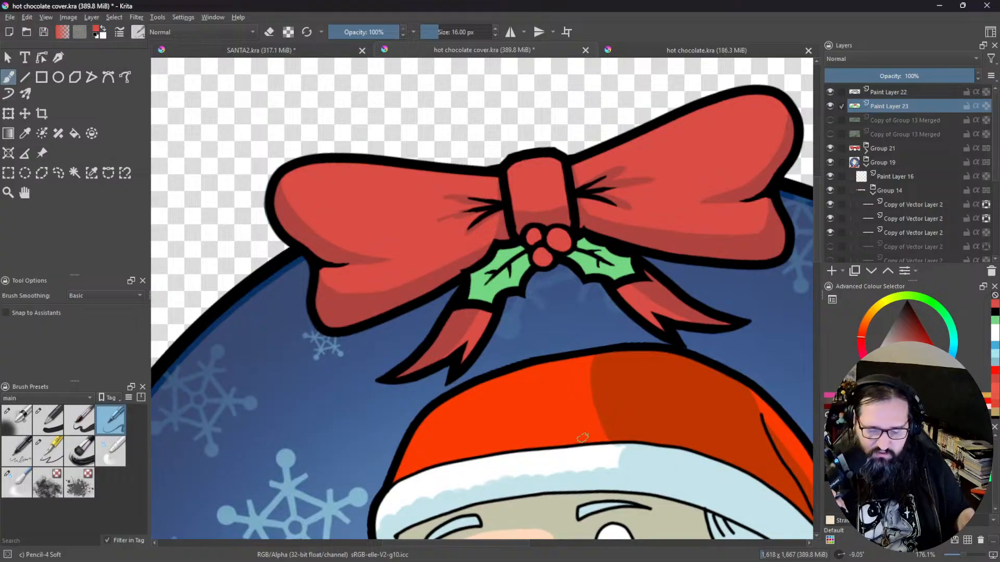
left_click_drag(631, 318, 664, 281)
left_click(858, 273)
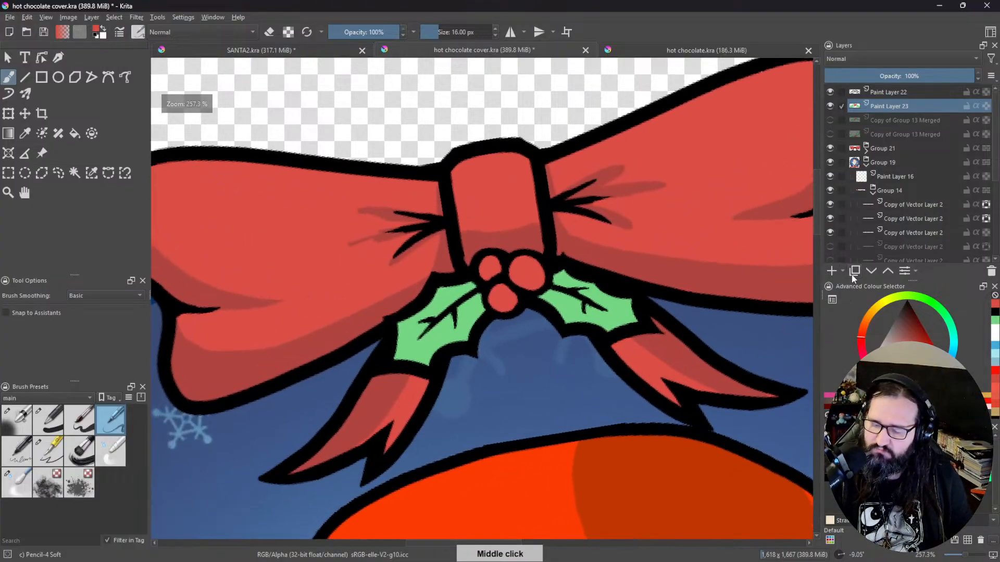
left_click(985, 106)
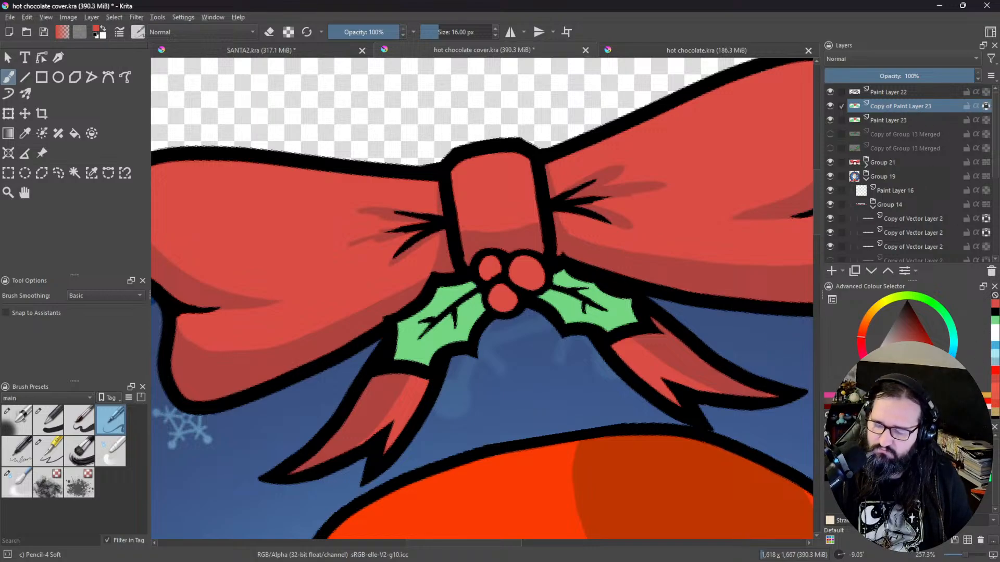
Step: Cover the leaves and berries with cyan on Copy of Paint Layer 23, using the Basic-1 brush at 82.95 px with eraser mode off
left_click(955, 348)
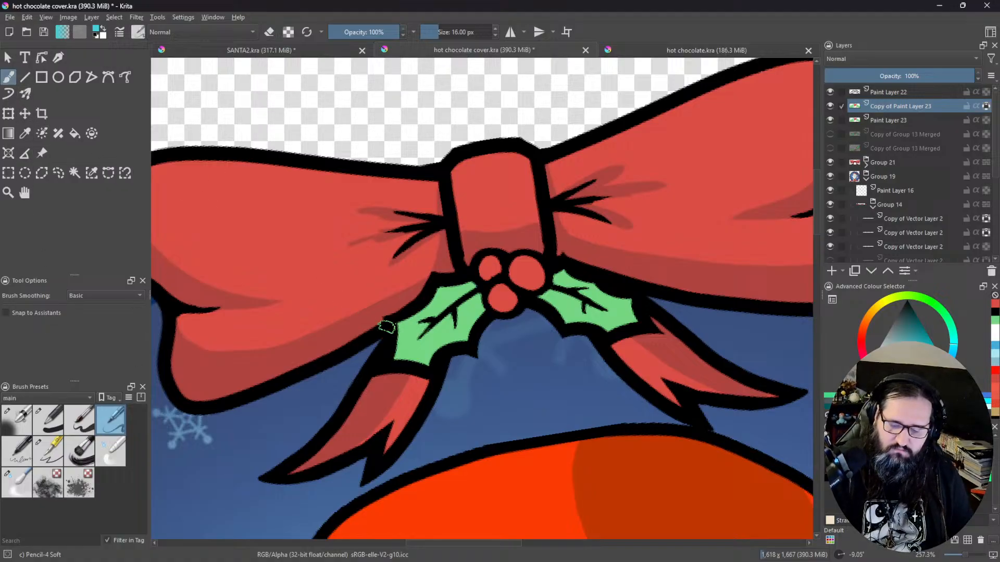
left_click_drag(547, 329, 657, 329, "shift")
mouse_move(404, 347)
left_mouse_down()
mouse_move(379, 360)
mouse_move(559, 260)
mouse_move(638, 318)
left_mouse_up()
left_click(48, 420)
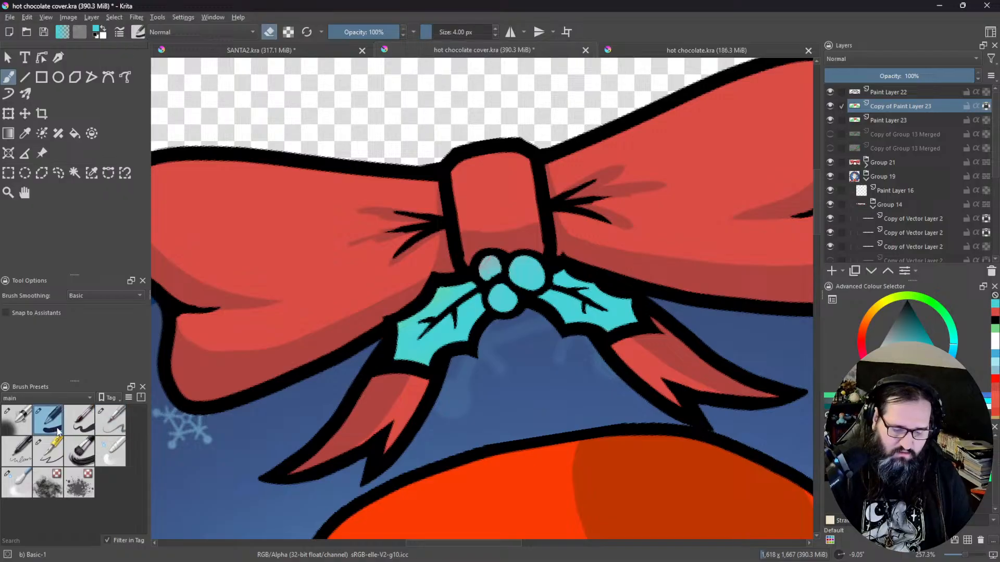
key("e")
left_click_drag(504, 283, 538, 292, "shift")
left_click_drag(515, 282, 435, 336)
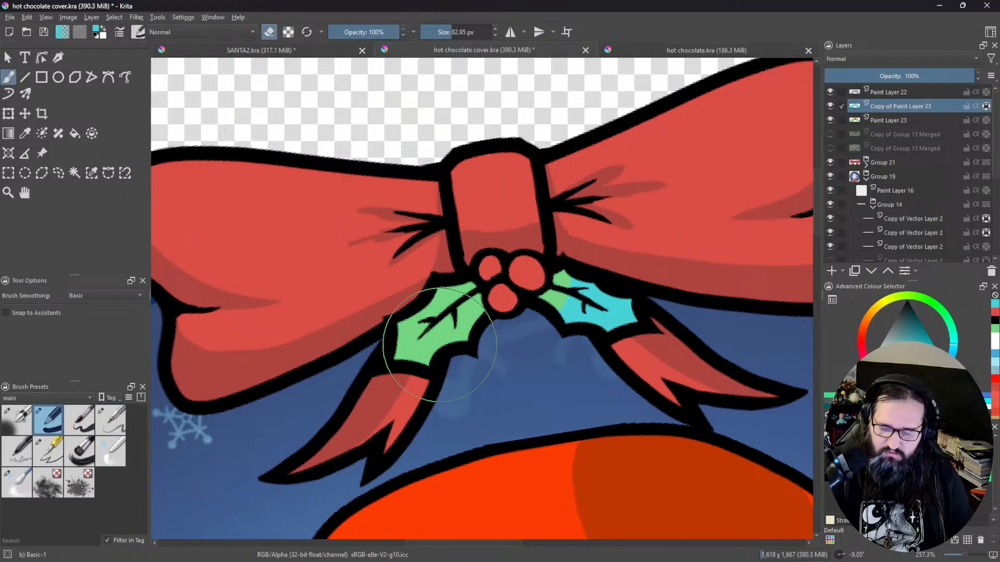
left_click(269, 33)
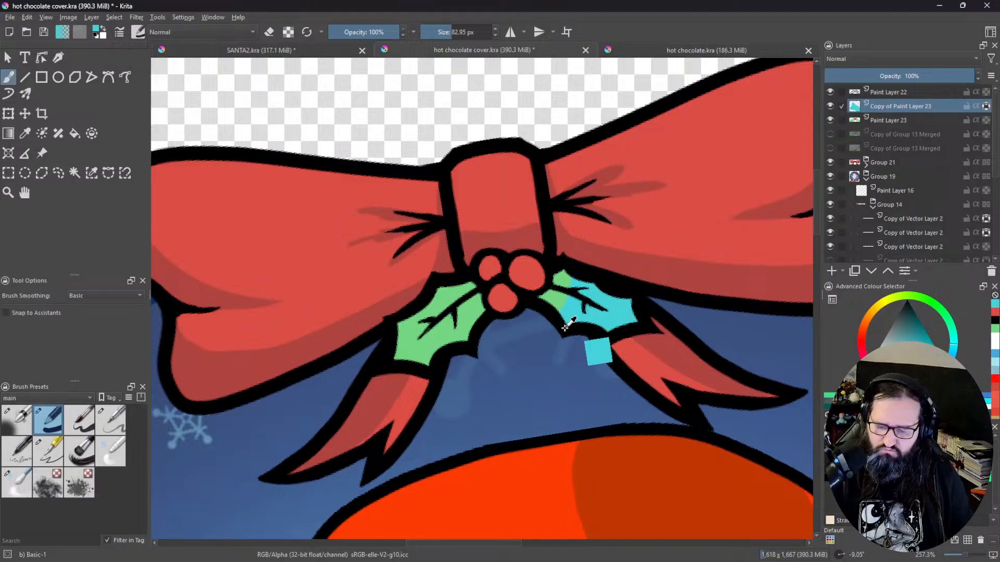
key("ctrl+z")
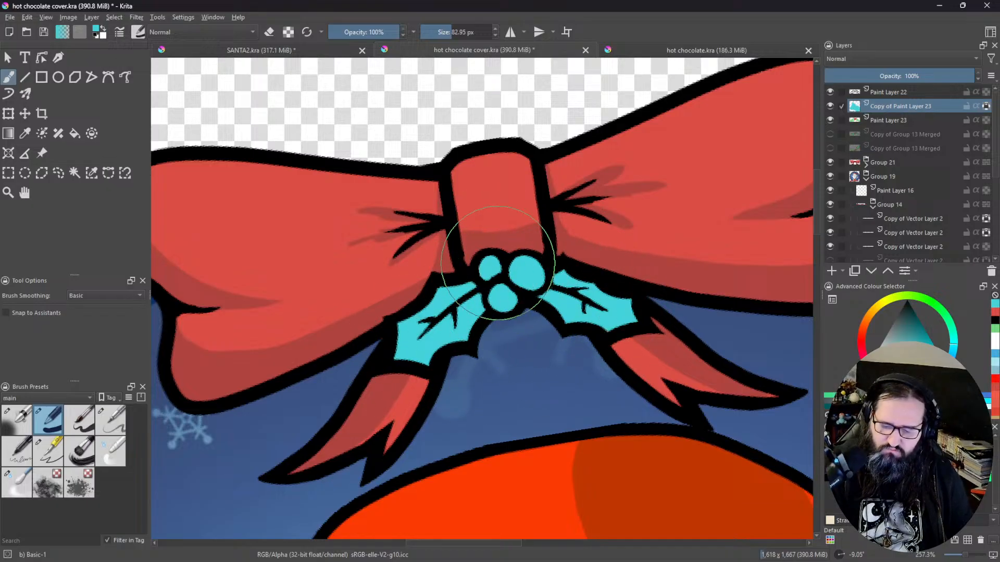
Step: Add a transparency mask to Copy of Paint Layer 23 and set the layer's blending mode to Multiply
right_click(844, 104)
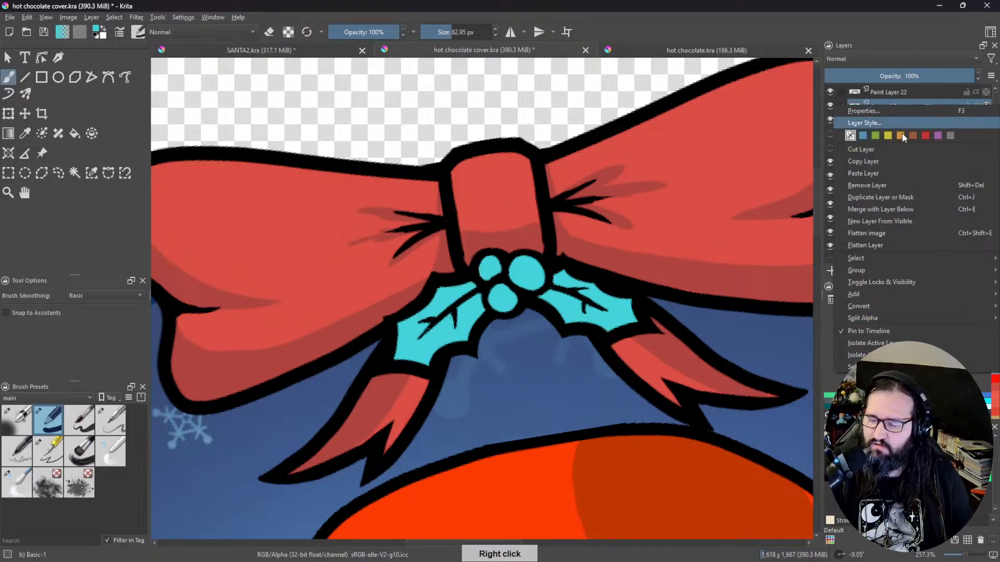
mouse_move(870, 295)
left_click(790, 294)
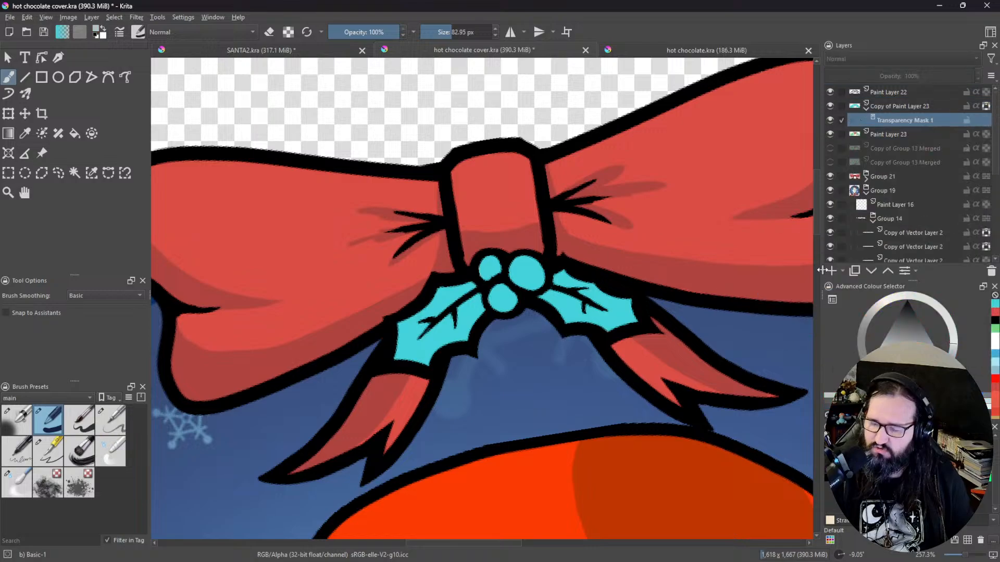
left_click(891, 58)
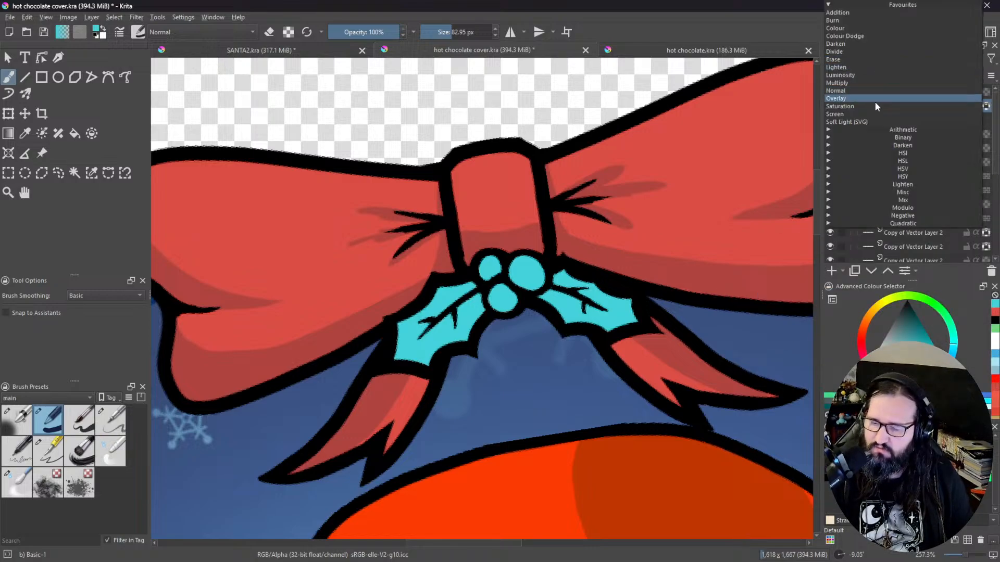
left_click(851, 84)
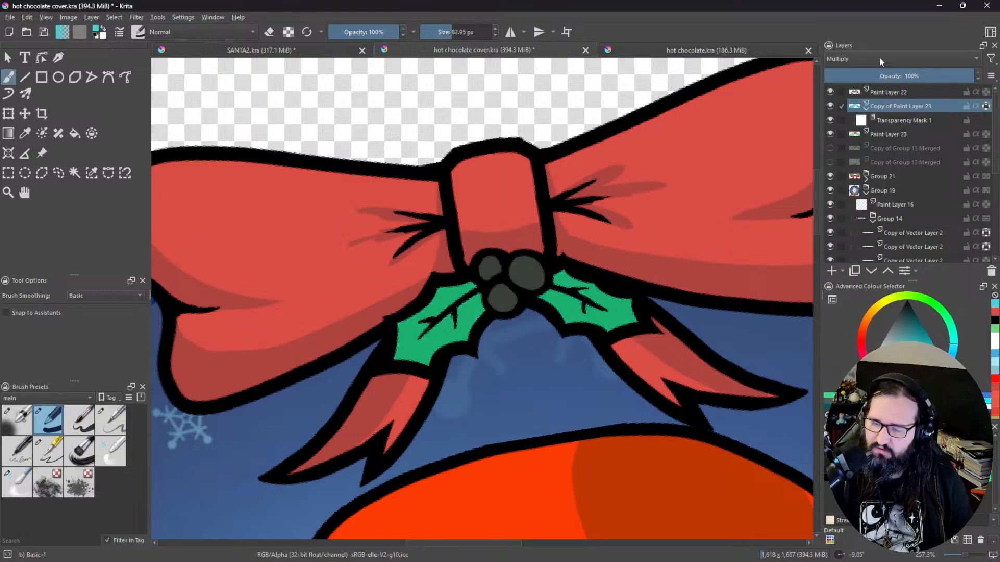
Step: Clear the transparency mask to black and paint a white shadow stroke over the largest berry with Ink-3 Gpen at 24.39 px
left_click(881, 123)
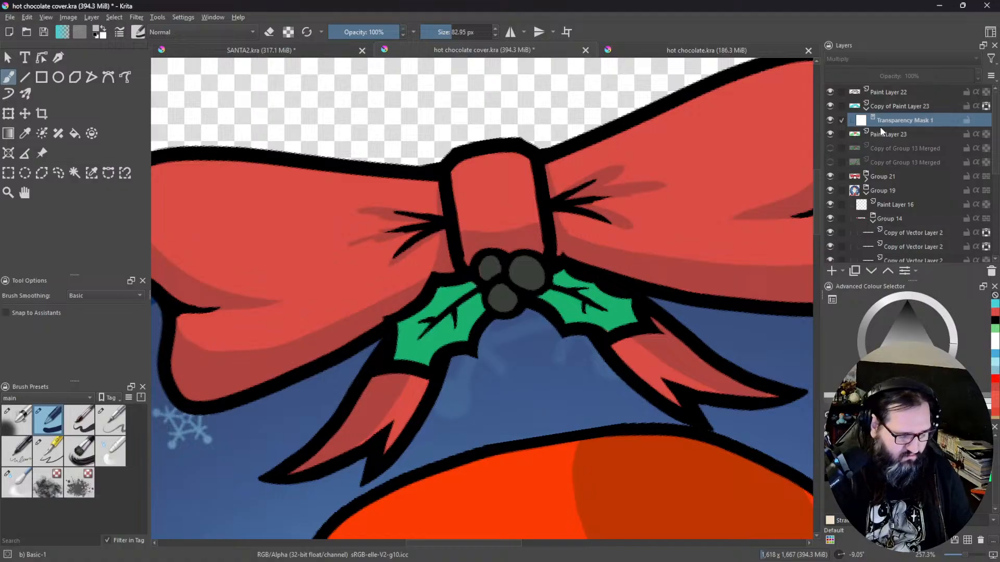
key("Delete")
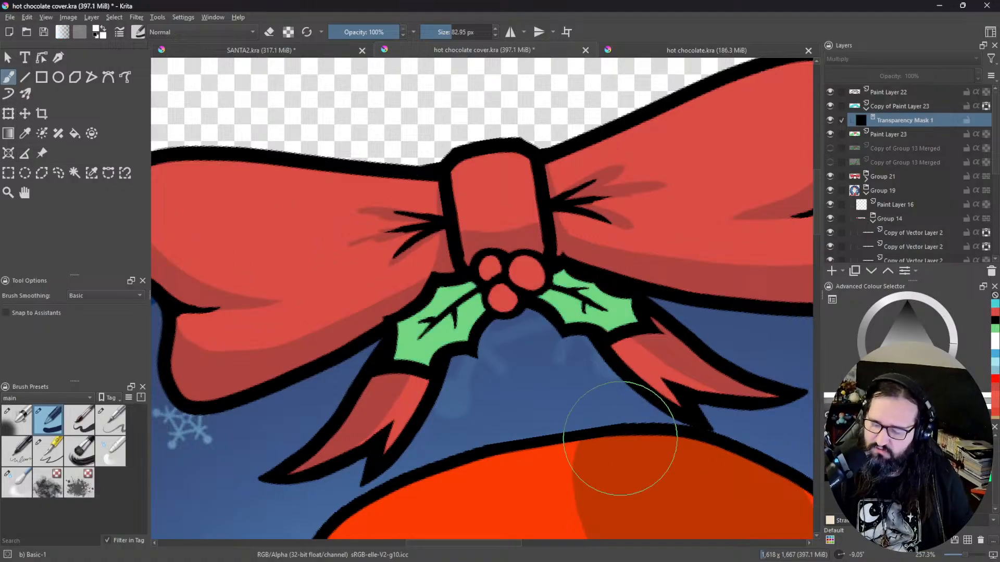
left_click(48, 451)
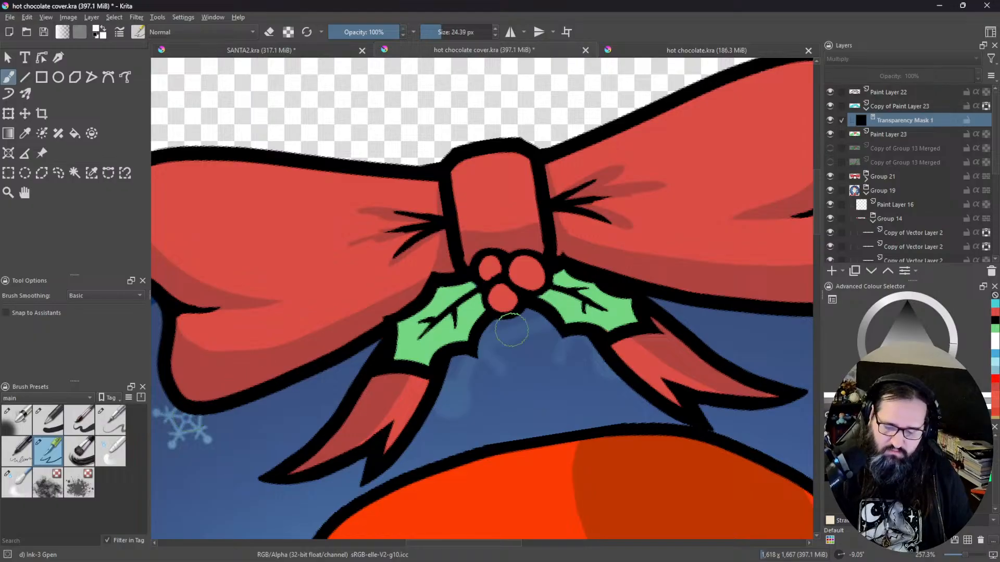
left_click_drag(512, 330, 491, 406)
left_click_drag(592, 408, 568, 300)
left_click_drag(528, 324, 552, 314)
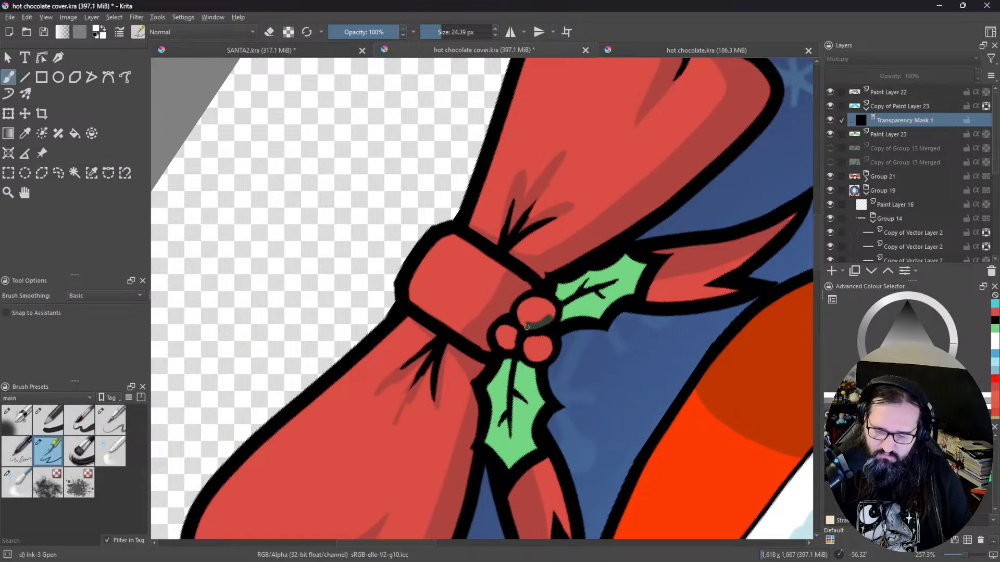
Step: Lower the opacity of Copy of Paint Layer 23 to 42%
left_click(897, 107)
key("ctrl+z")
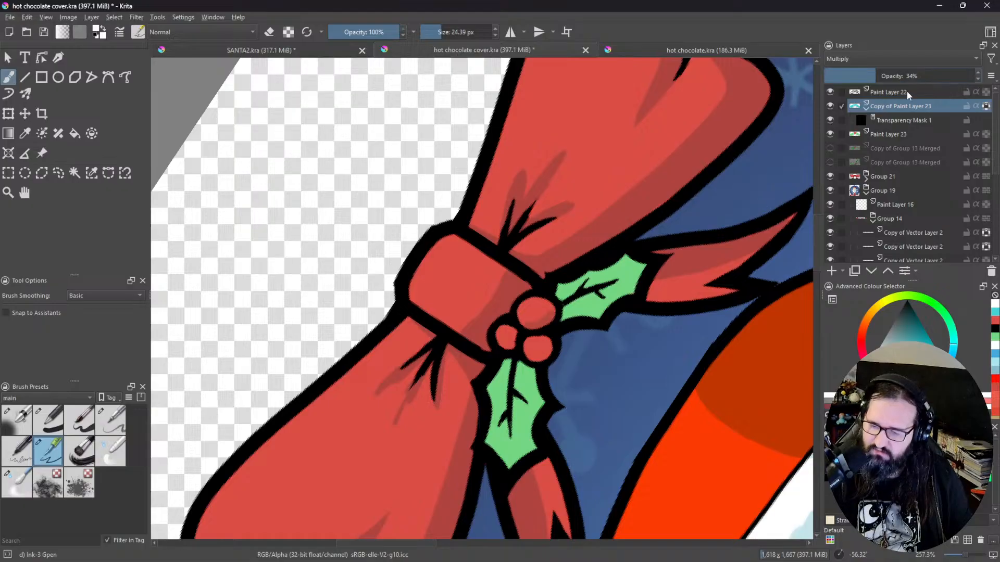
left_click(890, 74)
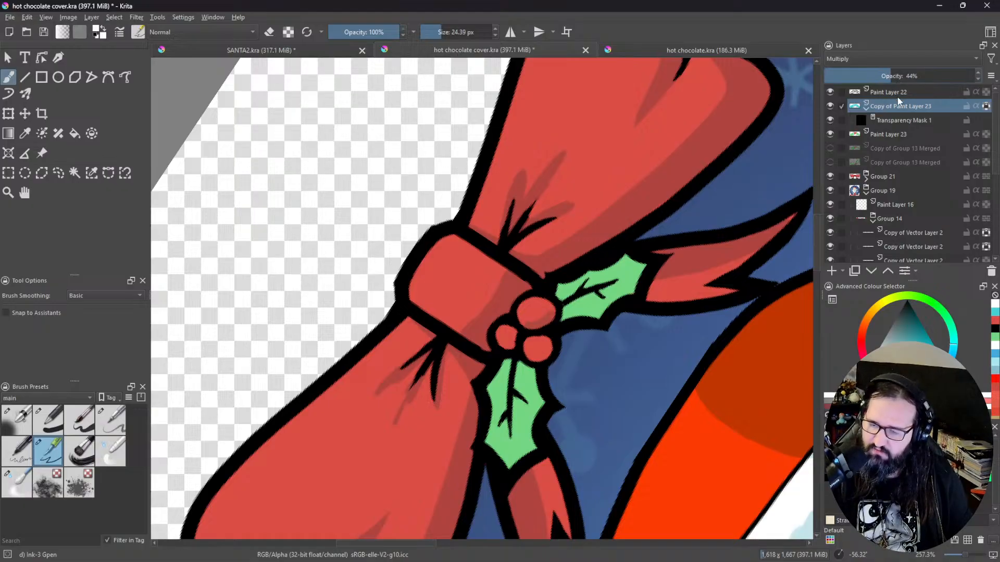
left_click(887, 76)
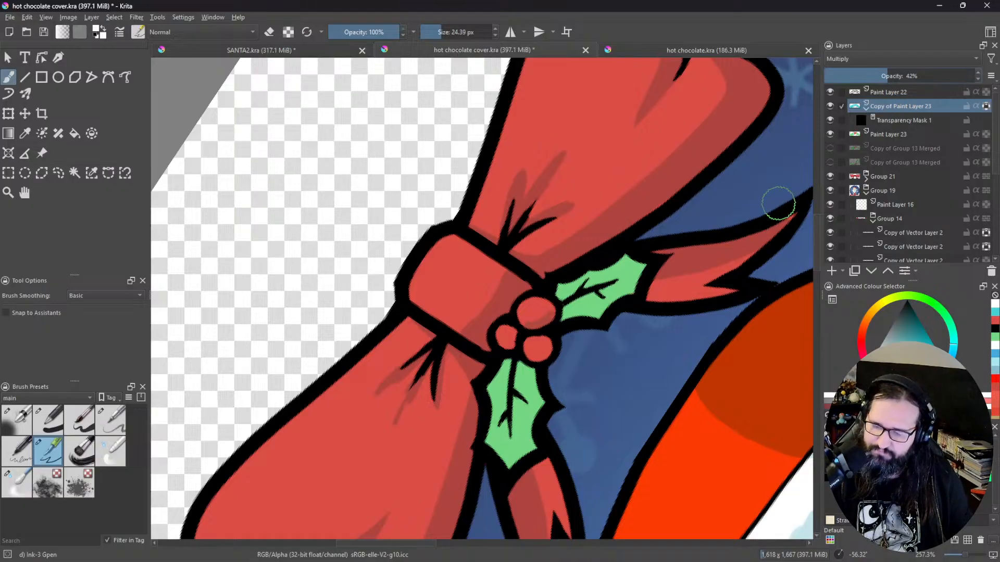
Step: Paint shadow strokes on the smaller berries and beside the lower-left leaf's veins in the transparency mask of Copy of Paint Layer 23
key("Page_Down")
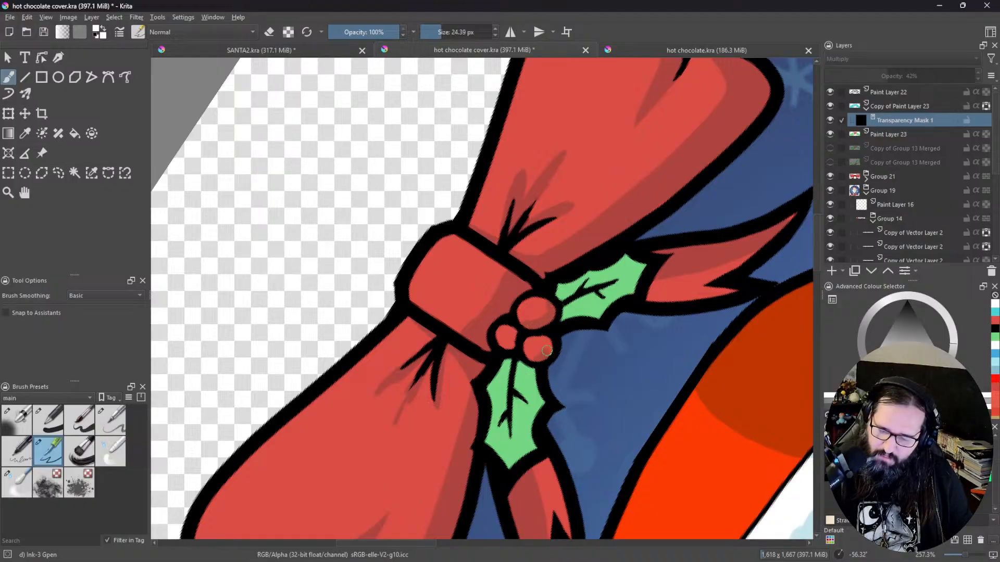
left_click_drag(550, 347, 586, 350)
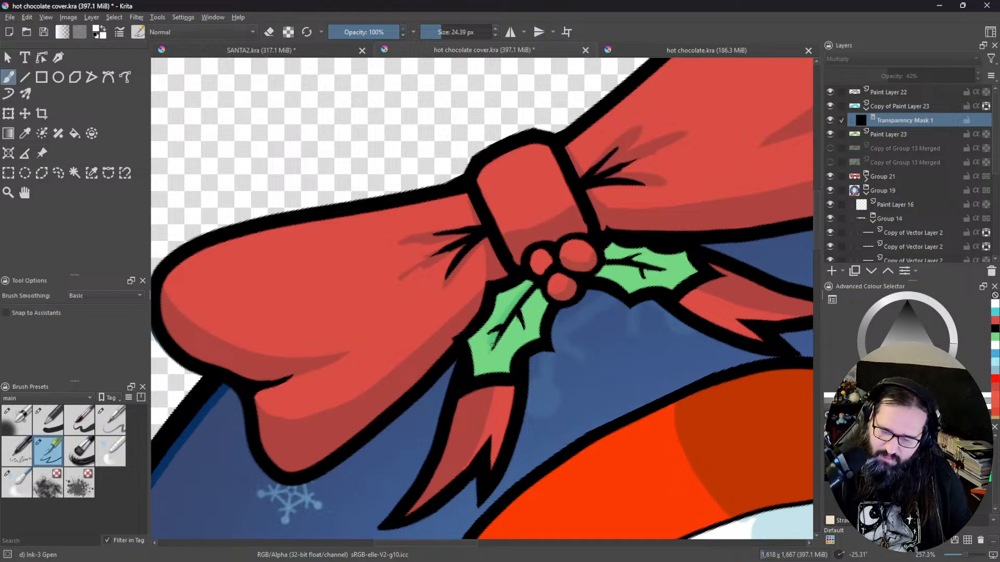
Step: Duplicate Paint Layer 22, hide the original, and erase the vein lines inside both holly leaves on the copy
left_click(900, 96)
left_click(854, 271)
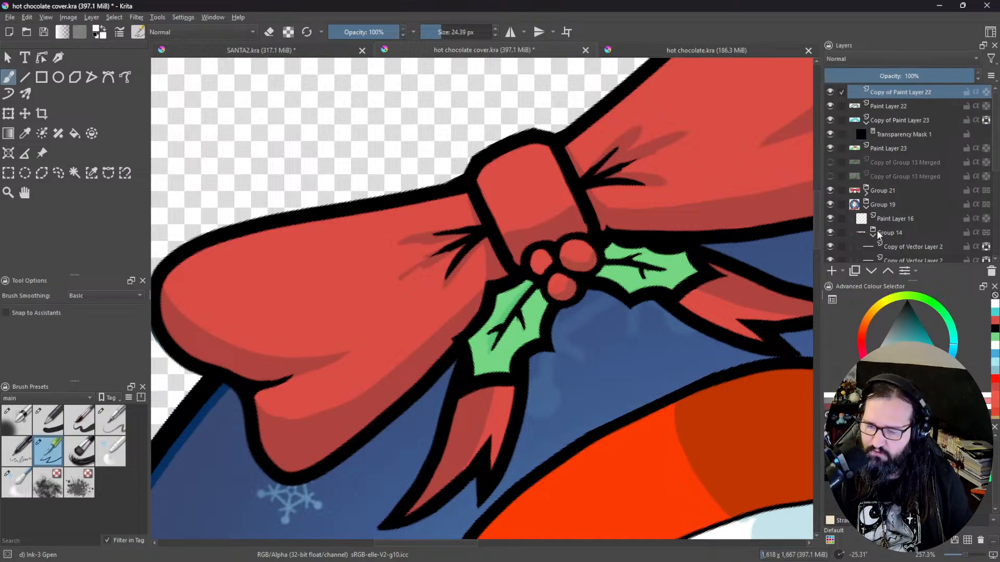
left_click(830, 106)
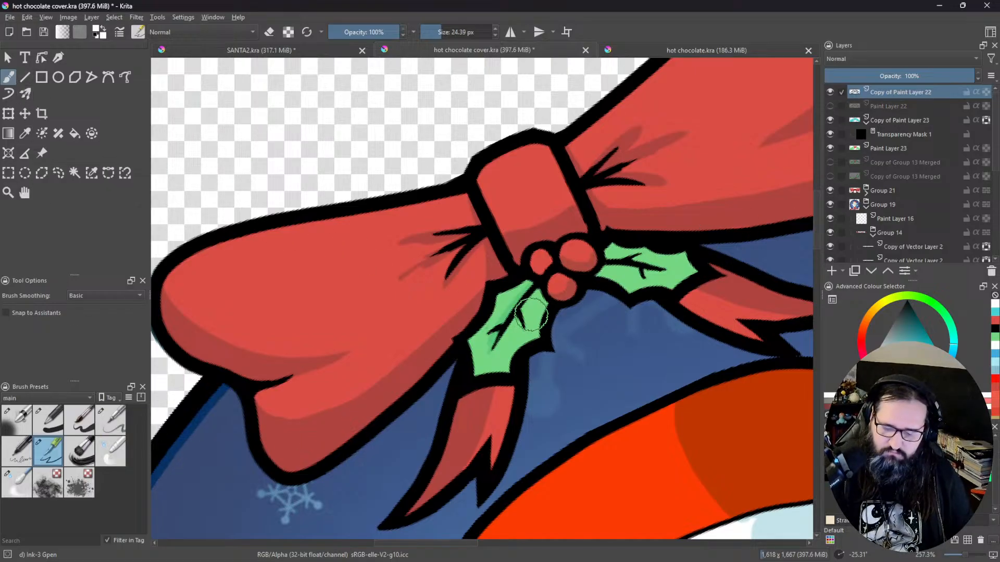
key("e")
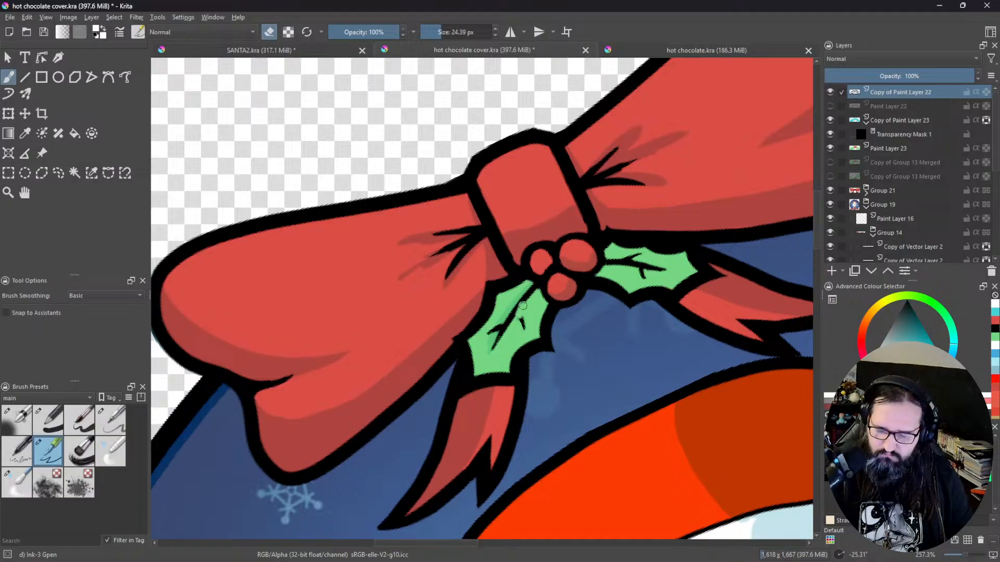
mouse_move(523, 306)
left_mouse_down()
mouse_move(517, 311)
mouse_move(530, 290)
mouse_move(492, 348)
mouse_move(488, 336)
mouse_move(517, 332)
mouse_move(614, 357)
mouse_move(669, 276)
mouse_move(558, 268)
mouse_move(556, 280)
mouse_move(558, 254)
mouse_move(586, 235)
mouse_move(529, 470)
left_mouse_up()
mouse_move(600, 402)
left_mouse_down()
mouse_move(645, 362)
mouse_move(587, 412)
left_mouse_up()
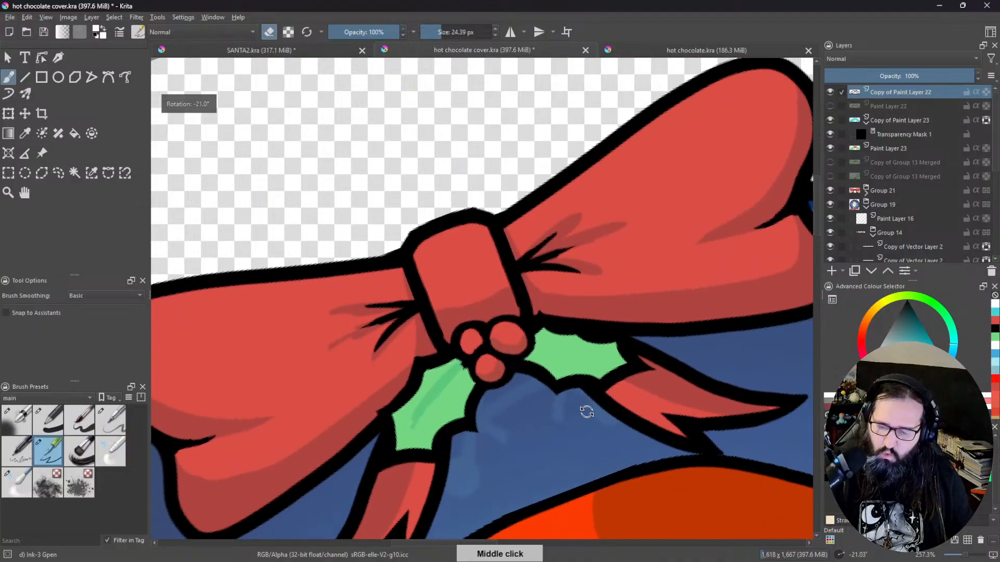
Step: Erase the left leaf's shadow strokes from Transparency Mask 1 and clean up the leftover vein stub on Copy of Paint Layer 22
left_click(902, 134)
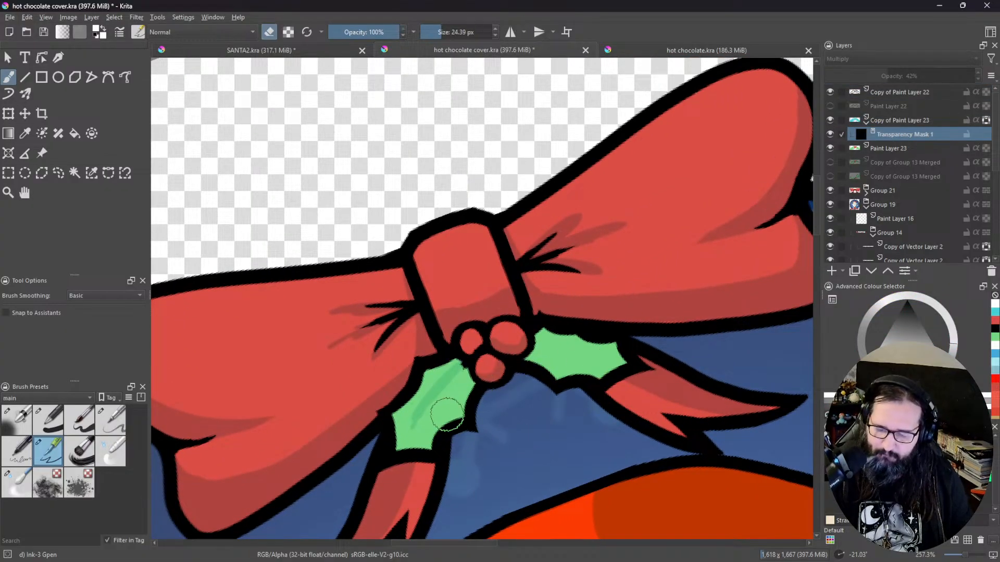
left_click_drag(447, 415, 536, 351)
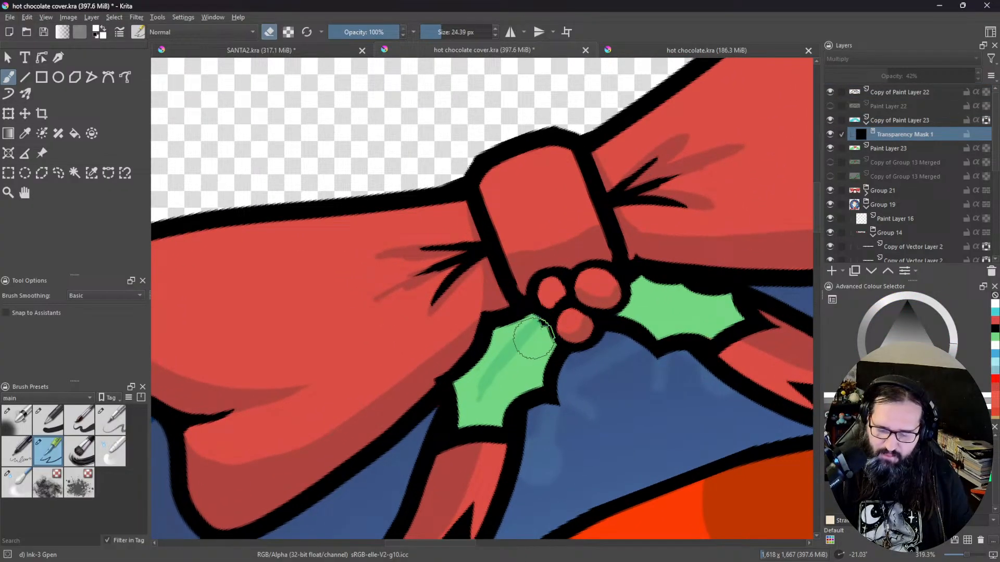
key("e")
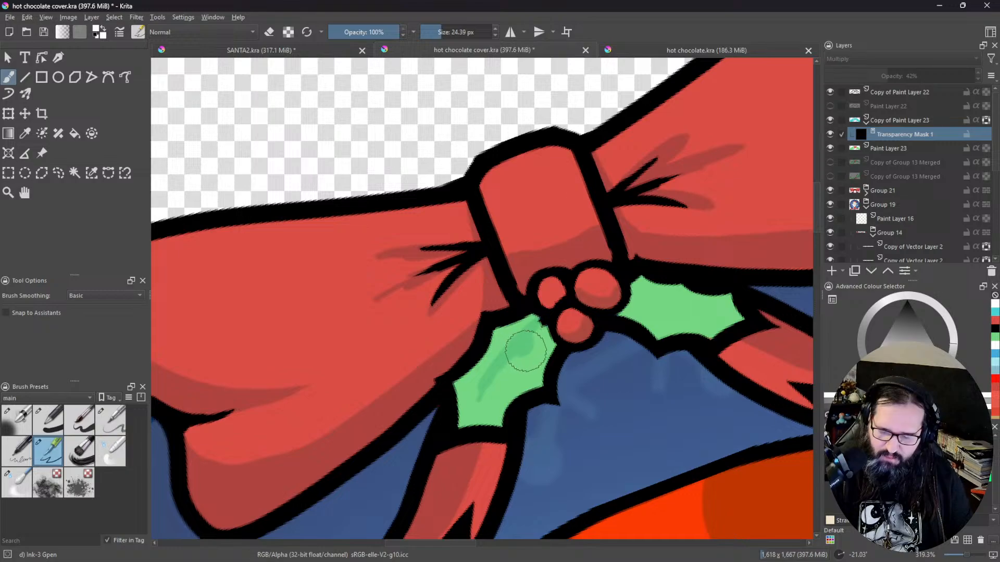
key("e")
left_click_drag(531, 345, 479, 399)
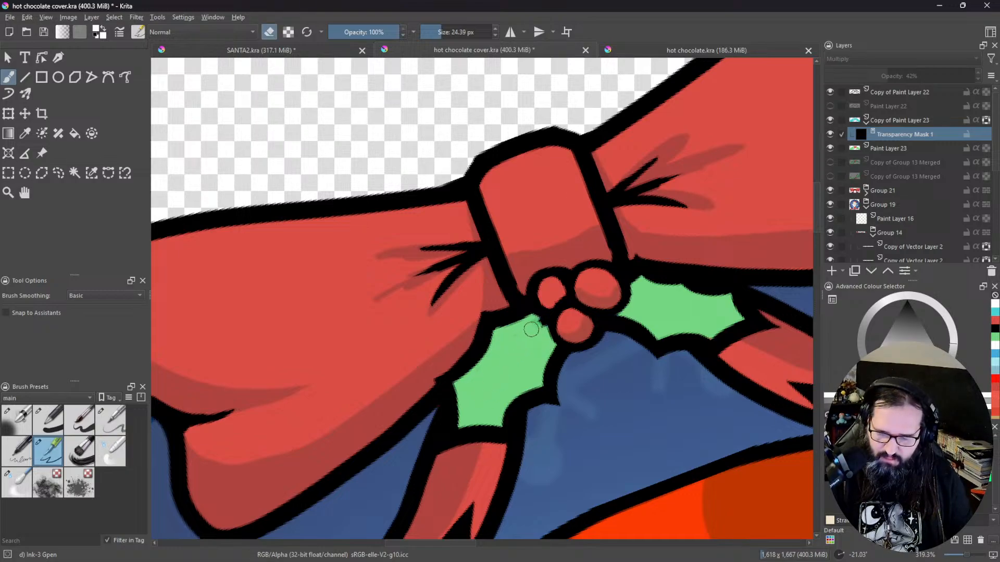
left_click(900, 92)
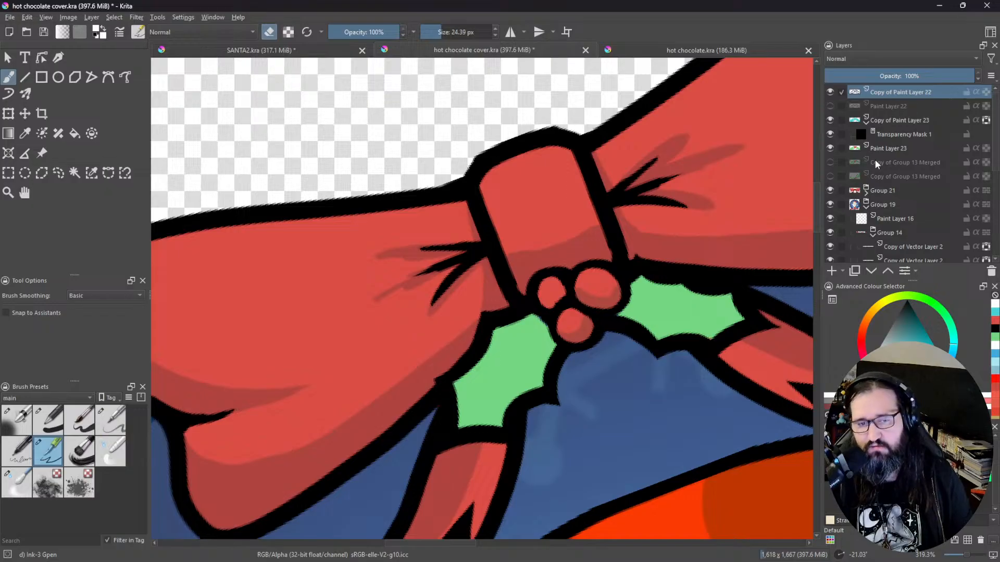
mouse_move(863, 161)
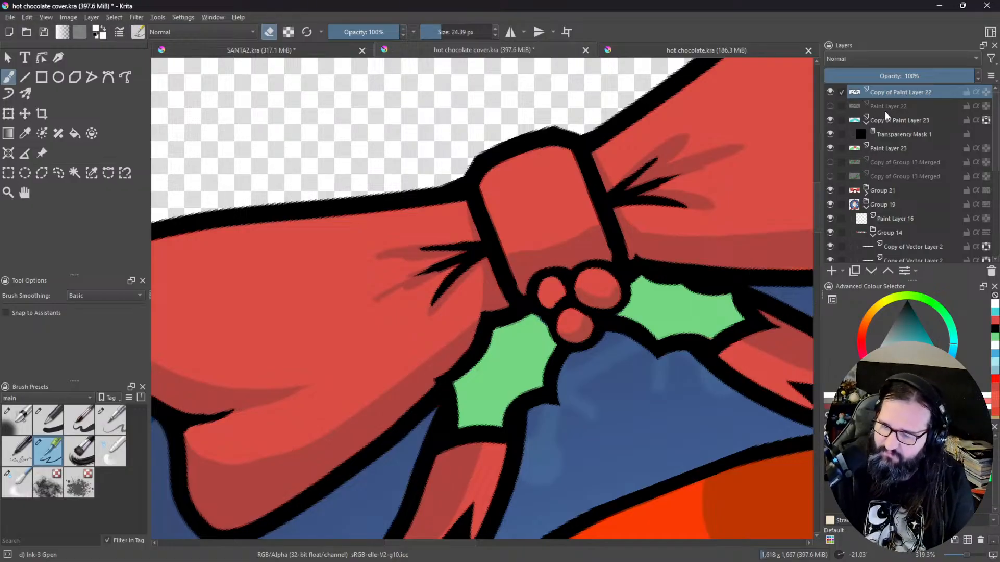
Step: Paint branching vein shadows on the left holly leaf in Transparency Mask 1 with Ink-3 Gpen, trimming them with eraser mode
left_click(890, 134)
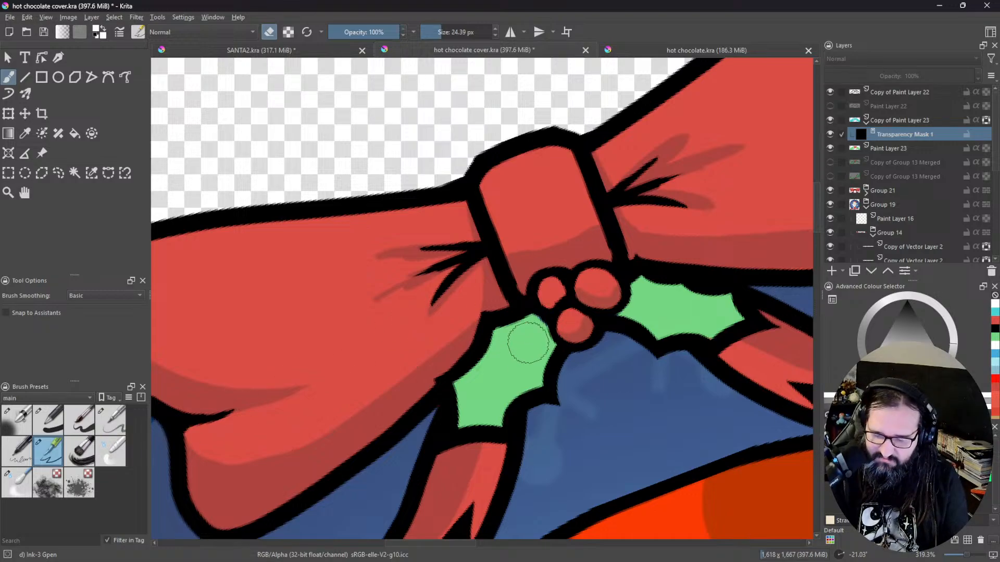
key("e")
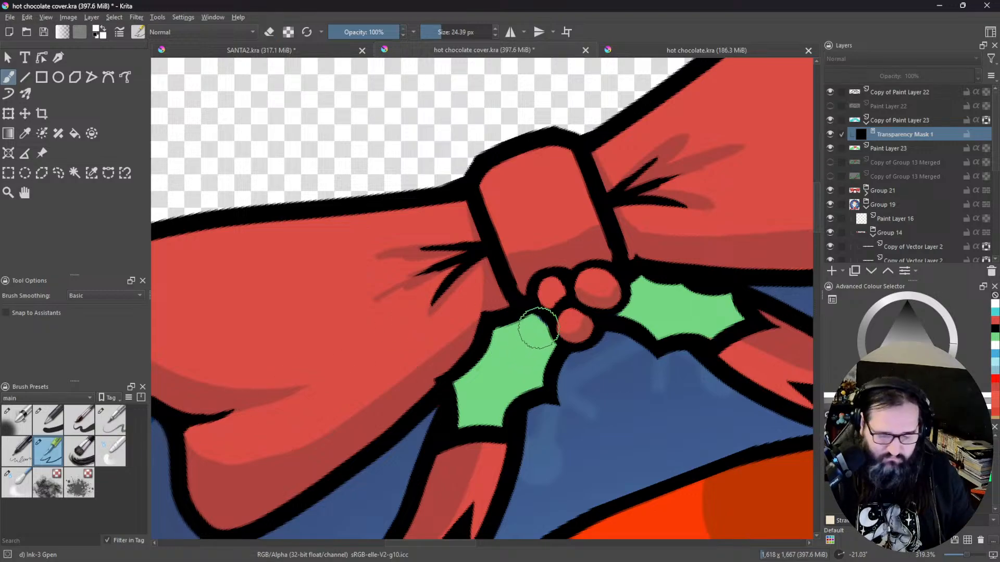
left_click_drag(547, 325, 494, 376)
left_click_drag(544, 329, 480, 397)
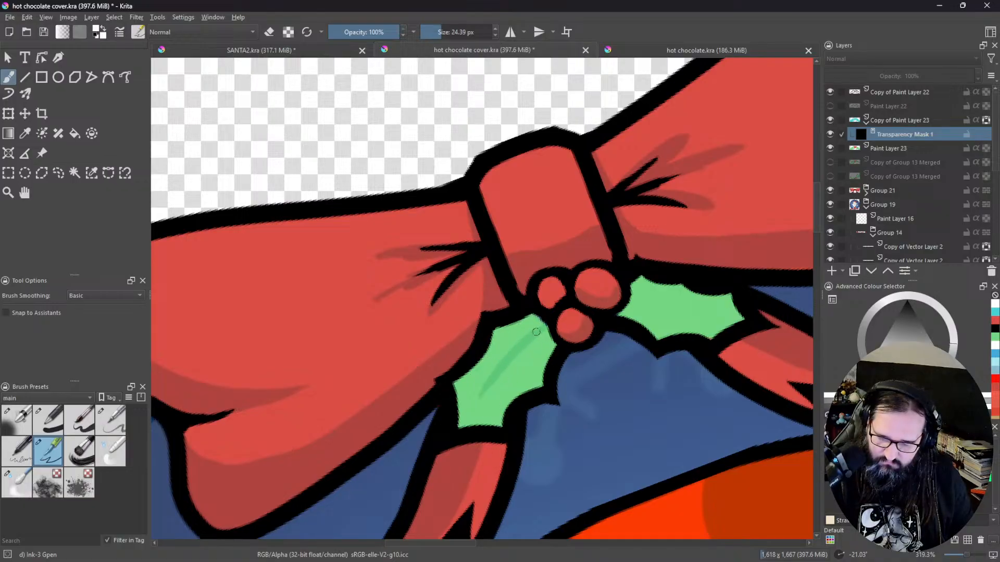
left_click_drag(545, 325, 488, 383)
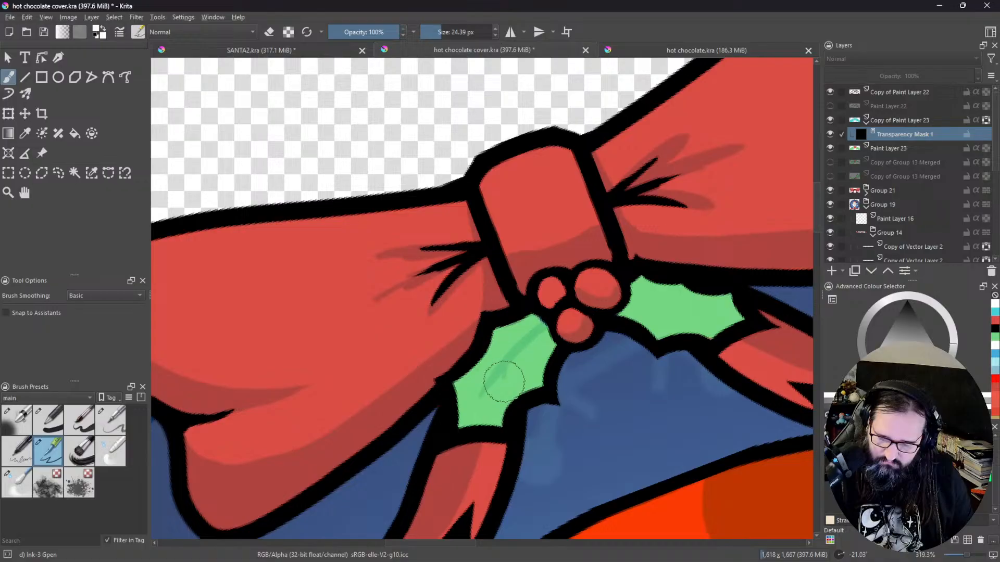
left_click_drag(507, 365, 503, 387)
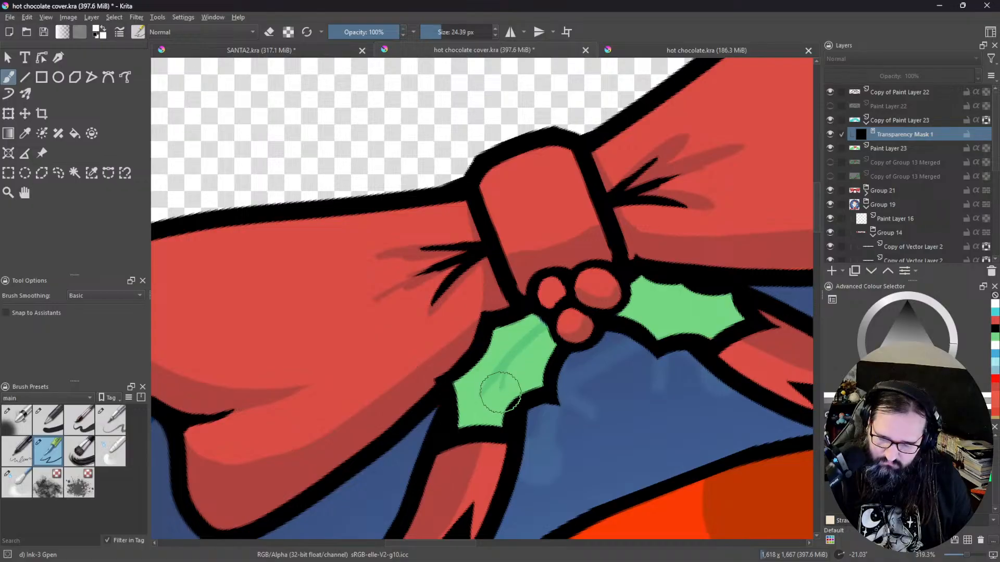
key("e")
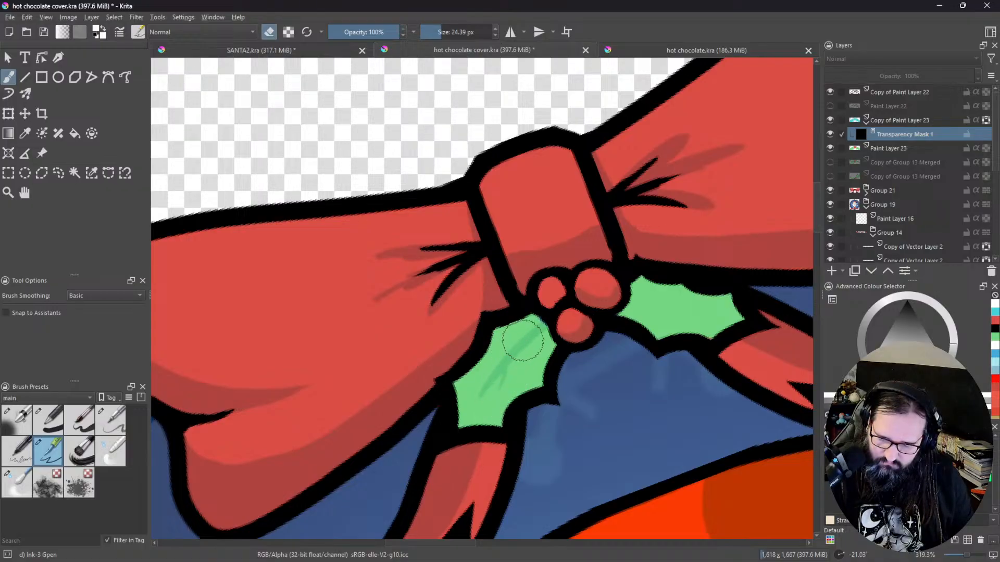
key("e")
key("e")
left_click_drag(517, 336, 484, 360)
Step: Paint matching vein shadows along the right holly leaf in Transparency Mask 1, refining the branches with eraser mode
mouse_move(639, 324)
left_mouse_down()
mouse_move(603, 357)
mouse_move(687, 297)
mouse_move(610, 226)
mouse_move(592, 294)
left_mouse_up()
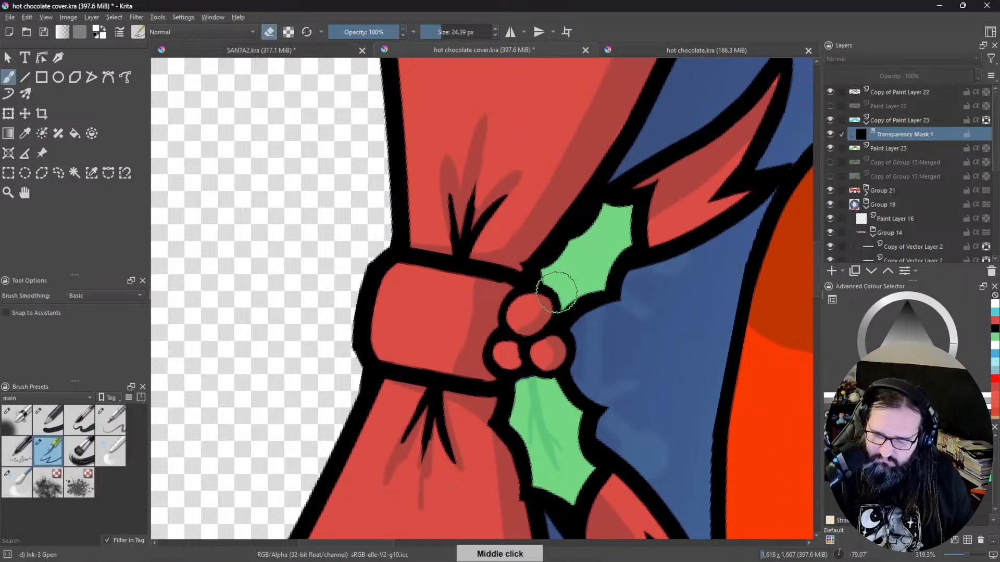
key("e")
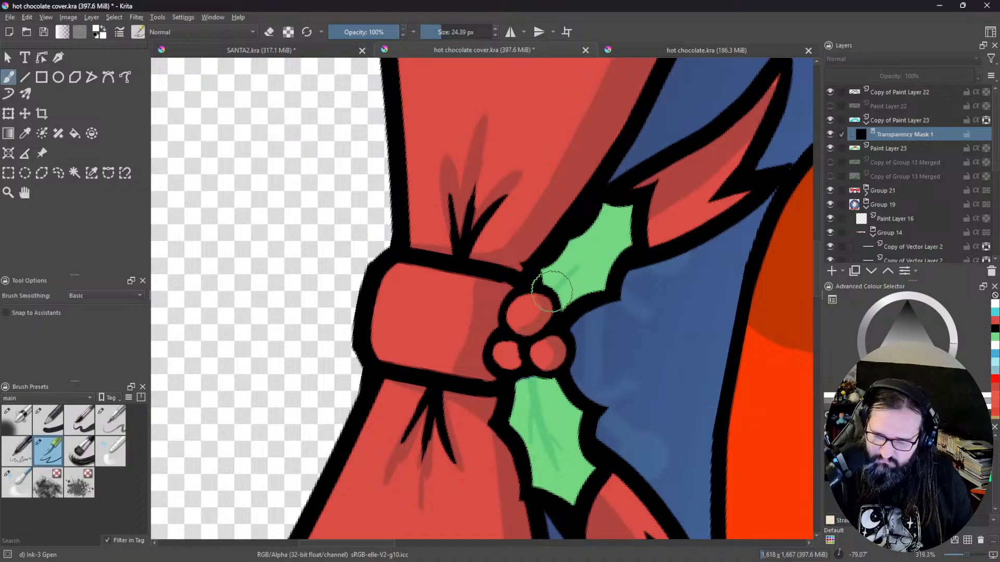
left_click_drag(565, 273, 618, 226)
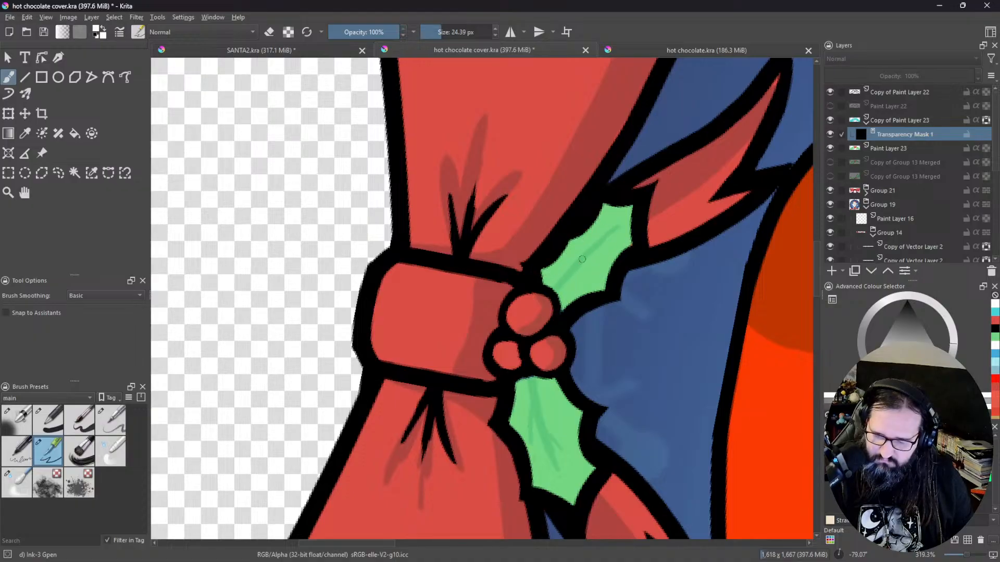
left_click_drag(610, 235, 566, 273)
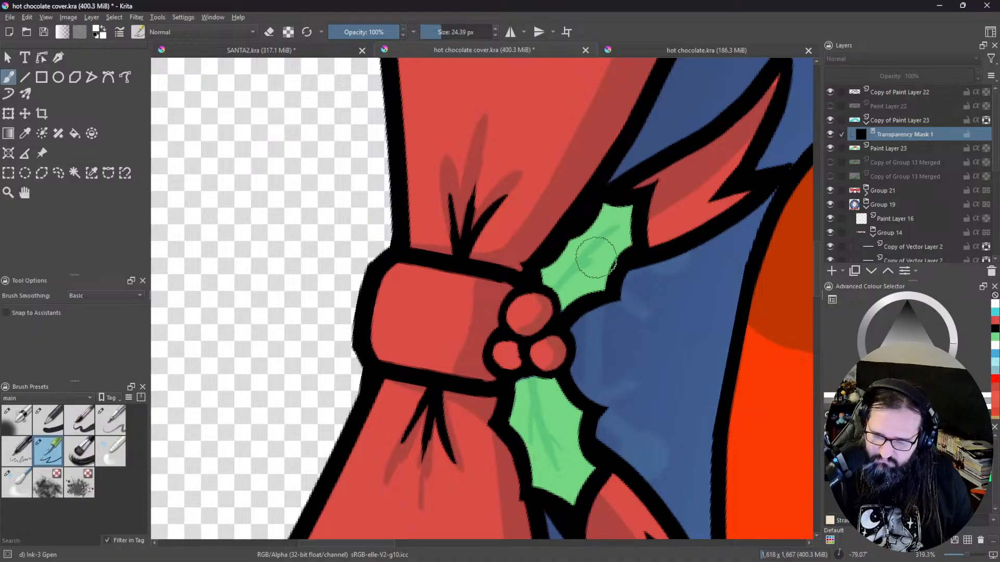
key("e")
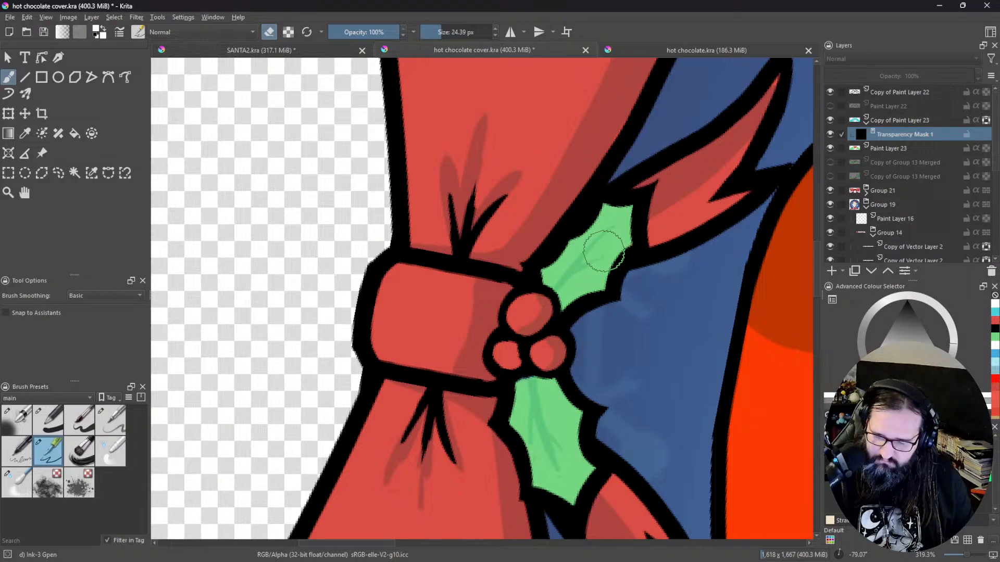
key("e")
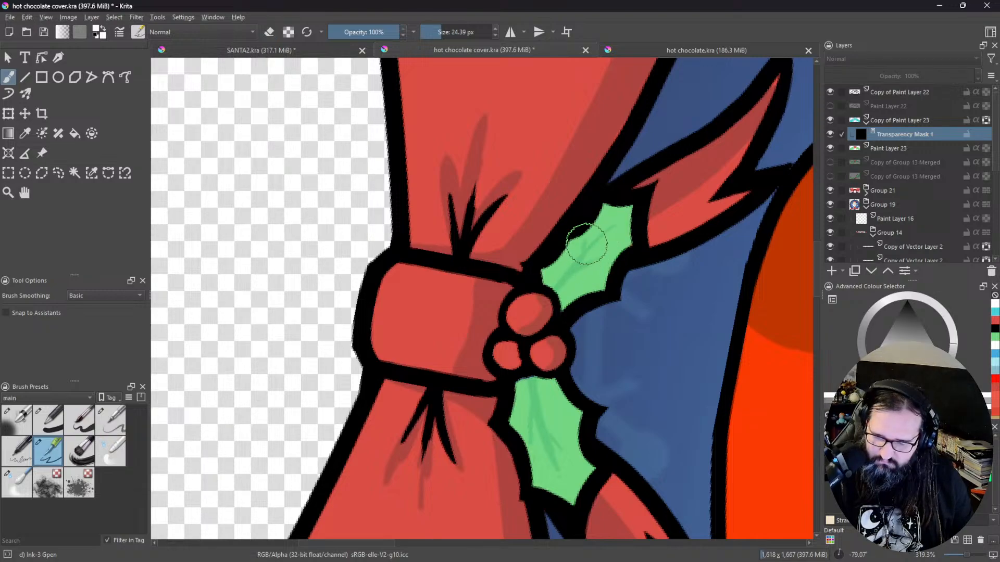
key("e")
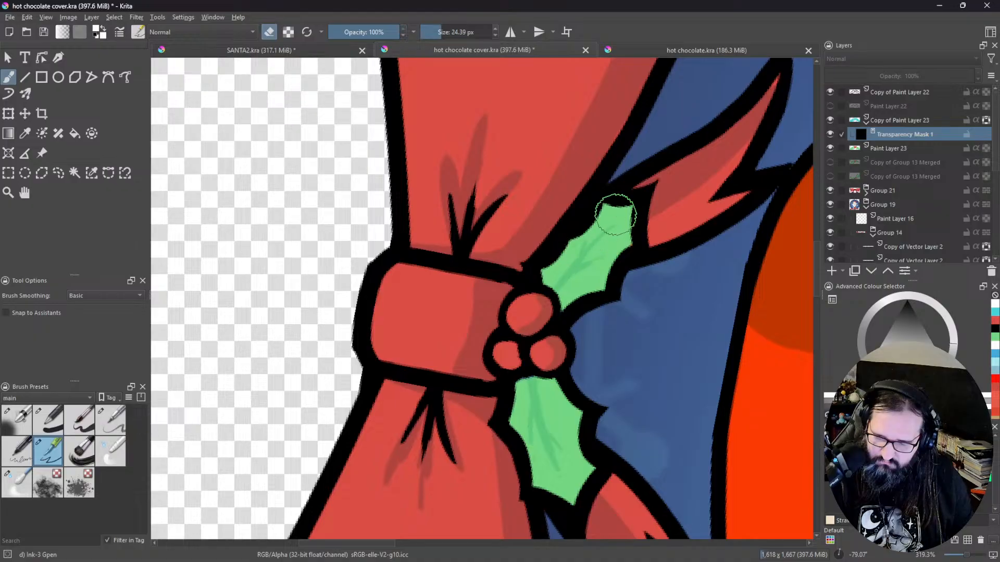
key("e")
key("e")
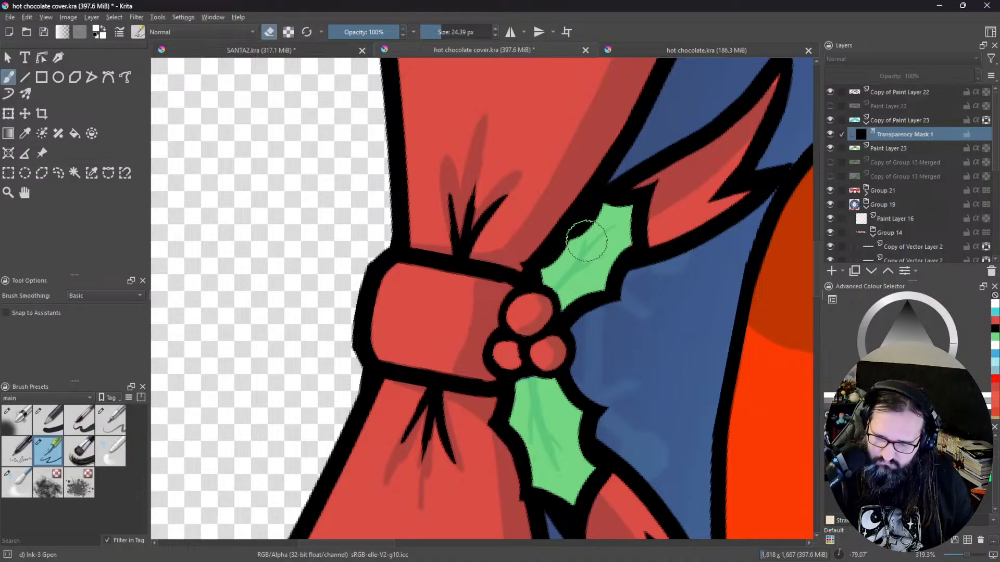
key("e")
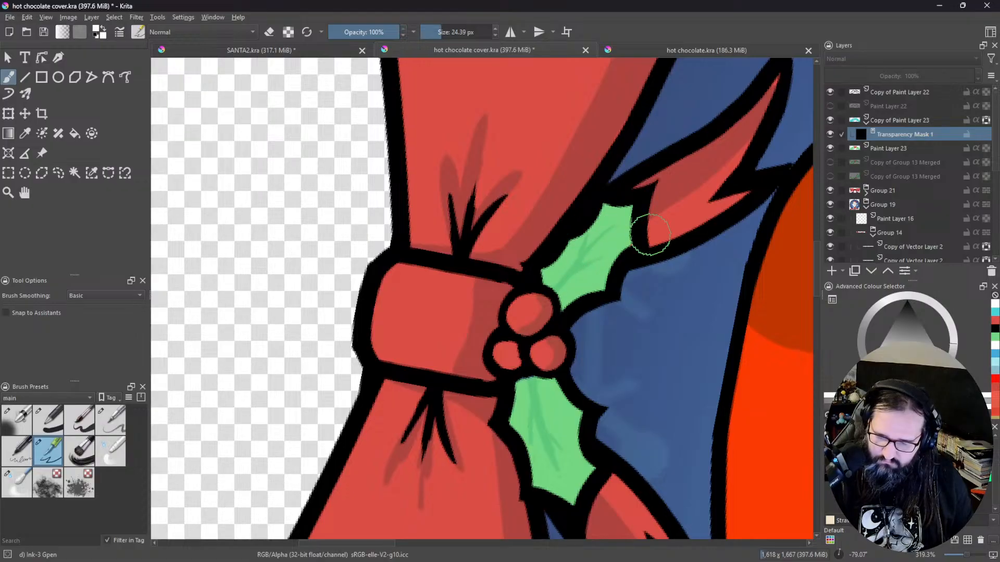
Step: Collapse Copy of Paint Layer 23 and draw thin black branching veins on the left leaf on Copy of Paint Layer 22
left_click_drag(694, 256, 553, 397)
left_click_drag(602, 422, 647, 361)
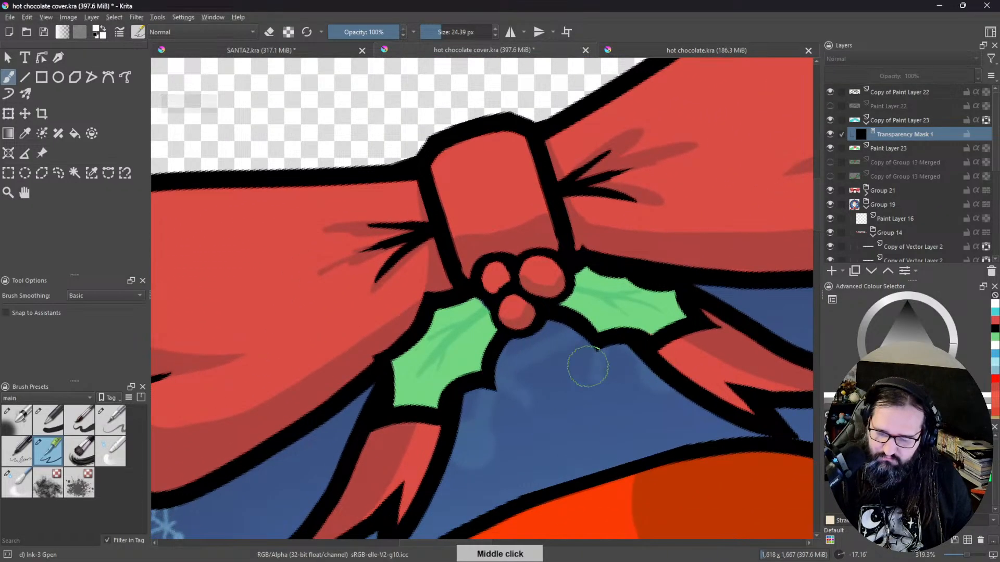
left_click(866, 123)
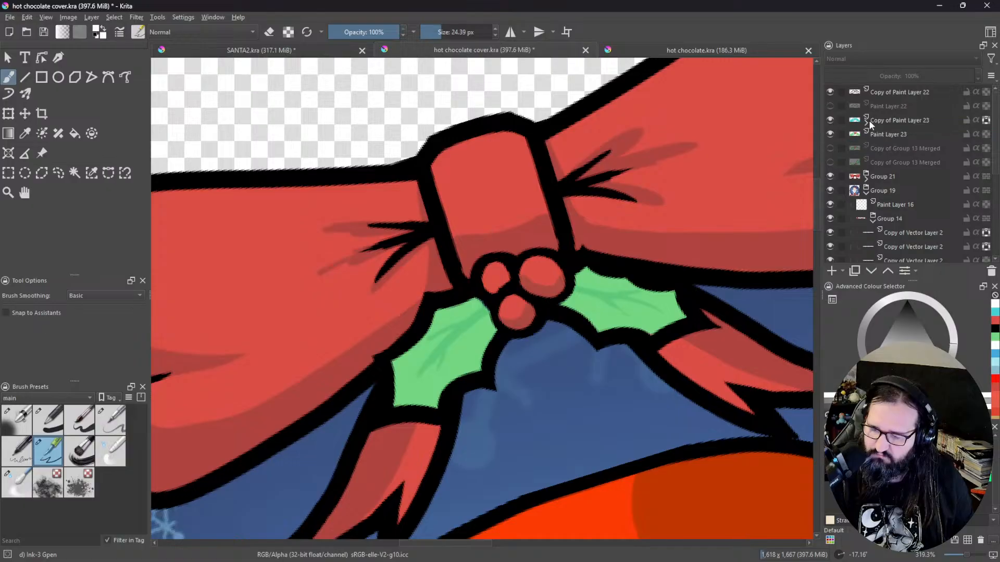
left_click(899, 94)
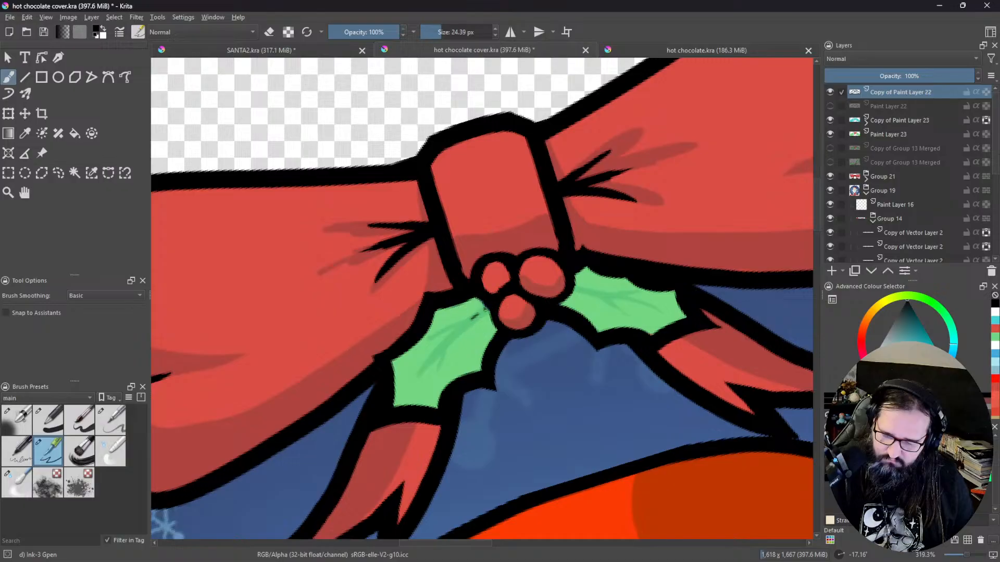
mouse_move(485, 311)
left_mouse_down()
mouse_move(425, 365)
mouse_move(456, 332)
mouse_move(435, 357)
left_mouse_up()
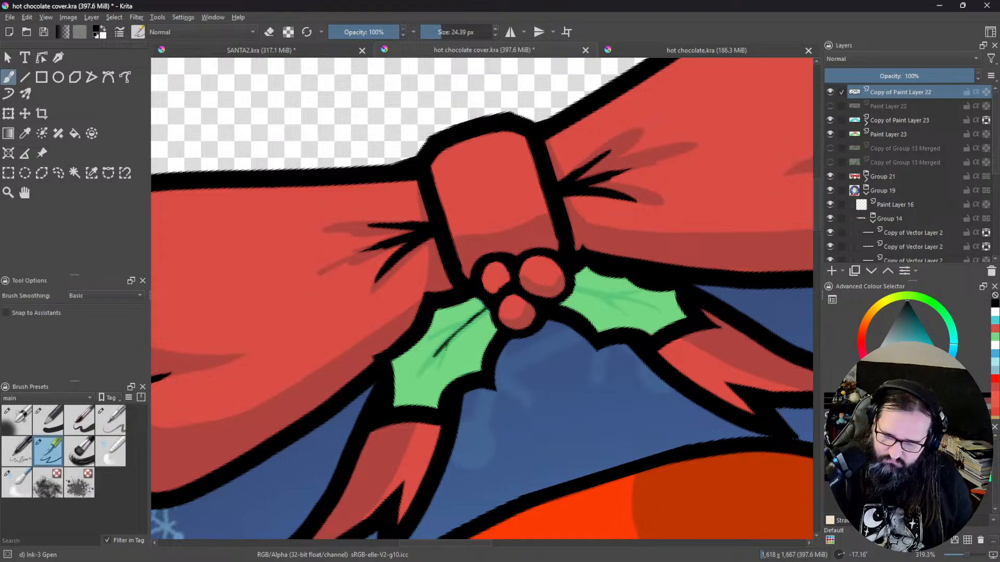
left_click_drag(448, 346, 442, 359)
left_click_drag(466, 324, 441, 330)
Step: Draw thin black veins on the right holly leaf on Copy of Paint Layer 22, trimming the branch with eraser mode
left_click_drag(573, 335, 597, 257)
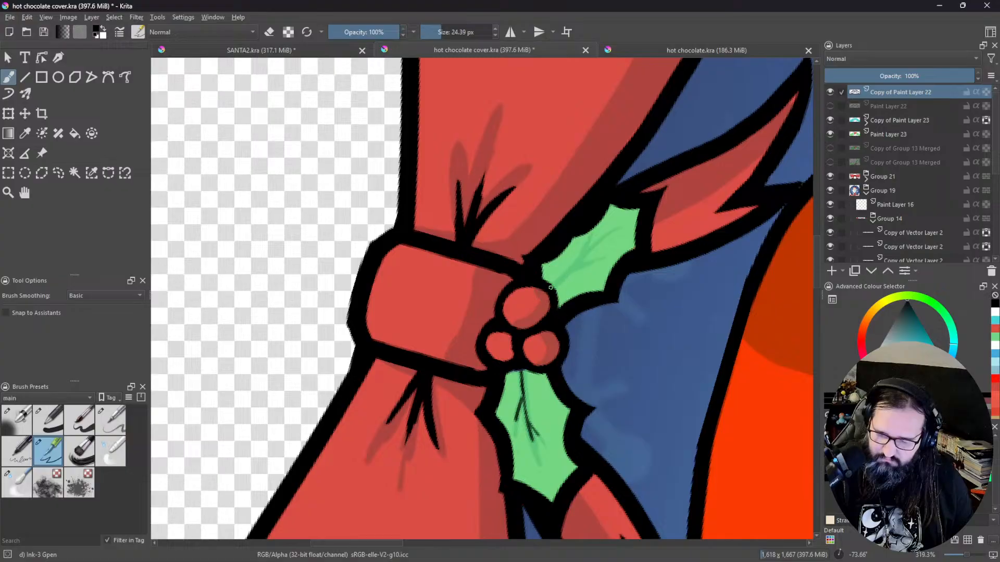
mouse_move(554, 287)
left_mouse_down()
mouse_move(618, 229)
mouse_move(577, 259)
mouse_move(590, 241)
left_mouse_up()
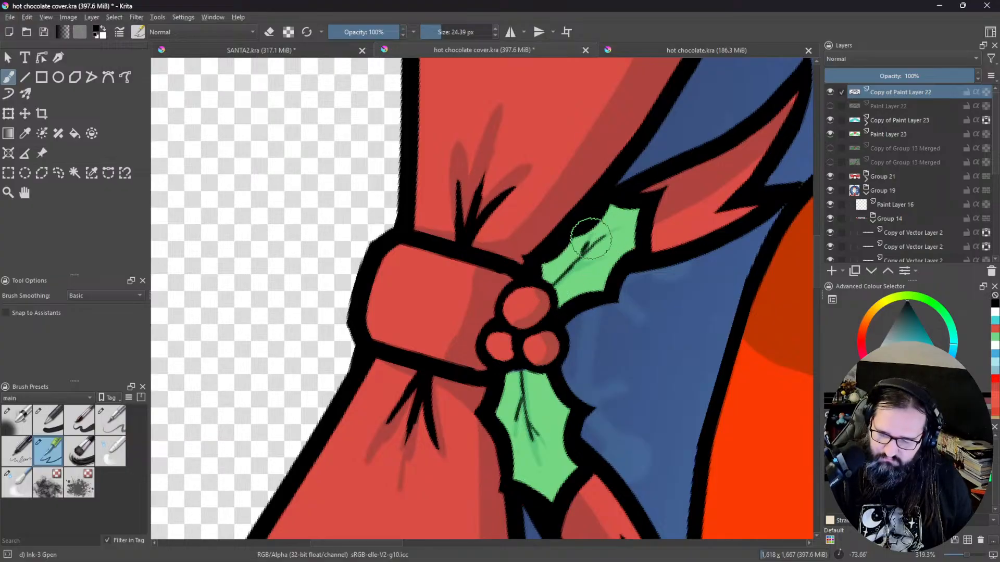
key("e")
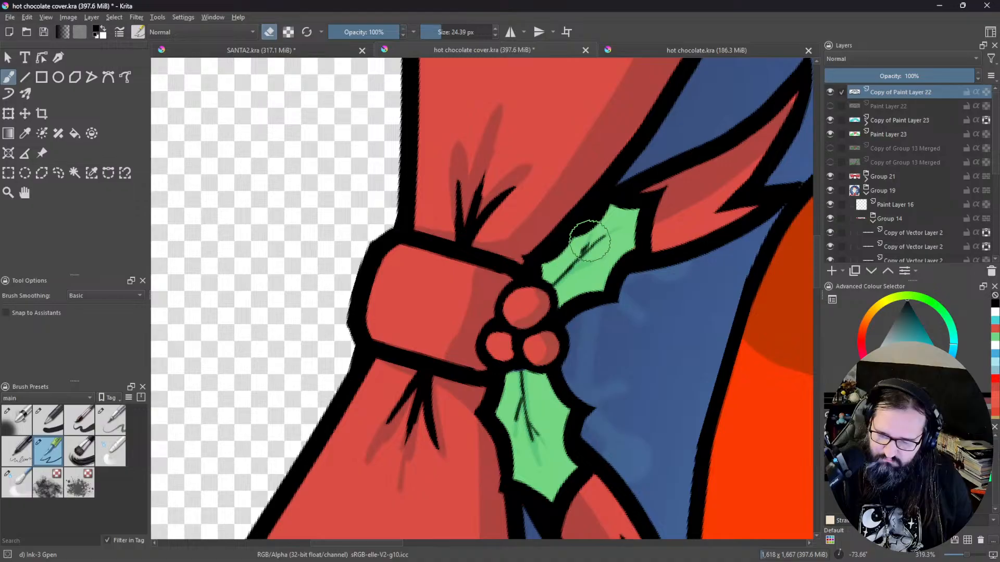
mouse_move(586, 243)
left_mouse_down()
mouse_move(576, 255)
mouse_move(587, 240)
mouse_move(580, 257)
mouse_move(589, 262)
left_mouse_up()
key("e")
left_click_drag(706, 315, 557, 461)
left_click_drag(624, 437, 549, 491)
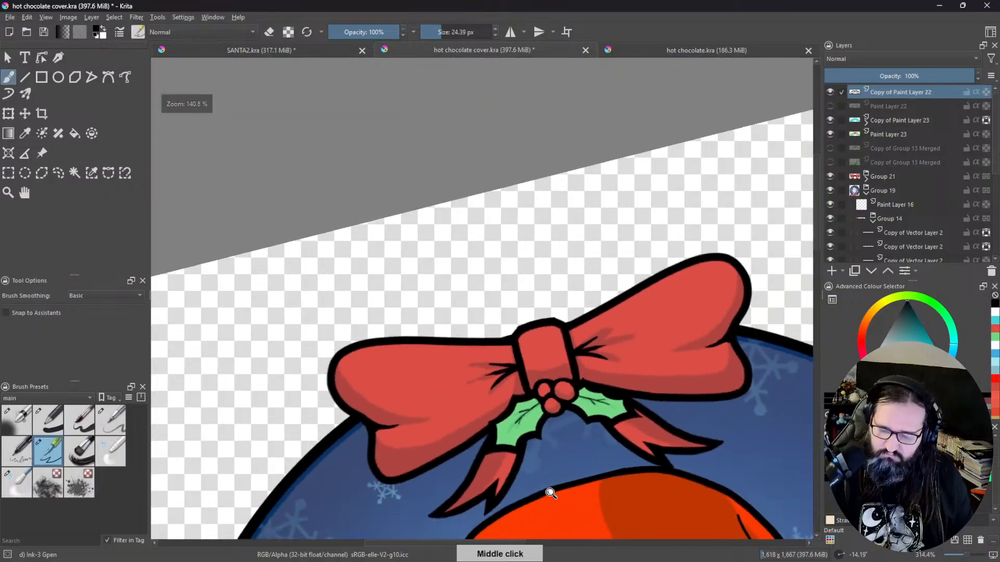
Step: Extend the left holly leaf's central vein toward its tip on Copy of Paint Layer 22, thinning the line with eraser mode
mouse_move(659, 469)
left_mouse_down()
mouse_move(643, 326)
mouse_move(632, 410)
mouse_move(682, 440)
mouse_move(741, 260)
left_mouse_up()
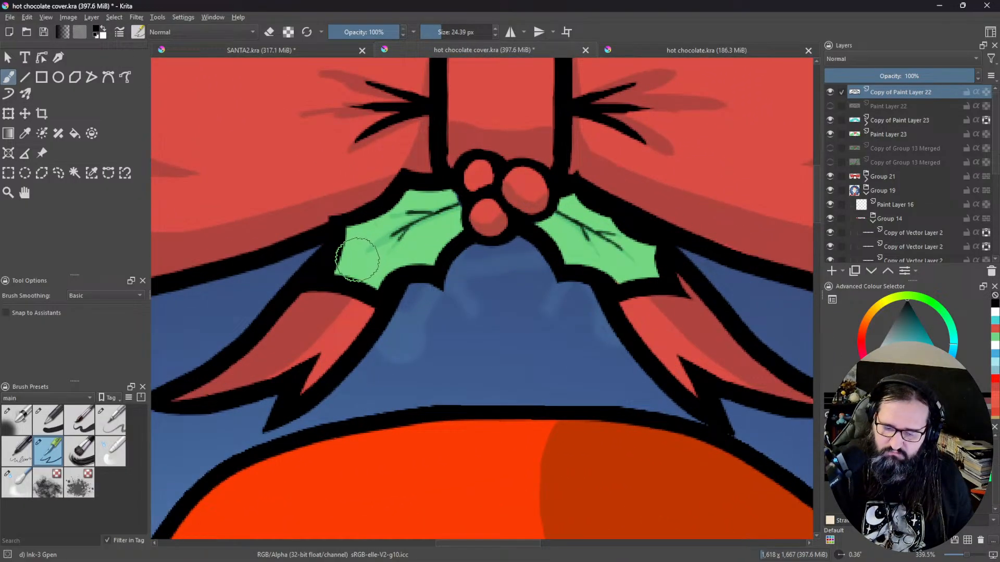
left_click_drag(363, 254, 399, 229)
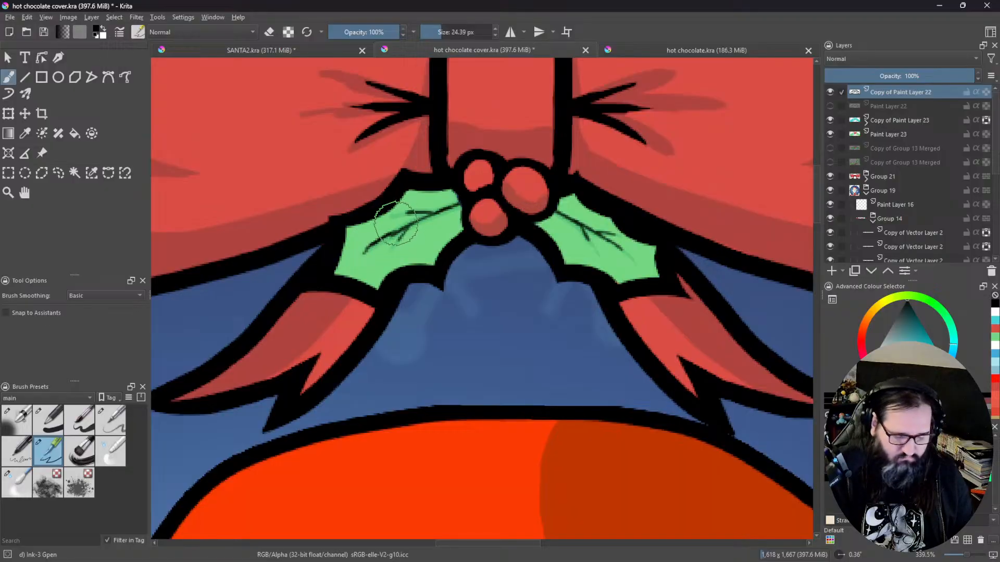
key("e")
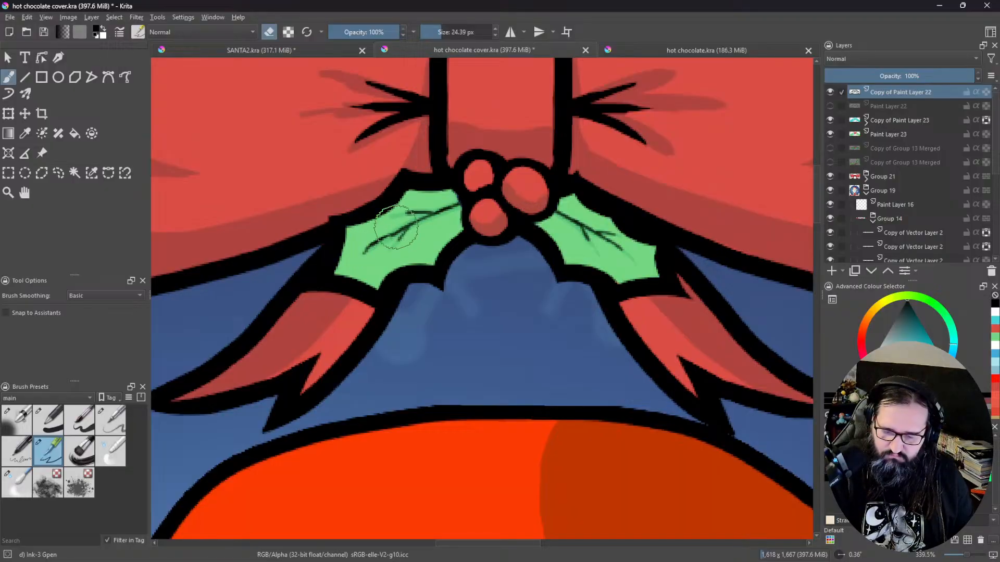
left_click_drag(365, 247, 461, 205)
key("e")
key("e")
key("e")
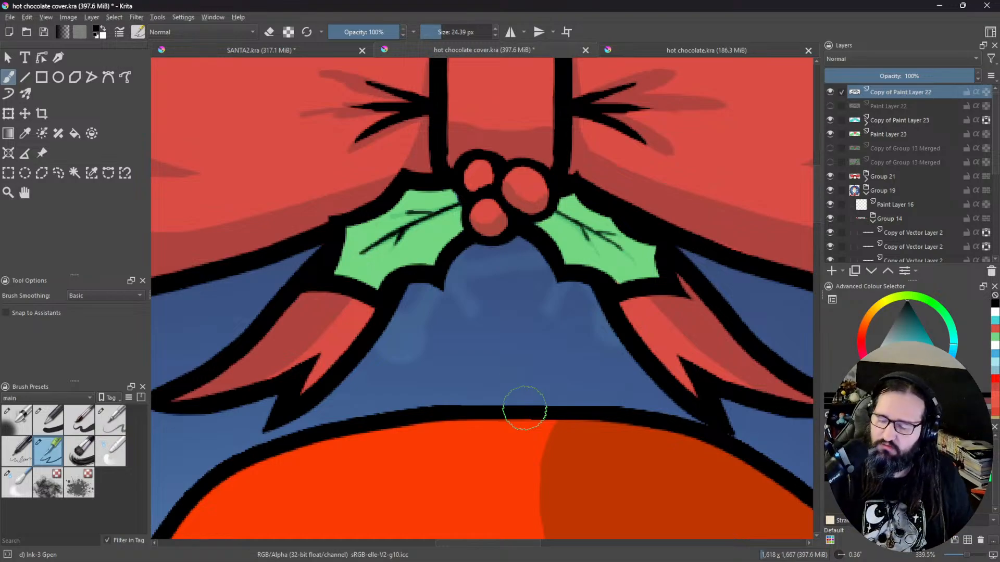
Step: Touch up the black veins on the right holly leaf on Copy of Paint Layer 22 using Ink-3 Gpen
left_click(891, 130)
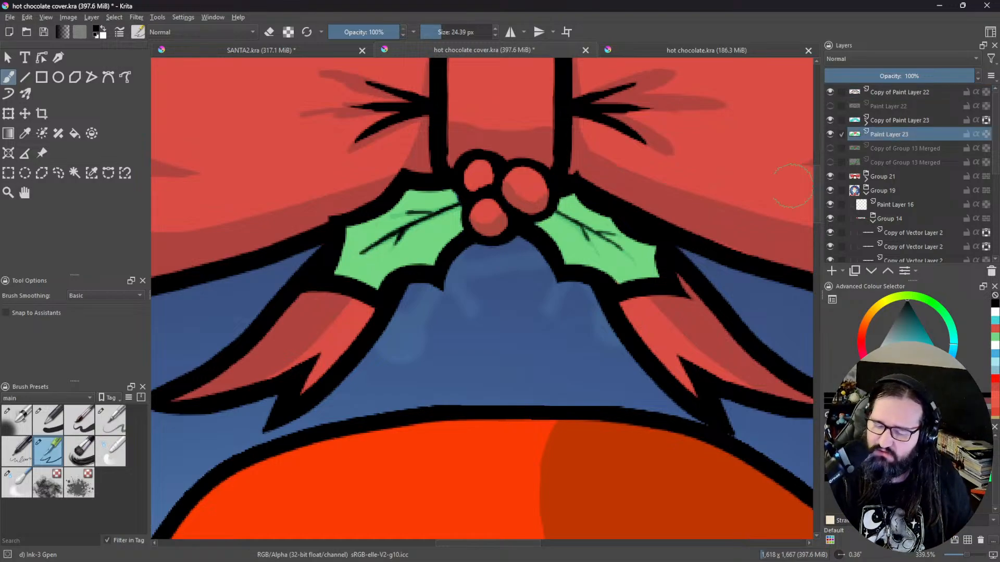
middle_click(628, 316)
mouse_move(599, 411)
left_mouse_down()
mouse_move(727, 303)
mouse_move(730, 313)
left_mouse_up()
left_click(901, 95)
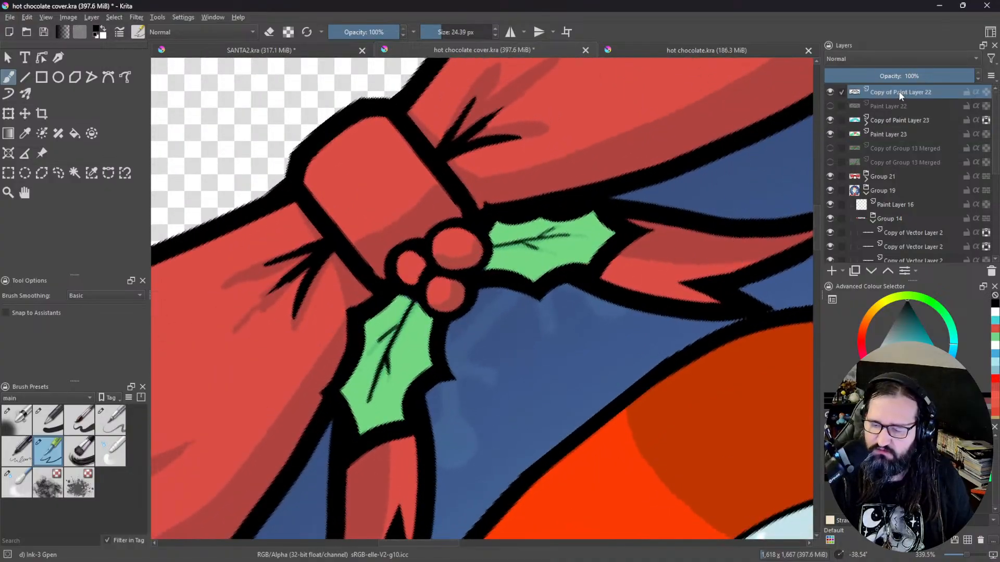
middle_click(536, 328)
left_click_drag(640, 367, 643, 230)
left_click_drag(516, 279, 521, 214)
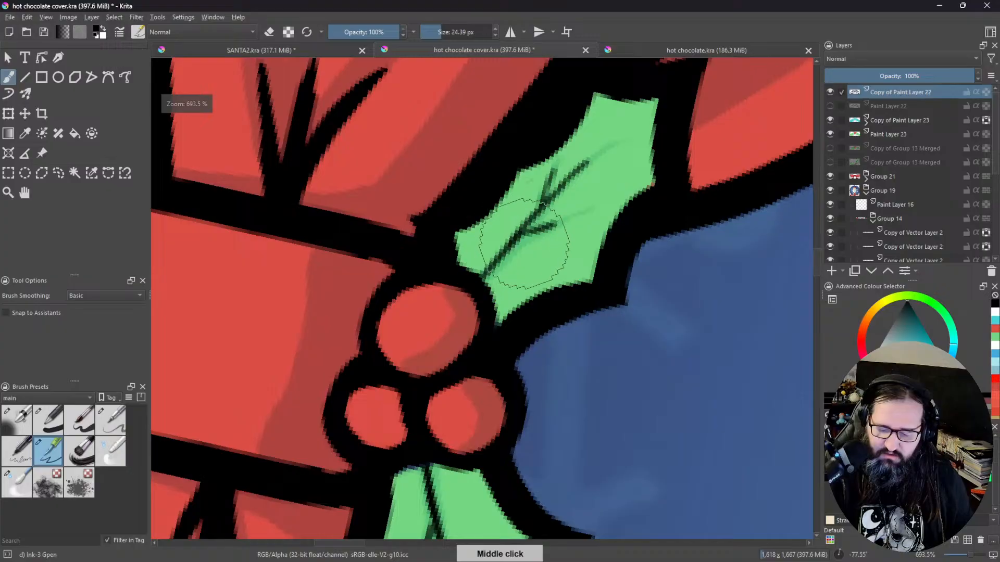
mouse_move(607, 259)
left_mouse_down()
mouse_move(565, 296)
mouse_move(604, 229)
mouse_move(624, 266)
left_mouse_up()
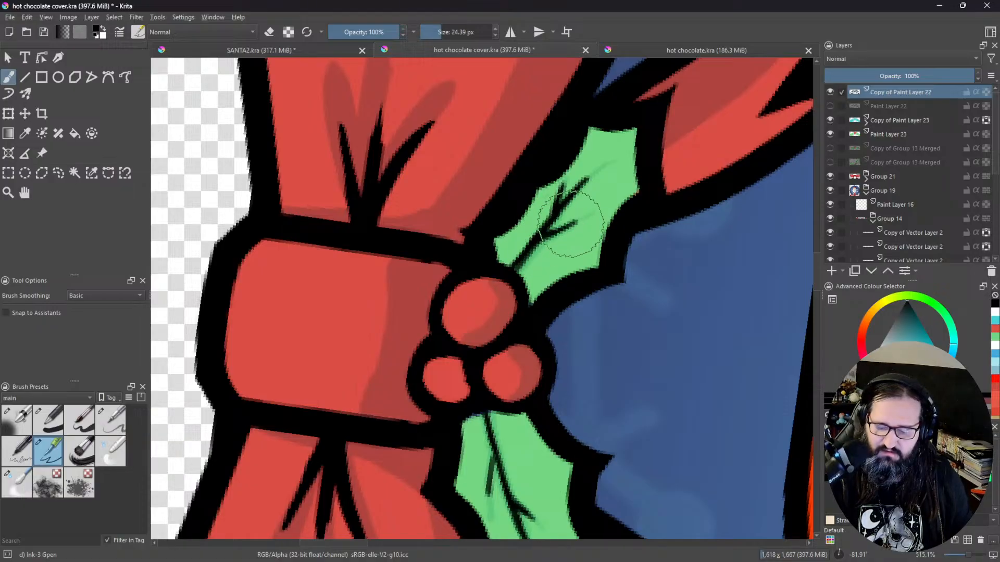
left_click_drag(648, 247, 631, 281)
left_click_drag(676, 316, 528, 336)
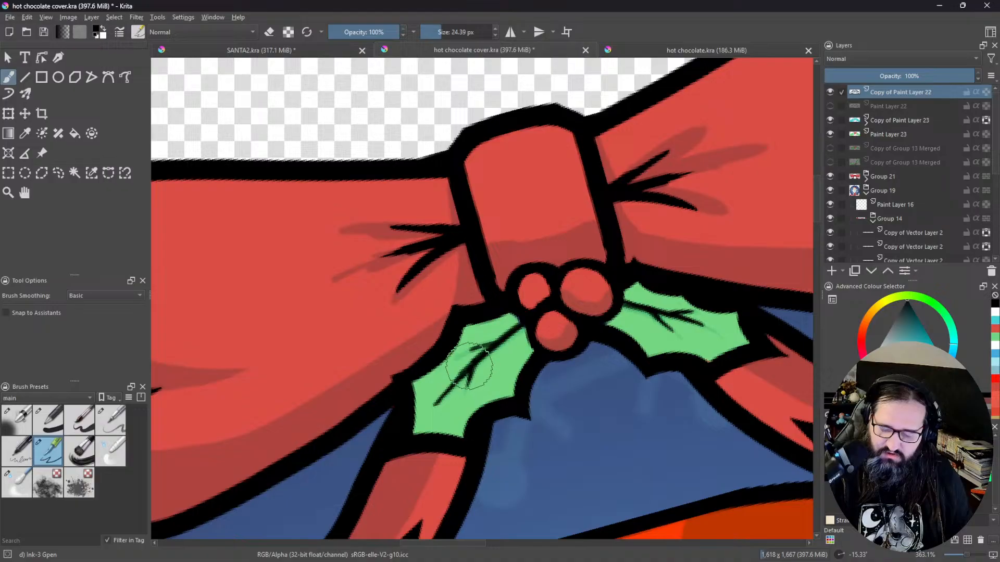
Step: Try reworking the left leaf's vein branches with brush and eraser mode, and undo those strokes
key("e")
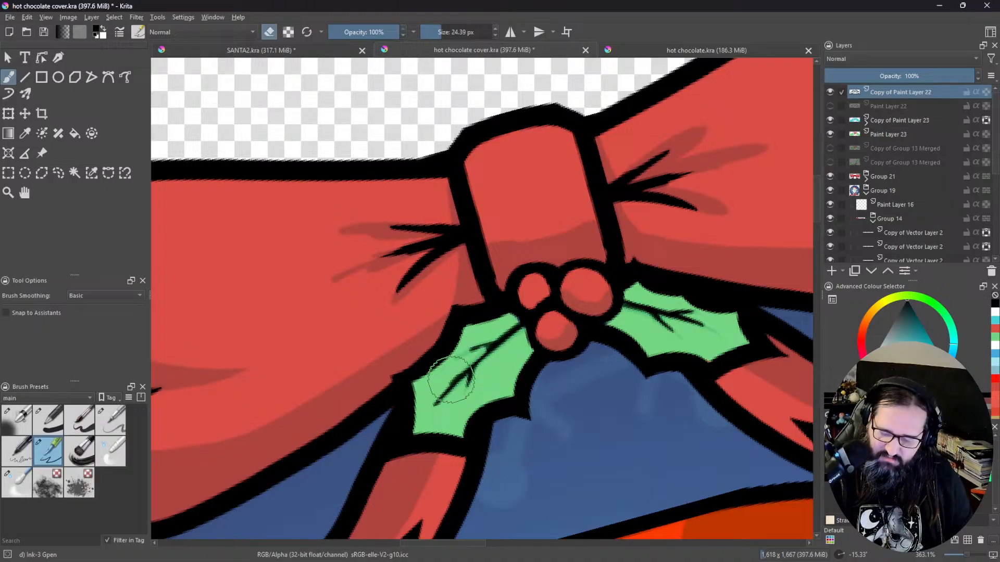
key("e")
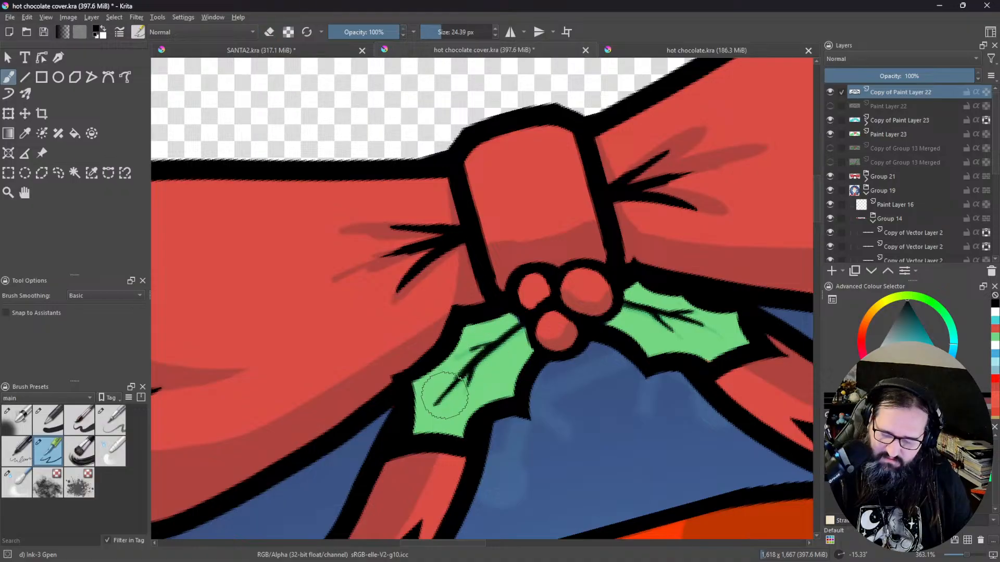
key("e")
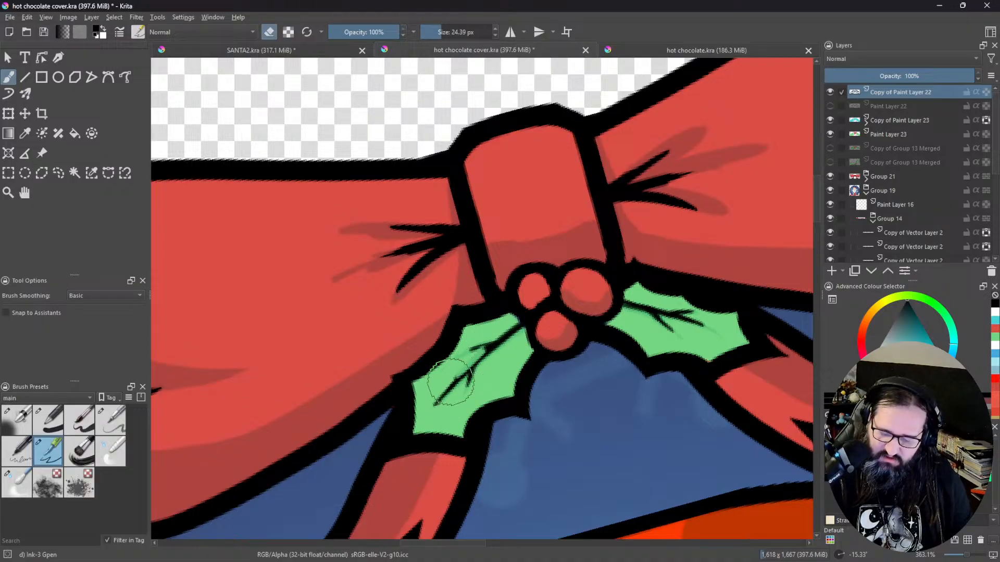
key("ctrl+z")
key("ctrl+z")
key("ctrl+z")
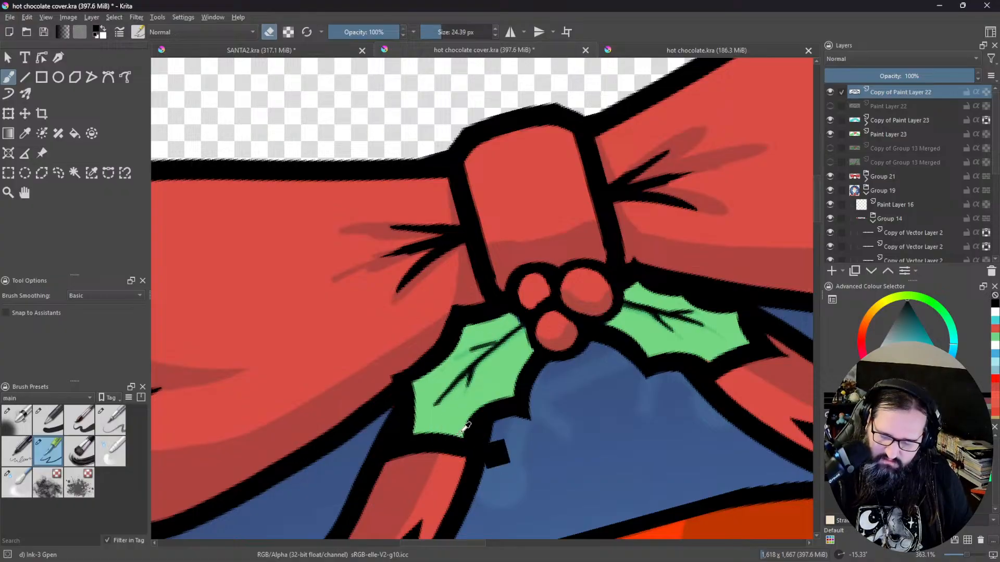
Step: Trim the left leaf's veins with eraser mode and lengthen the lower side branch using an 8.17 px brush
mouse_move(471, 364)
left_mouse_down()
mouse_move(480, 362)
mouse_move(473, 366)
left_mouse_up()
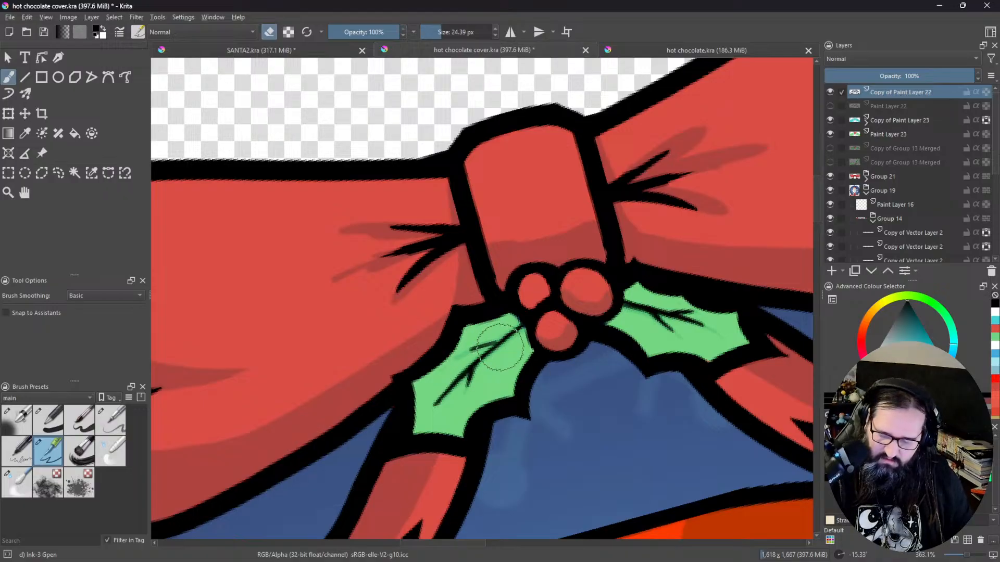
key("e")
mouse_move(521, 343)
left_mouse_down()
mouse_move(496, 343)
mouse_move(508, 348)
left_mouse_up()
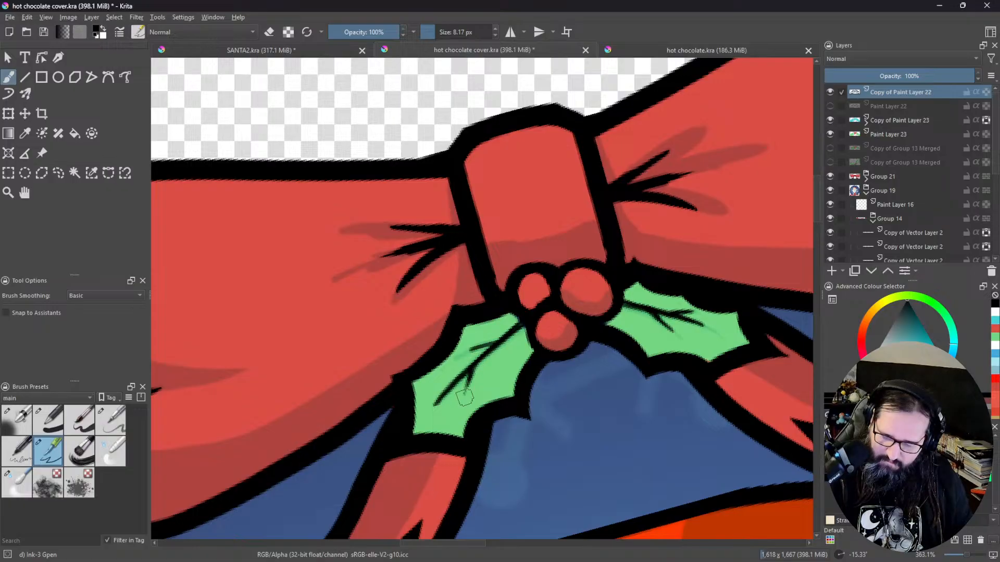
left_click_drag(469, 382, 467, 395)
Step: Duplicate the Multiply layer Copy of Paint Layer 23 and hide the original
scroll(572, 362, "down", 1)
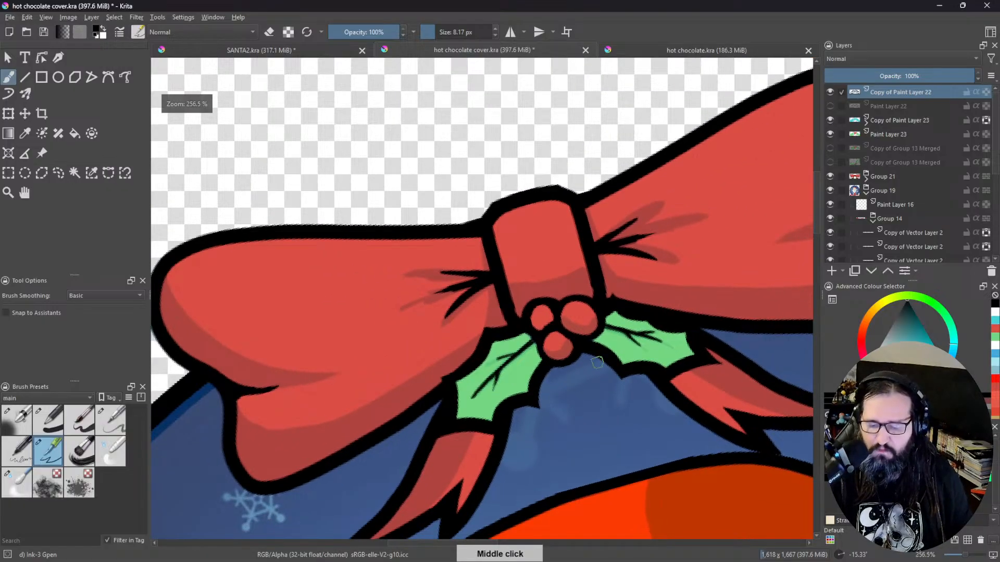
mouse_move(647, 382)
left_mouse_down()
mouse_move(560, 478)
mouse_move(631, 489)
mouse_move(671, 430)
left_mouse_up()
scroll(560, 478, "down", 2)
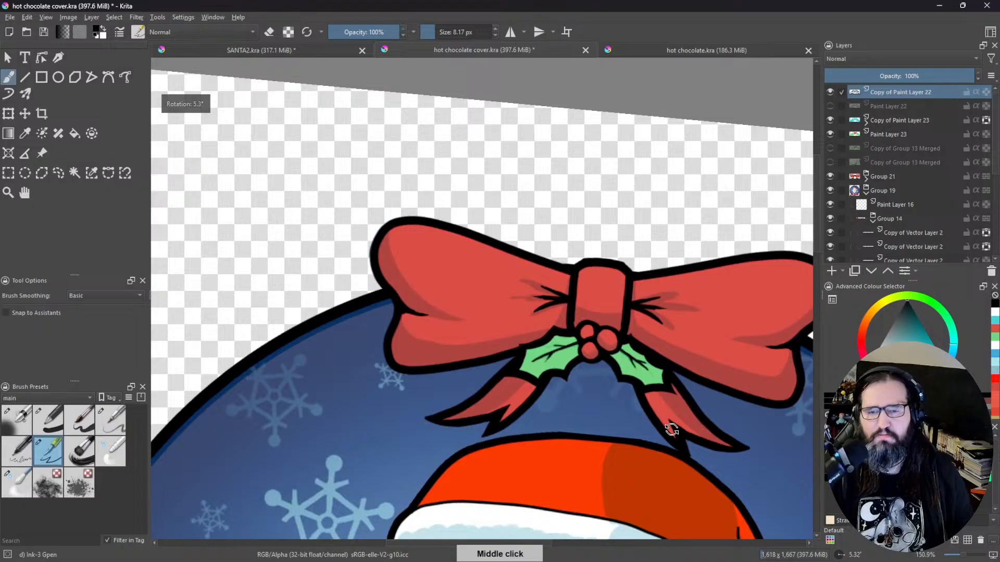
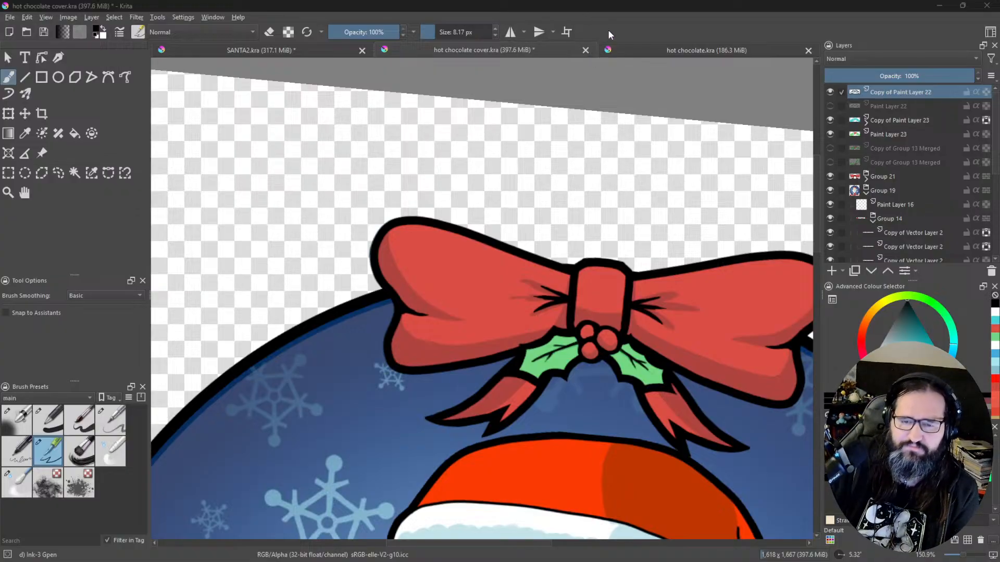
left_click_drag(664, 392, 531, 341)
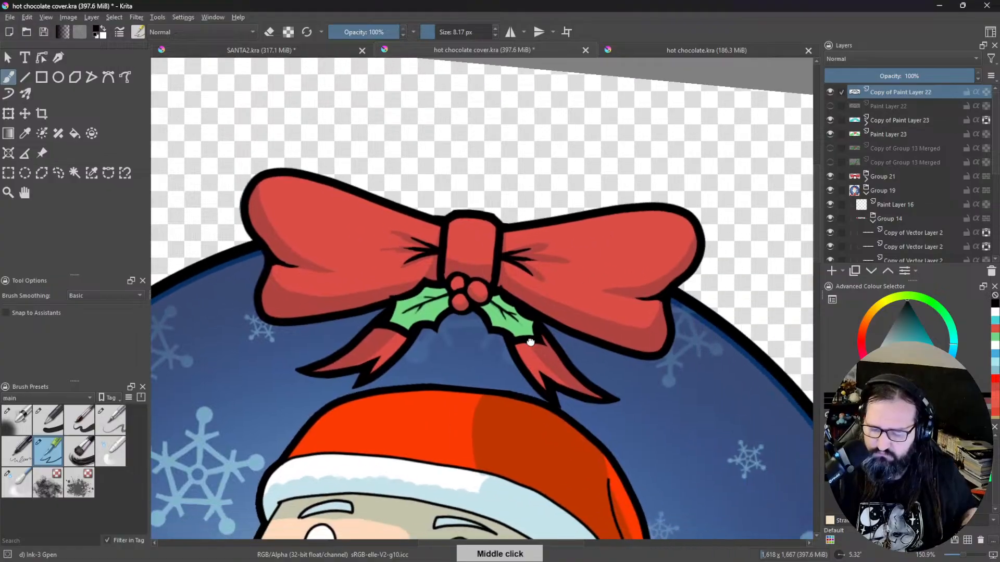
left_click_drag(615, 421, 682, 333)
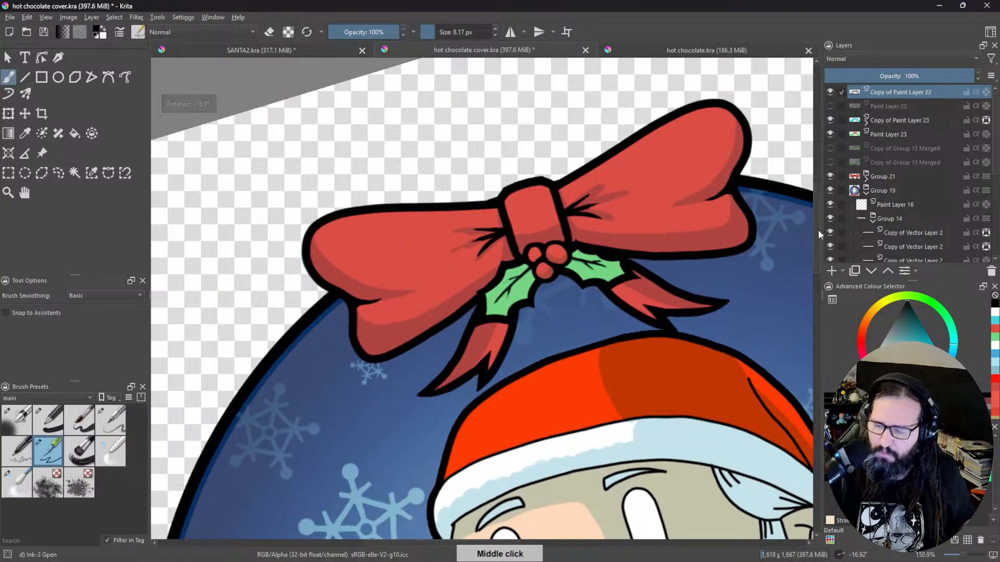
left_click(895, 120)
left_click(854, 271)
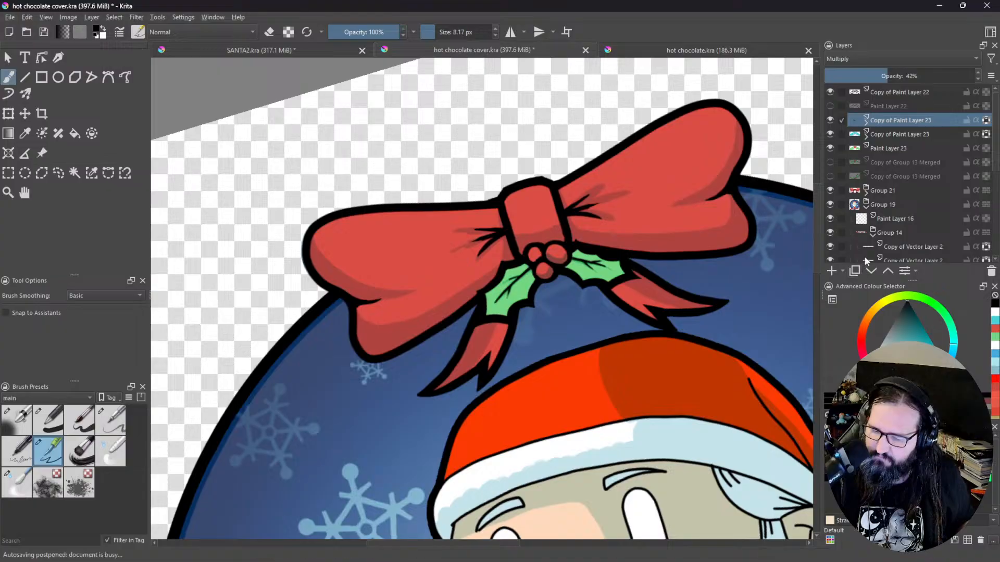
left_click(830, 134)
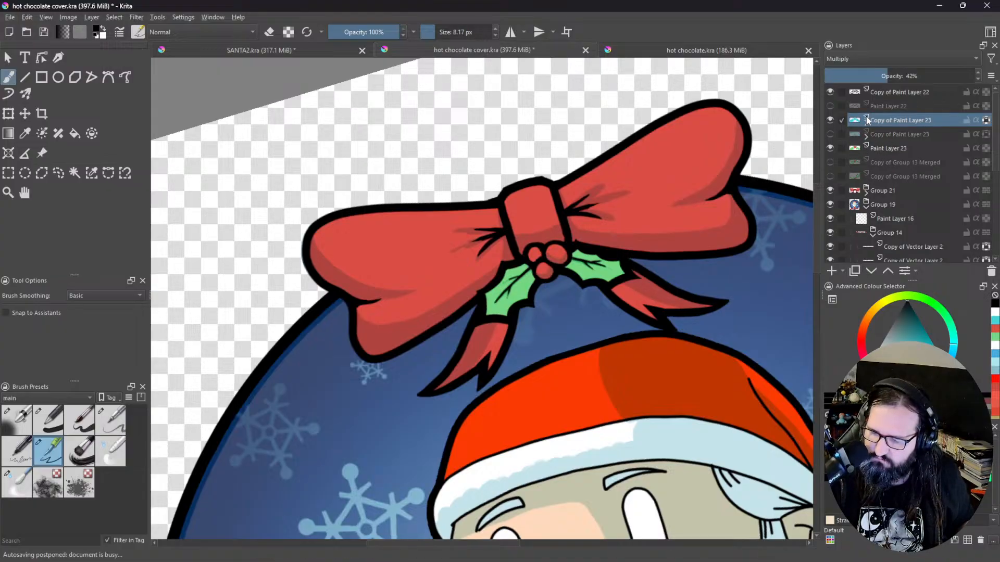
Step: Paint broad white shading areas over the upper halves of both holly leaves in the duplicate layer's Transparency Mask 1
left_click_drag(546, 312, 638, 220)
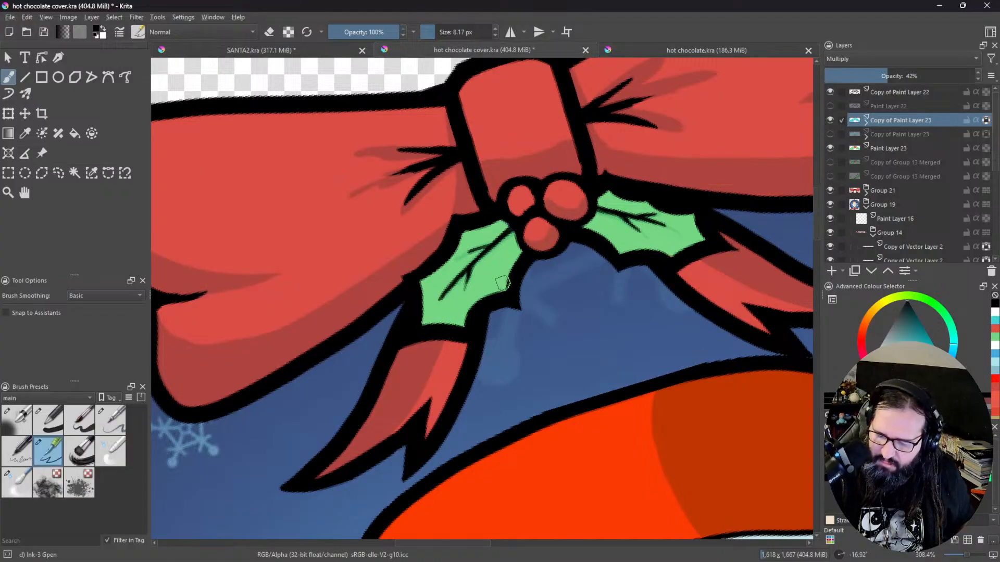
left_click(867, 123)
left_click(889, 134)
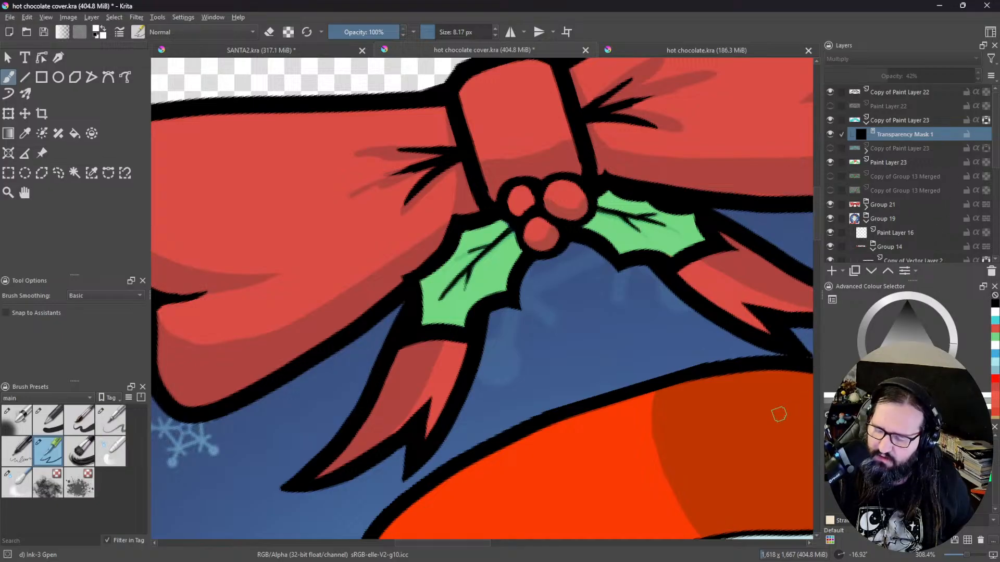
mouse_move(422, 324)
left_mouse_down()
mouse_move(467, 334)
mouse_move(445, 319)
mouse_move(470, 324)
mouse_move(457, 325)
mouse_move(501, 286)
mouse_move(460, 315)
mouse_move(508, 287)
mouse_move(520, 248)
left_mouse_up()
left_click_drag(501, 289, 510, 269)
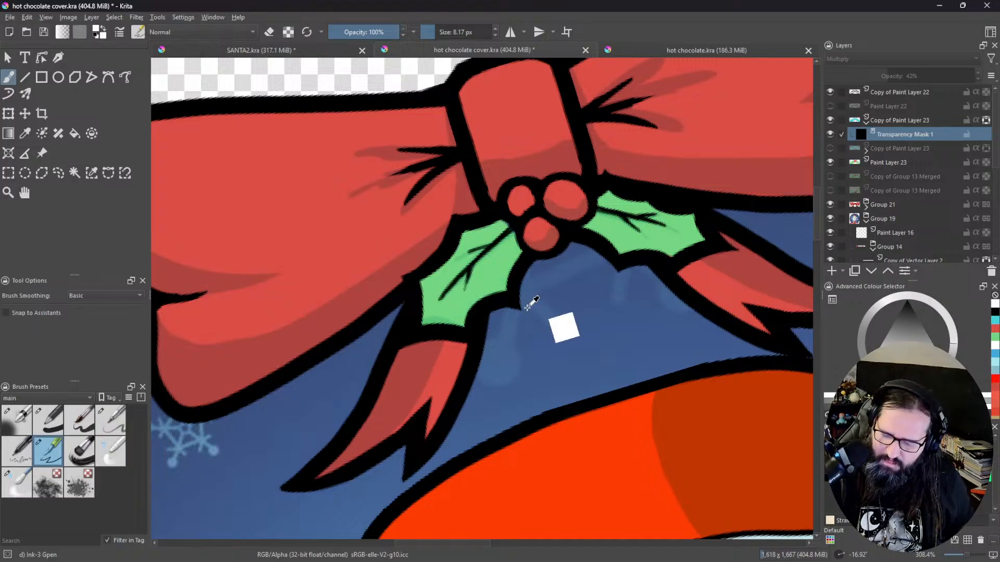
mouse_move(424, 321)
left_mouse_down()
mouse_move(442, 269)
mouse_move(427, 288)
mouse_move(485, 235)
left_mouse_up()
left_click_drag(431, 303, 499, 227)
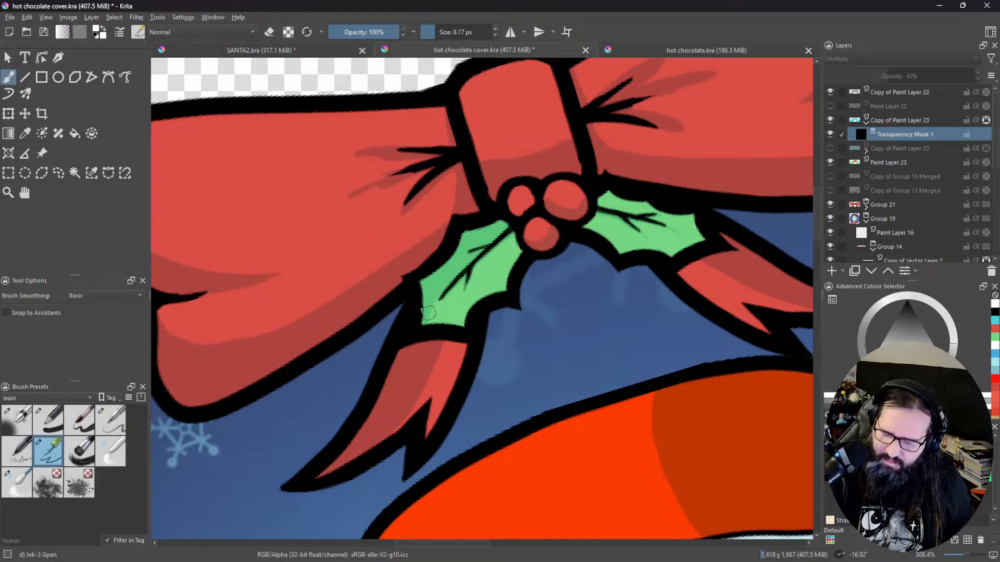
mouse_move(713, 271)
left_mouse_down()
mouse_move(706, 317)
mouse_move(464, 204)
left_mouse_up()
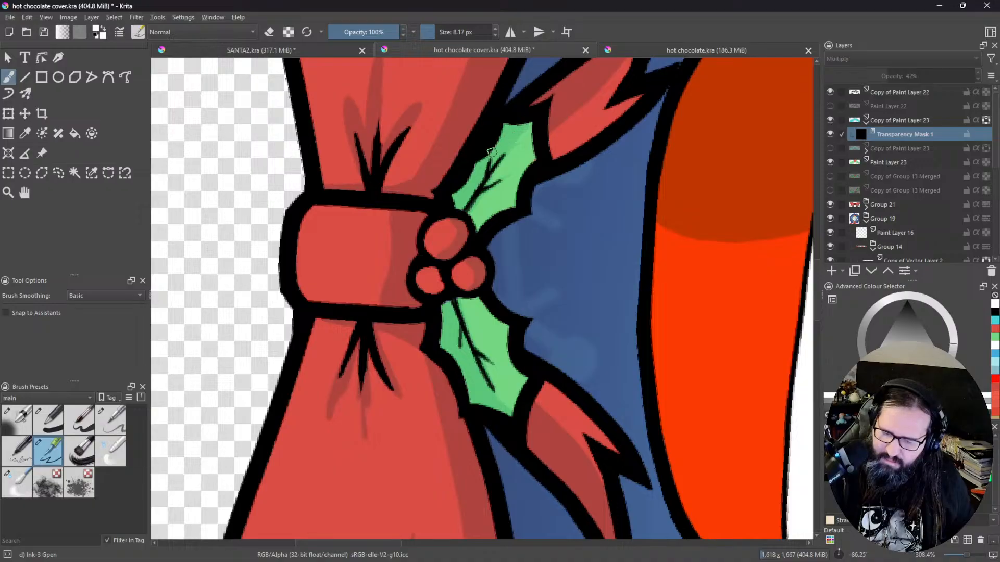
mouse_move(468, 193)
left_mouse_down()
mouse_move(551, 219)
mouse_move(543, 380)
mouse_move(578, 319)
mouse_move(563, 432)
mouse_move(563, 396)
left_mouse_up()
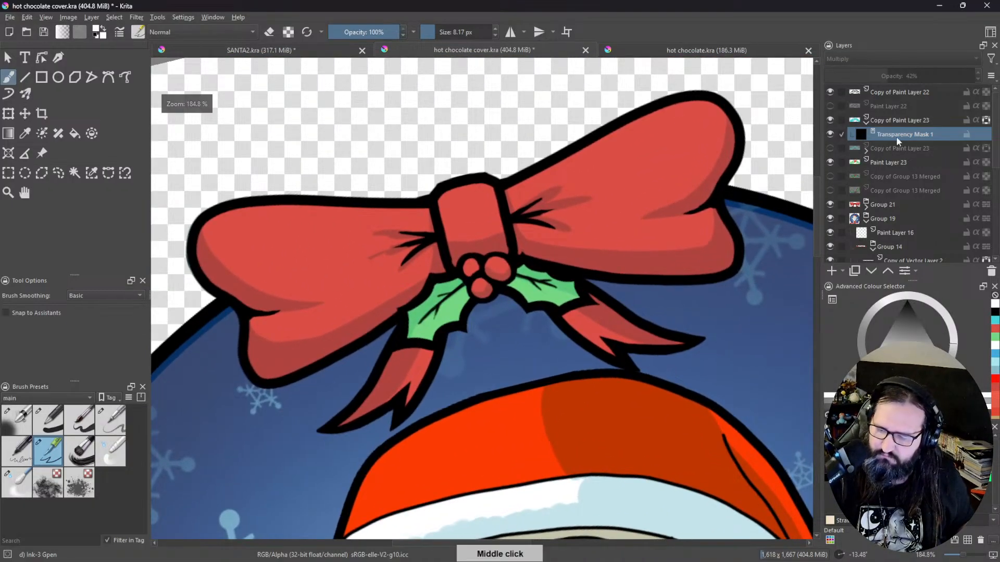
Step: Add a new paint layer above Copy of Paint Layer 22 and dot a pale blue highlight on each of the three holly berries
left_click(889, 120)
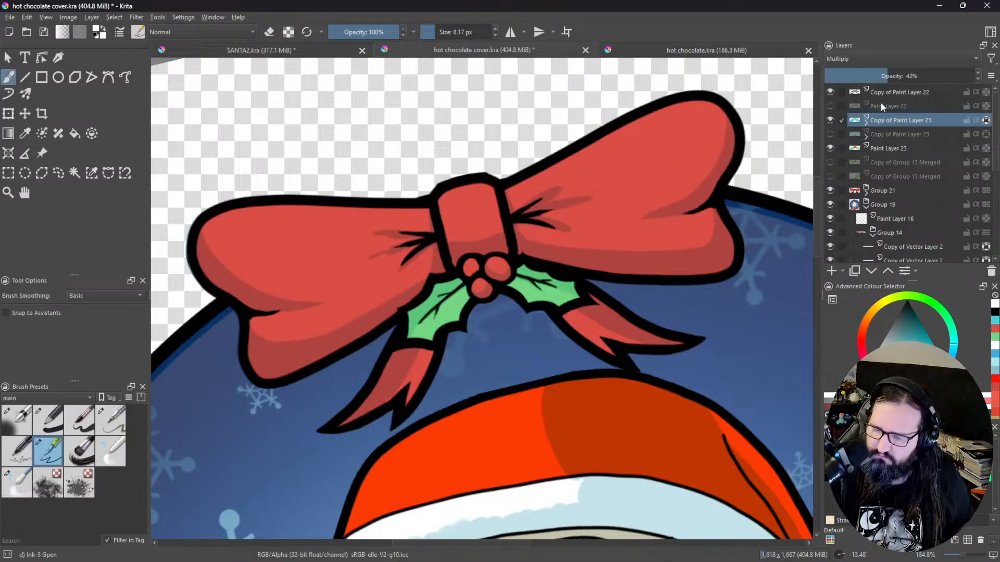
key("Insert")
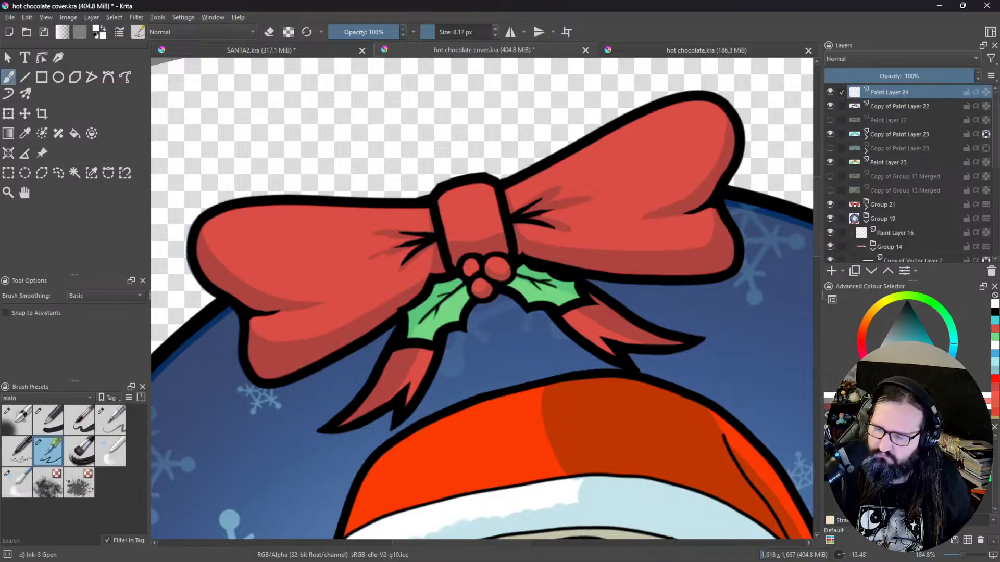
left_click_drag(879, 360, 883, 362)
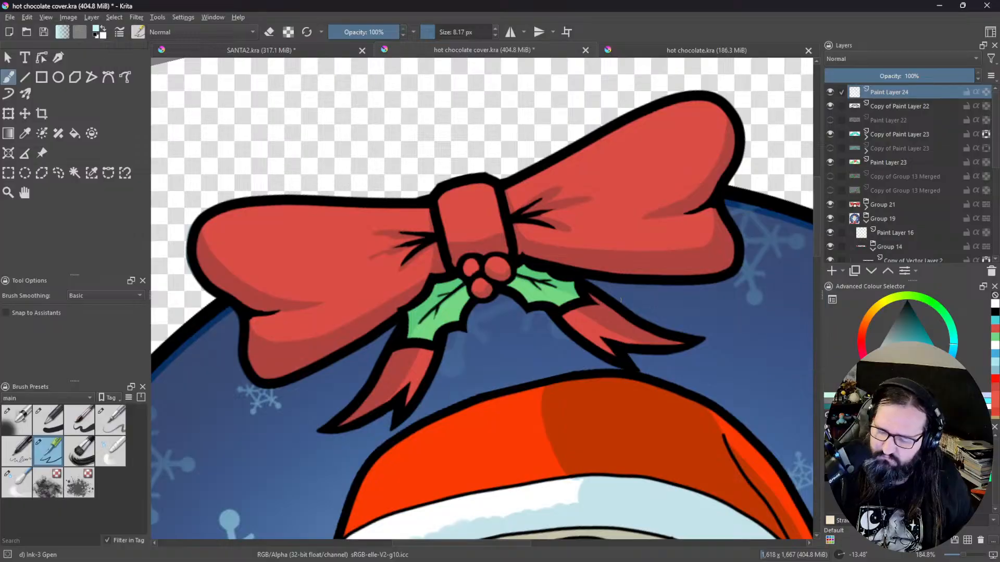
left_click_drag(532, 272, 555, 250)
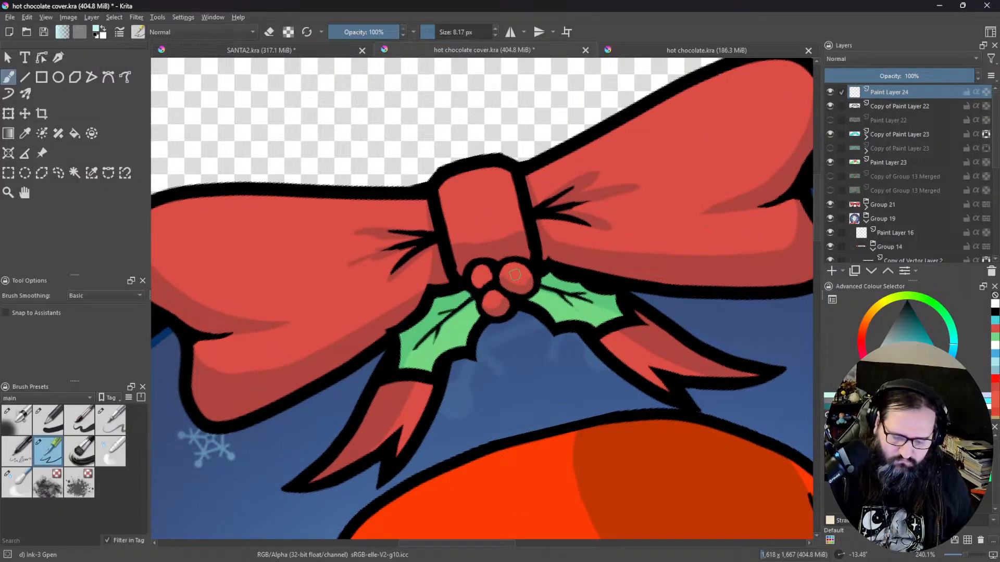
left_click(515, 269)
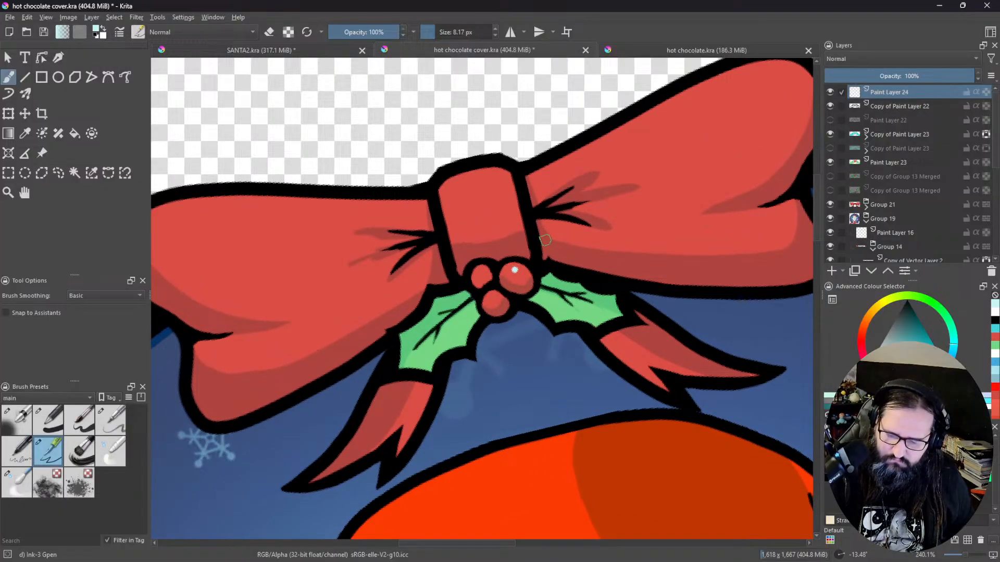
left_click(480, 270)
left_click(493, 296)
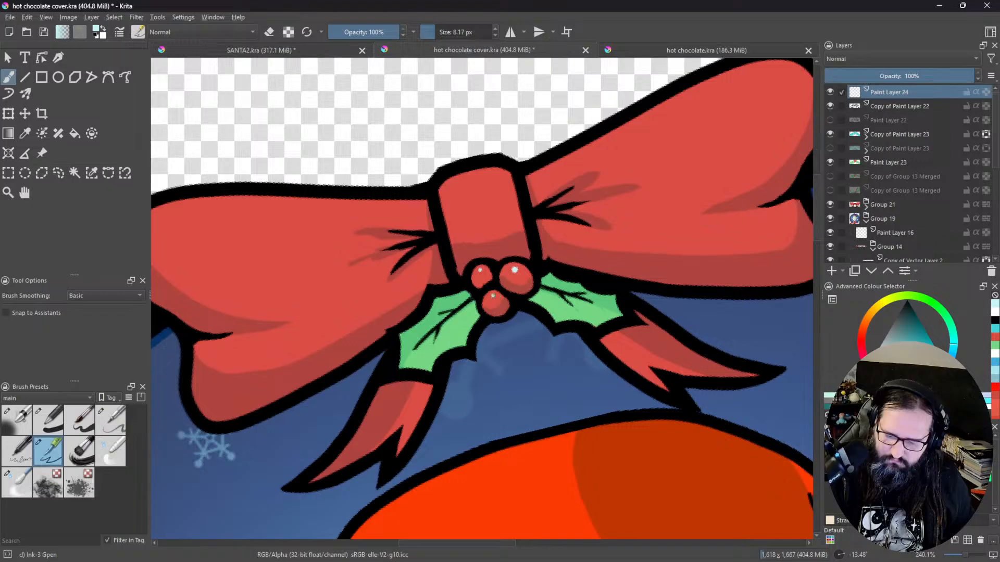
Step: Paint a thin pale blue highlight beside the left holly leaf's centre vein on Paint Layer 24
left_click(868, 137)
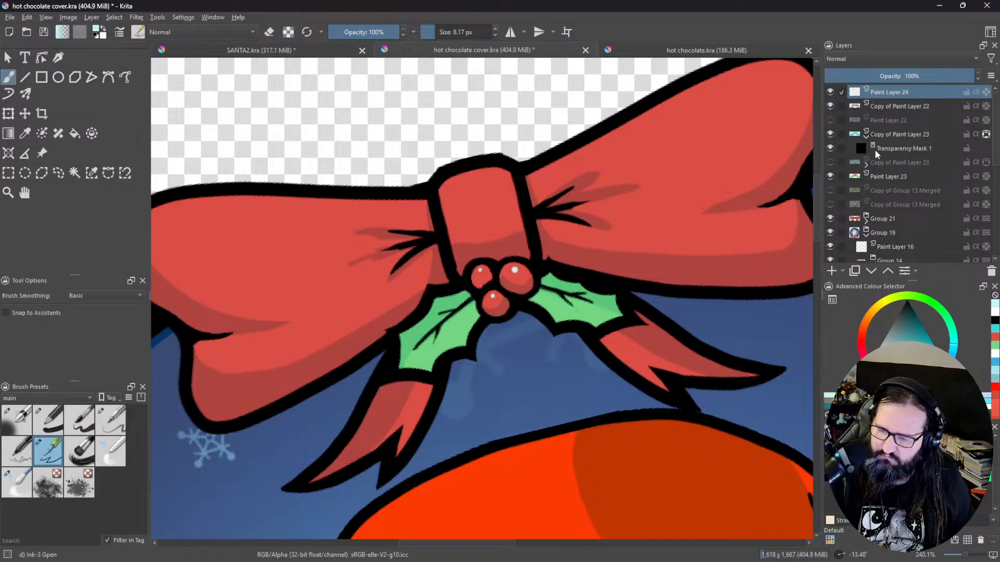
left_click(880, 149)
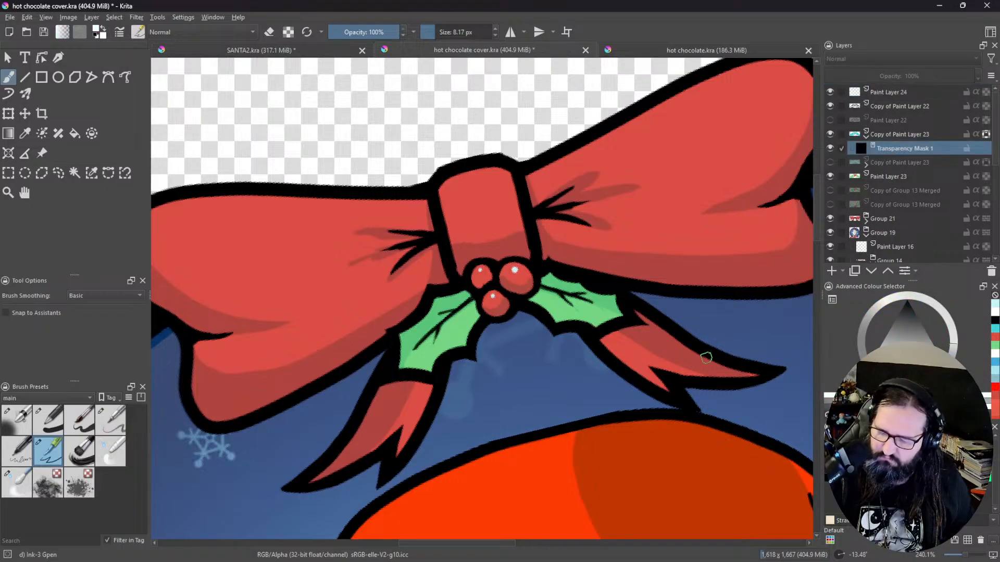
left_click_drag(581, 348, 471, 284)
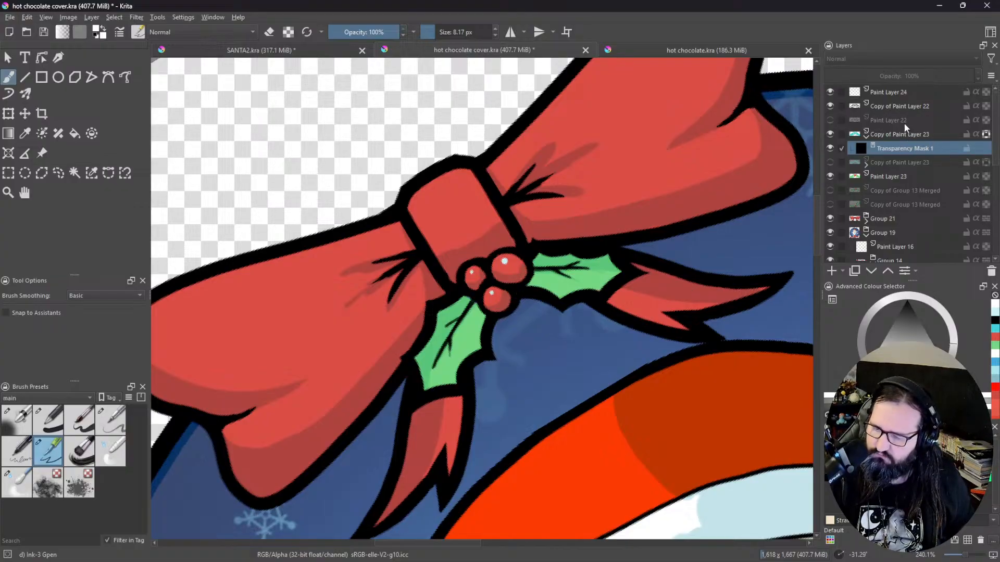
left_click(893, 93)
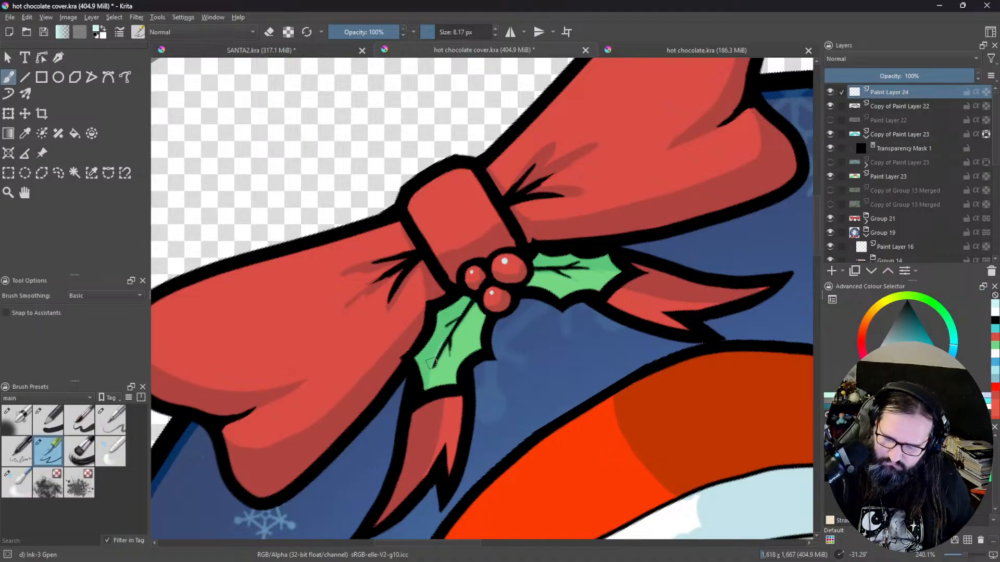
mouse_move(463, 314)
left_mouse_down()
mouse_move(441, 345)
mouse_move(450, 332)
left_mouse_up()
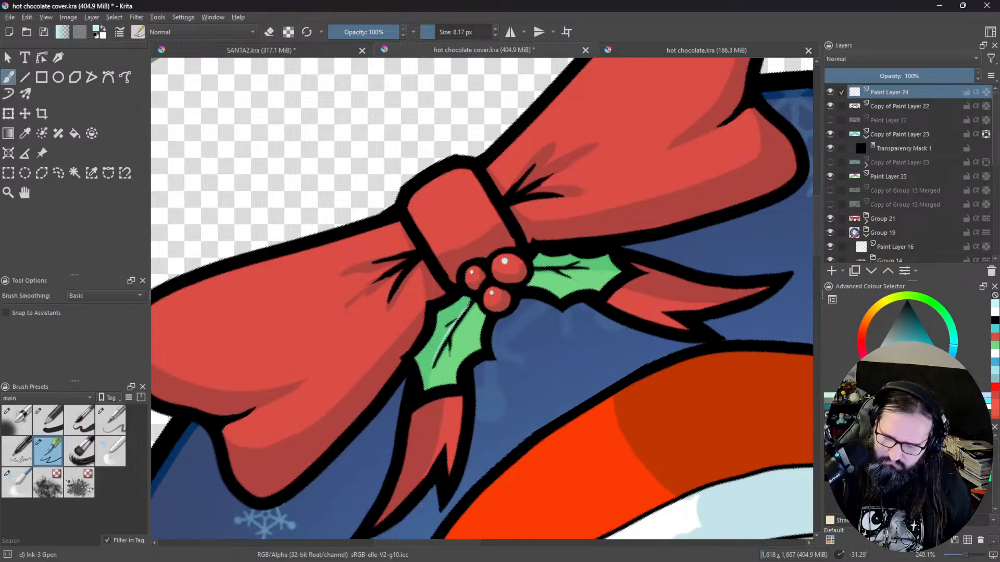
middle_click(531, 312)
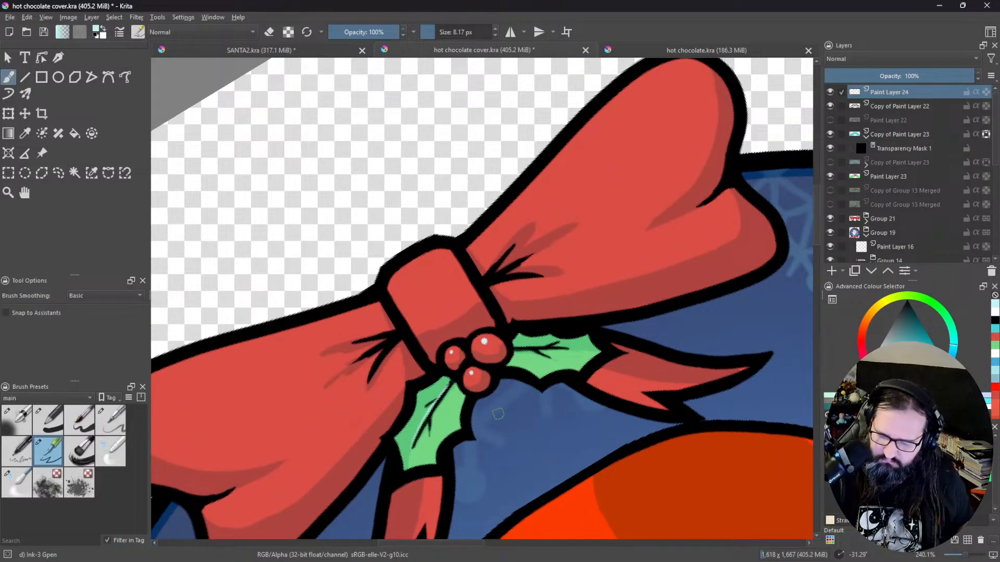
middle_click(544, 369)
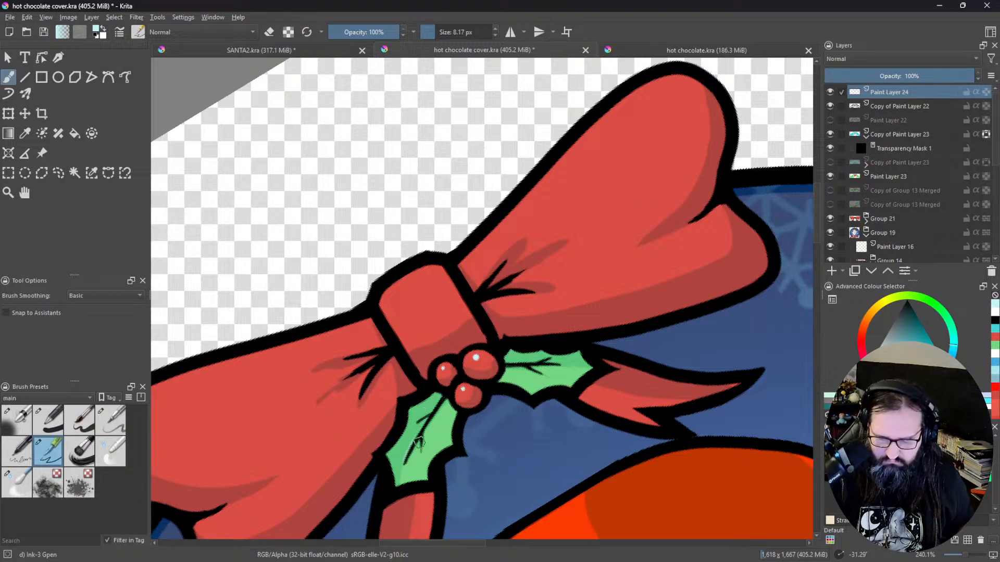
mouse_move(417, 444)
left_mouse_down()
mouse_move(398, 485)
mouse_move(417, 431)
left_mouse_up()
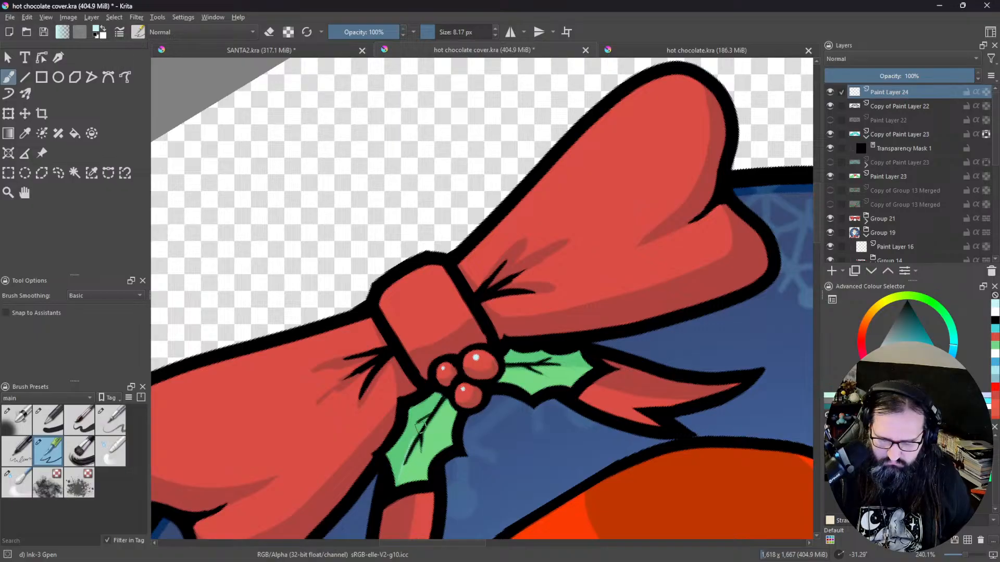
left_click_drag(402, 464, 421, 428)
Step: Add a thin pale blue highlight above the right holly leaf's centre vein and trim it in eraser mode
left_click_drag(635, 355, 614, 408)
left_click_drag(614, 408, 636, 285)
left_click_drag(594, 358, 626, 333)
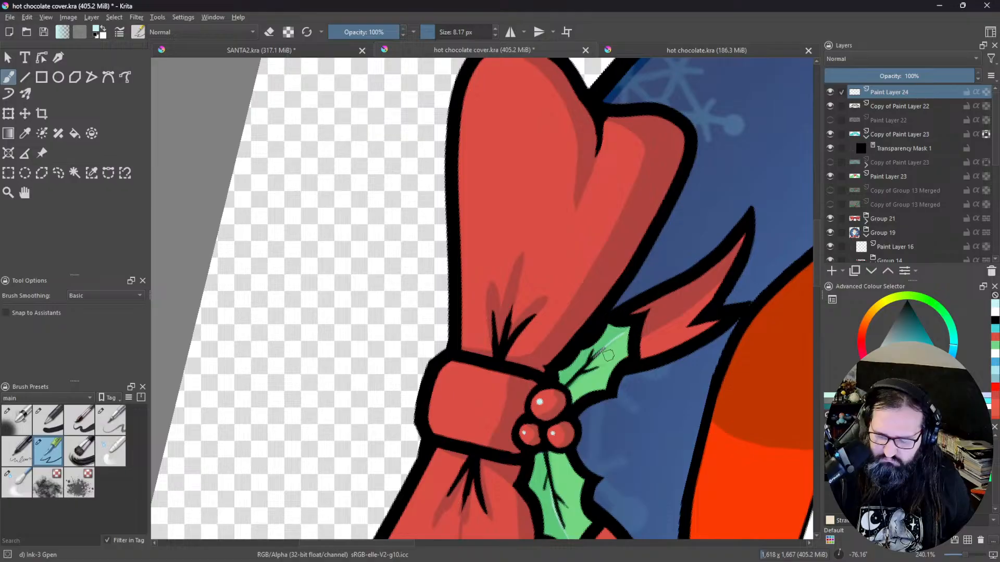
key("e")
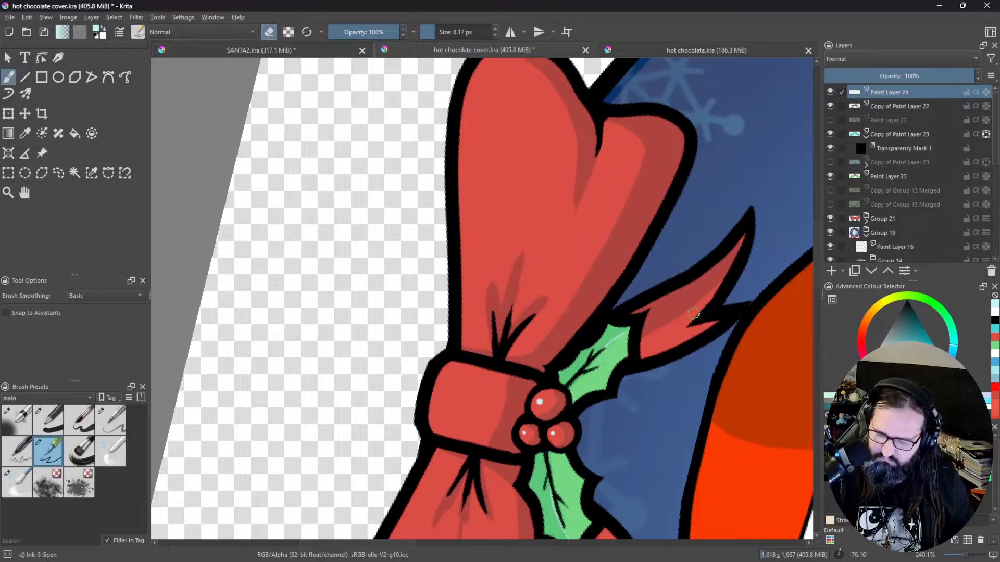
left_click_drag(693, 334, 521, 477)
left_click_drag(621, 436, 569, 497)
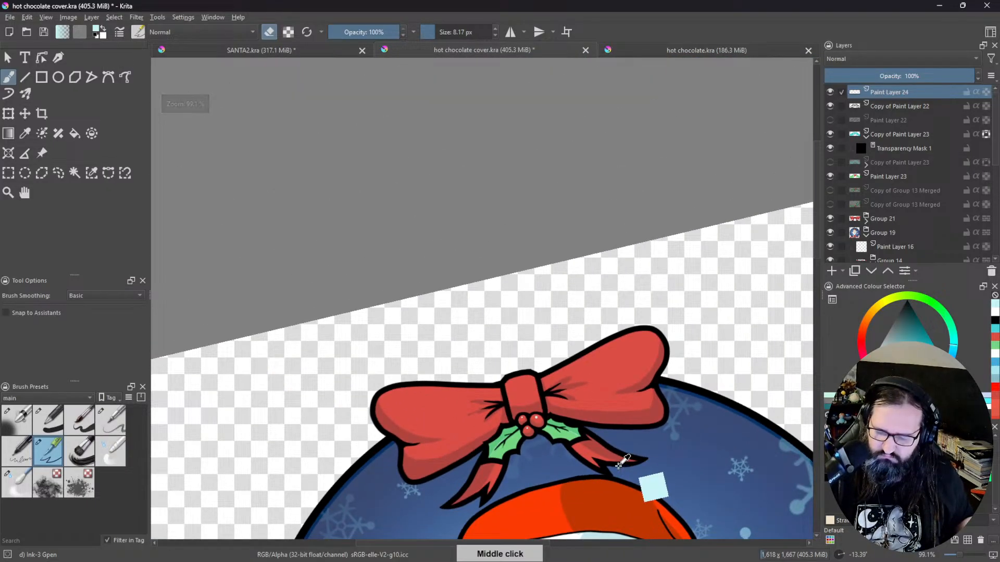
scroll(623, 472, "up", 5)
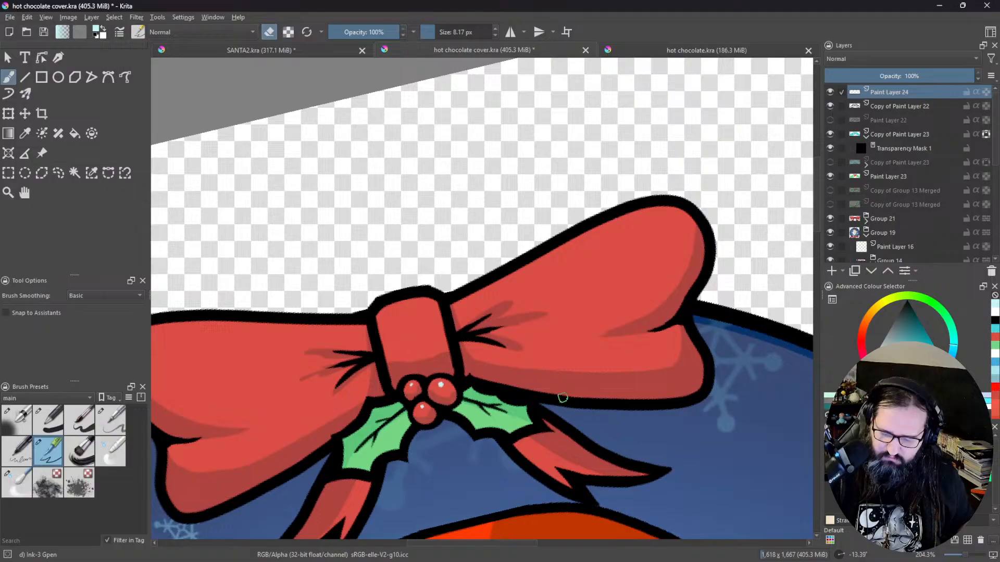
left_click_drag(527, 384, 585, 317)
mouse_move(533, 348)
left_mouse_down()
mouse_move(584, 344)
mouse_move(497, 350)
left_mouse_up()
Step: Try a soft pale blue highlight across the left bow loop with Airbrush Soft at 58.13 px, and undo it
left_click(17, 419)
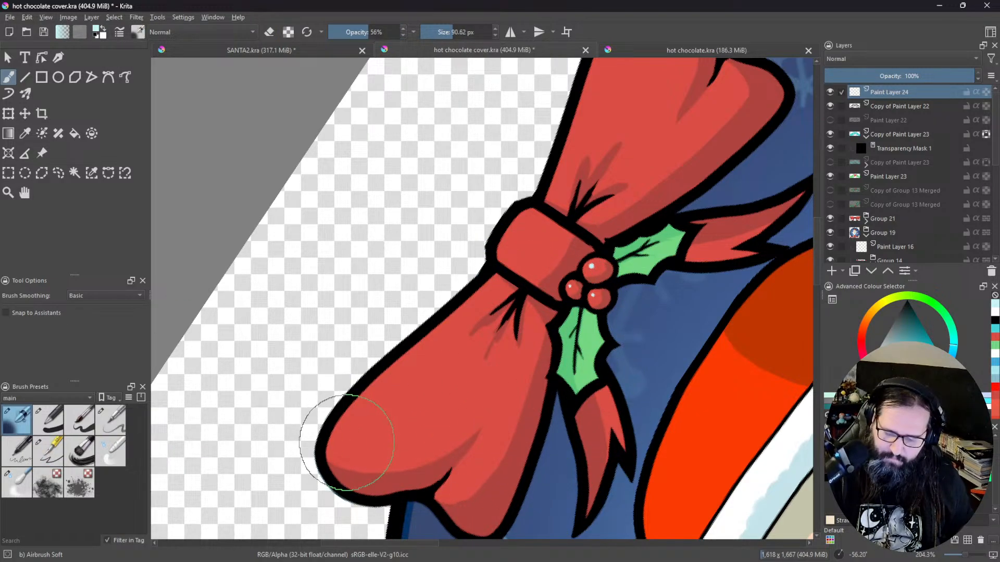
mouse_move(437, 380)
left_mouse_down()
mouse_move(370, 424)
mouse_move(406, 424)
left_mouse_up()
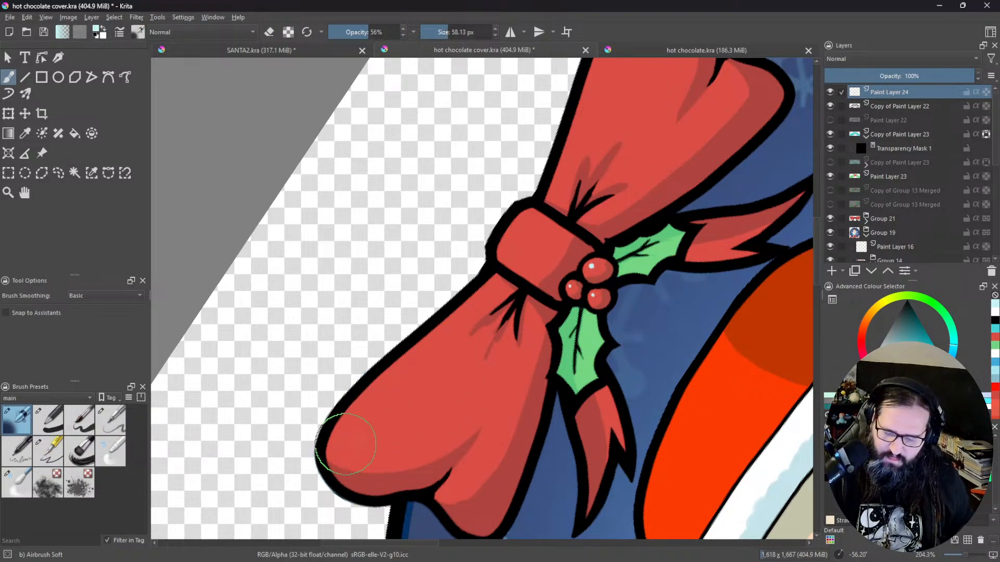
left_click_drag(346, 442, 477, 312)
key("ctrl+z")
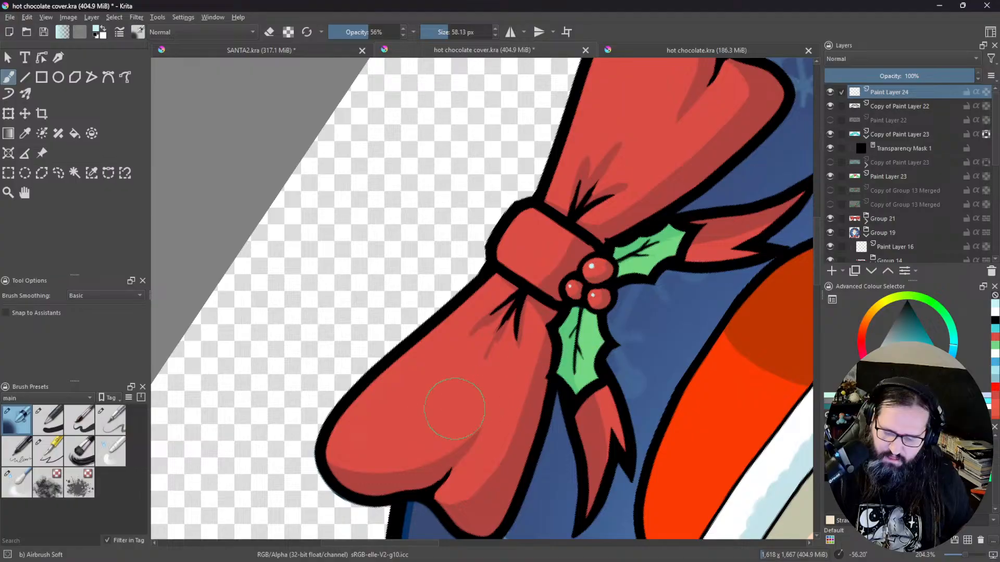
Step: Examine the whole cover artwork from the bow and holly down to the title banner
left_click_drag(641, 399, 565, 461)
left_click_drag(664, 450, 657, 515)
left_click_drag(653, 432, 471, 201)
left_click_drag(620, 291, 606, 423)
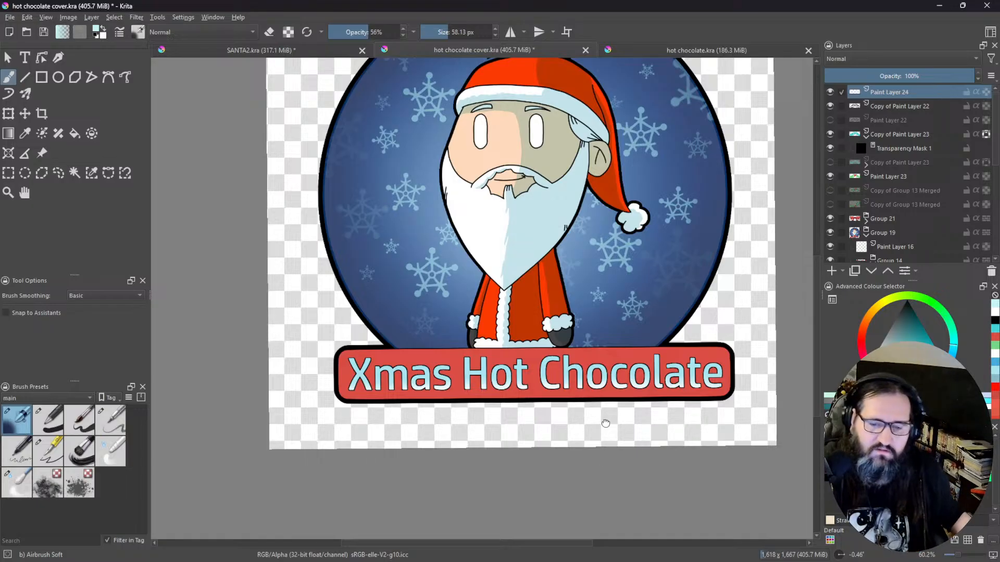
left_click_drag(606, 423, 615, 282)
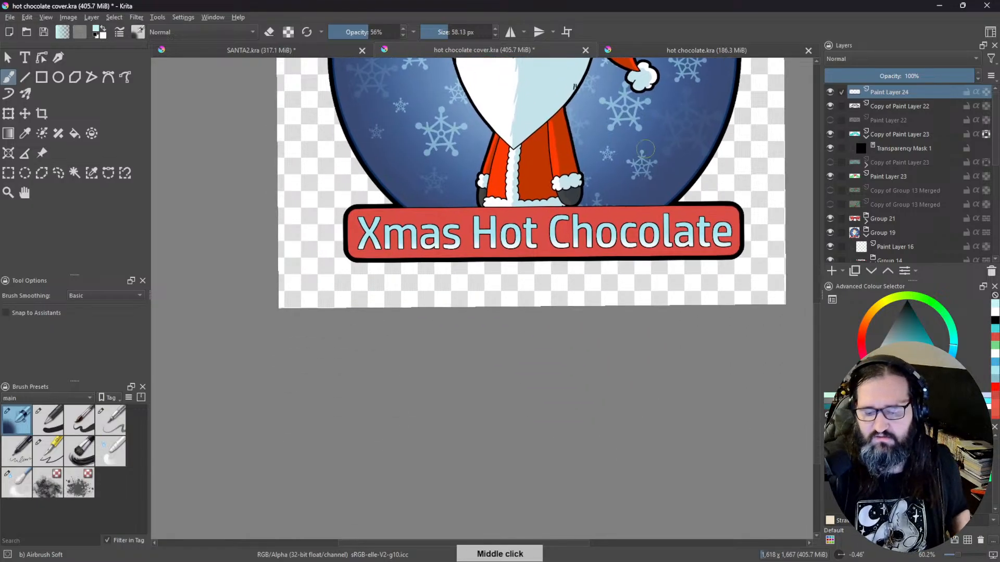
left_click_drag(624, 196, 581, 391)
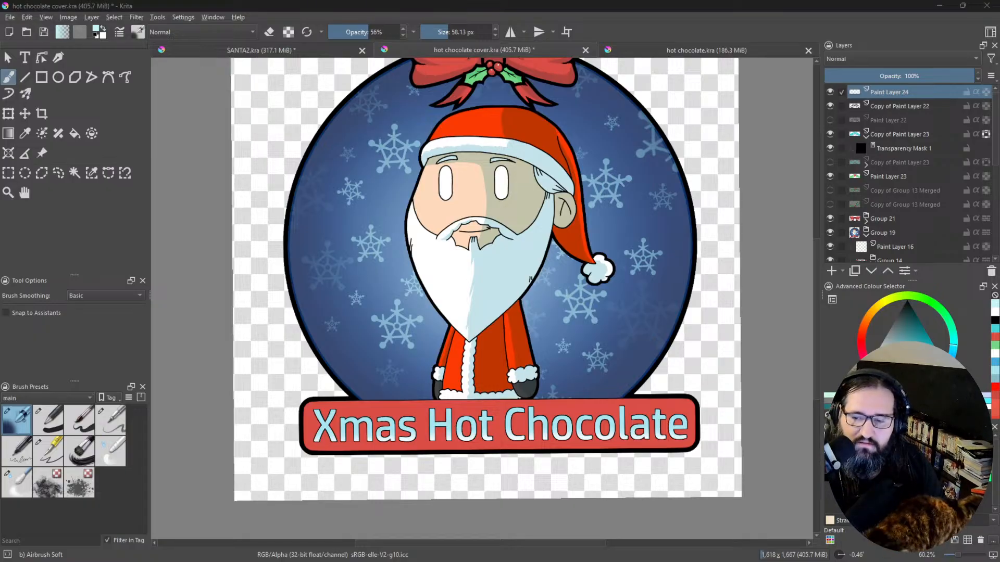
left_click(581, 388)
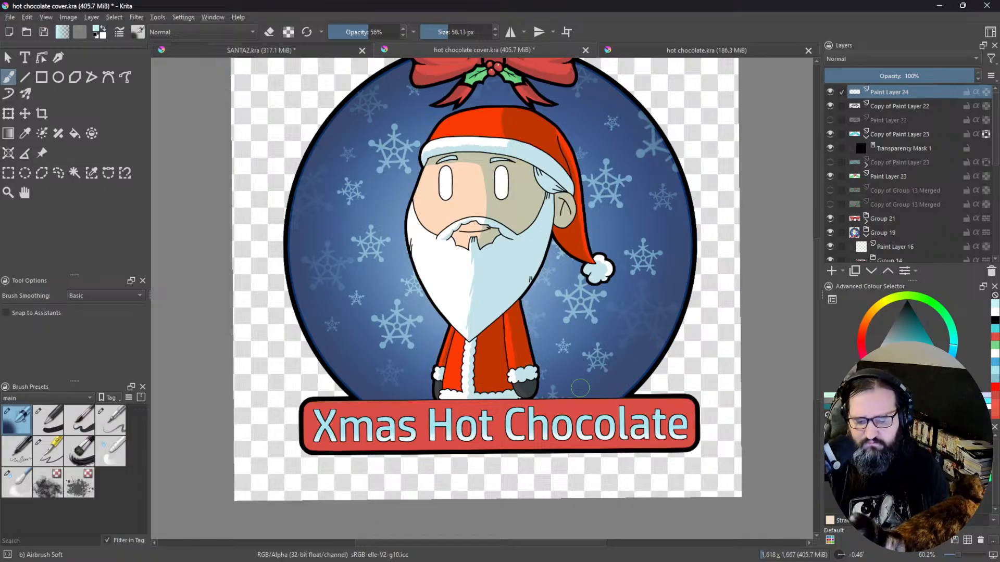
left_click_drag(579, 364, 614, 416)
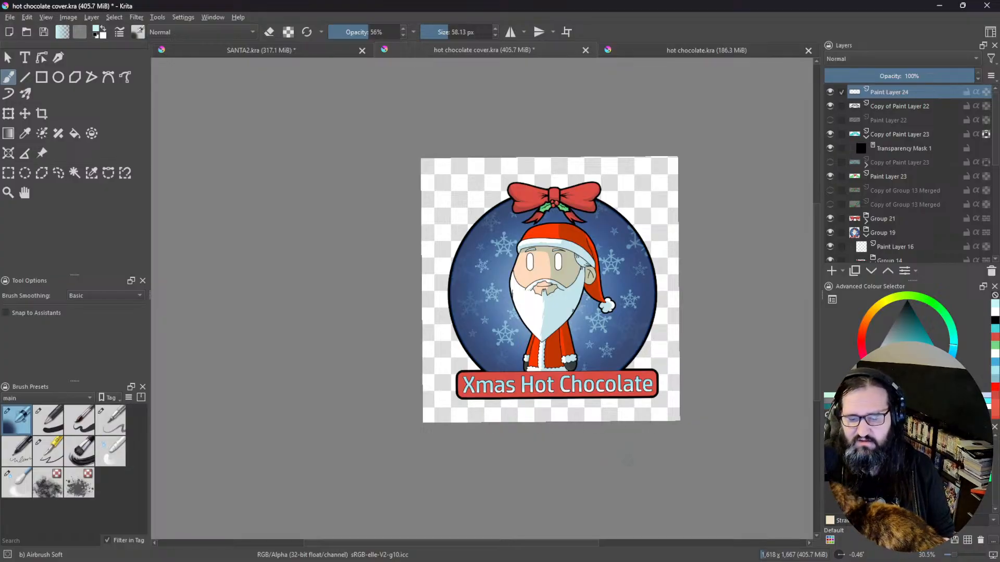
Step: Save the hot chocolate cover, then close hot chocolate.kra and SANTA2.kra, saving the changes to SANTA2.kra
left_click(10, 17)
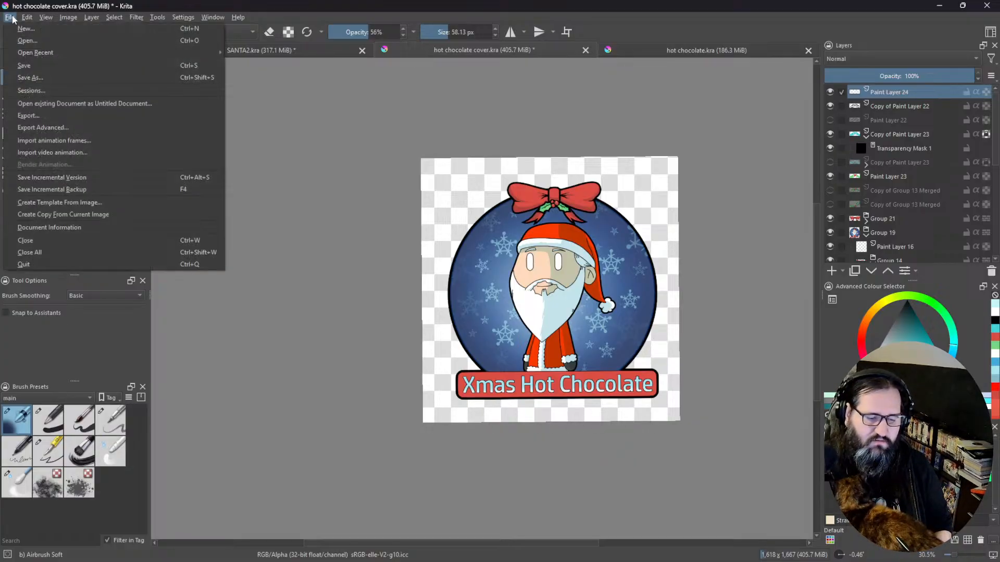
left_click(36, 66)
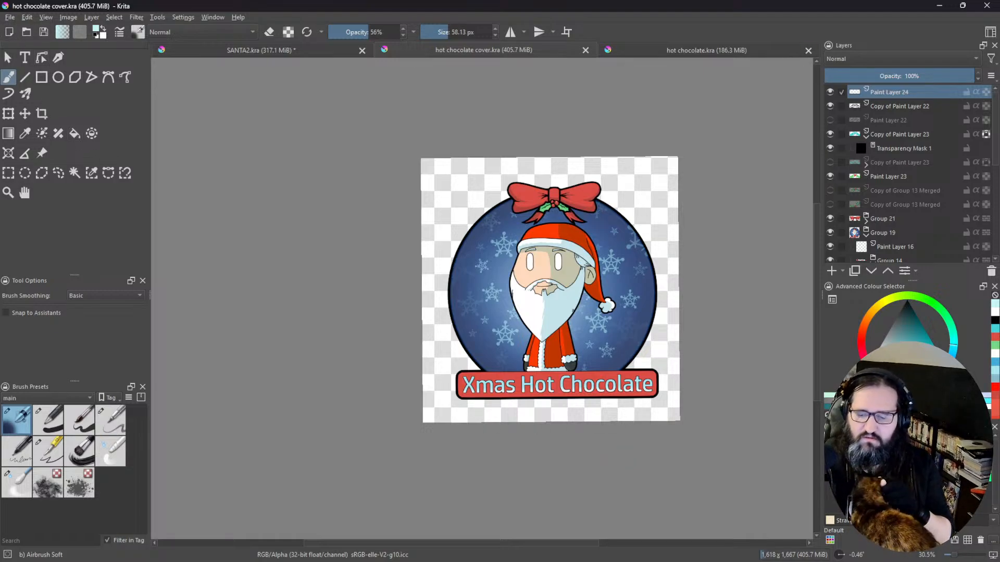
left_click(808, 50)
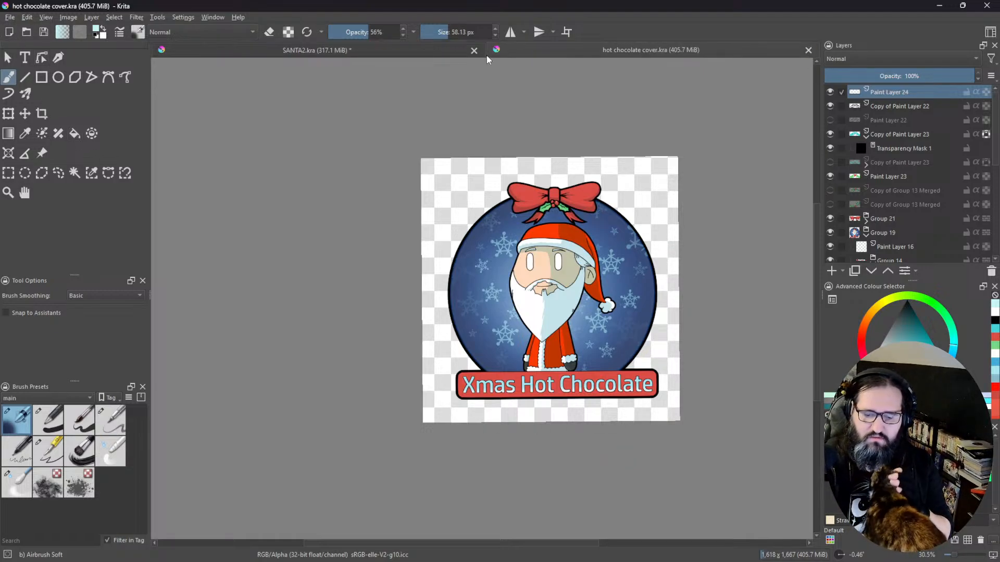
left_click(474, 50)
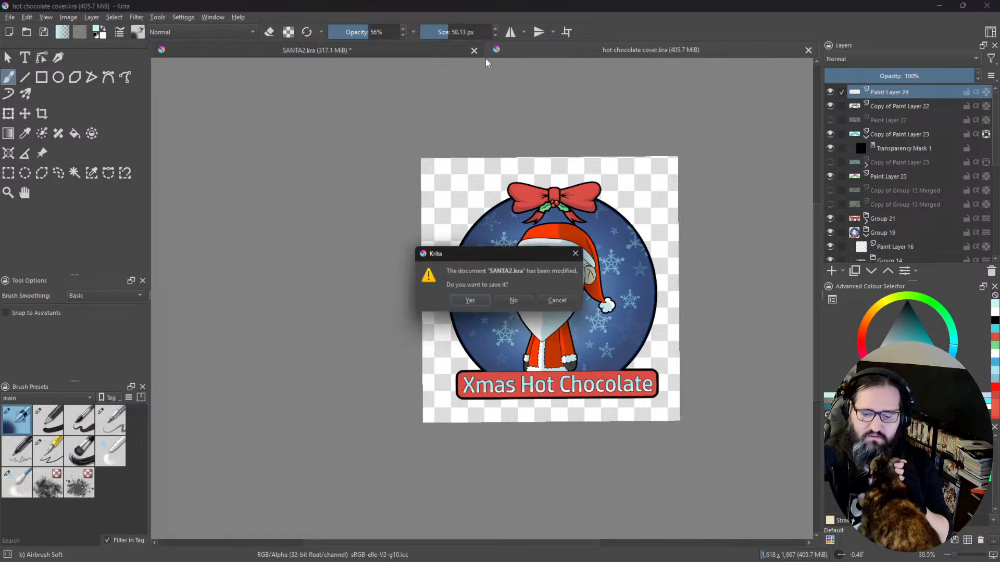
left_click(470, 301)
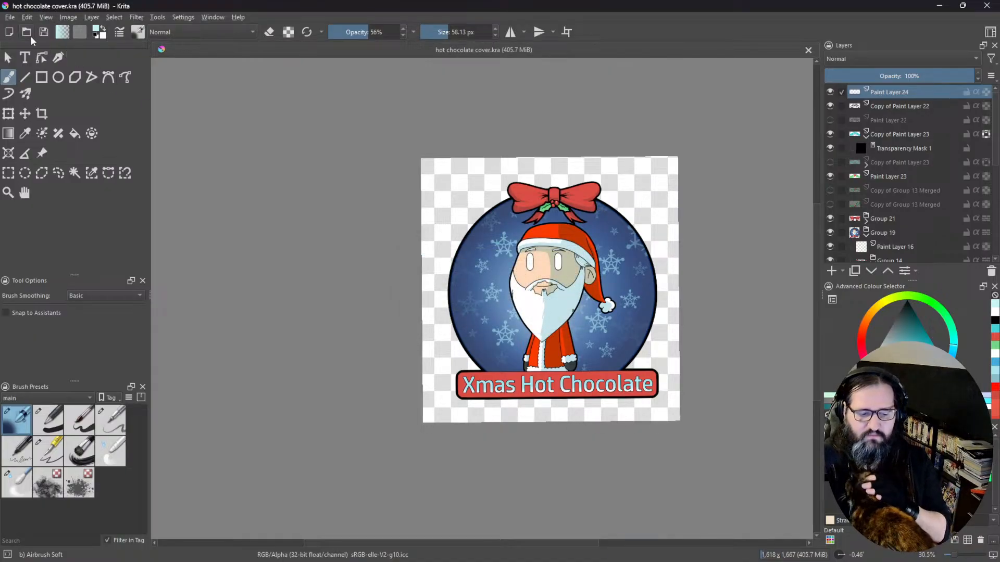
Step: Open the earlier hot chocolate cover.kra from the colour pages xmas folder as a recent file
left_click(10, 17)
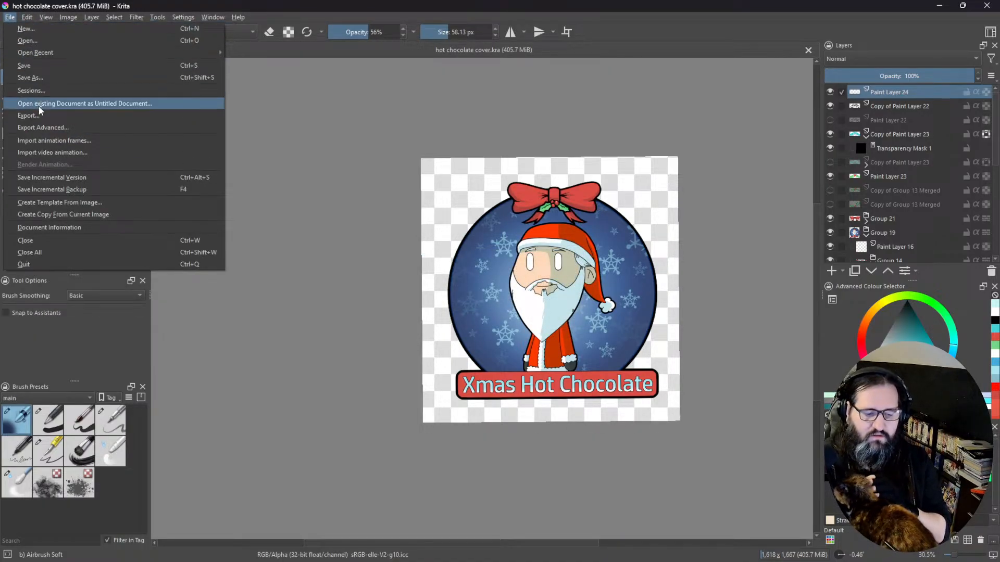
mouse_move(47, 52)
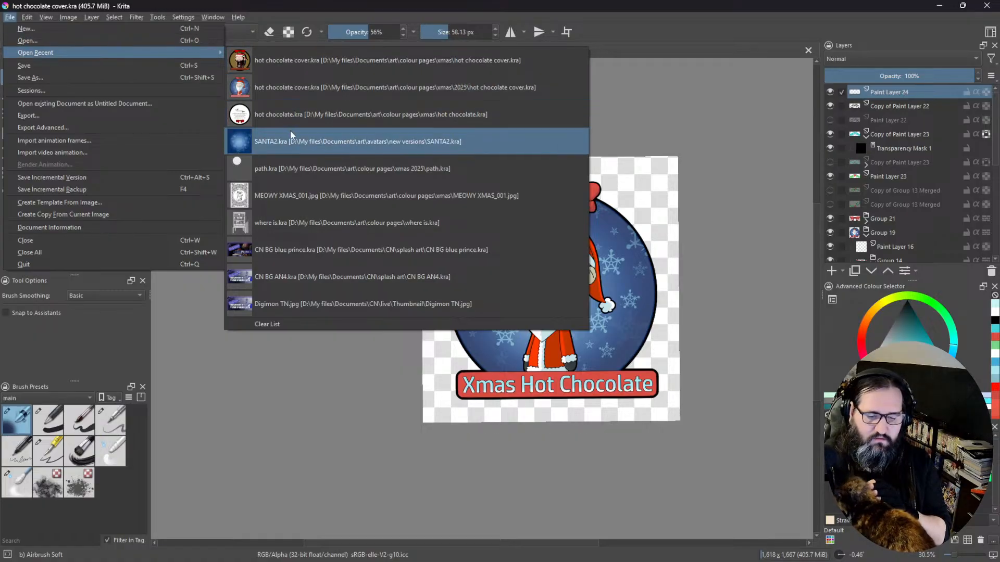
left_click(348, 70)
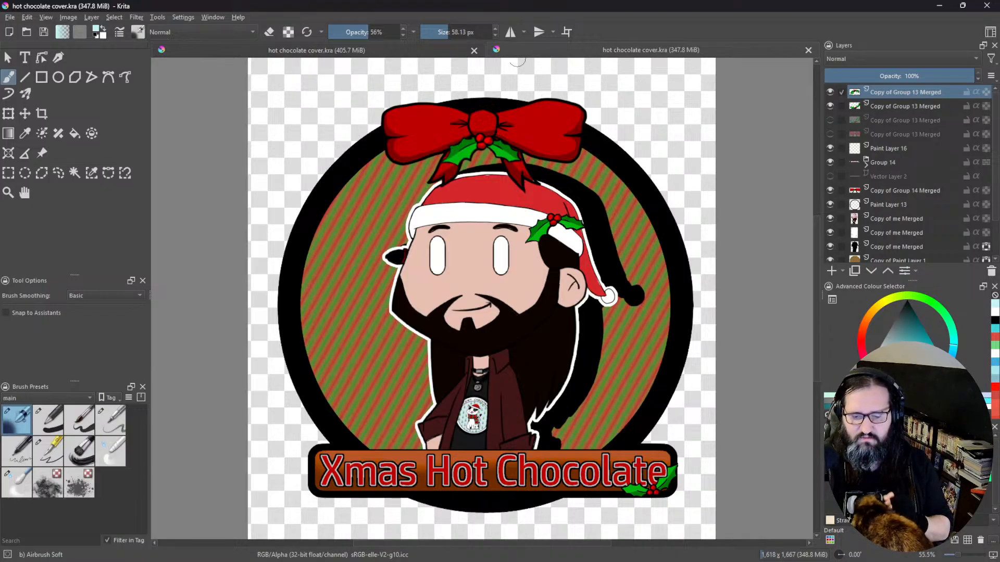
left_click(427, 52)
right_click(631, 52)
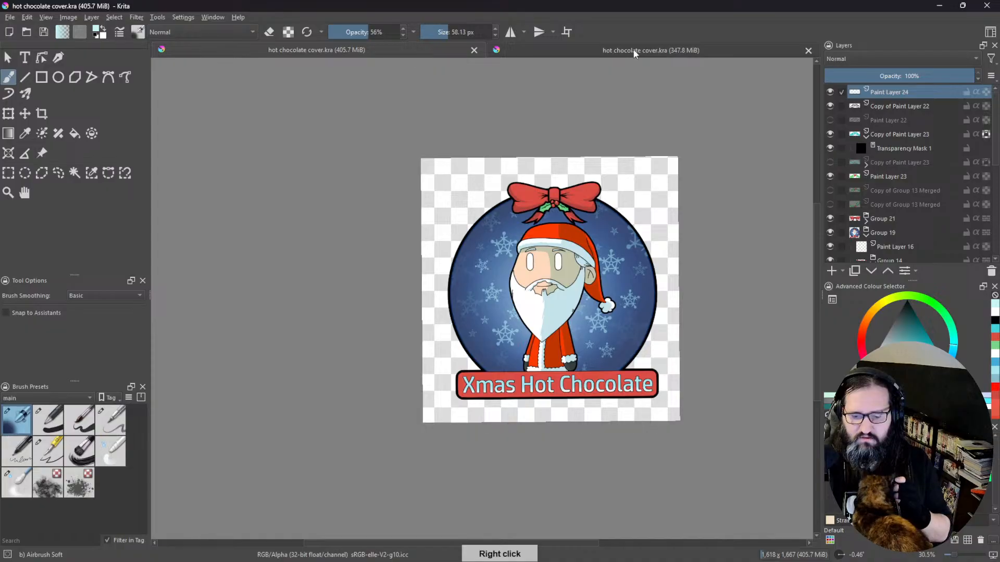
left_click(219, 18)
mouse_move(250, 40)
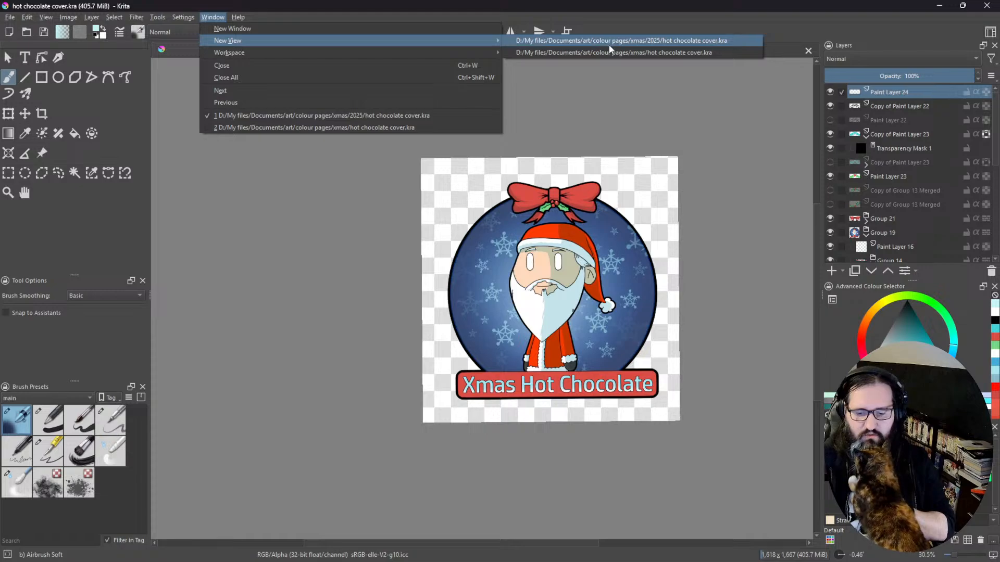
mouse_move(463, 53)
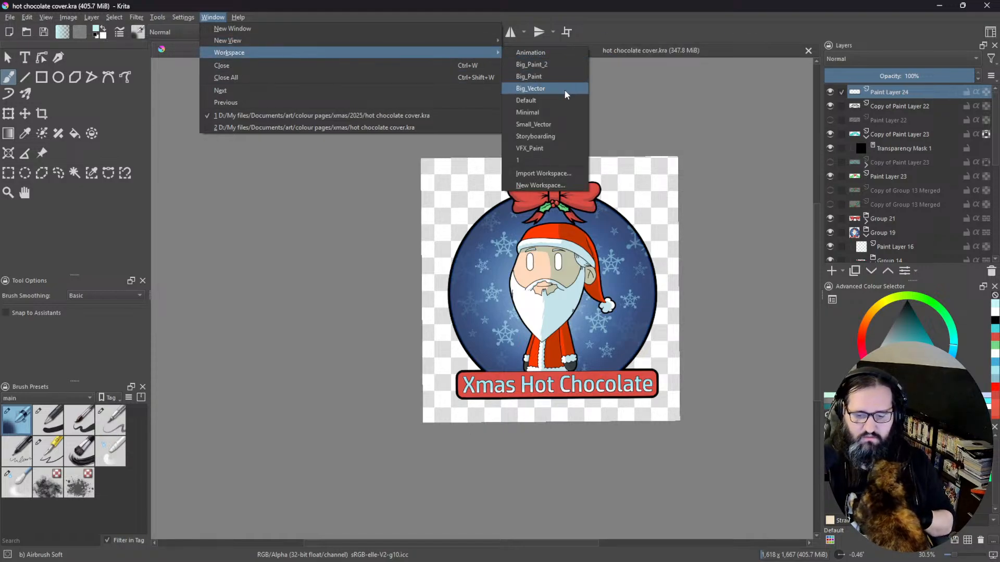
left_click(565, 186)
left_click(512, 299)
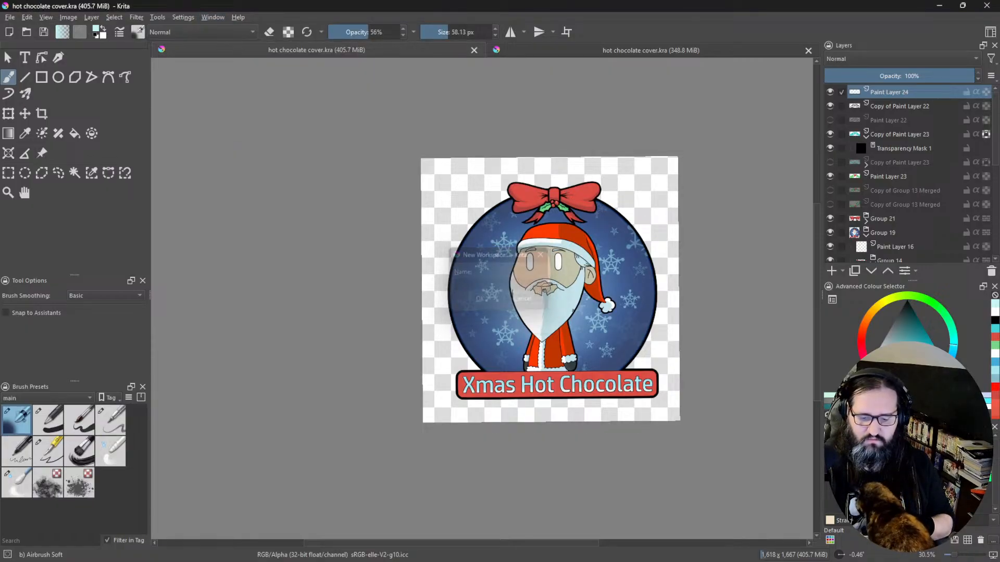
Step: Open a new window and load the earlier bearded-character version of hot chocolate cover.kra in it
left_click(209, 17)
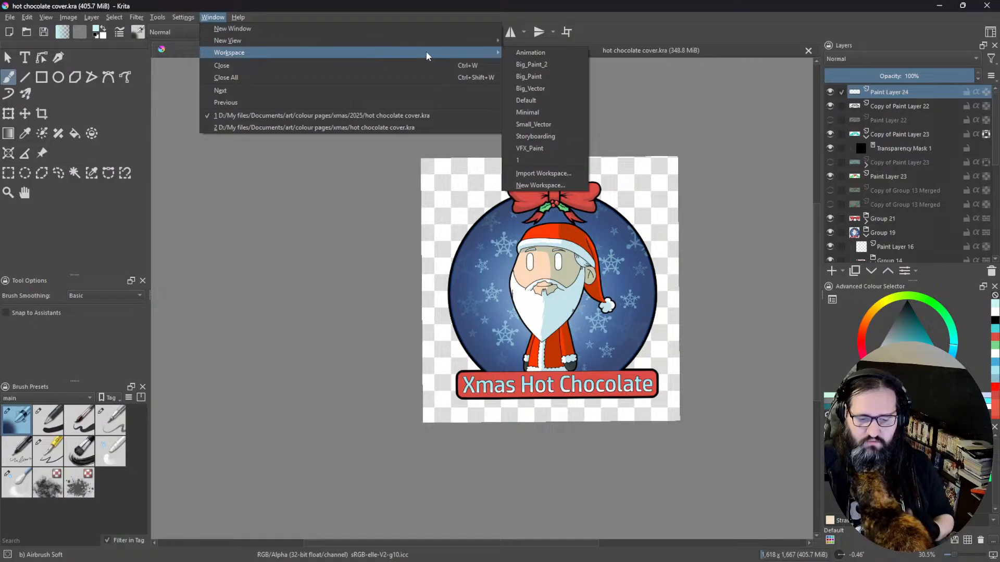
left_click(494, 29)
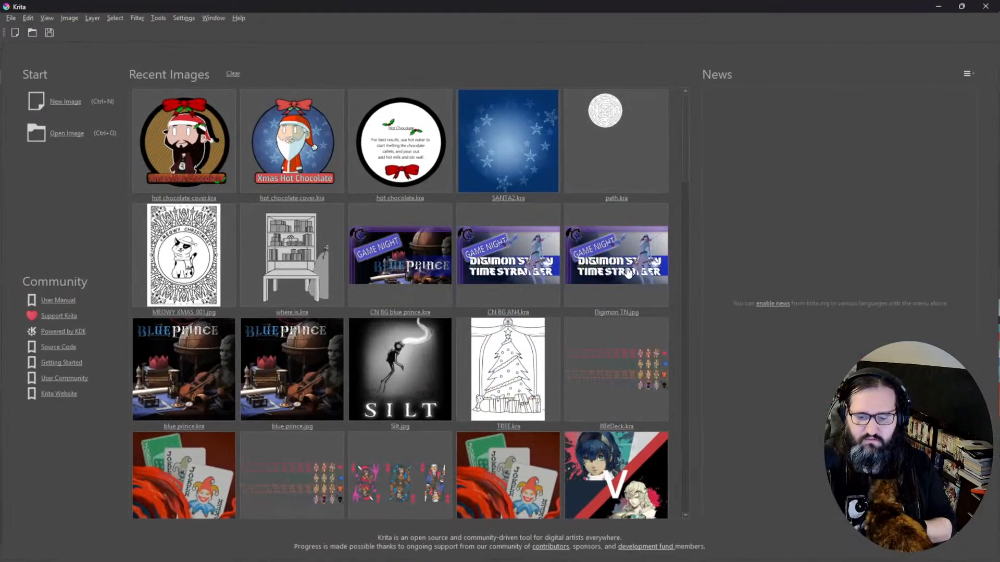
left_click(191, 146)
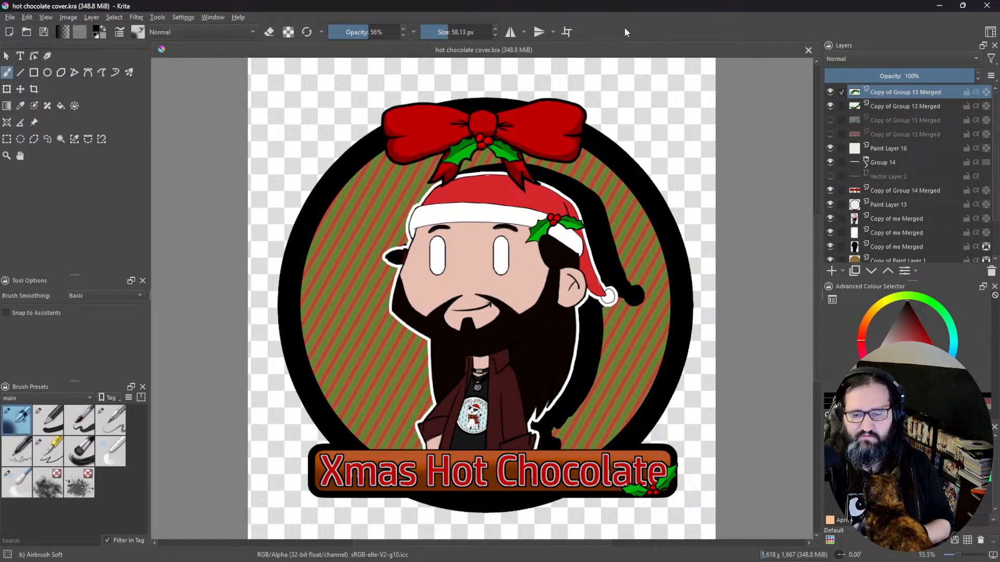
Step: Place the two cover windows side by side and close the Layers, Advanced Colour Selector and Palette dockers in the Santa window
left_click_drag(636, 7, 997, 81)
key("Return")
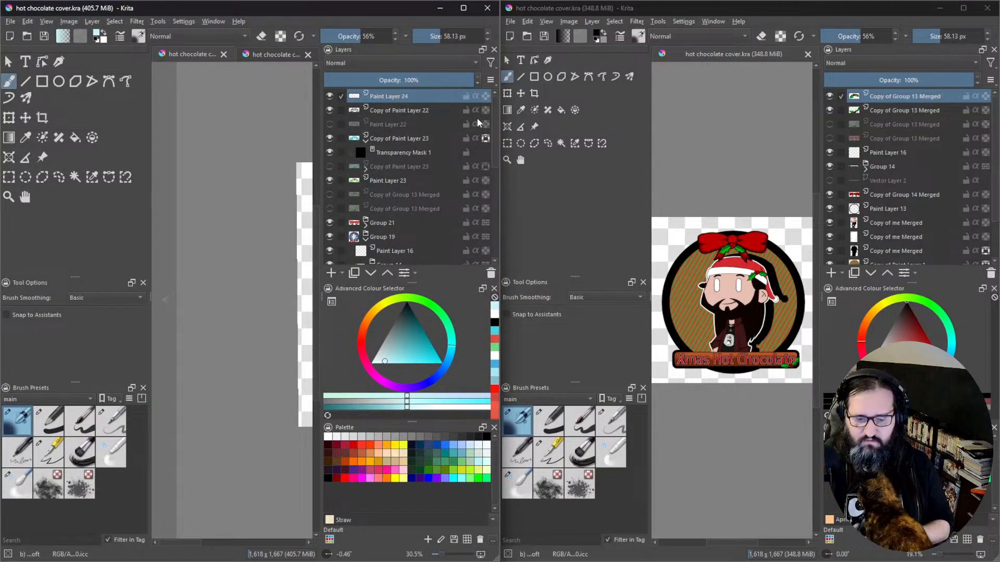
left_click(494, 50)
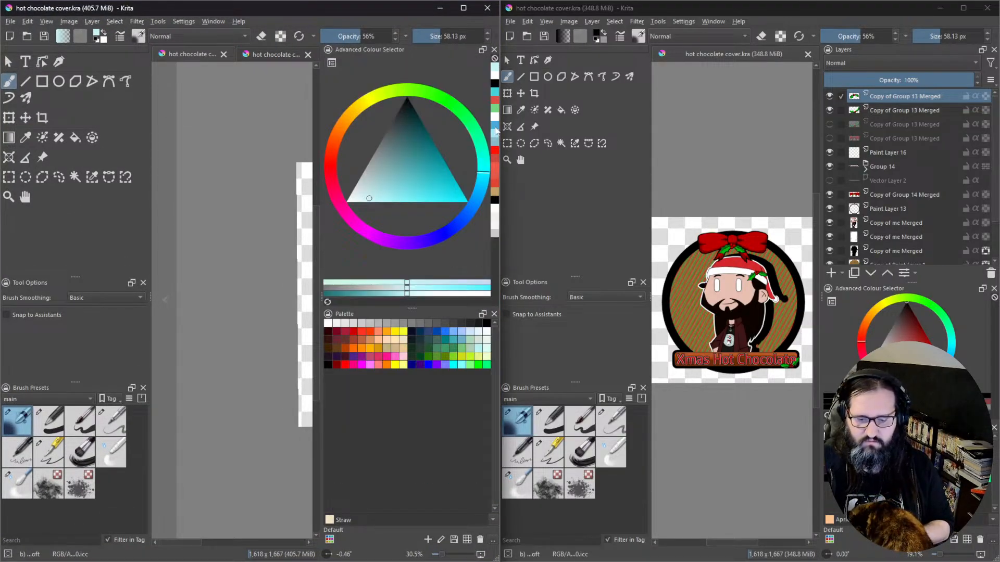
left_click(494, 49)
left_click(494, 50)
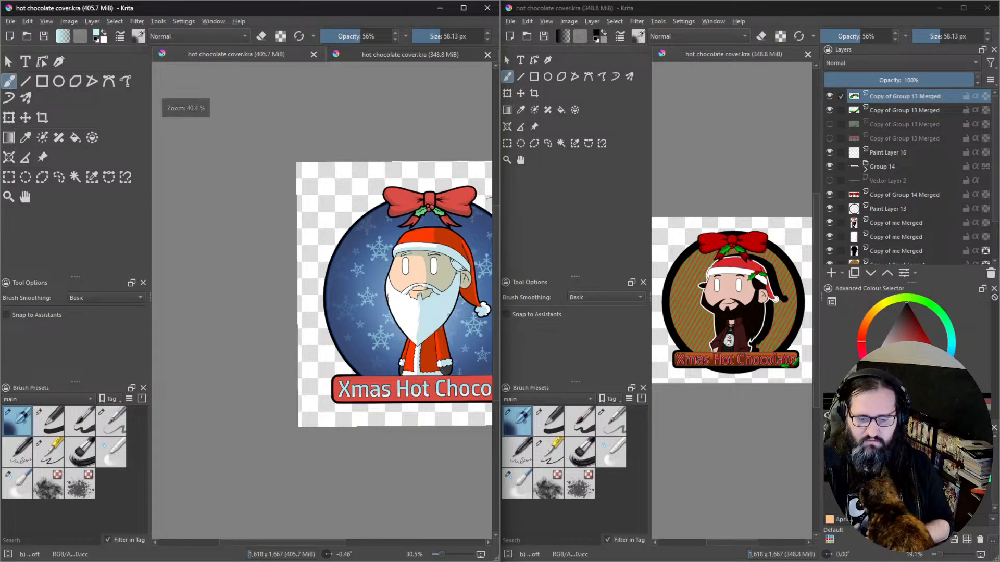
middle_click(413, 447)
left_click_drag(413, 448, 373, 449)
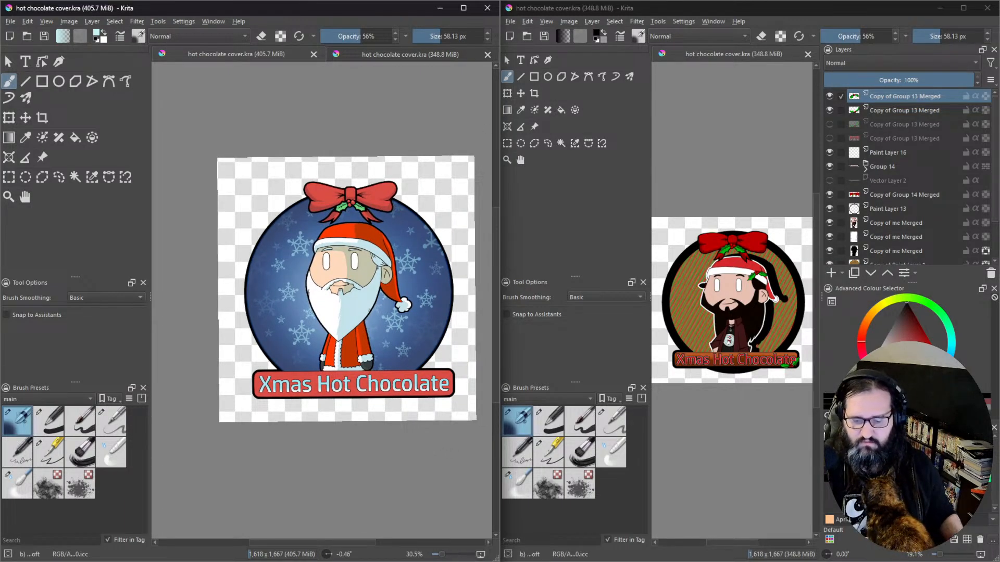
Step: Resize the two windows so they overlap and both the Santa and bearded-character covers have room to show
left_click(729, 448)
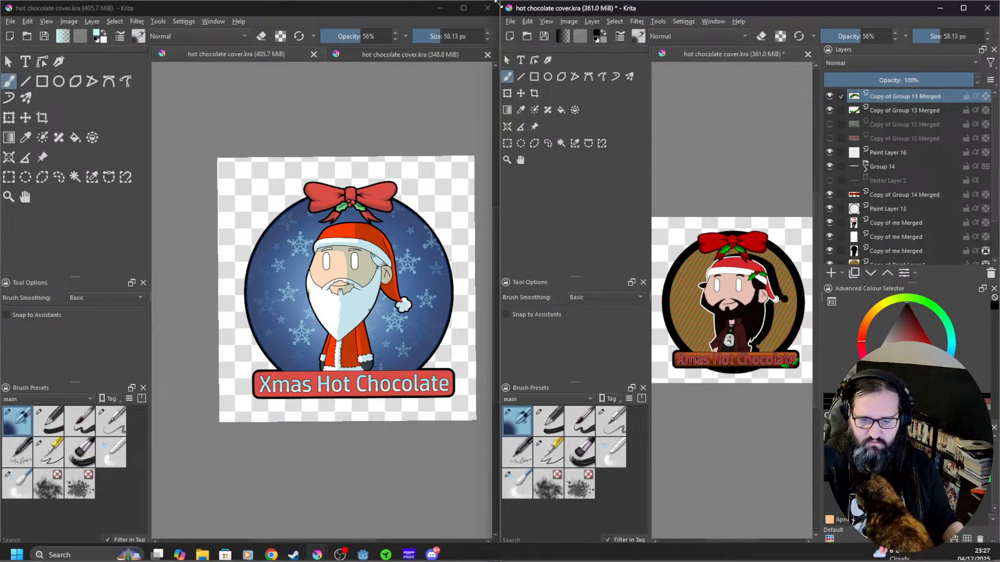
left_click_drag(501, 2, 412, 5)
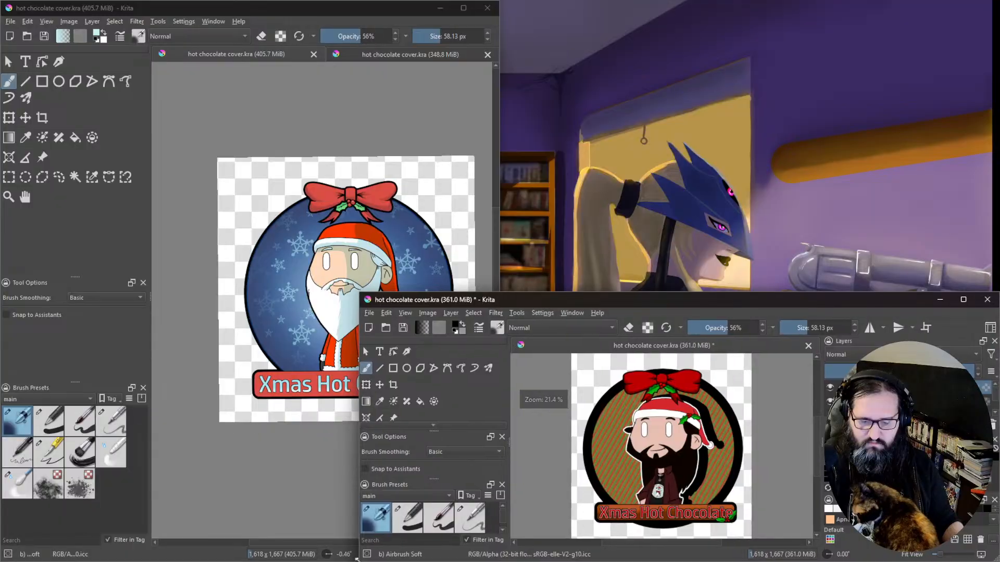
left_click_drag(366, 295, 391, 2)
left_click(389, 4)
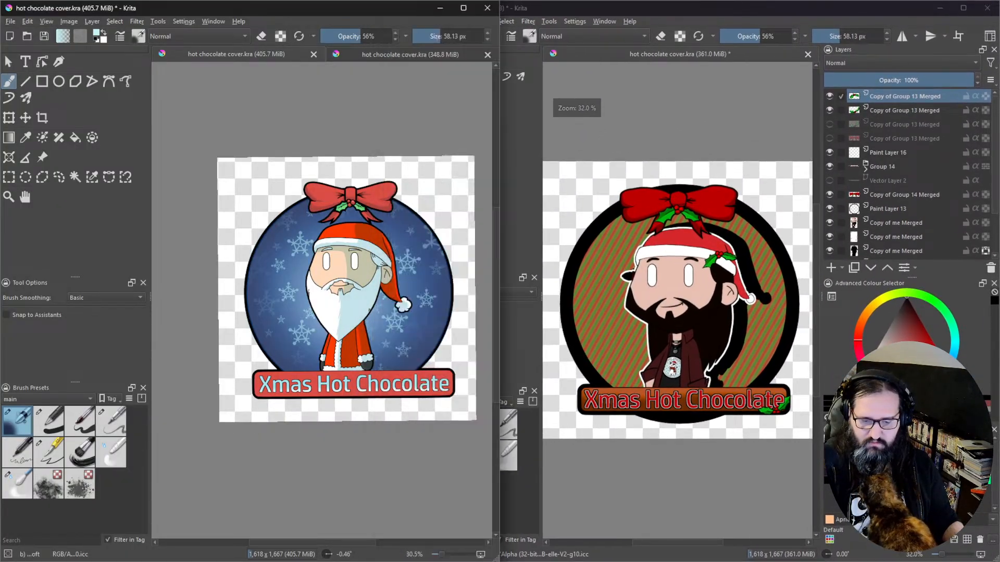
left_click_drag(501, 350, 544, 350)
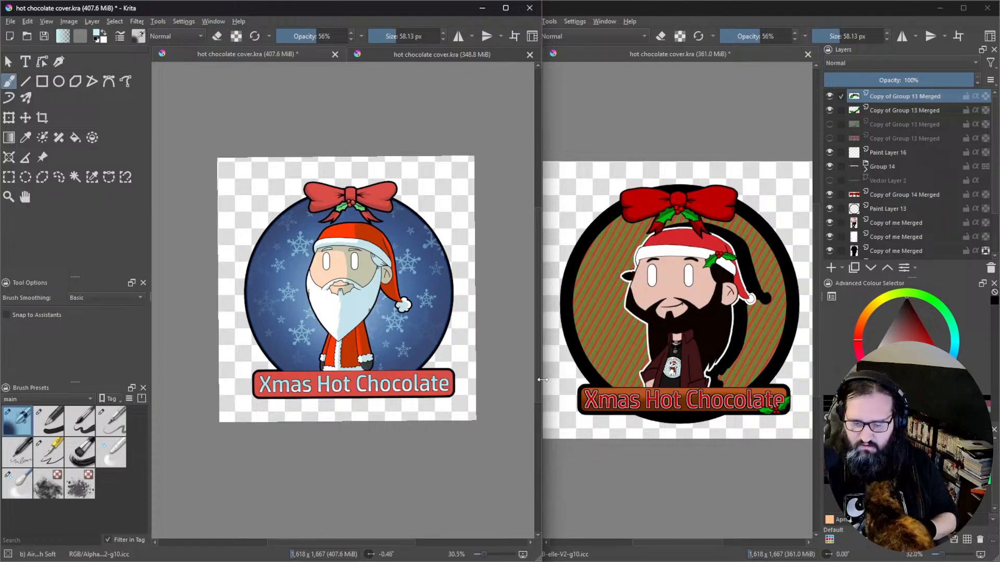
left_click_drag(543, 377, 467, 380)
left_click(370, 432)
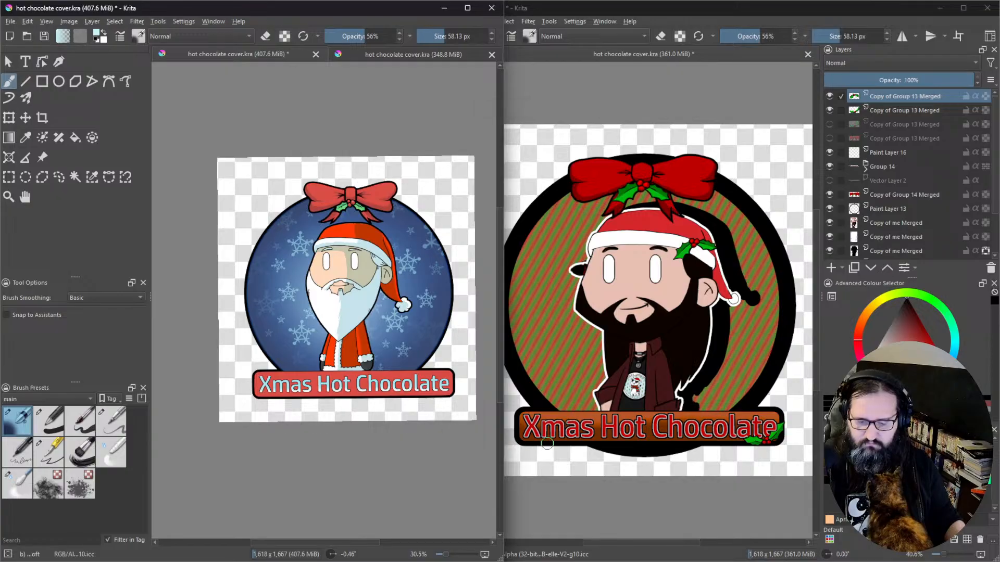
Step: Frame the whole bearded-character cover in its window for comparison with the Santa cover
middle_click(654, 420)
left_click_drag(662, 412, 664, 403)
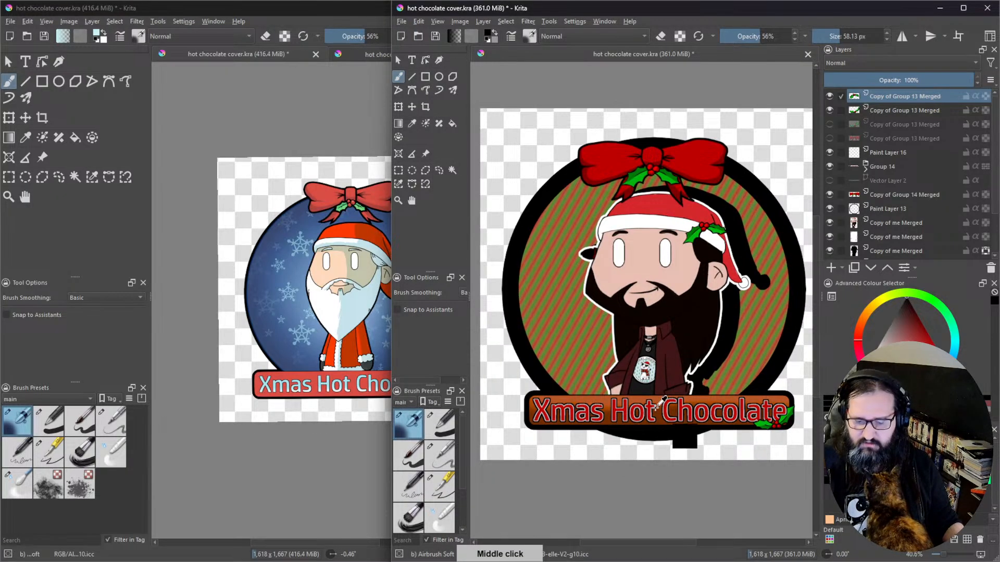
scroll(662, 408, "up", 2)
scroll(661, 409, "down", 3)
left_click(360, 482)
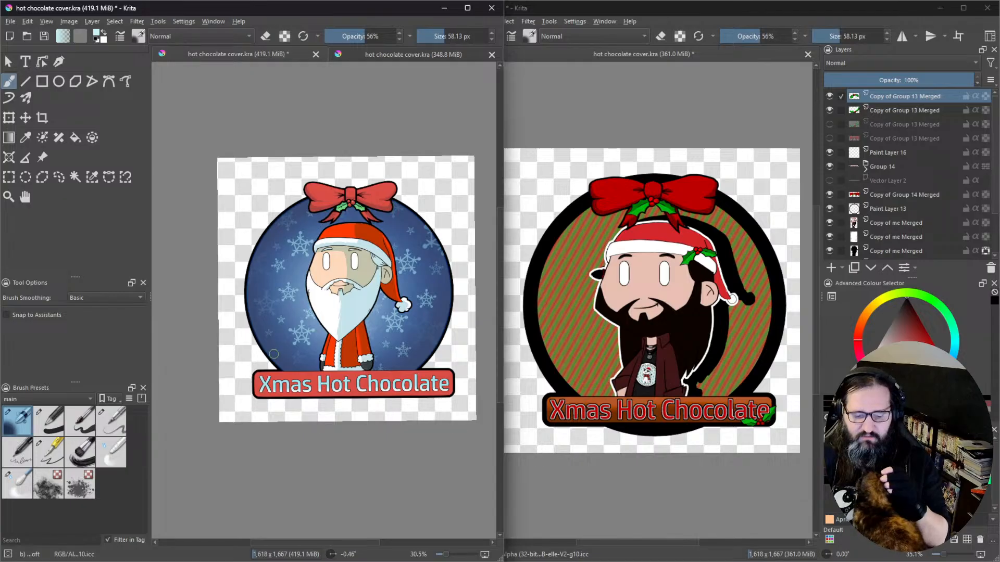
Step: Maximize the Santa cover window and frame the Santa character with the snowflake background beside him
scroll(338, 339, "up", 2)
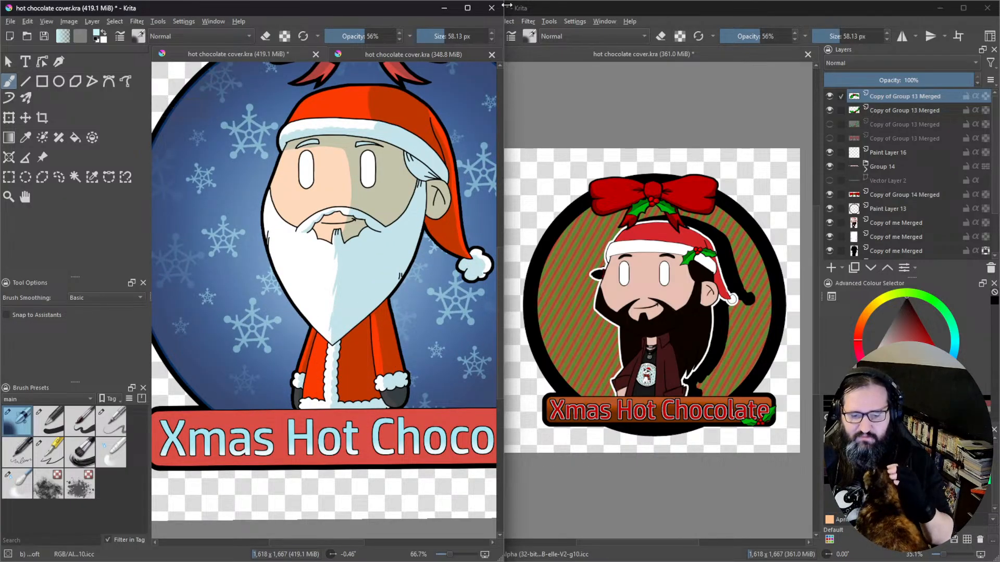
left_click(467, 7)
scroll(418, 197, "up", 2)
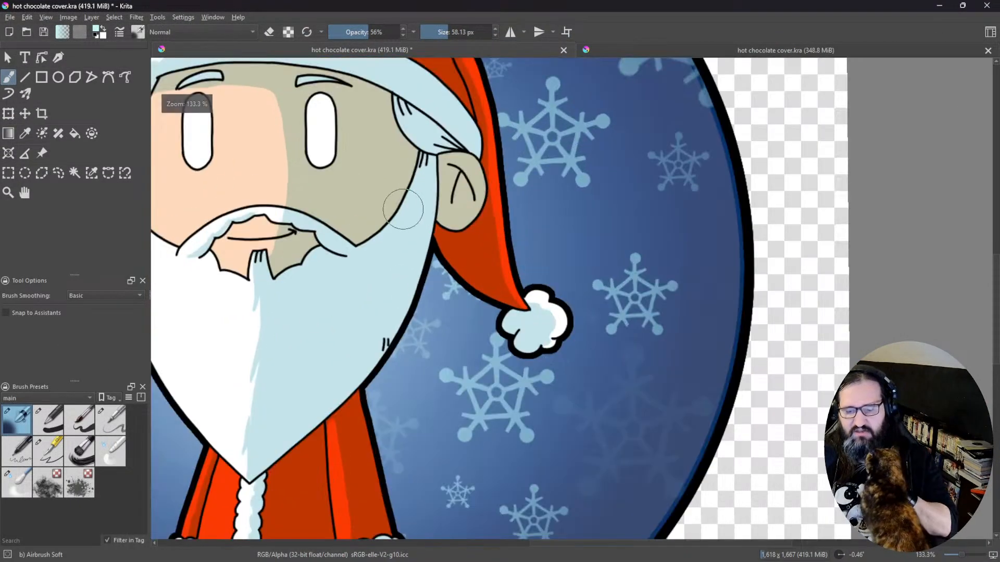
scroll(432, 288, "down", 1)
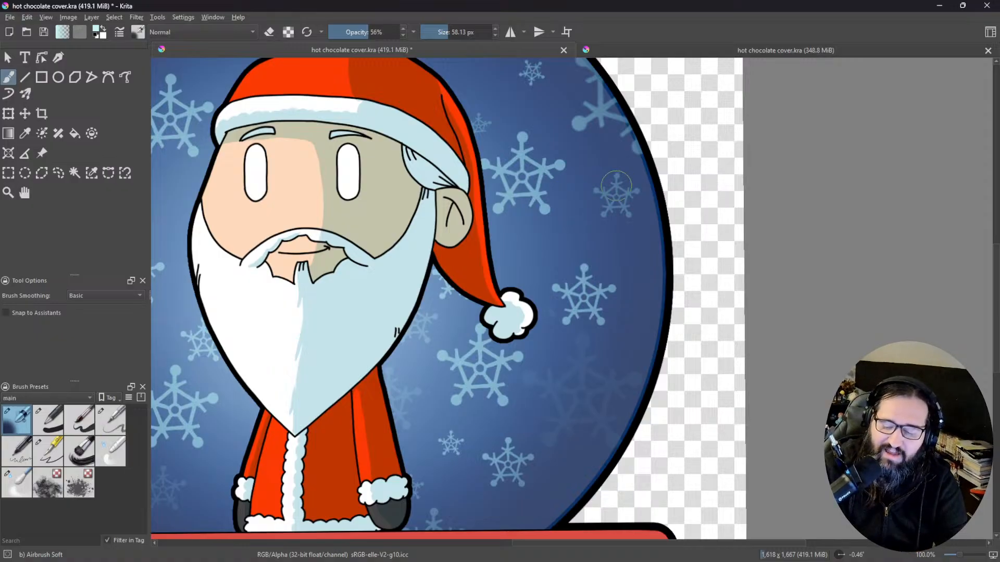
Step: Paint crossing pale blue Airbrush Soft strokes at 56% opacity over the snowflake background beside Santa's hat tip
left_click_drag(592, 210, 499, 272)
left_click_drag(631, 216, 519, 310)
left_click_drag(671, 242, 492, 357)
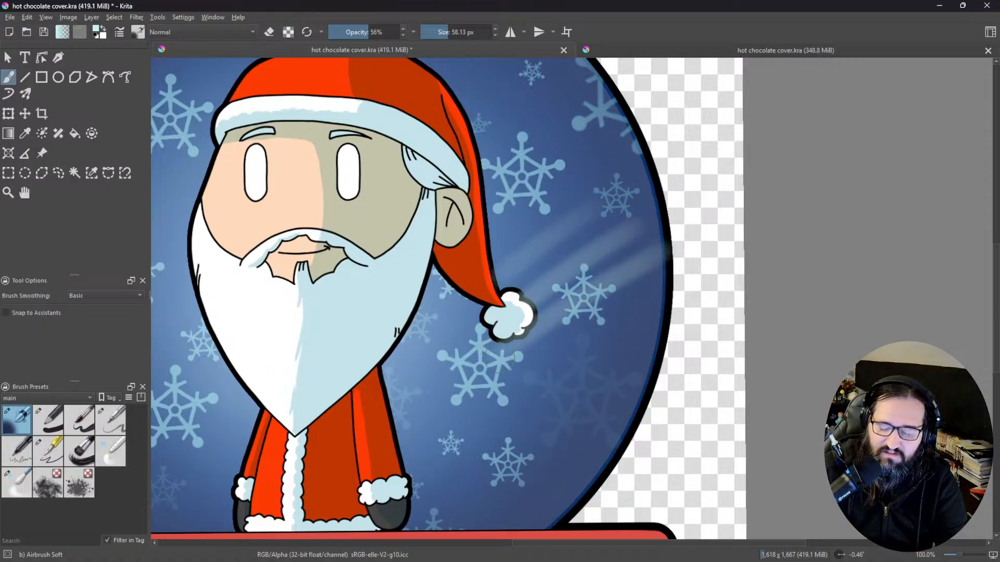
left_click_drag(671, 279, 463, 430)
left_click_drag(672, 325, 498, 451)
left_click_drag(475, 271, 542, 458)
left_click_drag(518, 252, 574, 431)
left_click_drag(544, 215, 631, 392)
left_click_drag(584, 188, 652, 364)
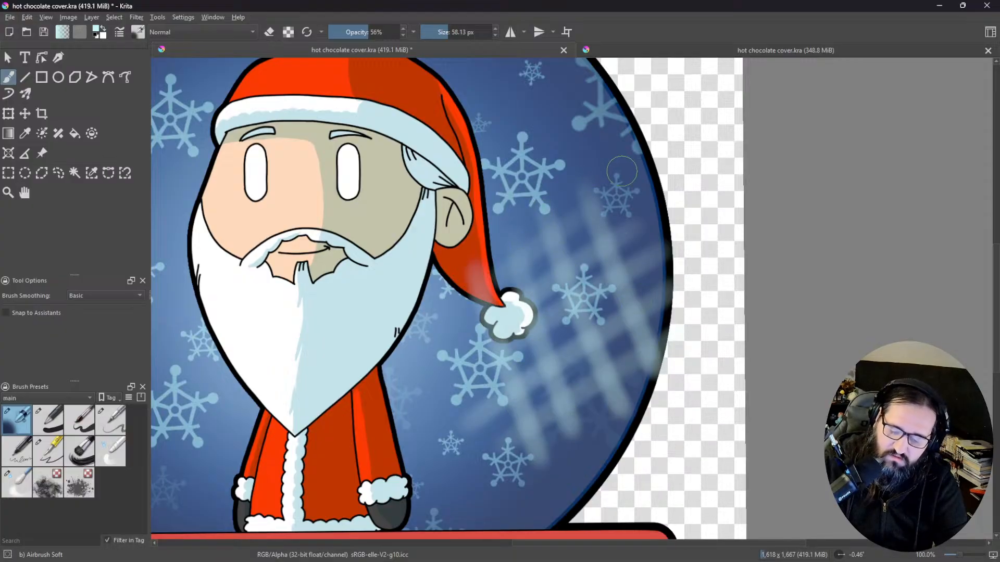
left_click_drag(622, 171, 687, 397)
left_click_drag(528, 214, 449, 471)
mouse_move(591, 151)
left_mouse_down()
mouse_move(487, 449)
mouse_move(527, 423)
left_mouse_up()
left_click_drag(662, 163, 549, 461)
left_click_drag(671, 206, 598, 475)
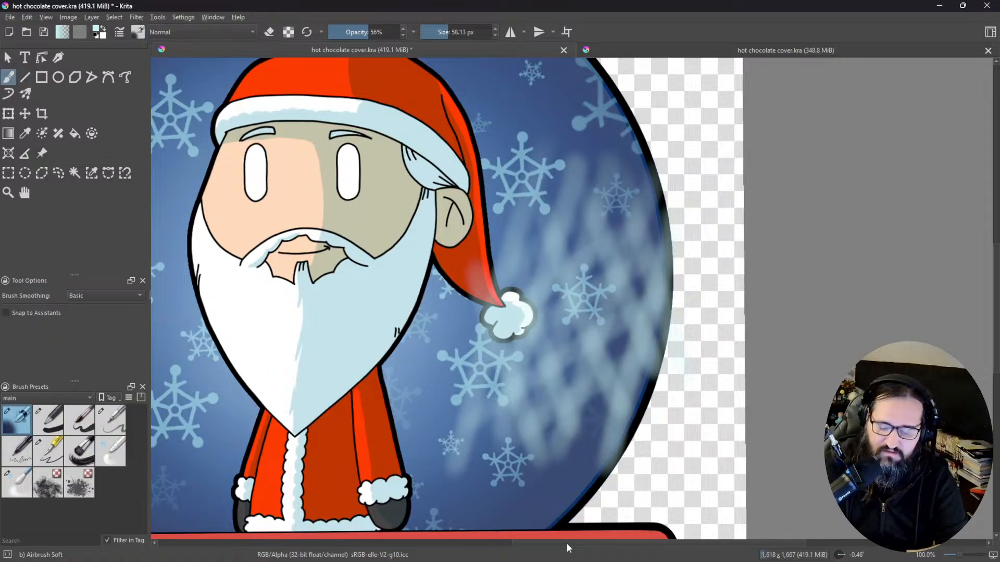
Step: Undo all the airbrush strokes over the snowflake background
key("ctrl+z")
key("ctrl+z")
key("ctrl+z")
key("ctrl+z")
key("ctrl+z")
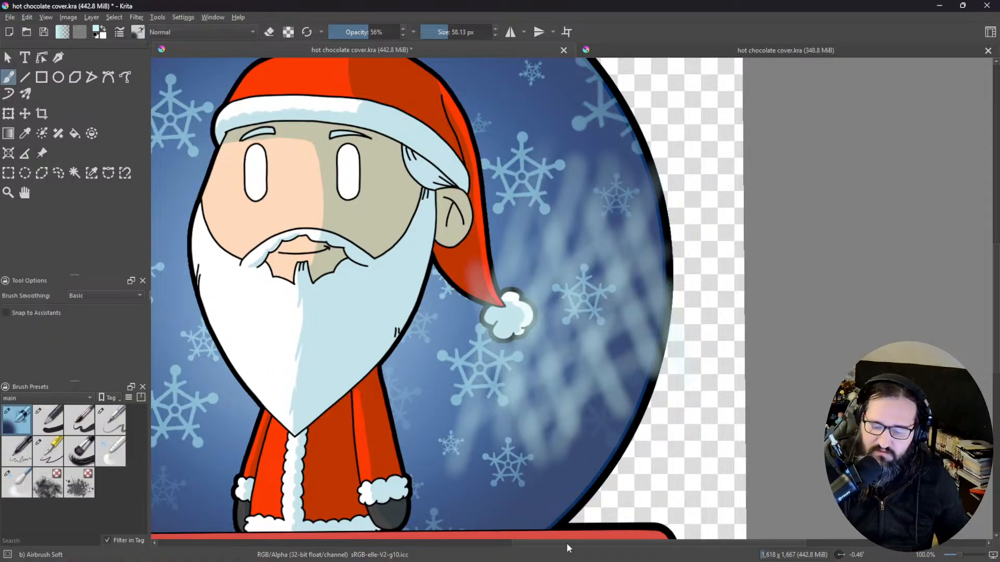
key("ctrl+z")
key("ctrl+z")
key("ctrl+z")
key("ctrl+z")
key("ctrl+z")
key("ctrl+z")
key("ctrl+z")
key("ctrl+z")
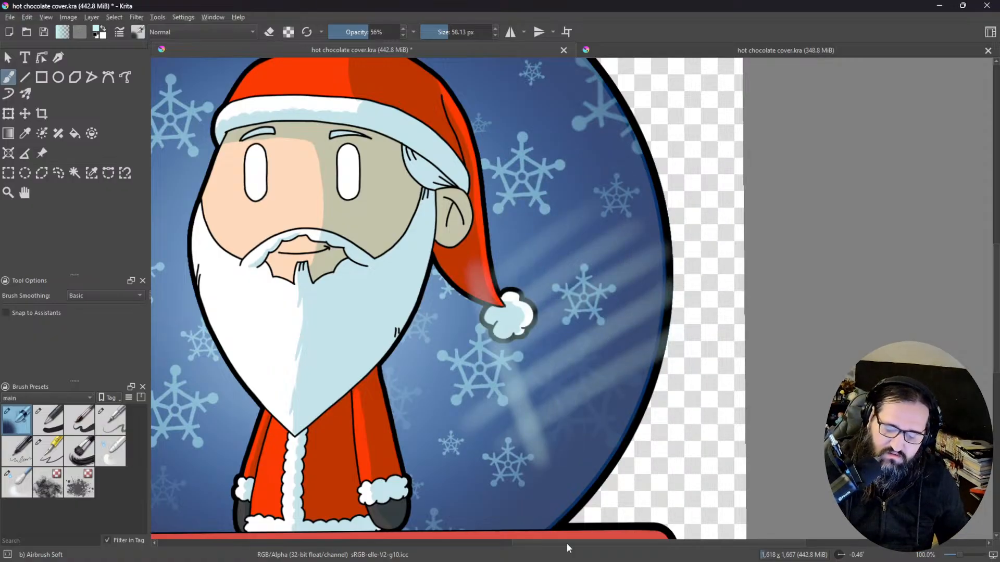
key("ctrl+z")
key("ctrl+z")
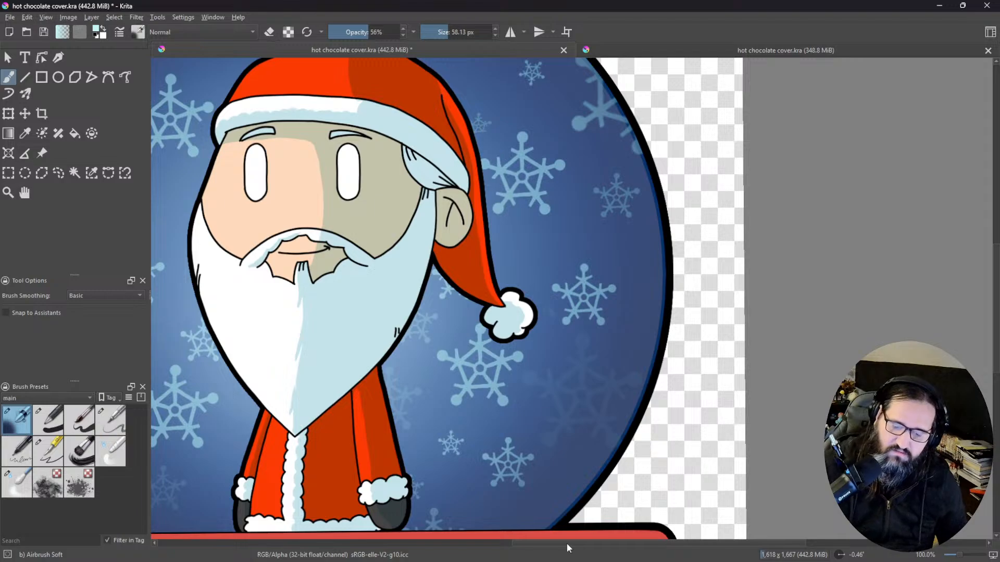
Step: Show the Layers and Advanced Colour Selector dockers again in the Santa window
left_click(212, 17)
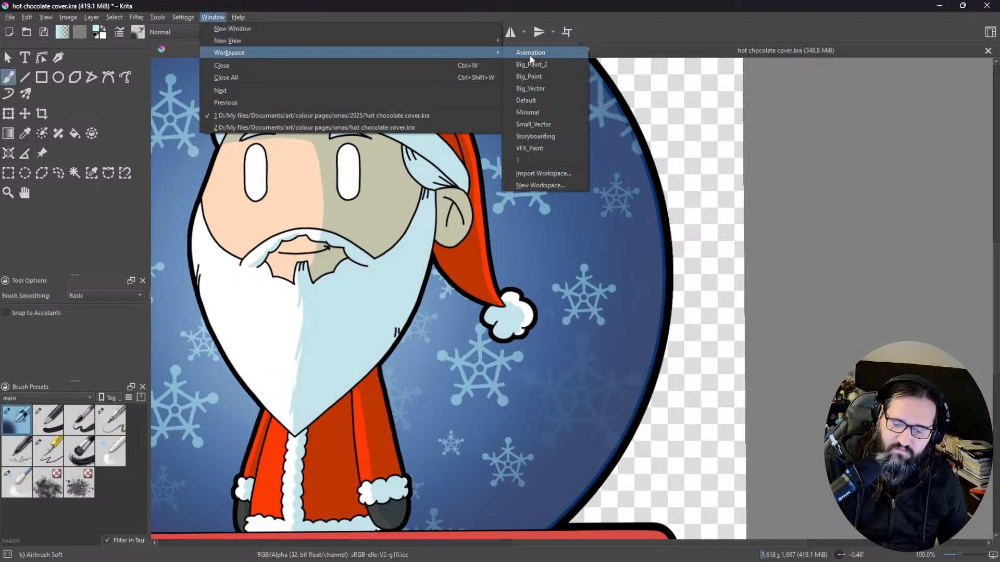
mouse_move(183, 17)
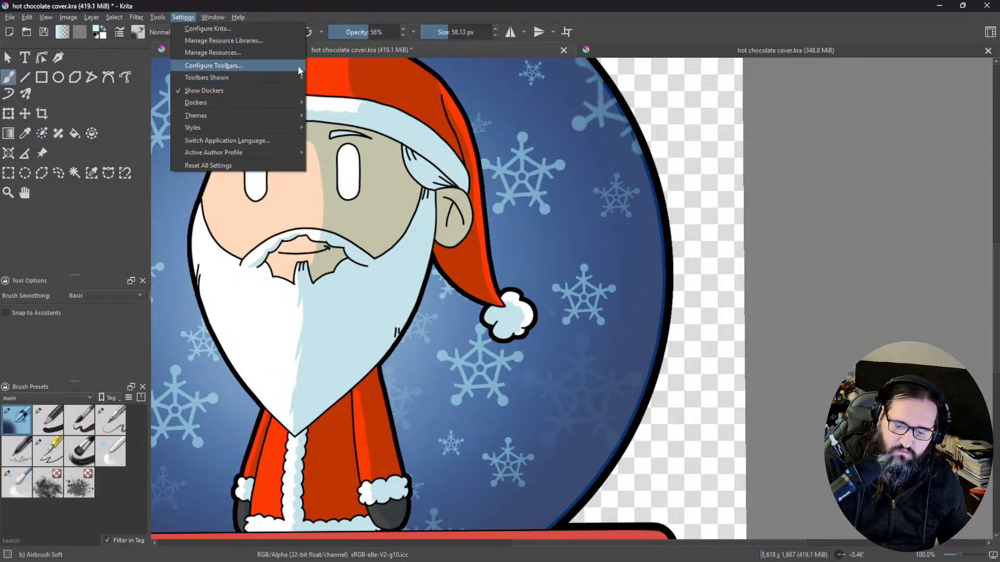
mouse_move(301, 77)
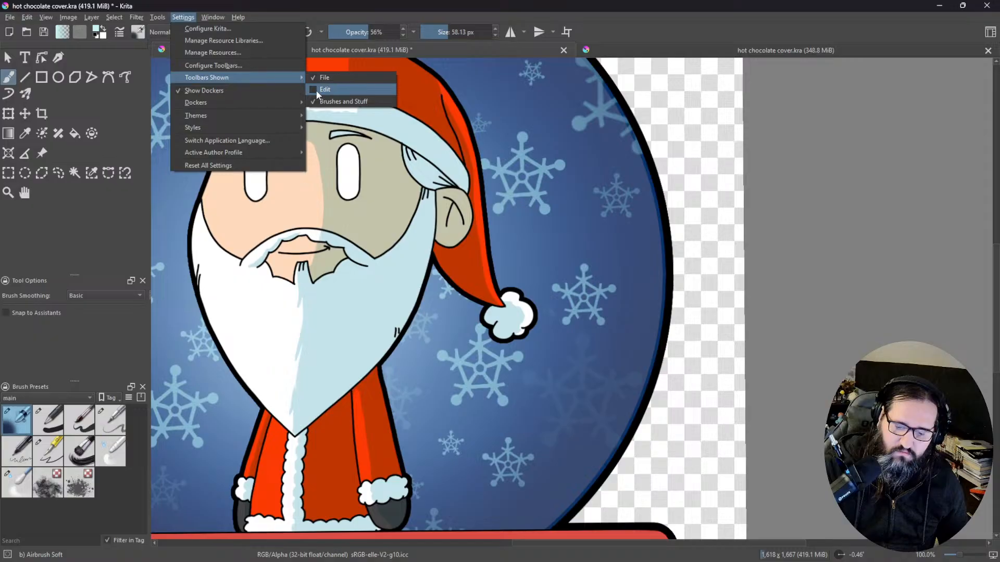
mouse_move(299, 117)
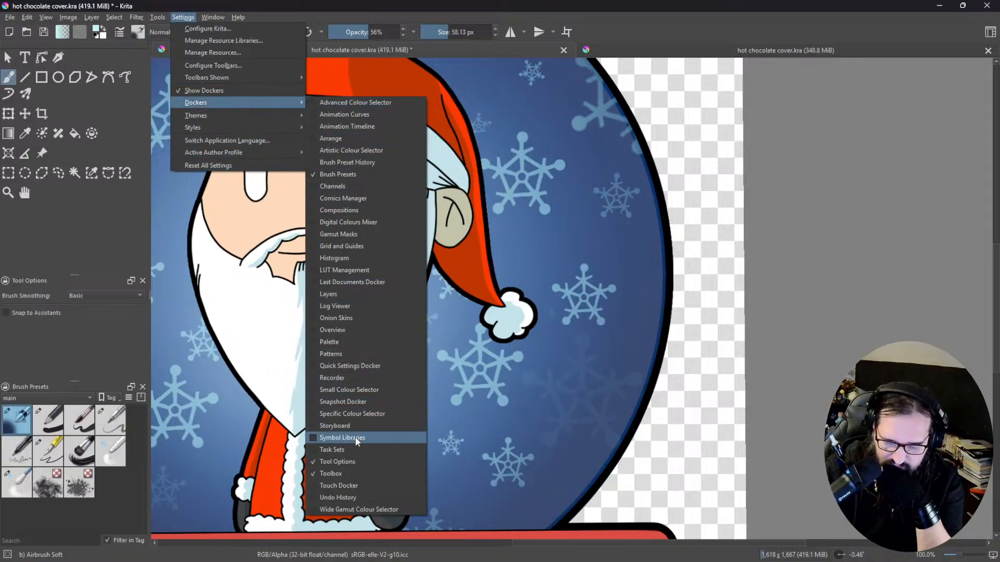
left_click(318, 294)
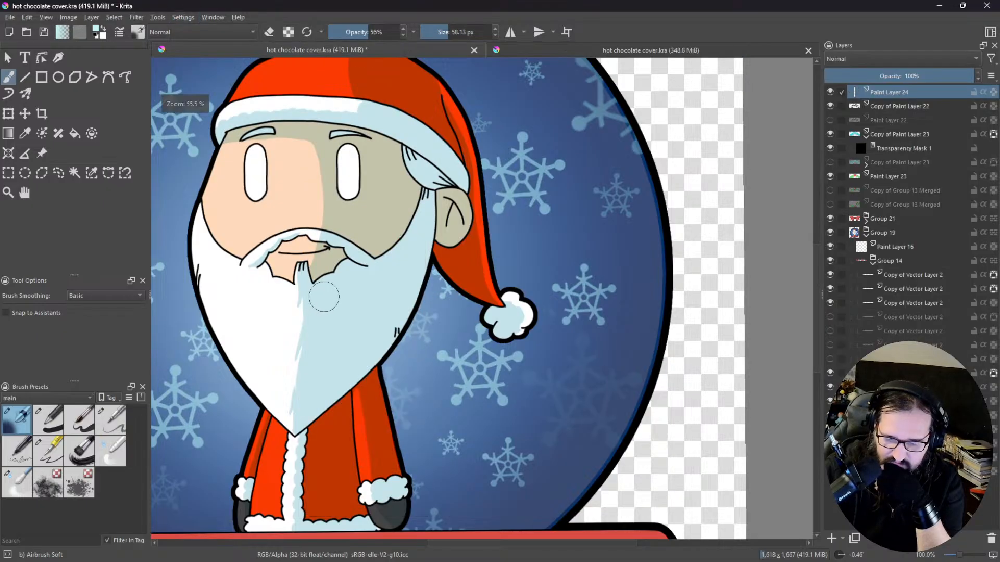
left_click(164, 19)
mouse_move(183, 17)
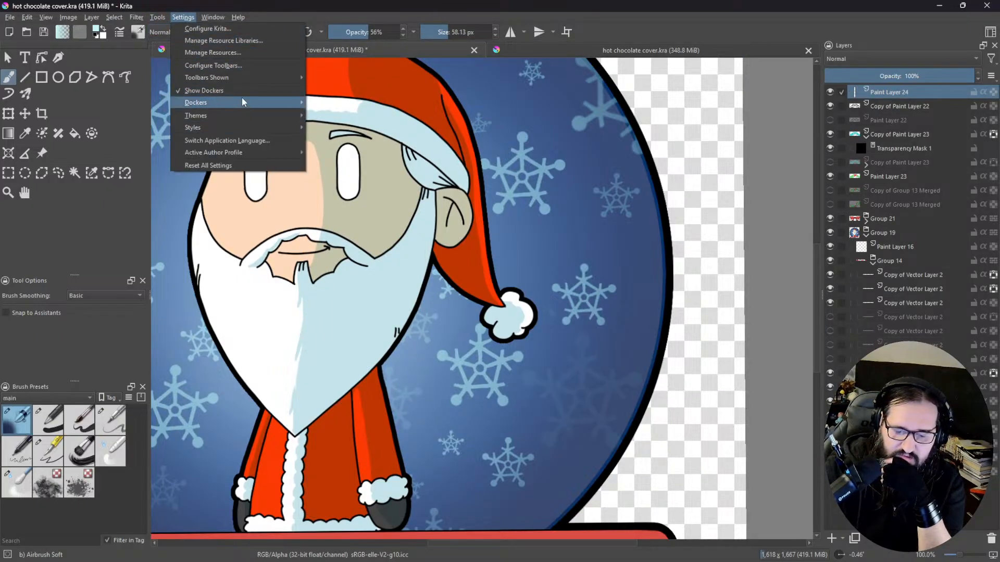
mouse_move(241, 97)
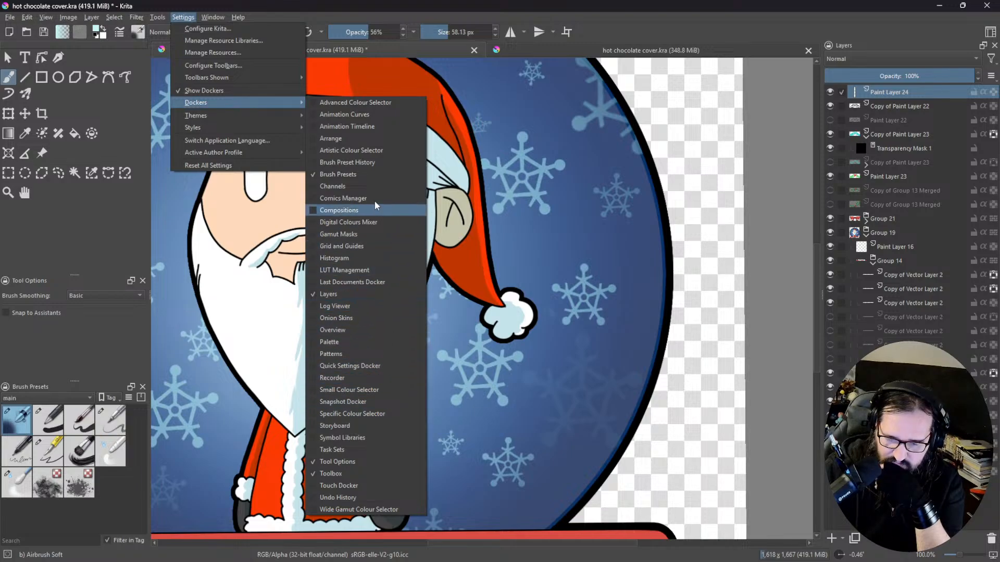
left_click(389, 103)
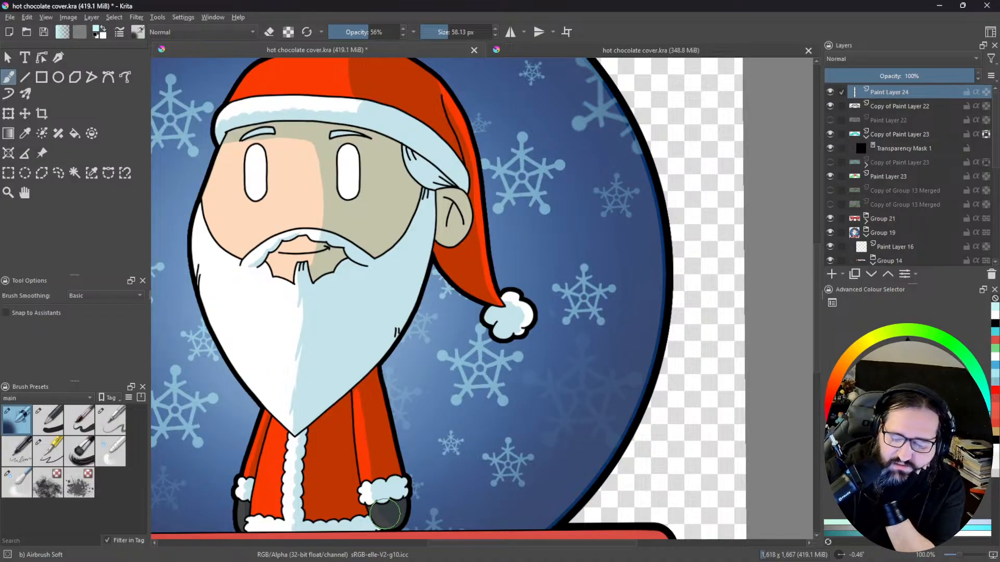
Step: Add a new paint layer above Paint Layer 24 and choose the Ink-3 Gpen brush preset
left_click_drag(586, 213, 383, 471)
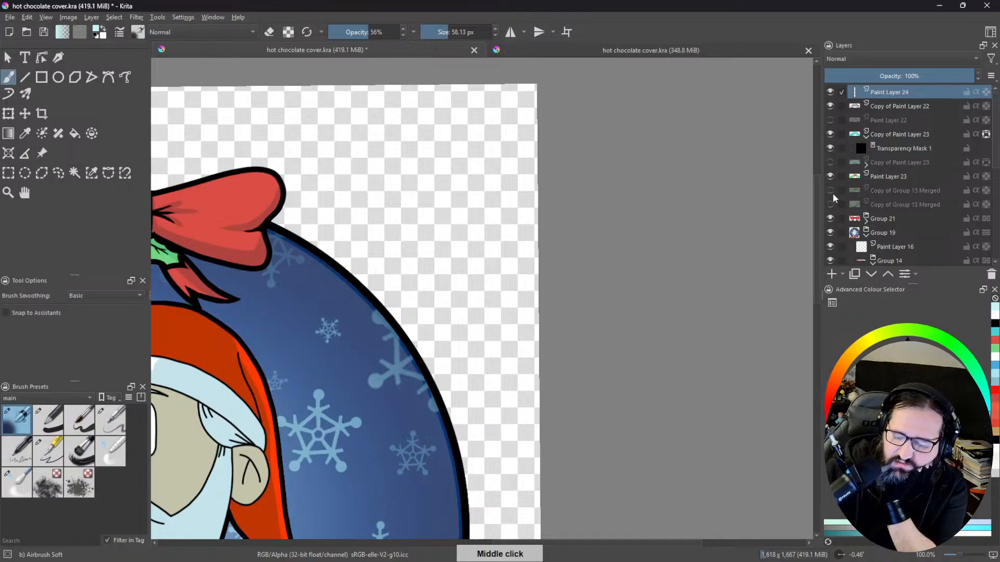
left_click(832, 274)
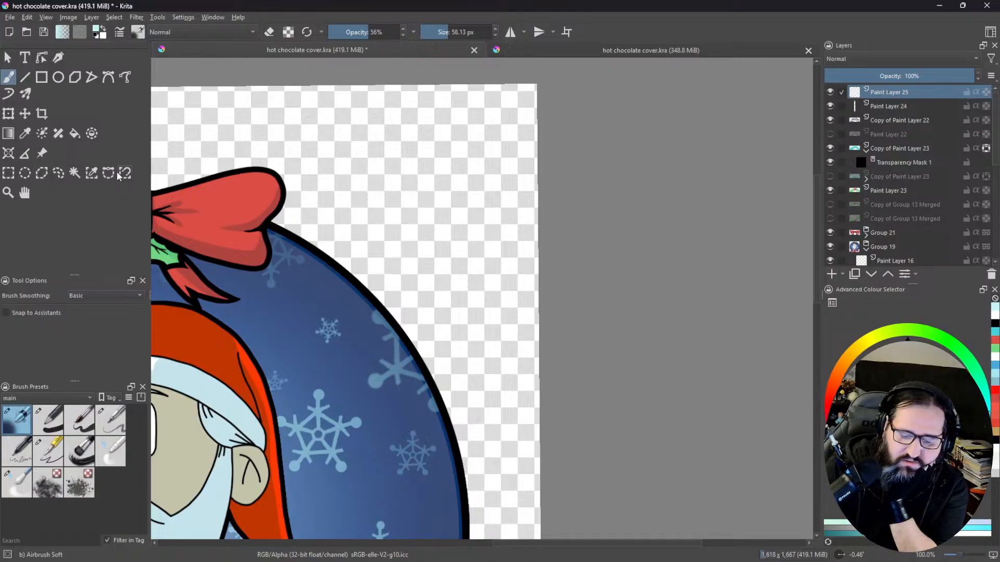
left_click(52, 449)
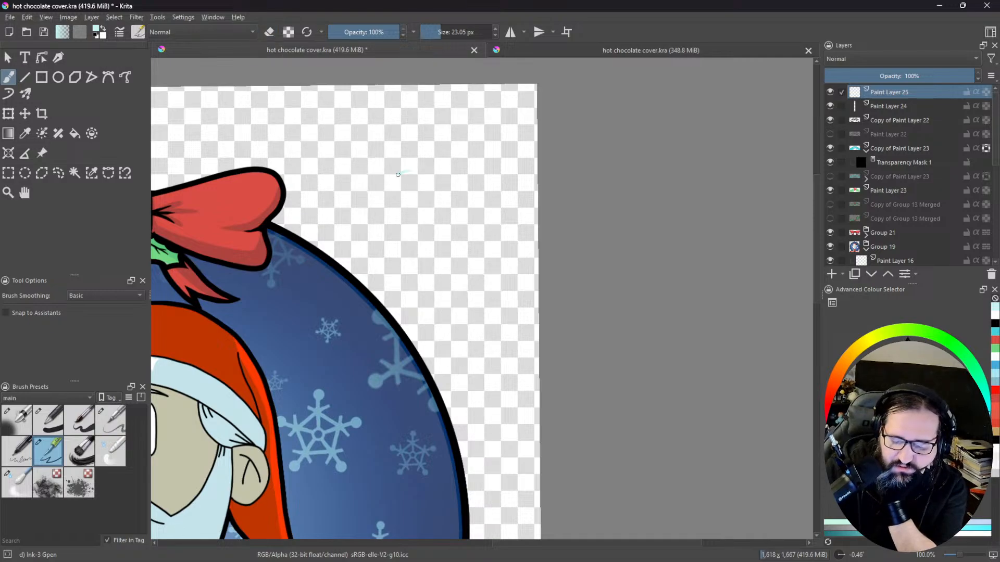
Step: Sketch a small black bicycle doodle with the 23.05 px brush in the blank canvas area beside the red bow, and undo it
mouse_move(409, 172)
left_mouse_down()
mouse_move(394, 214)
mouse_move(423, 199)
mouse_move(413, 169)
mouse_move(389, 184)
mouse_move(401, 219)
mouse_move(429, 188)
mouse_move(399, 172)
mouse_move(414, 178)
mouse_move(445, 147)
mouse_move(499, 172)
mouse_move(449, 188)
mouse_move(514, 175)
mouse_move(497, 179)
mouse_move(521, 190)
mouse_move(536, 220)
left_mouse_up()
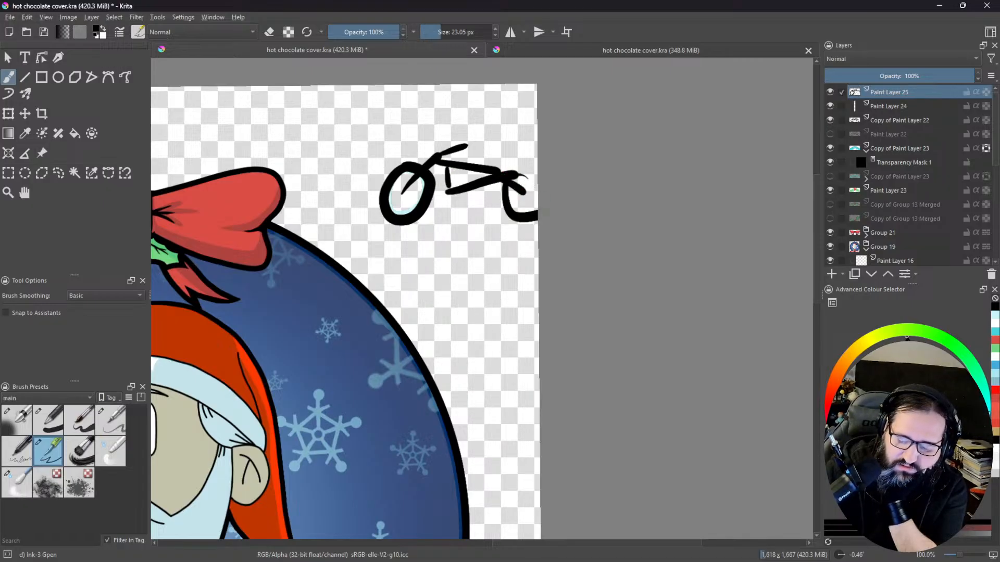
left_click_drag(521, 175, 526, 202)
left_click_drag(478, 182, 477, 215)
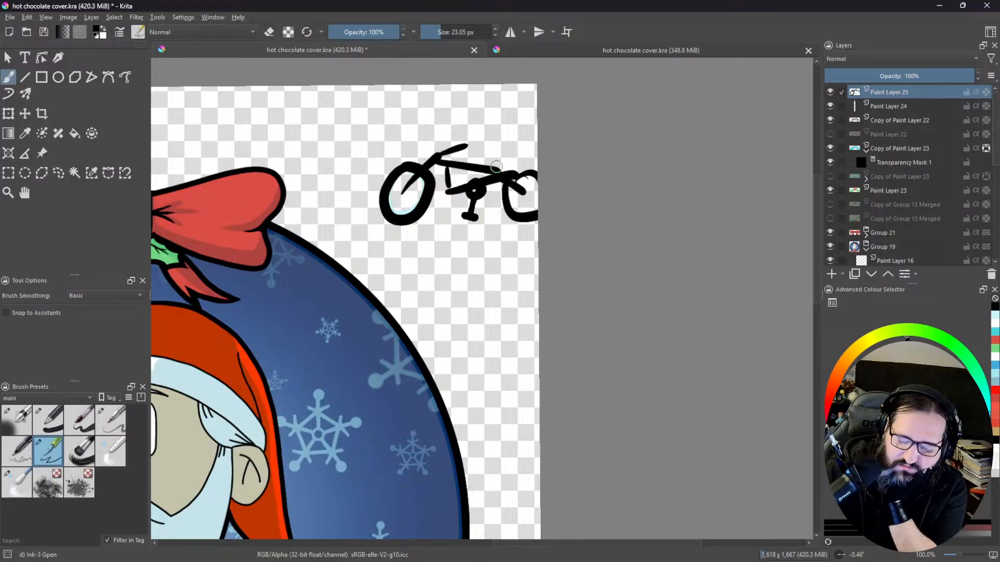
mouse_move(500, 152)
left_mouse_down()
mouse_move(487, 155)
mouse_move(509, 152)
mouse_move(469, 146)
mouse_move(431, 158)
mouse_move(470, 143)
left_mouse_up()
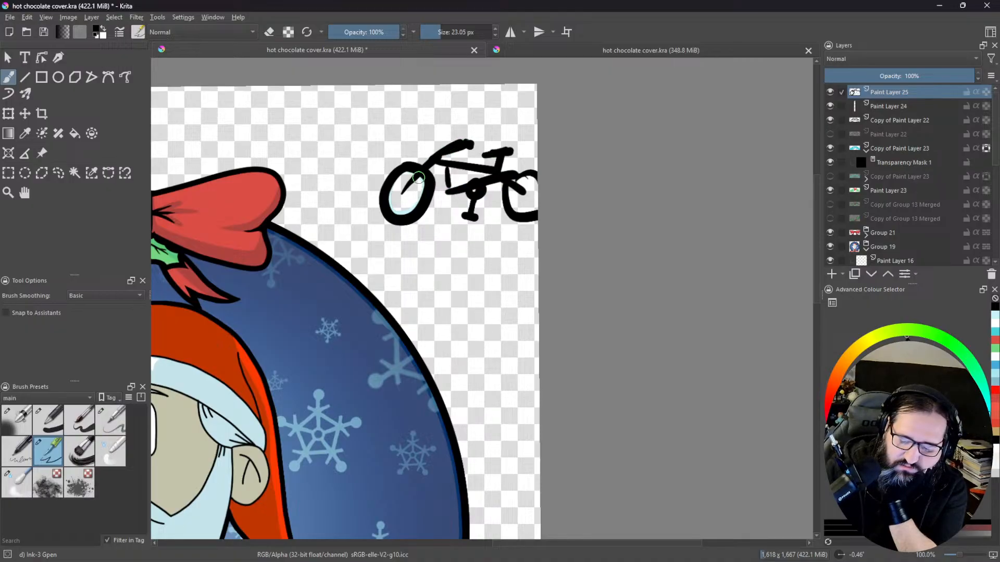
mouse_move(397, 184)
left_mouse_down()
mouse_move(394, 193)
mouse_move(412, 197)
left_mouse_up()
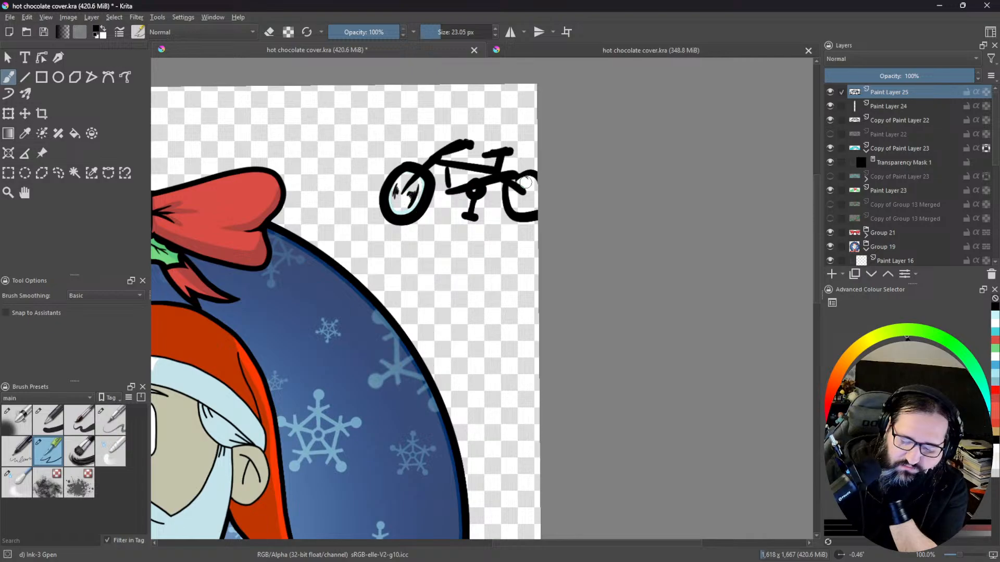
mouse_move(517, 196)
left_mouse_down()
mouse_move(520, 206)
mouse_move(529, 188)
left_mouse_up()
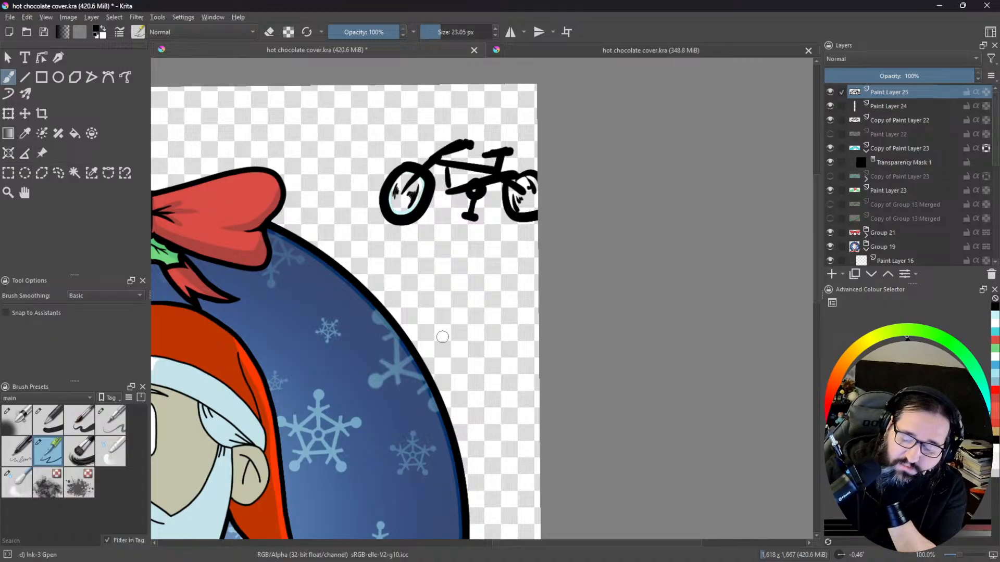
key("ctrl+z")
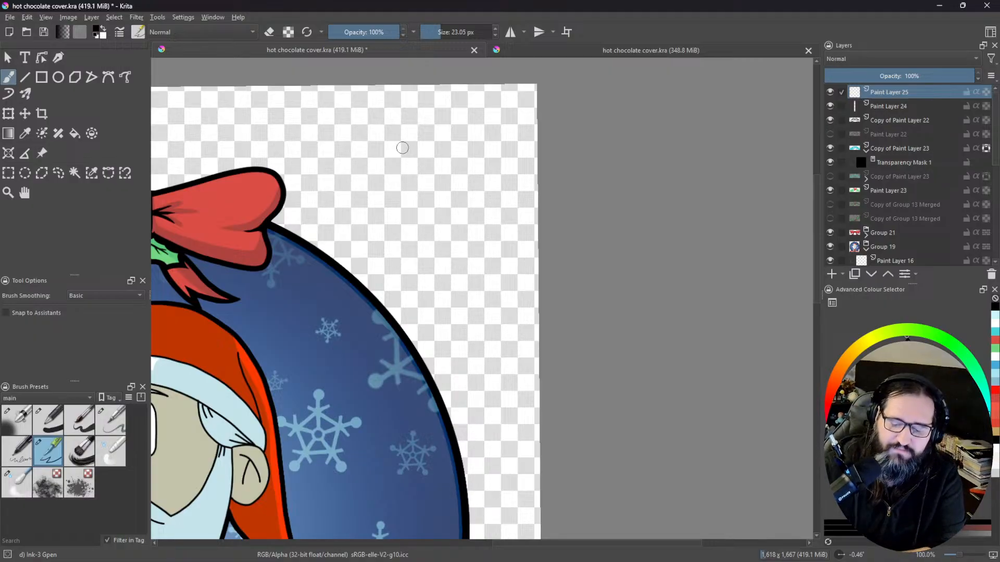
Step: Set the brush size to 9.49 px and sketch a cross of four hatched squares with corner dots and surrounding arcs beside the bow
left_click(434, 35)
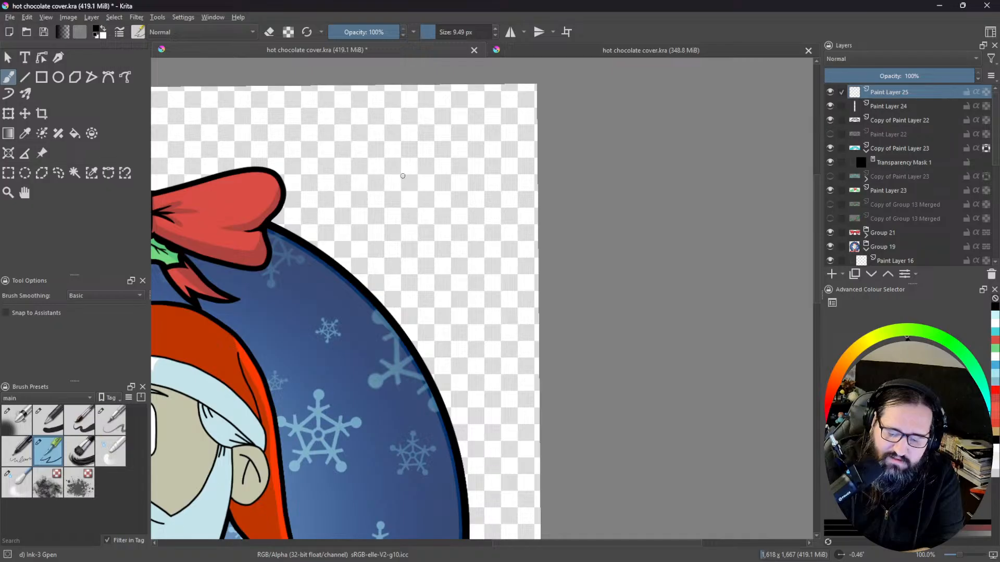
mouse_move(401, 175)
left_mouse_down()
mouse_move(400, 193)
mouse_move(419, 177)
mouse_move(398, 193)
mouse_move(415, 193)
left_mouse_up()
mouse_move(420, 157)
left_mouse_down()
mouse_move(419, 171)
mouse_move(438, 161)
mouse_move(421, 174)
mouse_move(447, 191)
mouse_move(430, 207)
mouse_move(430, 191)
mouse_move(432, 211)
mouse_move(445, 167)
mouse_move(411, 168)
mouse_move(408, 203)
mouse_move(421, 140)
mouse_move(461, 168)
left_mouse_up()
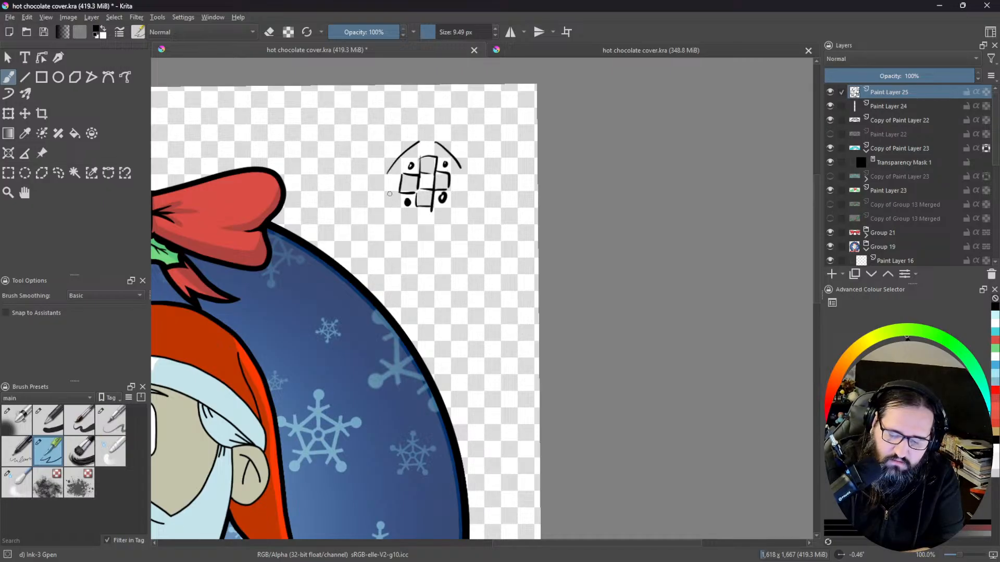
mouse_move(388, 191)
left_mouse_down()
mouse_move(438, 222)
mouse_move(466, 198)
left_mouse_up()
left_click_drag(411, 172, 404, 192)
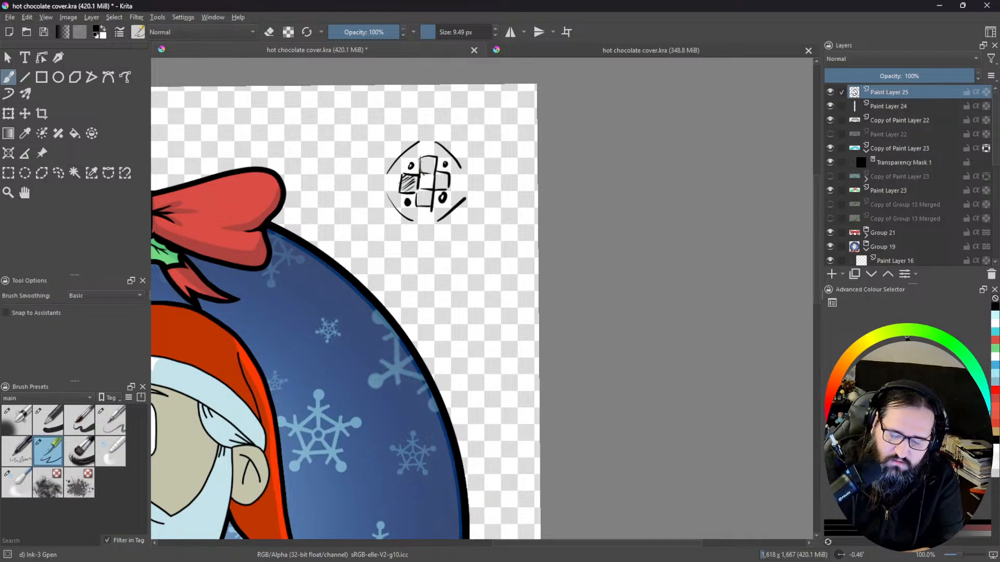
mouse_move(430, 157)
left_mouse_down()
mouse_move(442, 174)
mouse_move(423, 189)
mouse_move(433, 190)
mouse_move(432, 211)
left_mouse_up()
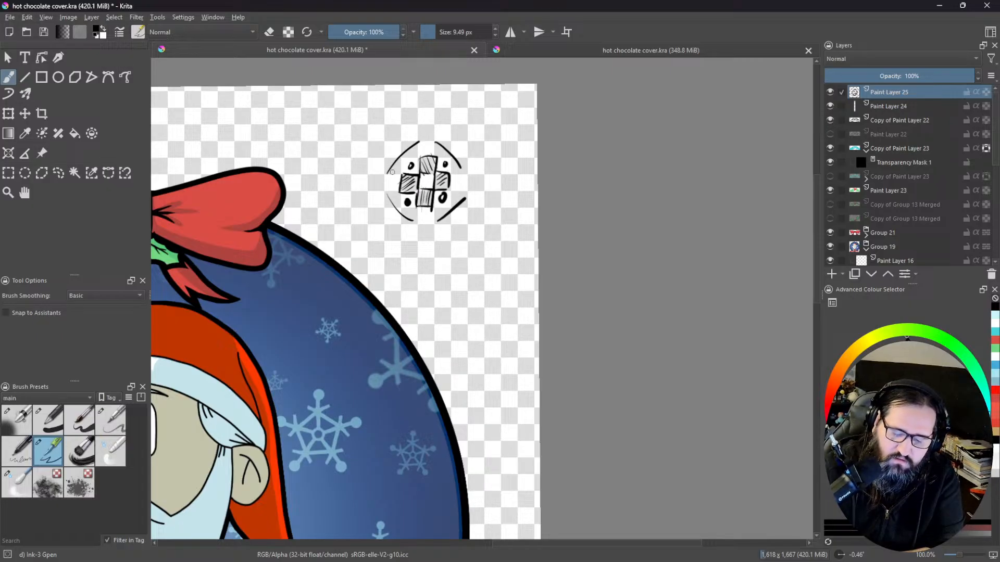
Step: Add outer corner outlines to the four arcs around the hatched cross to form triangular corner shapes
mouse_move(386, 139)
left_mouse_down()
mouse_move(383, 174)
mouse_move(411, 141)
left_mouse_up()
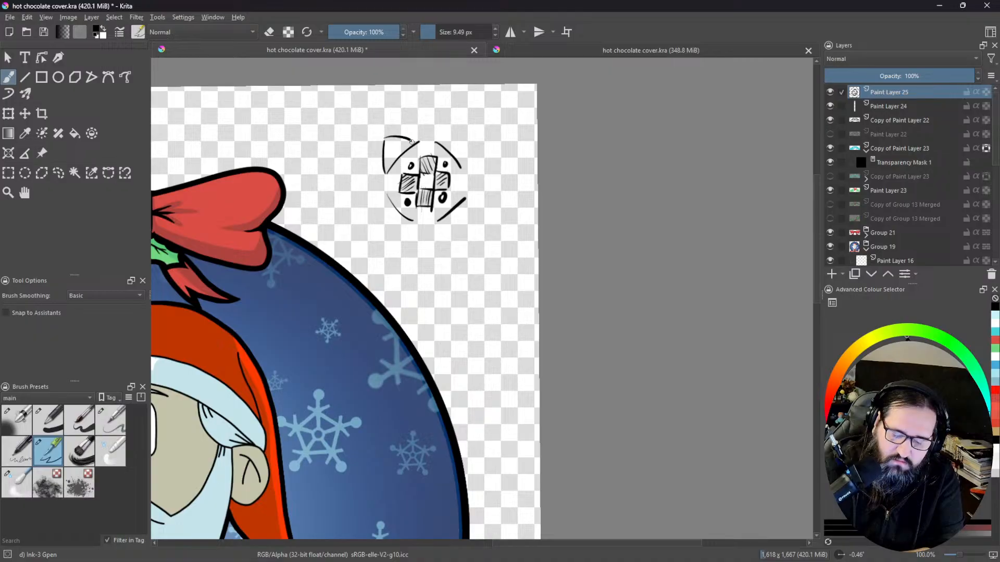
mouse_move(384, 188)
left_mouse_down()
mouse_move(383, 224)
mouse_move(418, 224)
left_mouse_up()
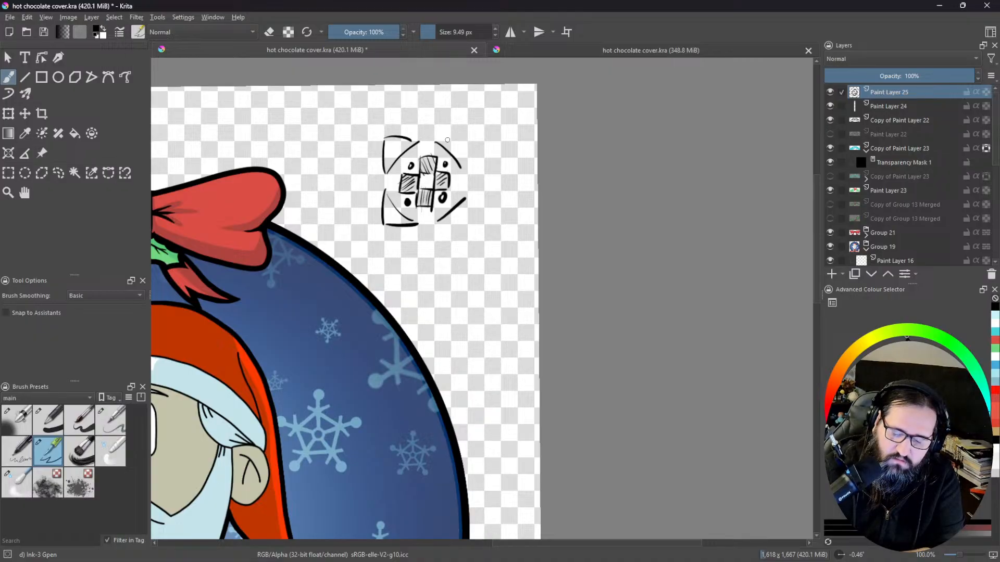
mouse_move(437, 141)
left_mouse_down()
mouse_move(471, 150)
mouse_move(468, 142)
mouse_move(463, 167)
left_mouse_up()
mouse_move(441, 220)
left_mouse_down()
mouse_move(467, 226)
mouse_move(465, 201)
mouse_move(461, 228)
left_mouse_up()
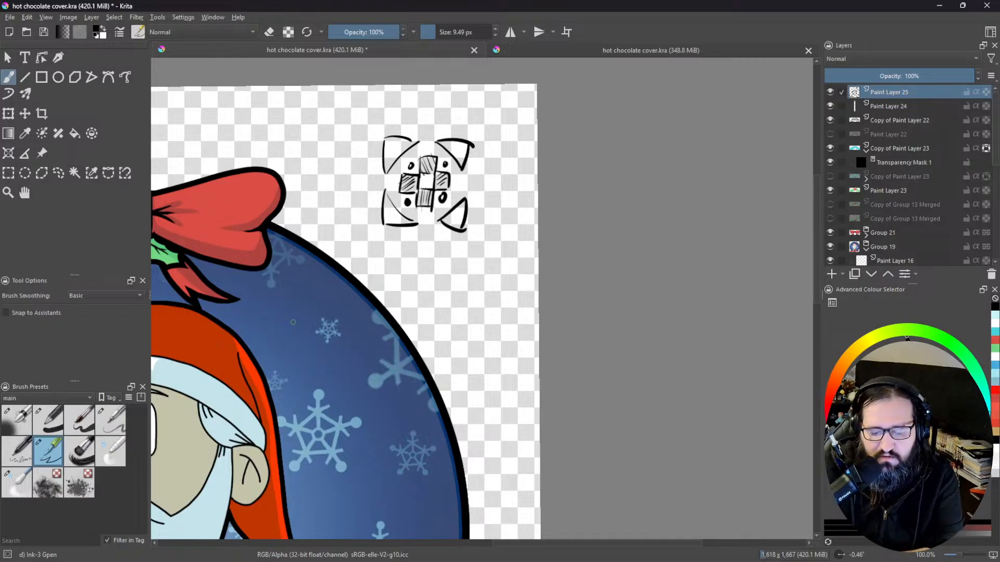
Step: Draw four small triangles outside the cross doodle, one on each of its four sides
mouse_move(352, 176)
left_mouse_down()
mouse_move(352, 193)
mouse_move(373, 172)
left_mouse_up()
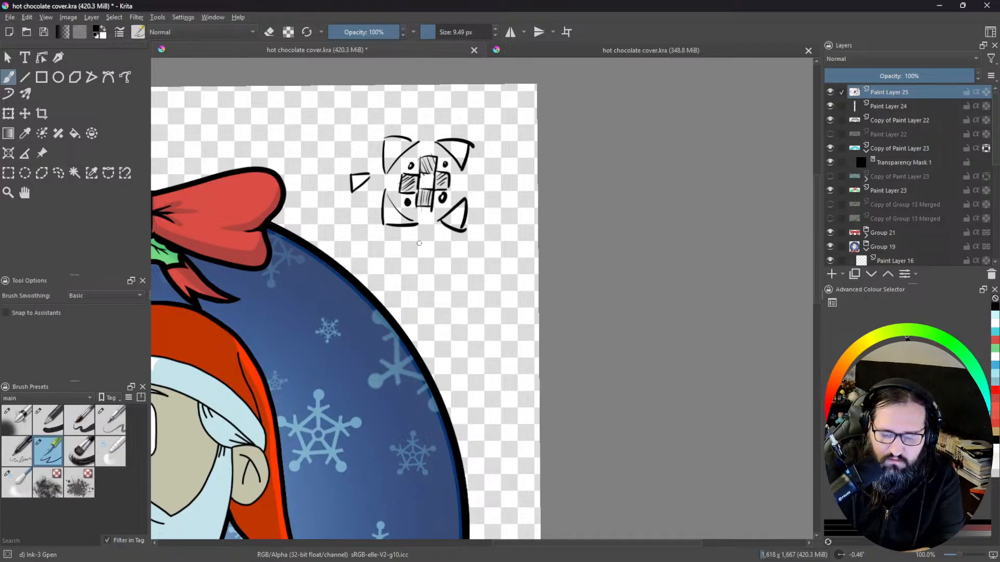
mouse_move(423, 250)
left_mouse_down()
mouse_move(416, 259)
mouse_move(435, 242)
mouse_move(417, 240)
left_mouse_up()
left_click_drag(415, 240, 432, 237)
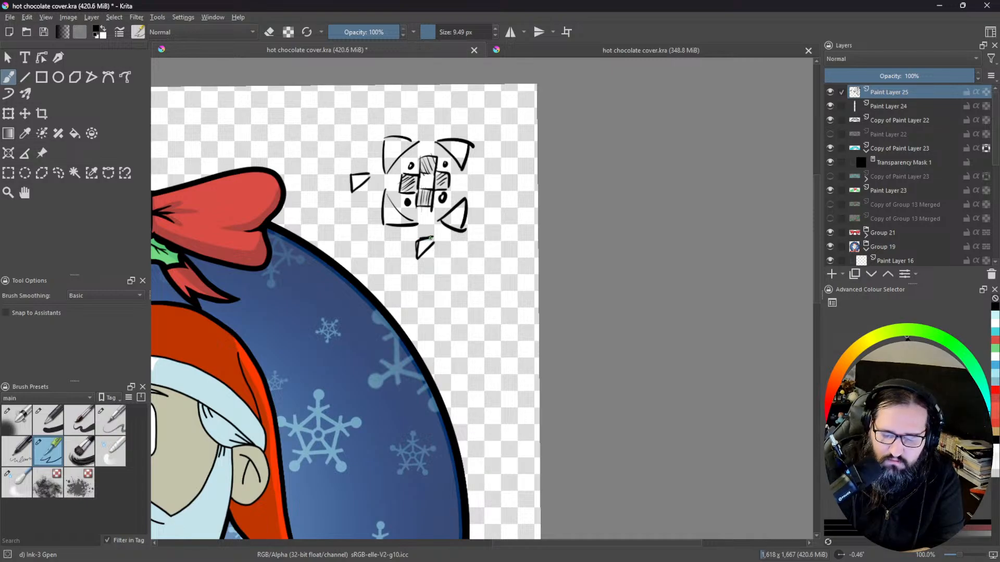
left_click_drag(435, 238, 417, 257)
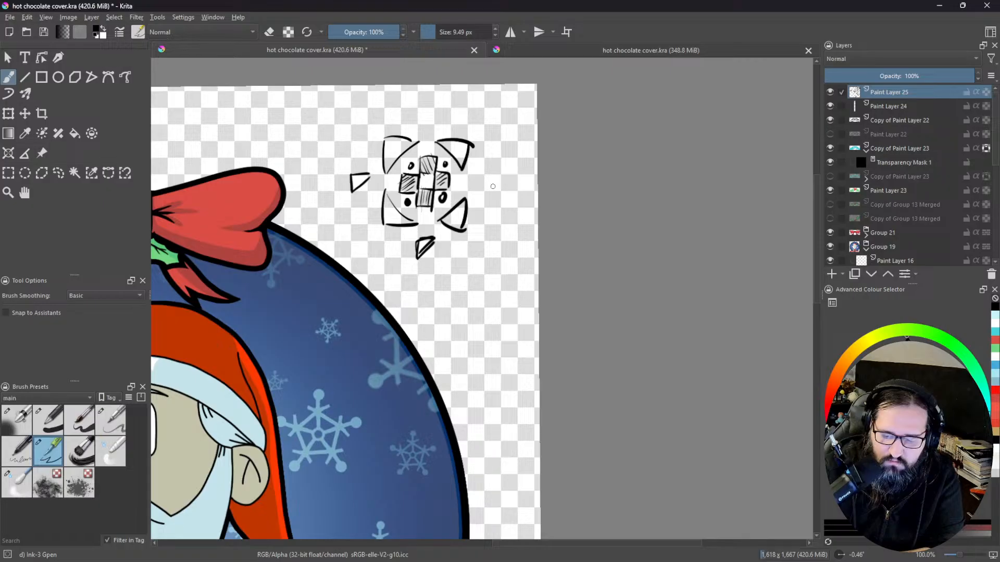
mouse_move(501, 189)
left_mouse_down()
mouse_move(483, 190)
mouse_move(484, 175)
mouse_move(501, 189)
left_mouse_up()
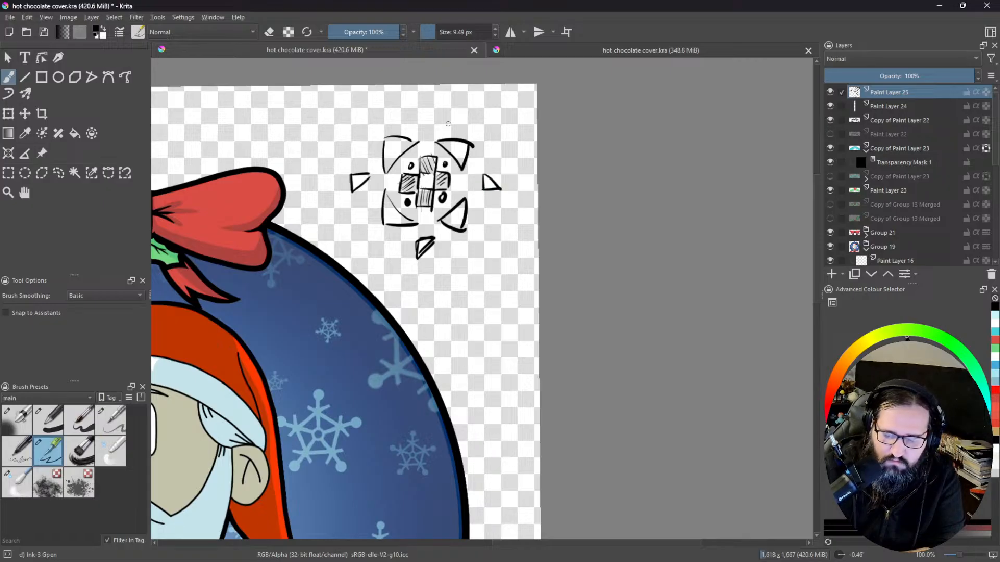
mouse_move(420, 125)
left_mouse_down()
mouse_move(432, 107)
mouse_move(415, 125)
left_mouse_up()
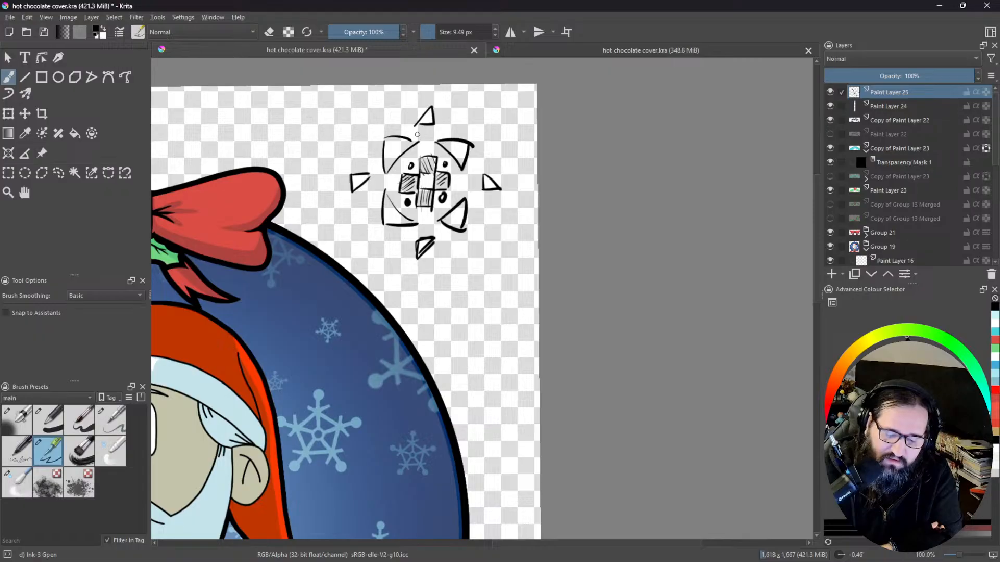
Step: Draw a long horizontal line above the red bow with a circle at each end and a third circle partway along it
left_click_drag(256, 187, 494, 234)
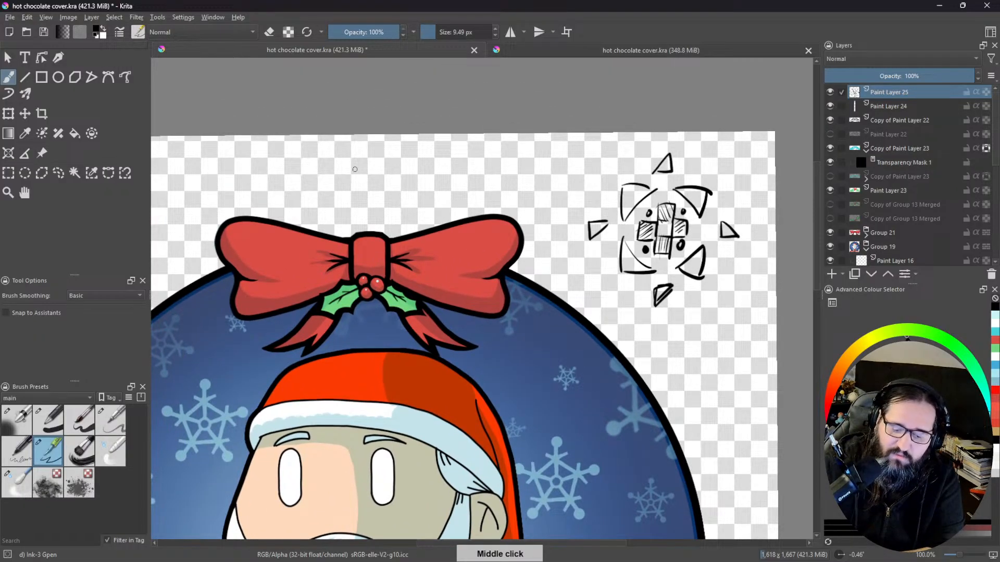
mouse_move(352, 162)
left_mouse_down()
mouse_move(343, 170)
mouse_move(468, 158)
mouse_move(585, 163)
left_mouse_up()
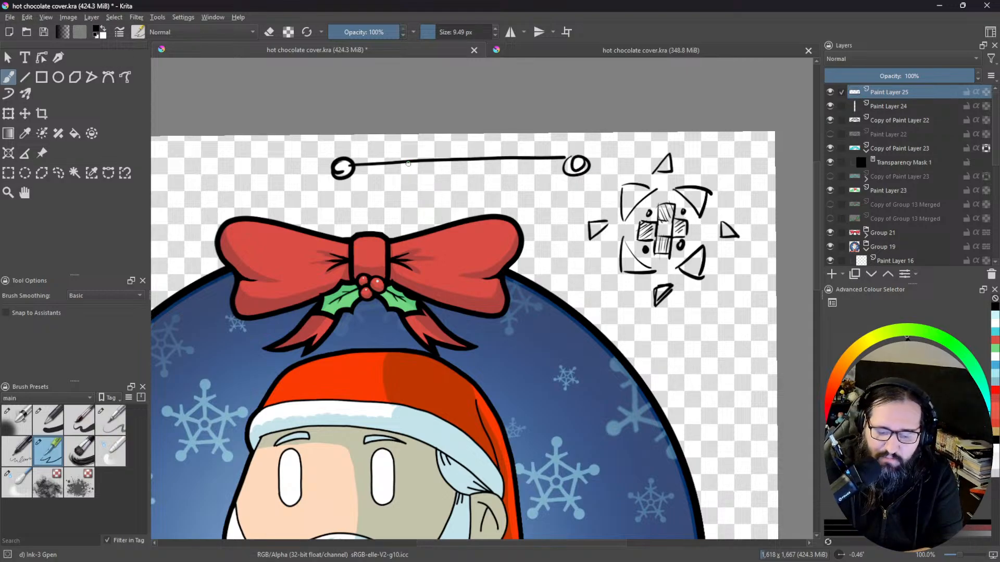
mouse_move(423, 157)
left_mouse_down()
mouse_move(416, 167)
mouse_move(432, 166)
mouse_move(426, 157)
left_mouse_up()
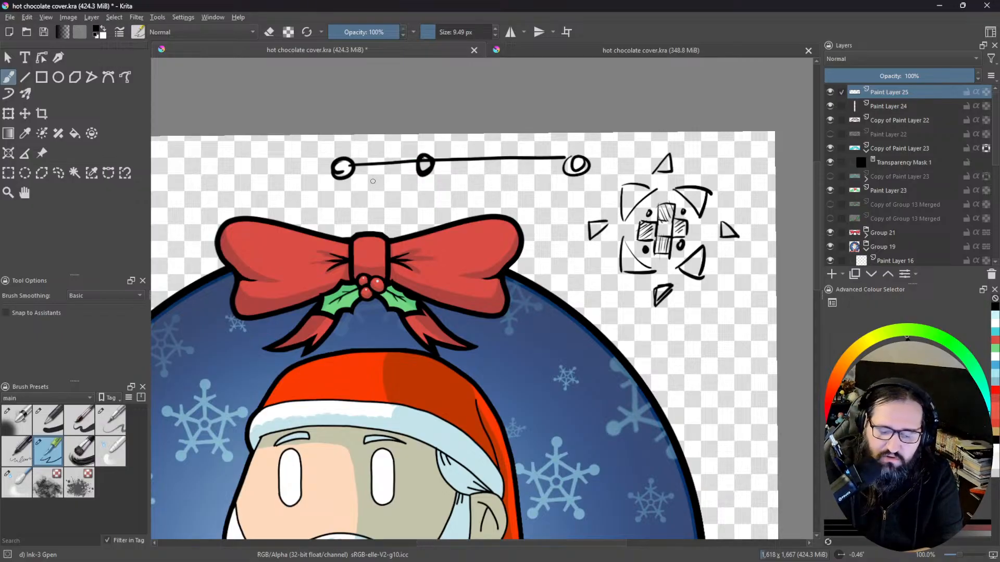
Step: Sketch a small standing human figure with head, torso, arms and legs in the blank upper-left corner of the artwork
mouse_move(284, 215)
left_mouse_down()
mouse_move(432, 201)
mouse_move(599, 222)
left_mouse_up()
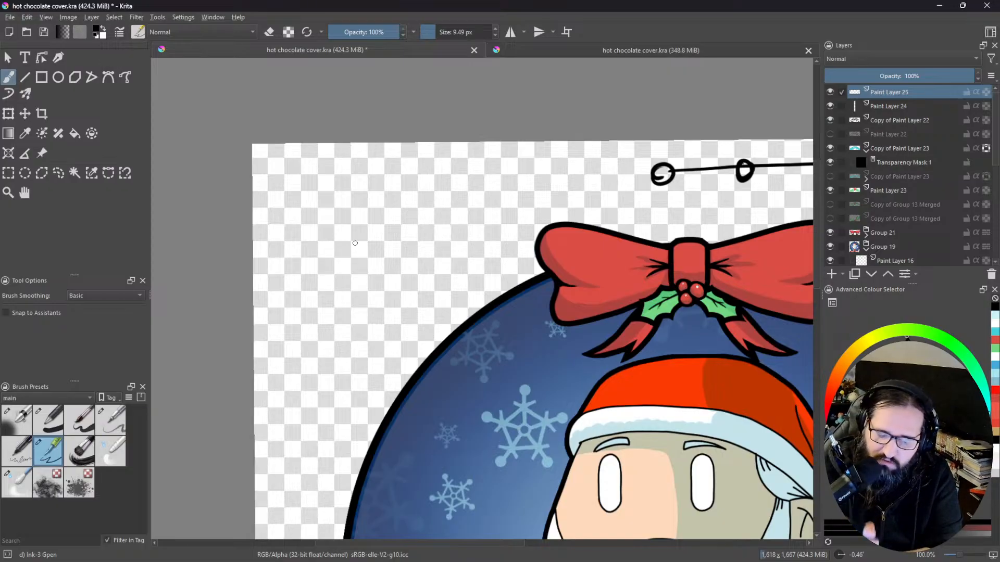
mouse_move(341, 179)
left_mouse_down()
mouse_move(328, 190)
mouse_move(356, 198)
mouse_move(328, 217)
mouse_move(355, 198)
mouse_move(348, 224)
left_mouse_up()
mouse_move(327, 191)
left_mouse_down()
mouse_move(313, 210)
mouse_move(343, 215)
mouse_move(327, 226)
mouse_move(350, 235)
mouse_move(340, 238)
mouse_move(342, 269)
left_mouse_up()
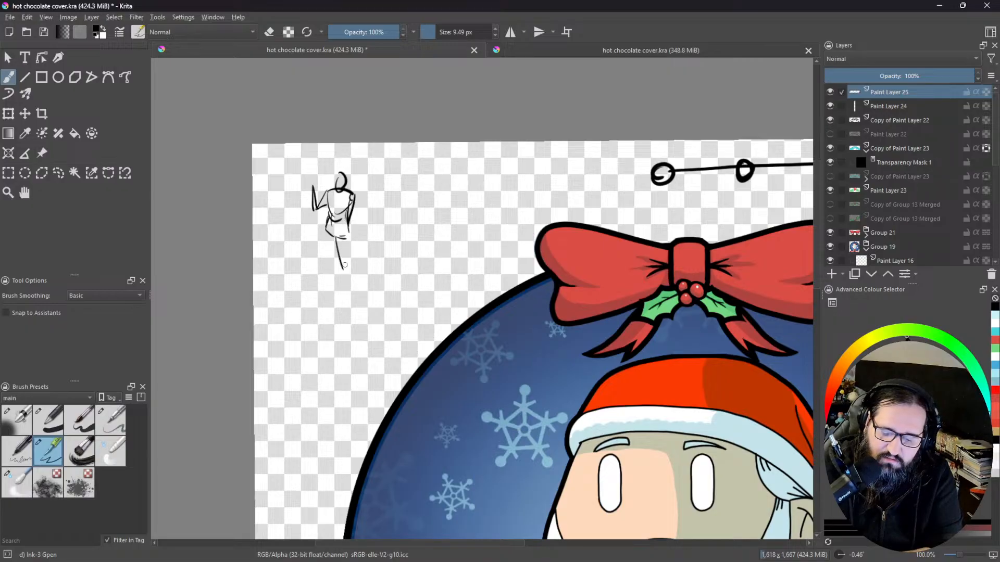
left_click_drag(350, 235, 343, 269)
mouse_move(325, 230)
left_mouse_down()
mouse_move(346, 292)
mouse_move(351, 263)
mouse_move(343, 301)
left_mouse_up()
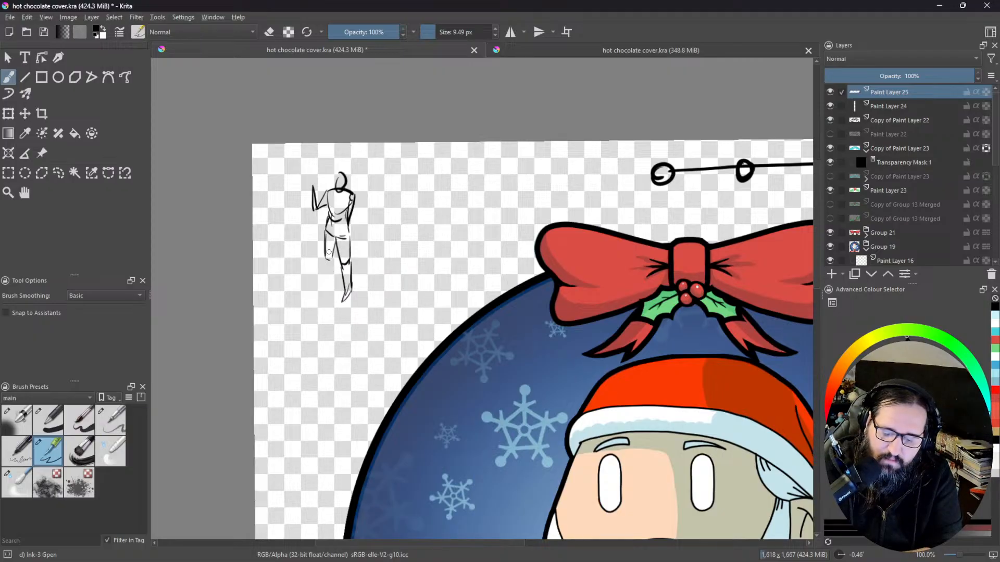
left_click_drag(327, 257, 329, 288)
left_click_drag(334, 258, 319, 294)
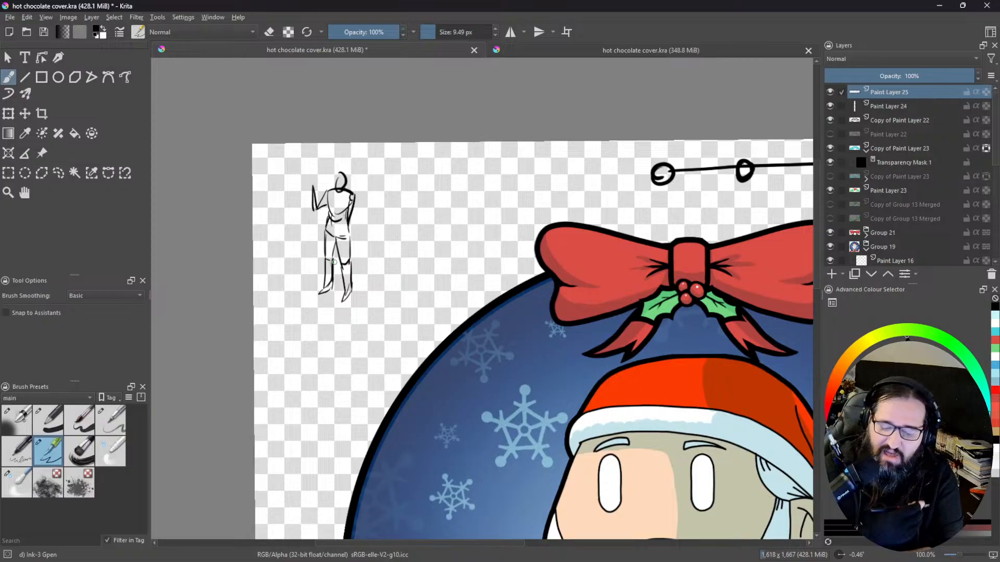
Step: Sketch two neck lines, short shoulder strokes and a V-shaped jawline beside the small standing figure
left_click_drag(413, 192, 401, 227)
mouse_move(444, 188)
left_mouse_down()
mouse_move(453, 223)
mouse_move(368, 231)
left_mouse_up()
left_click_drag(464, 226, 498, 223)
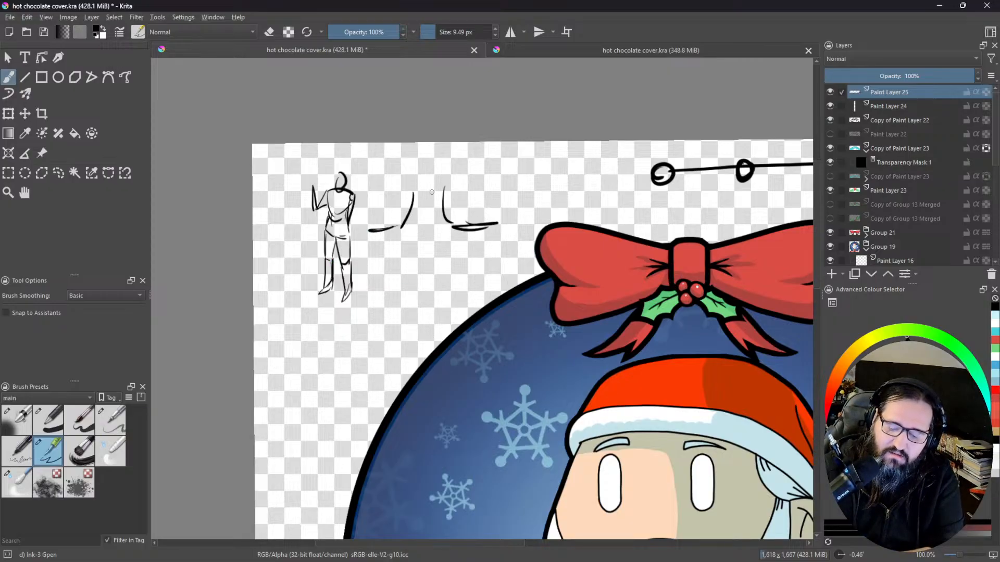
mouse_move(395, 179)
left_mouse_down()
mouse_move(423, 200)
mouse_move(471, 172)
left_mouse_up()
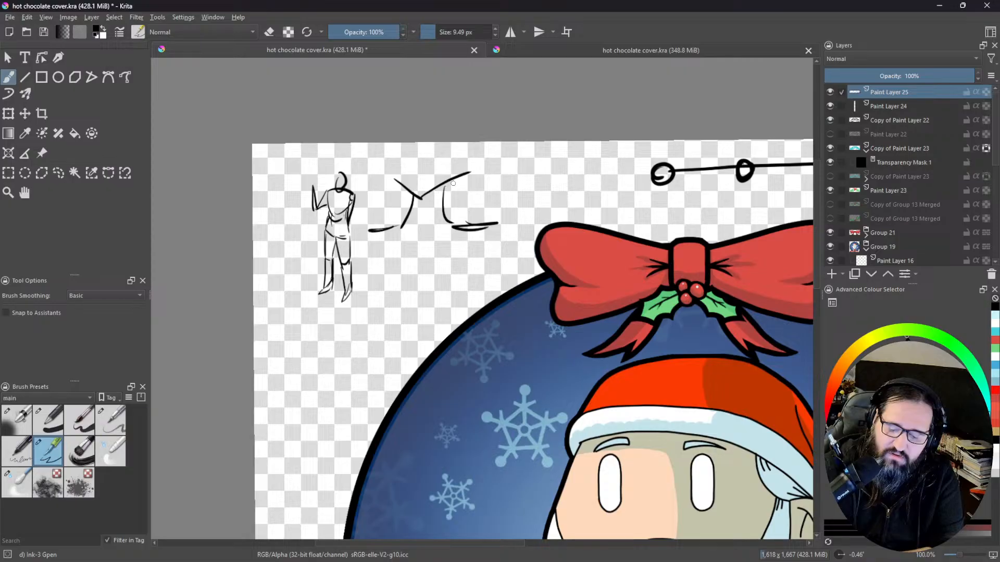
Step: Thicken the neck lines, join the shoulders with a long heavy stroke, and outline a flattened oval below them
mouse_move(391, 147)
left_mouse_down()
mouse_move(400, 181)
mouse_move(440, 213)
left_mouse_up()
mouse_move(441, 209)
left_mouse_down()
mouse_move(441, 187)
mouse_move(438, 219)
mouse_move(504, 226)
left_mouse_up()
left_click_drag(459, 228, 488, 227)
mouse_move(400, 202)
left_mouse_down()
mouse_move(409, 194)
mouse_move(404, 227)
left_mouse_up()
left_click_drag(446, 184, 443, 224)
left_click_drag(365, 234, 503, 225)
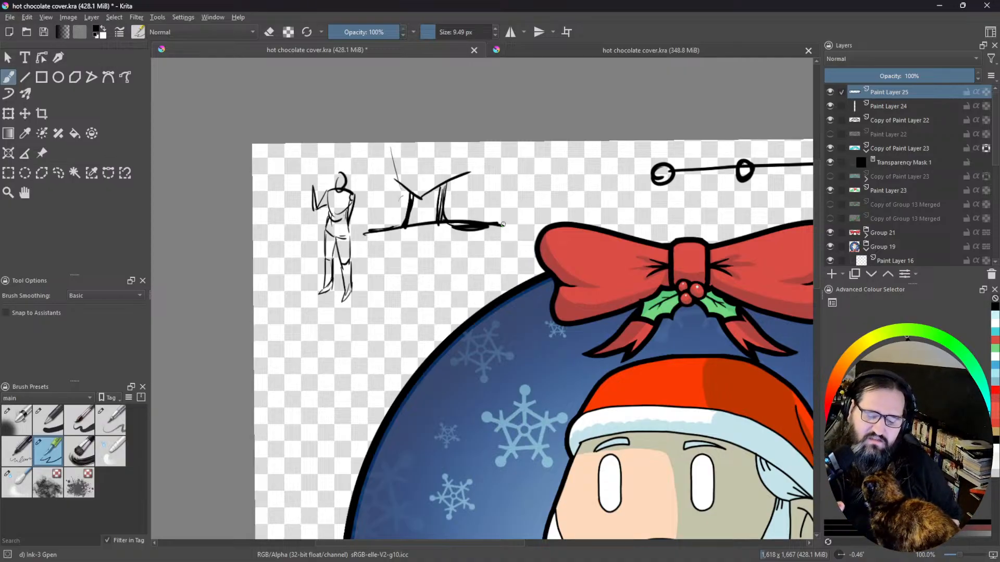
mouse_move(389, 284)
left_mouse_down()
mouse_move(409, 266)
mouse_move(450, 267)
left_mouse_up()
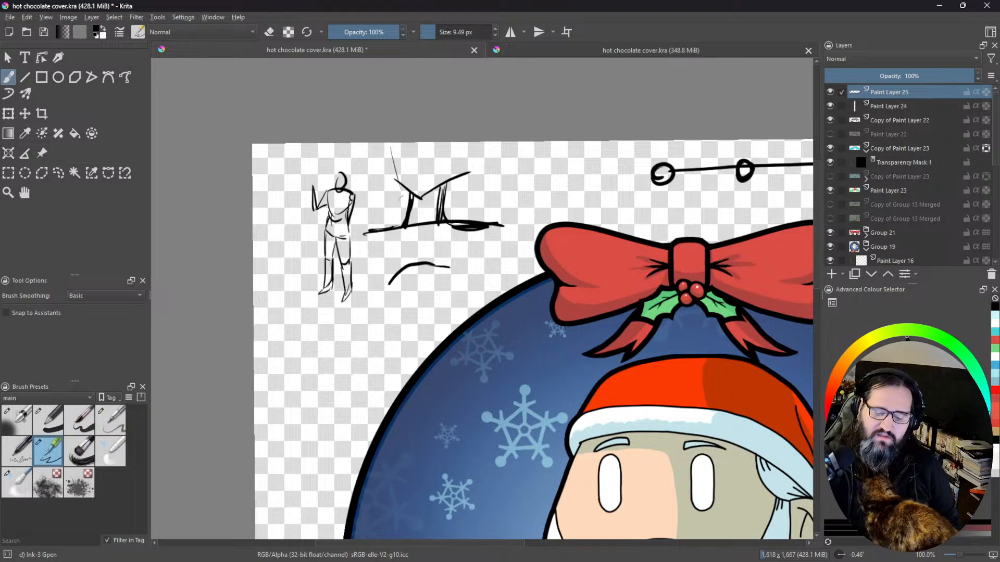
mouse_move(390, 282)
left_mouse_down()
mouse_move(391, 297)
mouse_move(436, 293)
mouse_move(451, 276)
mouse_move(442, 286)
left_mouse_up()
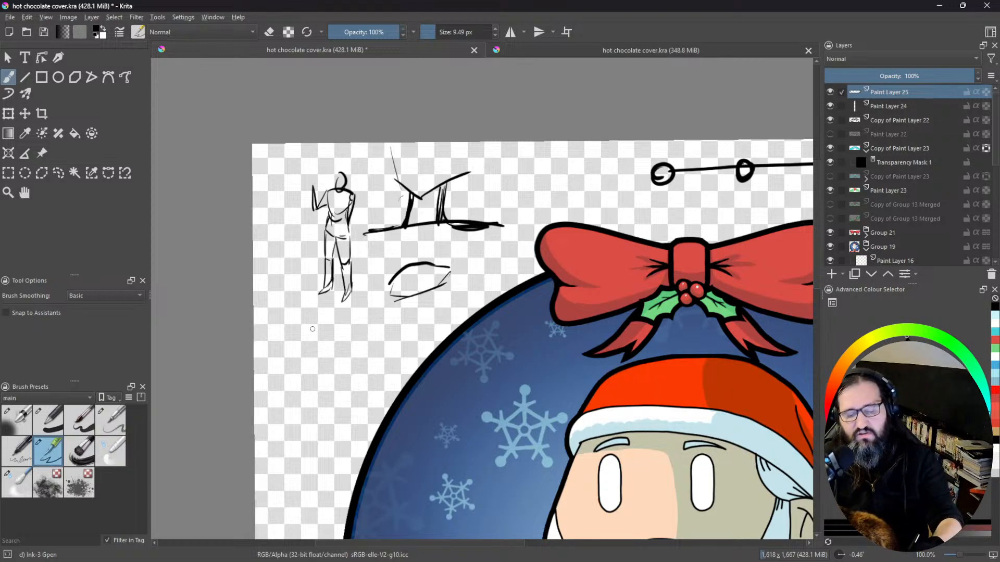
Step: Sketch a larger construction figure with oval head, shoulder line, torso, pelvis and long limbs below the small standing figure
mouse_move(308, 311)
left_mouse_down()
mouse_move(305, 341)
mouse_move(302, 313)
left_mouse_up()
mouse_move(299, 351)
left_mouse_down()
mouse_move(327, 354)
mouse_move(285, 351)
mouse_move(296, 386)
mouse_move(311, 355)
mouse_move(318, 373)
mouse_move(297, 389)
mouse_move(296, 431)
mouse_move(309, 429)
mouse_move(289, 444)
mouse_move(315, 440)
left_mouse_up()
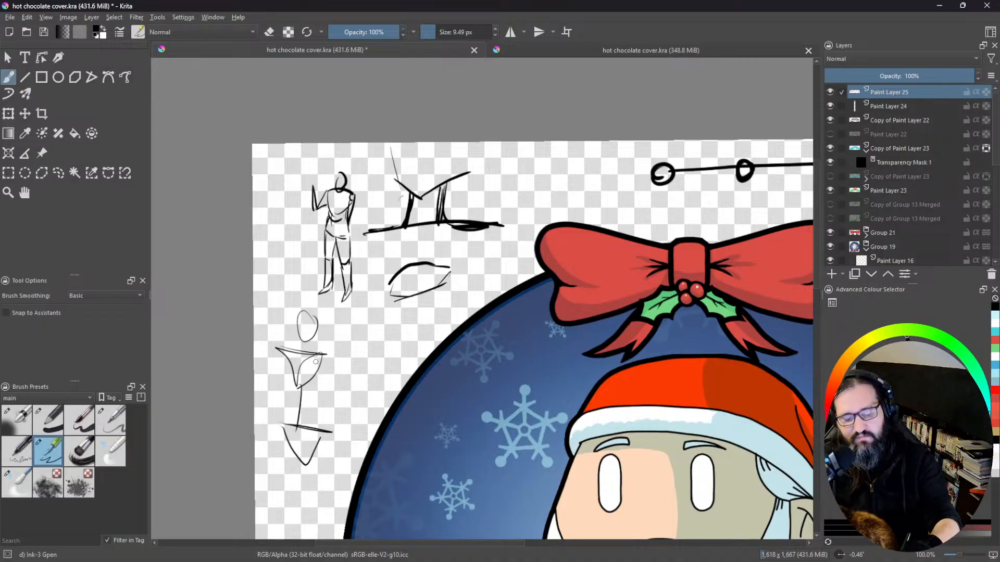
left_click_drag(315, 359, 372, 499)
mouse_move(271, 343)
left_mouse_down()
mouse_move(255, 449)
mouse_move(265, 526)
left_mouse_up()
left_click_drag(319, 439, 333, 538)
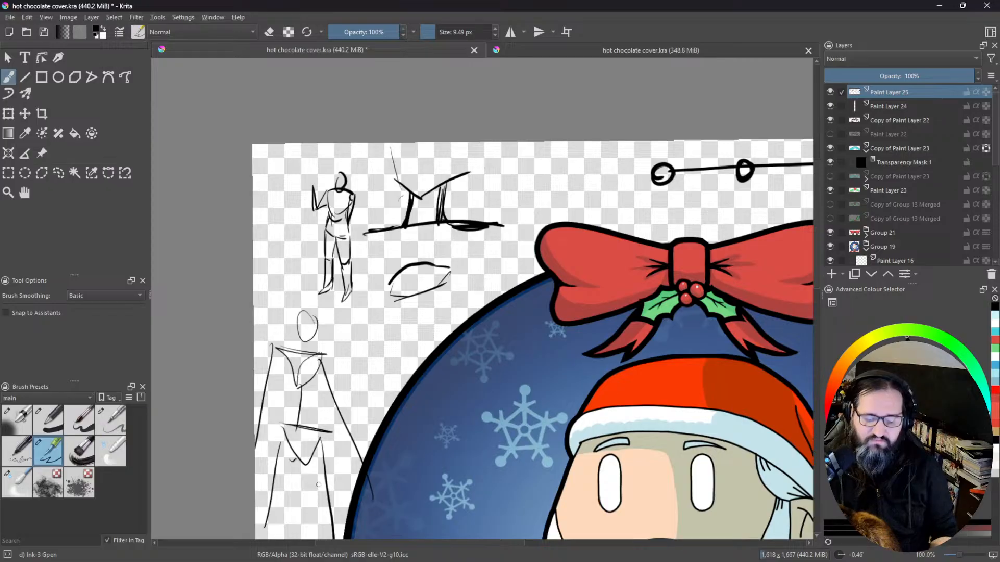
left_click_drag(321, 415, 346, 410)
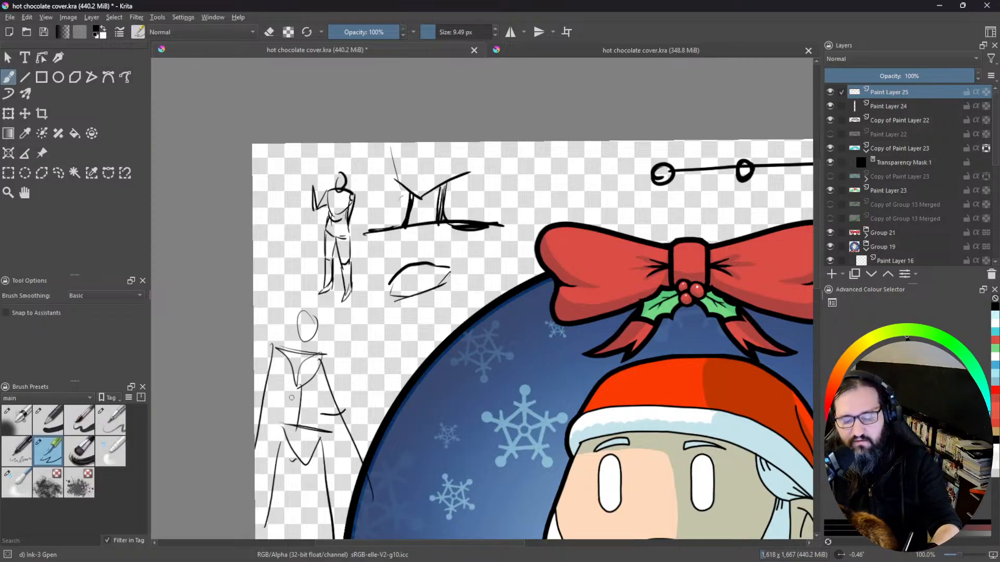
left_click_drag(268, 399, 254, 392)
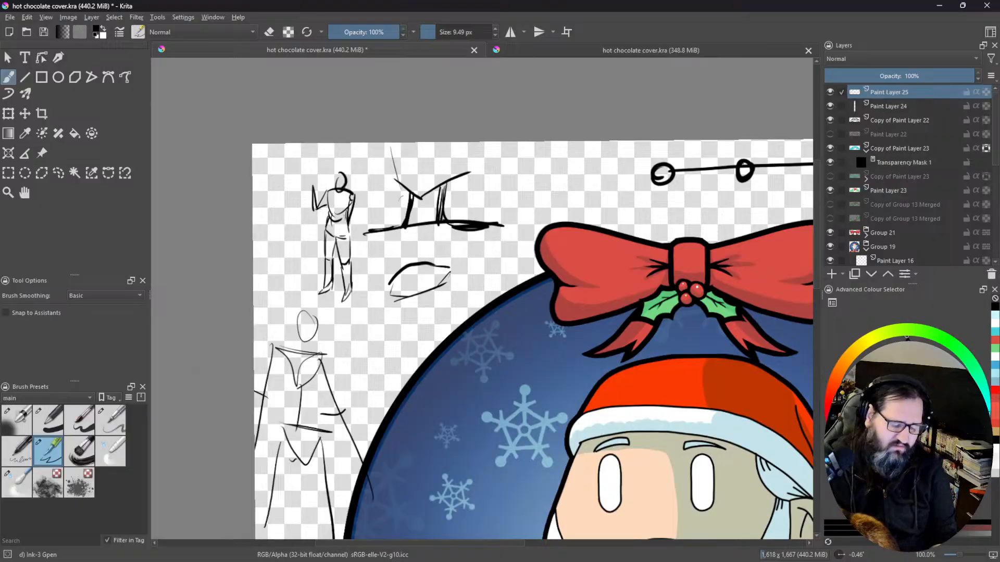
Step: Clear all the doodles from Paint Layer 25
key("Delete")
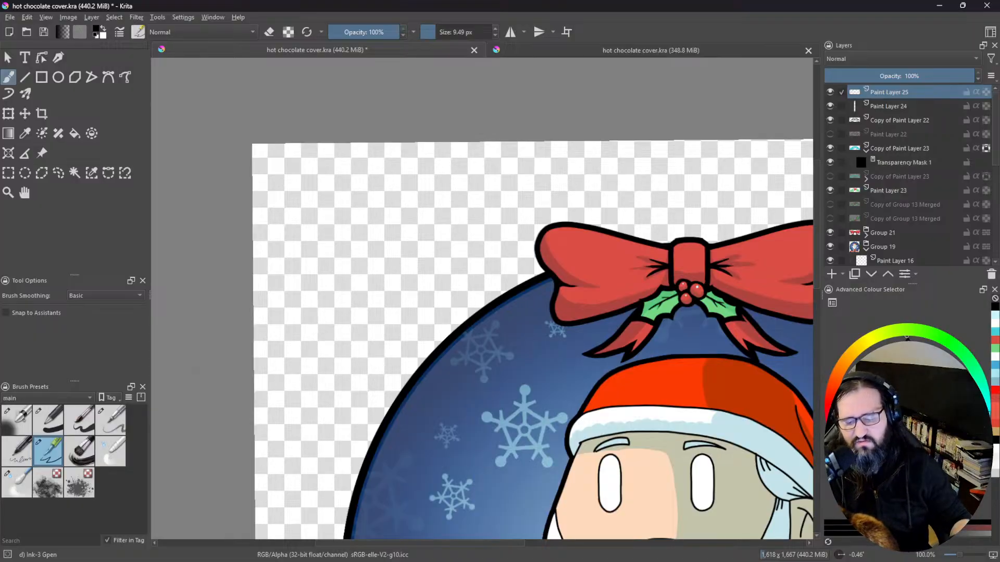